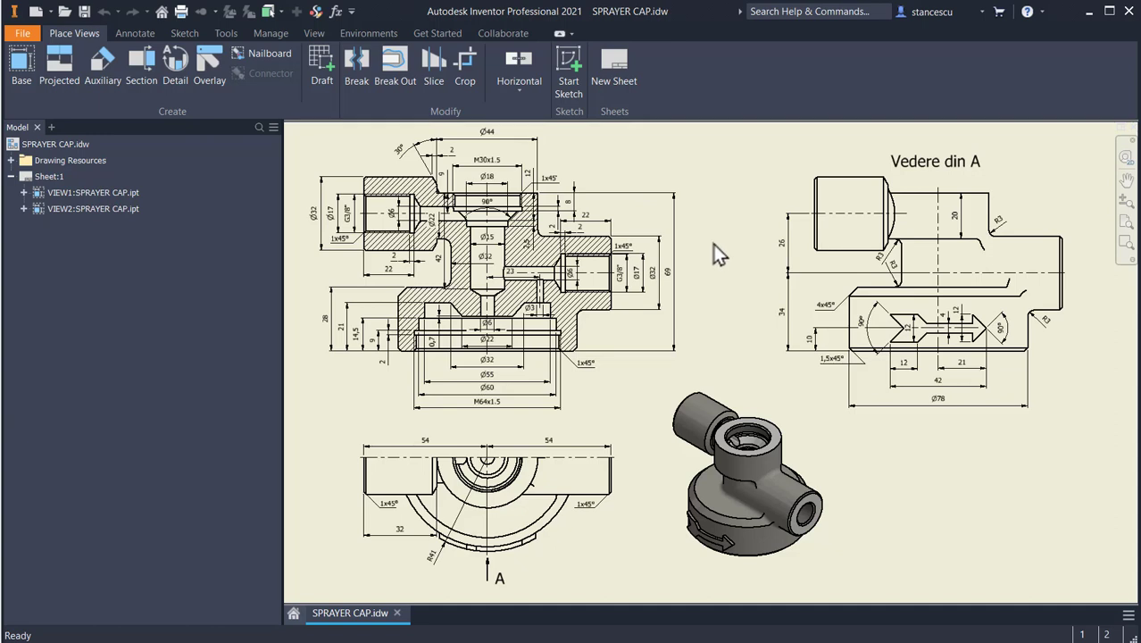
Create a new metric part from the Standard (mm).ipt template and start a 2D sketch on the XY plane
click(36, 12)
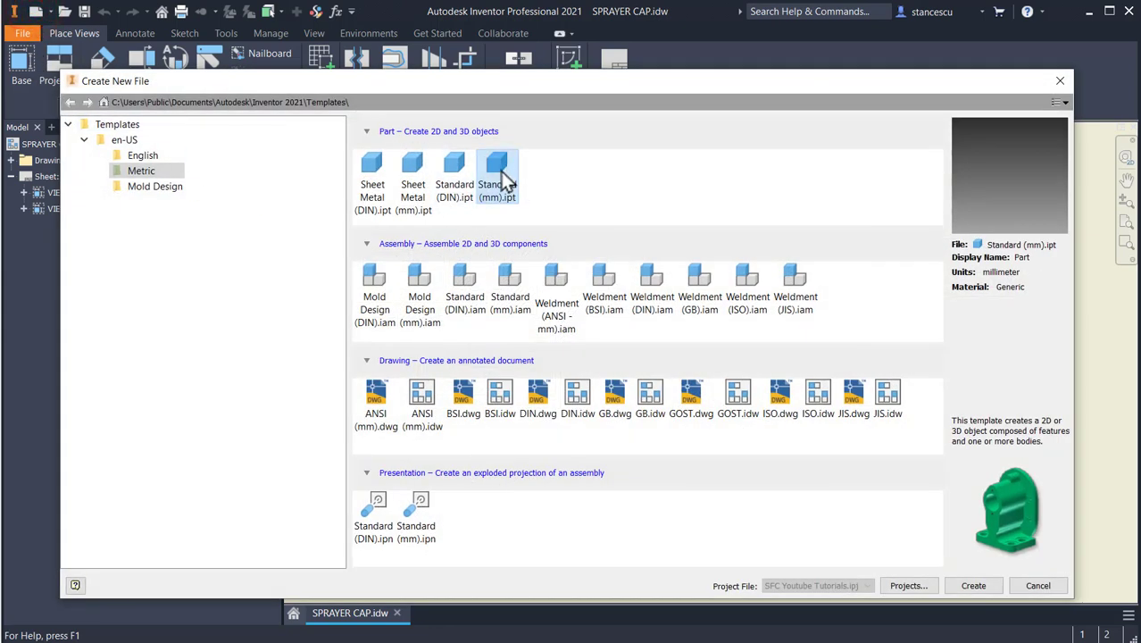
double_click(501, 171)
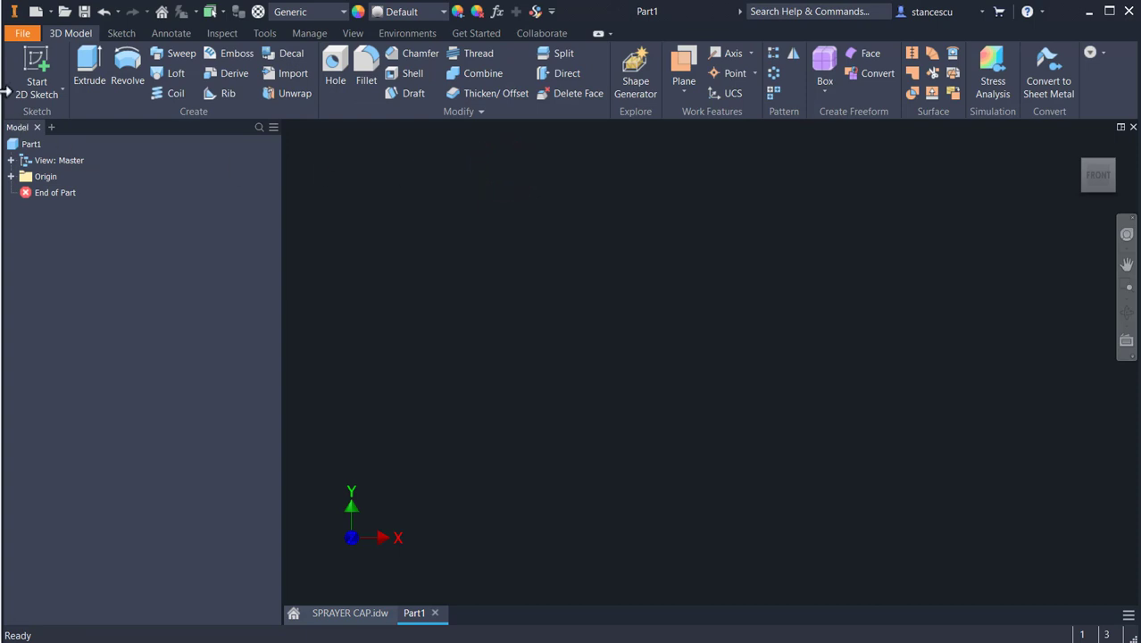
click(36, 72)
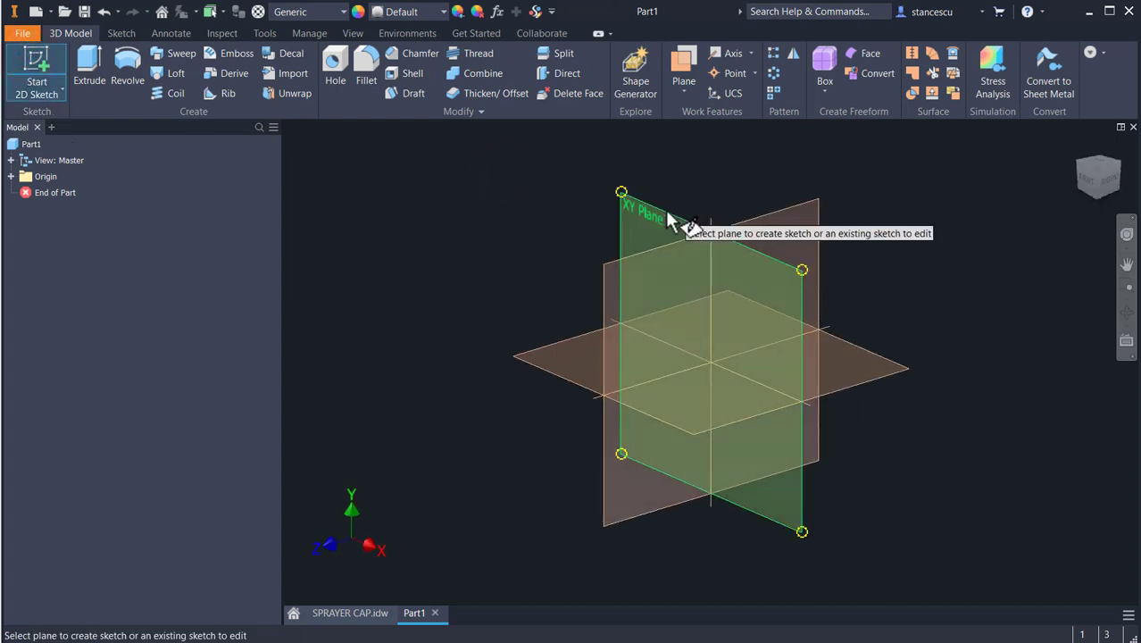
click(671, 221)
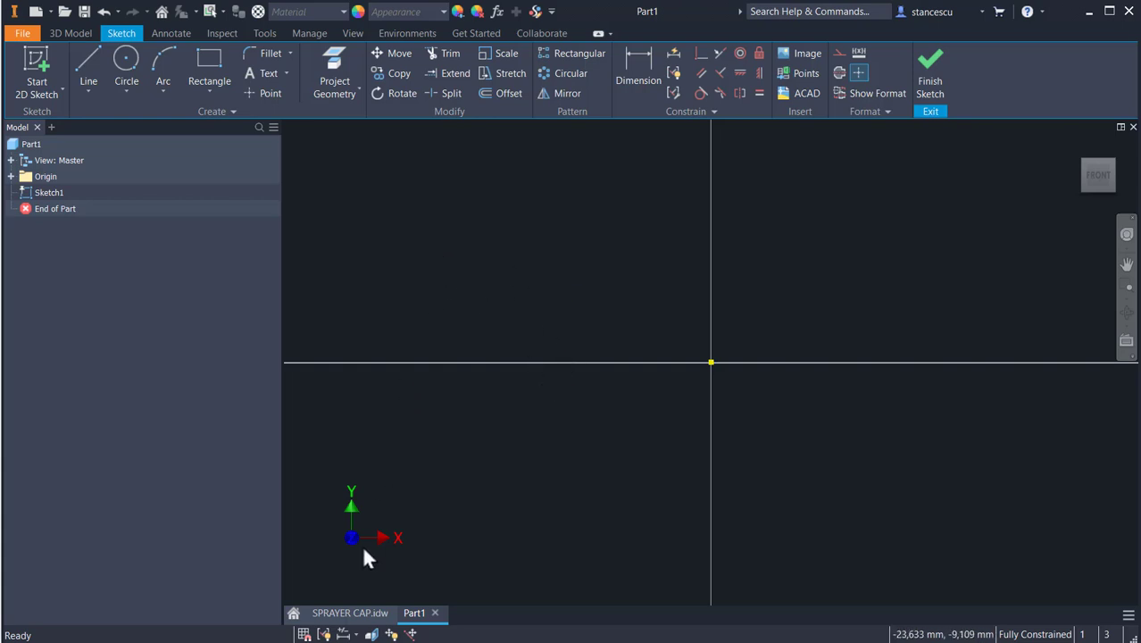
Switch to the SPRAYER CAP.idw drawing and examine the dimensions of the section view and of the view from A
click(350, 612)
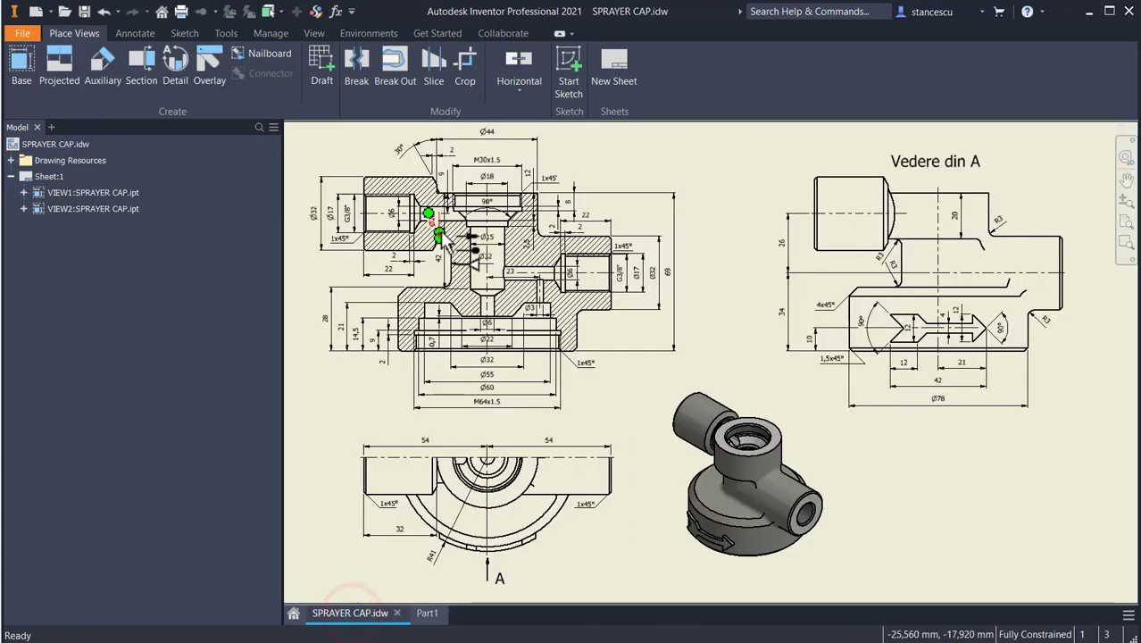
scroll(444, 243, up, 4)
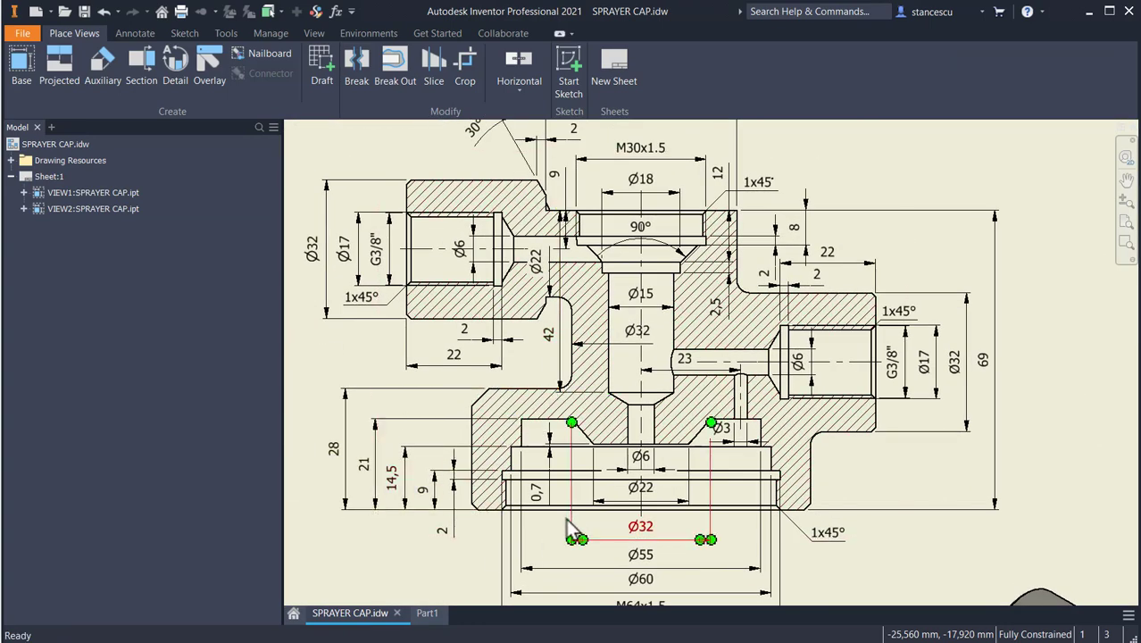
mouse_move(572, 531)
middle_down()
mouse_move(517, 469)
mouse_move(416, 422)
mouse_move(349, 423)
mouse_move(305, 437)
mouse_move(403, 401)
mouse_move(408, 464)
middle_up()
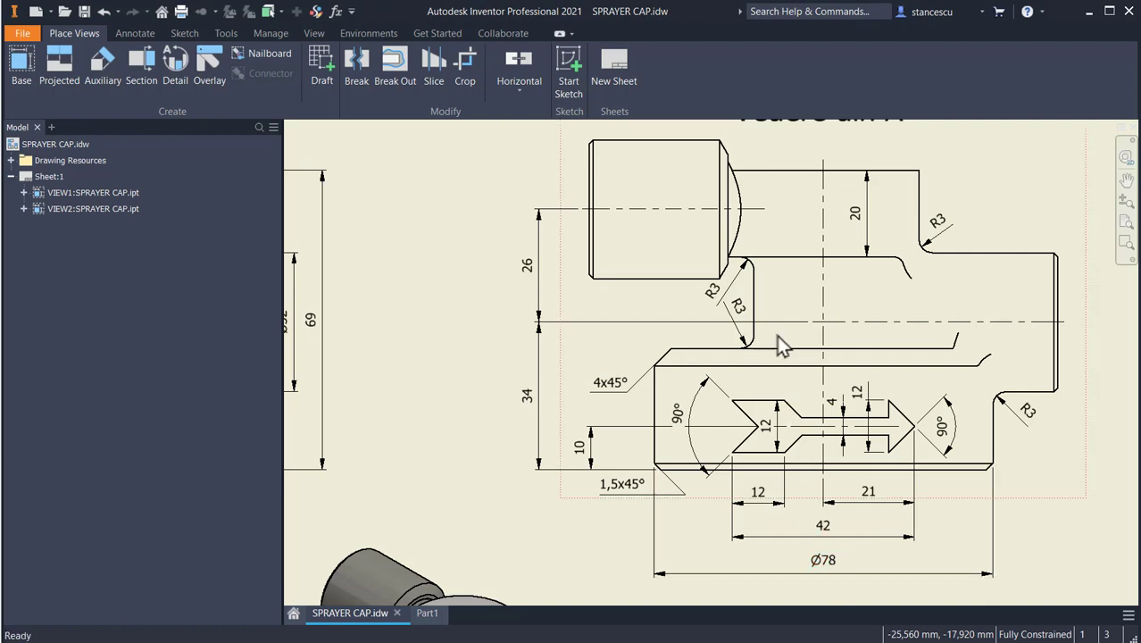
middle_drag(609, 432, 857, 419)
middle_drag(625, 384, 842, 380)
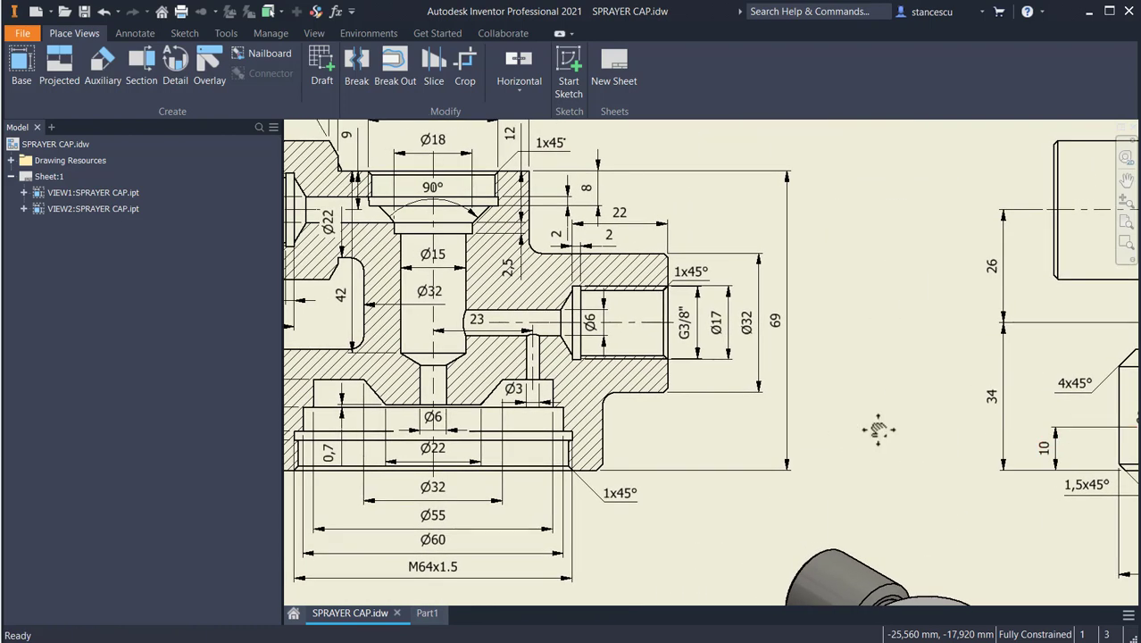
middle_drag(585, 376, 692, 376)
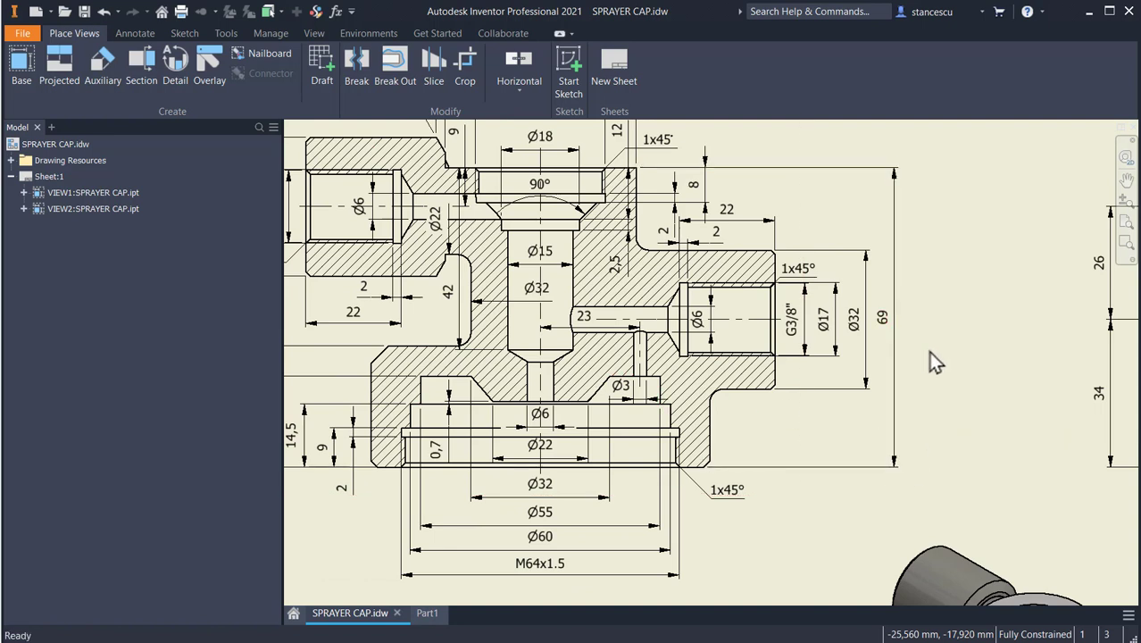
middle_drag(928, 351, 820, 354)
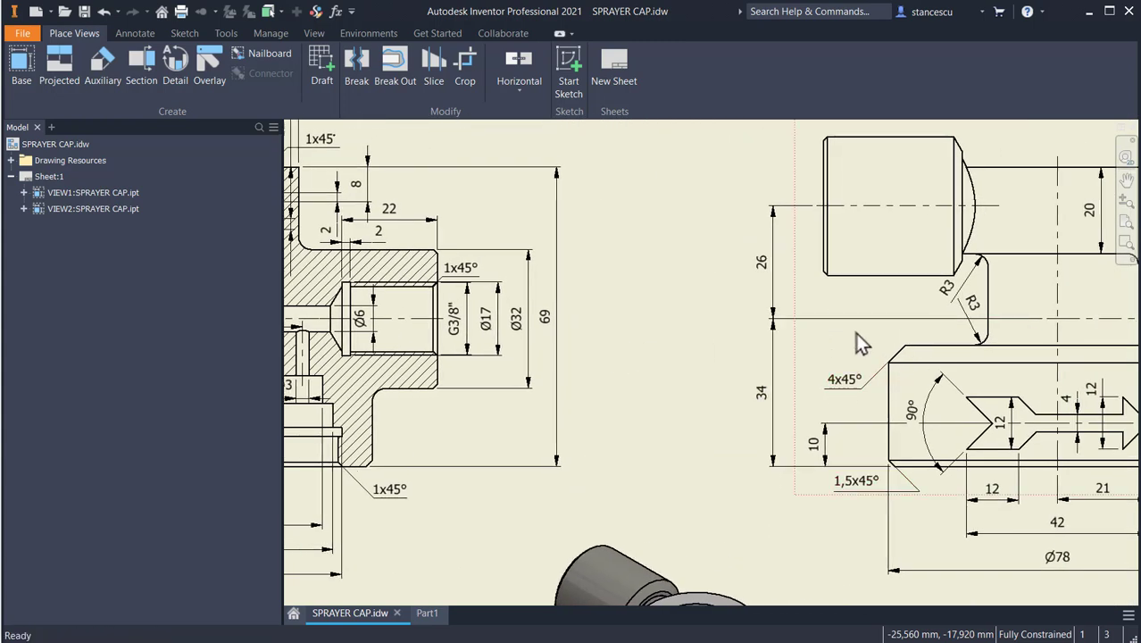
middle_drag(863, 347, 554, 323)
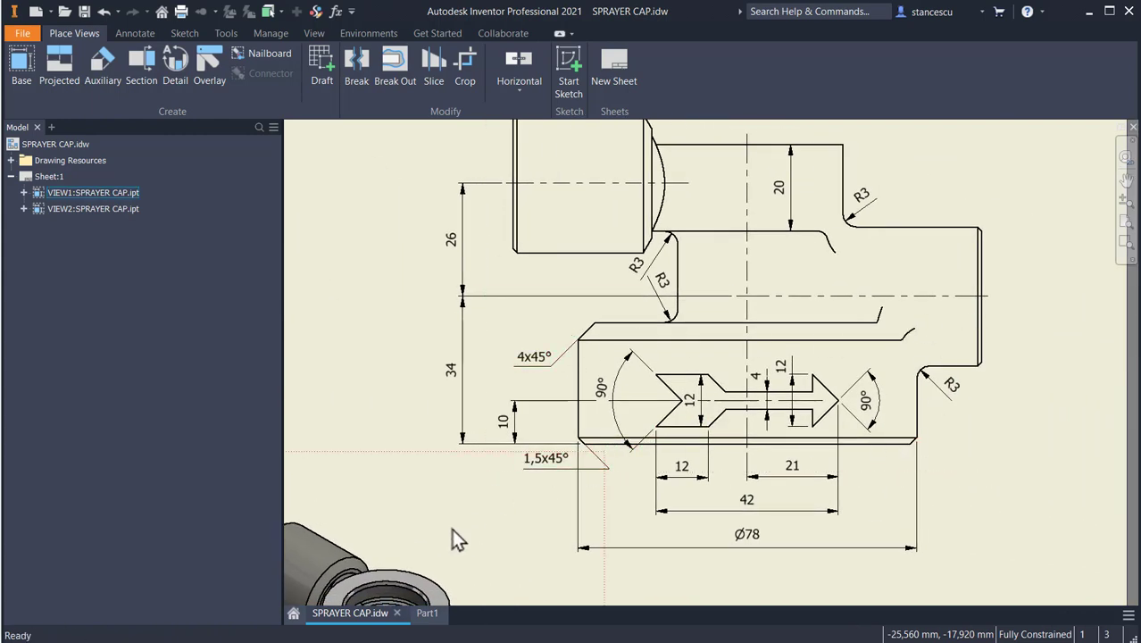
In the Part1 sketch, draw an open stepped half-profile with a slanted lower shoulder and a base line about 11 mm long
click(428, 614)
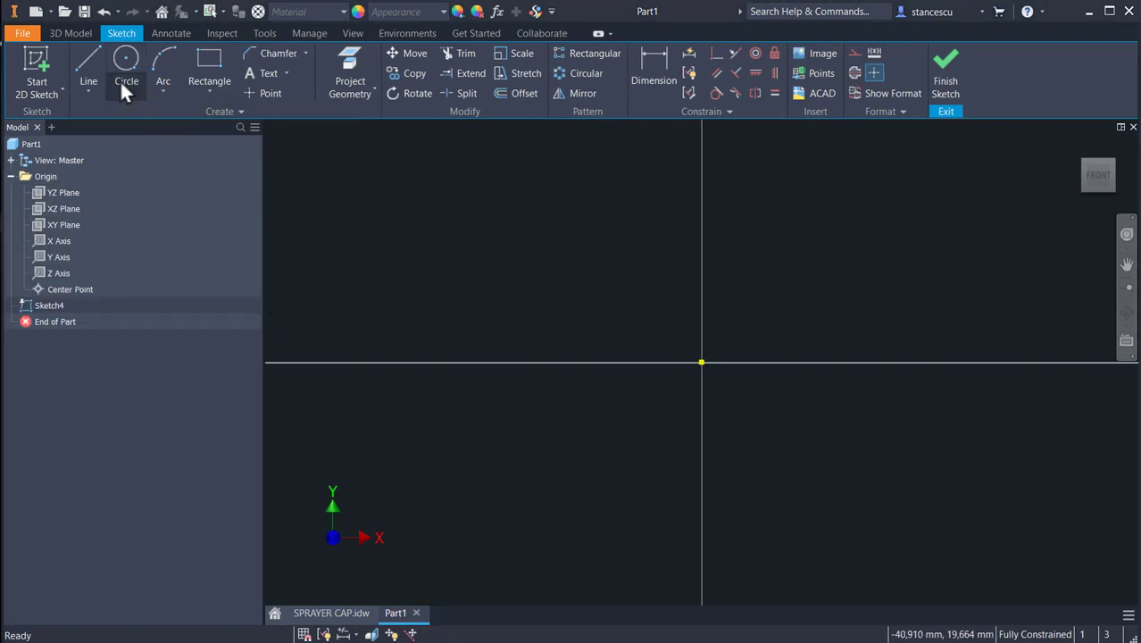
click(89, 71)
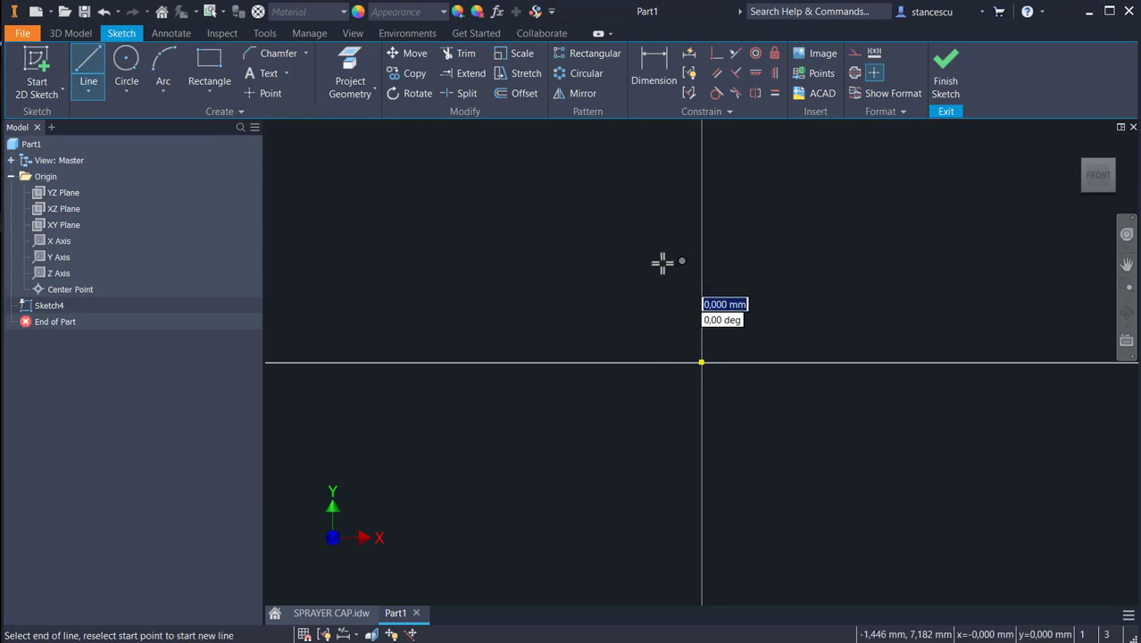
click(590, 260)
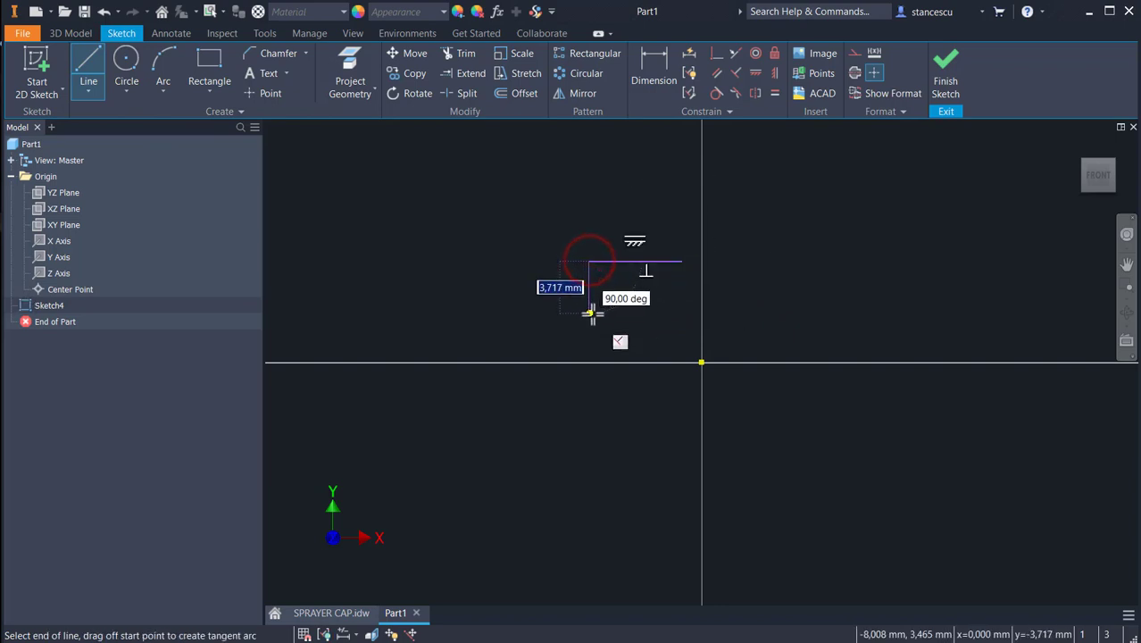
click(589, 313)
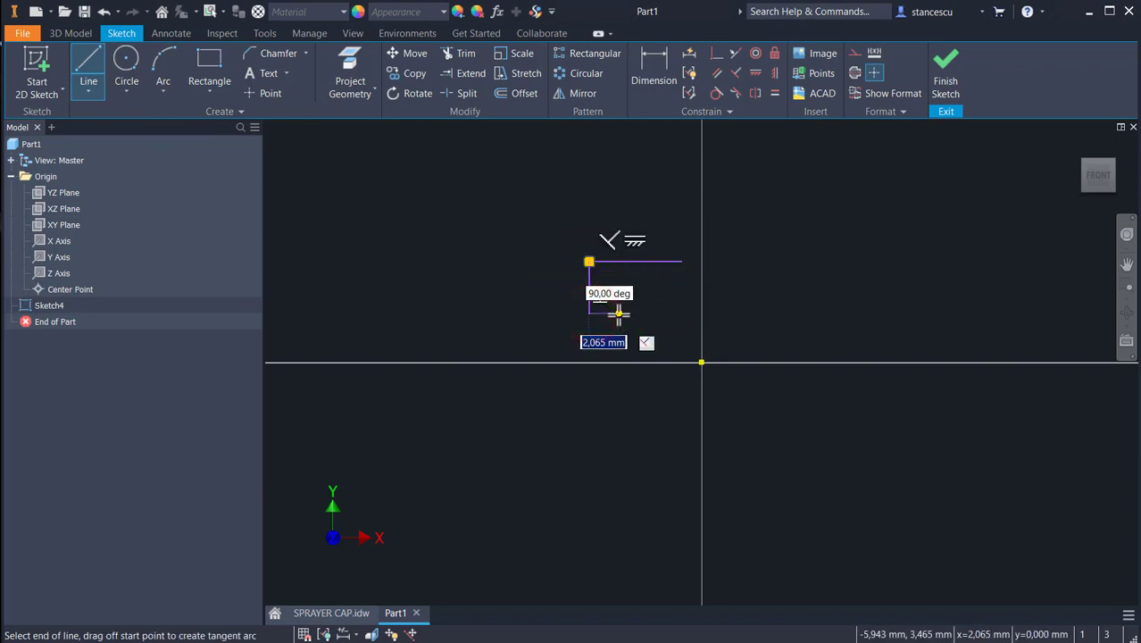
click(618, 314)
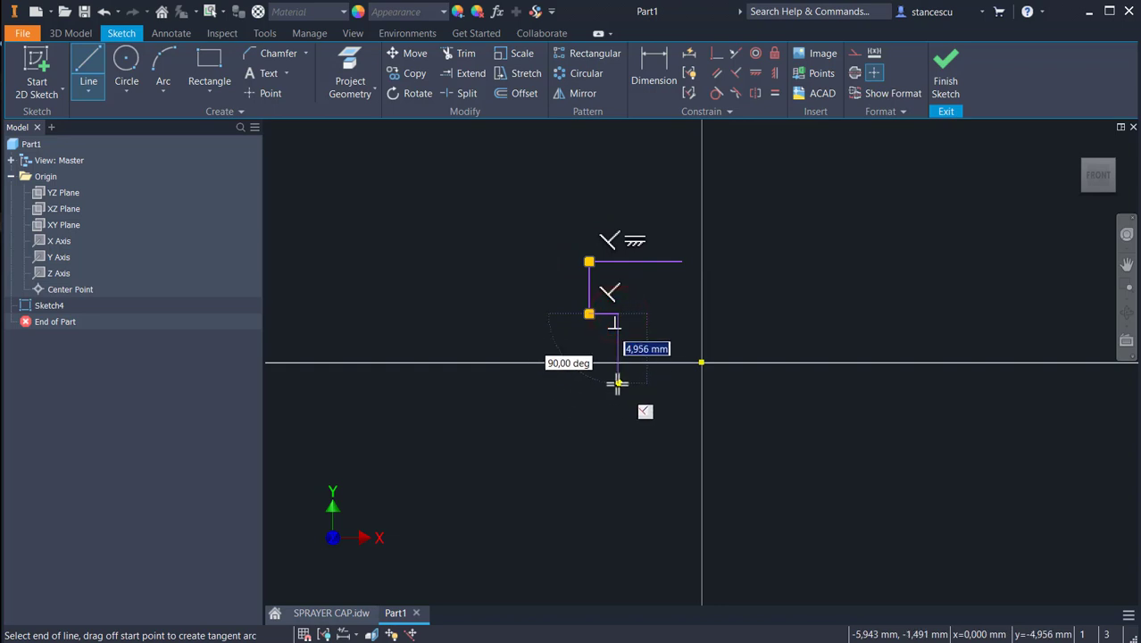
click(618, 381)
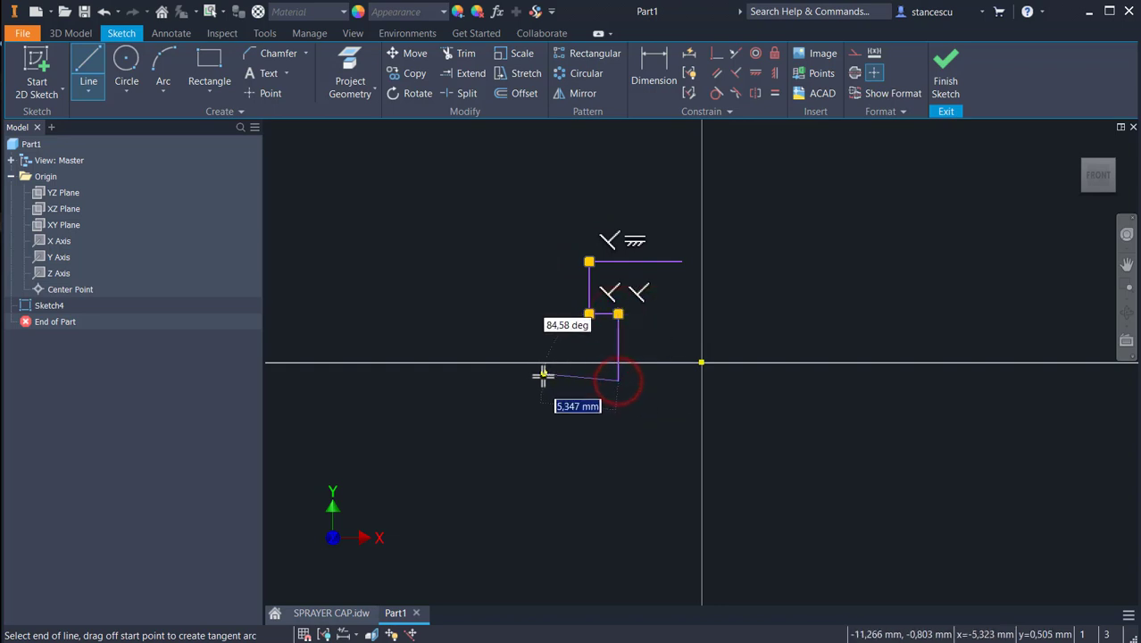
click(541, 380)
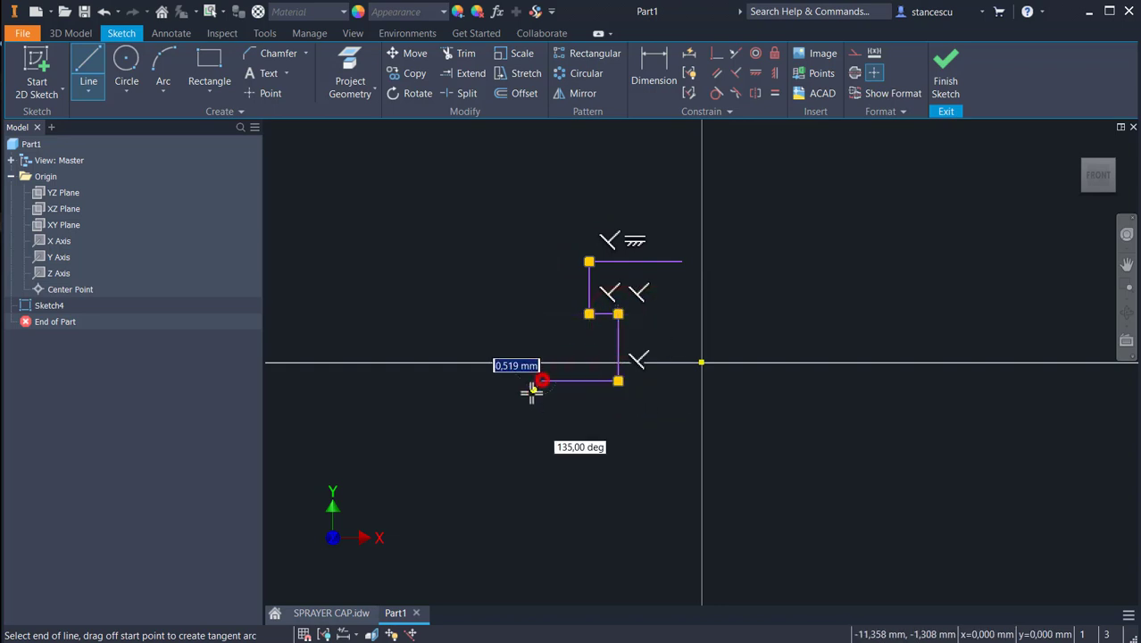
click(527, 445)
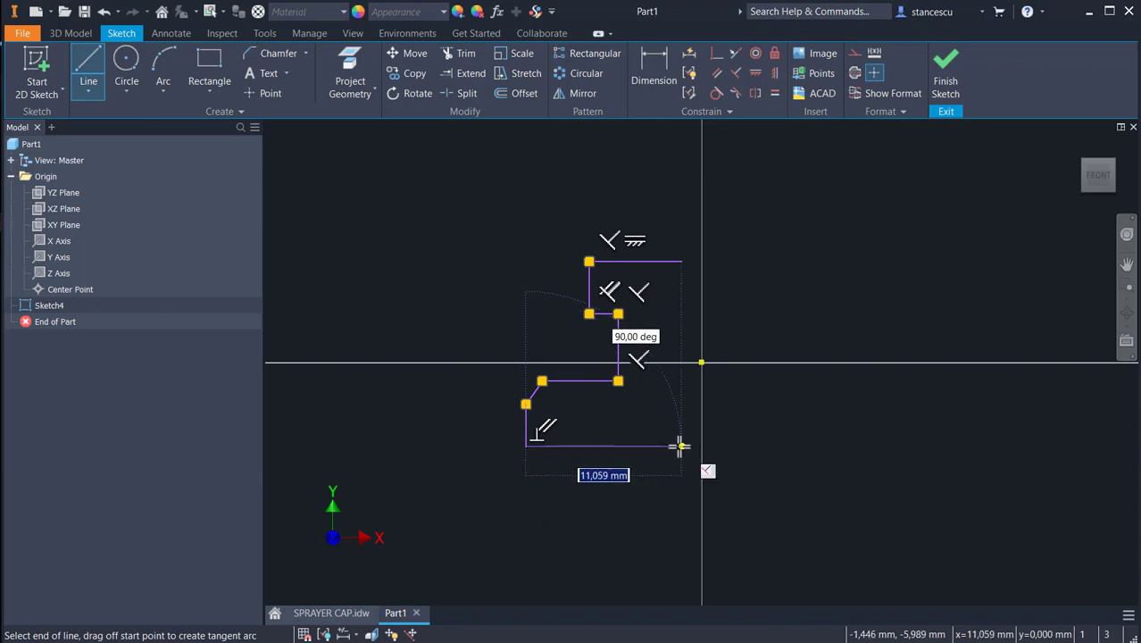
click(680, 446)
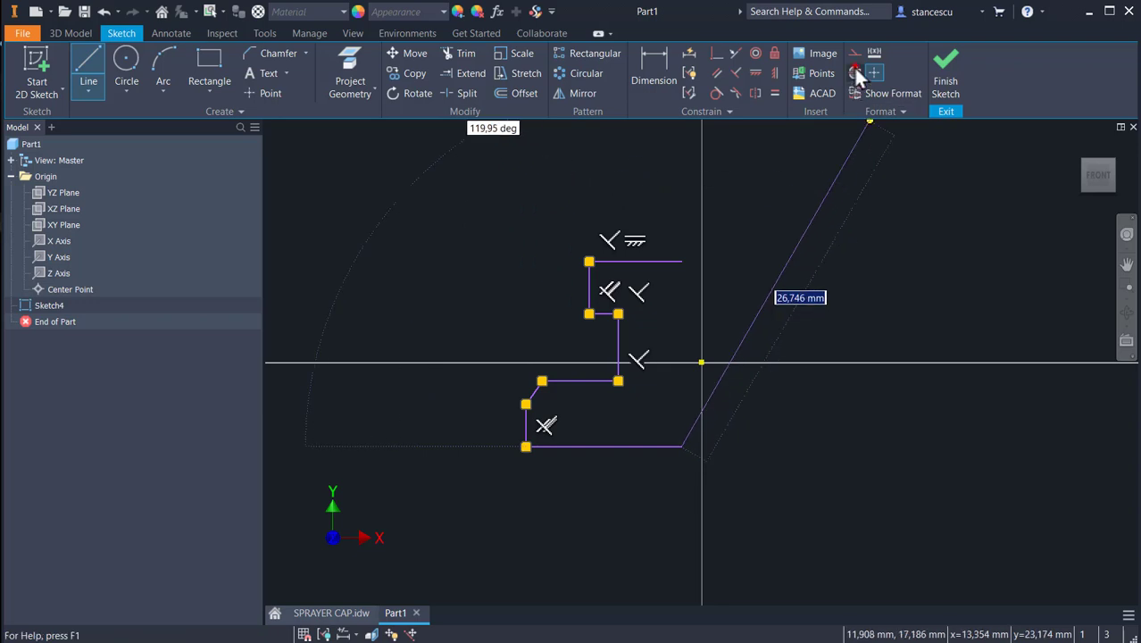
Close the half-profile with a vertical centerline joining the ends of its top and base lines, and end the Line command
right_click(757, 292)
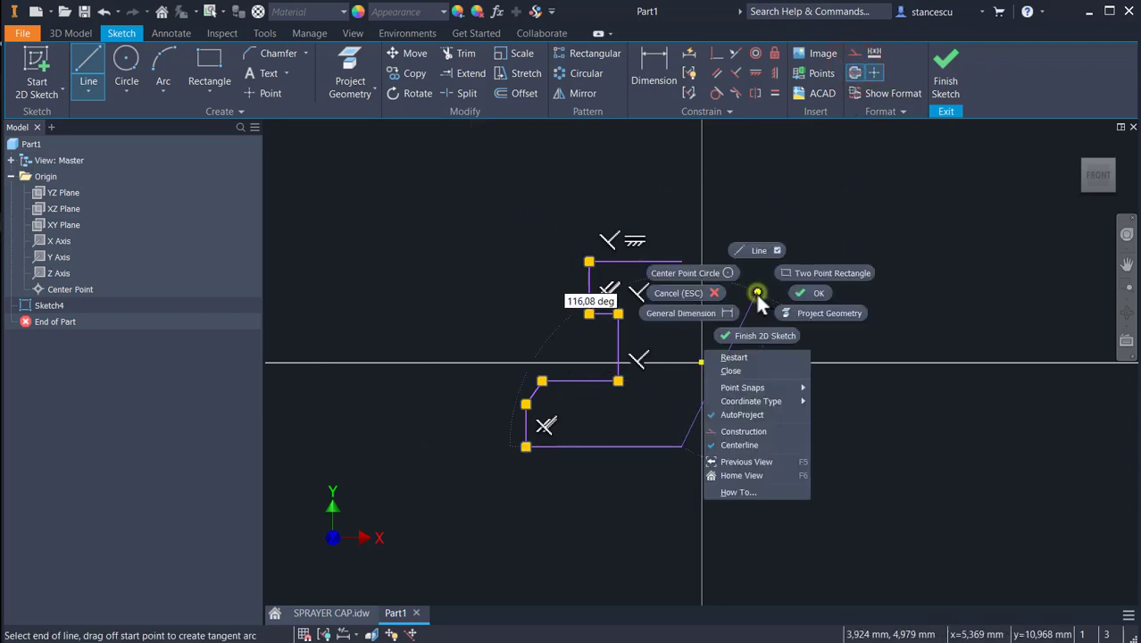
click(730, 370)
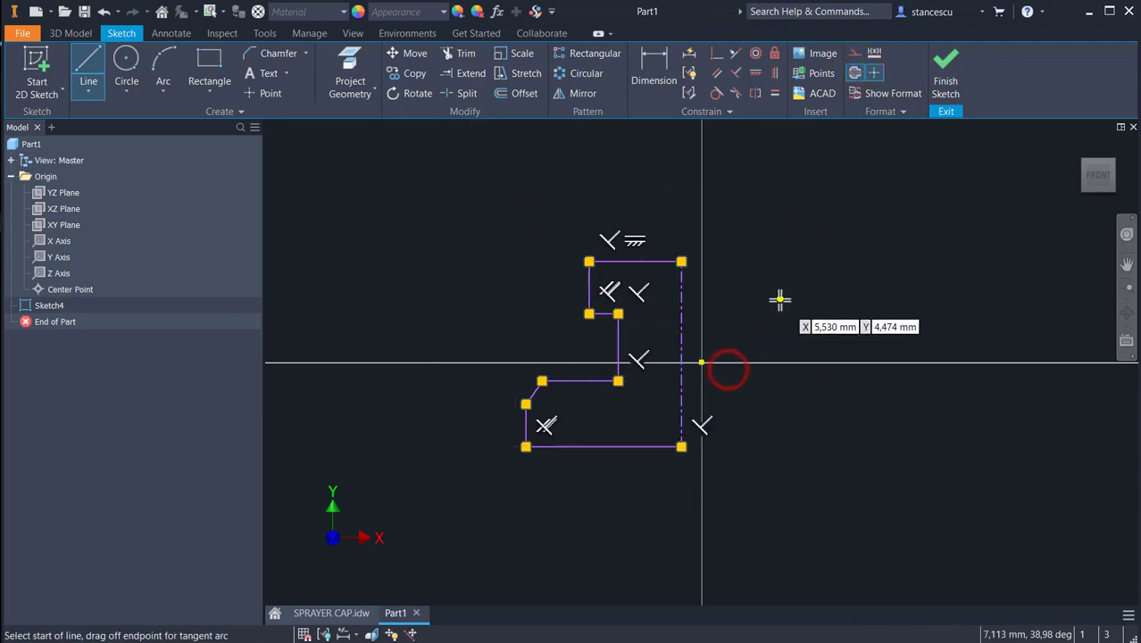
key(Escape)
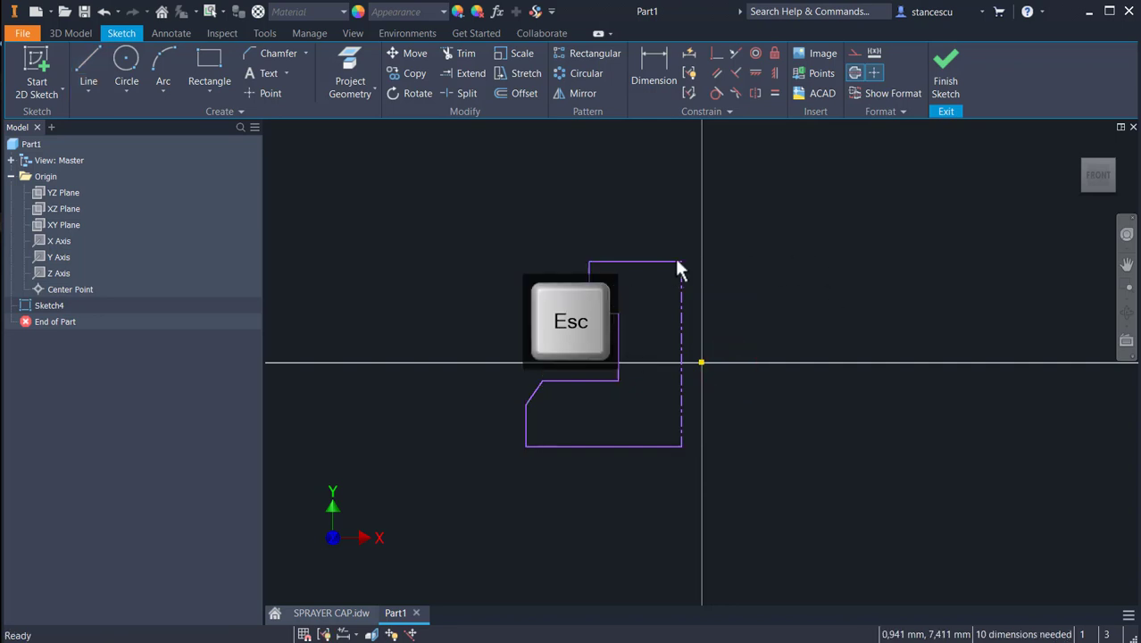
Dimension the profile's overall height between its top and base lines at 69 mm
click(654, 75)
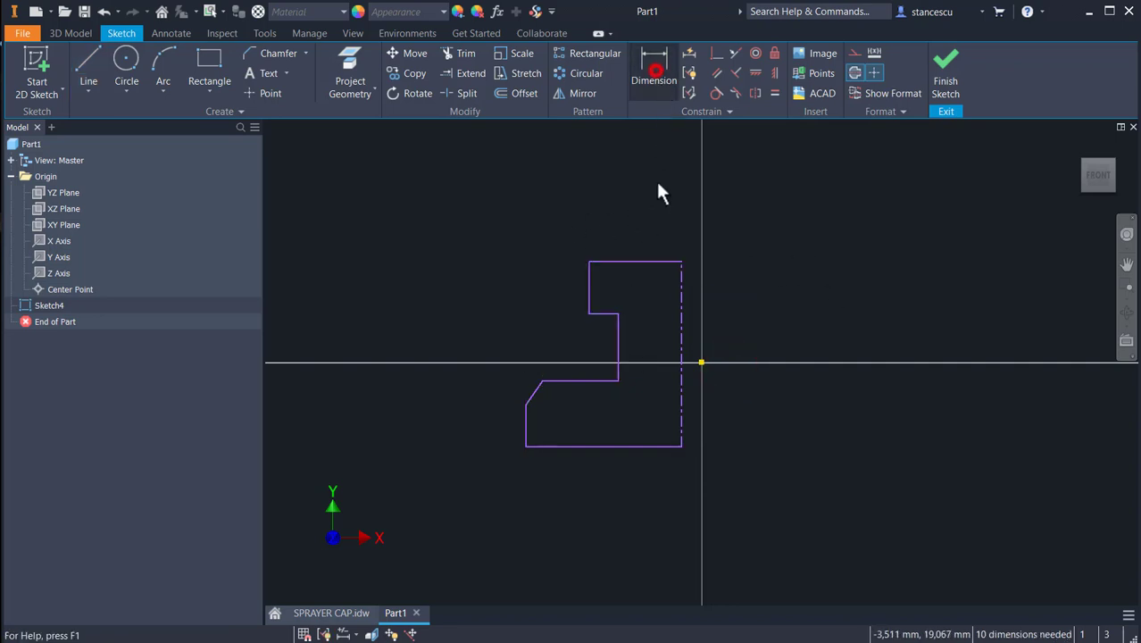
click(665, 263)
click(650, 445)
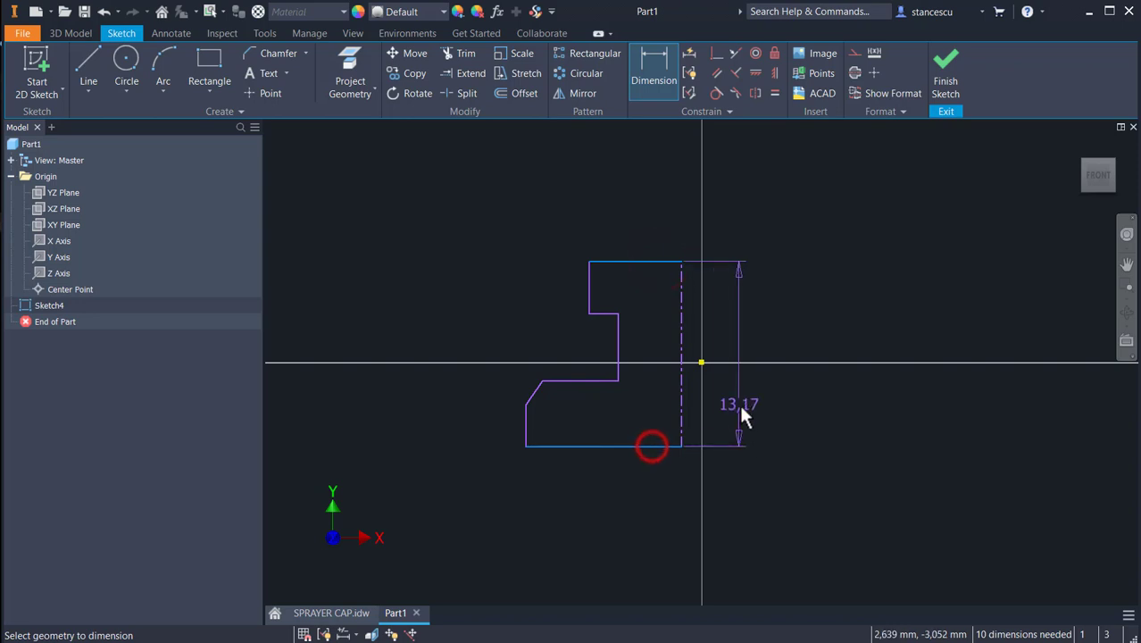
click(741, 404)
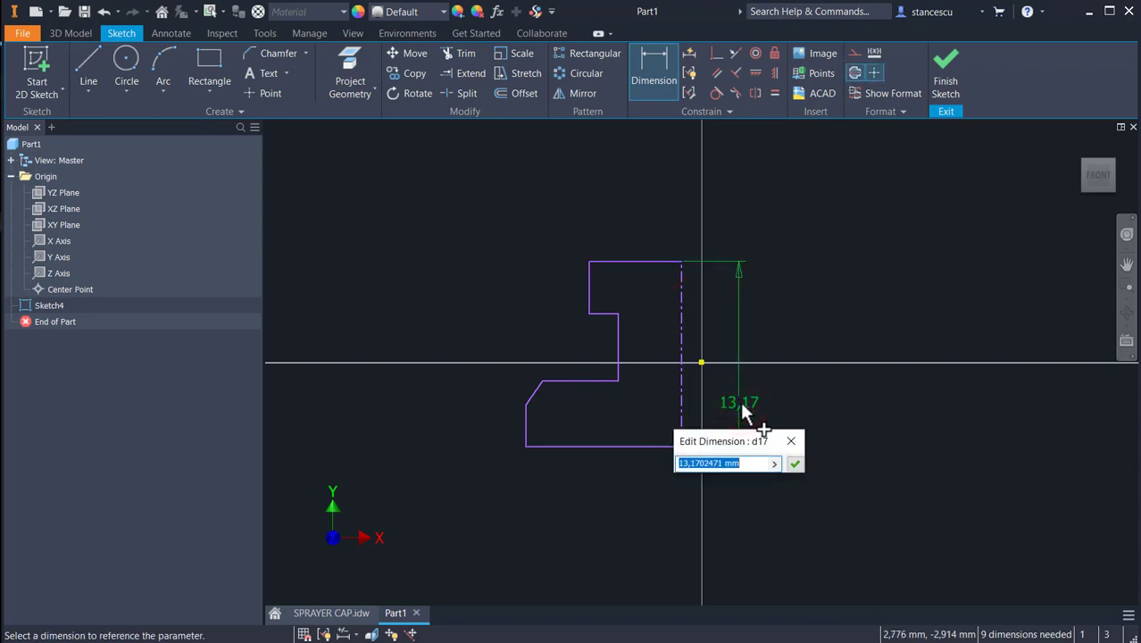
text(40)
key(Return)
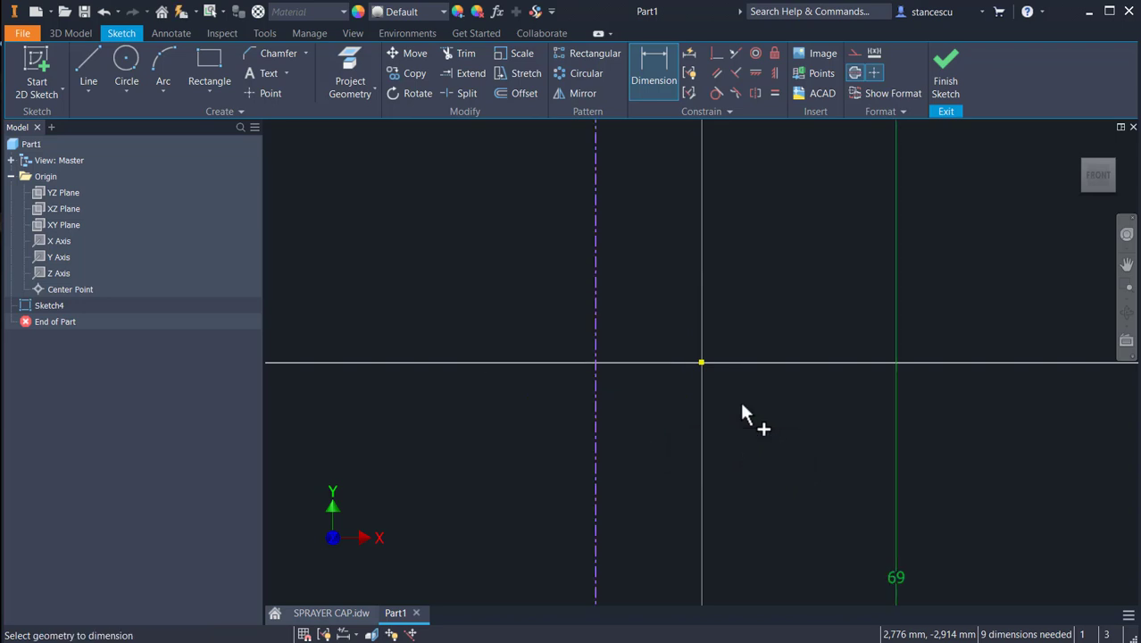
key(Home)
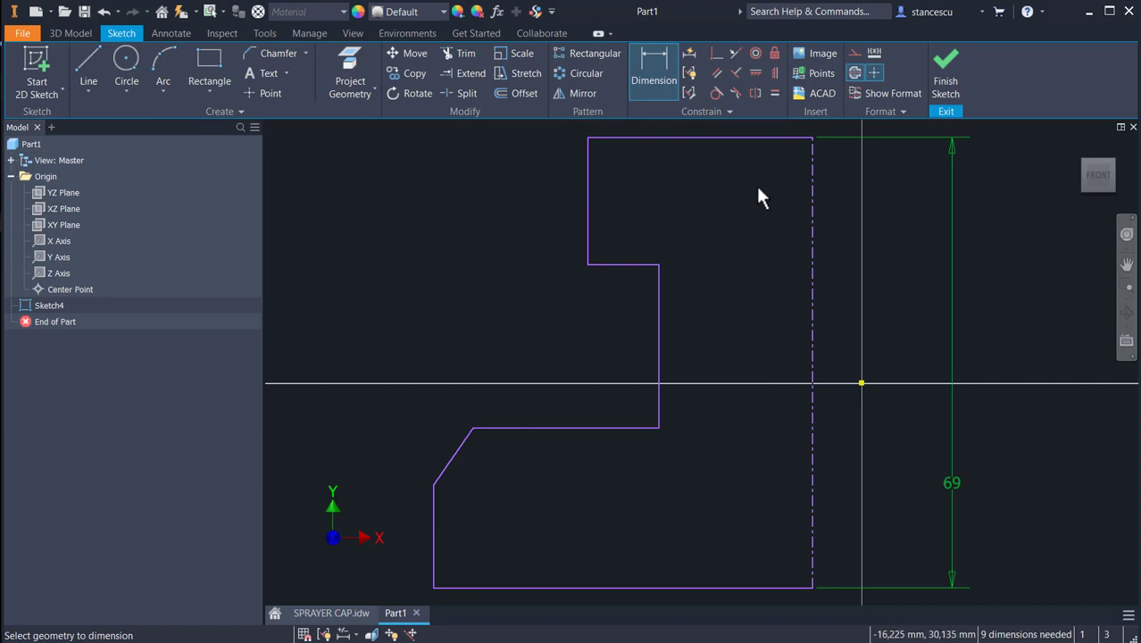
key(Escape)
Move the profile down and dimension its top line 9 mm above the sketch origin
mouse_move(782, 137)
mouse_down()
mouse_move(784, 281)
mouse_move(778, 220)
mouse_move(775, 232)
mouse_up()
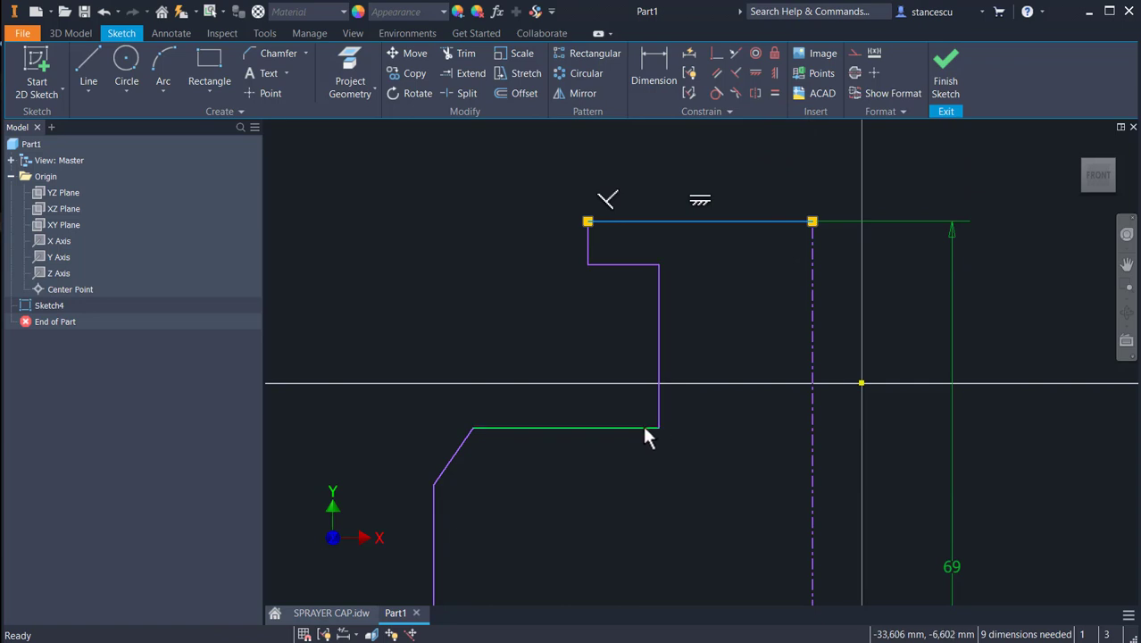
click(660, 76)
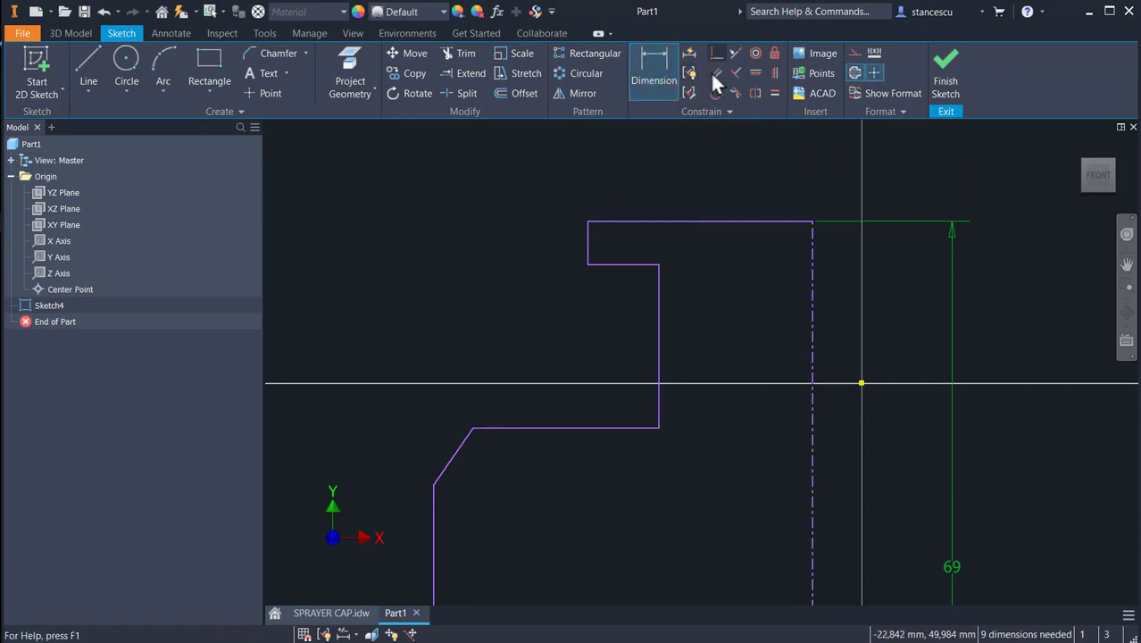
click(862, 384)
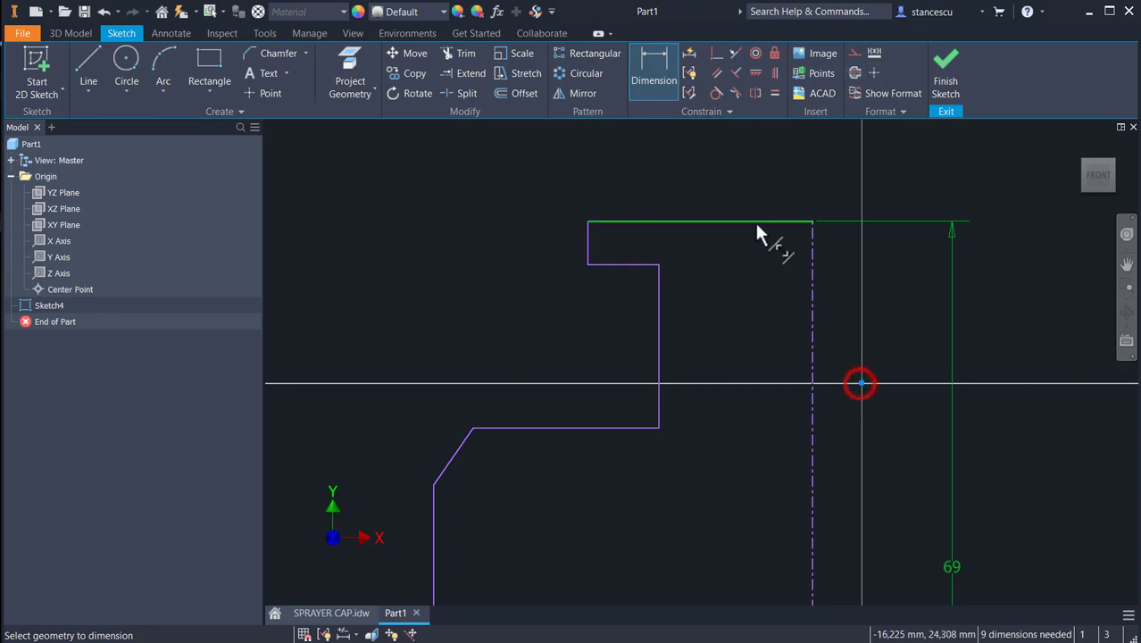
click(755, 222)
click(766, 294)
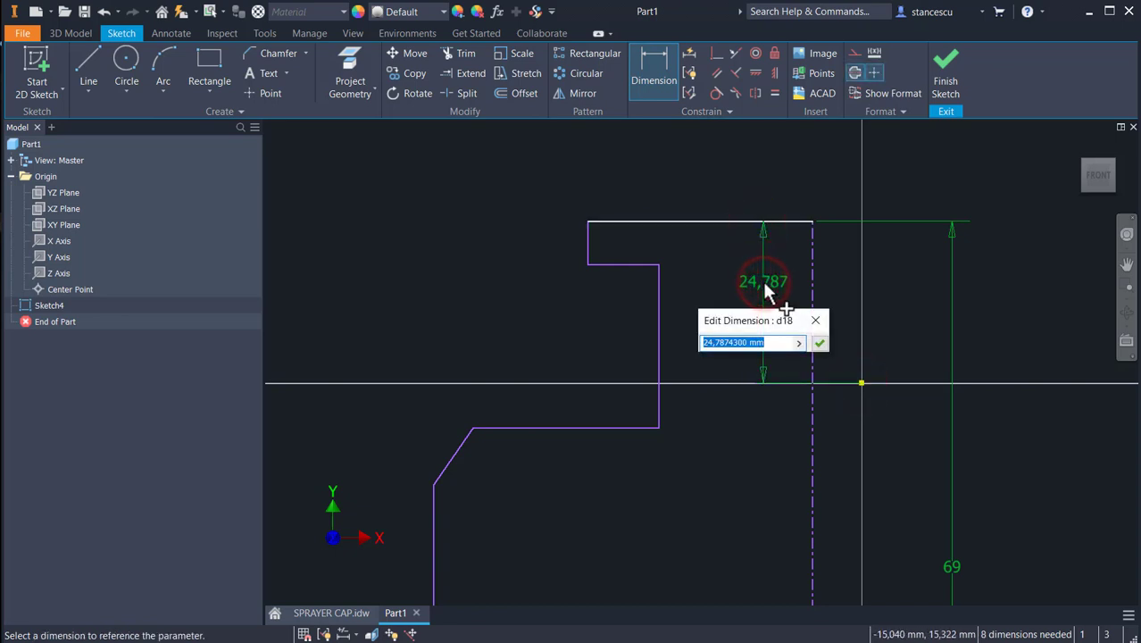
text(9)
key(Return)
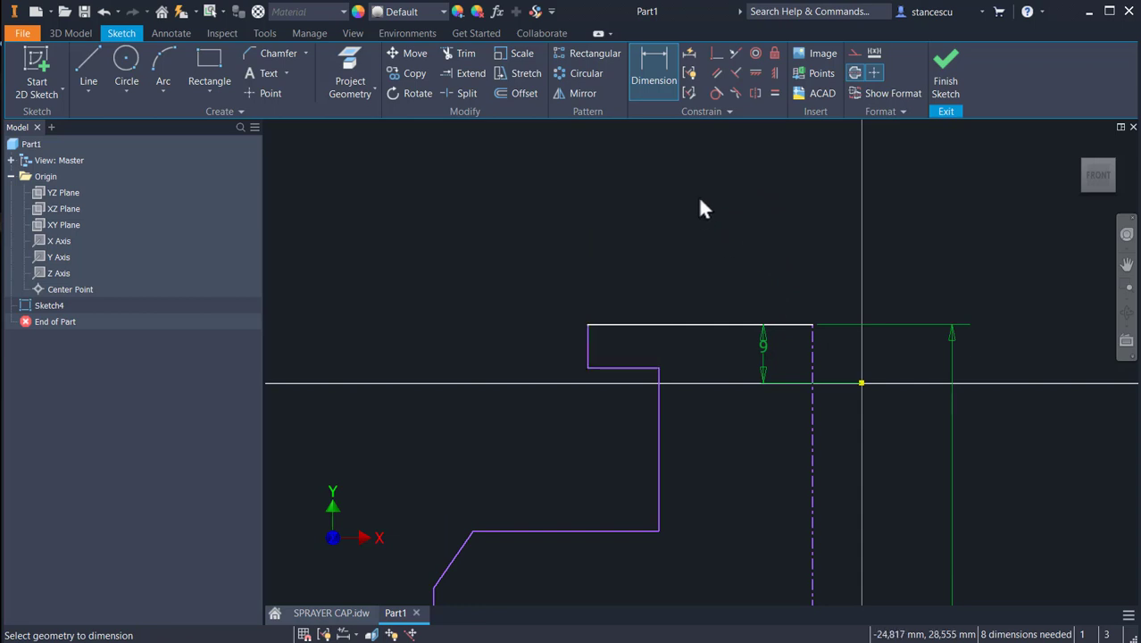
Apply a Coincident constraint between the profile's vertical centerline and the sketch origin
click(716, 55)
click(812, 473)
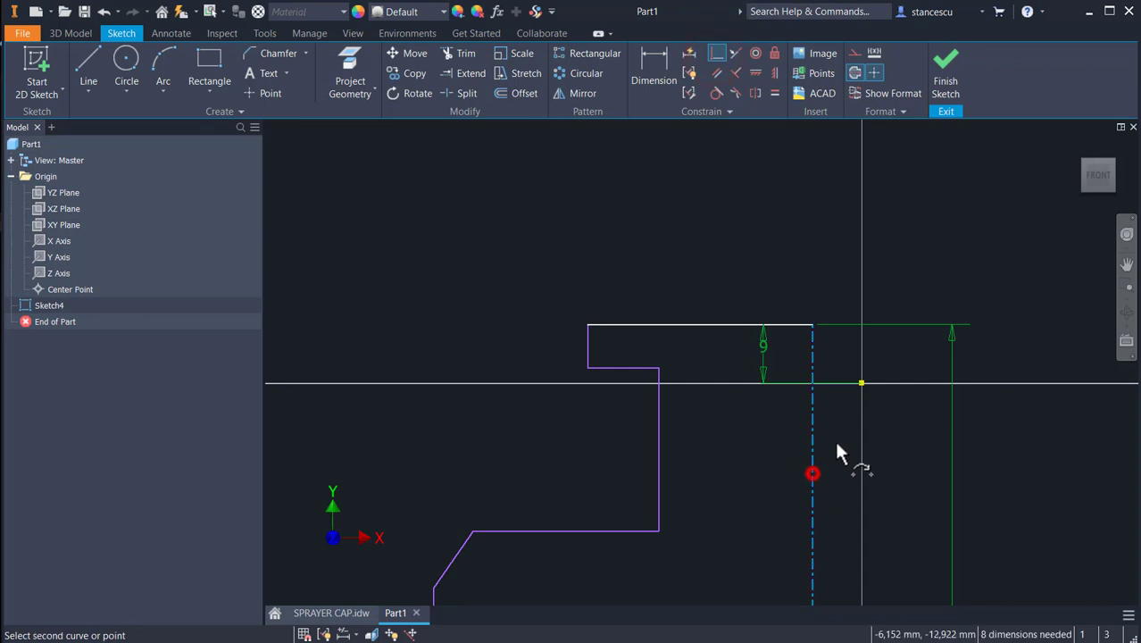
click(861, 386)
scroll(723, 469, down, 2)
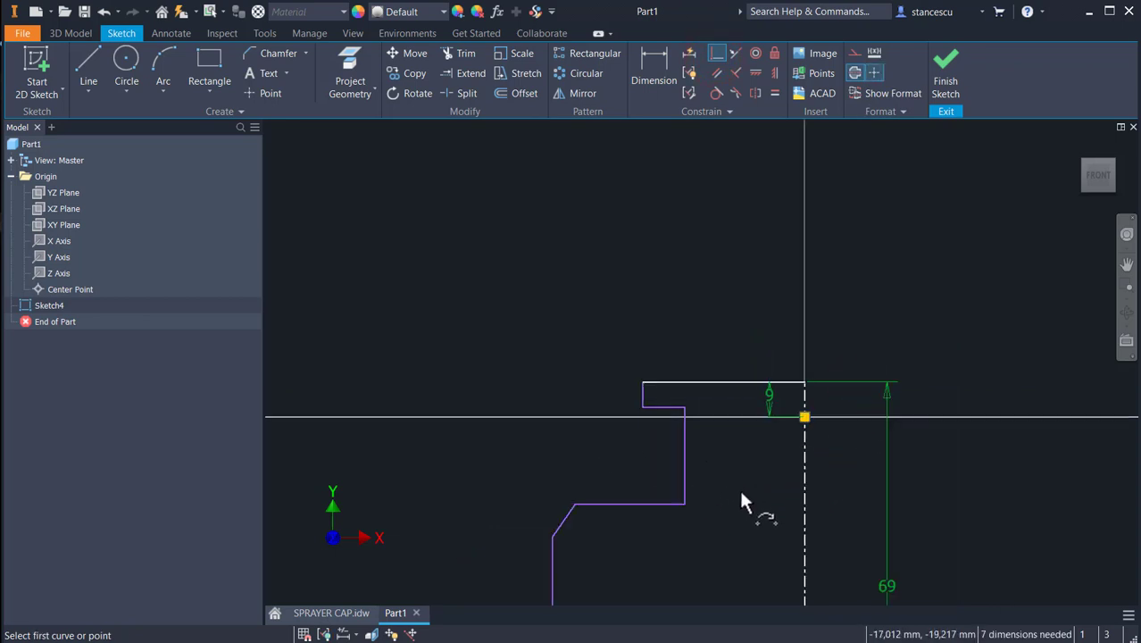
Dimension the height from the base line to the lower shoulder line at 28 mm
mouse_move(741, 494)
middle_down()
mouse_move(750, 248)
mouse_move(765, 324)
middle_up()
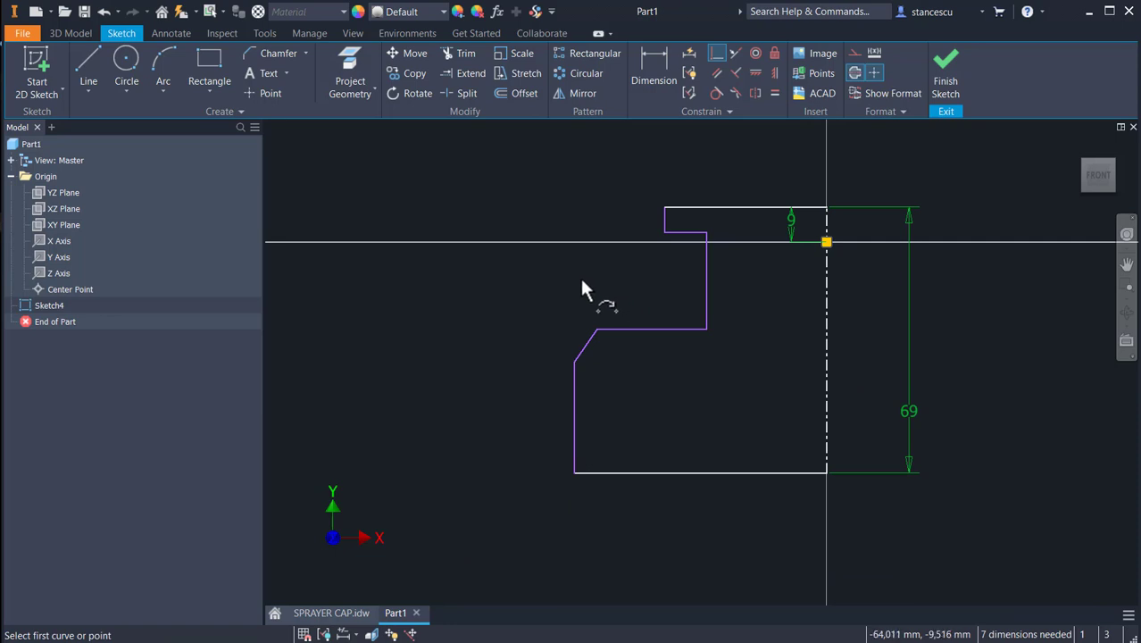
key(d)
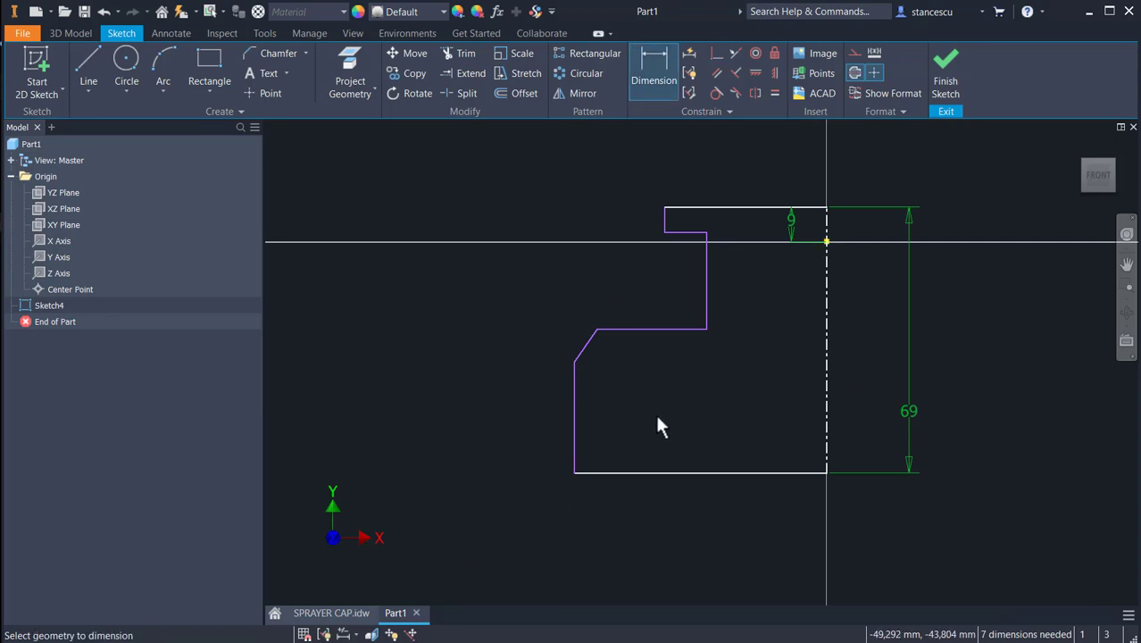
click(620, 473)
click(636, 329)
click(485, 397)
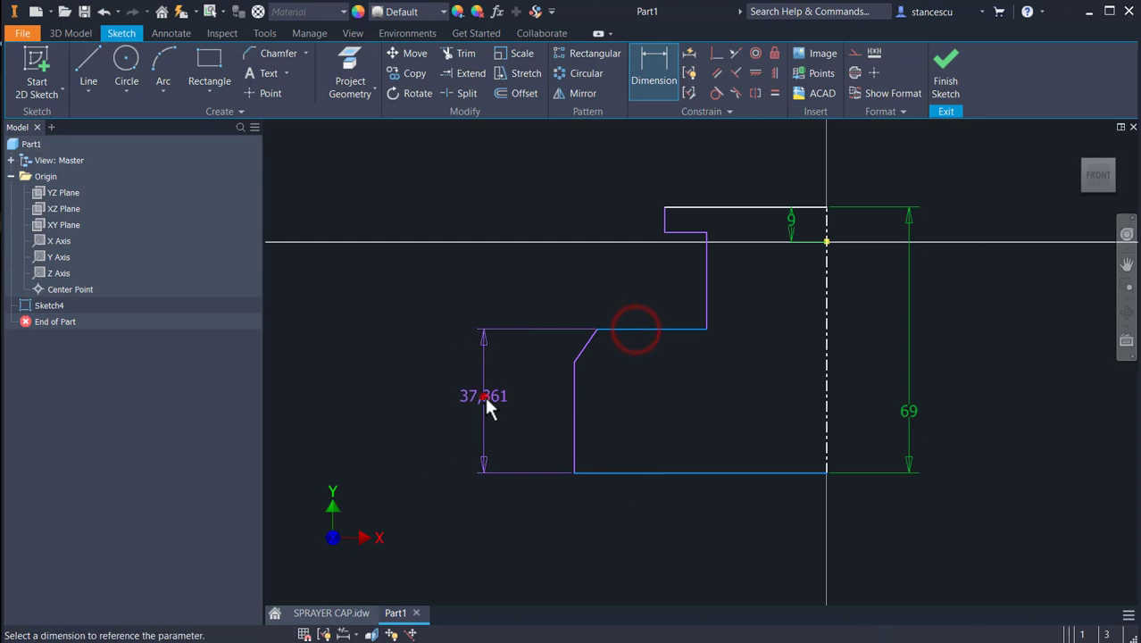
text(28)
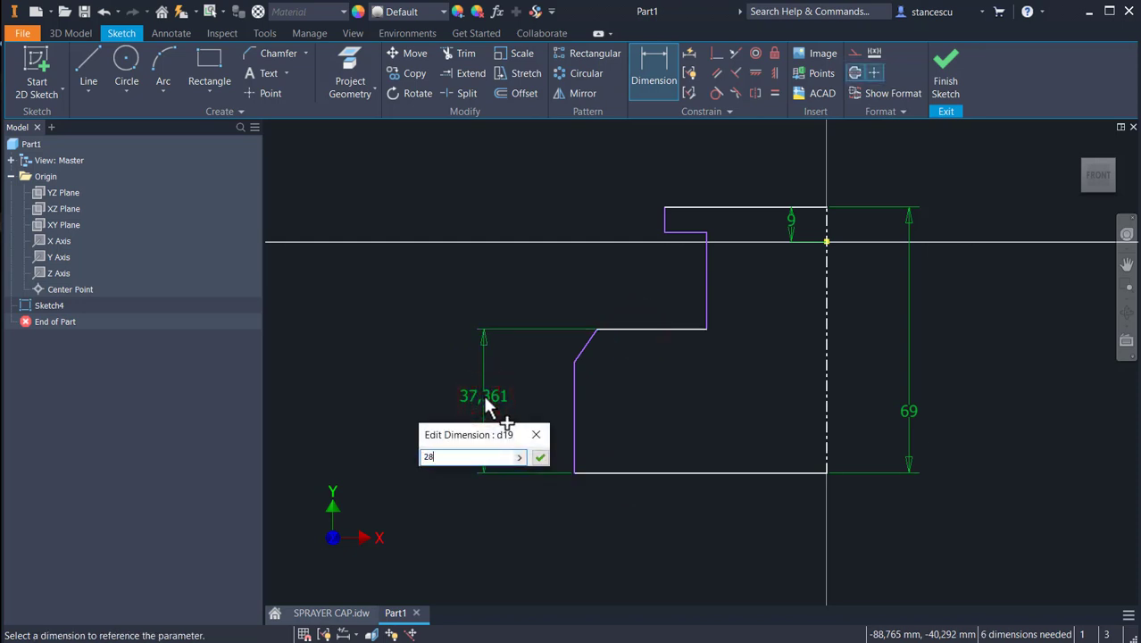
key(Return)
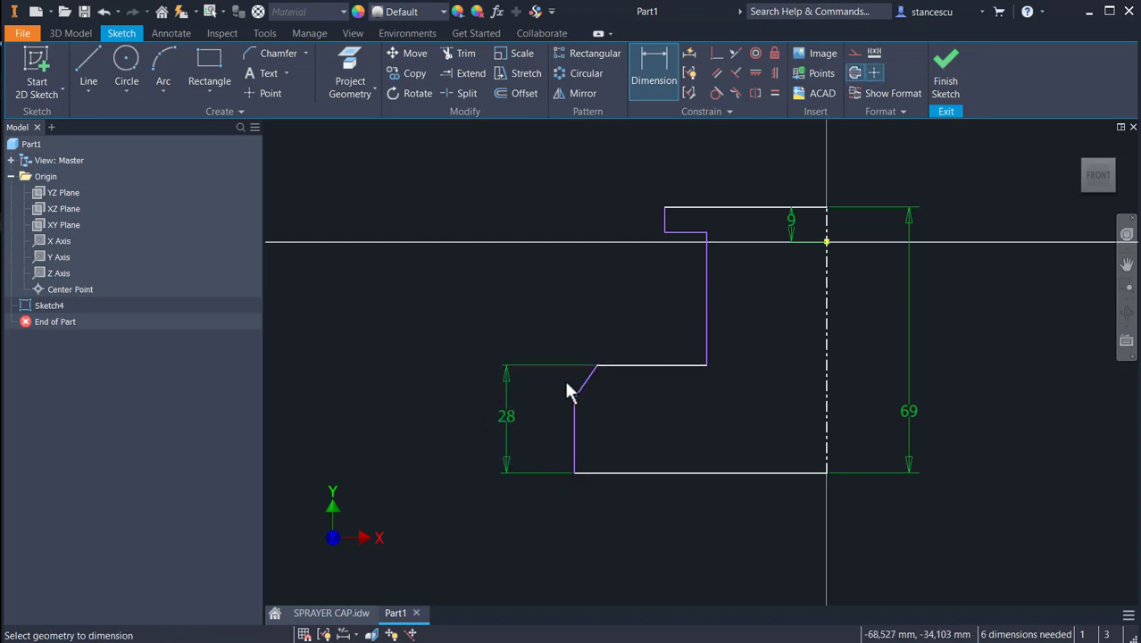
Dimension the slanted line at the base section's outer corner at 4 mm horizontally and 4 mm vertically
click(586, 391)
click(583, 325)
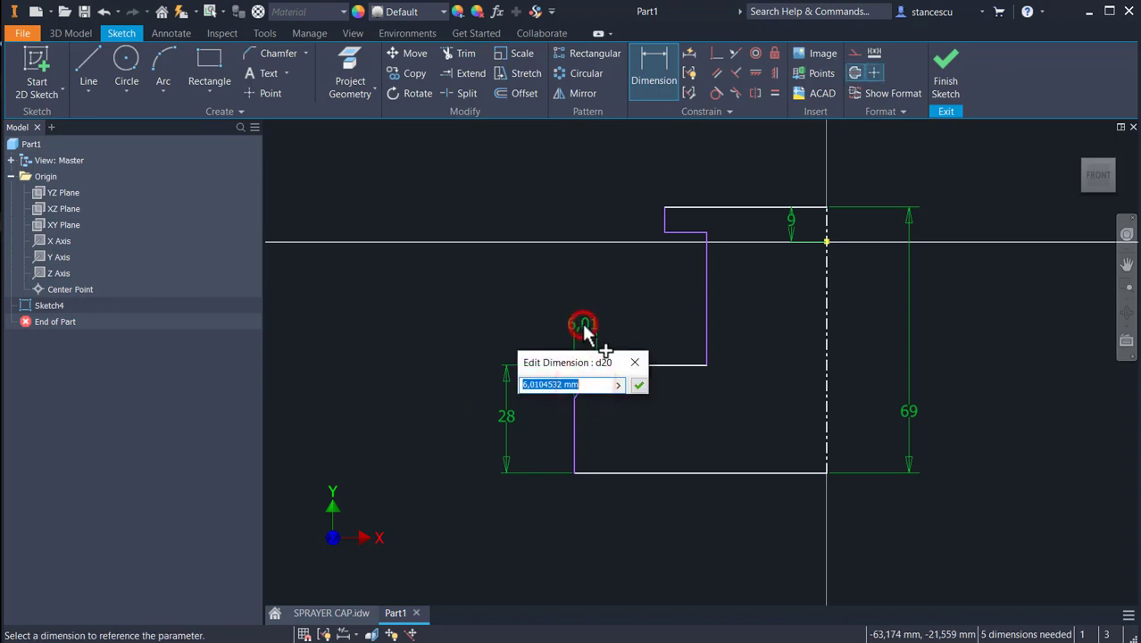
text(4)
key(Return)
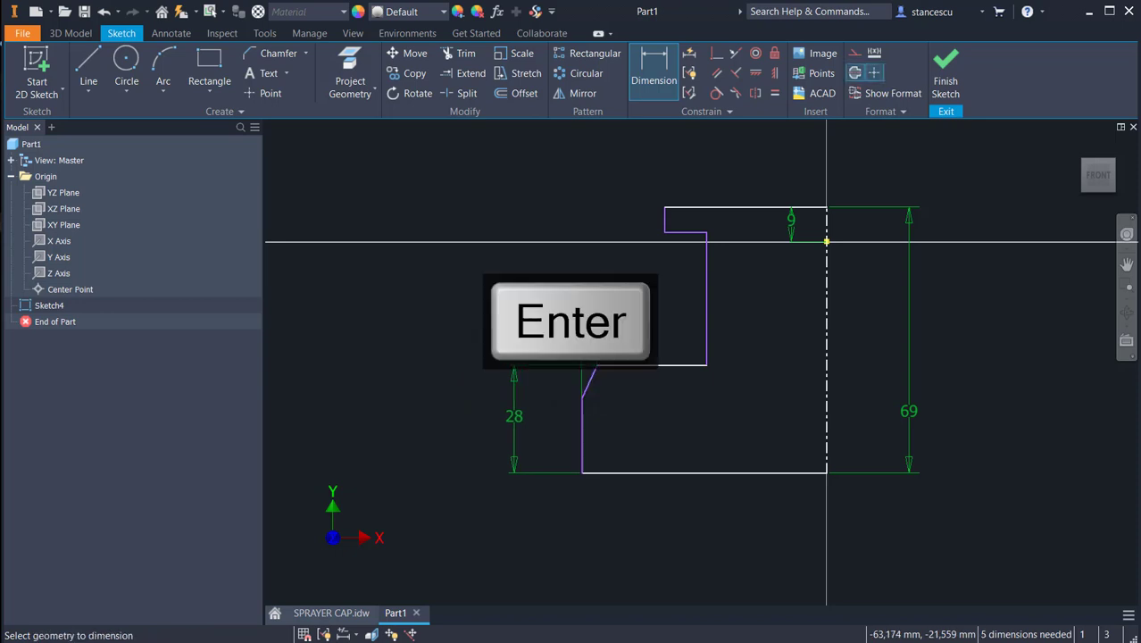
click(589, 376)
click(566, 381)
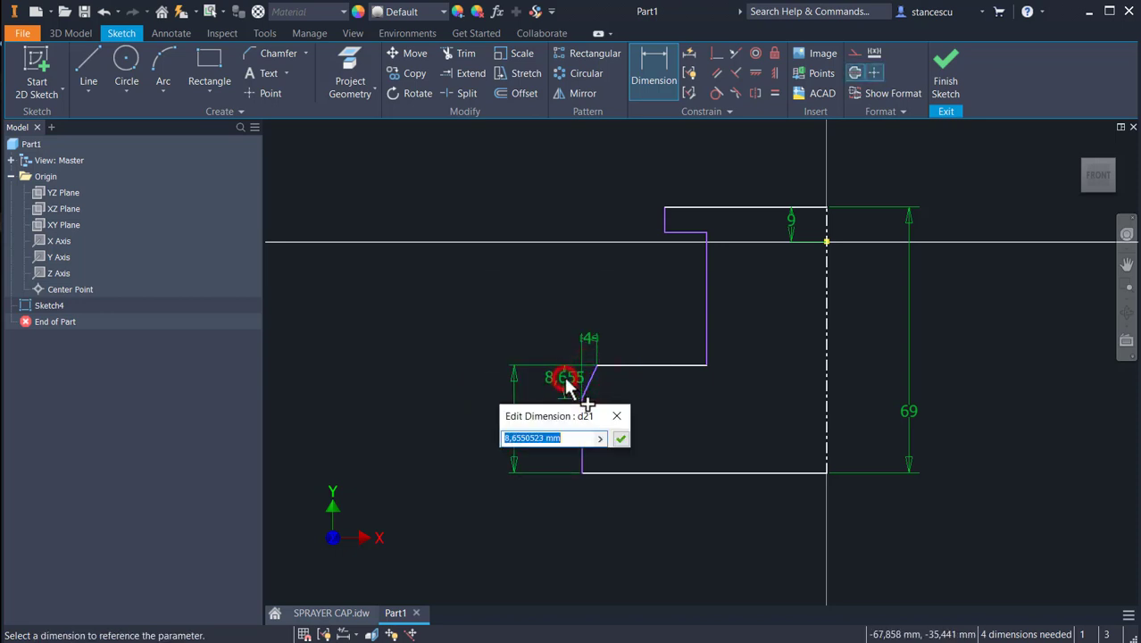
text(4)
key(Return)
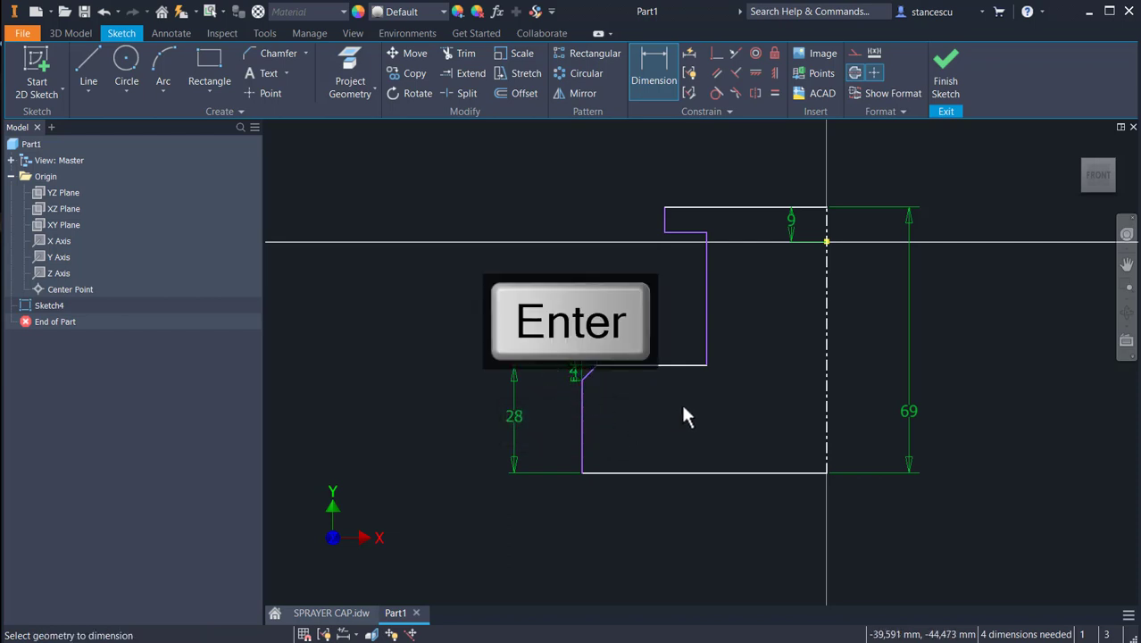
Dimension the base section's outer vertical line about the centerline as a 78 mm diameter
click(582, 435)
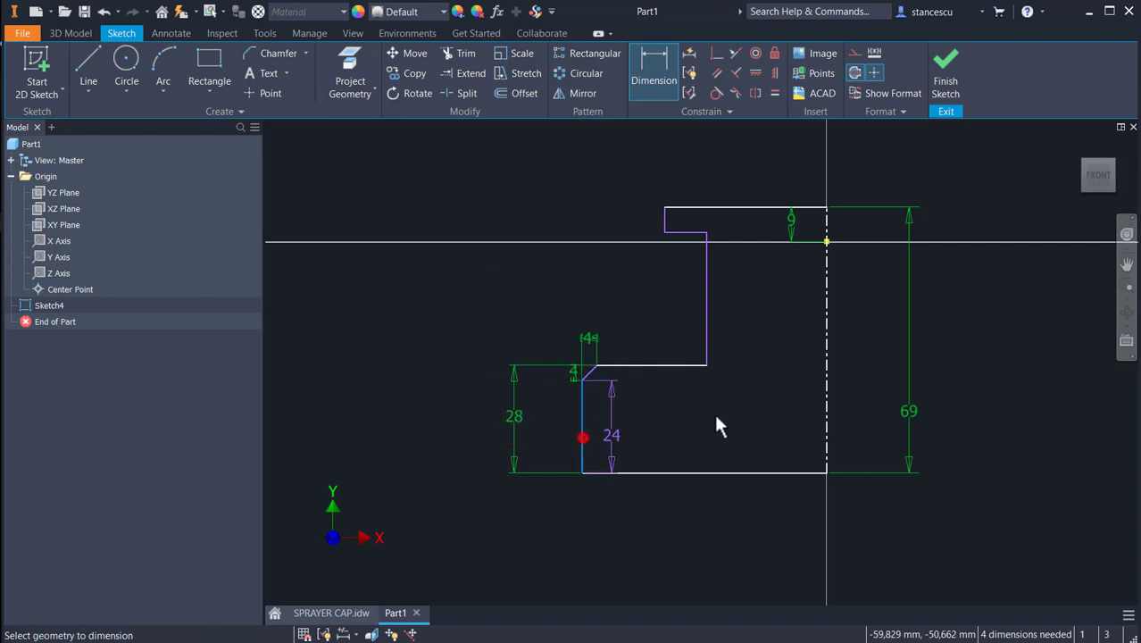
click(827, 430)
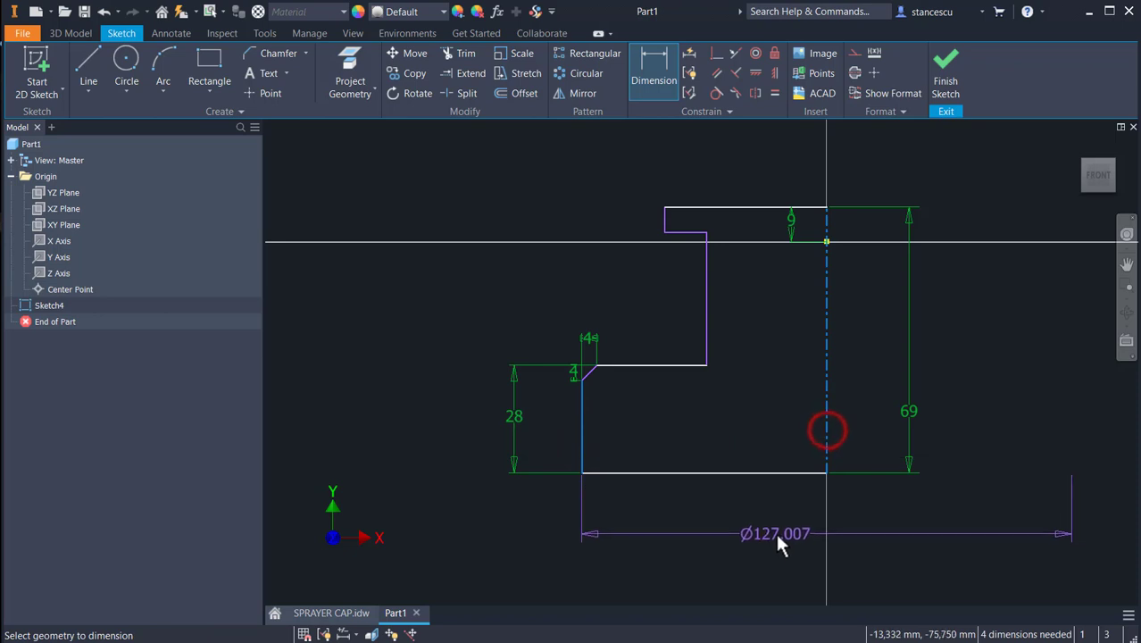
click(775, 530)
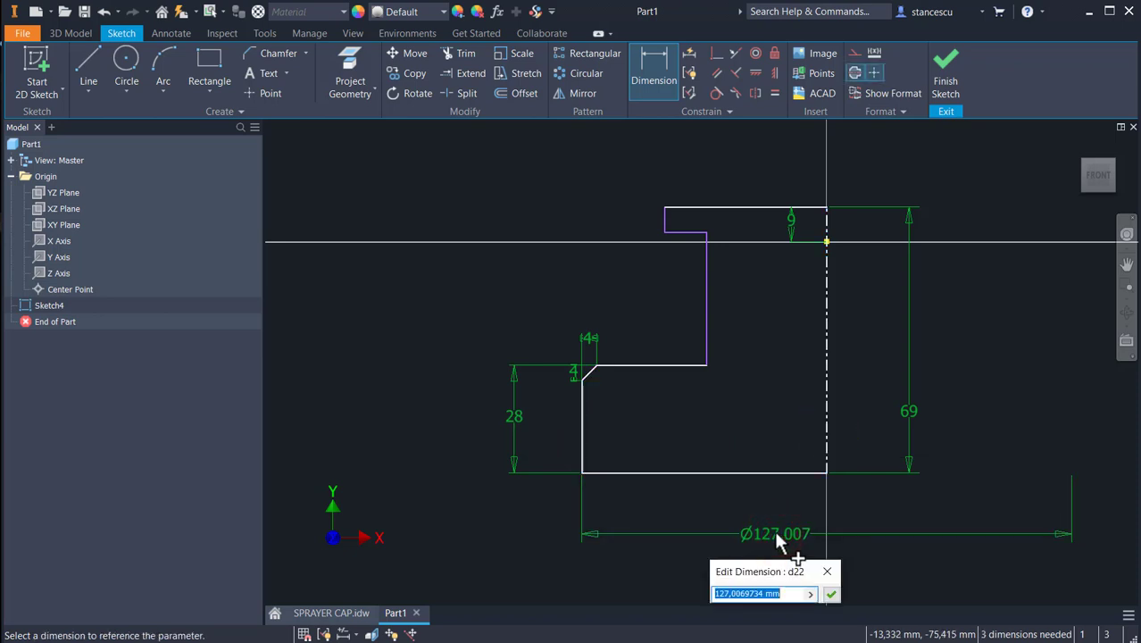
text(78)
key(Return)
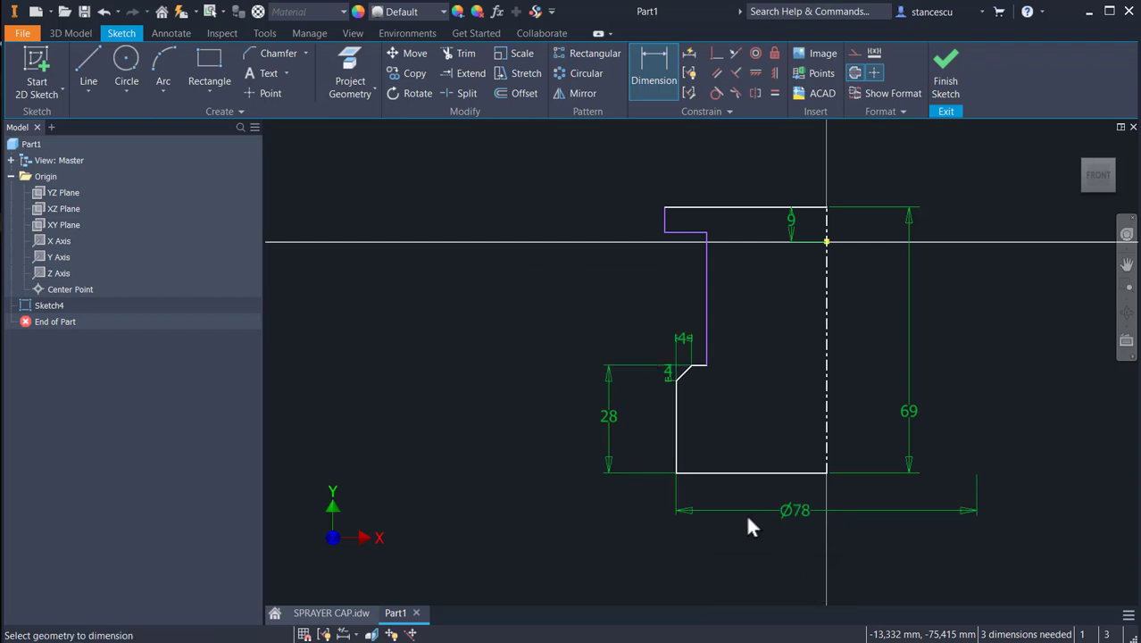
Dimension the neck's vertical line about the centerline as a 32 mm diameter
click(705, 295)
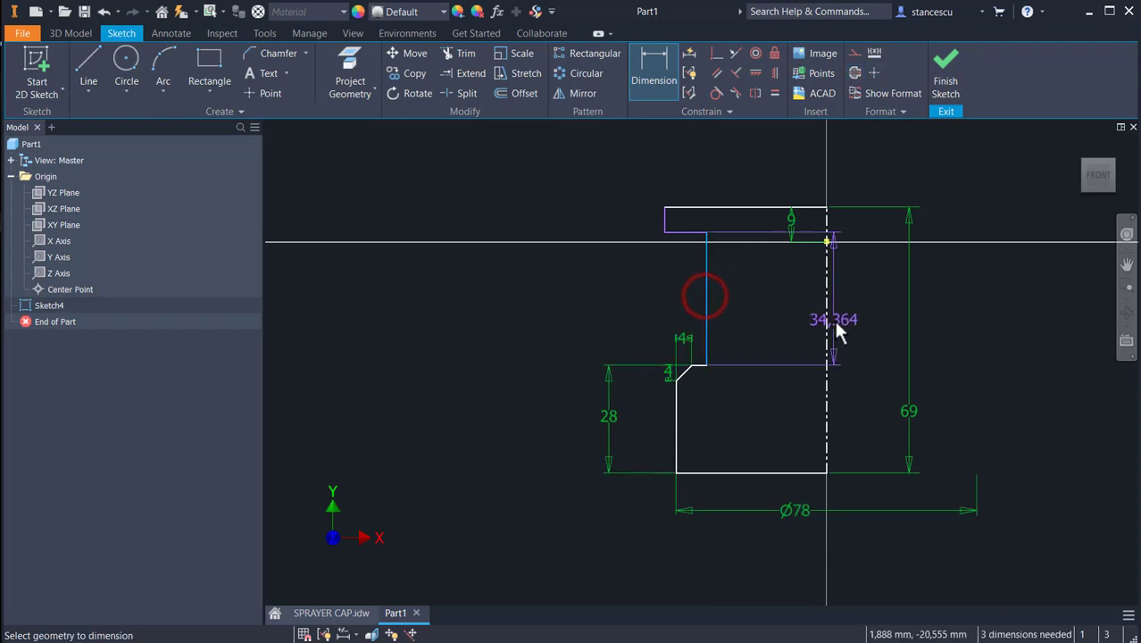
click(826, 327)
click(797, 326)
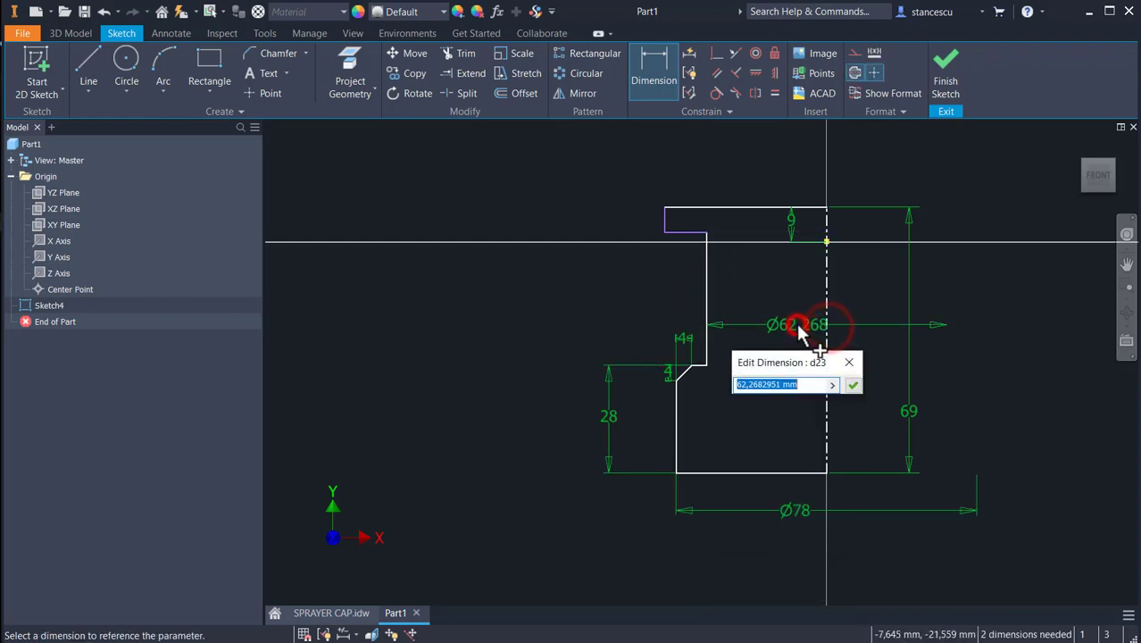
text(32)
key(Return)
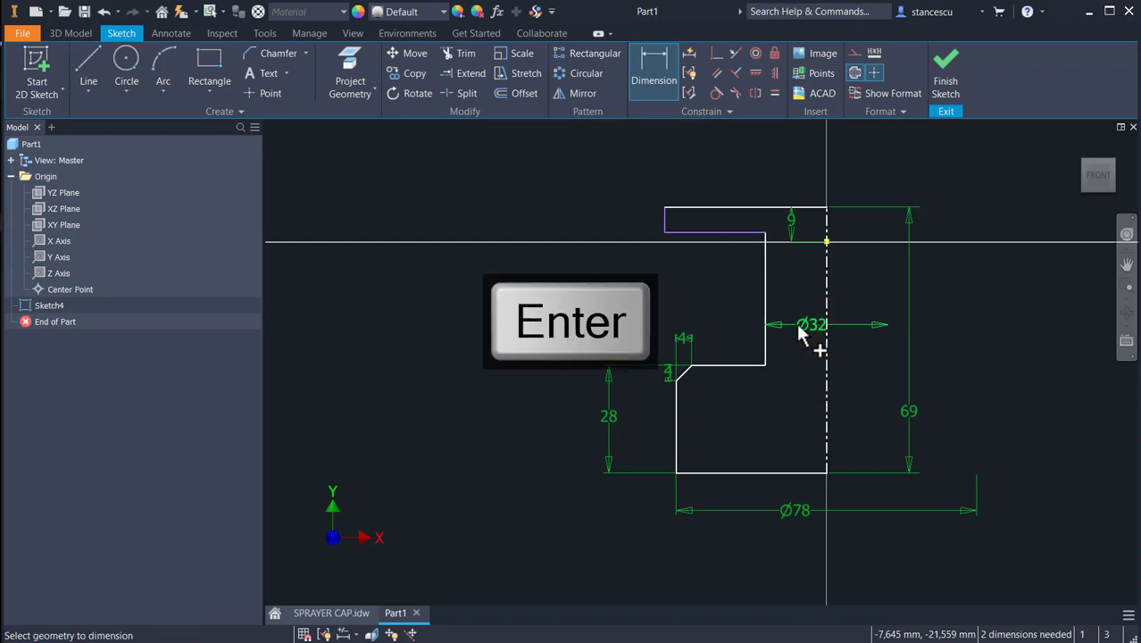
Dimension the upper section's outer vertical line about the centerline as a 44 mm diameter
click(665, 227)
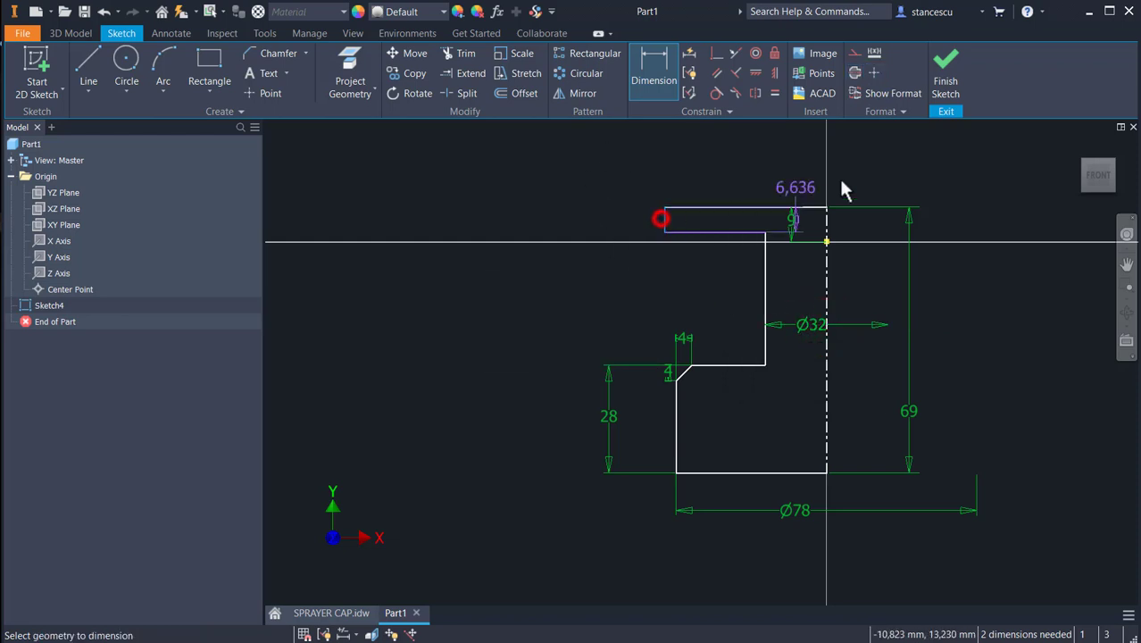
click(826, 218)
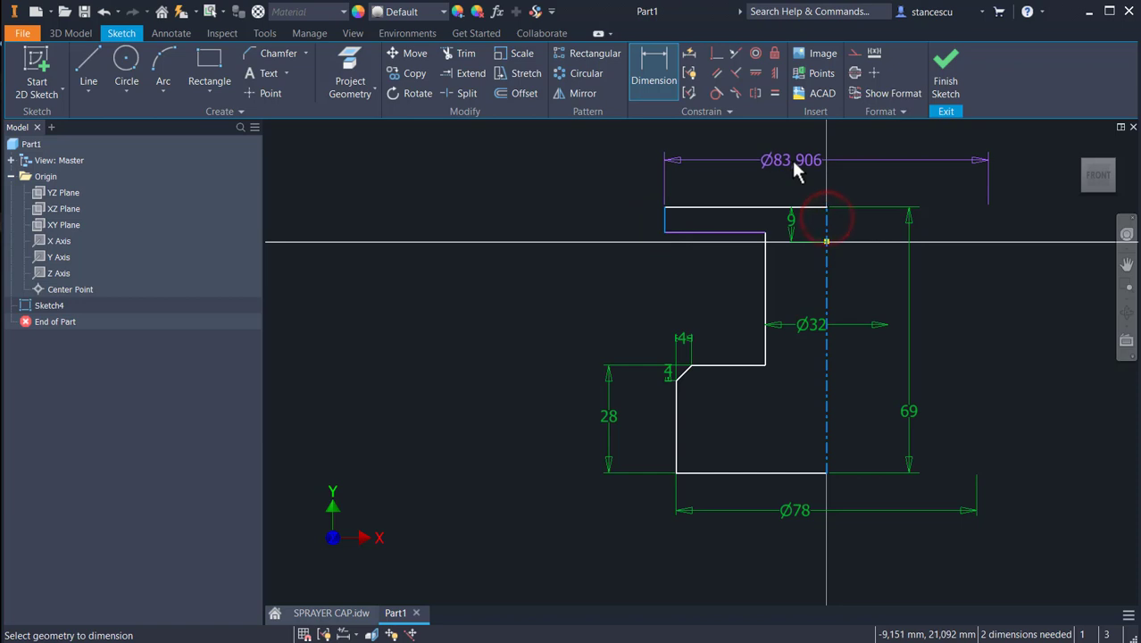
click(791, 157)
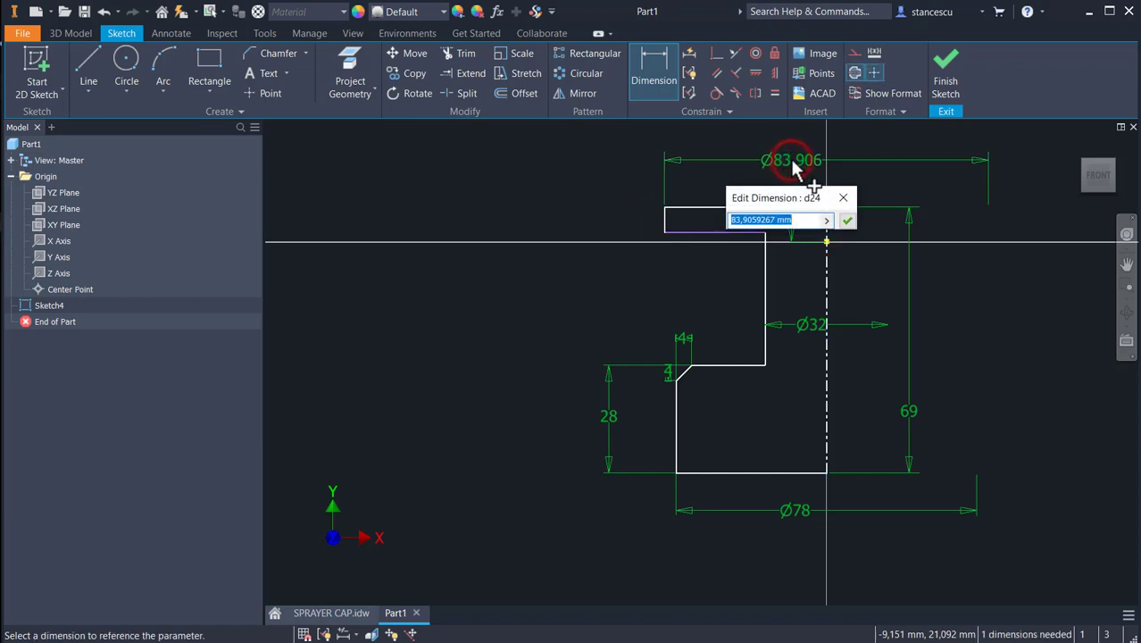
text(44)
key(Return)
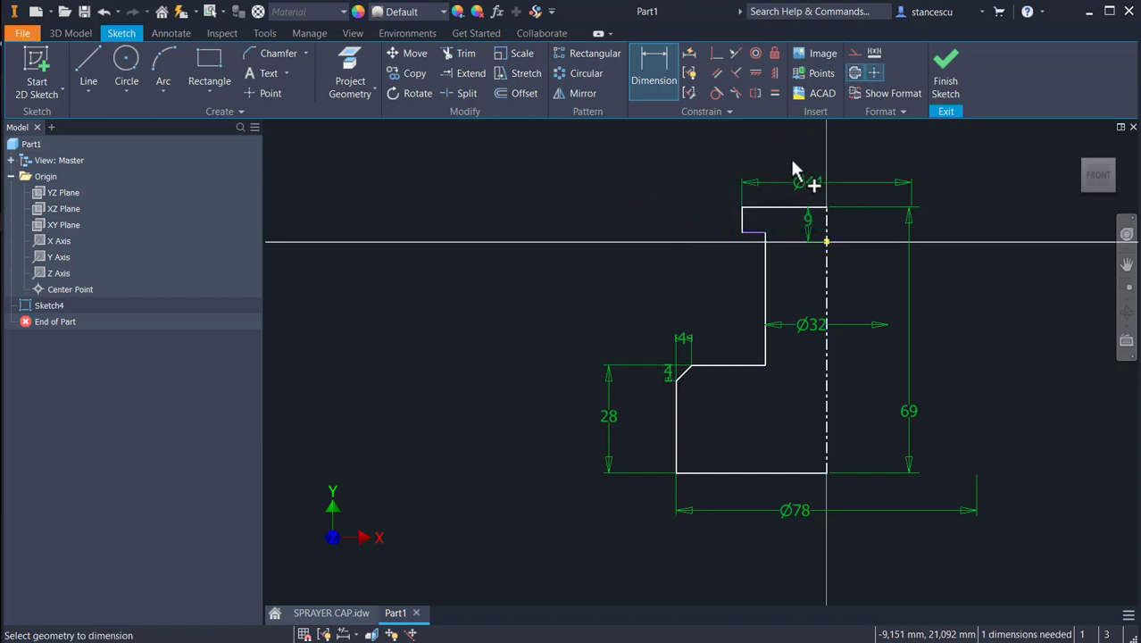
Dimension the upper section's height between the top line and the short step line at 20 mm
click(661, 228)
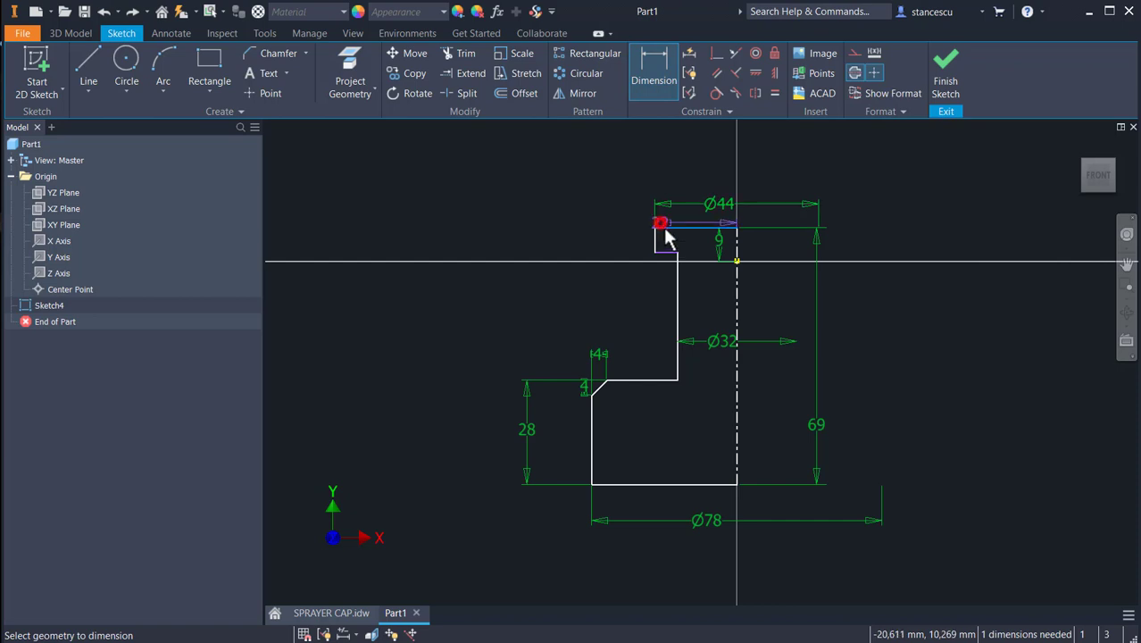
click(664, 253)
click(545, 242)
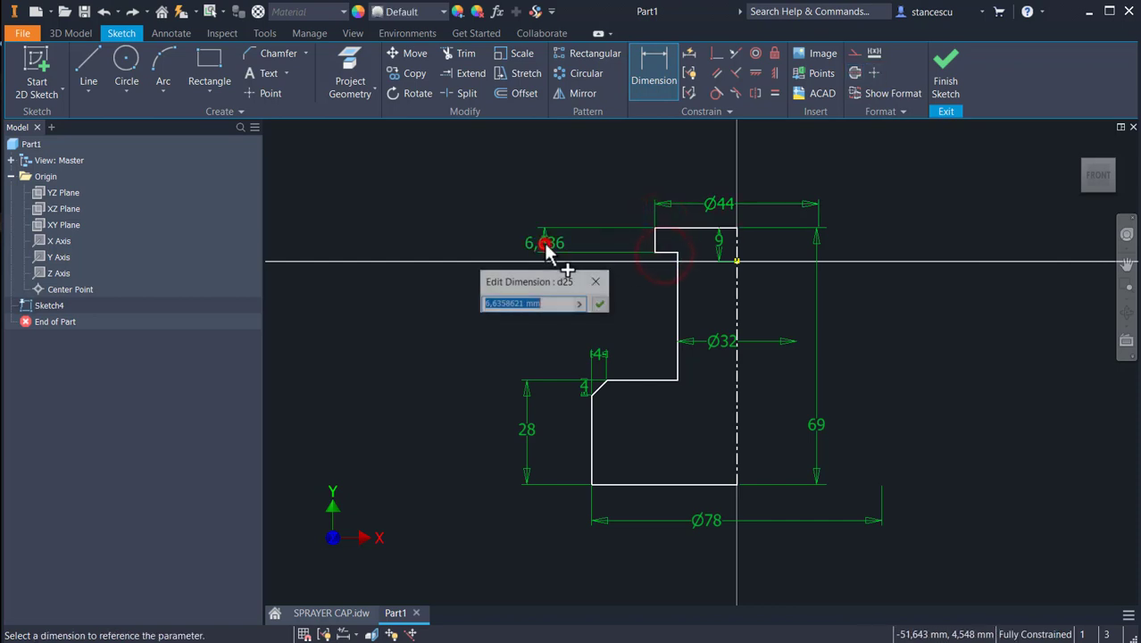
text(20)
key(Return)
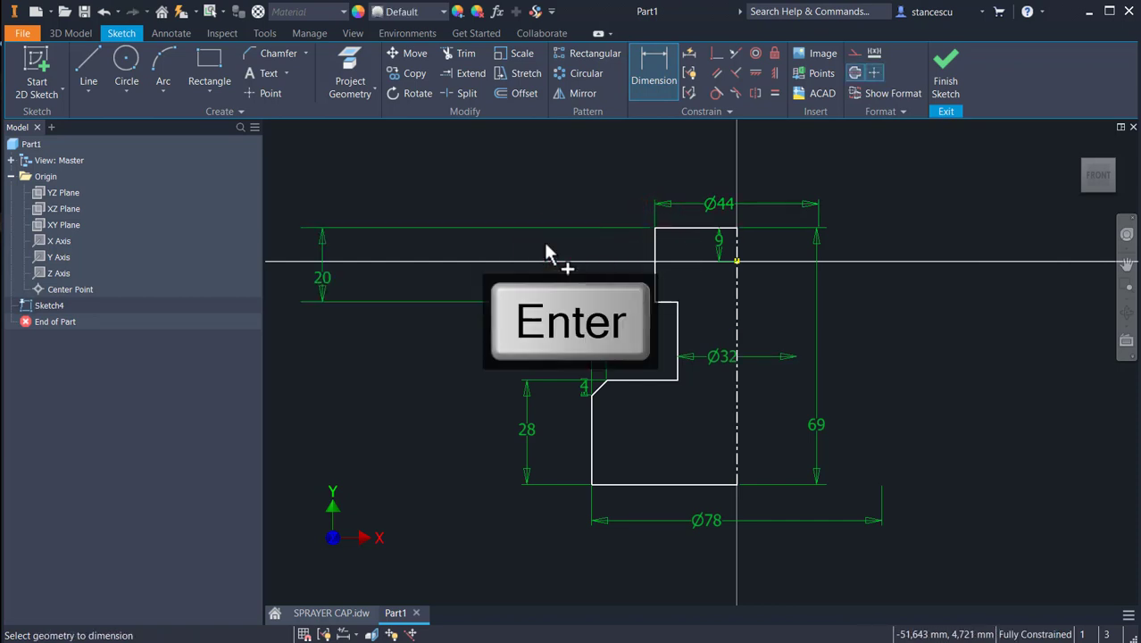
Finish the sketch and revolve the profile a full 360 degrees around the centerline into a new solid
click(946, 82)
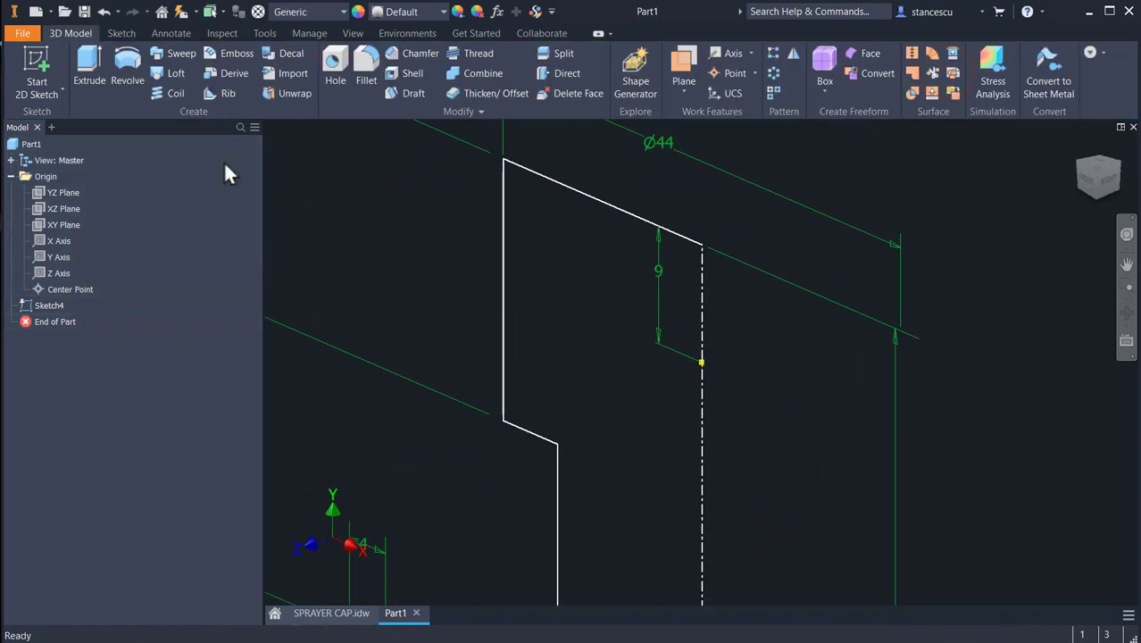
click(129, 76)
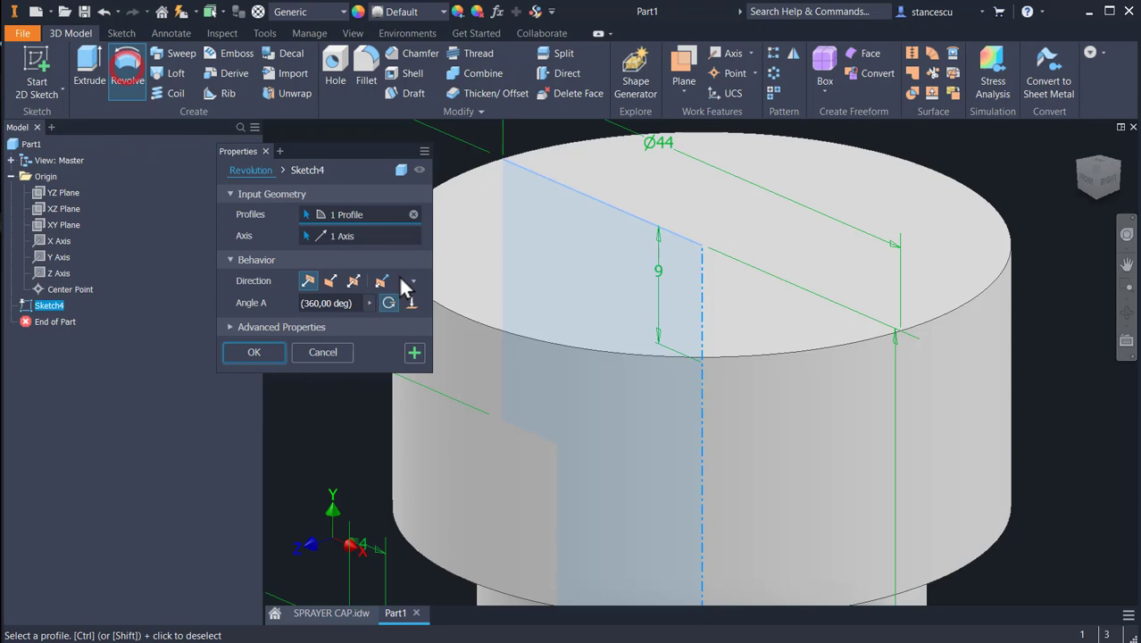
click(251, 352)
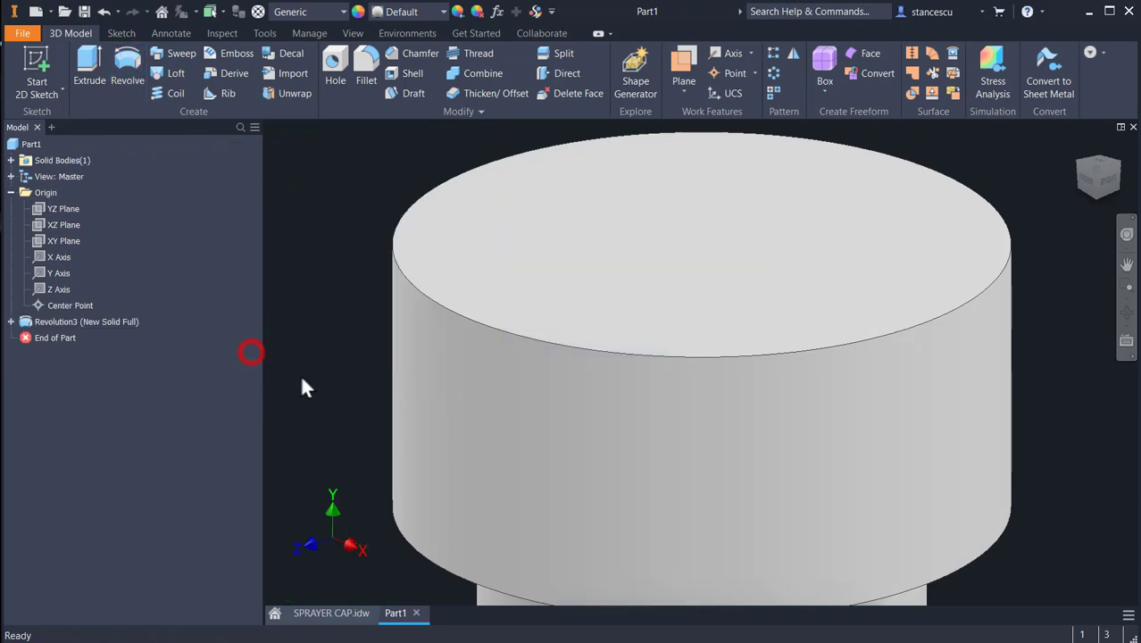
Examine the SPRAYER CAP.idw drawing for the upper side boss's length, diameter, axis position and angled transition
click(336, 613)
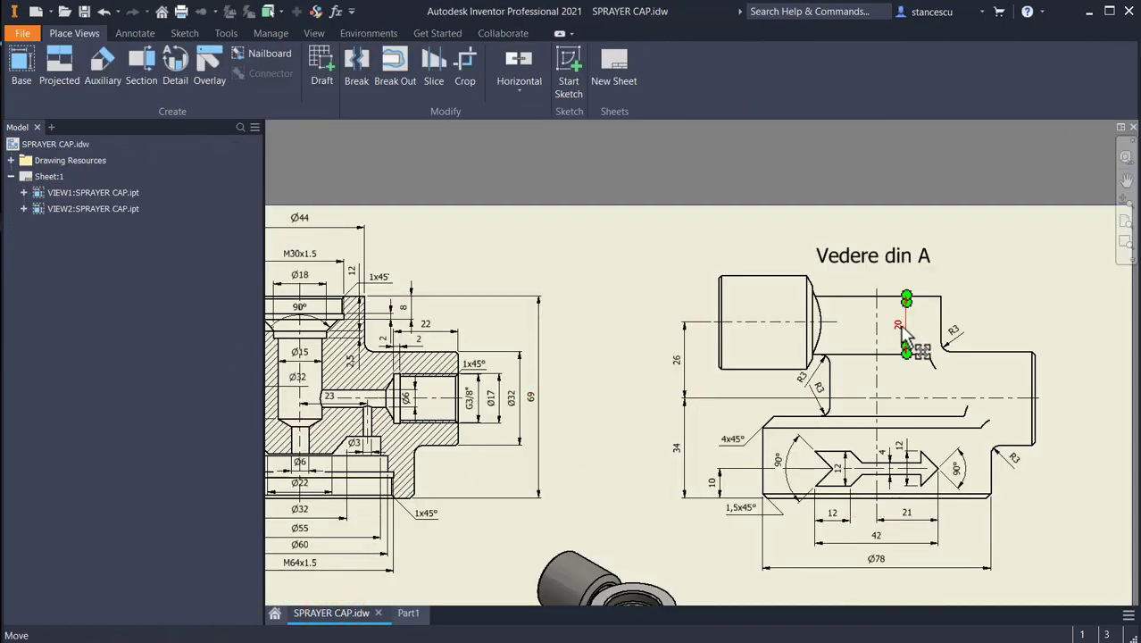
middle_drag(636, 383, 836, 375)
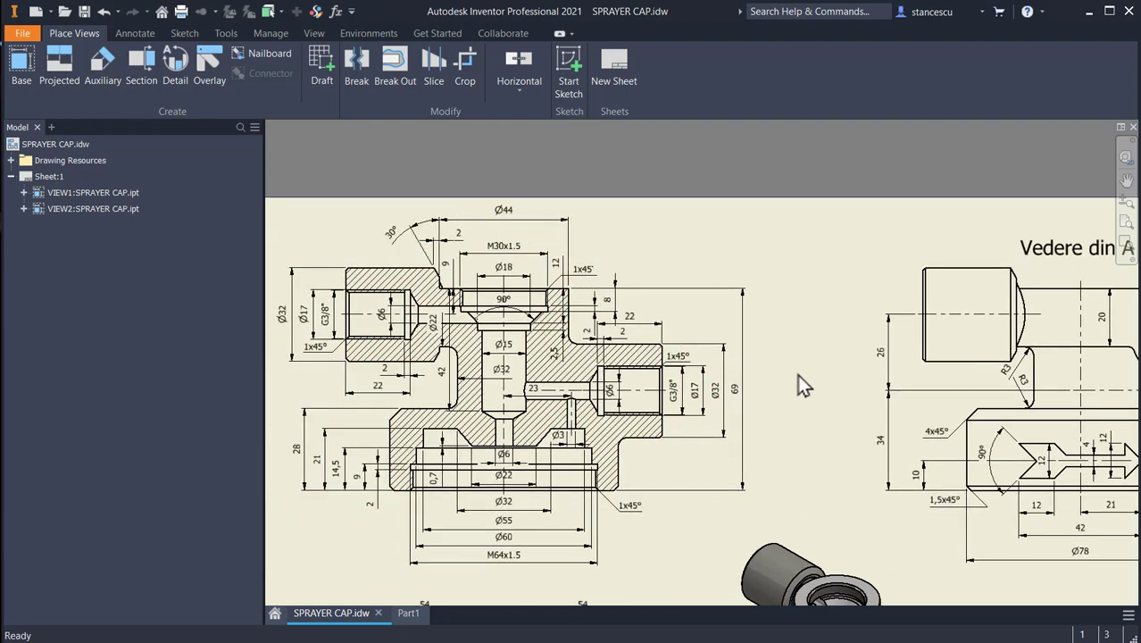
mouse_move(797, 374)
middle_down()
mouse_move(704, 338)
mouse_move(861, 321)
middle_up()
scroll(358, 303, up, 3)
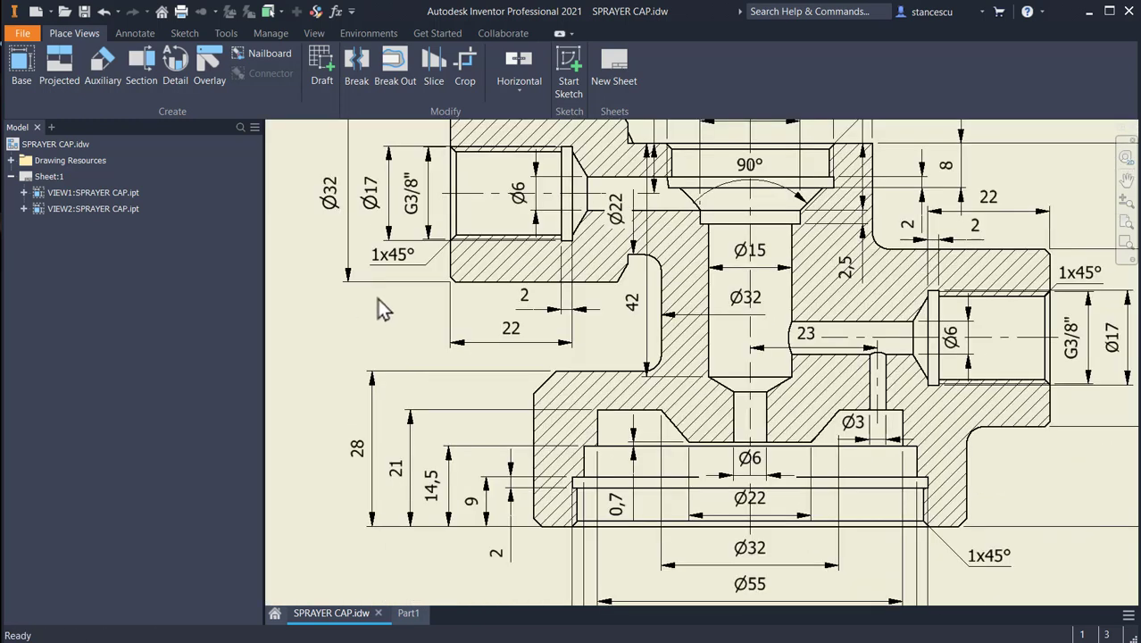
middle_drag(382, 305, 393, 509)
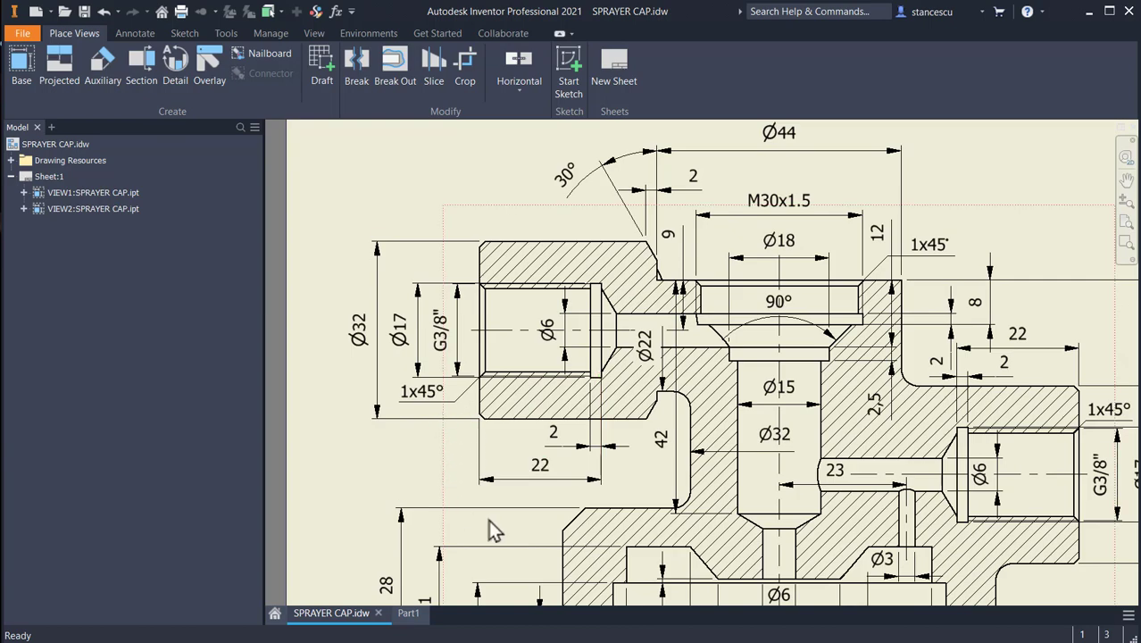
mouse_move(492, 456)
middle_down()
mouse_move(629, 482)
mouse_move(635, 357)
mouse_move(591, 312)
middle_up()
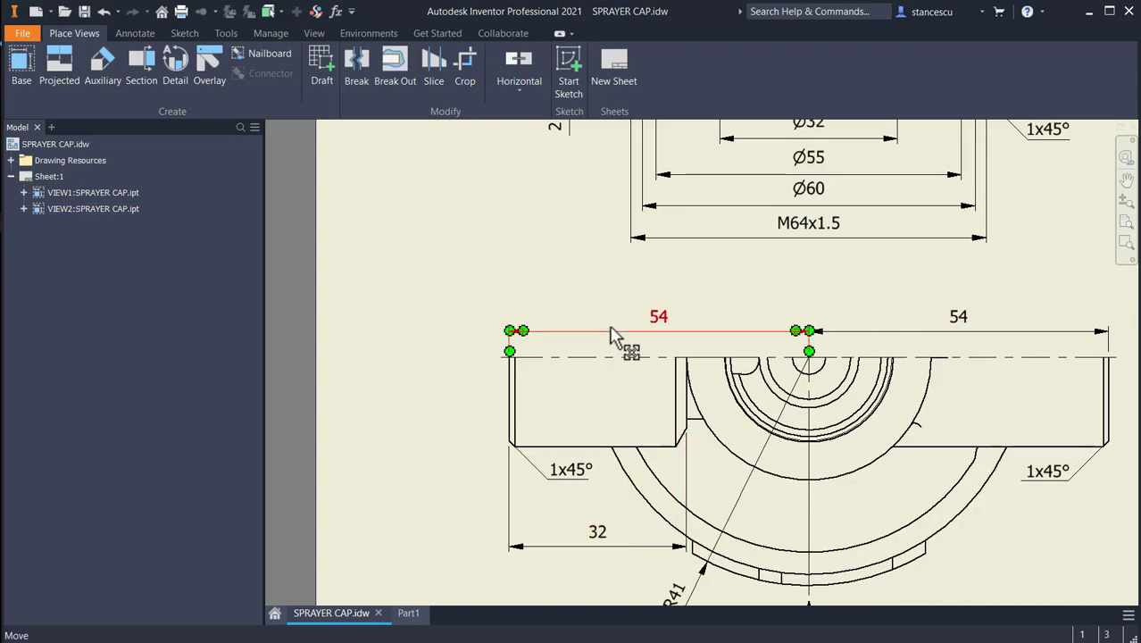
middle_drag(615, 334, 596, 619)
mouse_move(350, 113)
middle_down()
mouse_move(371, 305)
mouse_move(415, 353)
middle_up()
click(435, 328)
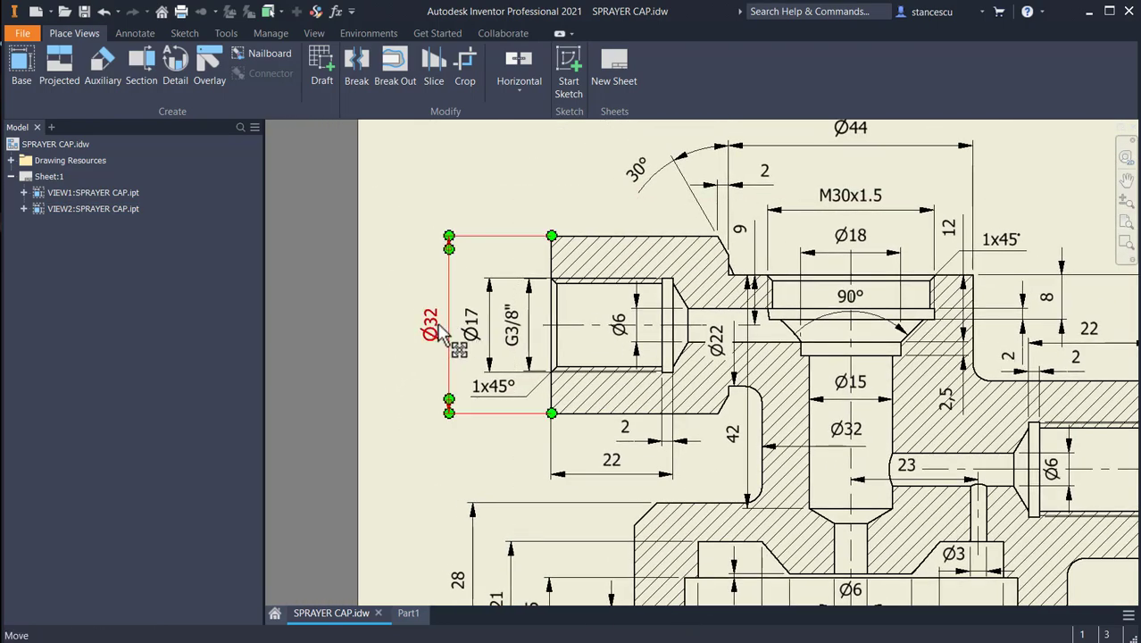
click(755, 337)
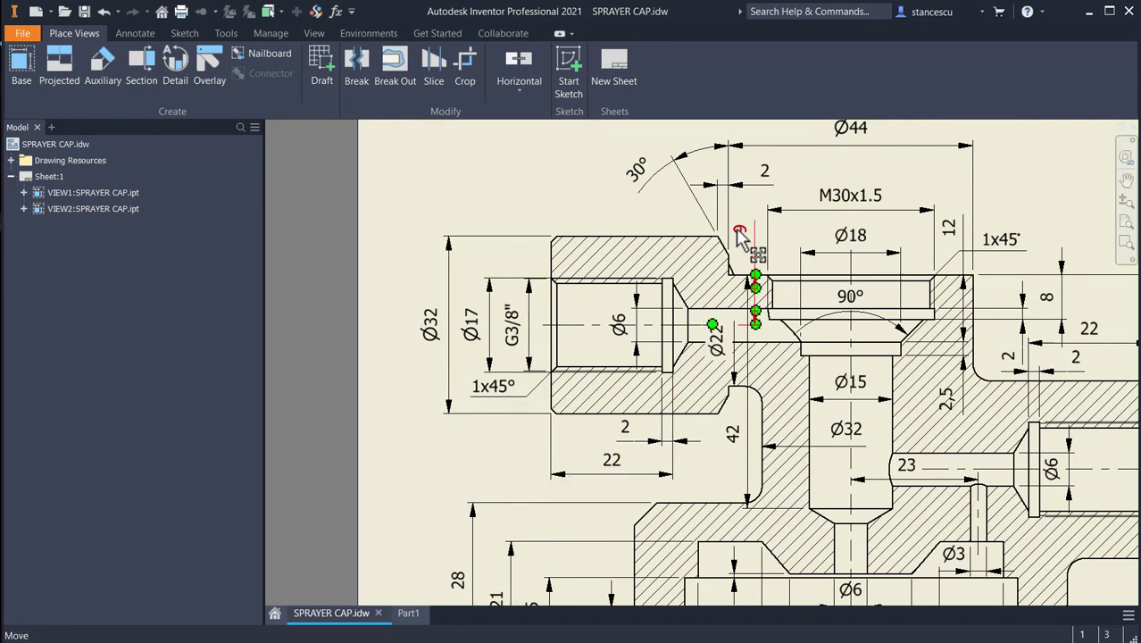
click(730, 237)
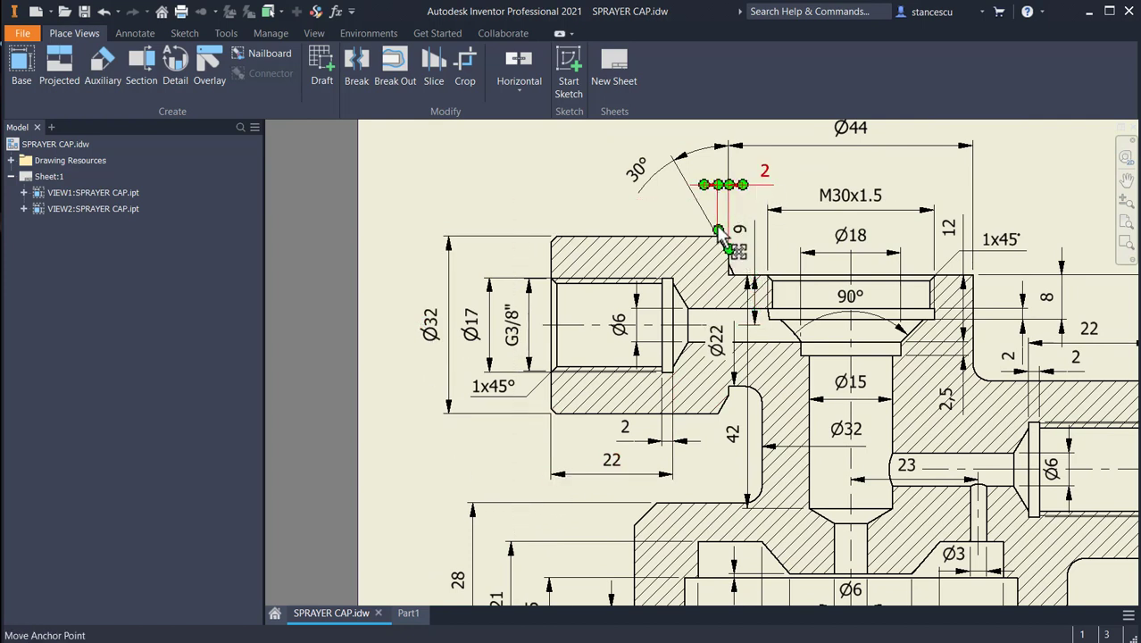
key(Escape)
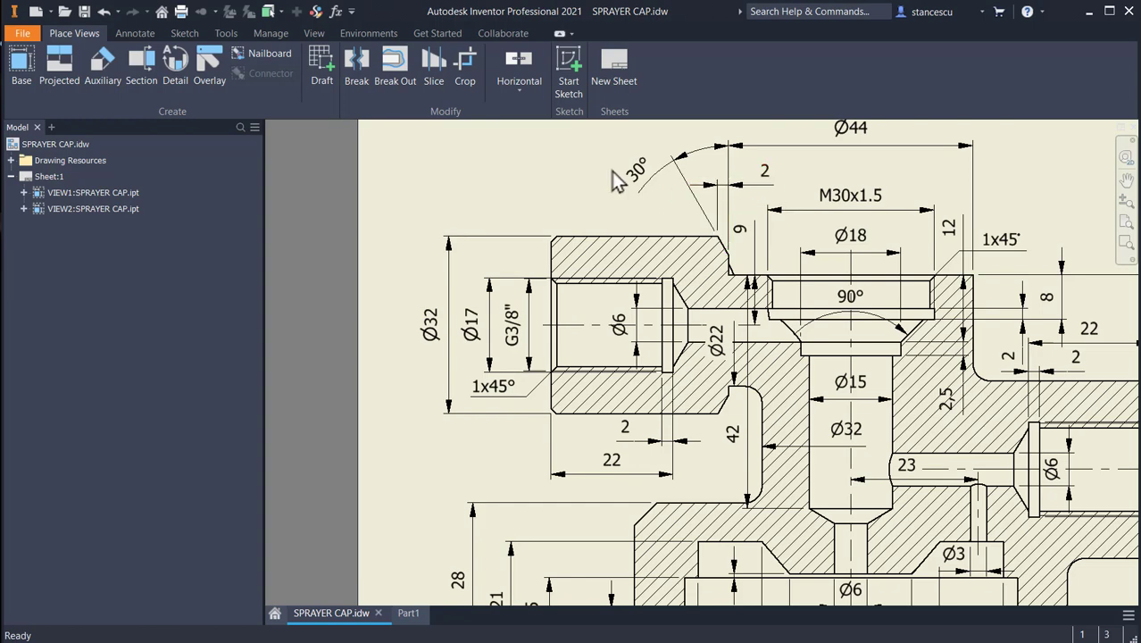
Return to Part1, start a new sketch on the XY Plane and slice the model's display at that plane
click(403, 614)
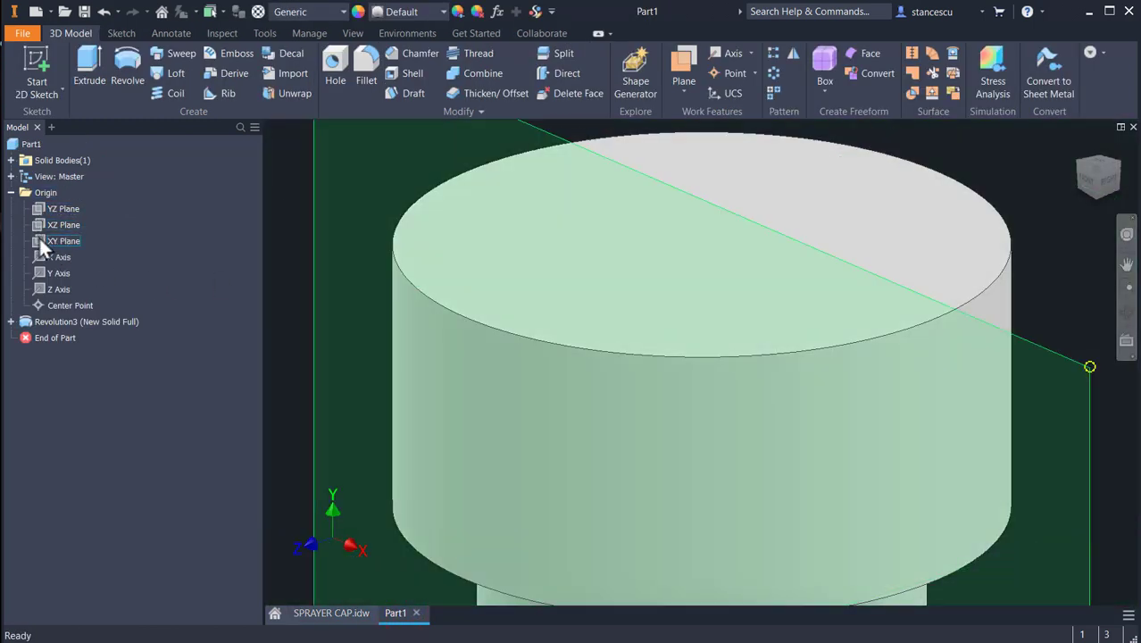
click(40, 240)
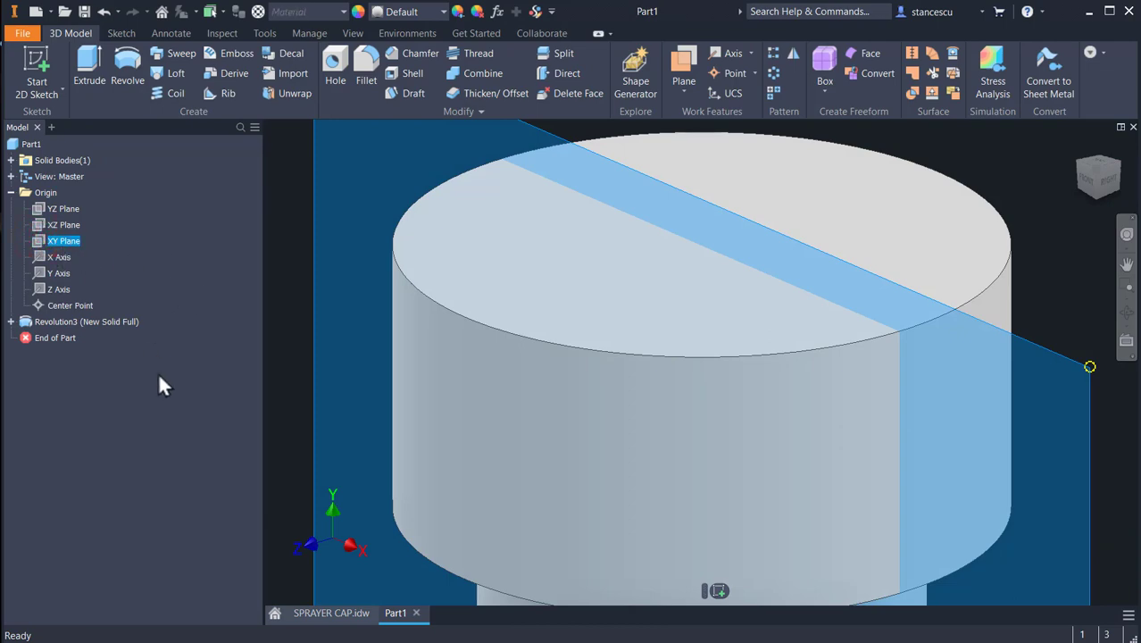
click(717, 590)
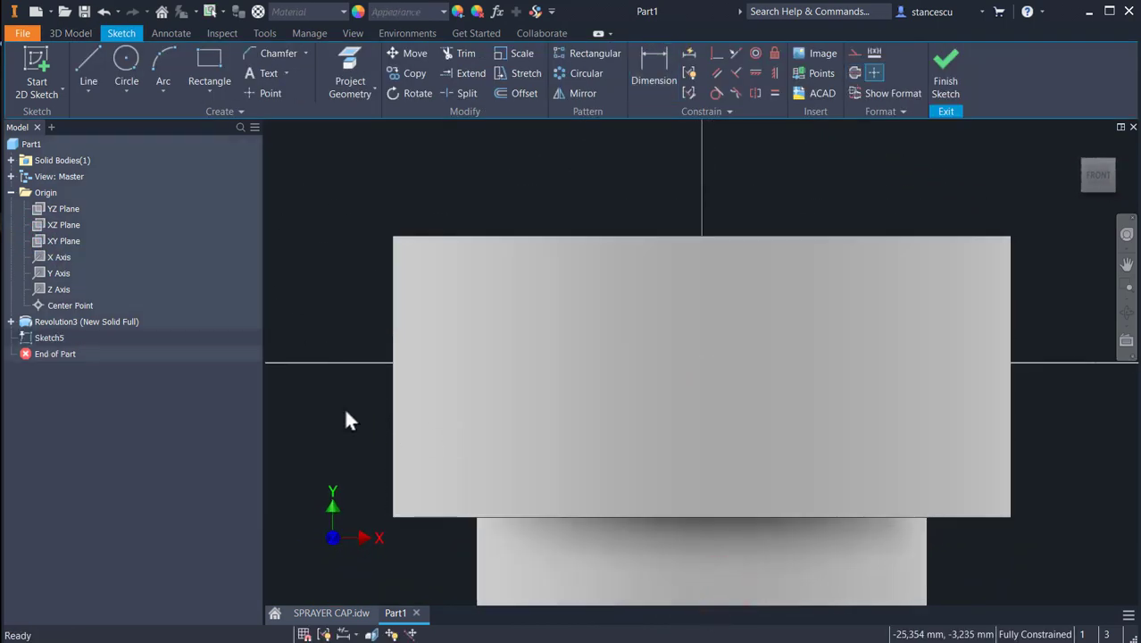
key(Home)
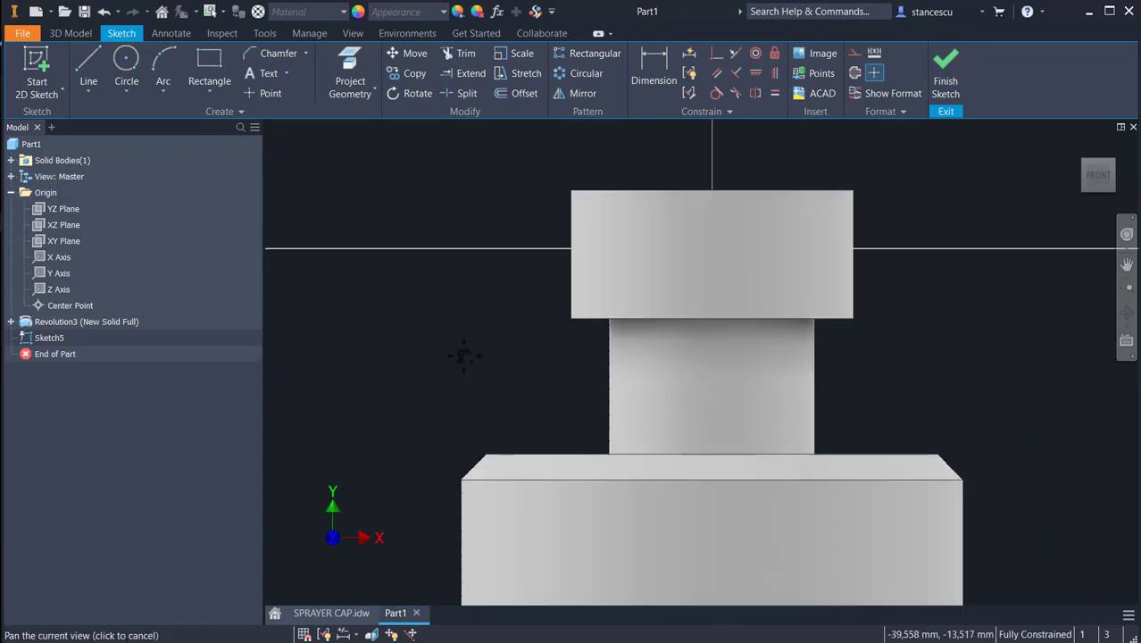
key(F7)
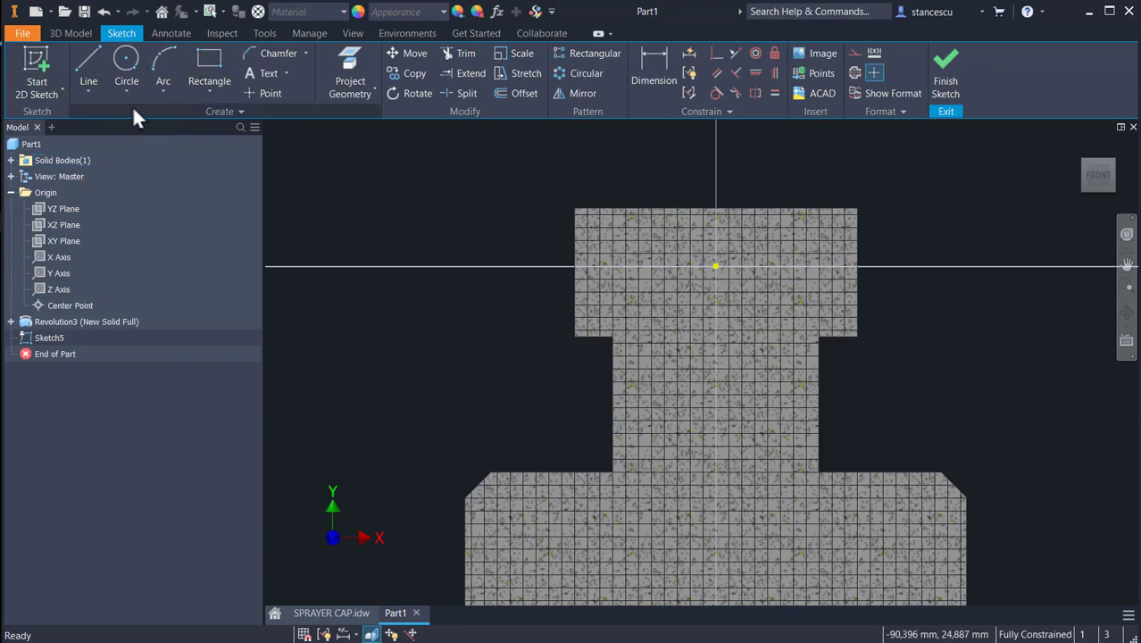
Sketch a closed stepped half-profile extending left from the origin, about 54 mm long and 22 mm high, with a short sloped line at the step
click(84, 68)
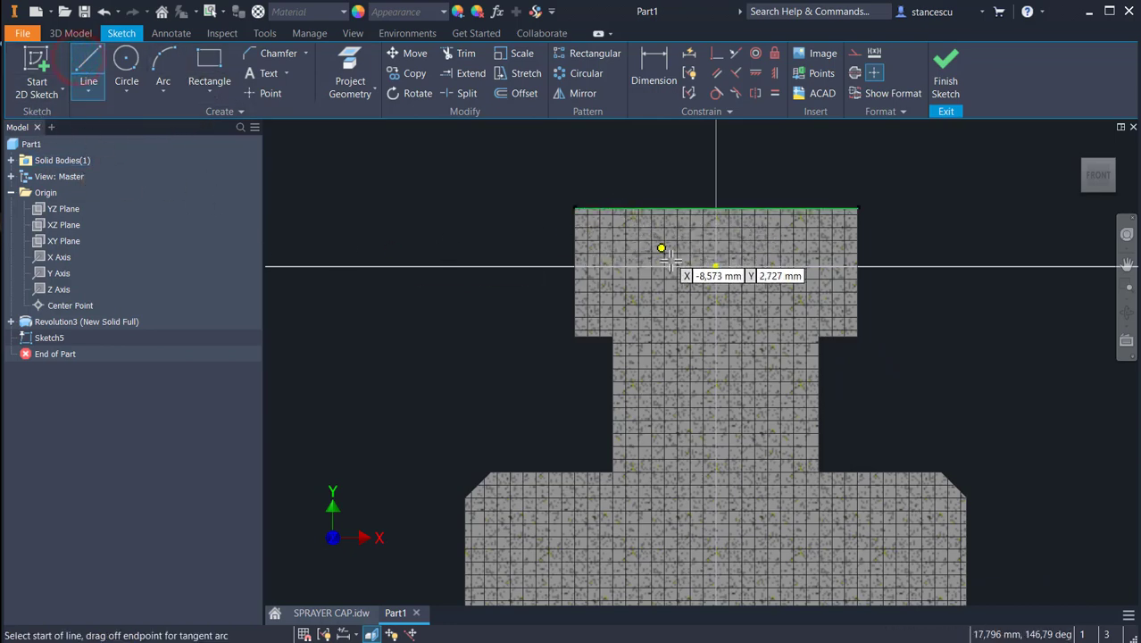
click(716, 265)
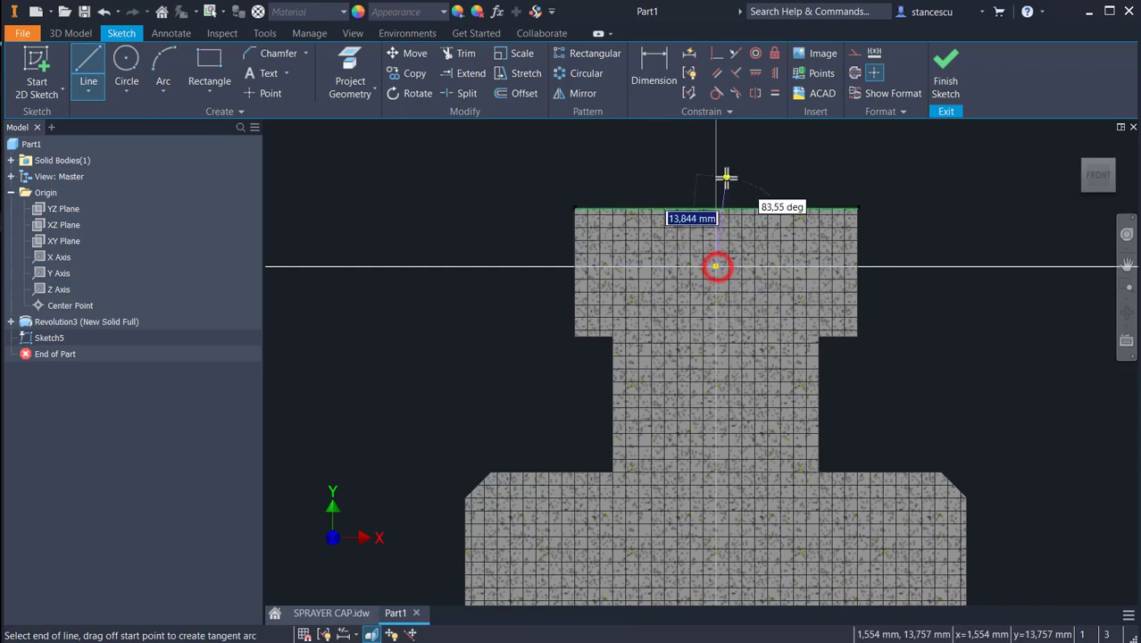
click(716, 176)
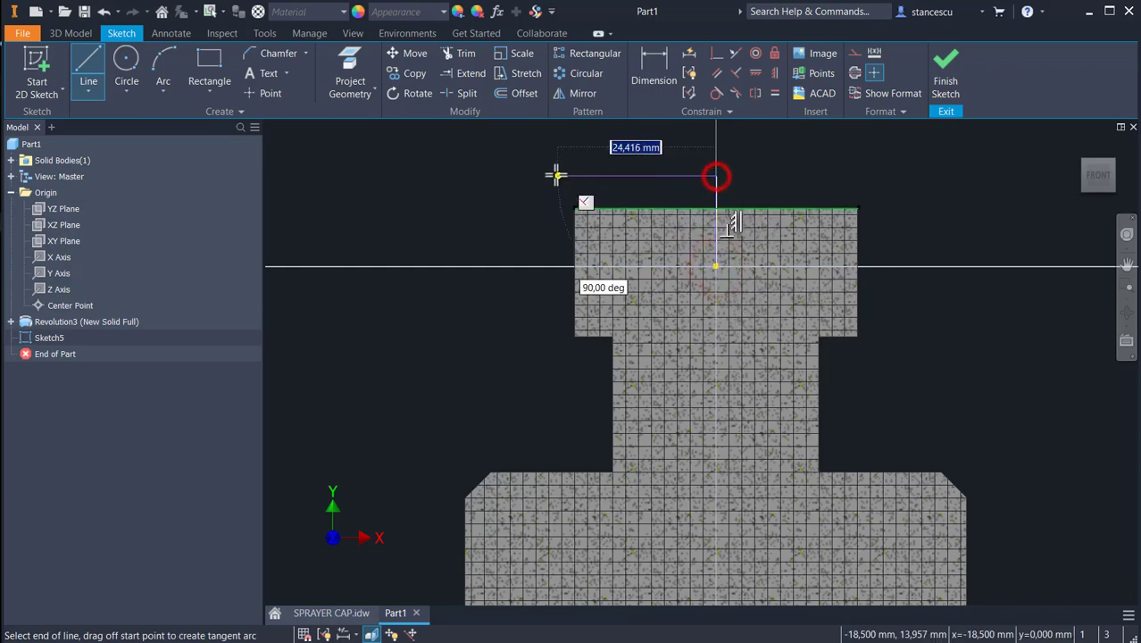
middle_drag(540, 175, 550, 268)
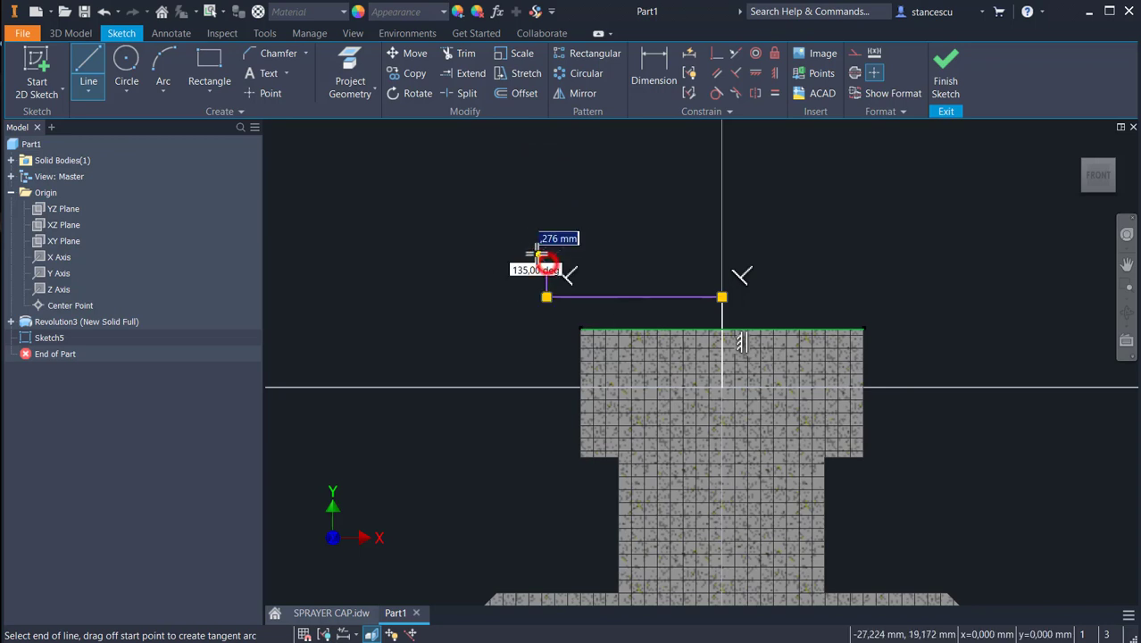
click(546, 263)
click(532, 244)
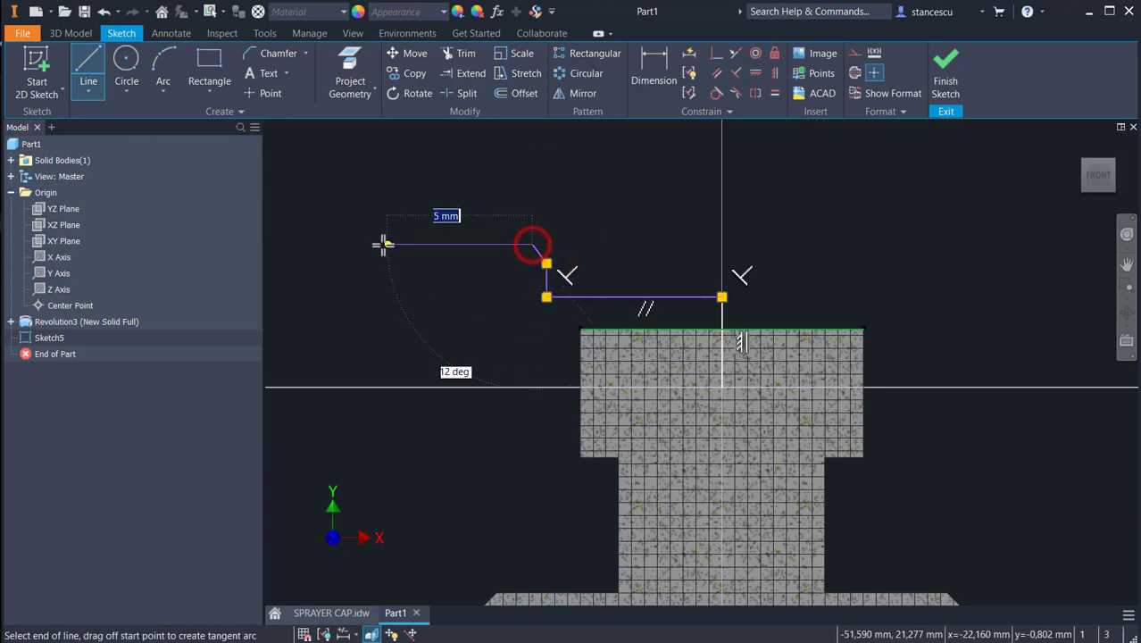
click(374, 245)
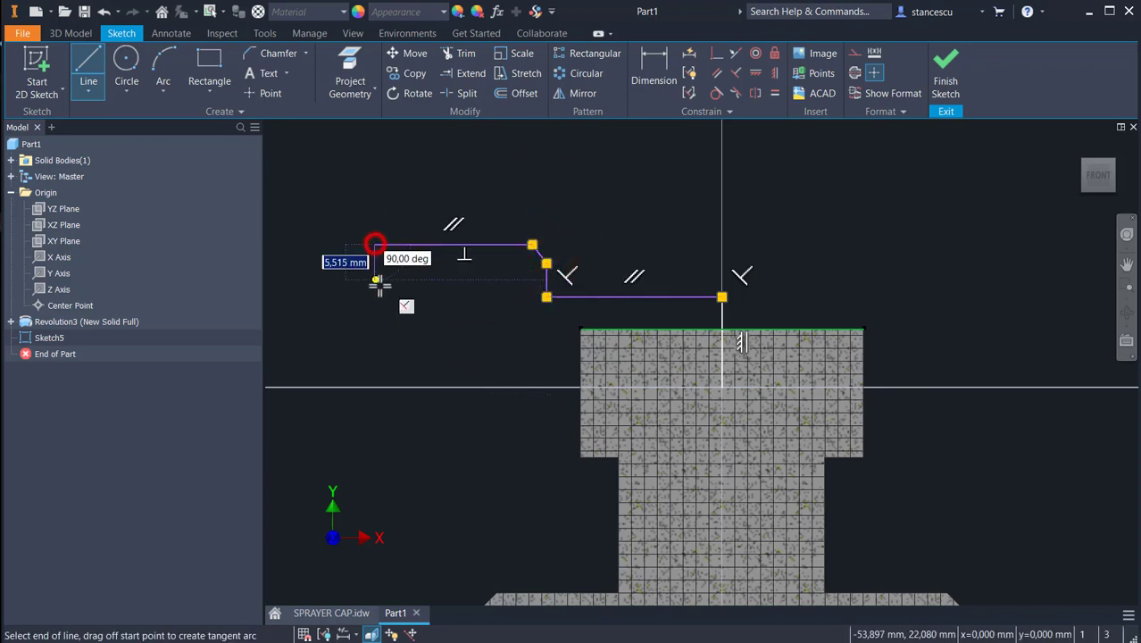
click(374, 390)
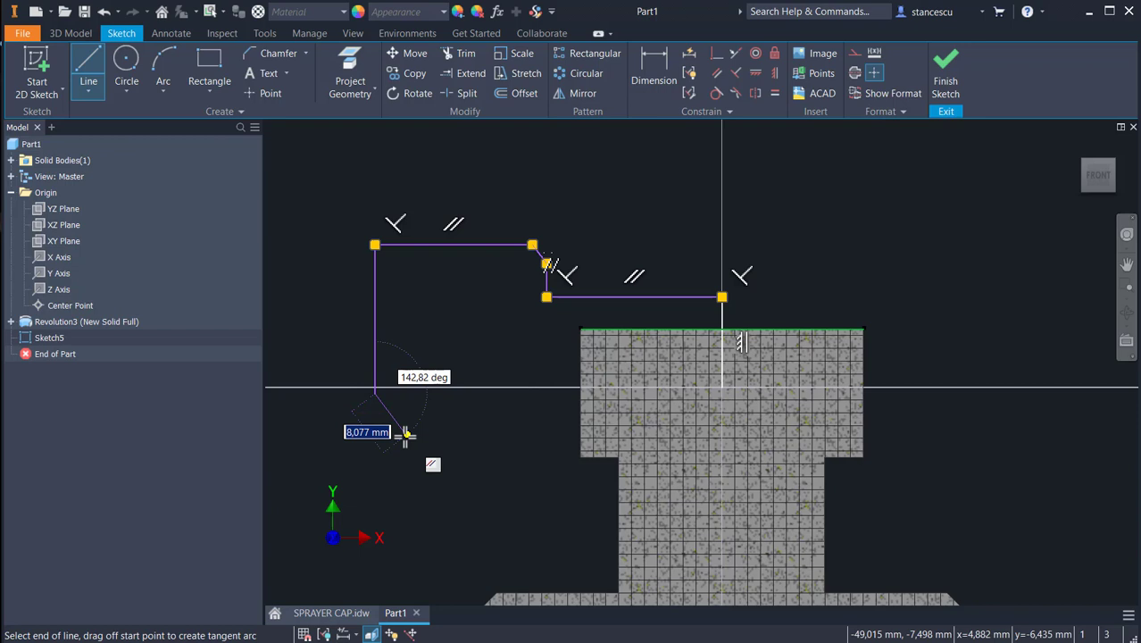
right_click(405, 433)
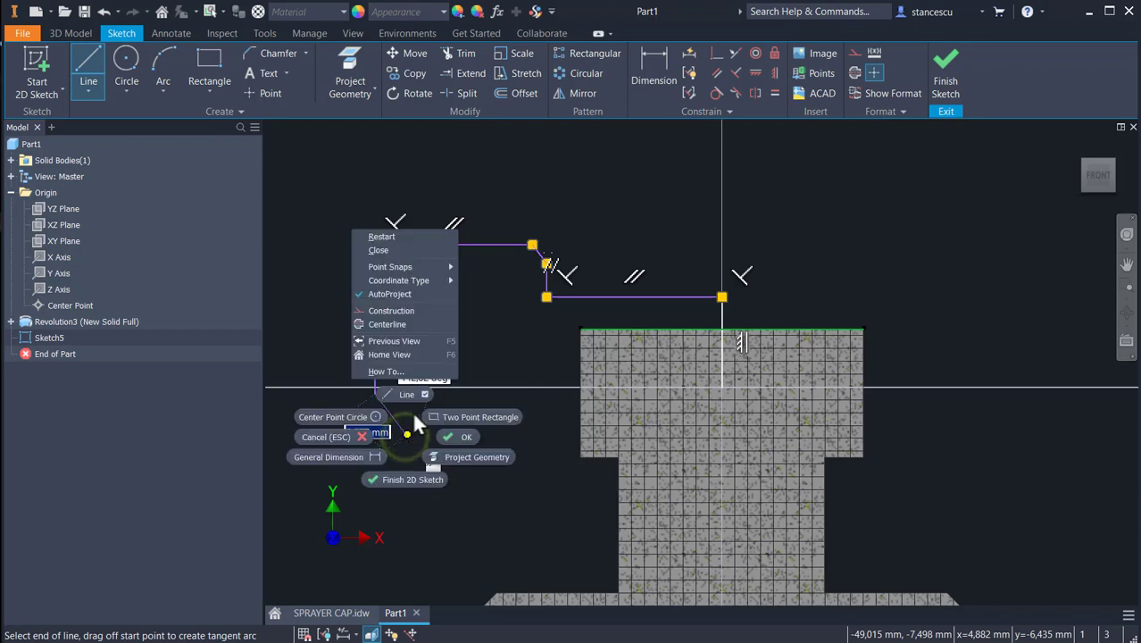
click(388, 250)
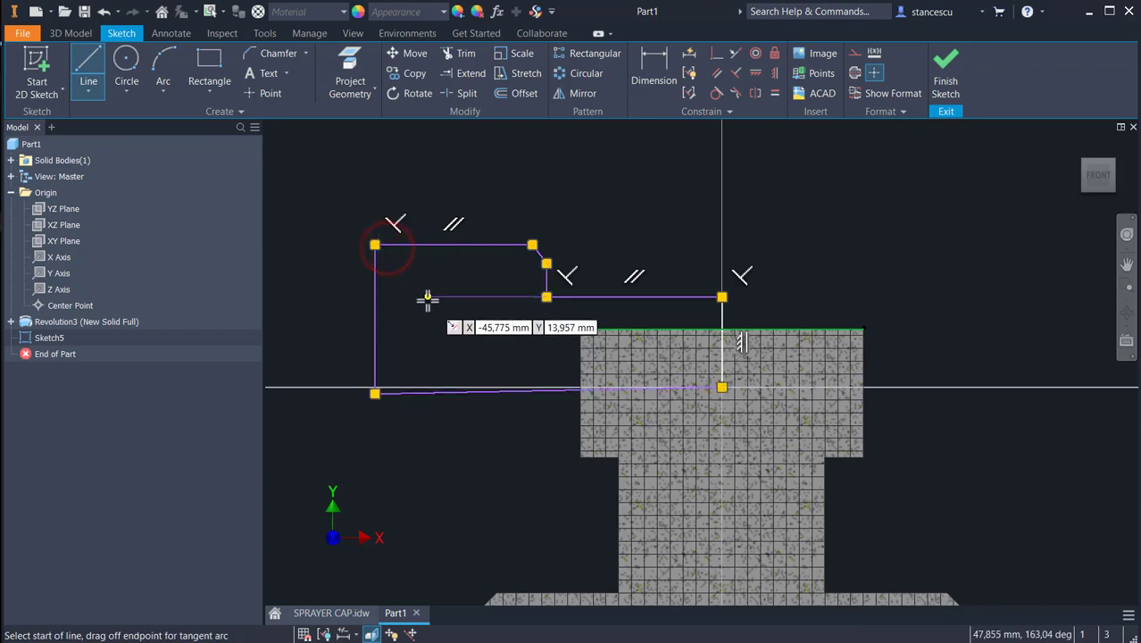
click(721, 297)
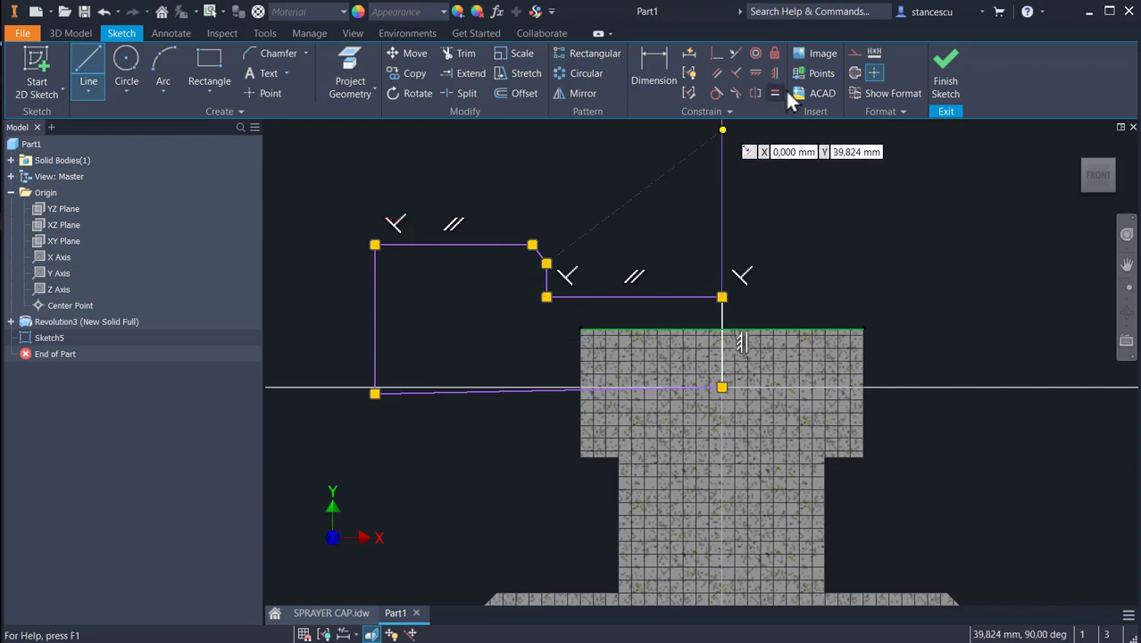
Constrain the profile's nearly horizontal closing line through the origin as horizontal and convert it into a centerline
click(756, 71)
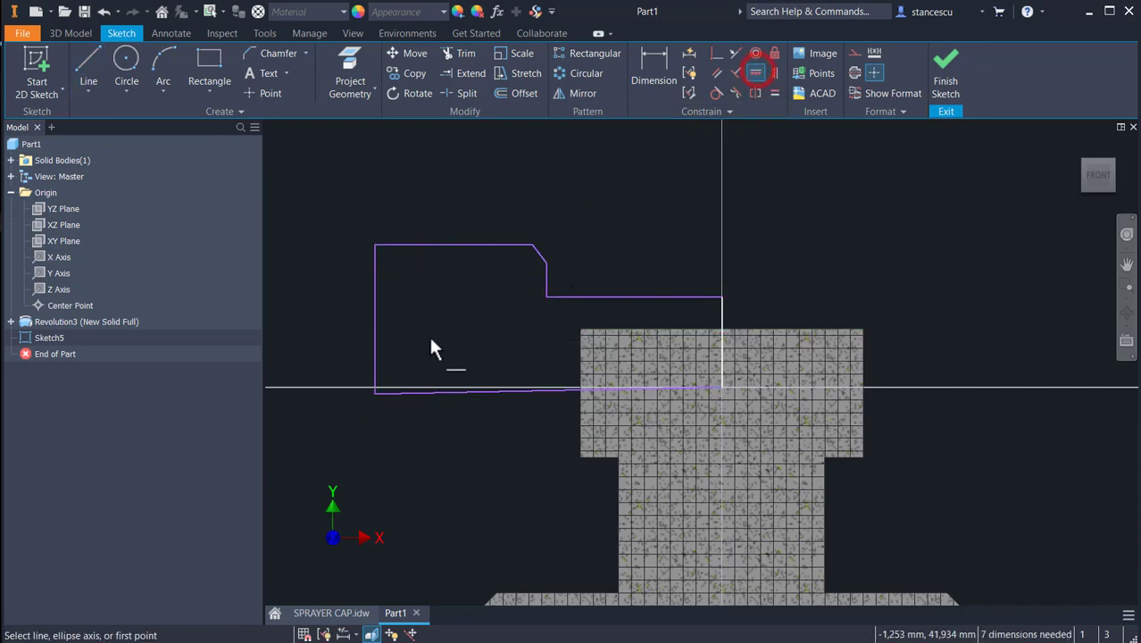
click(438, 391)
click(437, 392)
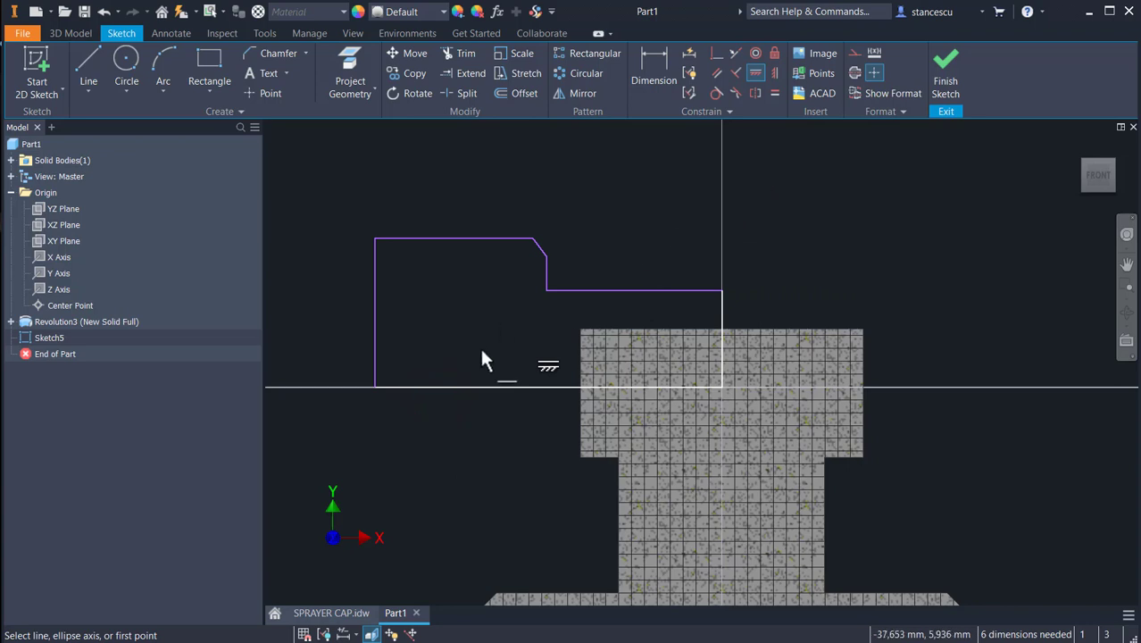
key(Escape)
drag(476, 339, 466, 447)
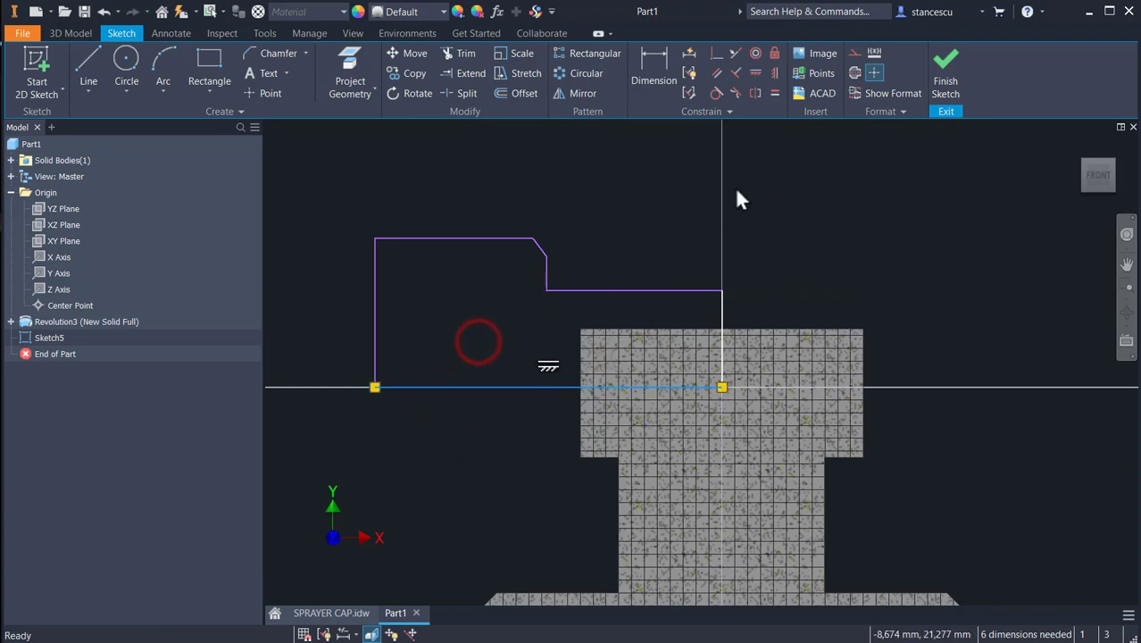
click(623, 206)
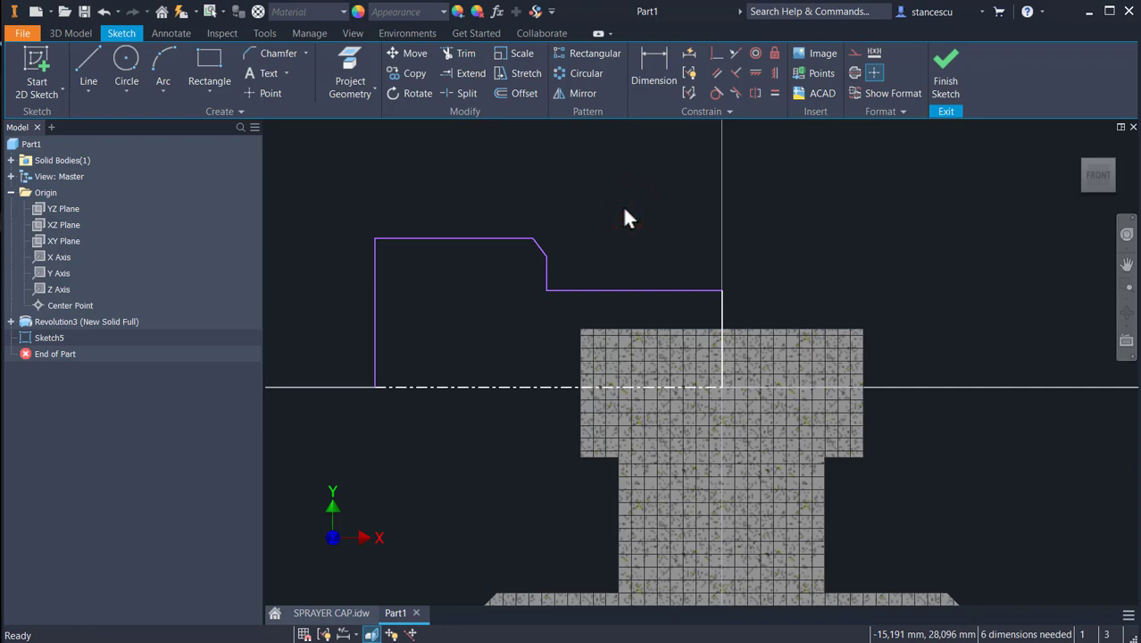
Dimension the lower horizontal step line about the centerline as a 22 mm diameter
click(660, 63)
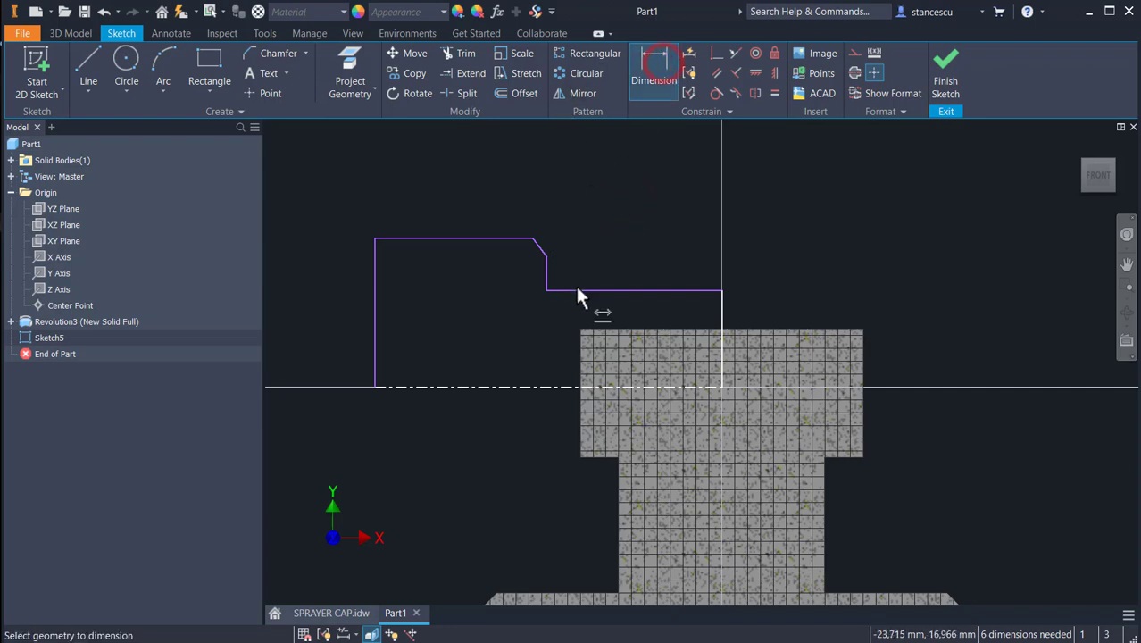
click(578, 289)
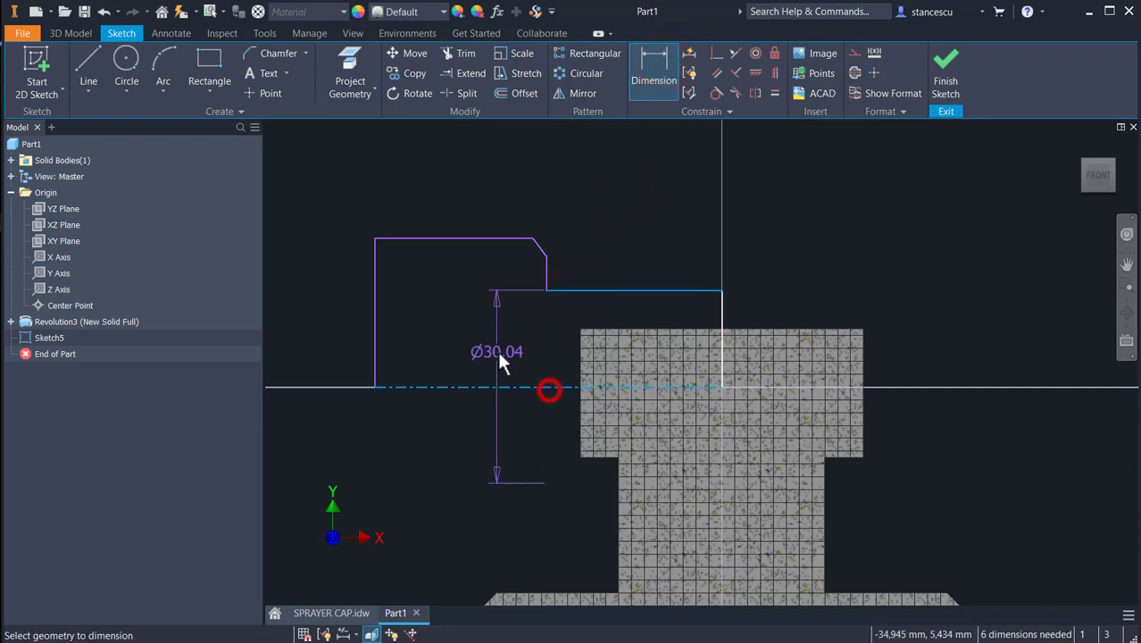
click(500, 357)
text(22)
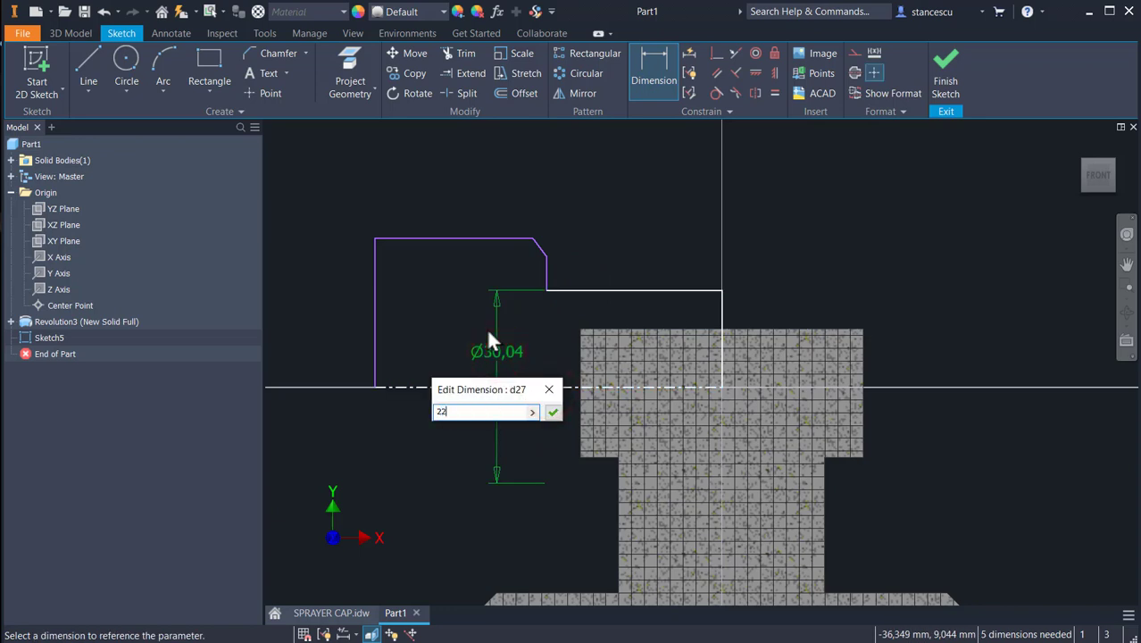
key(Return)
Dimension the sloped transition line at 3 mm horizontal width and 30 degrees to the short vertical line
scroll(601, 281, down, 3)
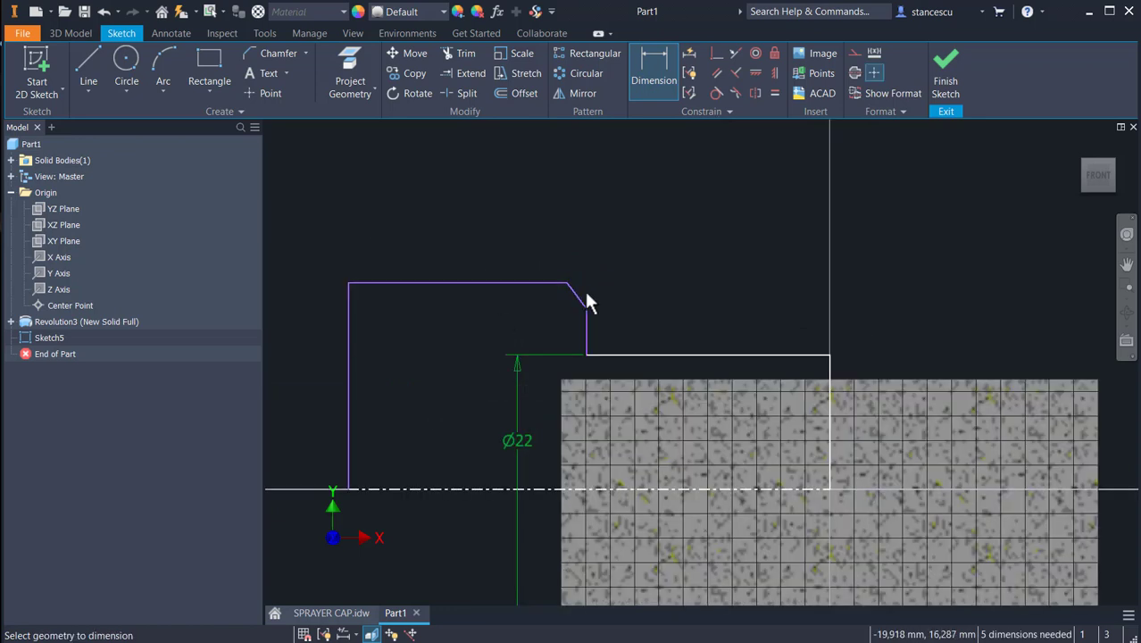
click(574, 308)
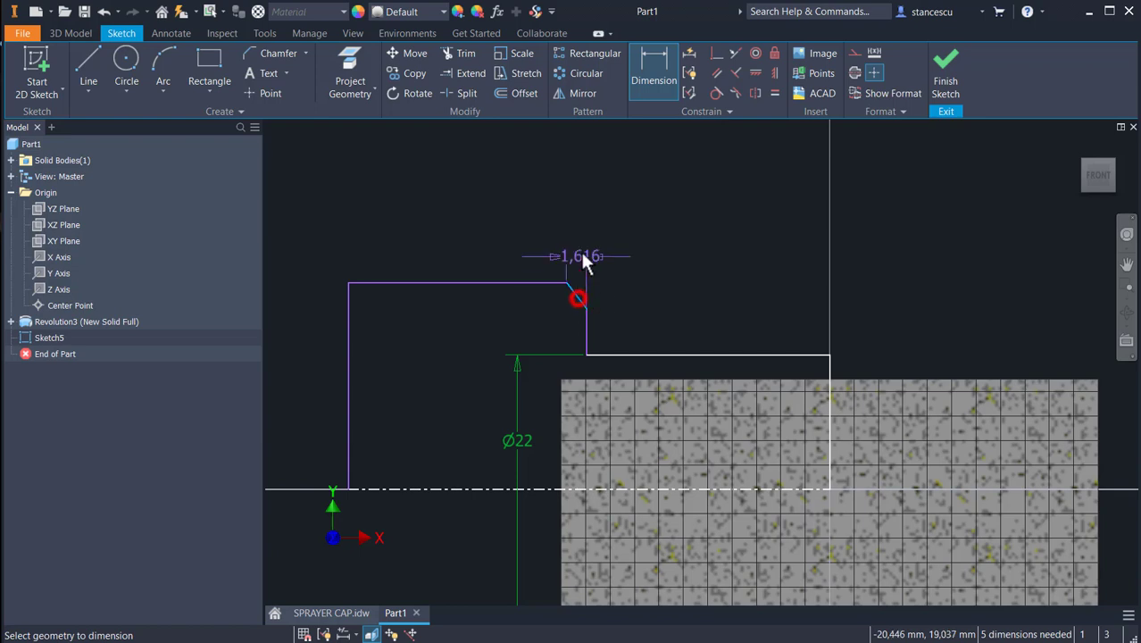
click(581, 232)
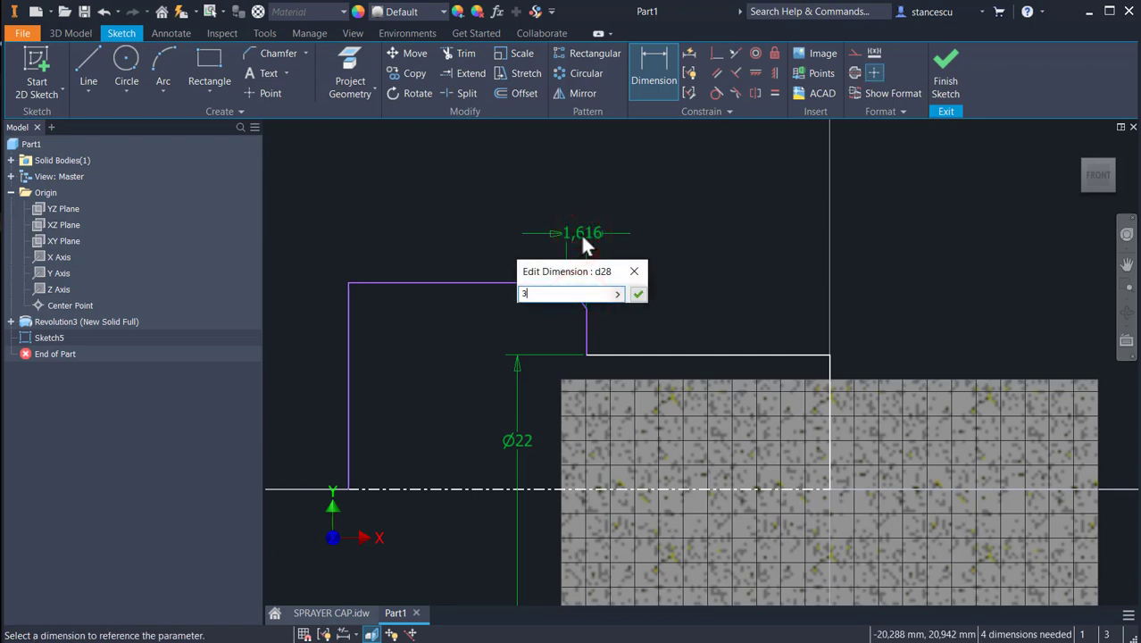
text(3)
key(Return)
click(586, 325)
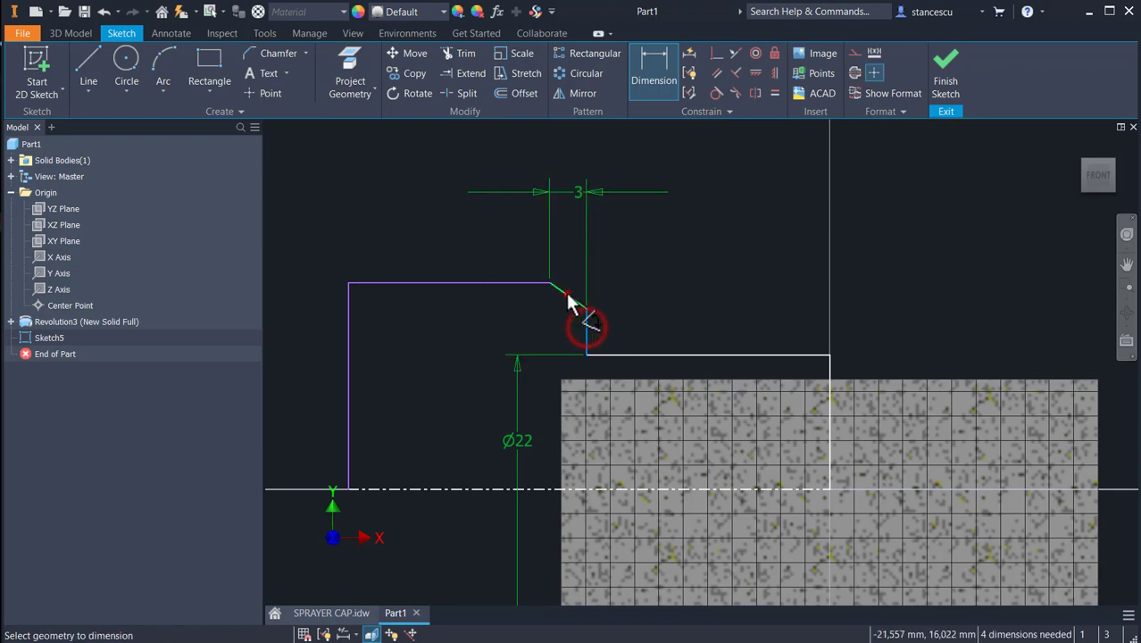
click(567, 230)
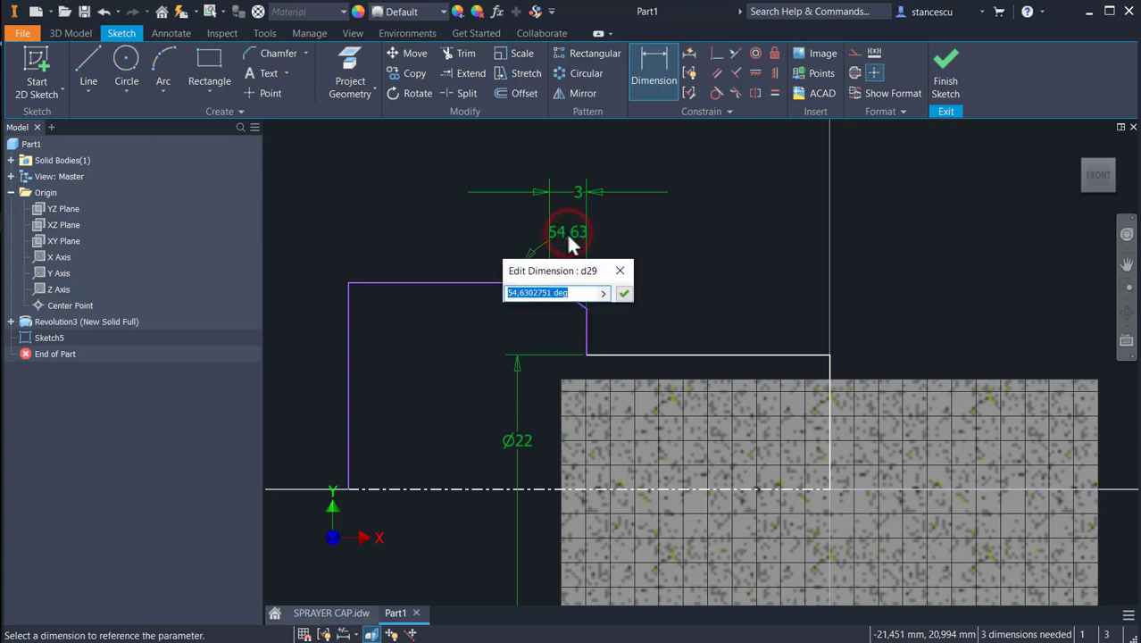
text(30)
key(Return)
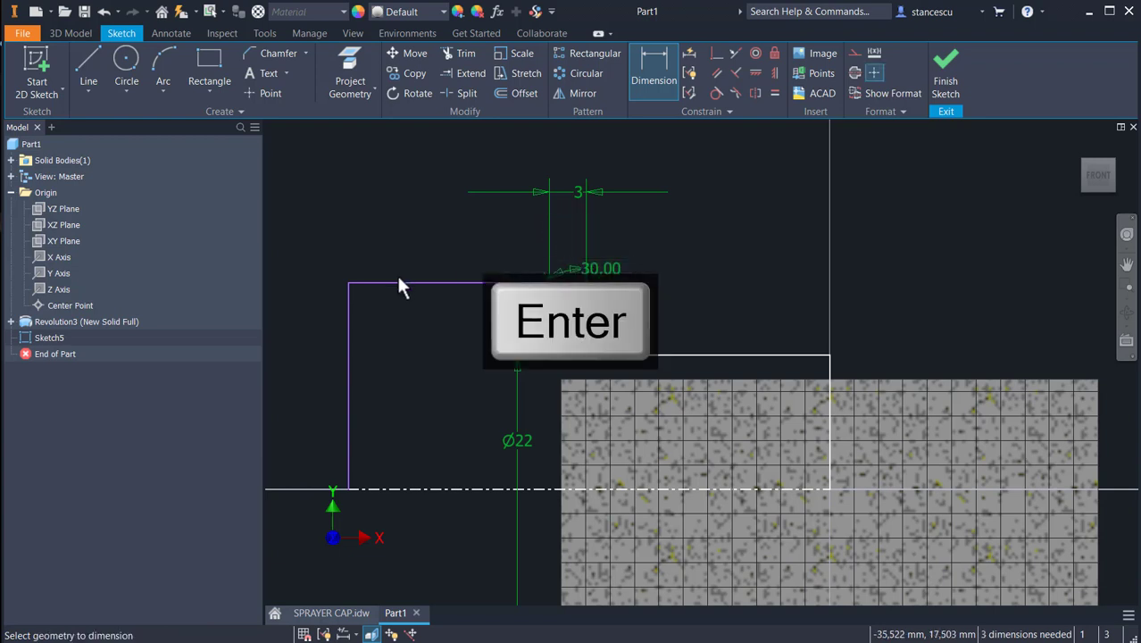
Dimension the profile's upper horizontal line about the centerline as a 32 mm diameter
click(437, 283)
click(433, 488)
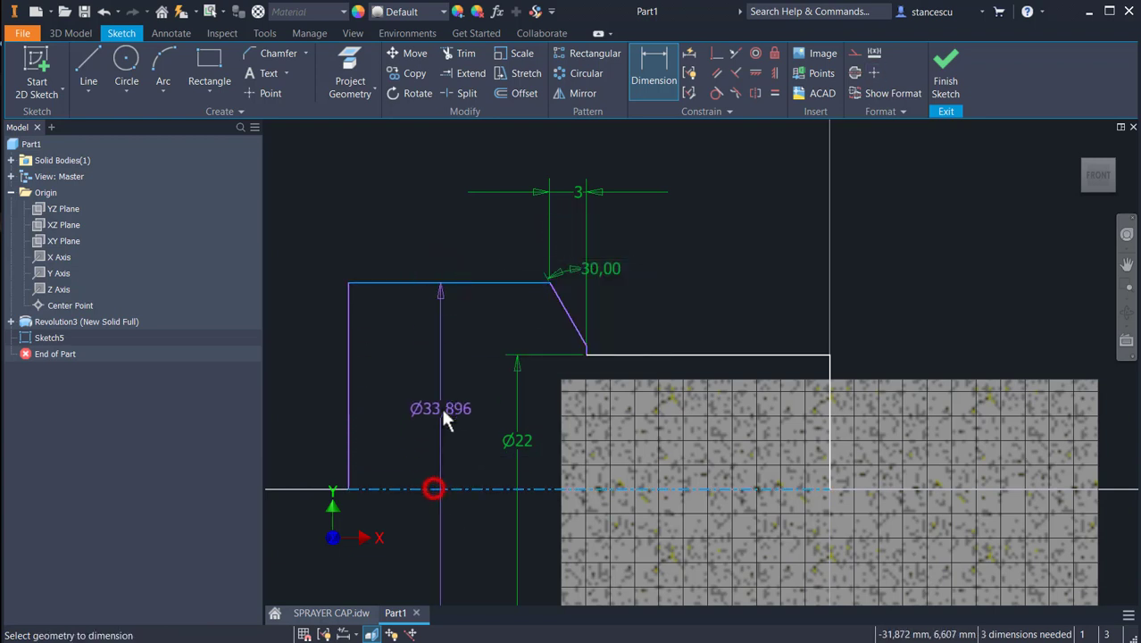
middle_drag(441, 406, 508, 407)
click(315, 394)
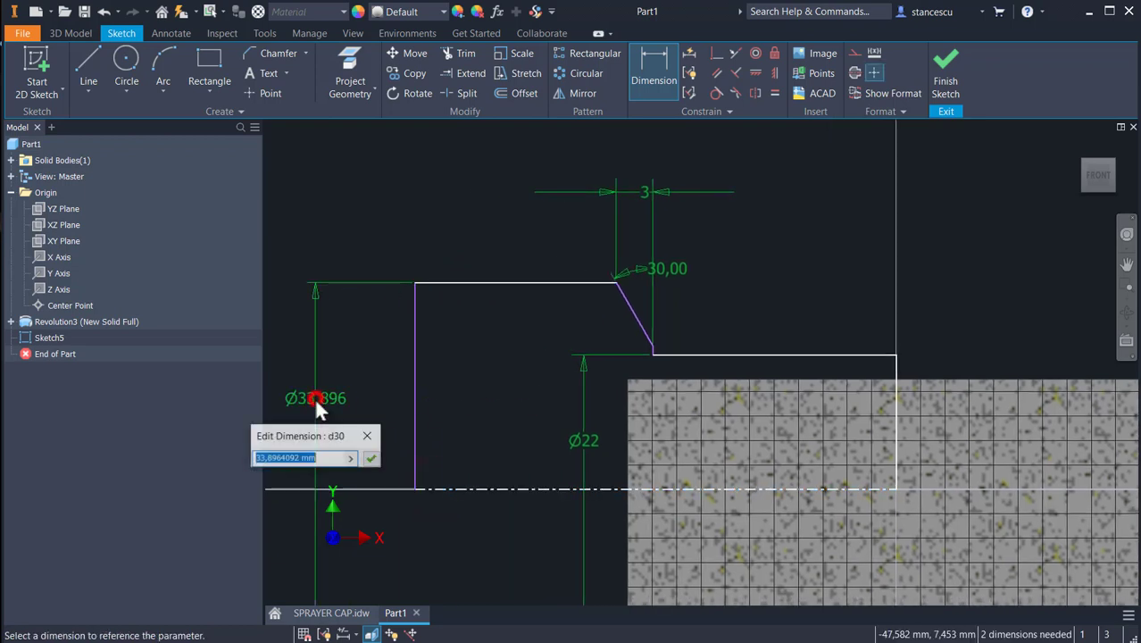
text(32)
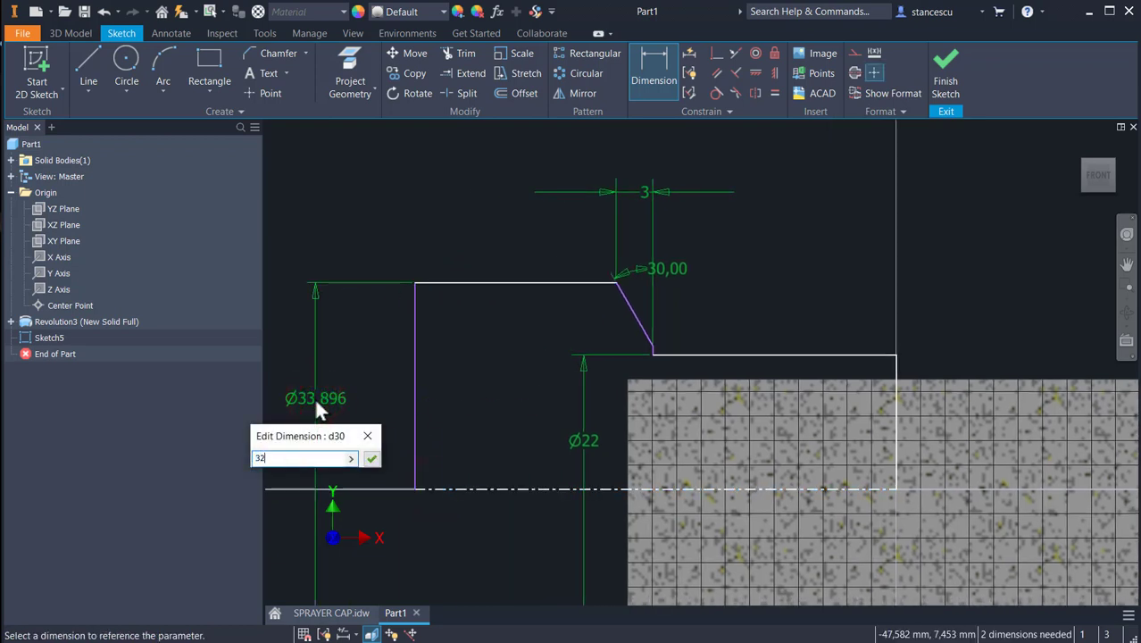
key(Return)
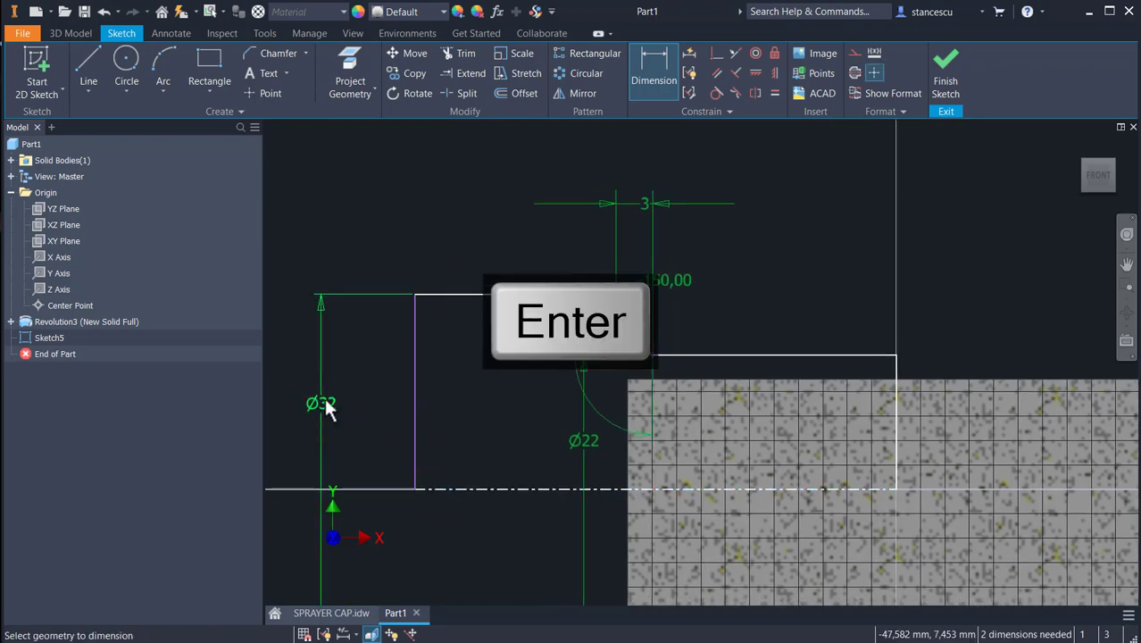
Dimension the profile's overall length between the outer vertical line and the vertical line at the origin at 54 mm
click(414, 404)
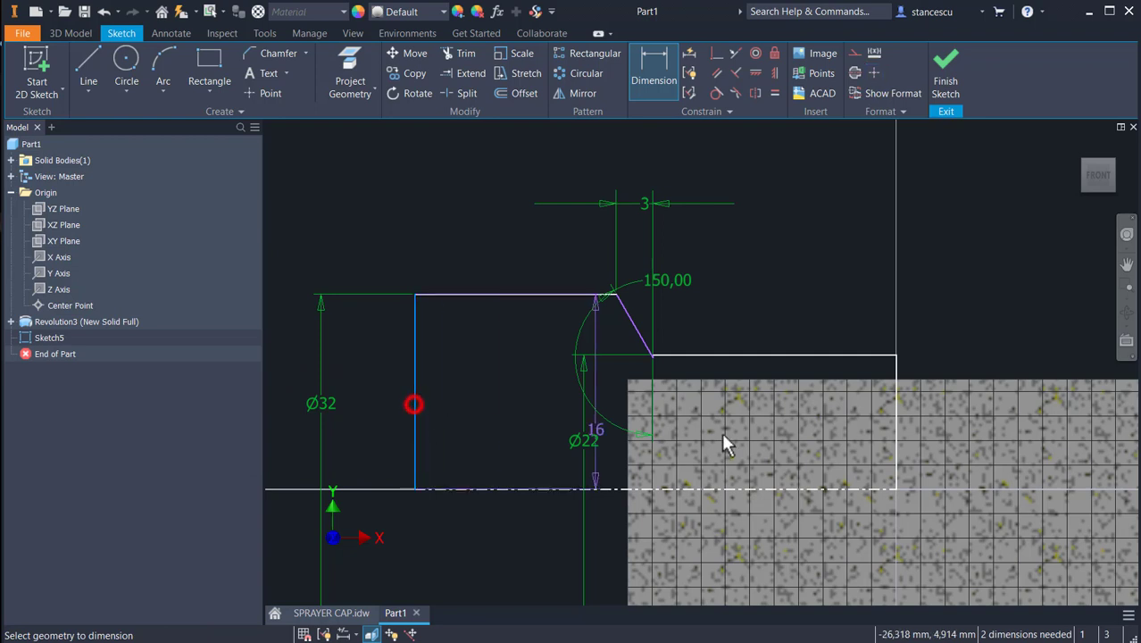
click(893, 448)
click(647, 152)
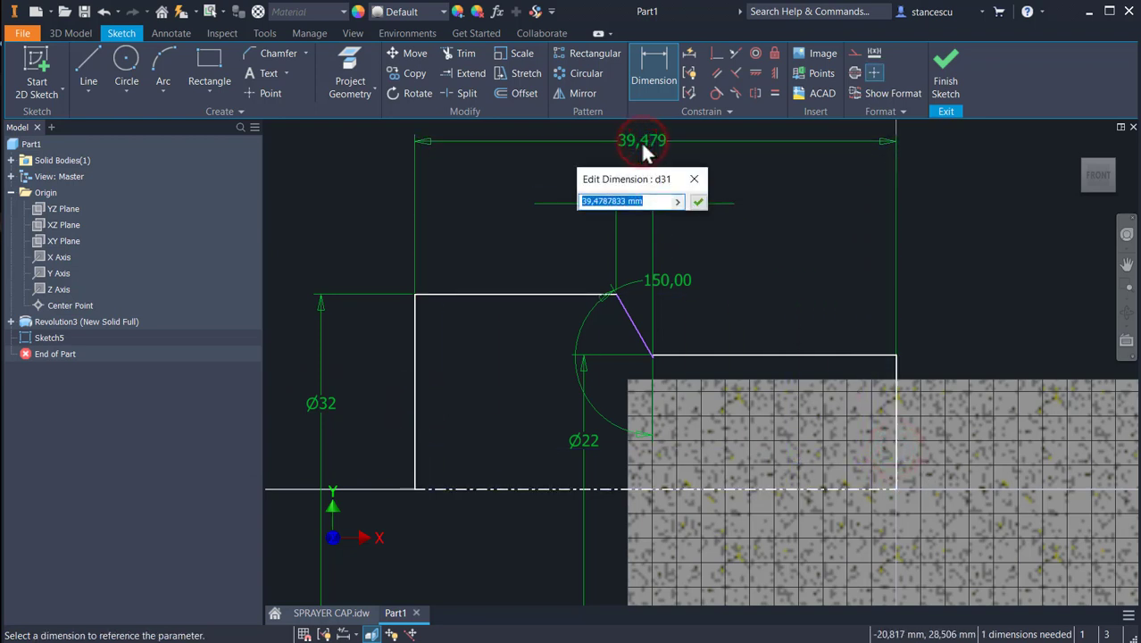
text(54)
key(Return)
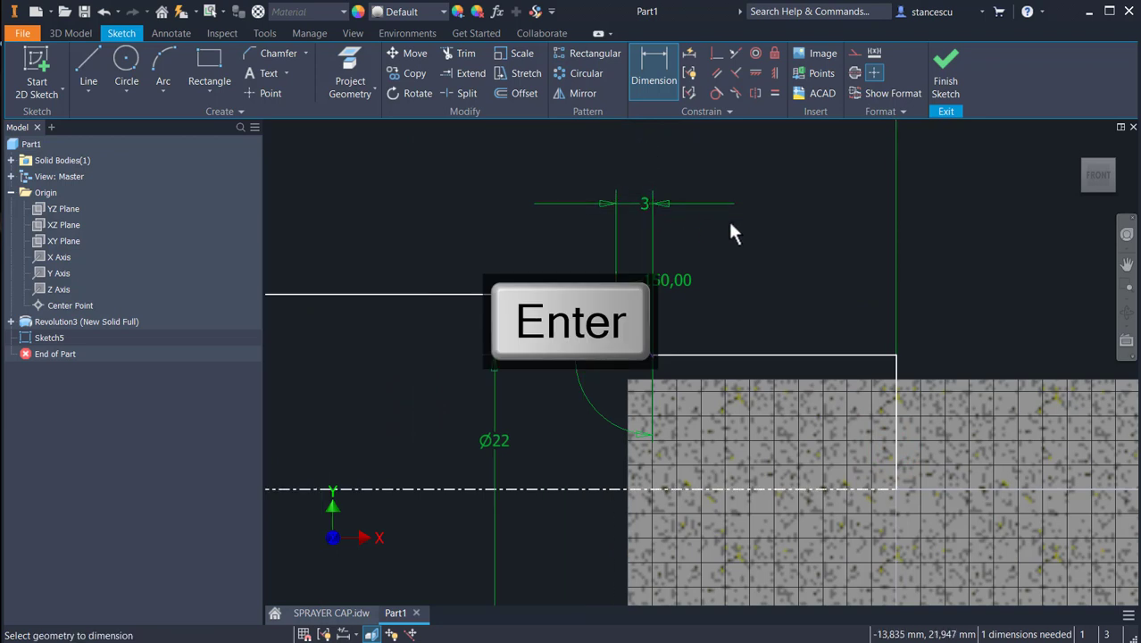
Dimension the distance between the sloped line's lower endpoint and the profile's outer vertical line at 32 mm
scroll(728, 218, up, 3)
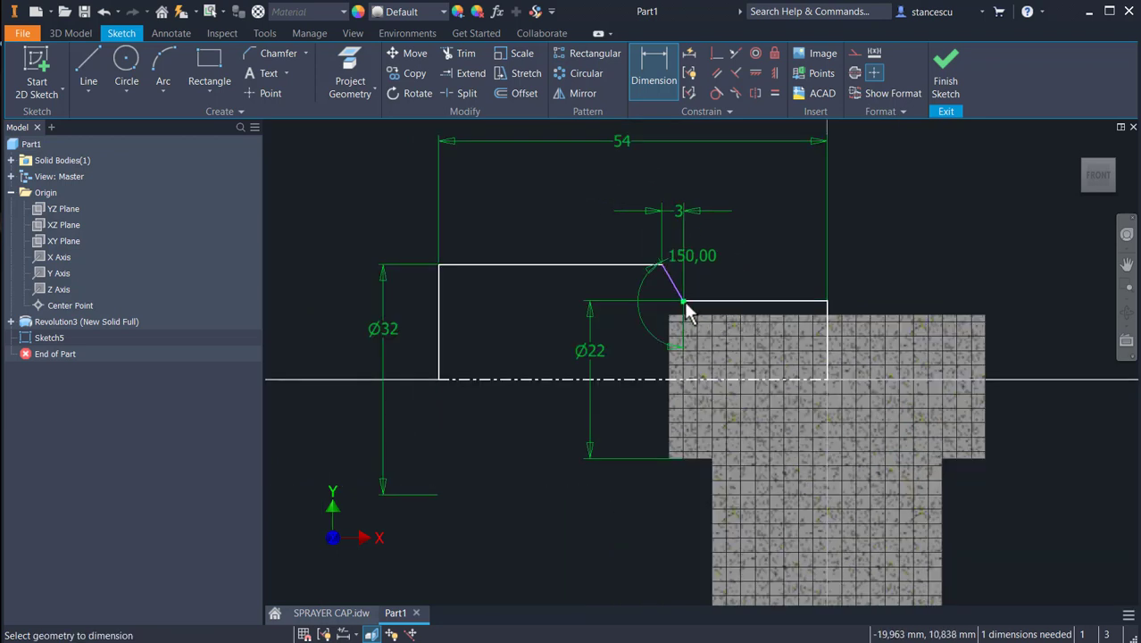
click(683, 300)
click(438, 310)
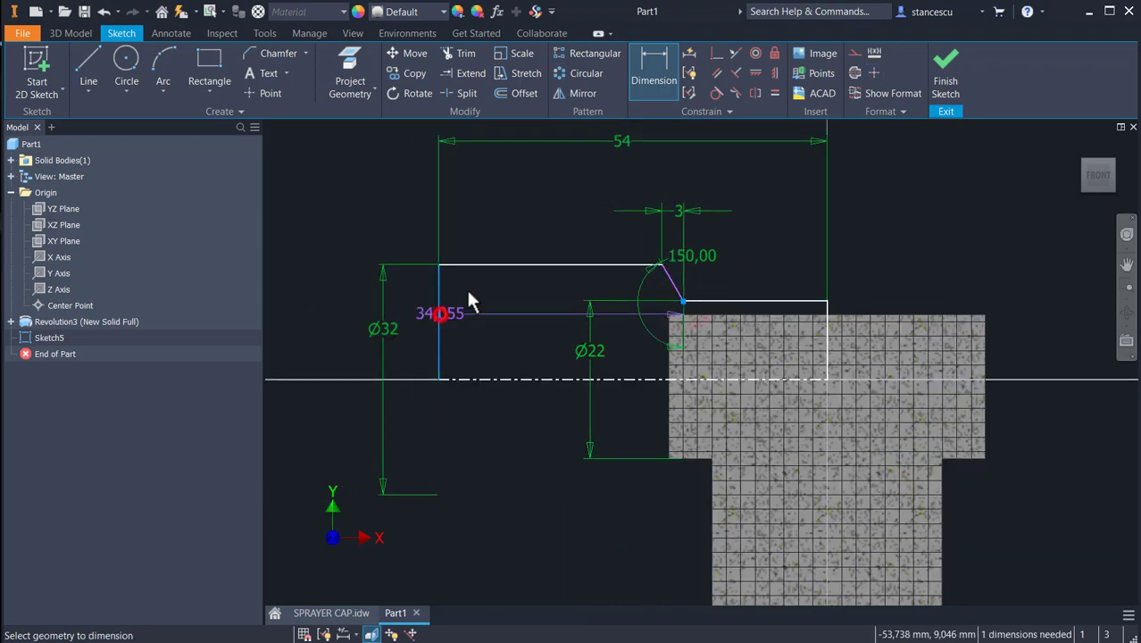
click(559, 183)
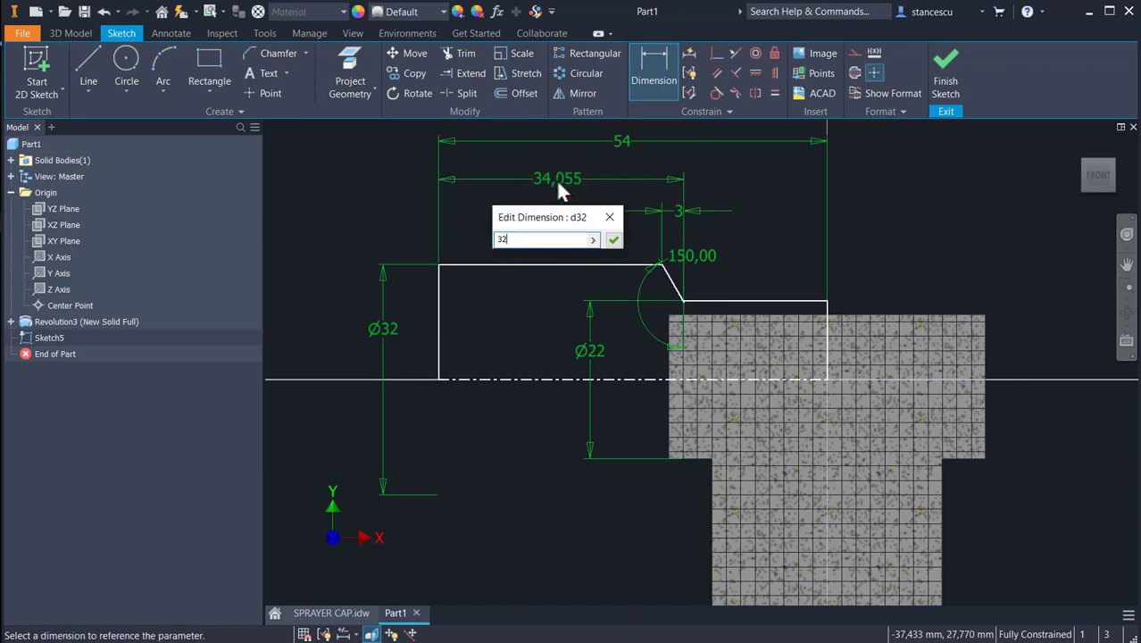
key(Return)
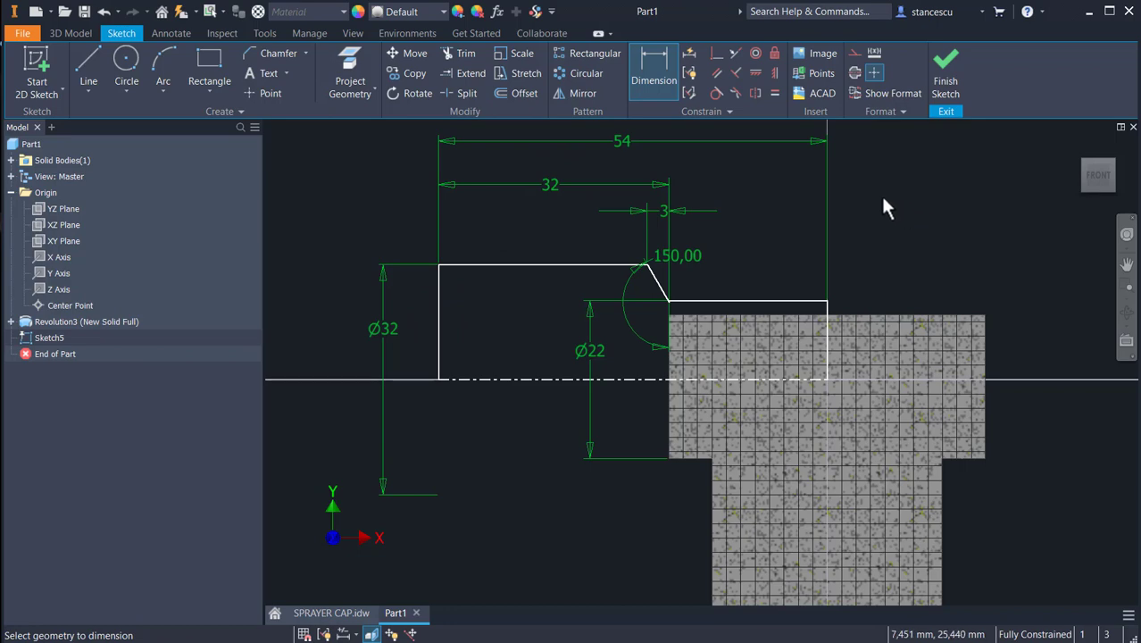
Finish the sketch and revolve the side boss profile a full 360 degrees about its centerline, joined to the main body
click(945, 71)
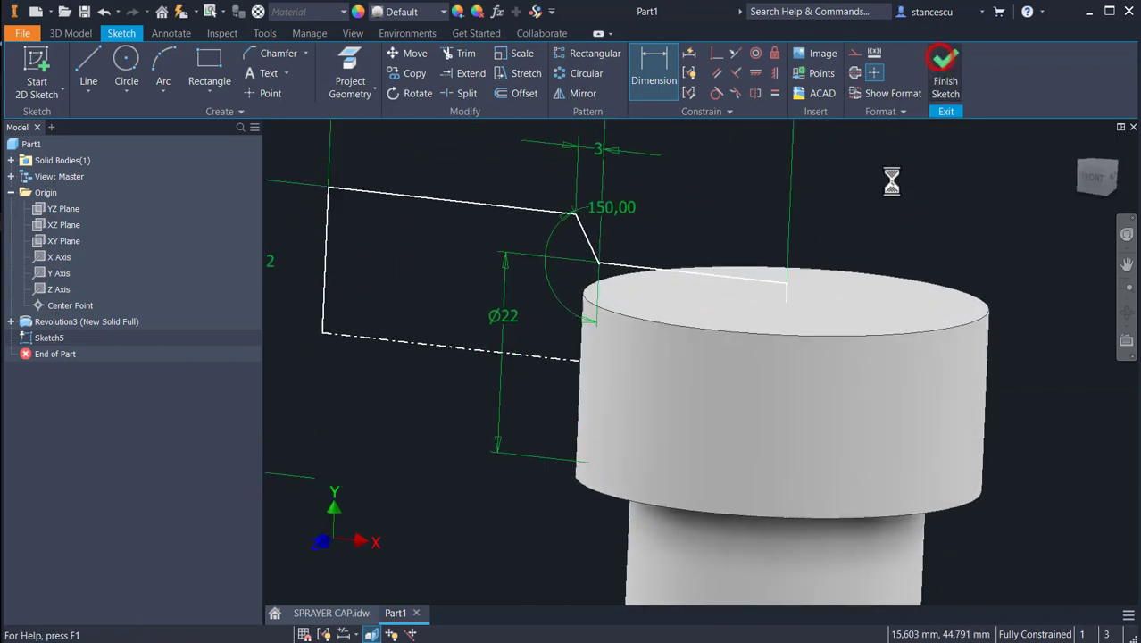
scroll(685, 268, down, 3)
middle_drag(685, 268, 750, 419)
click(128, 72)
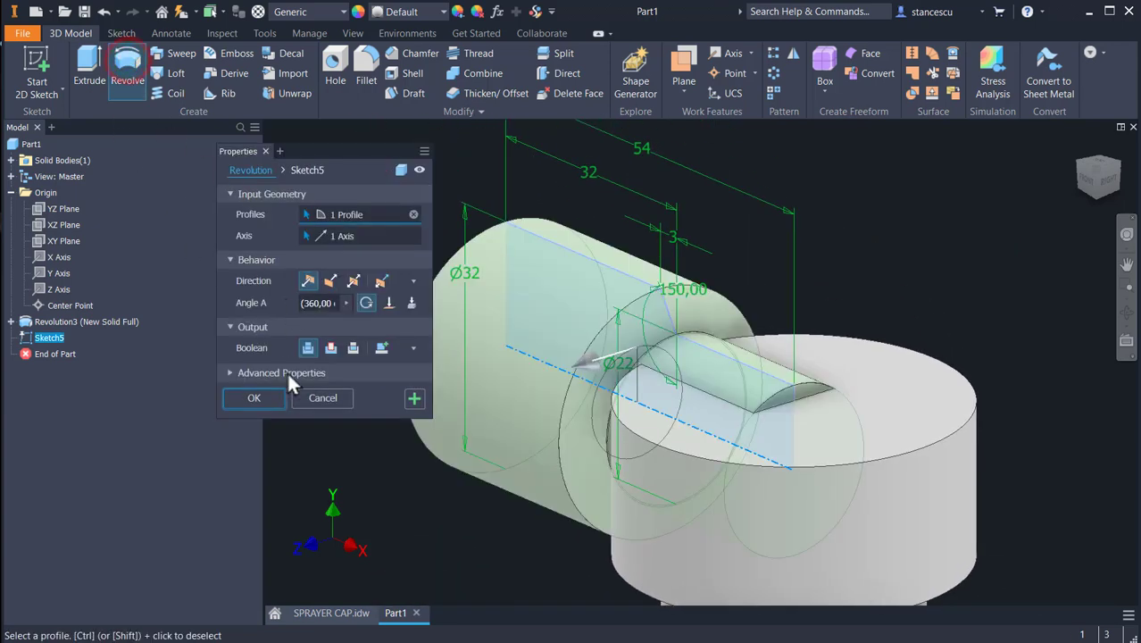
click(256, 399)
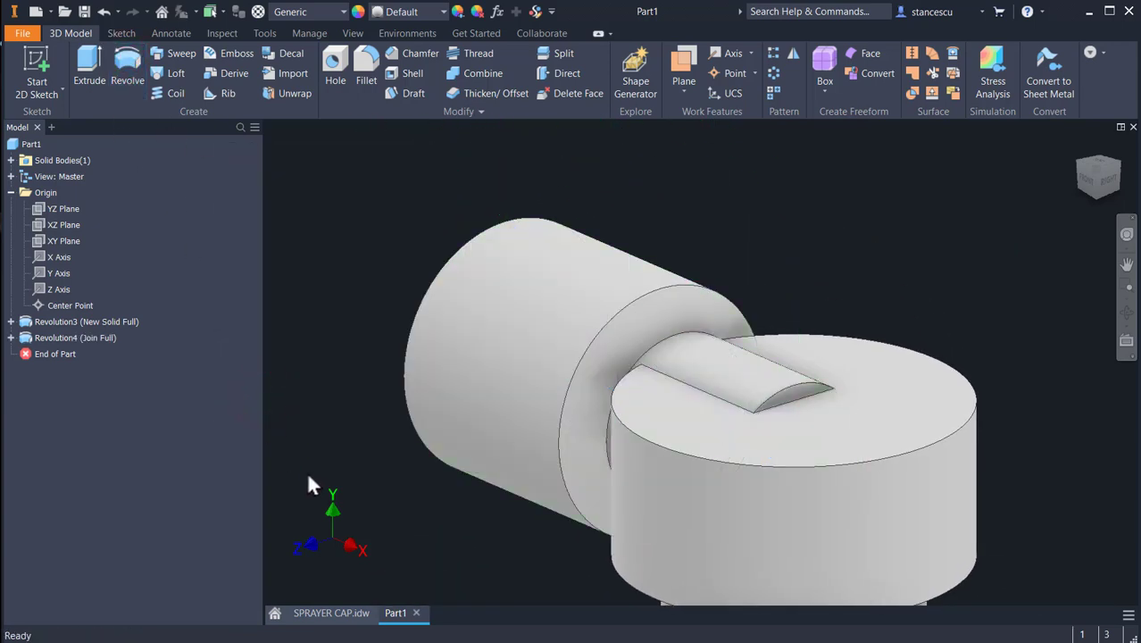
Examine the SPRAYER CAP drawing's isometric and section views where the side boss meets the Ø44 head
scroll(312, 480, down, 2)
middle_drag(319, 479, 544, 352)
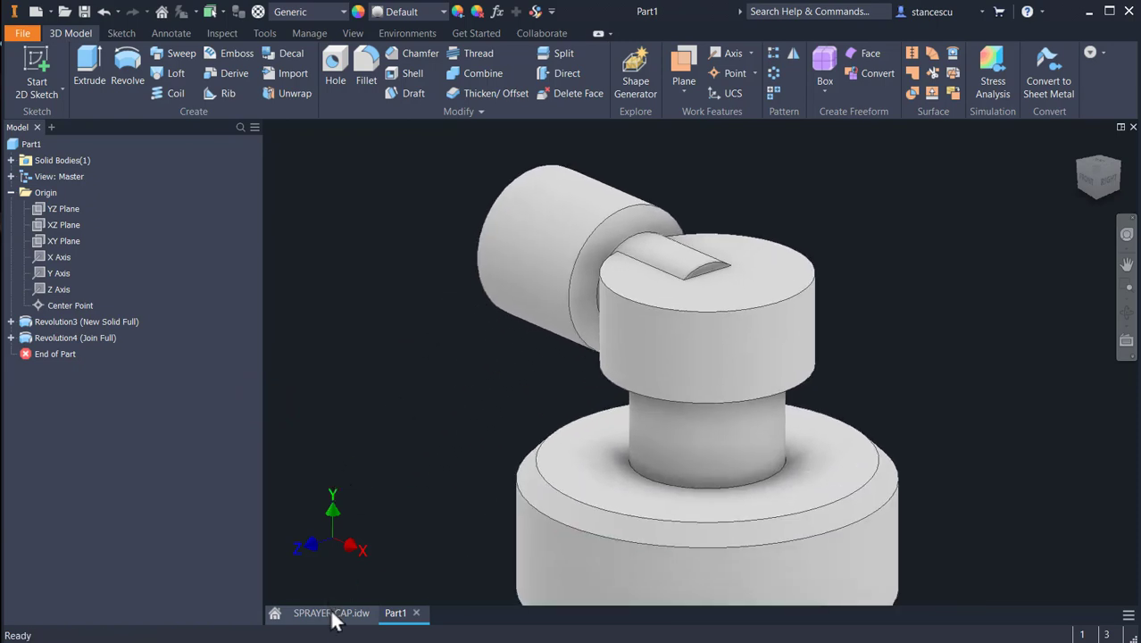
click(330, 613)
middle_drag(821, 477, 790, 442)
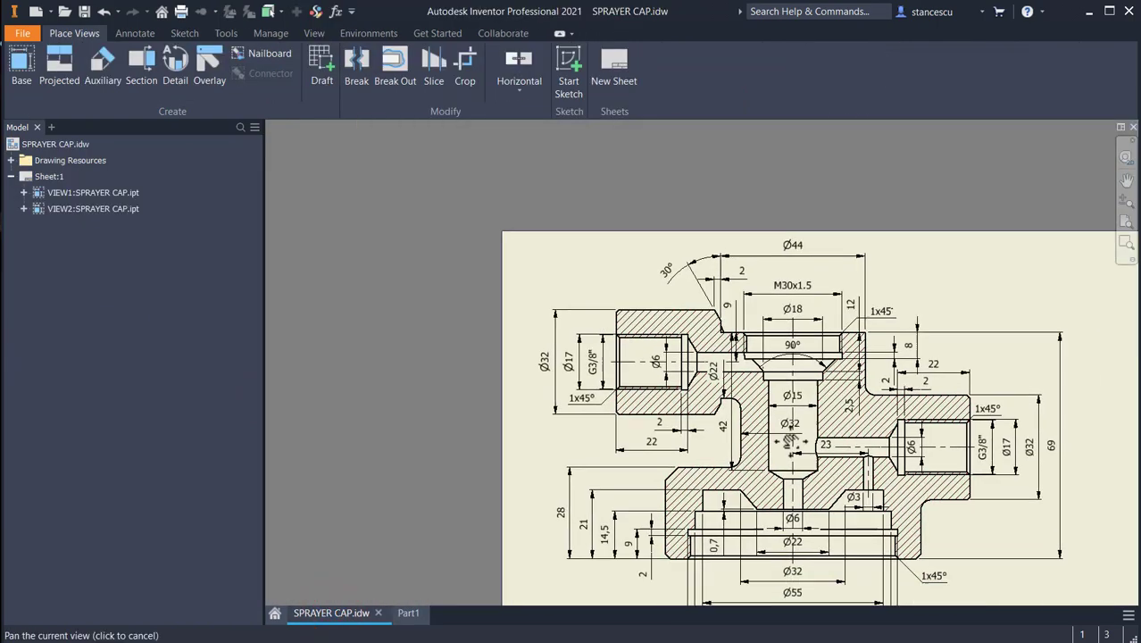
scroll(716, 375, down, 3)
scroll(717, 414, up, 6)
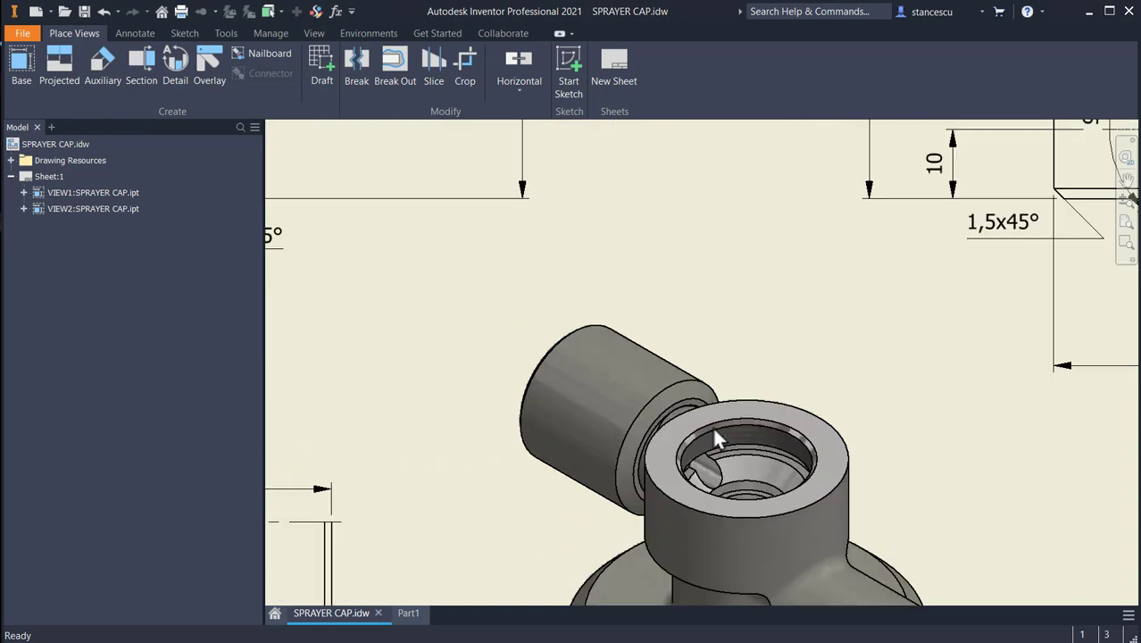
scroll(712, 425, up, 4)
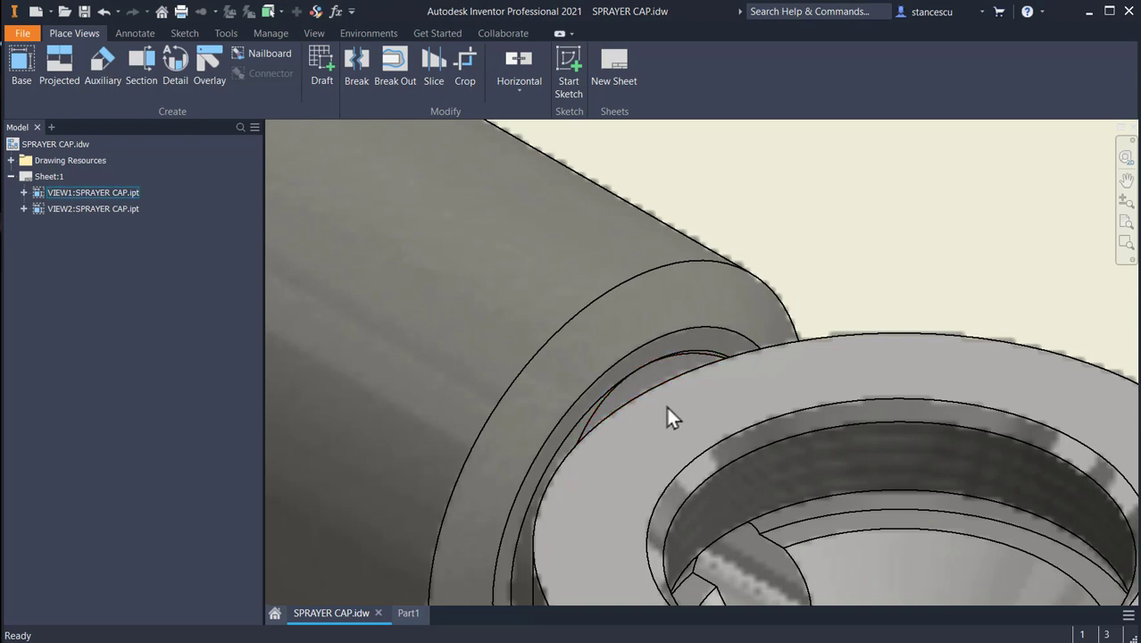
scroll(673, 409, down, 3)
scroll(675, 408, down, 1)
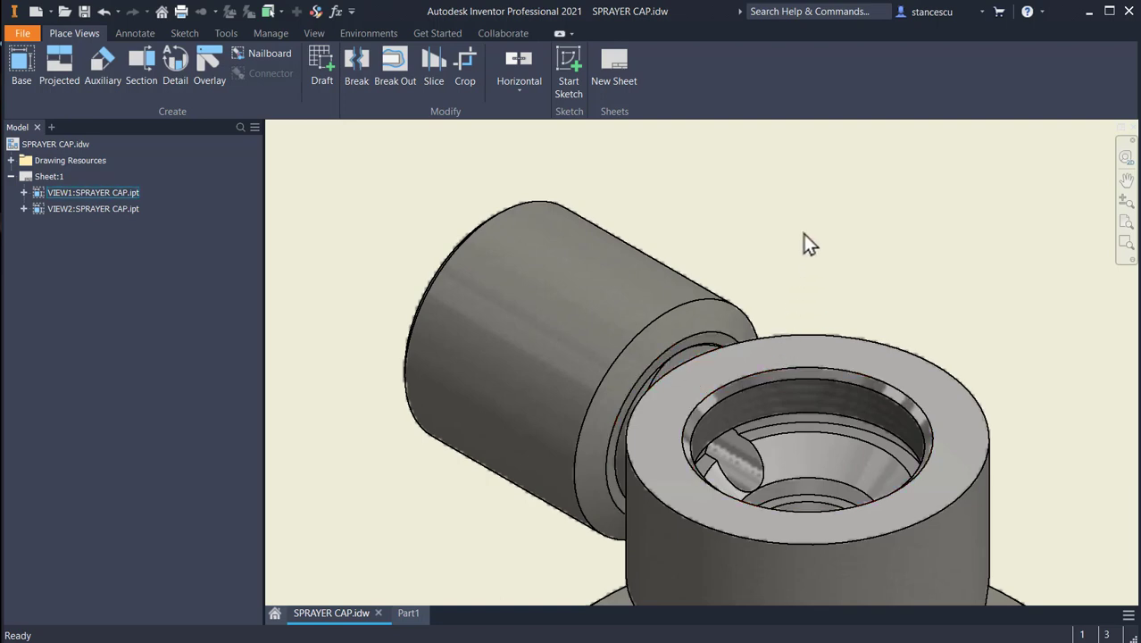
scroll(313, 413, down, 2)
mouse_move(360, 469)
middle_down()
mouse_move(461, 451)
mouse_move(668, 448)
mouse_move(803, 616)
middle_up()
scroll(650, 433, down, 2)
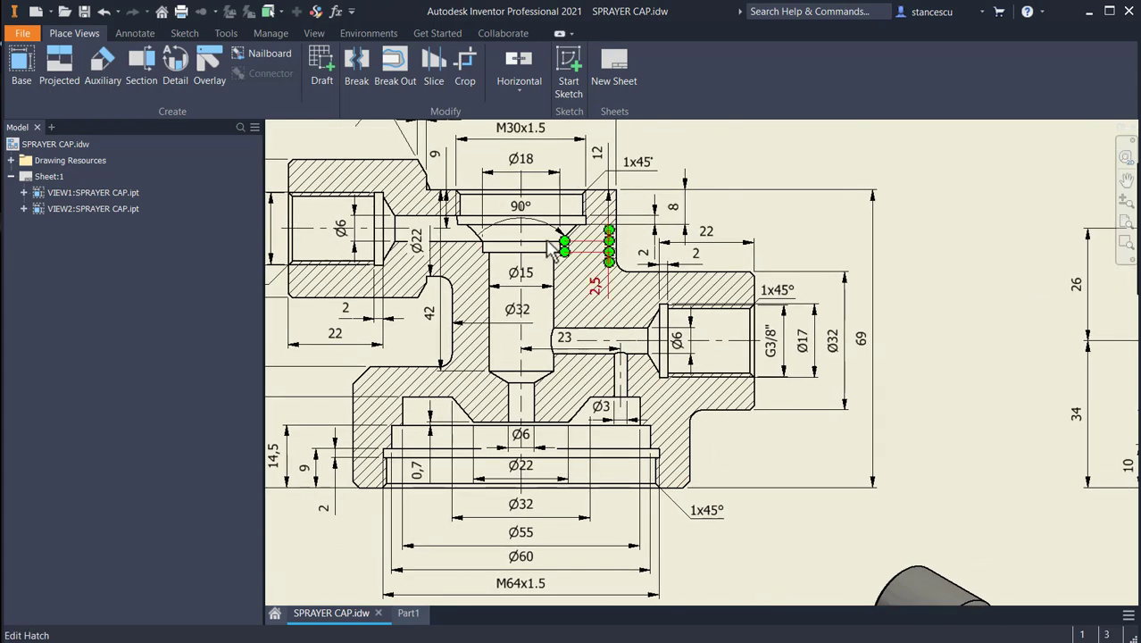
middle_drag(511, 233, 524, 403)
scroll(477, 321, up, 2)
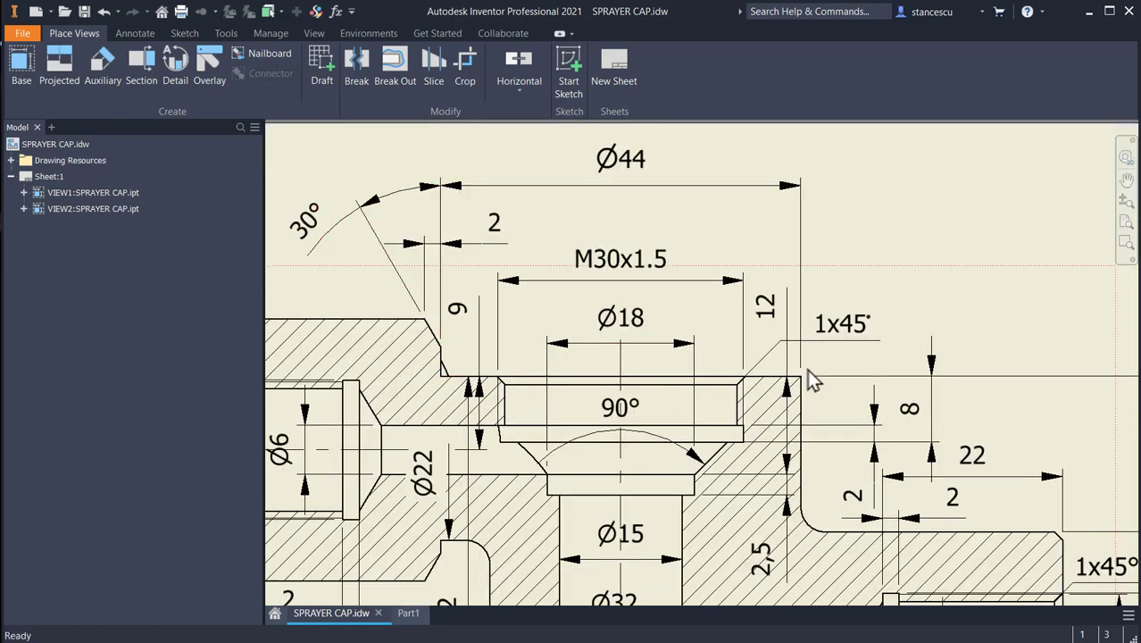
scroll(848, 526, down, 2)
middle_drag(852, 534, 847, 432)
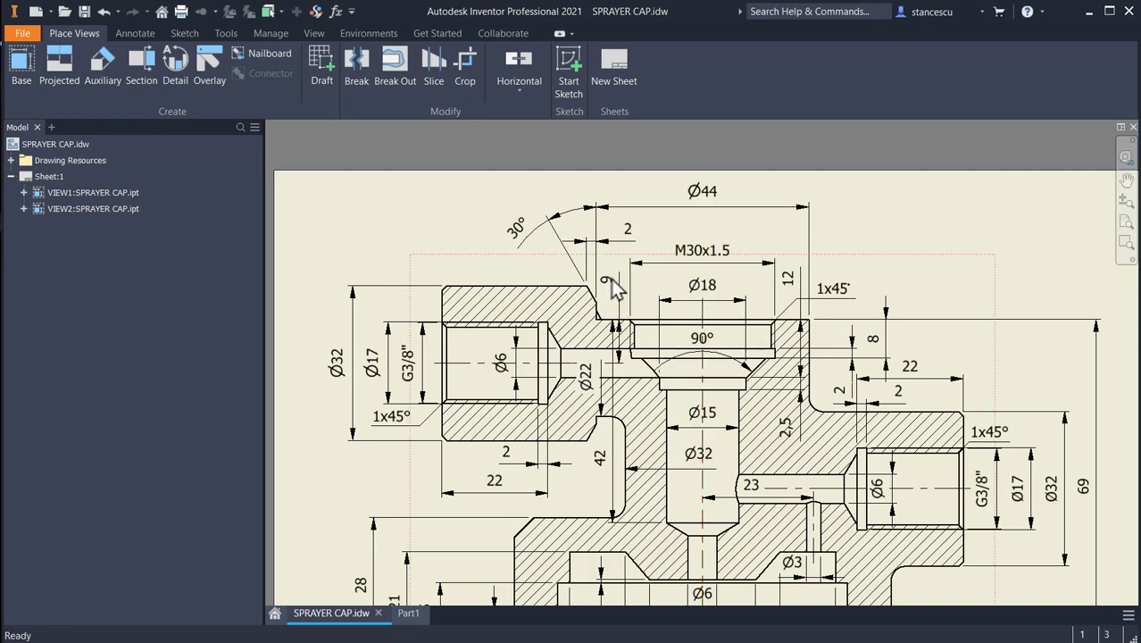
In Part1, sketch a 44 mm diameter circle on the head's flat top face, centred on the head and coincident with its outer edge
click(406, 613)
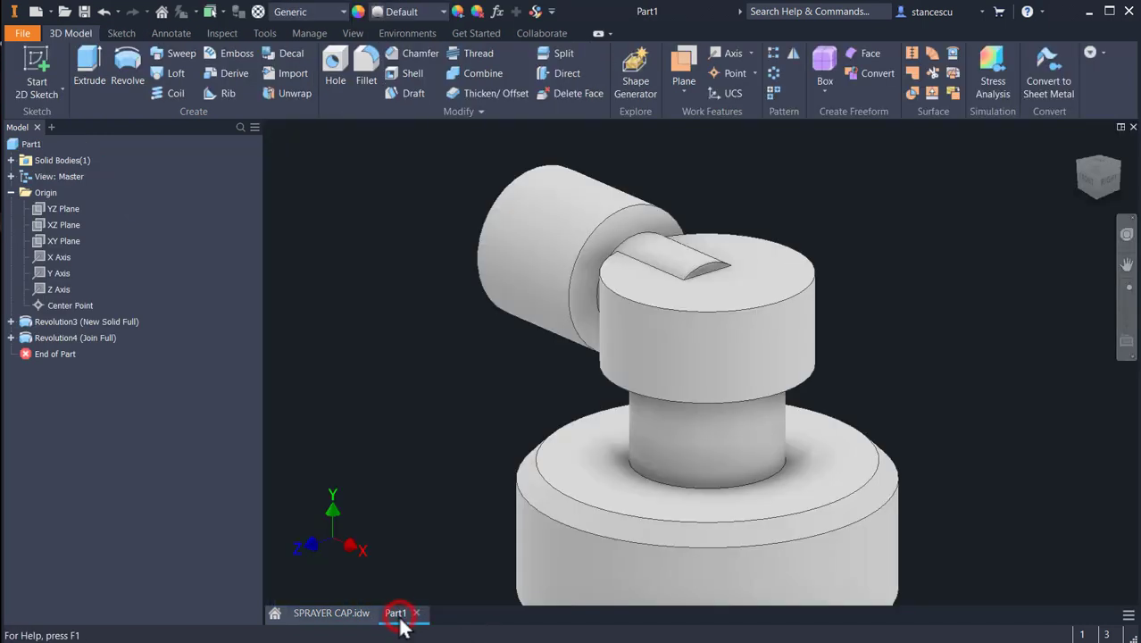
click(760, 285)
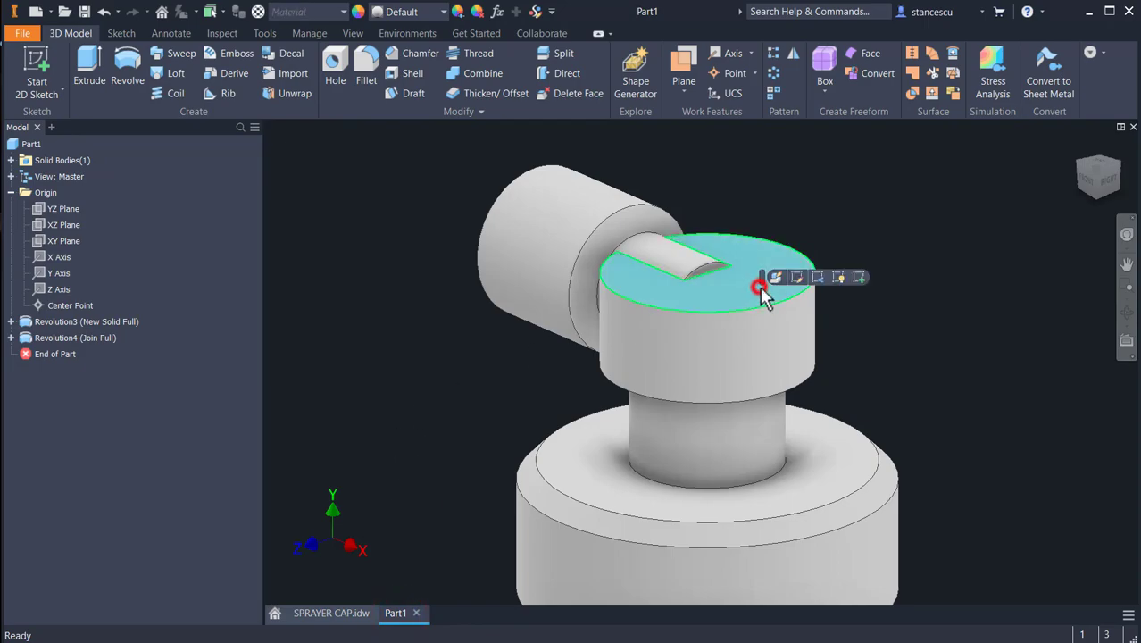
click(858, 275)
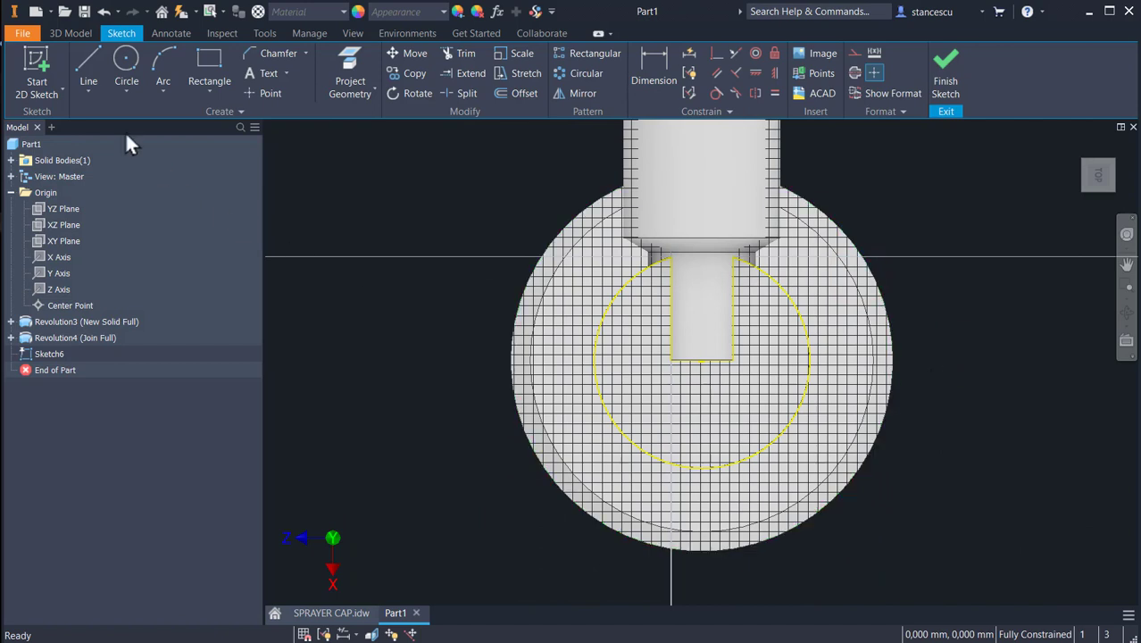
click(126, 61)
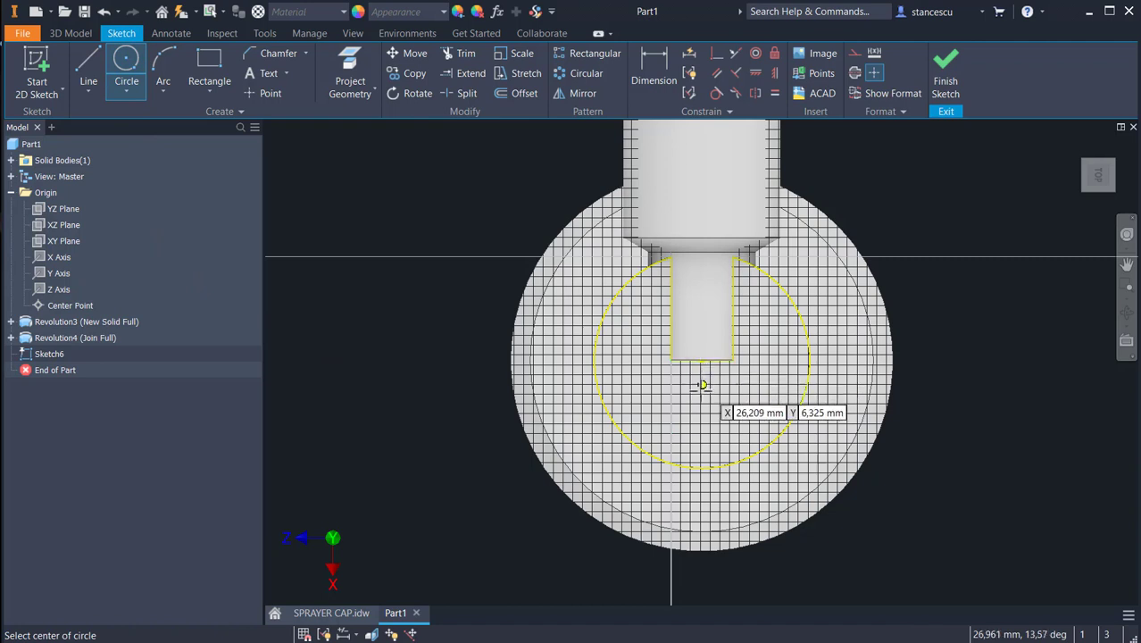
scroll(699, 390, up, 3)
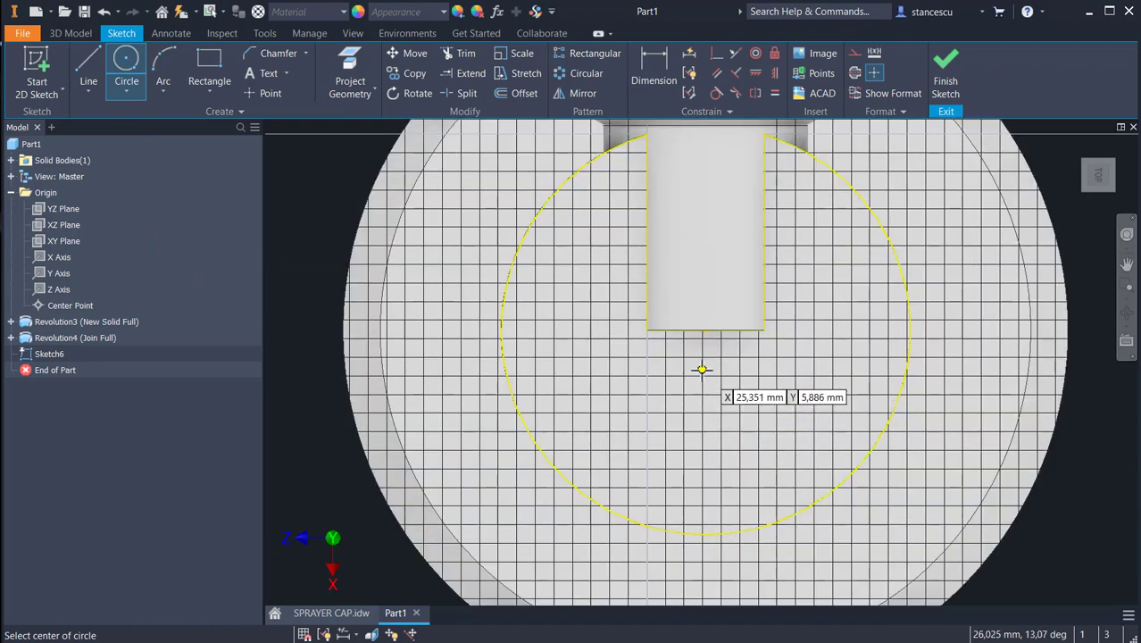
key(F7)
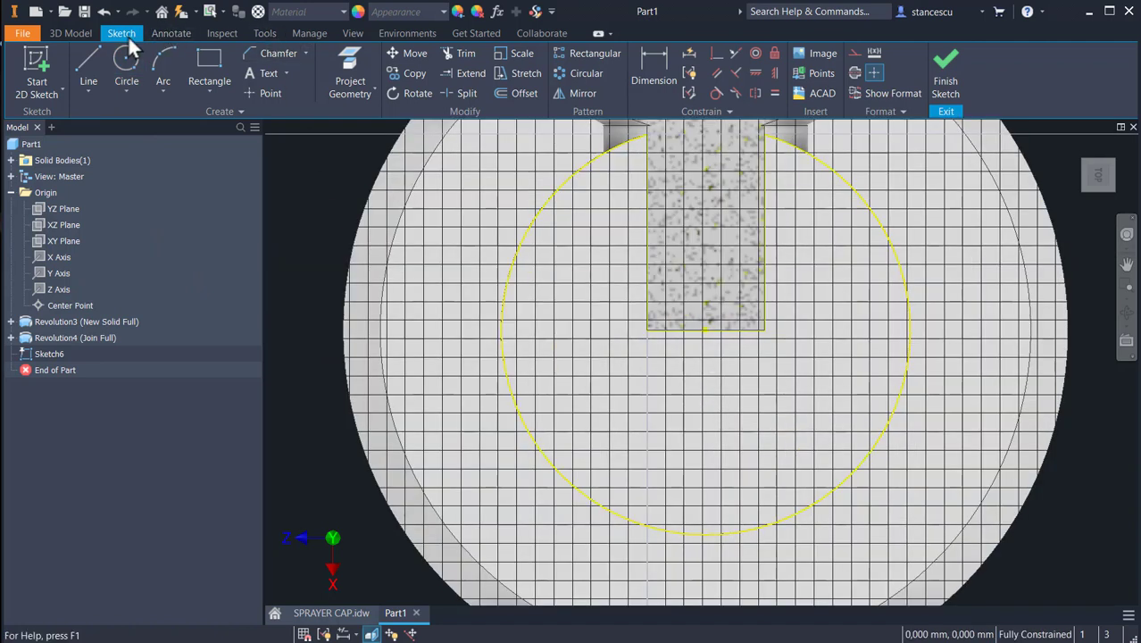
click(125, 64)
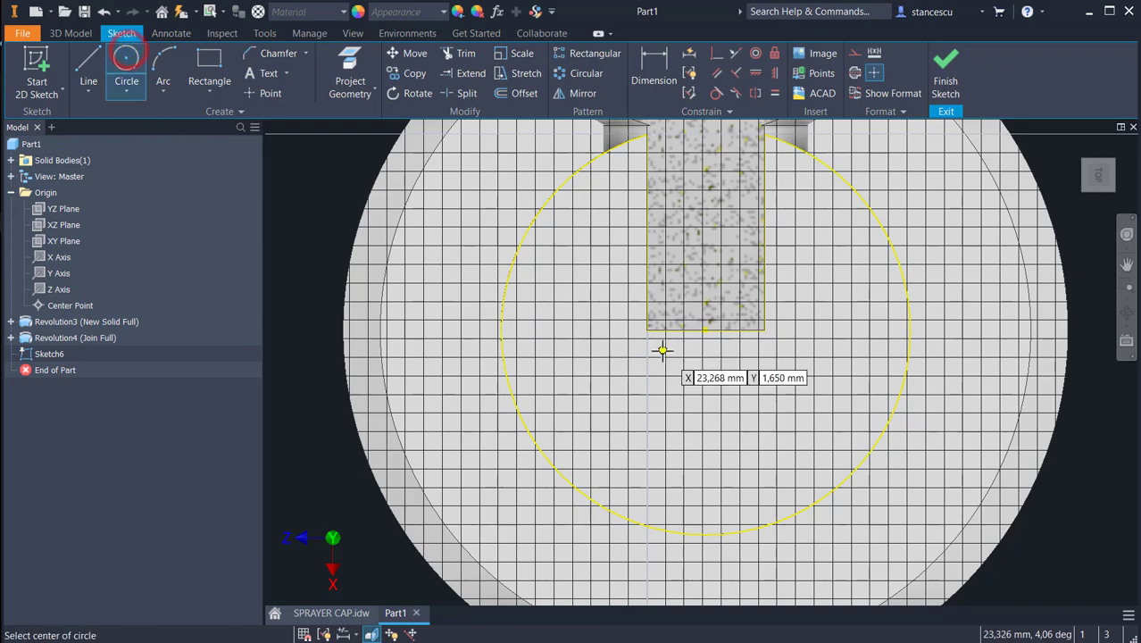
click(702, 329)
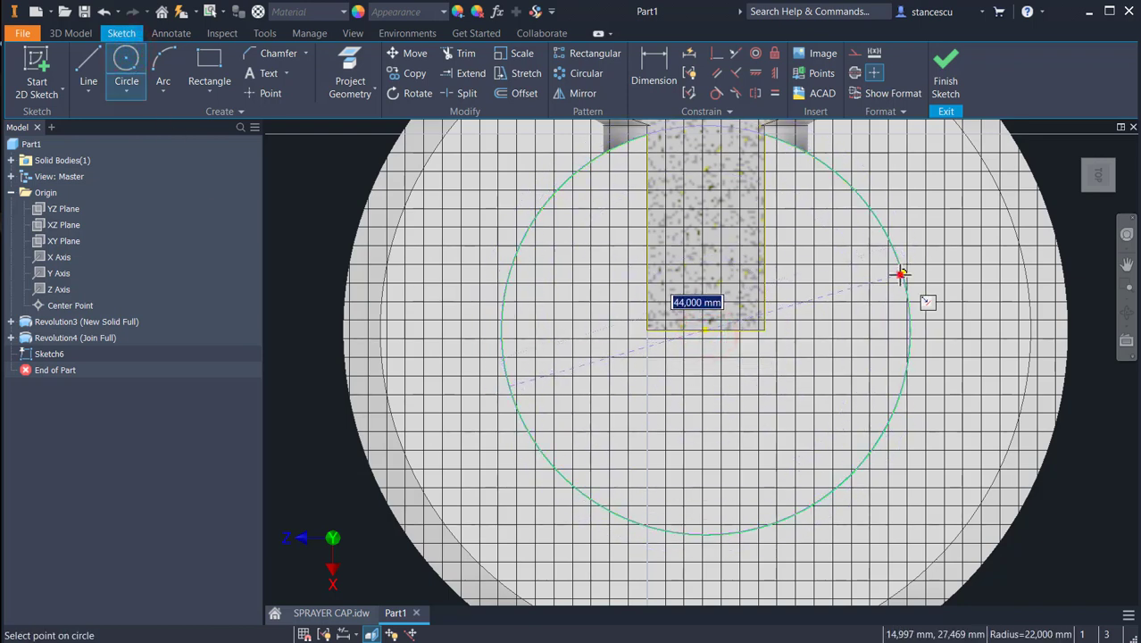
click(900, 273)
click(944, 71)
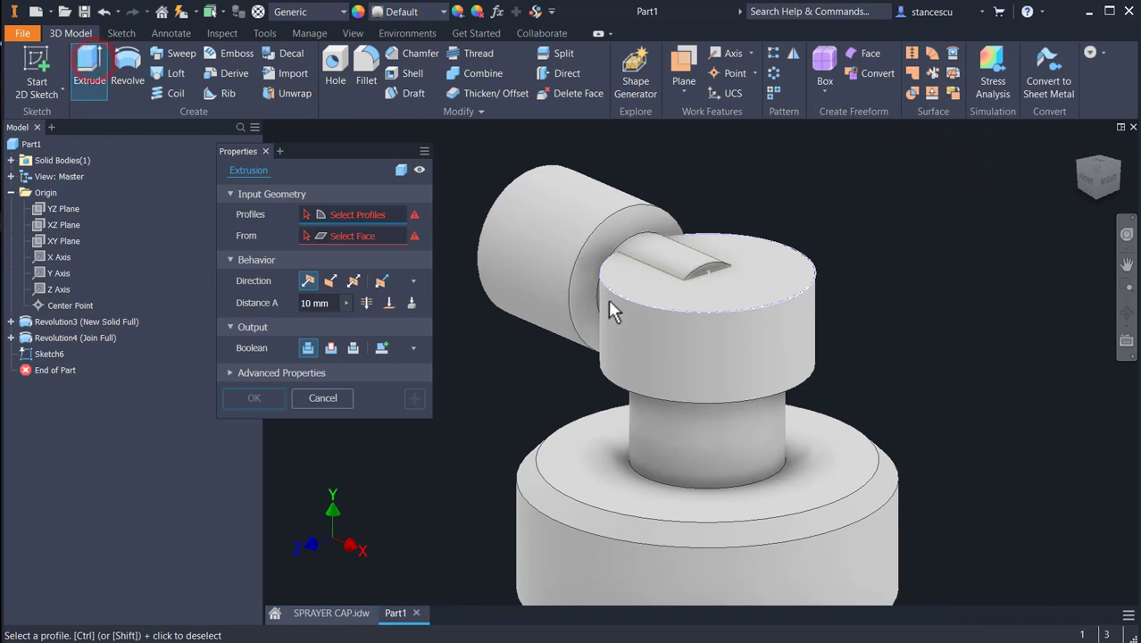
Extrude both regions of the circle sketch upward as a Through All cut, removing the boss material protruding above the head's top face
click(671, 265)
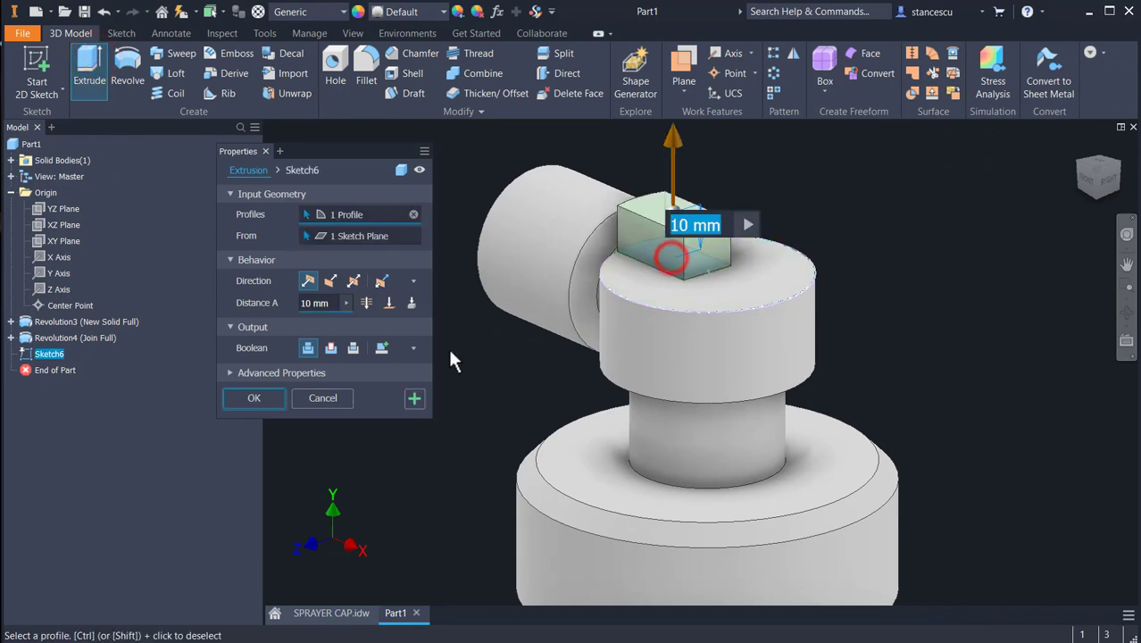
click(661, 301)
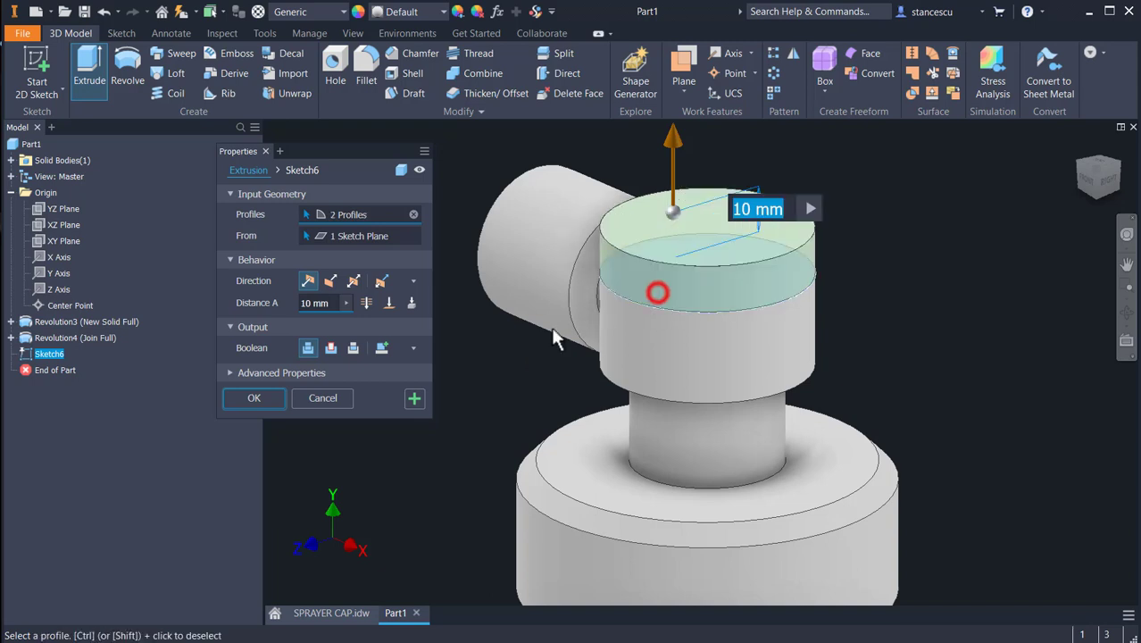
click(328, 350)
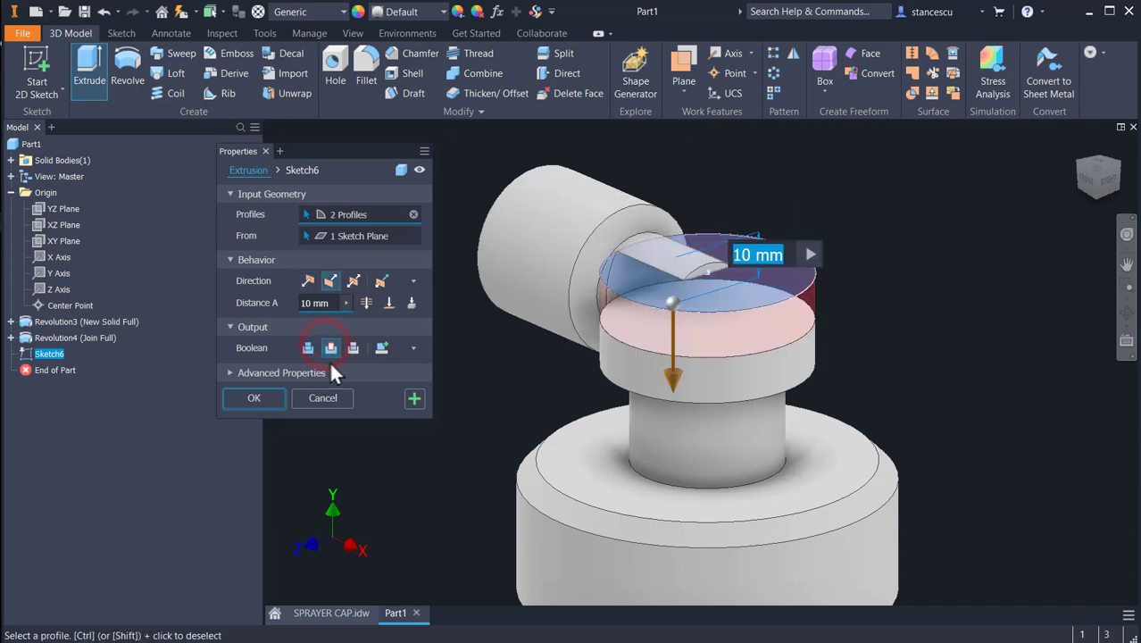
click(306, 281)
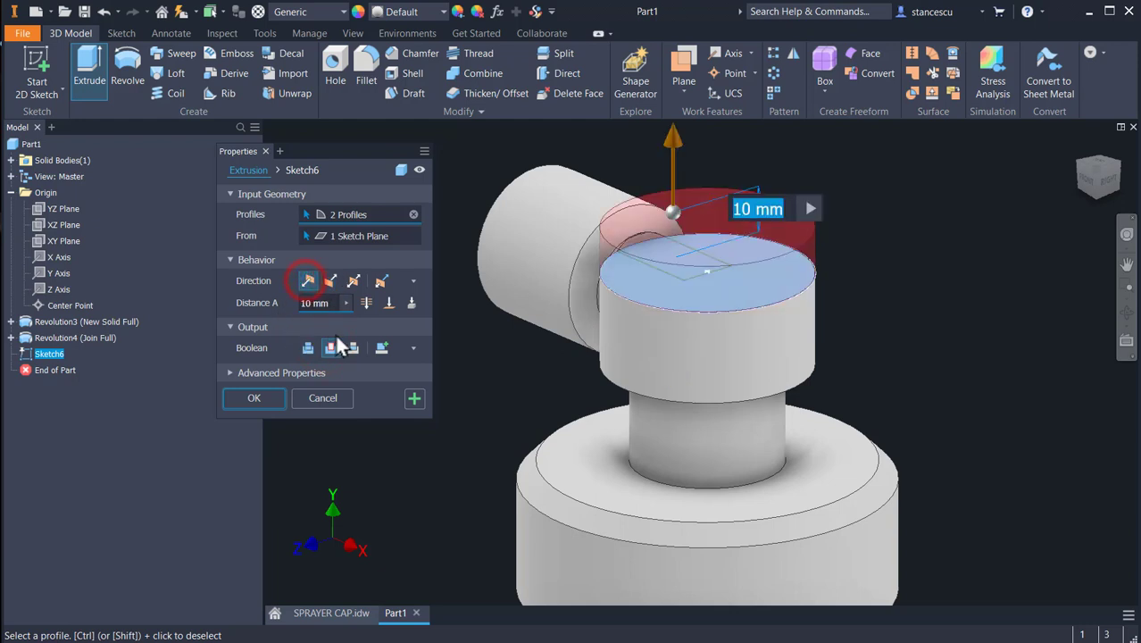
click(366, 303)
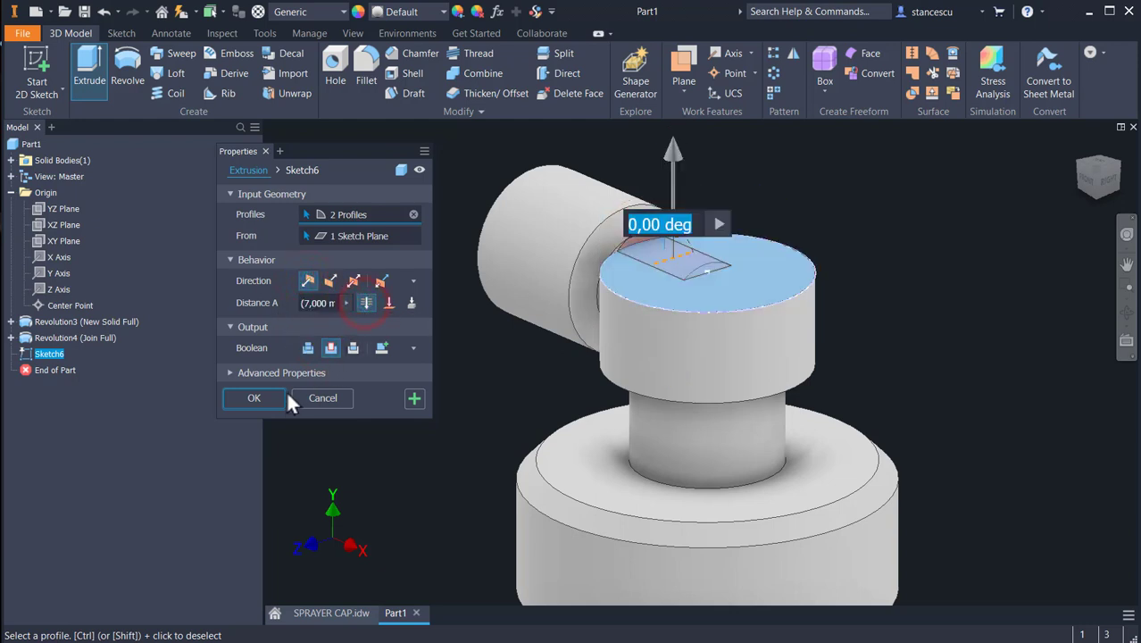
click(259, 398)
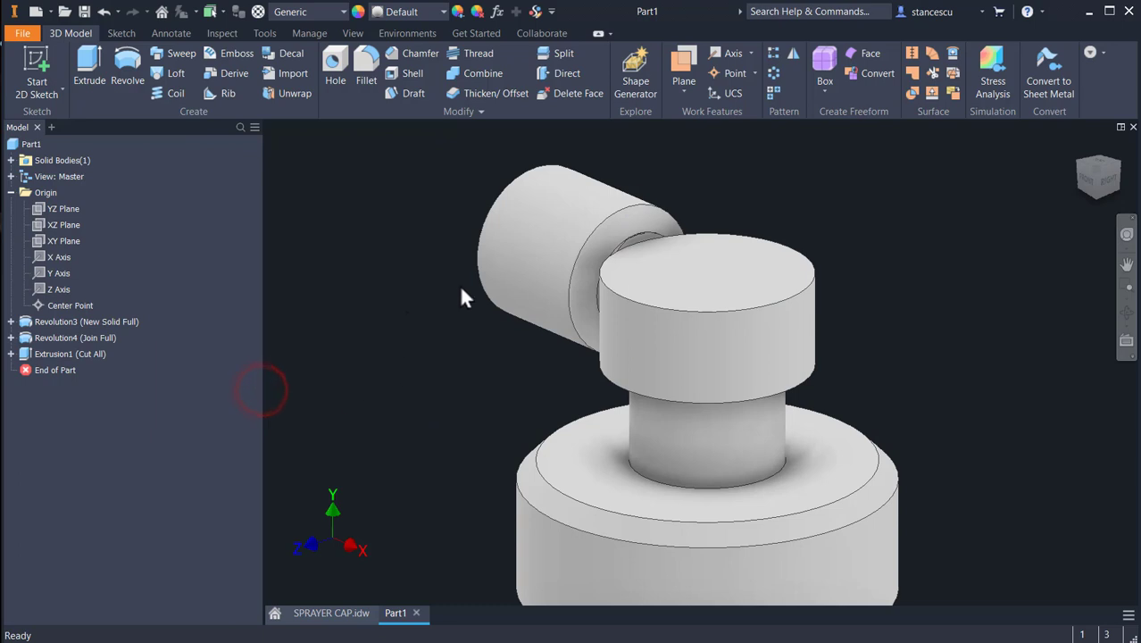
scroll(623, 258, up, 5)
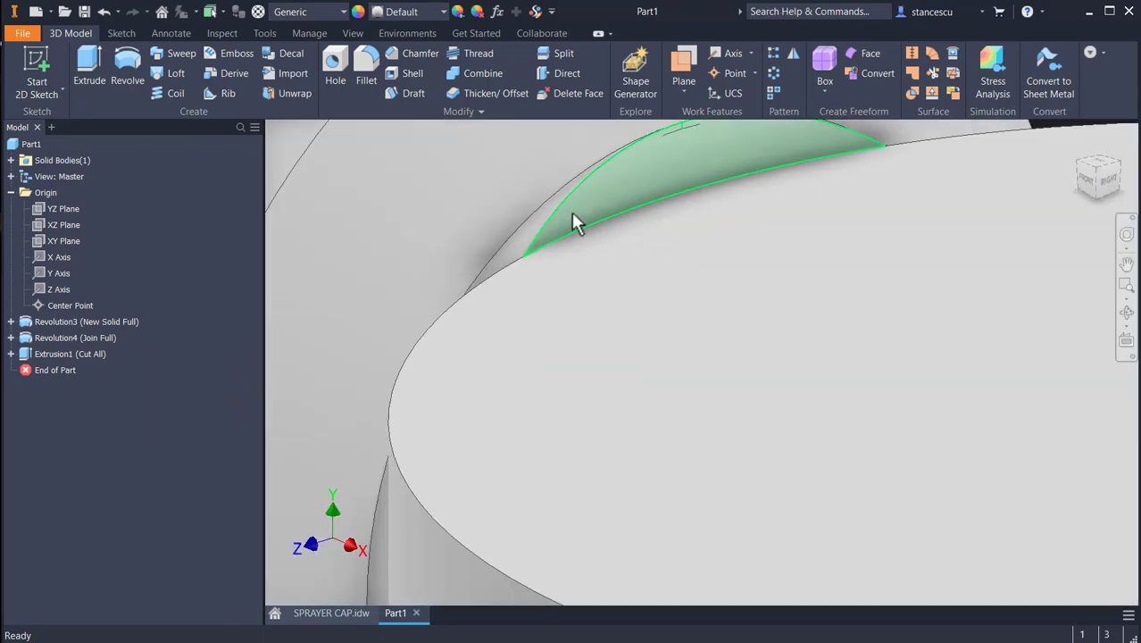
scroll(643, 188, down, 3)
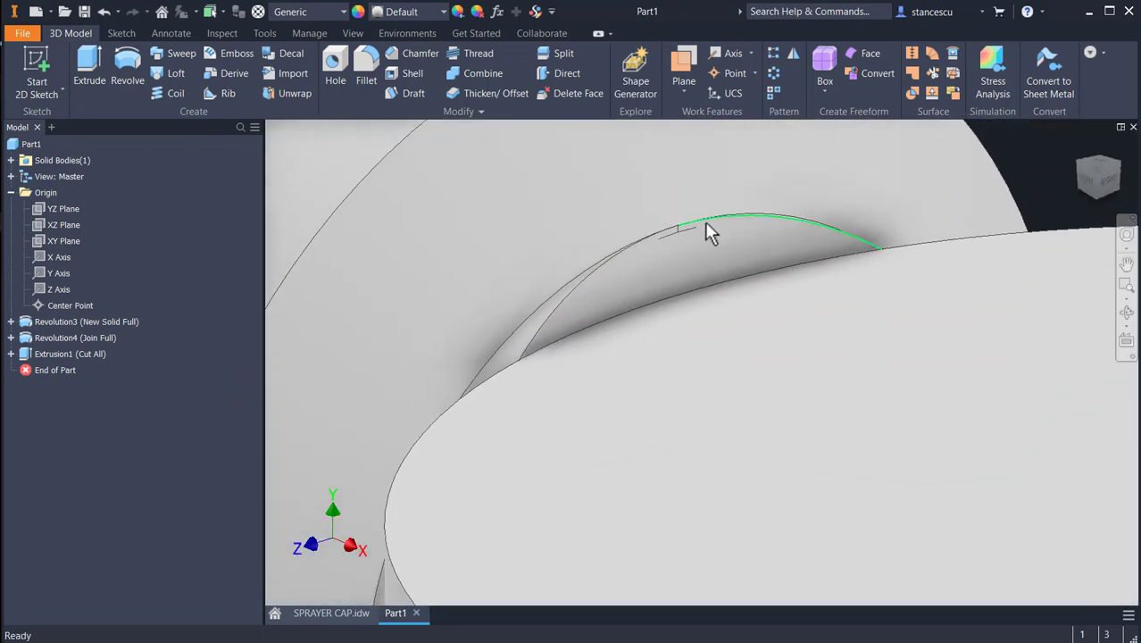
scroll(700, 352, down, 4)
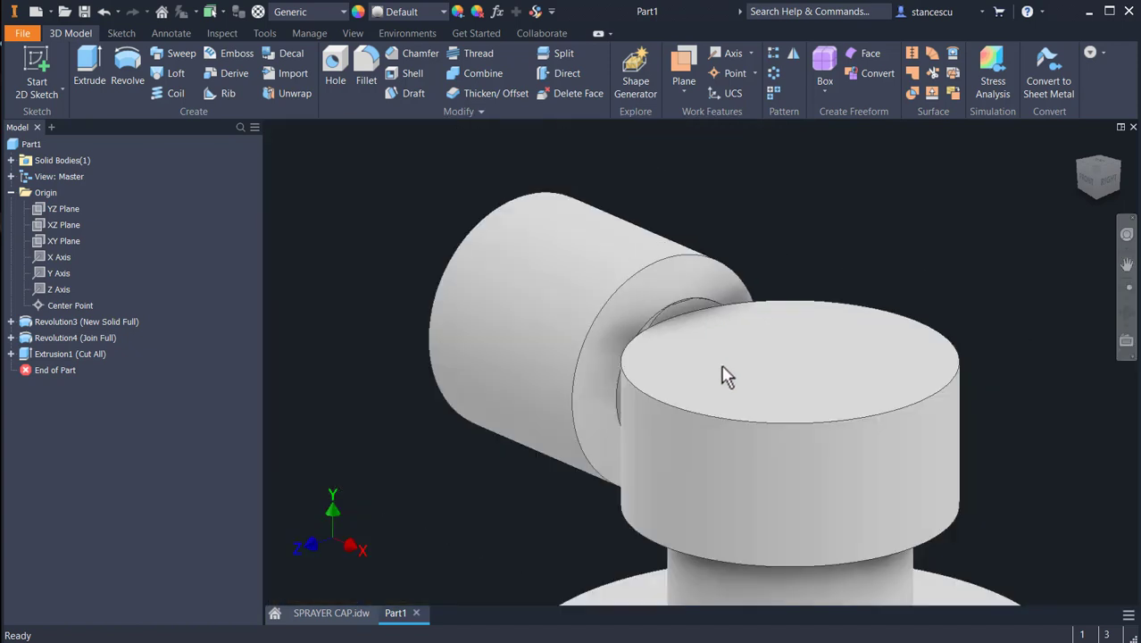
scroll(731, 244, up, 1)
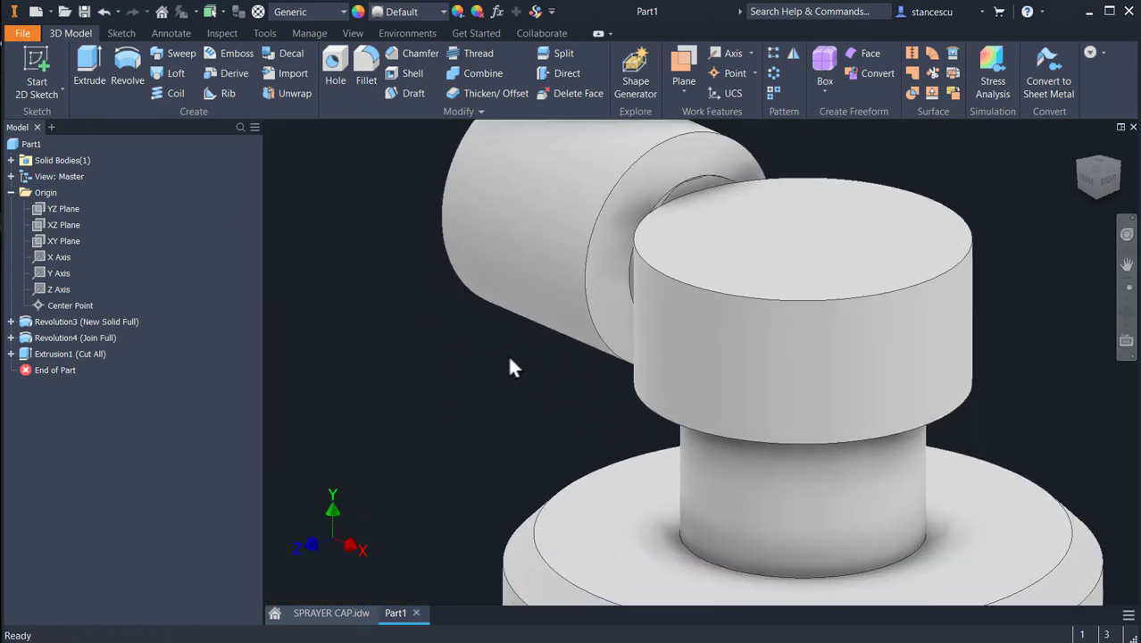
middle_drag(473, 438, 370, 286)
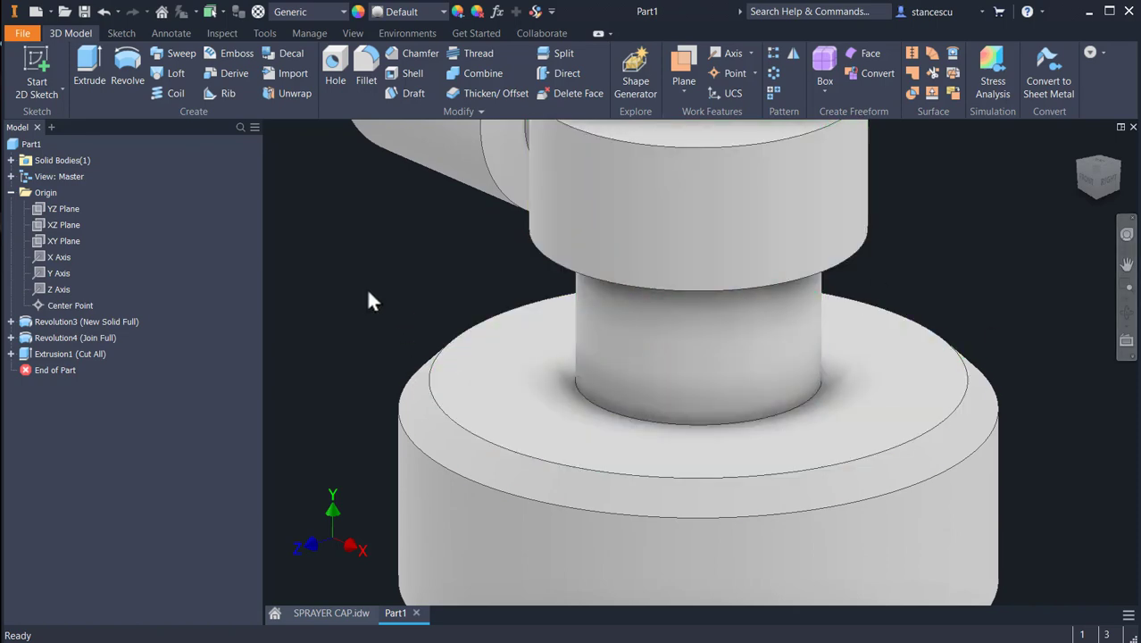
Examine the section, side, half-plan and isometric views of the SPRAYER CAP drawing for the second side boss's dimensions
click(348, 612)
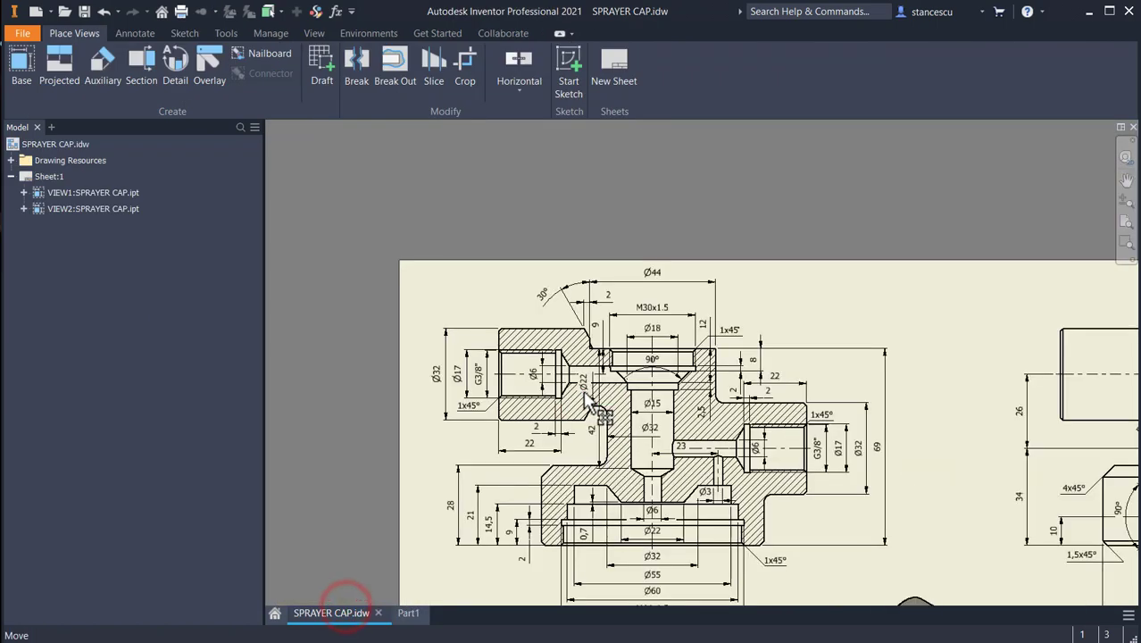
mouse_move(747, 406)
middle_down()
mouse_move(660, 361)
mouse_move(623, 264)
mouse_move(614, 198)
middle_up()
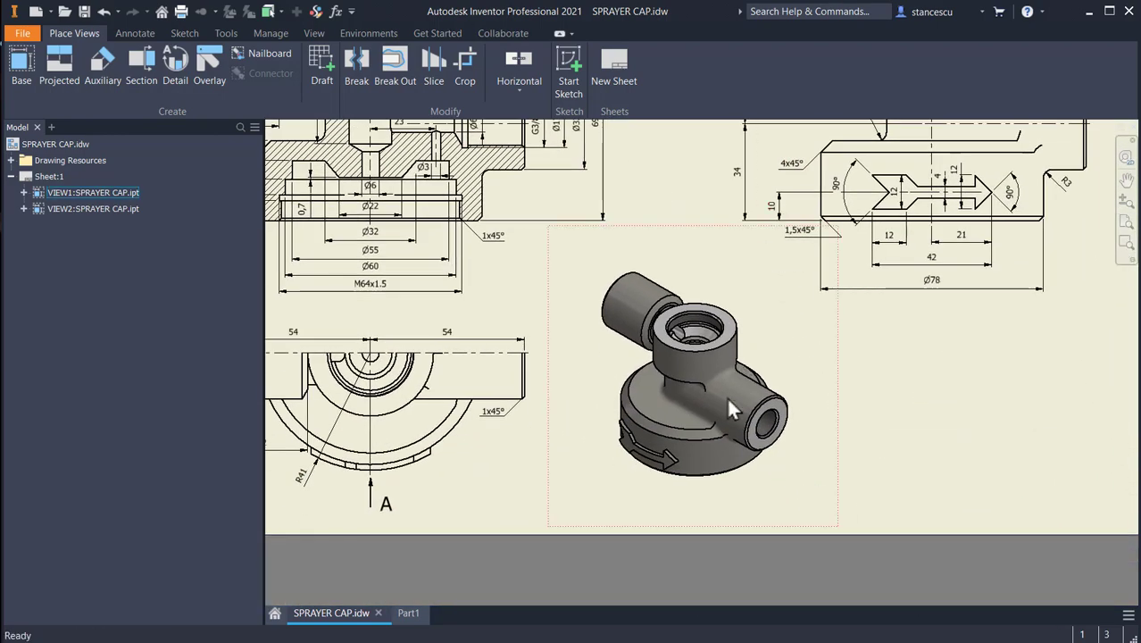
key(F5)
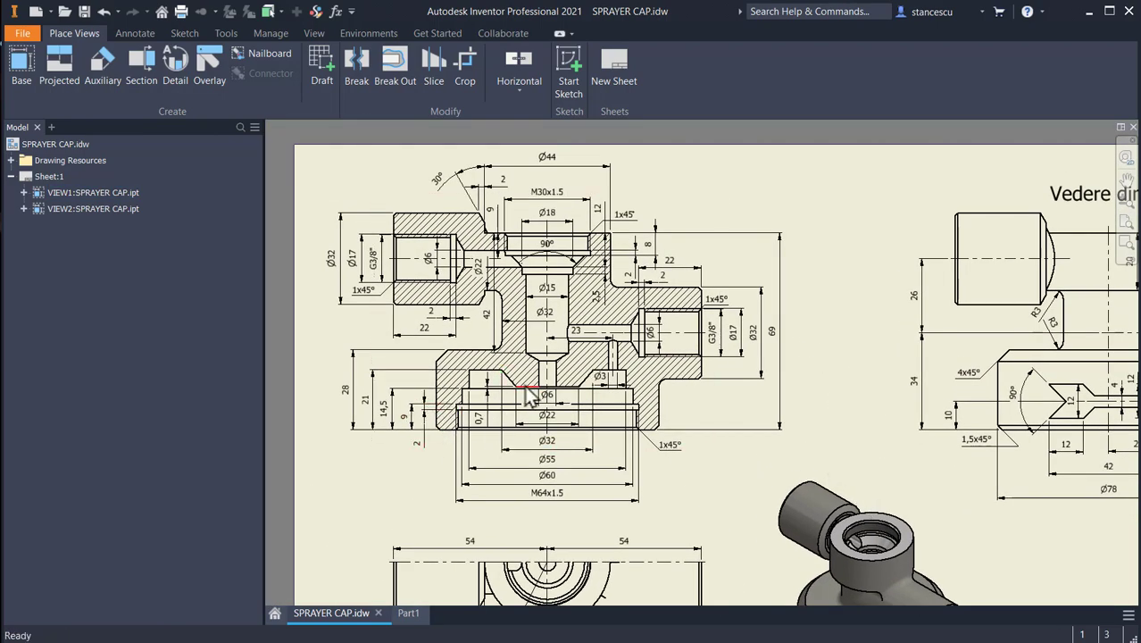
middle_drag(784, 408, 531, 385)
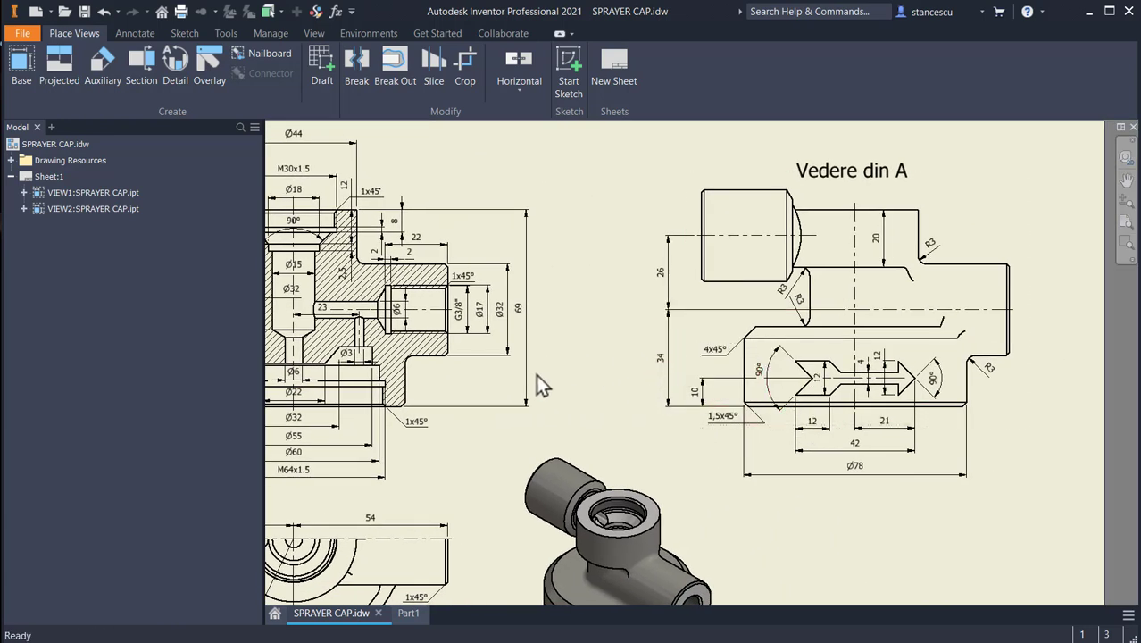
mouse_move(536, 374)
middle_down()
mouse_move(752, 335)
mouse_move(822, 350)
mouse_move(829, 395)
mouse_move(861, 219)
middle_up()
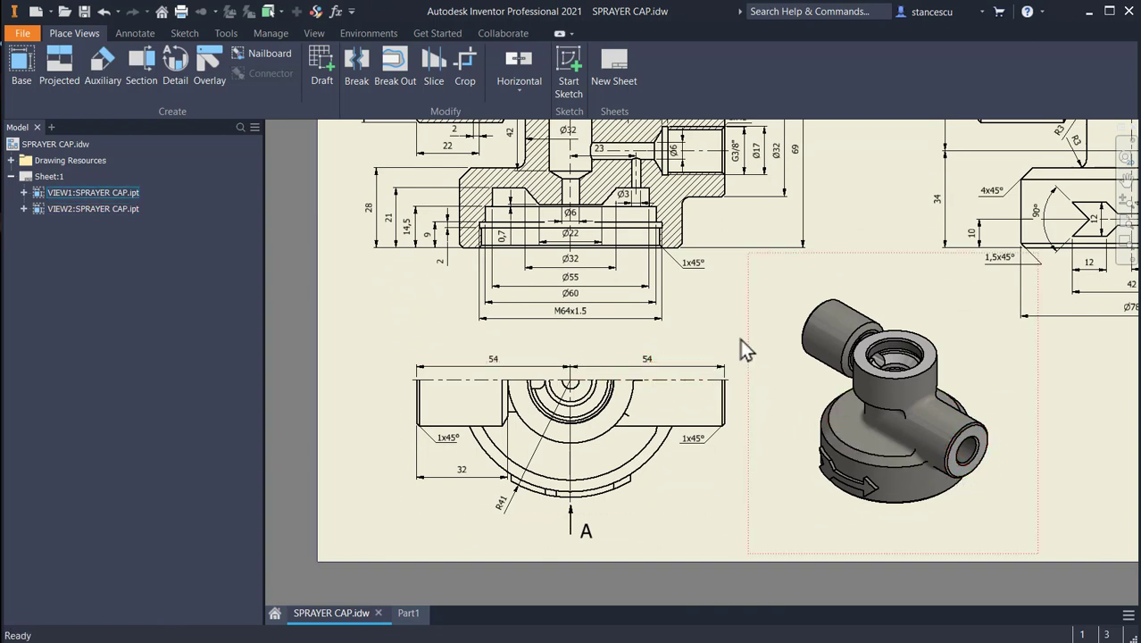
mouse_move(734, 325)
middle_down()
mouse_move(707, 357)
mouse_move(575, 429)
middle_up()
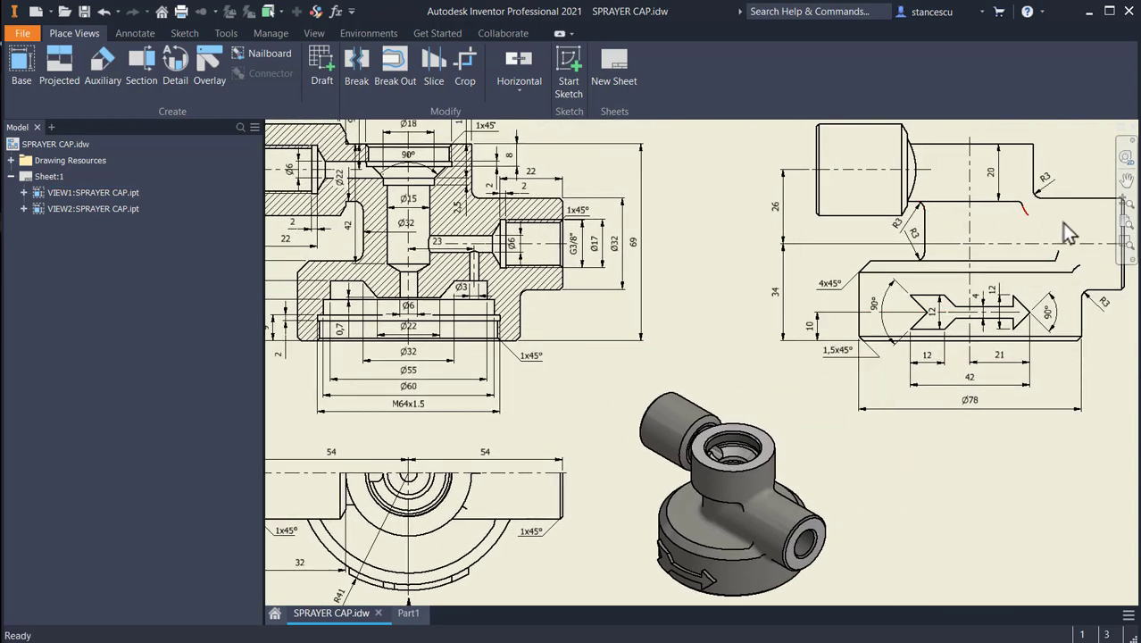
middle_drag(1065, 246, 963, 284)
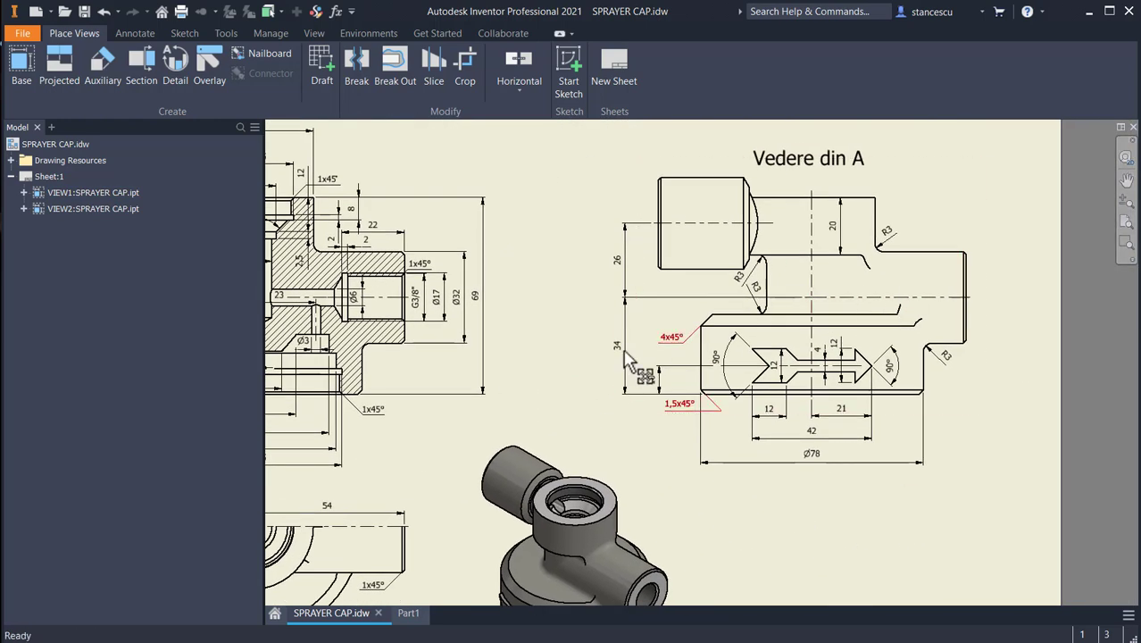
mouse_move(638, 367)
middle_down()
mouse_move(647, 298)
mouse_move(690, 282)
middle_up()
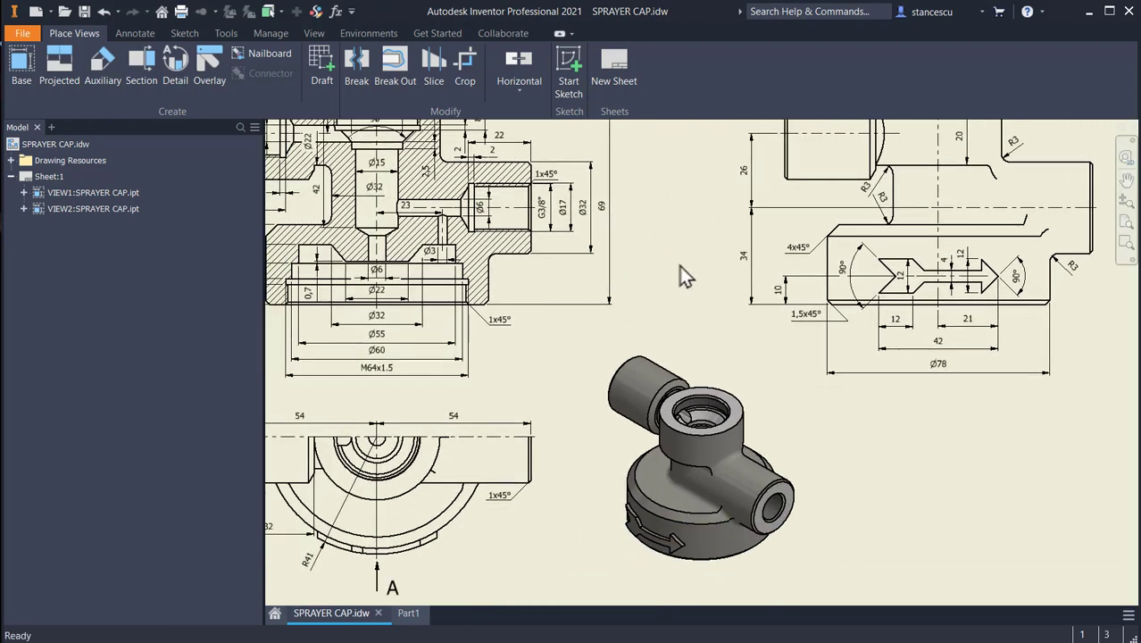
In Part1, create a work plane offset 54 mm from the YZ plane, on the side opposite the existing boss
click(408, 612)
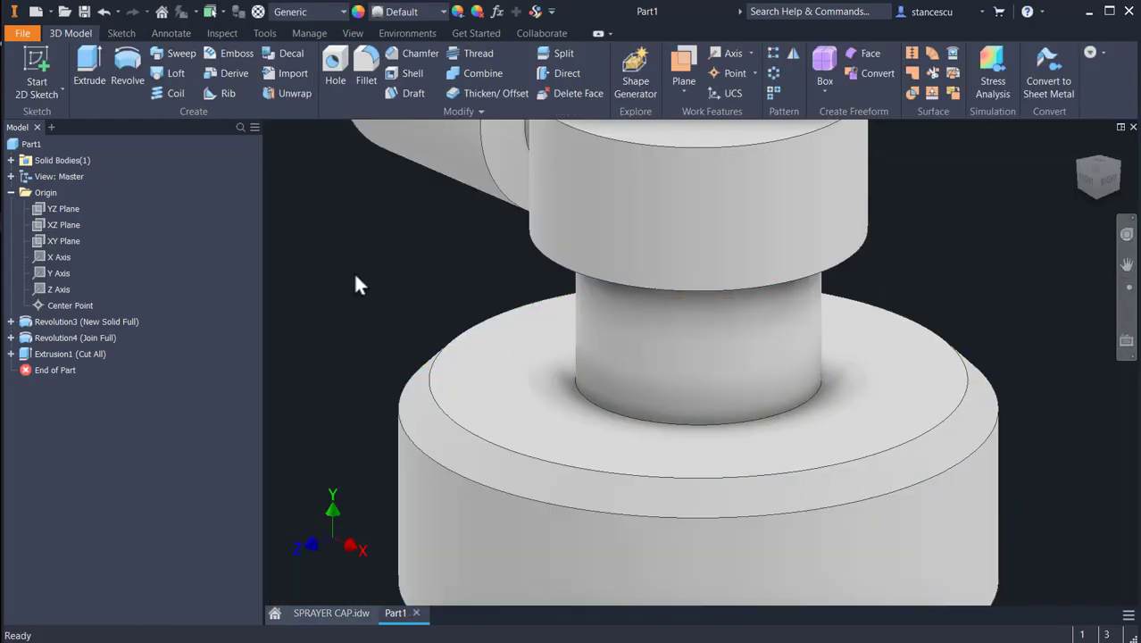
key(])
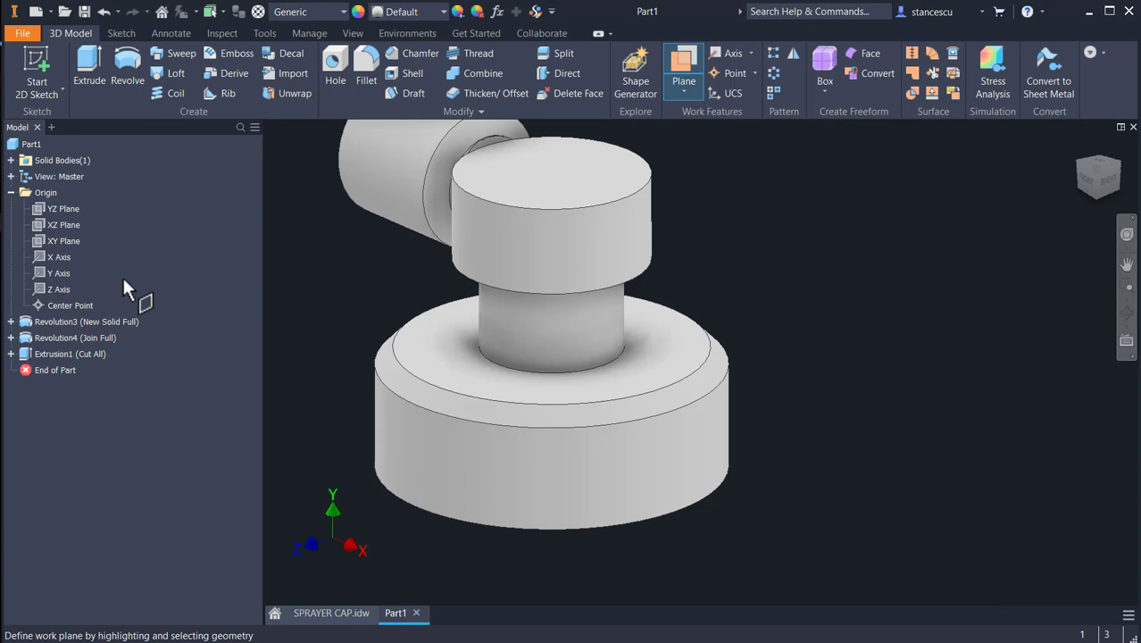
click(55, 211)
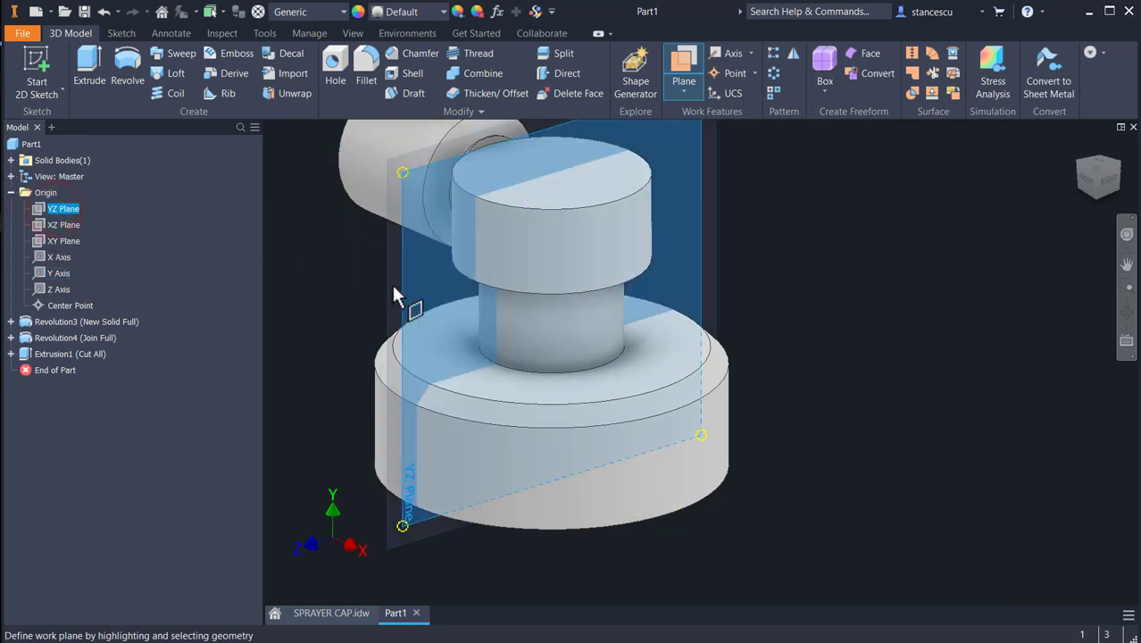
drag(403, 274, 465, 319)
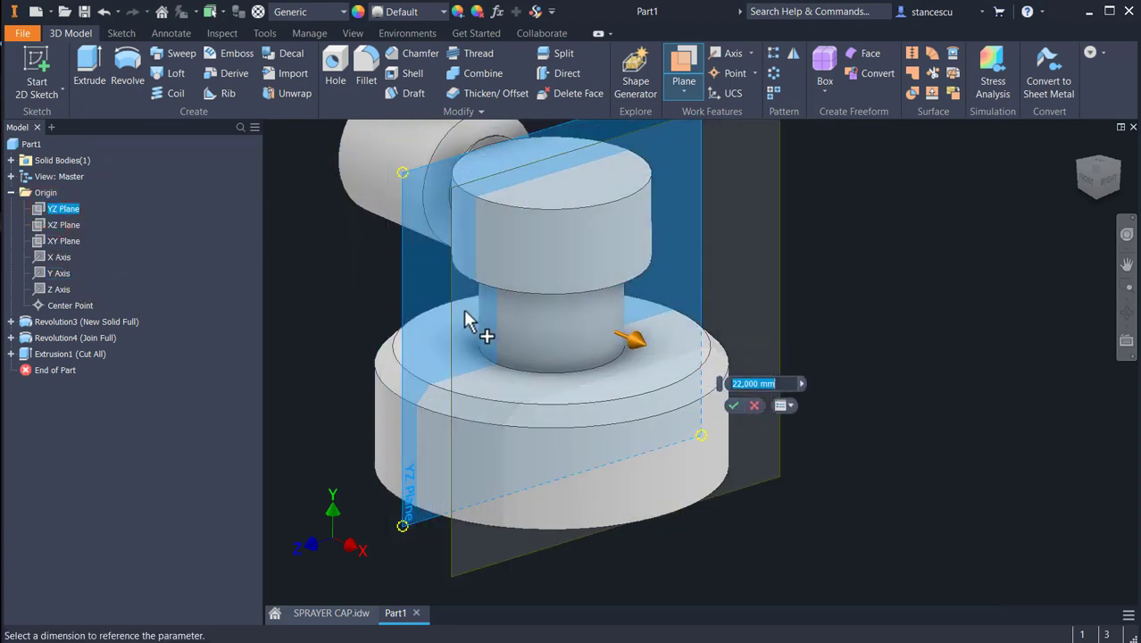
text(54)
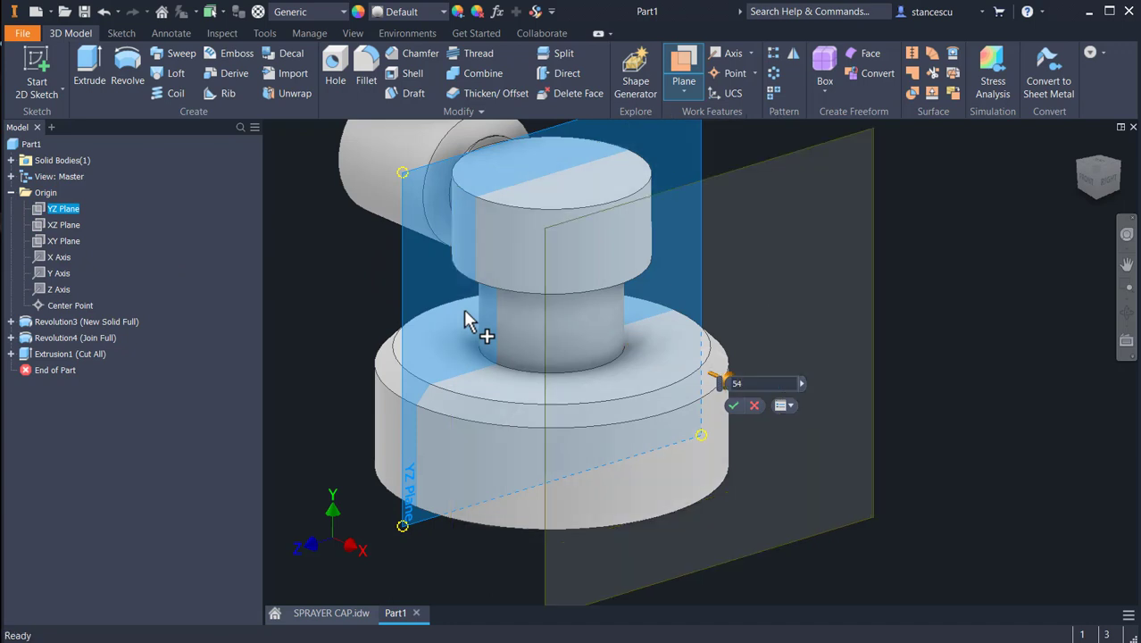
key(Return)
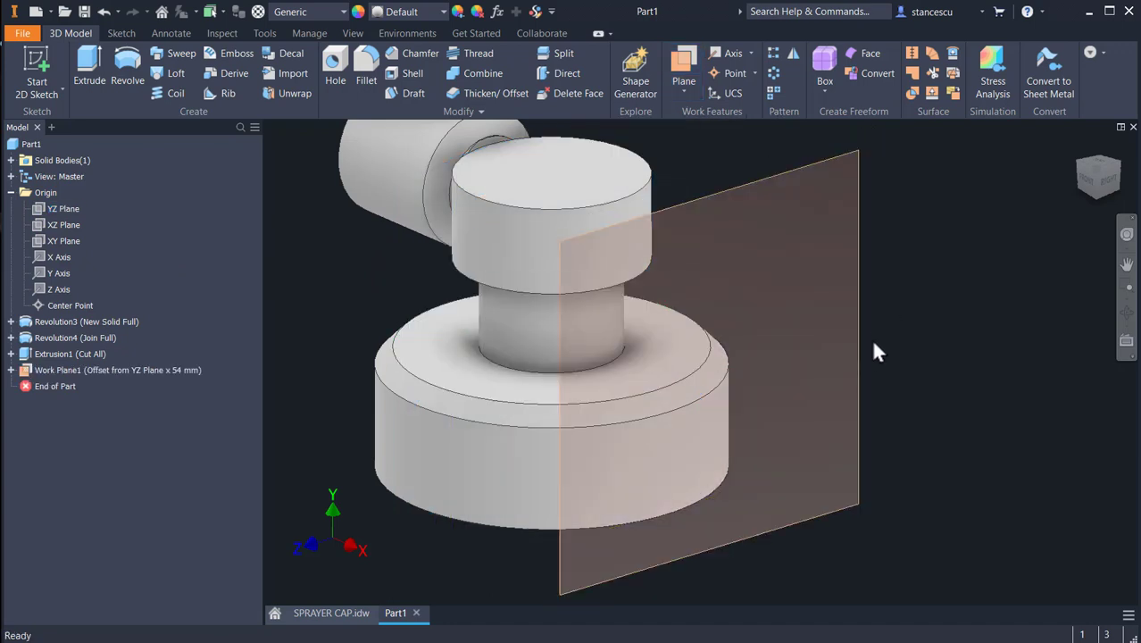
Start a sketch on the offset work plane and draw a 32 mm diameter circle off to one side of the body
click(859, 358)
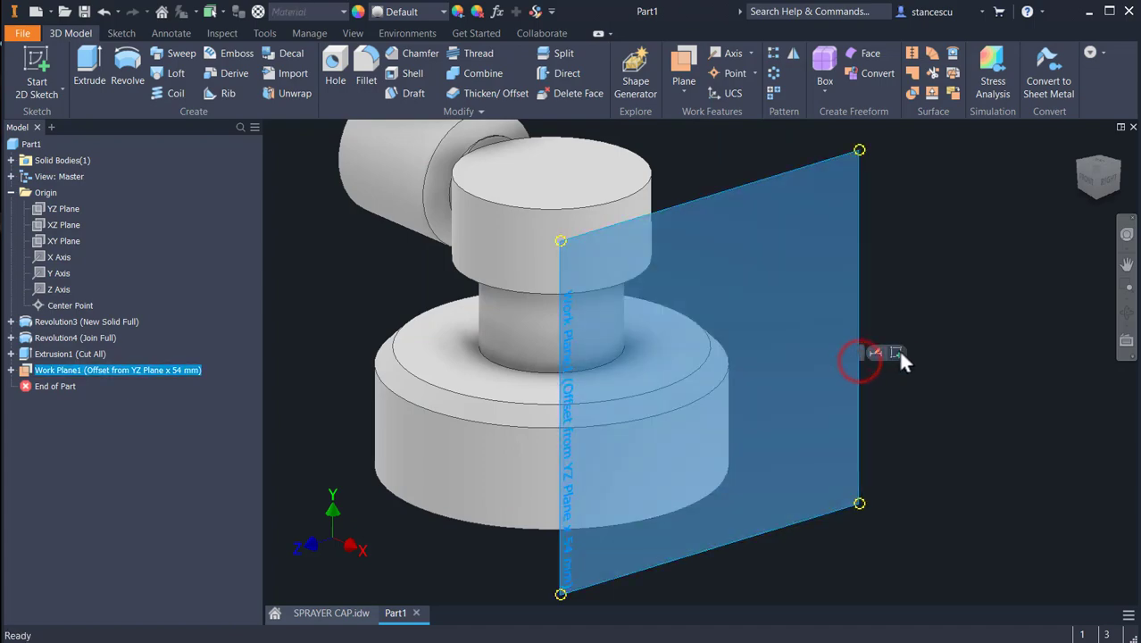
click(896, 354)
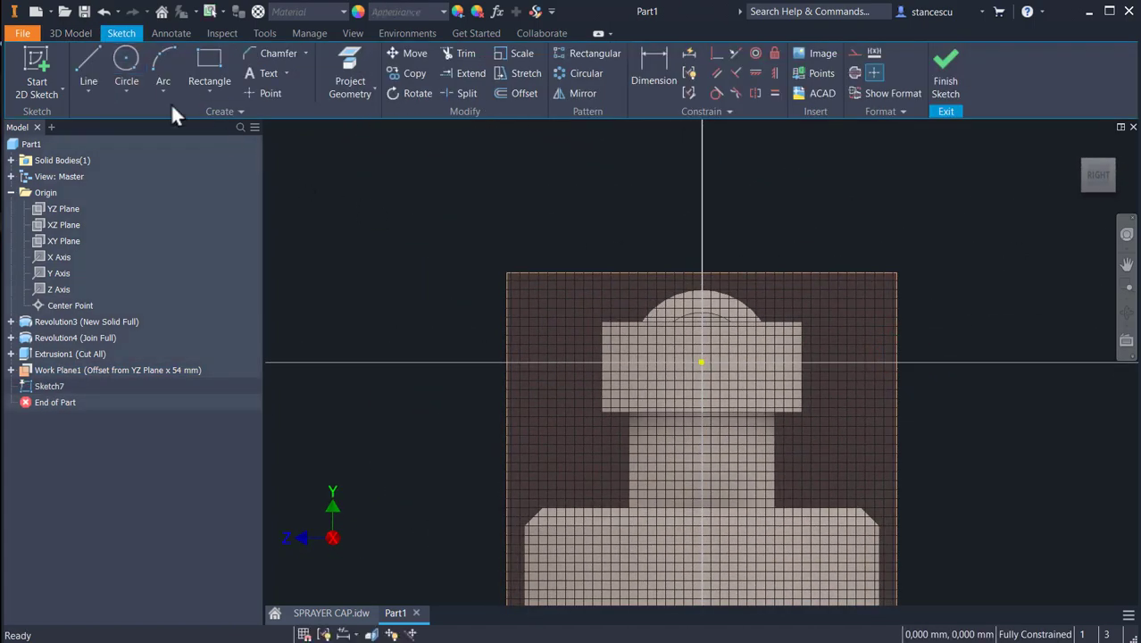
click(127, 59)
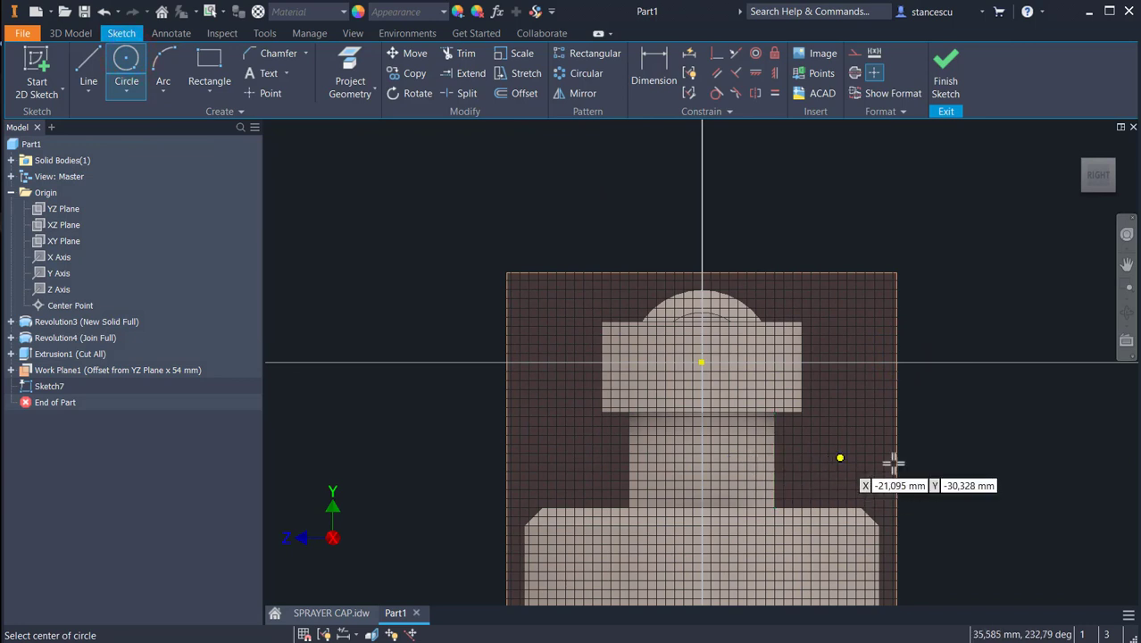
click(982, 500)
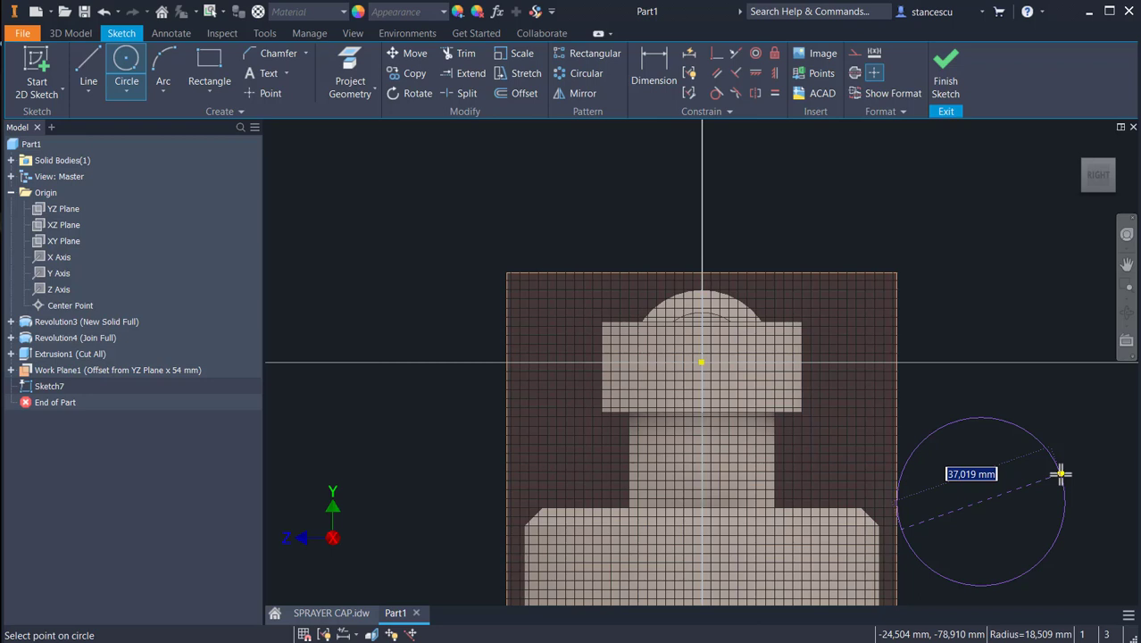
text(32)
key(Return)
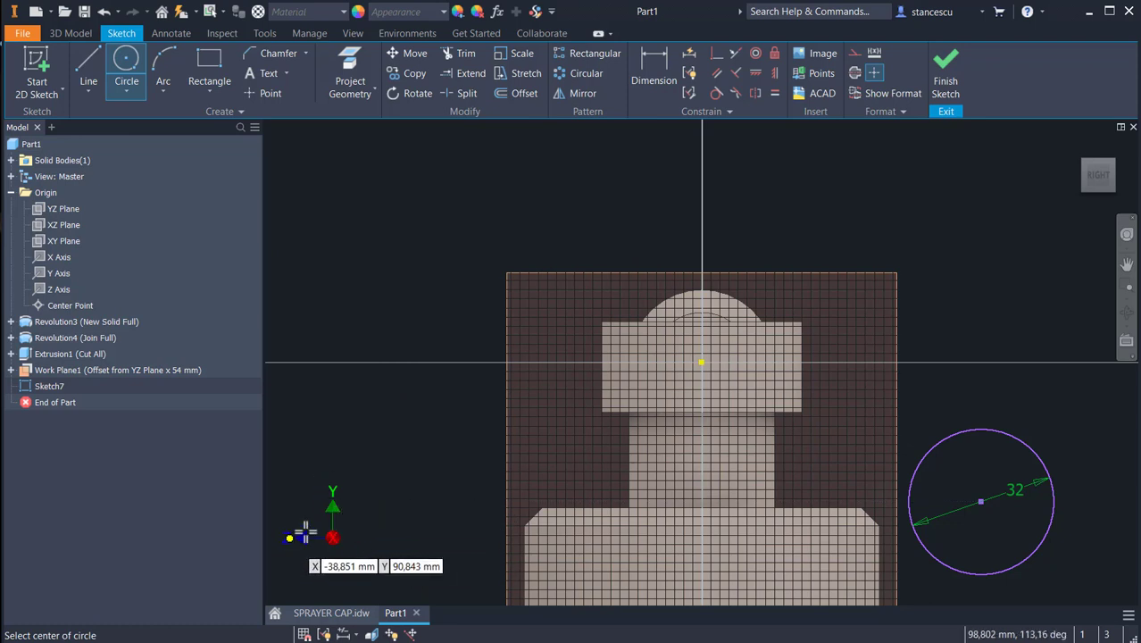
Align the circle's centre with the projected origin point using a Horizontal constraint, so it lies on the body's central axis
click(755, 74)
click(700, 364)
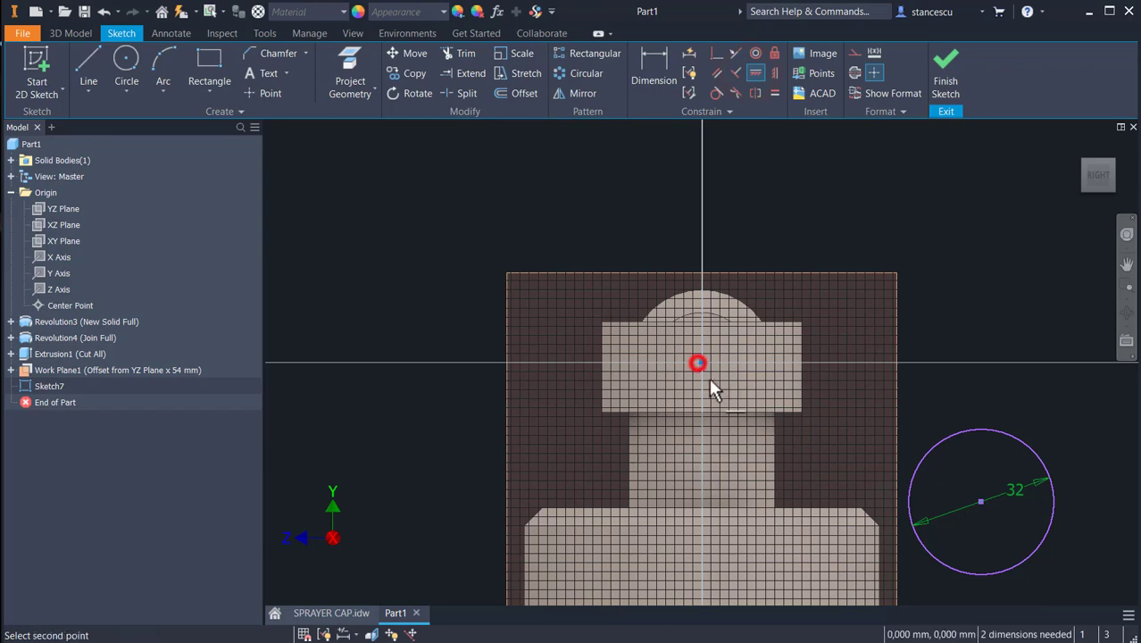
click(976, 504)
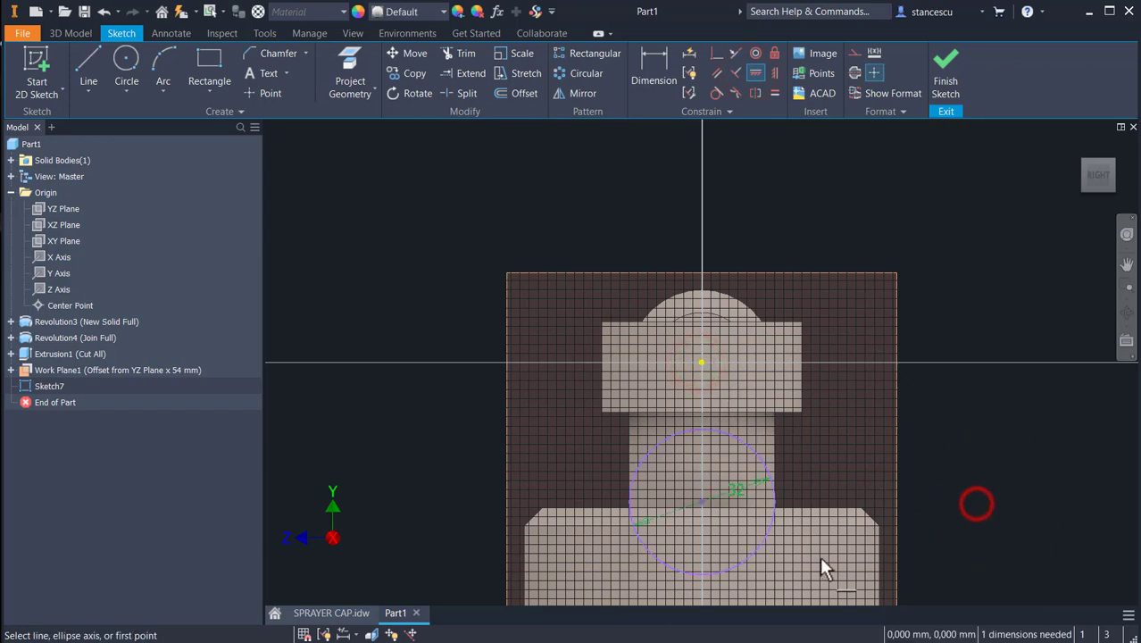
middle_drag(709, 465, 739, 342)
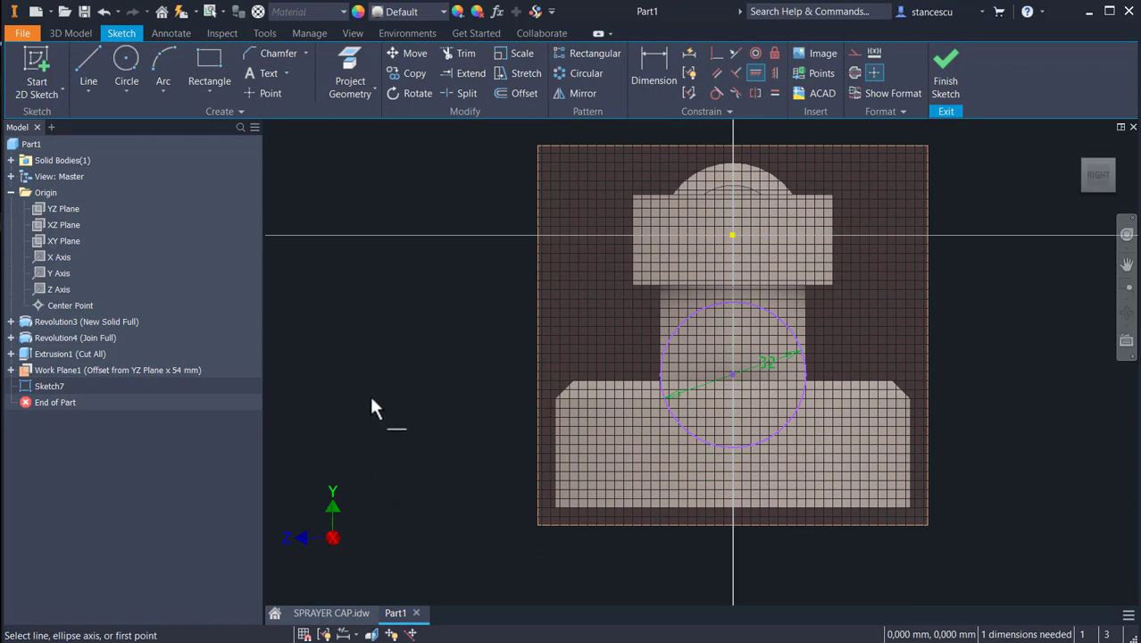
key(Escape)
Dimension the circle's centre 34 mm above the bottom edge of the base
click(645, 67)
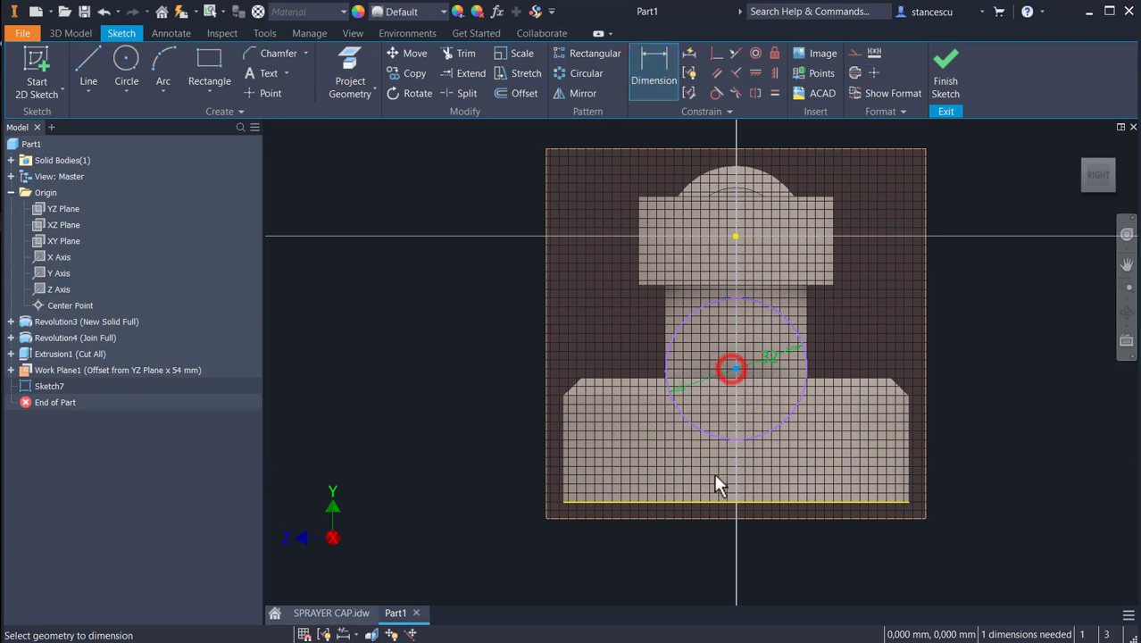
click(712, 502)
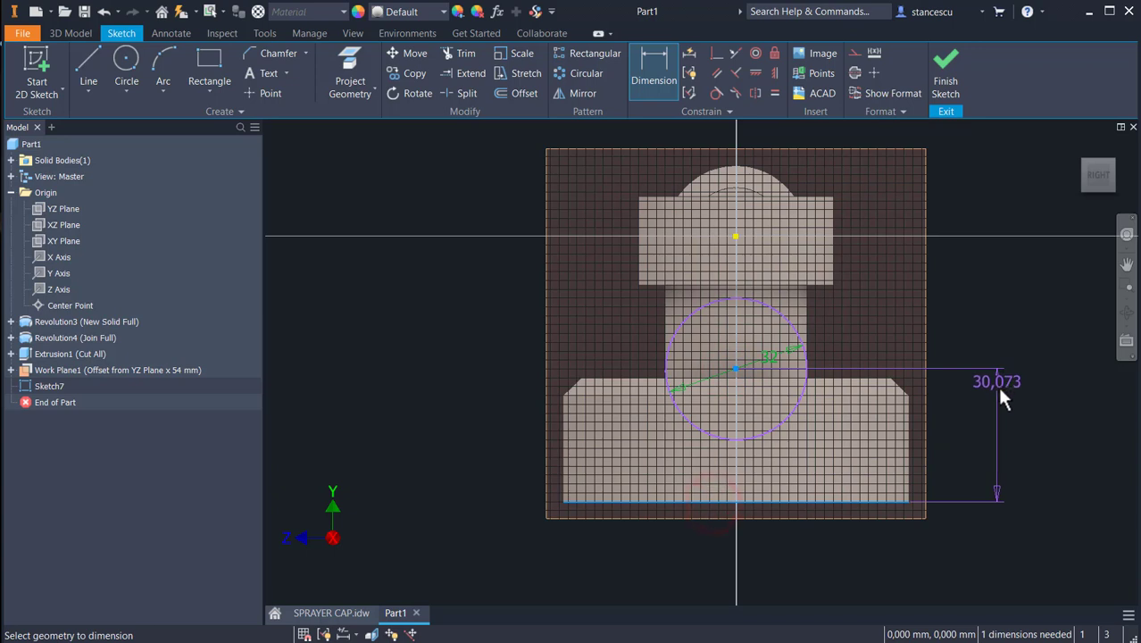
click(993, 412)
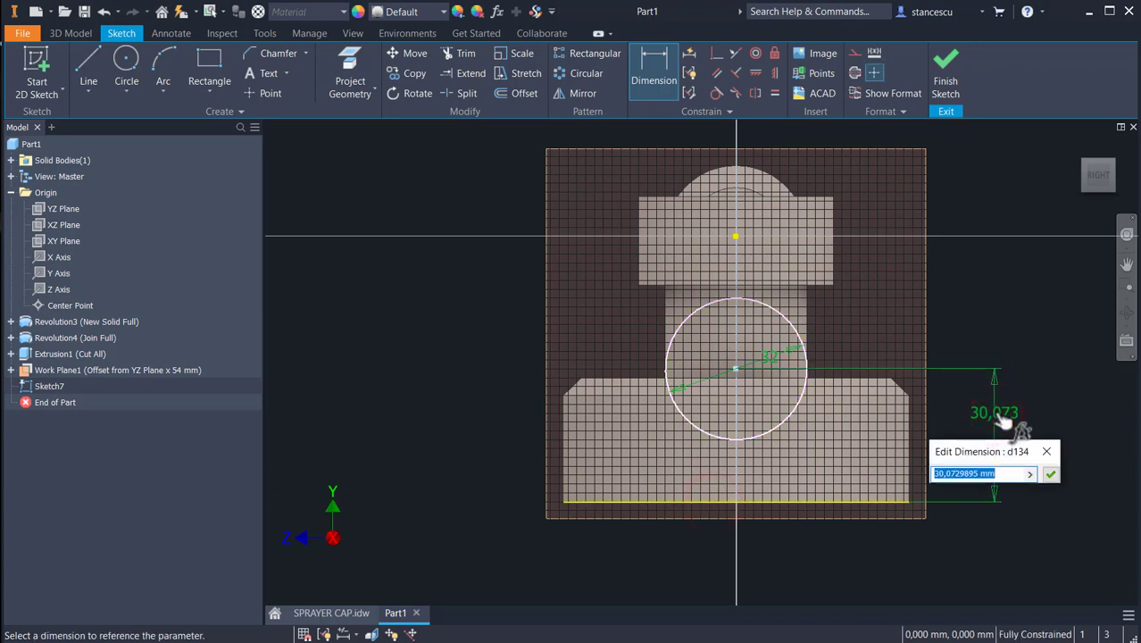
text(34)
key(Return)
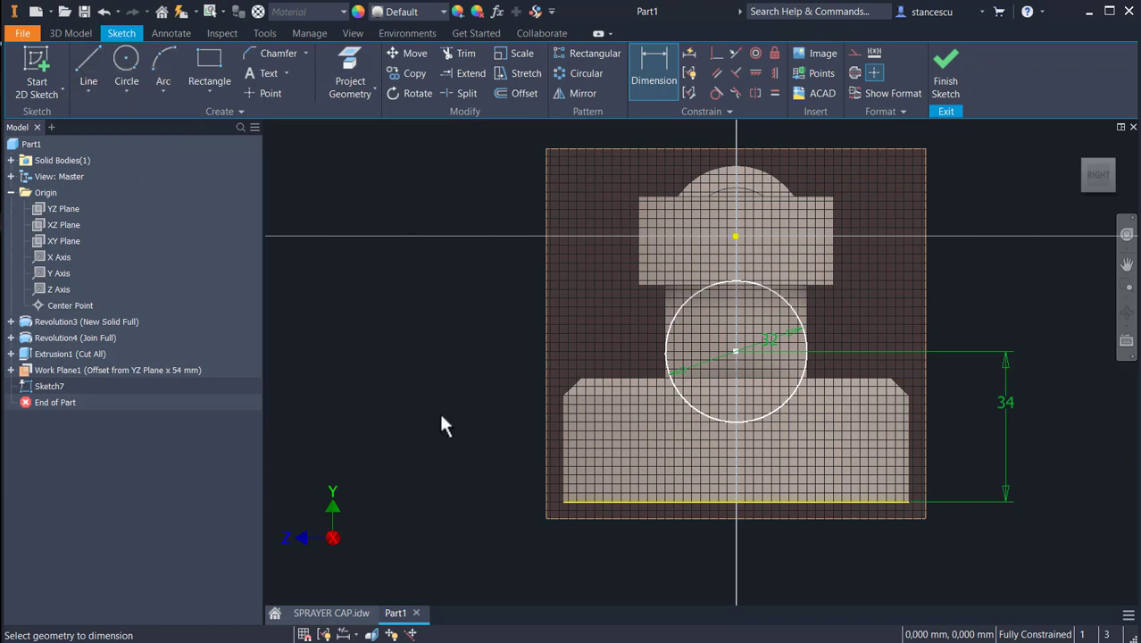
Sketch a line about 33 mm long beside the body, parallel to the base's bottom edge, and select it
click(92, 77)
click(359, 209)
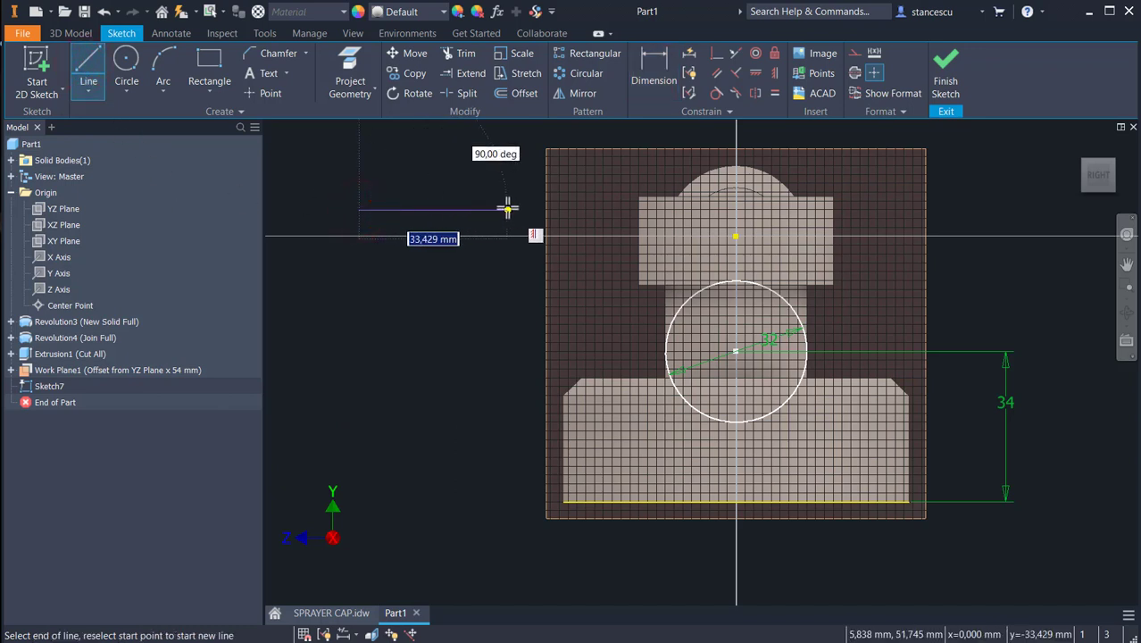
click(506, 210)
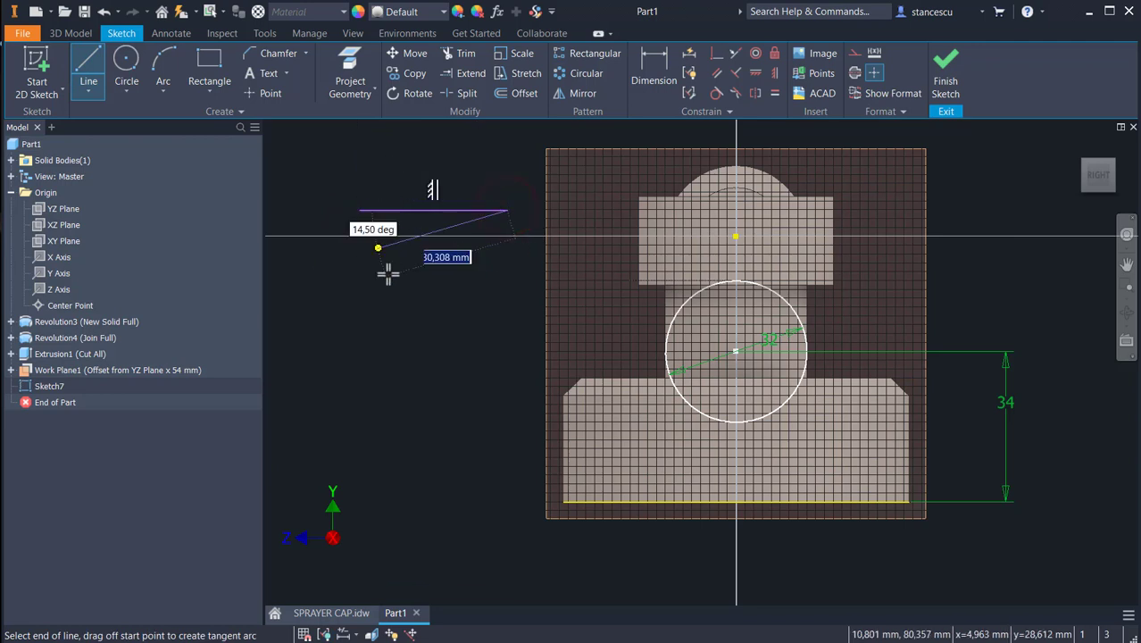
key(Escape)
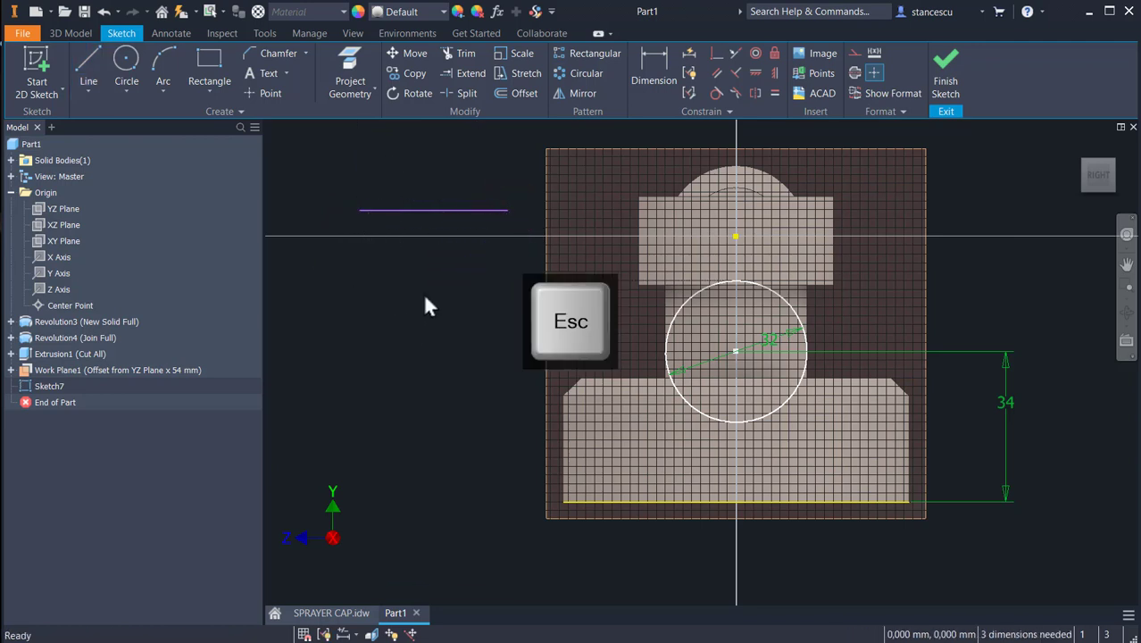
click(444, 208)
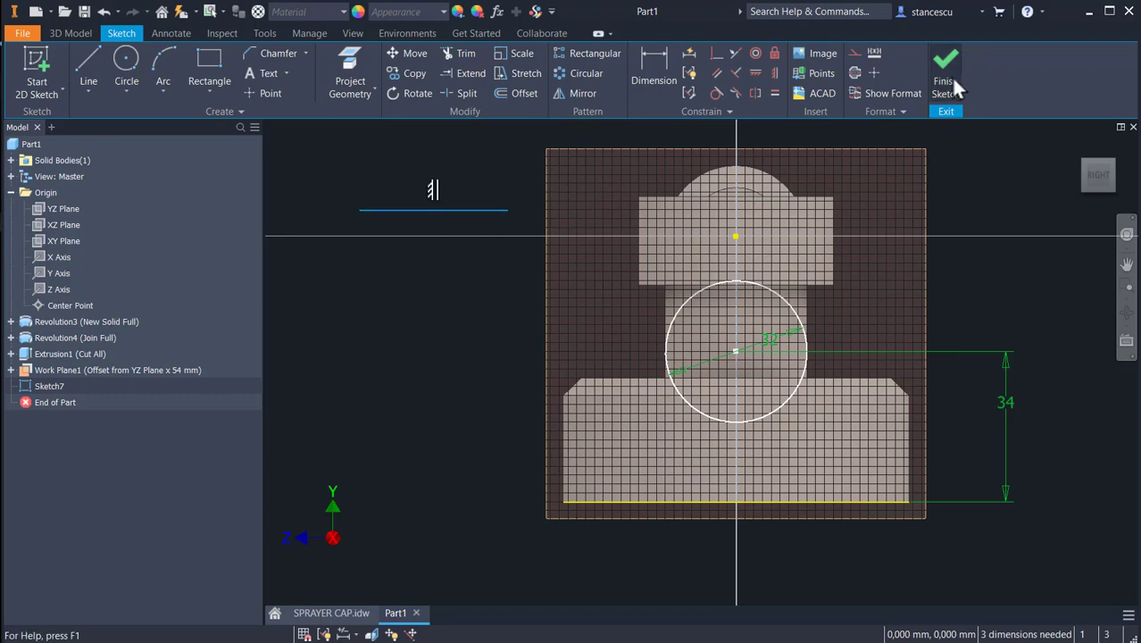
Finish the sketch, extrude the 32 mm circle To Next as a join with the body, and hide the offset work plane
click(953, 80)
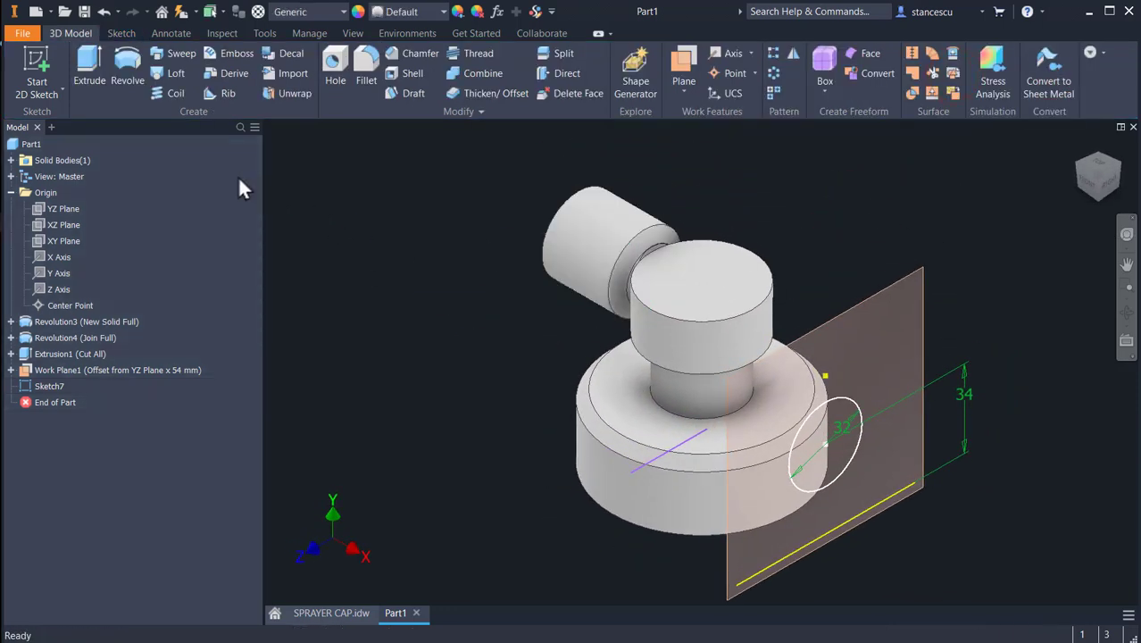
click(86, 75)
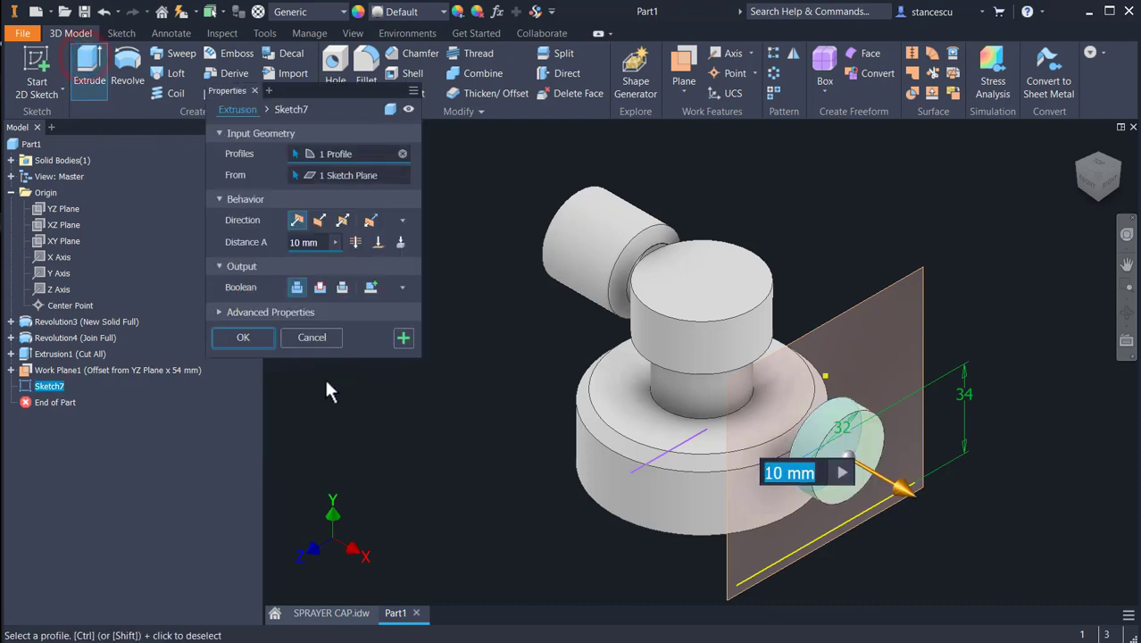
click(400, 242)
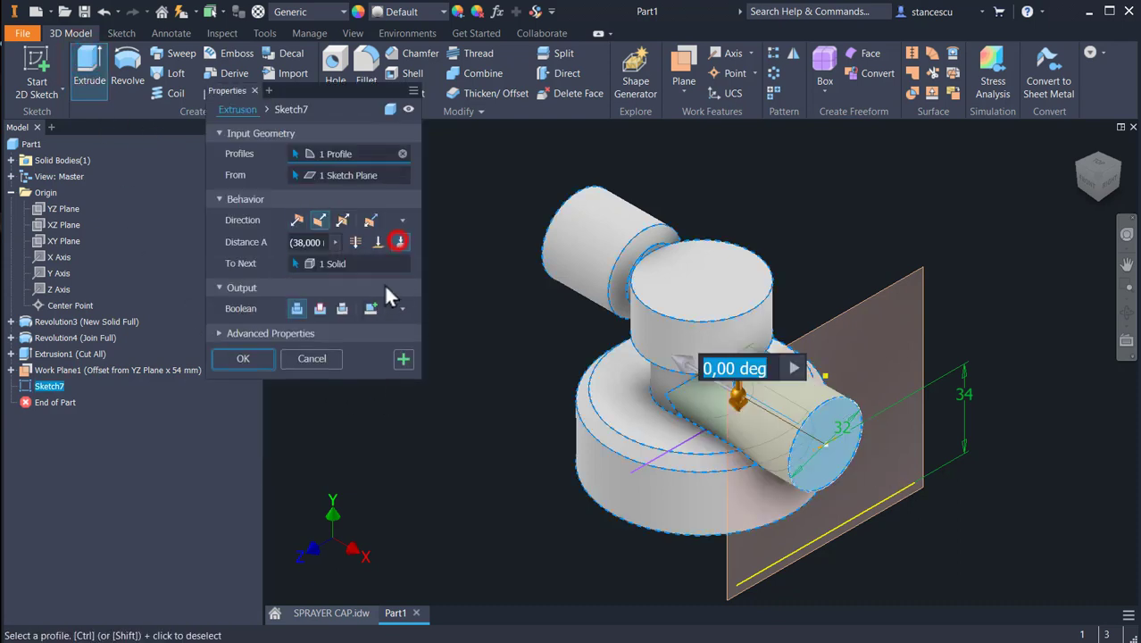
click(239, 358)
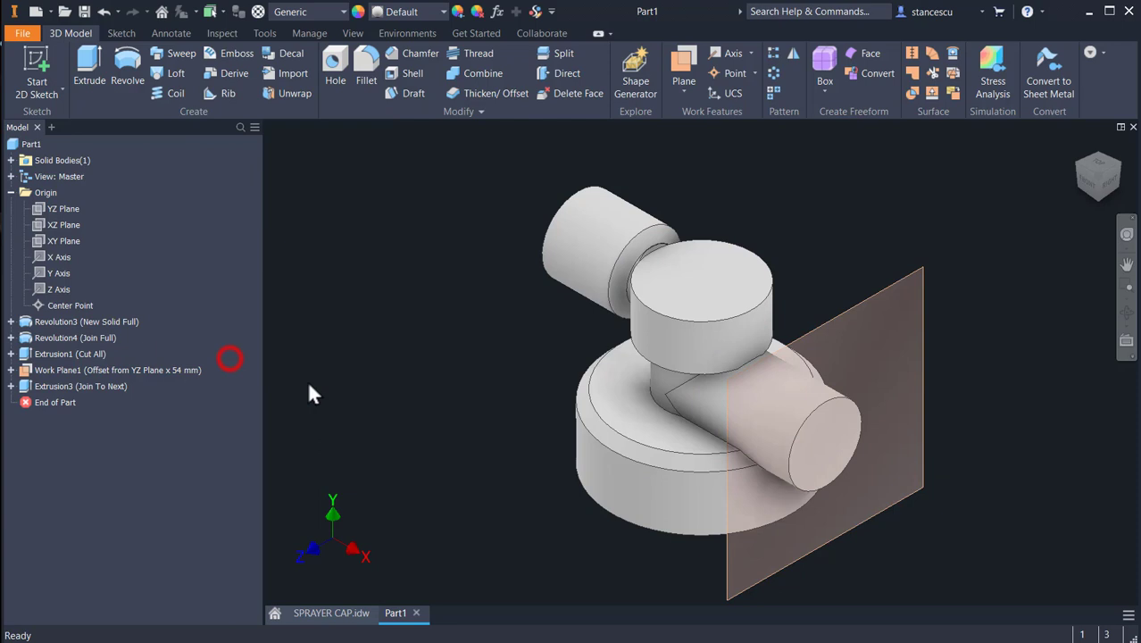
right_click(908, 277)
click(940, 293)
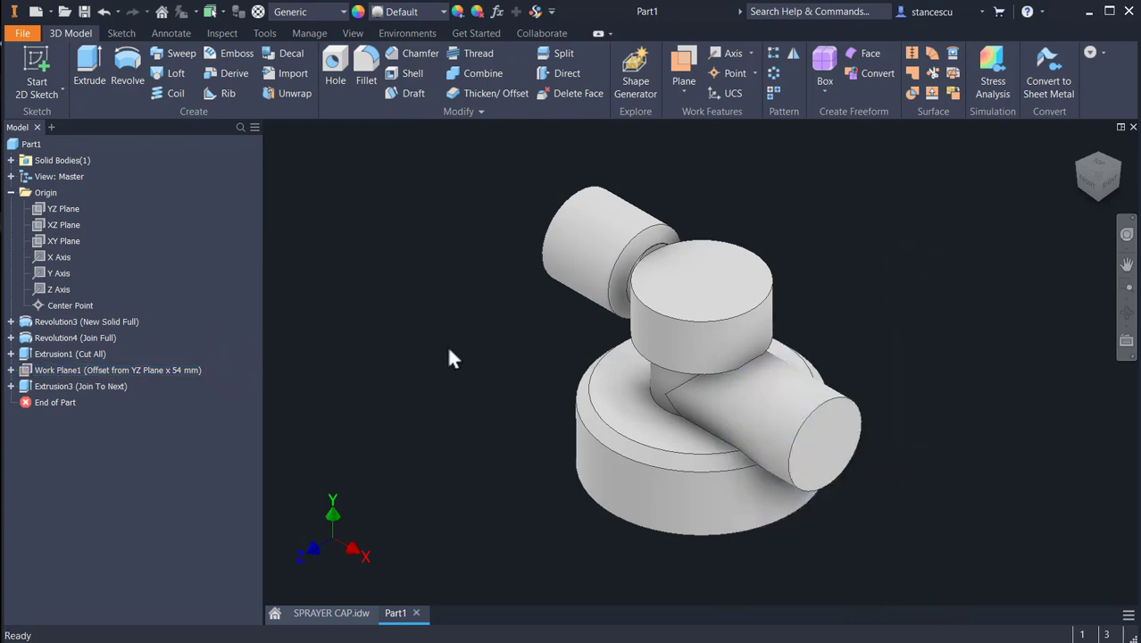
Switch to the sprayer cap drawing and examine the depth, diameter, thread and chamfer dimensions of the lower side boss's threaded hole
click(340, 616)
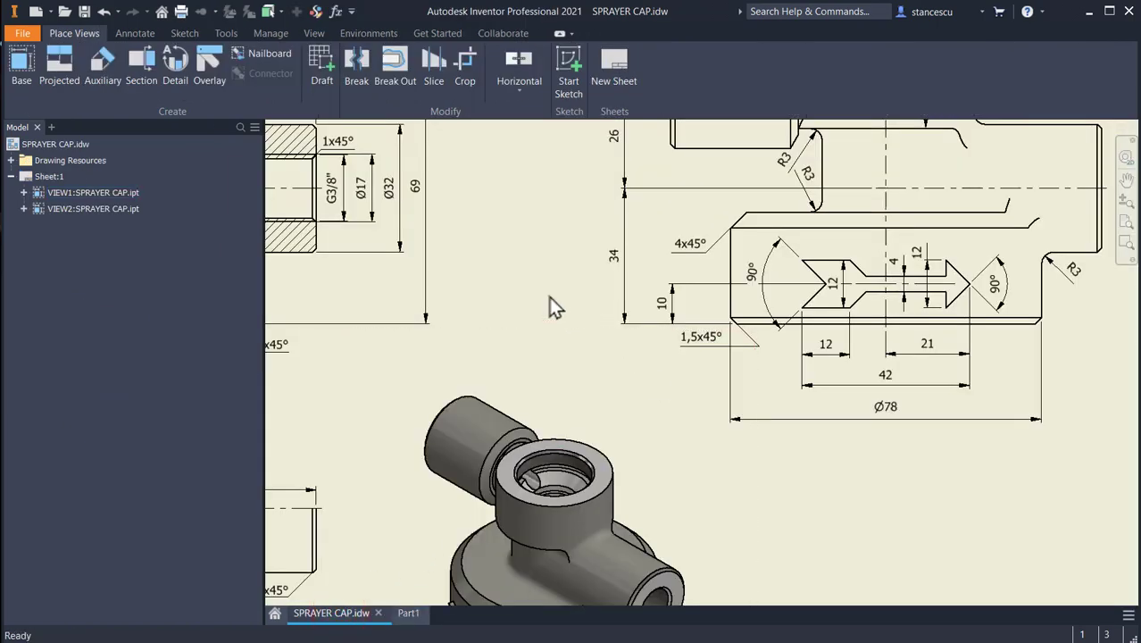
middle_drag(553, 305, 924, 525)
middle_drag(582, 371, 773, 326)
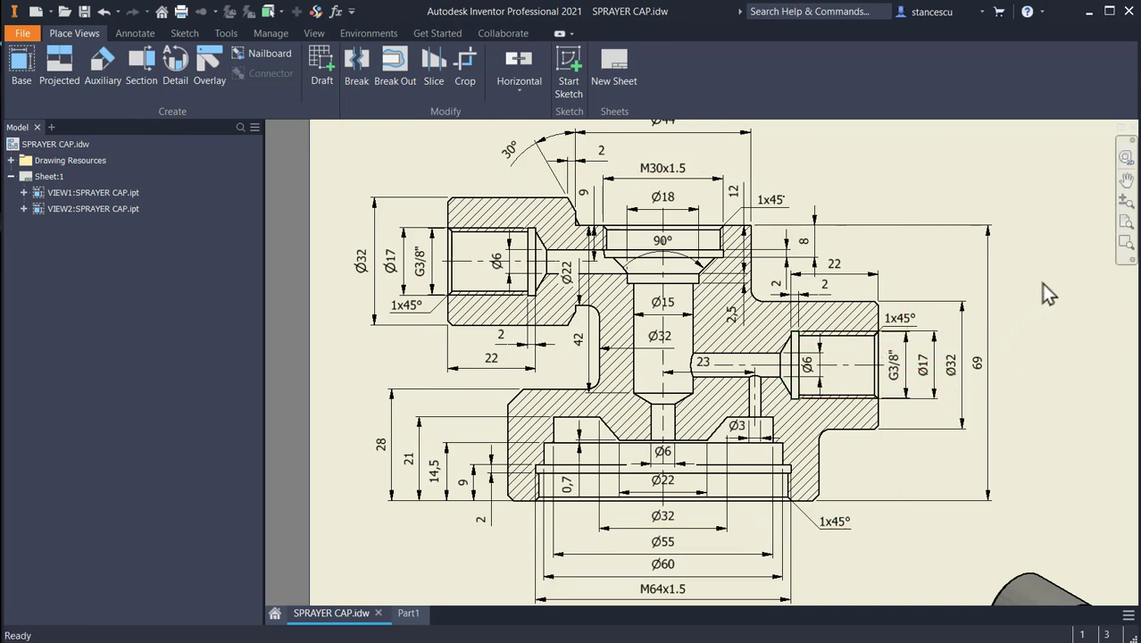
click(891, 380)
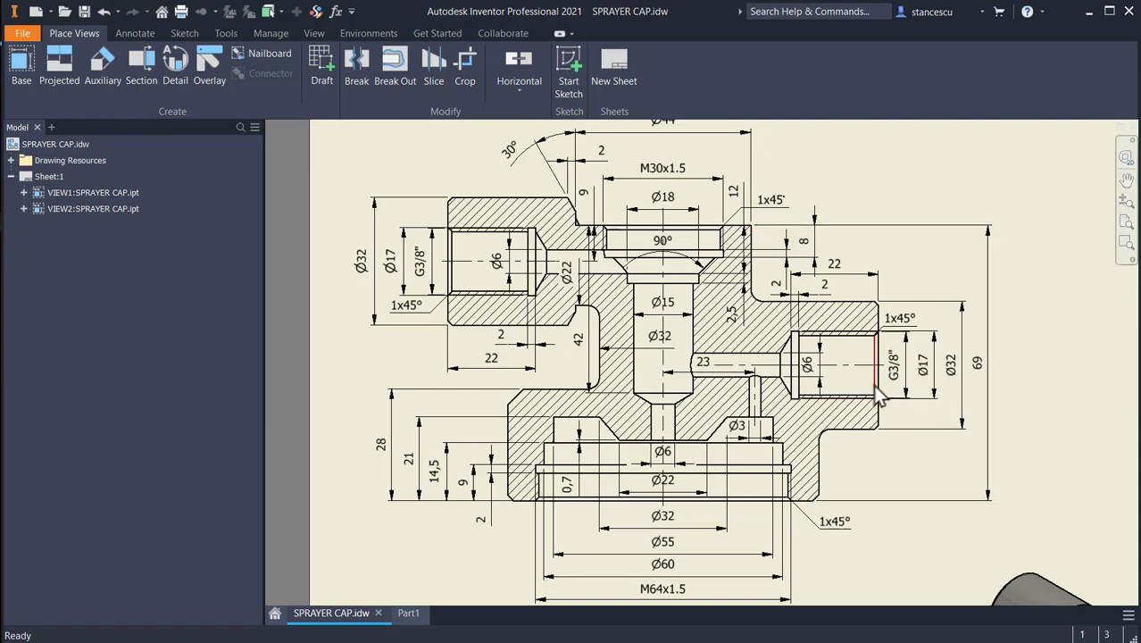
click(844, 278)
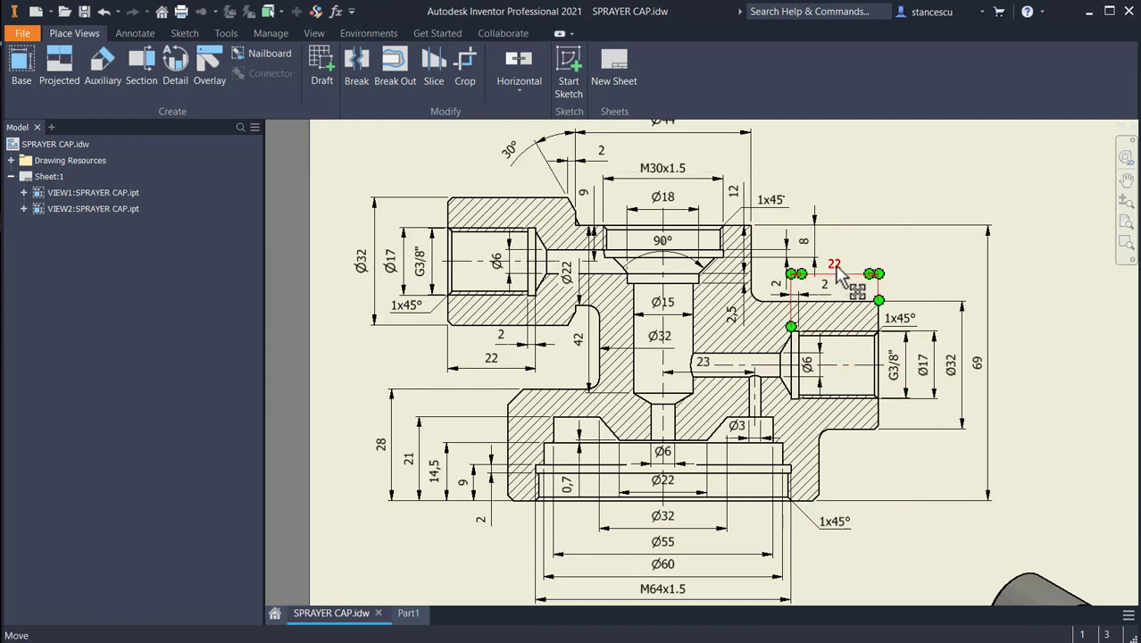
click(829, 294)
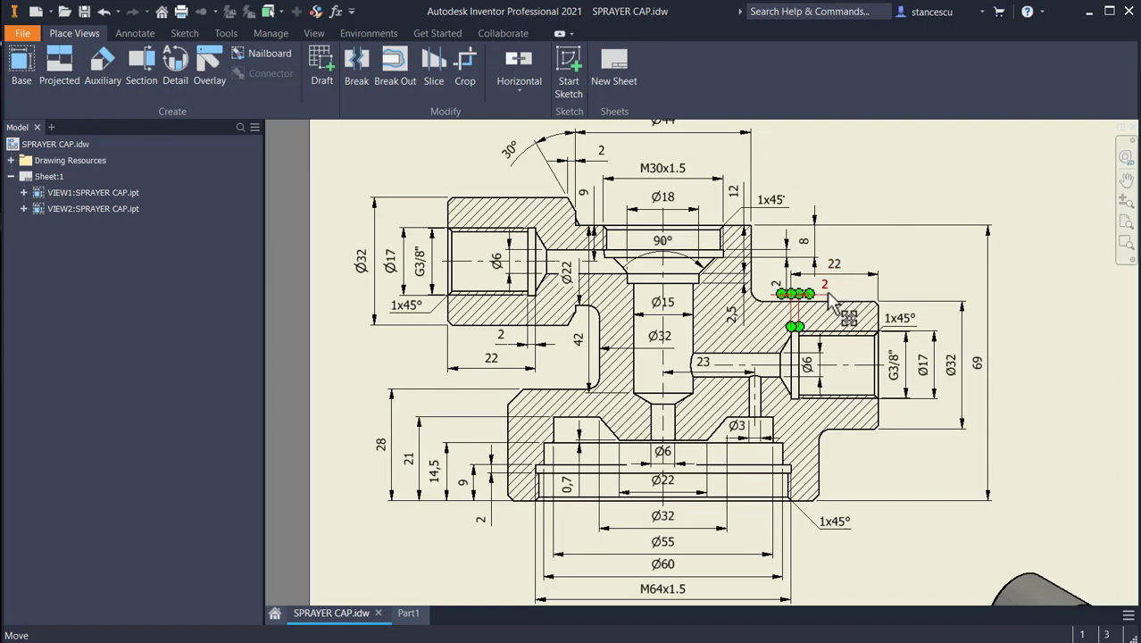
click(924, 371)
key(Escape)
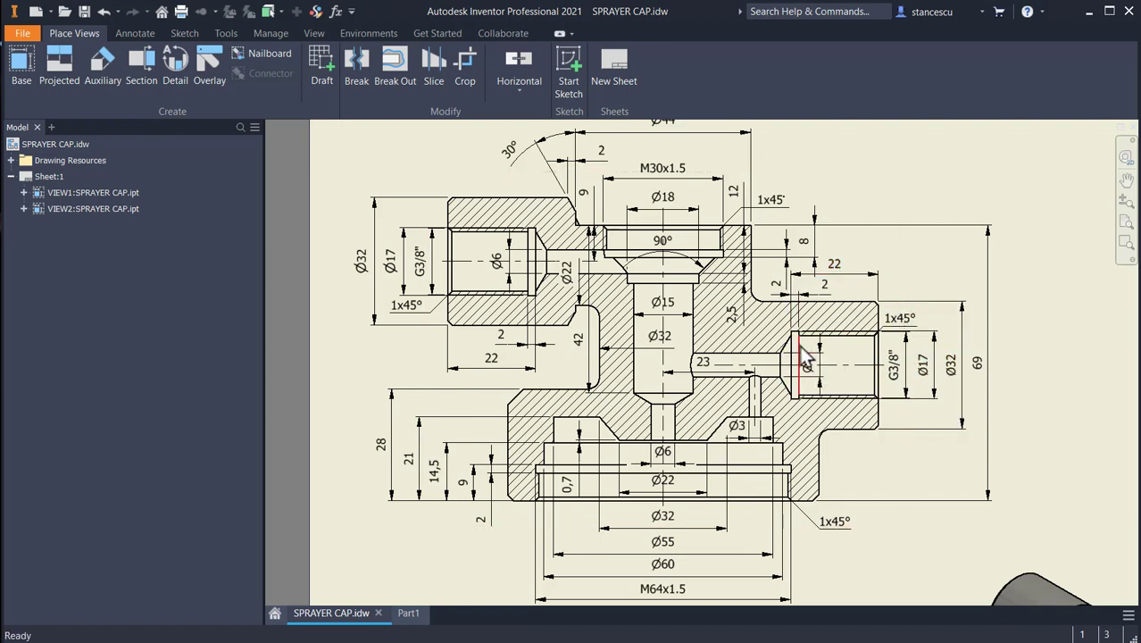
click(926, 374)
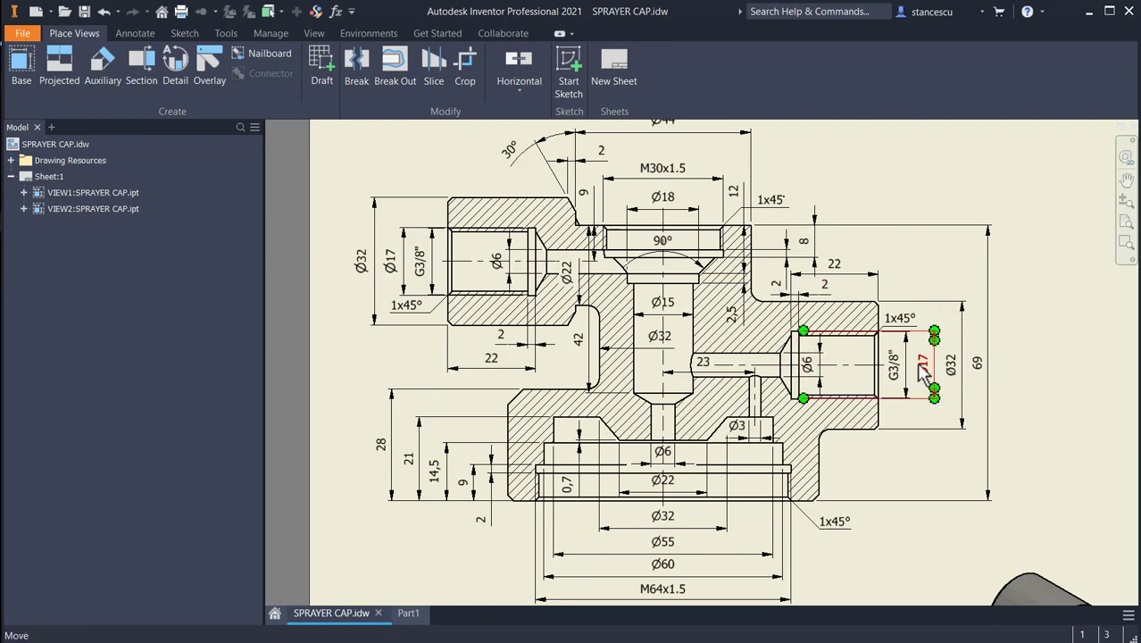
key(Escape)
click(880, 314)
key(Escape)
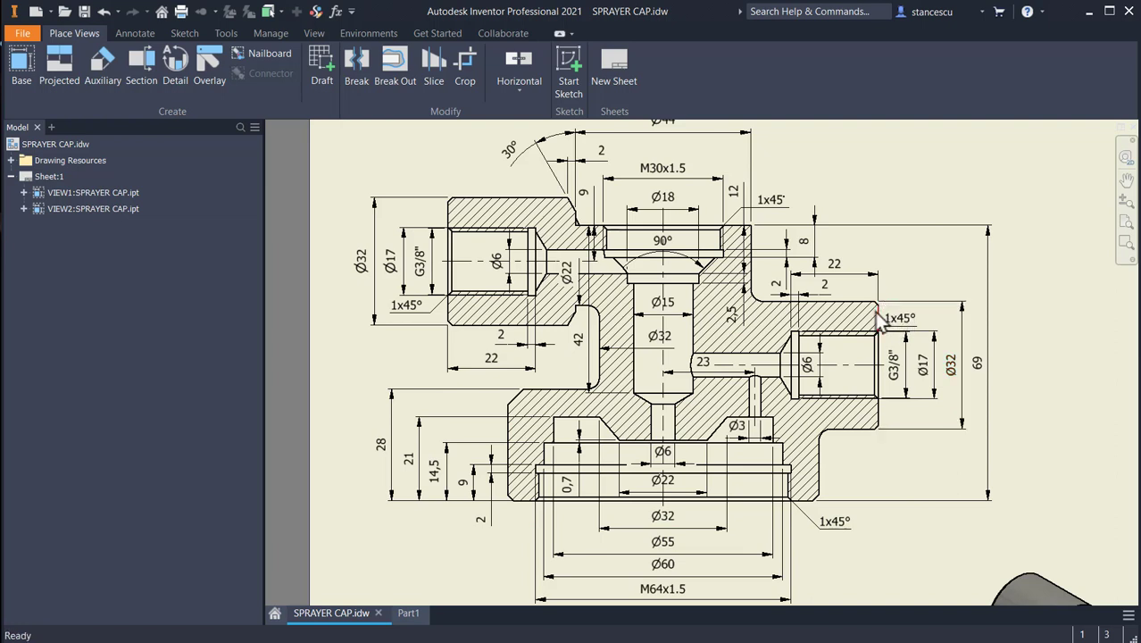
click(795, 327)
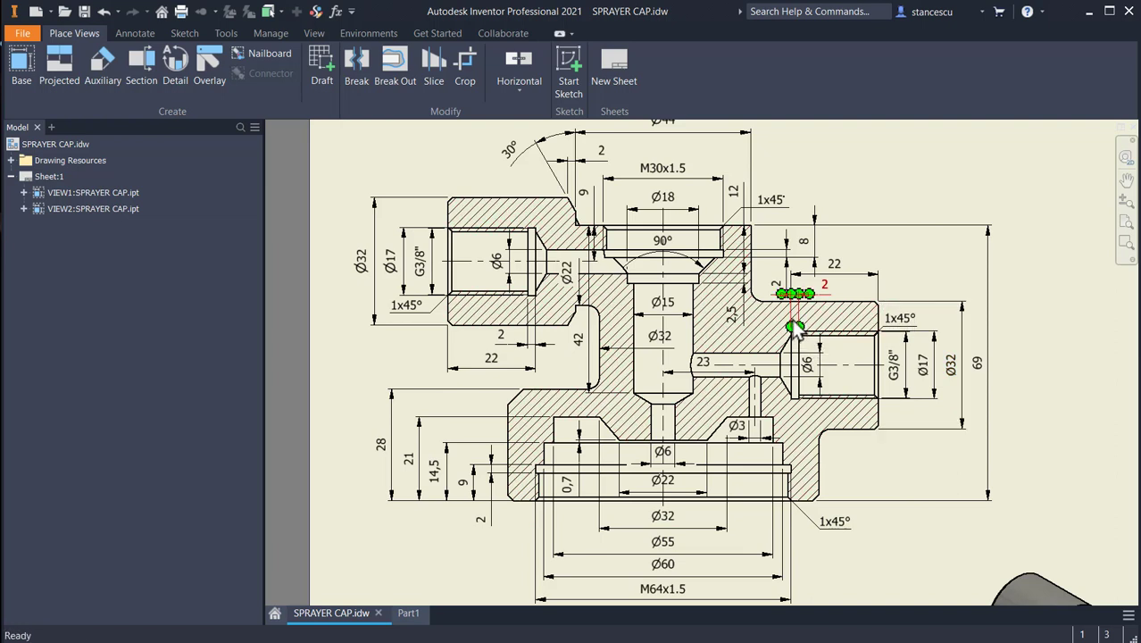
click(843, 400)
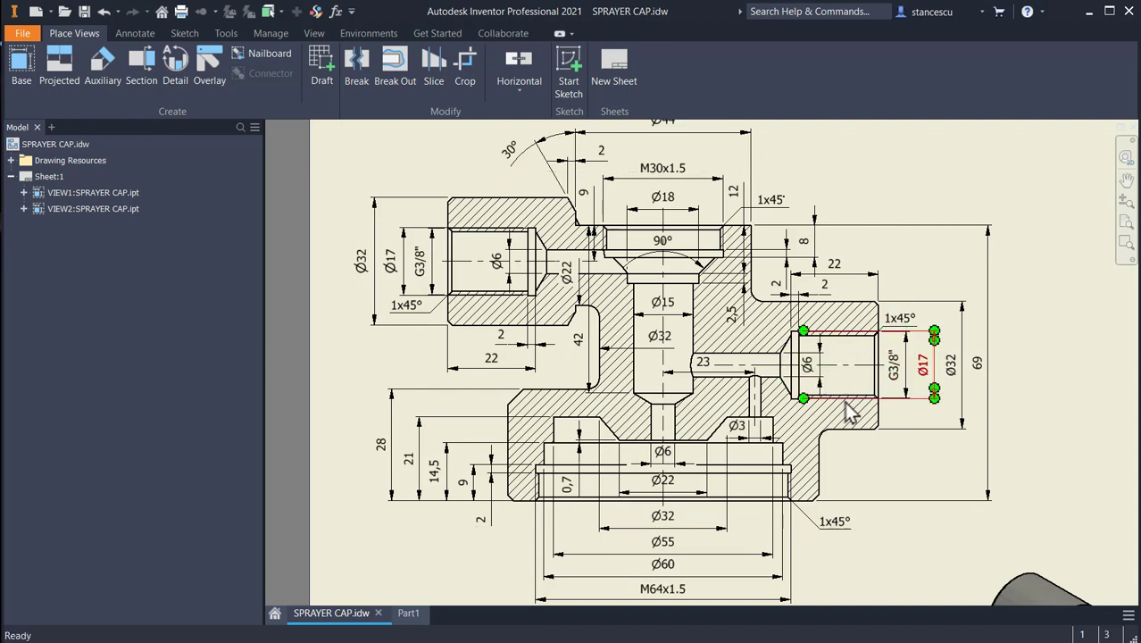
click(906, 393)
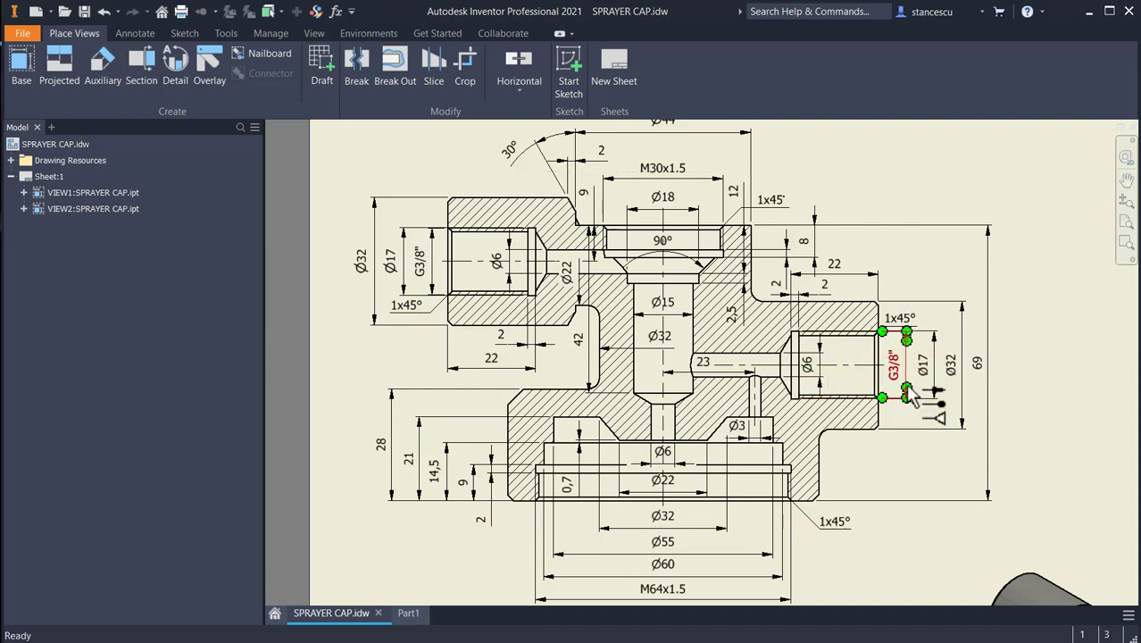
key(Escape)
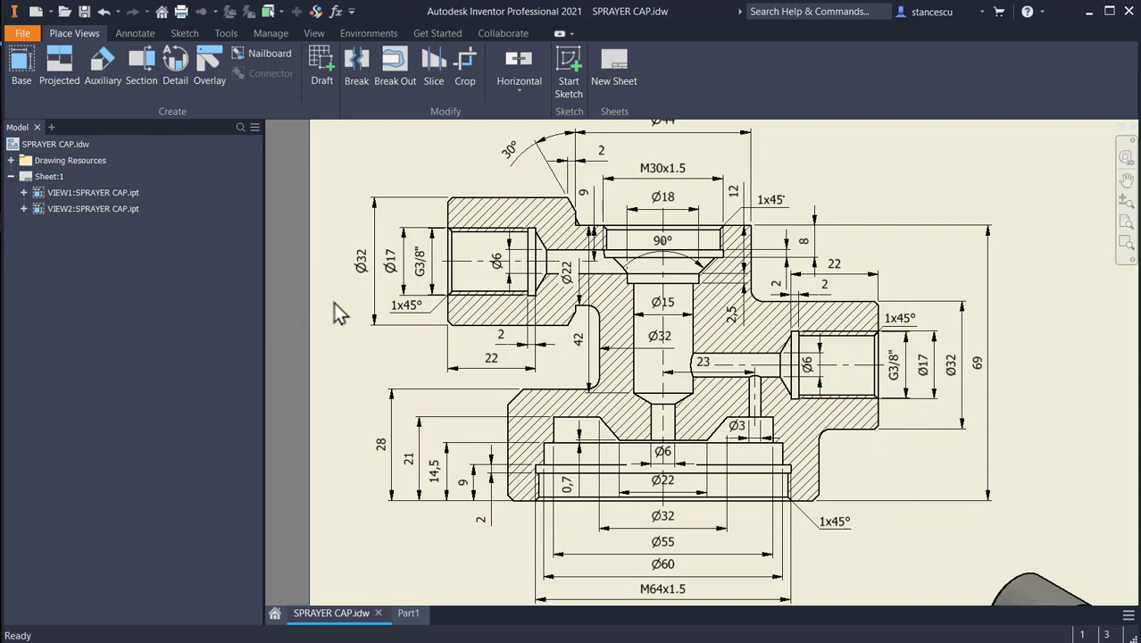
Examine the section view's dimensions for the upper side boss's threaded hole, the stepped base recess and the central bore
click(420, 266)
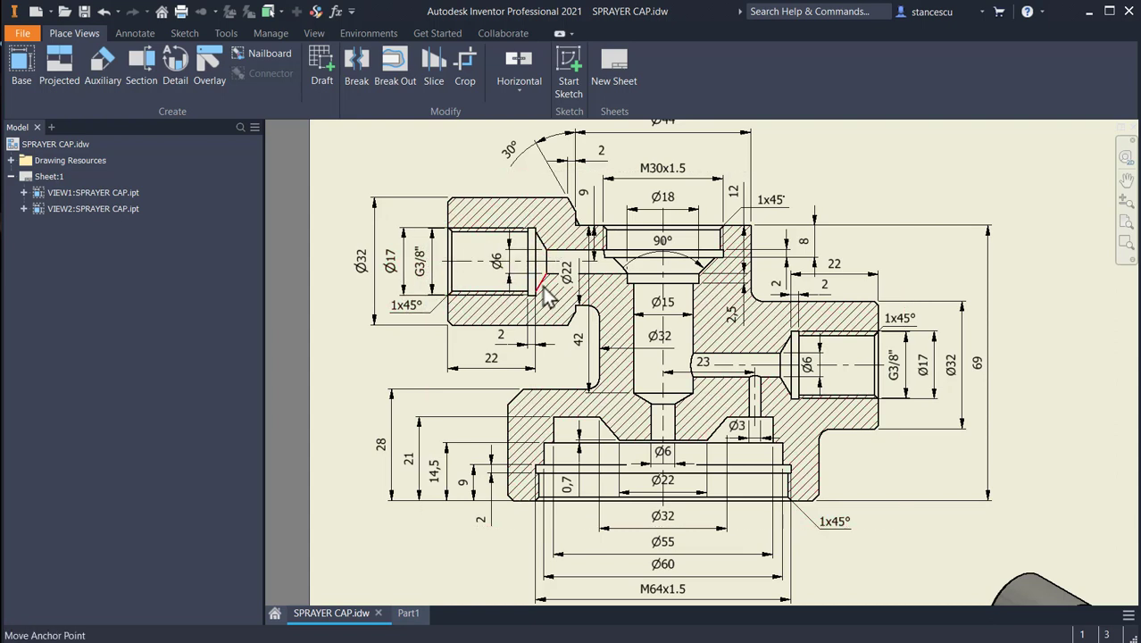
click(490, 366)
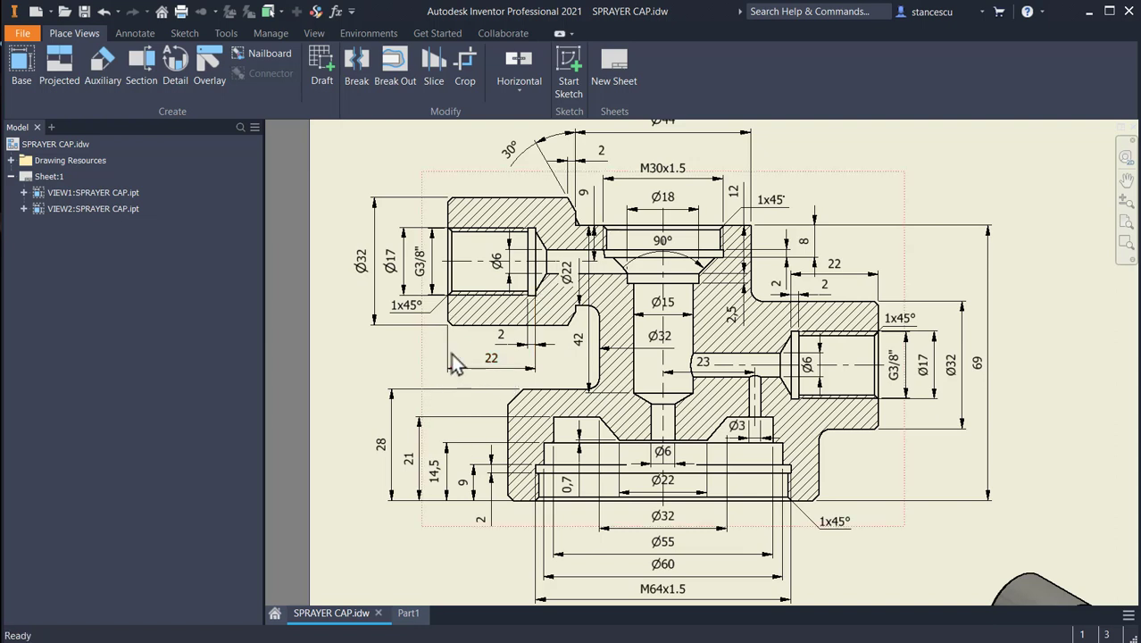
click(539, 262)
click(489, 290)
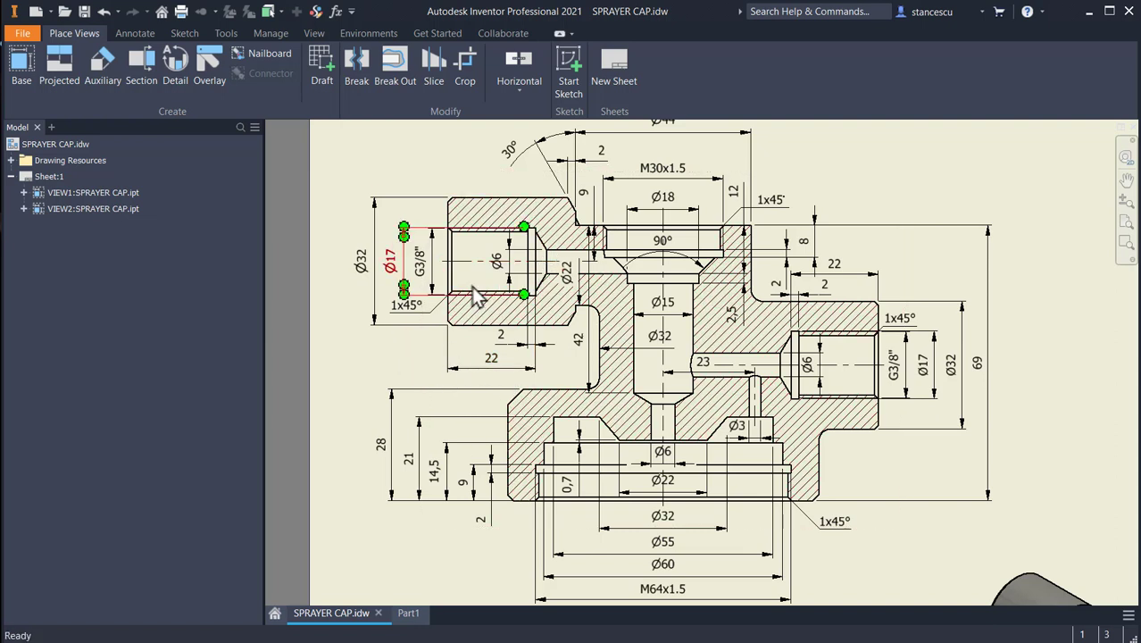
click(466, 248)
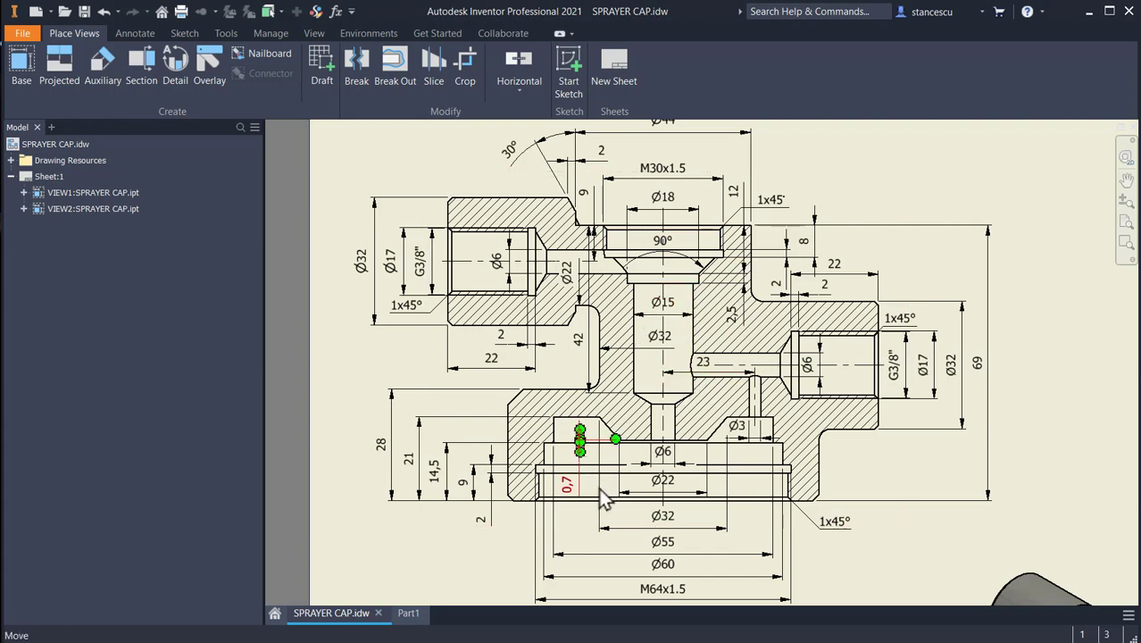
scroll(625, 393, down, 3)
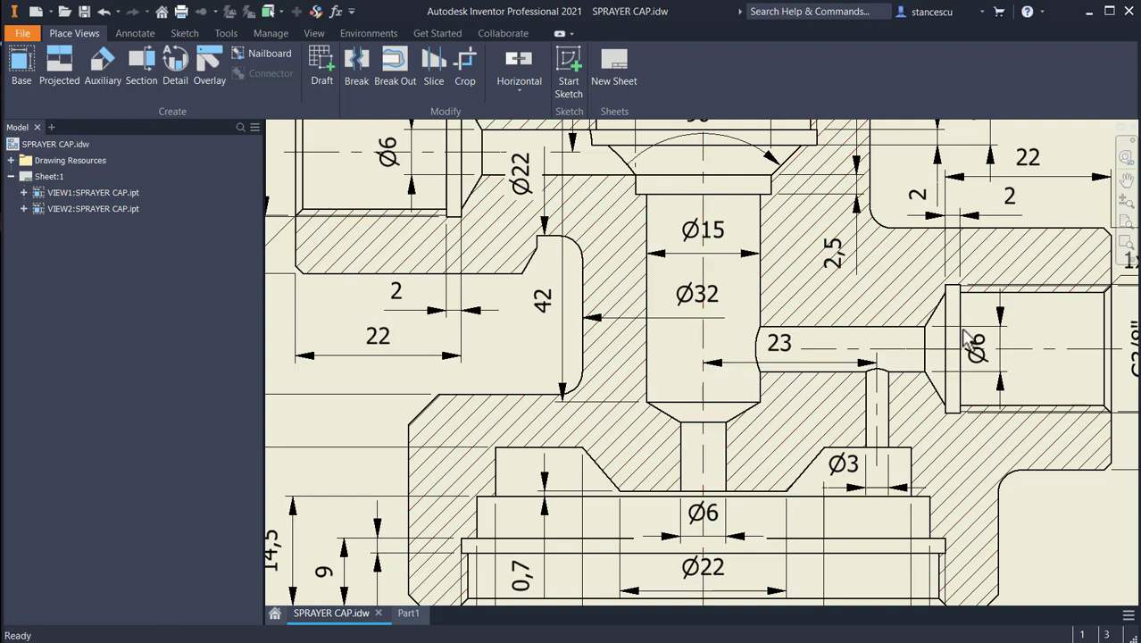
middle_drag(827, 432, 840, 314)
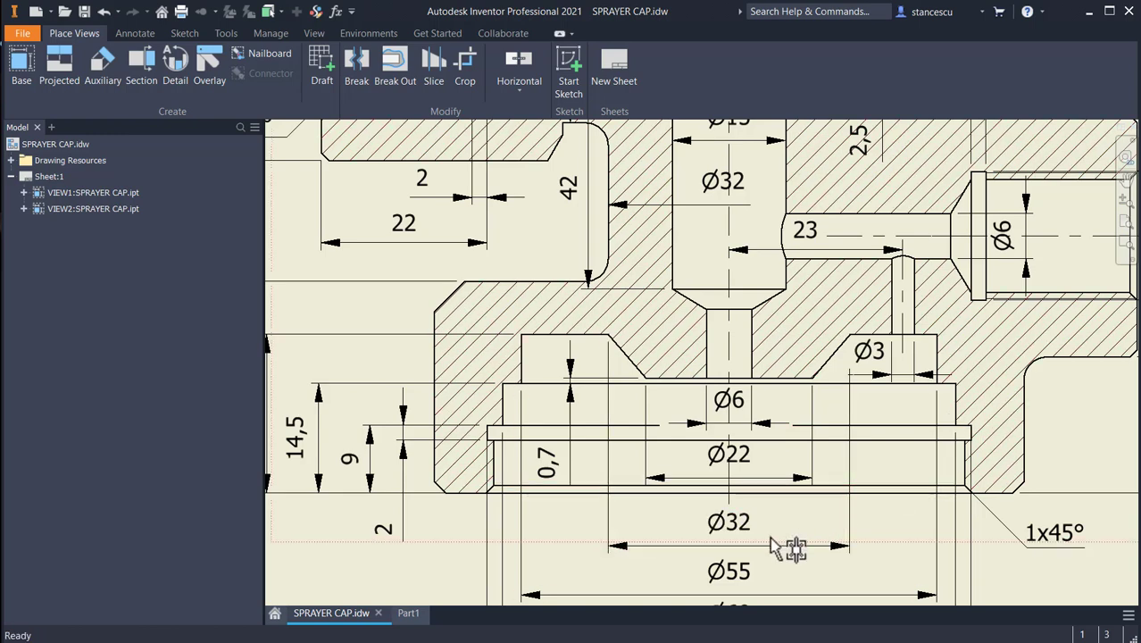
middle_drag(585, 474, 600, 337)
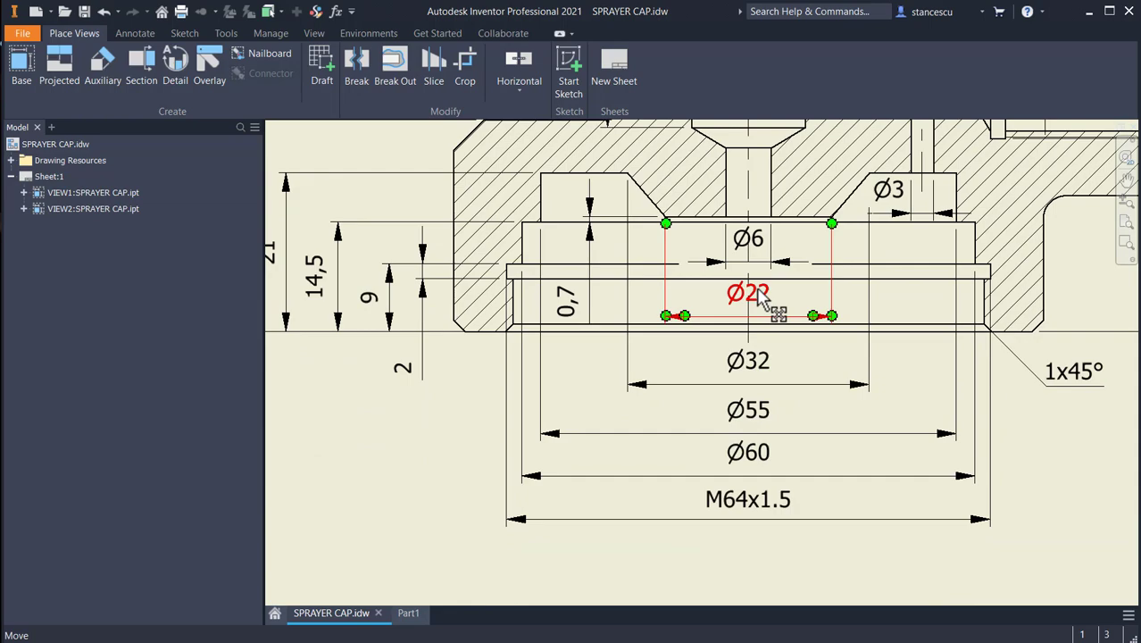
middle_drag(759, 299, 768, 520)
middle_drag(763, 178, 765, 495)
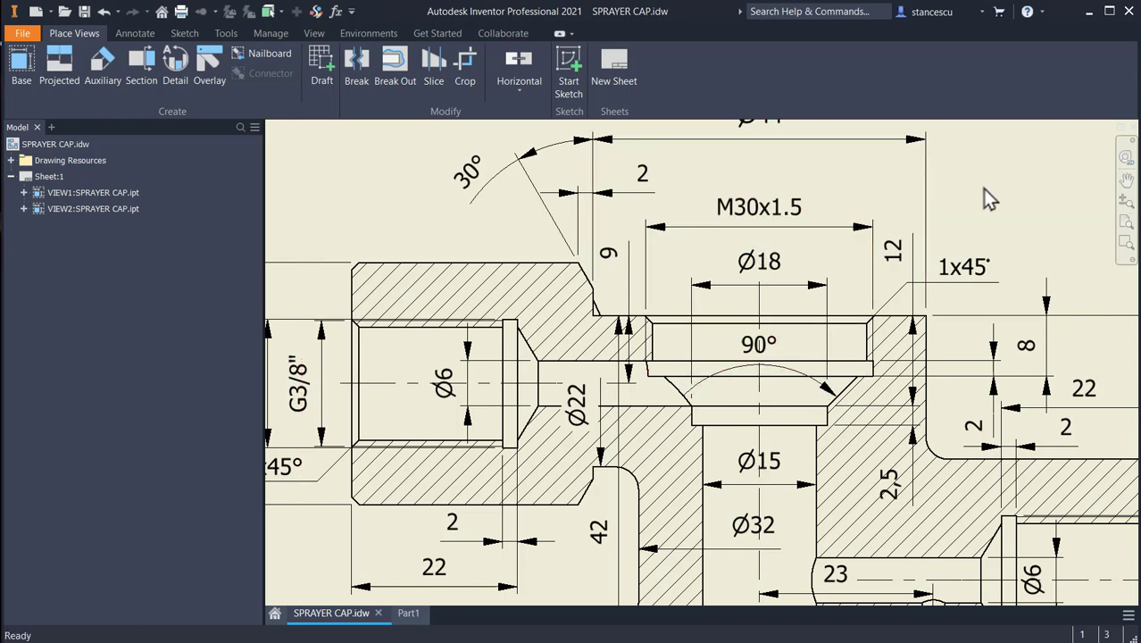
Return to the part and place a Hole on the lower side boss's end face, concentric with its circular edge
click(410, 614)
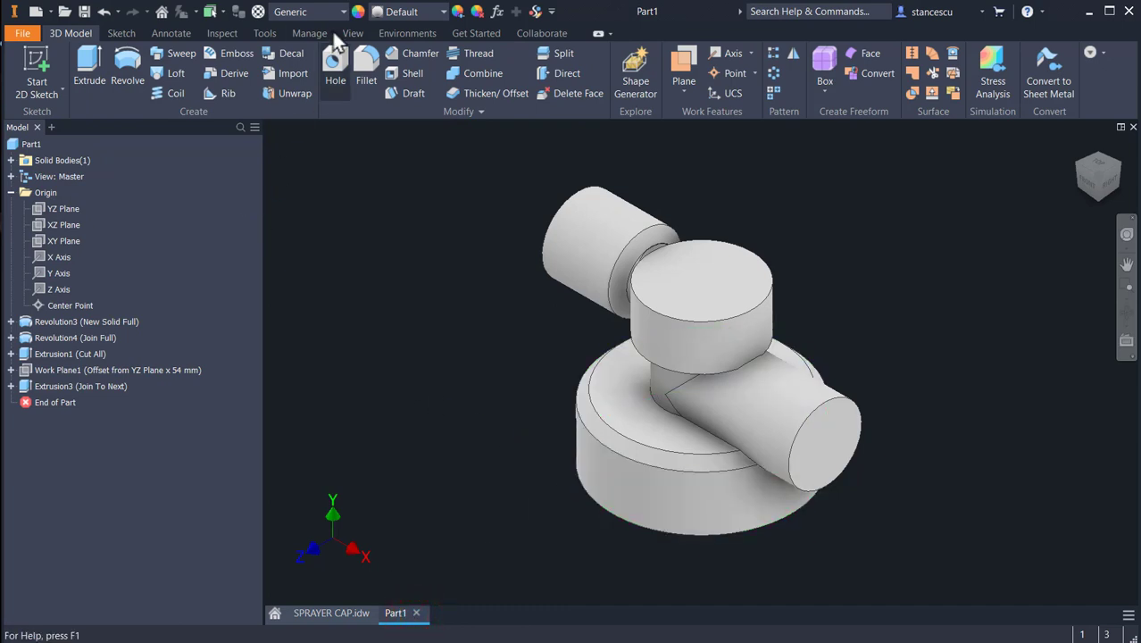
click(334, 61)
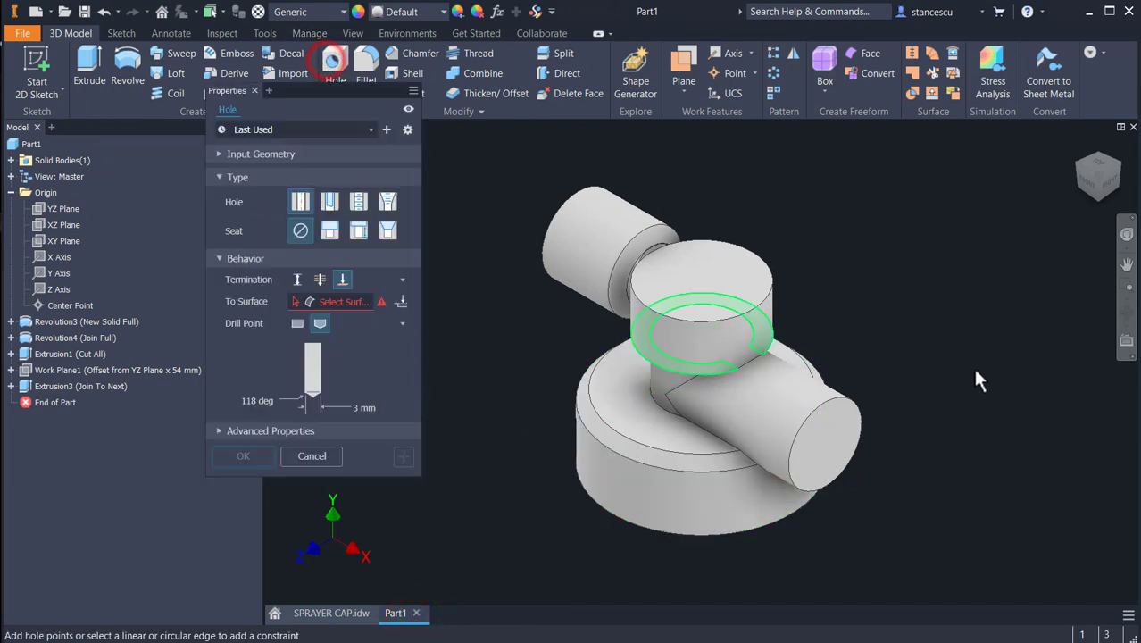
click(846, 453)
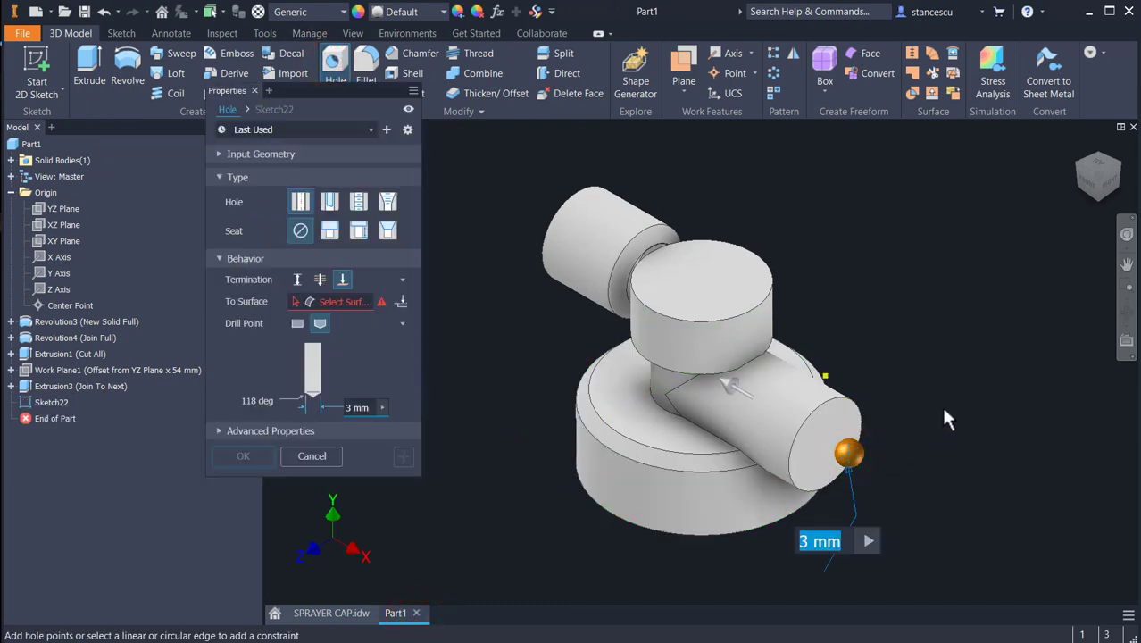
click(832, 406)
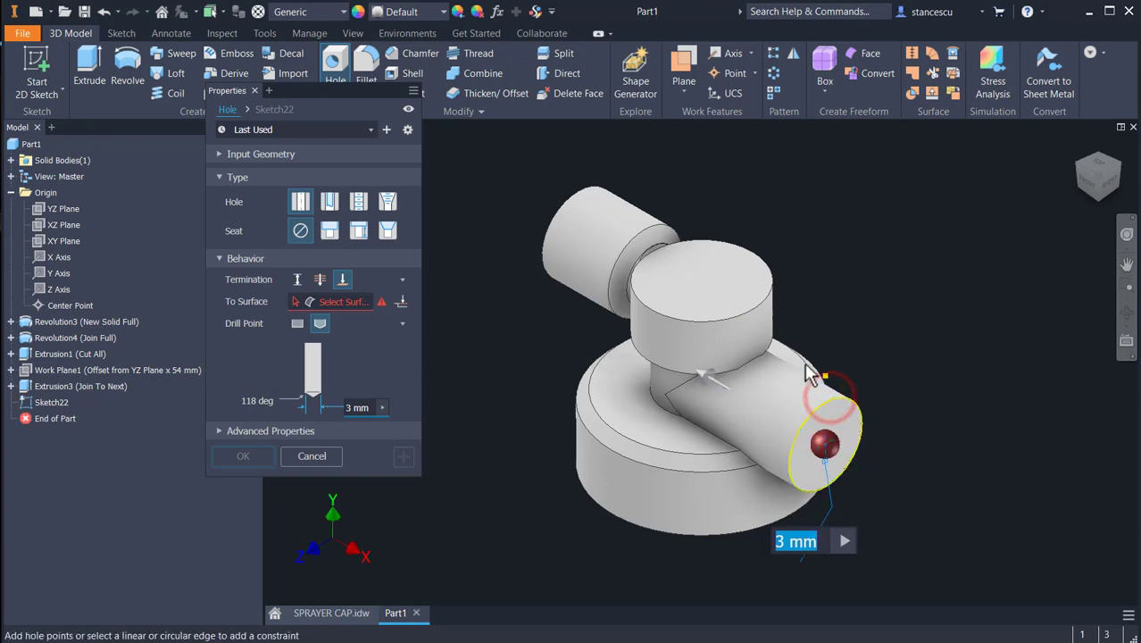
Make the hole tapped with ISO Pipe Threads, size 16,662, designation G 3/8
click(357, 202)
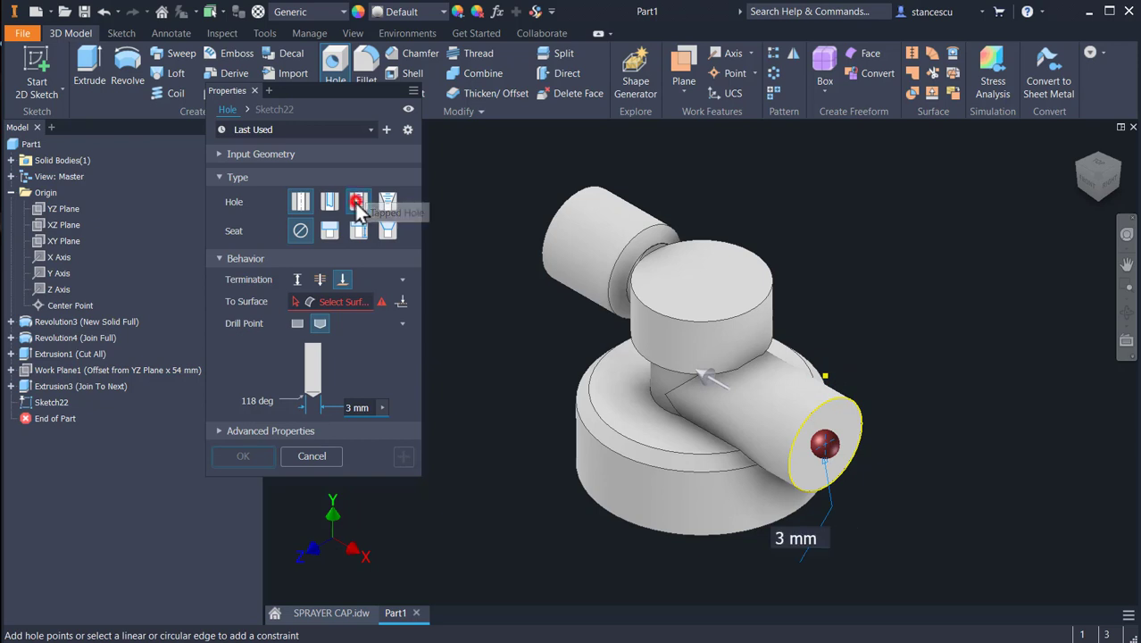
click(350, 278)
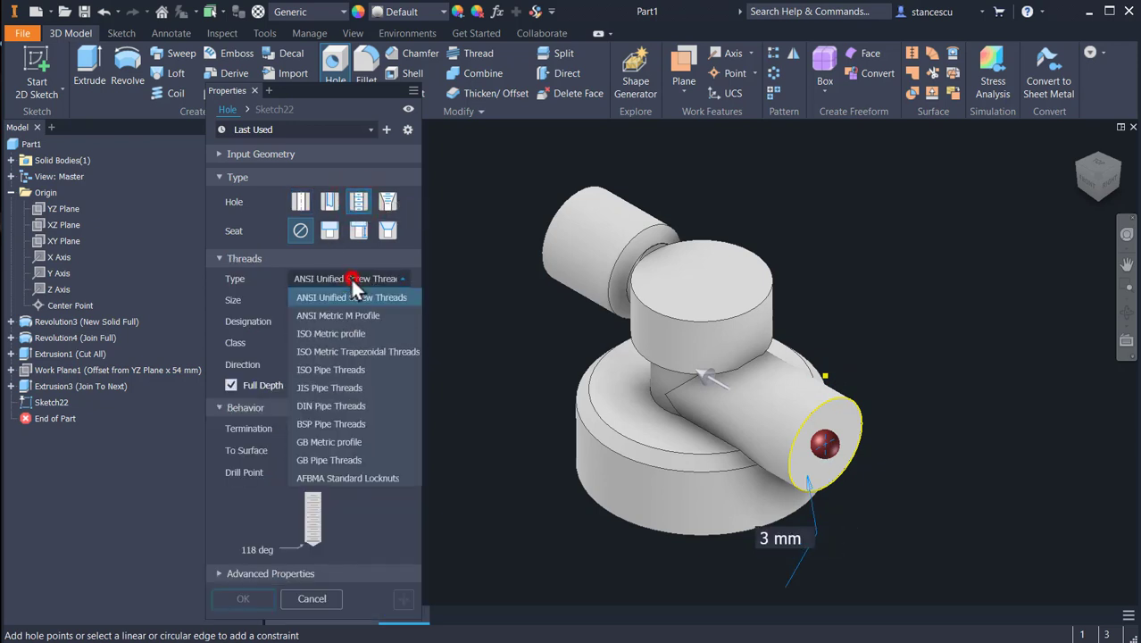
click(346, 369)
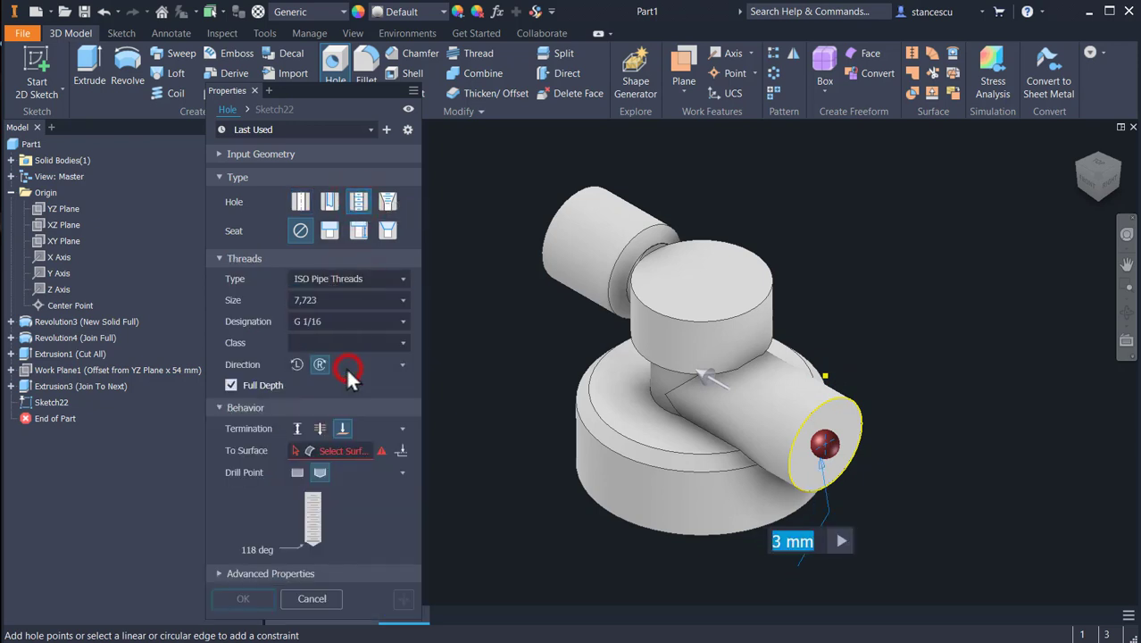
click(372, 300)
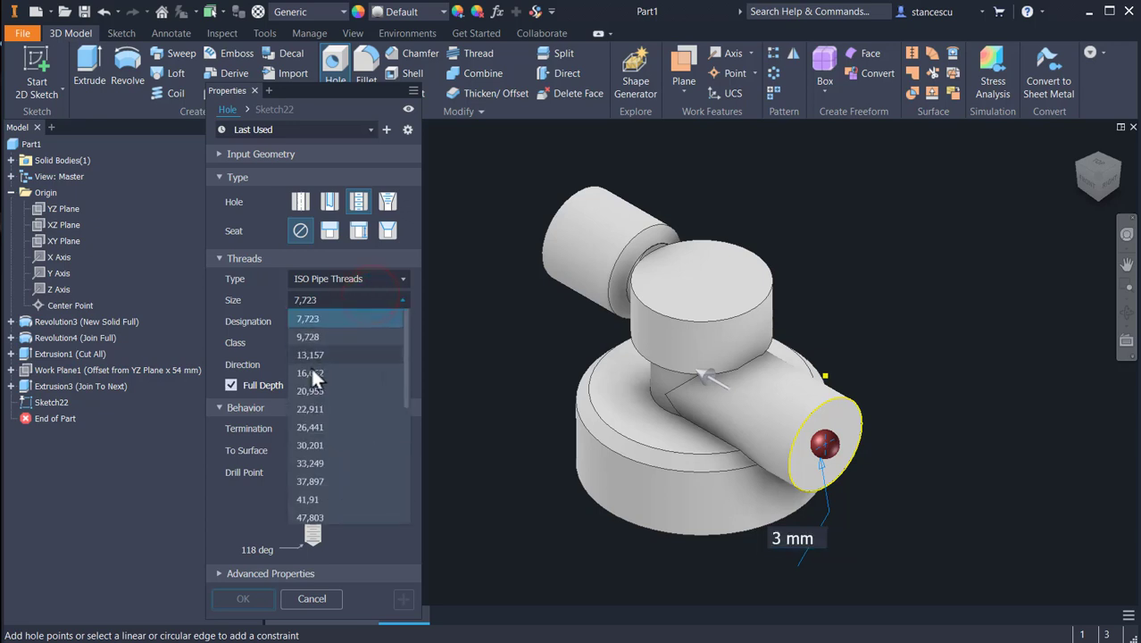
click(312, 373)
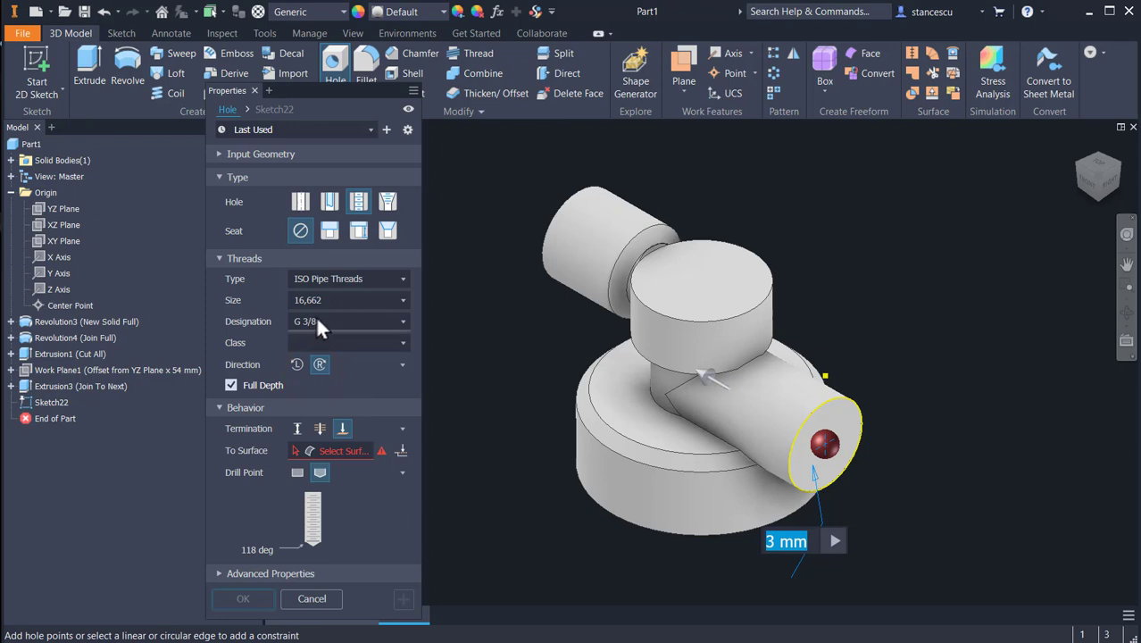
Try the 20,955 thread size for the tapped hole and switch back to 16,662
click(401, 300)
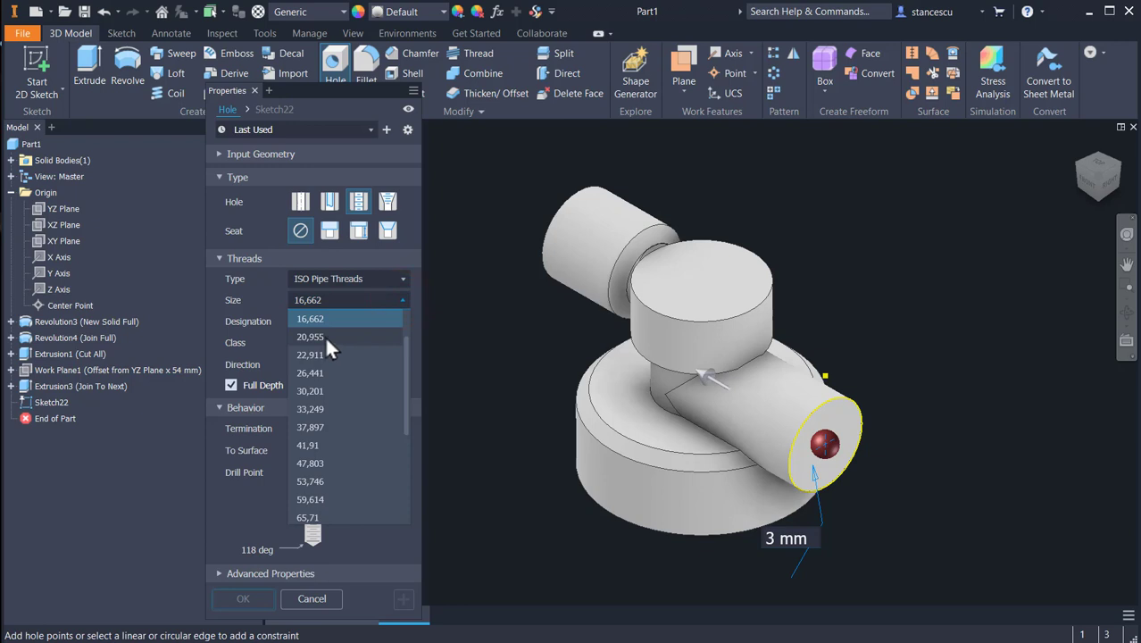
click(325, 337)
click(401, 300)
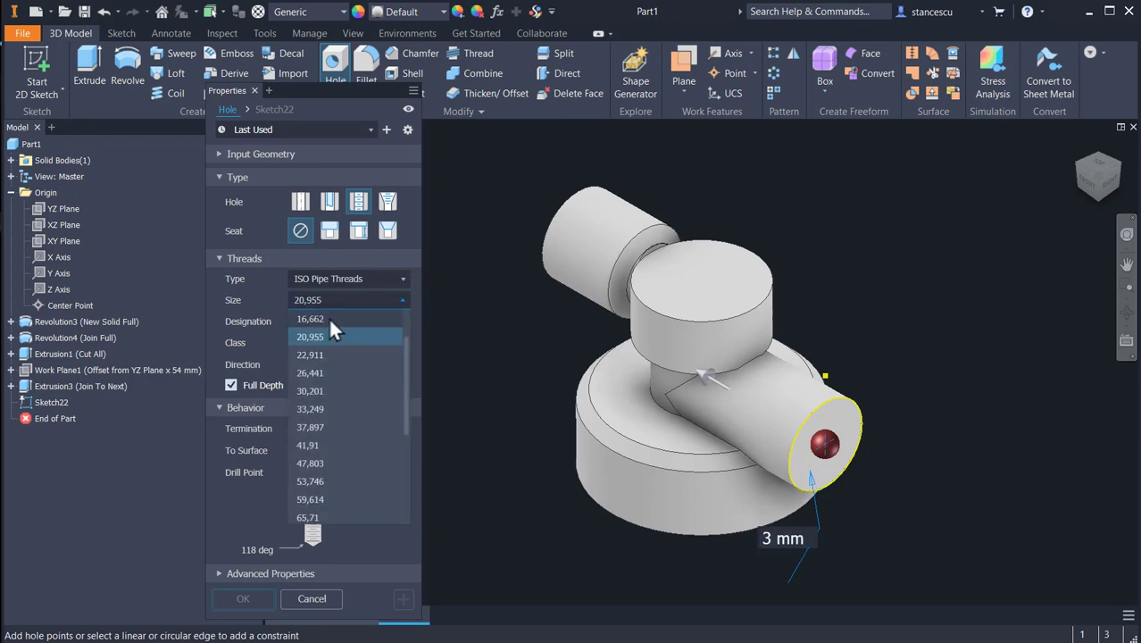
click(327, 318)
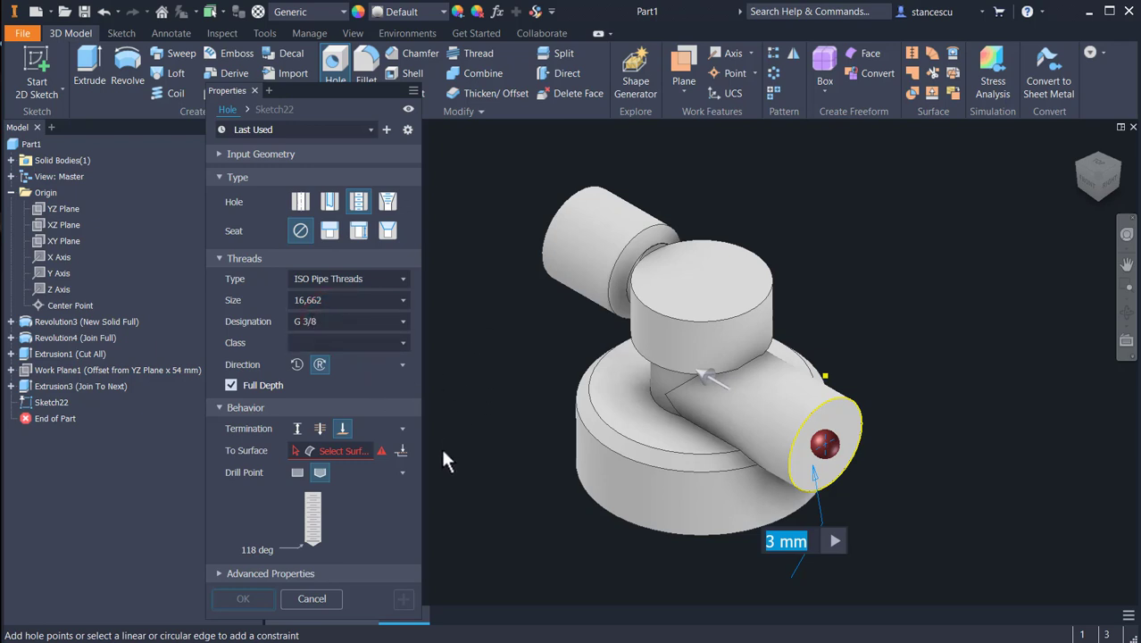
Set the tapped hole's termination to Distance with a depth of 22 mm
click(298, 429)
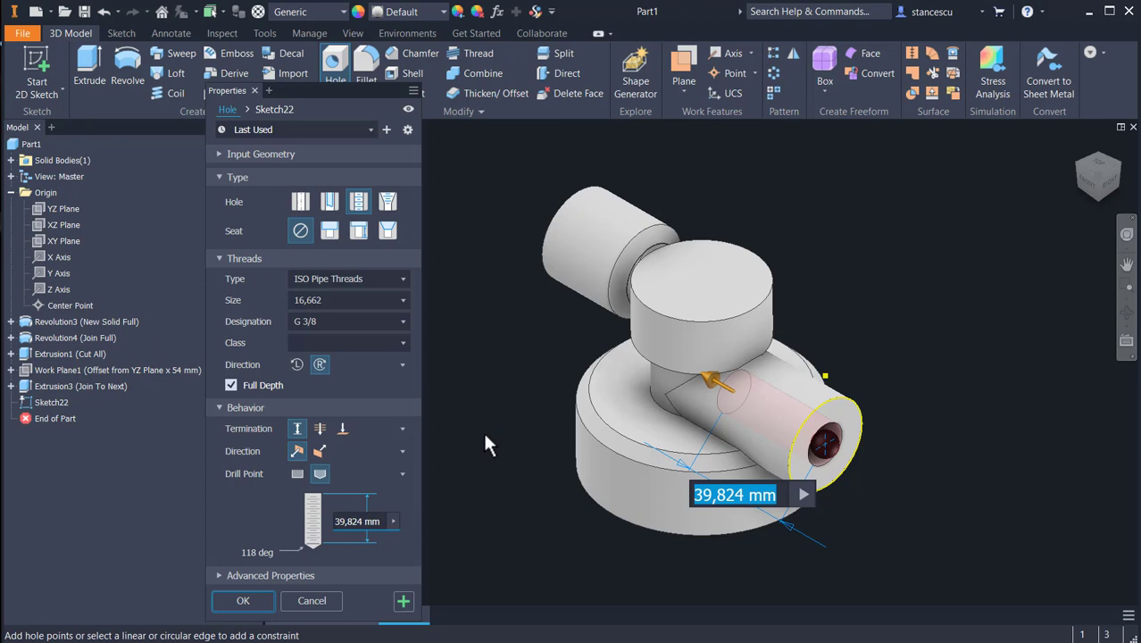
text(22)
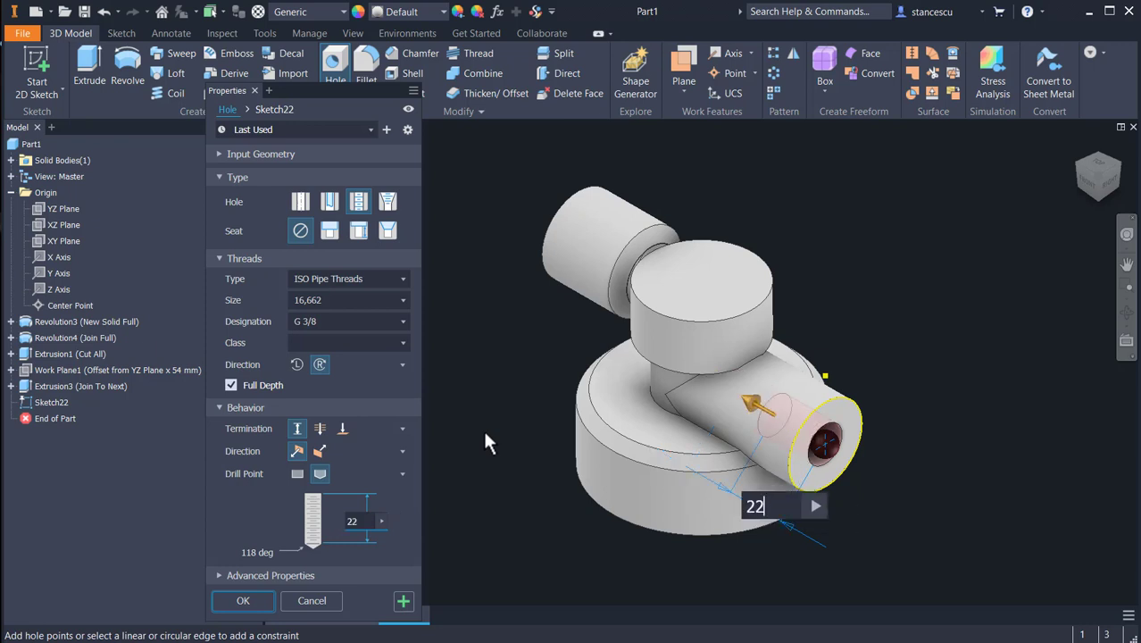
click(854, 433)
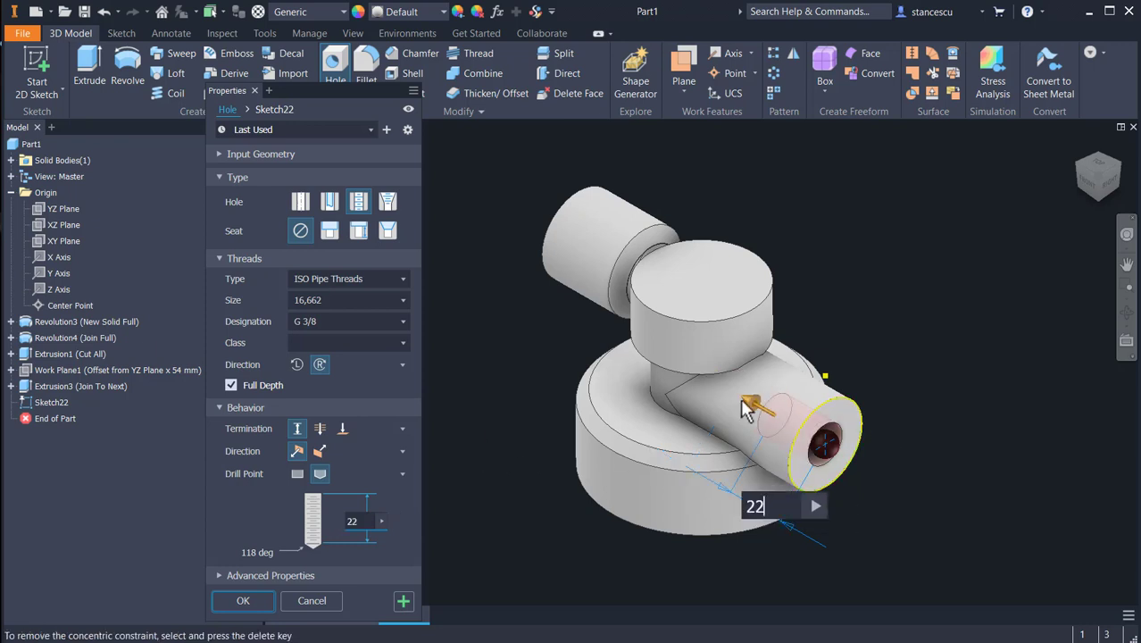
Create the lower boss's hole and add another G 3/8 tapped hole, 22 mm deep, concentric on the upper side boss's end face
click(401, 604)
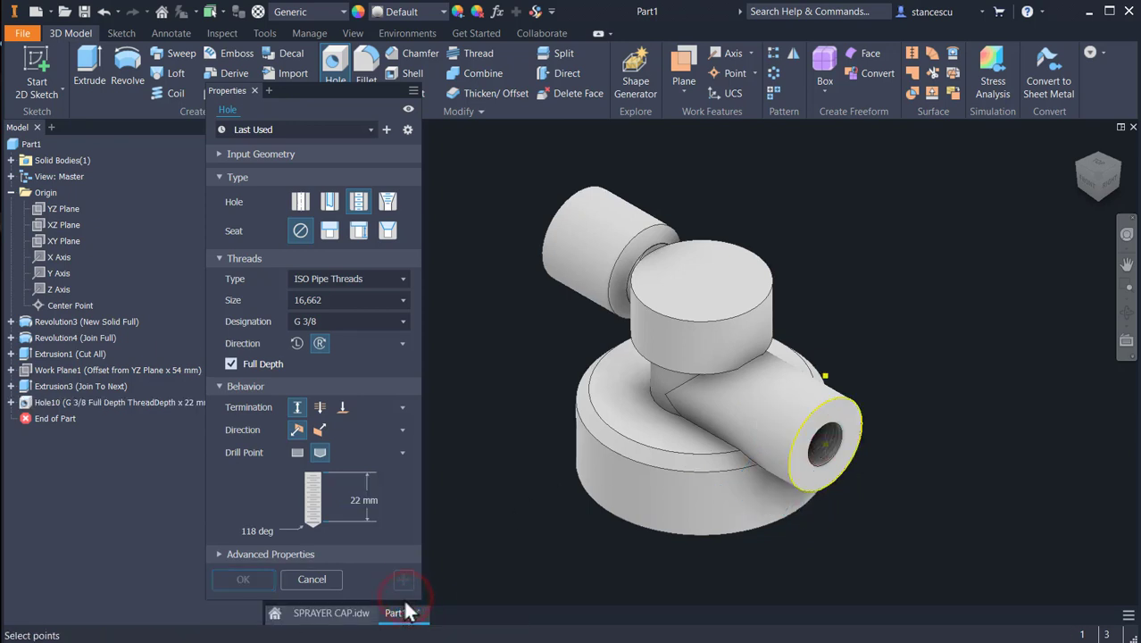
mouse_move(527, 389)
shift+middle_down()
mouse_move(642, 428)
mouse_move(606, 425)
mouse_move(536, 375)
shift+middle_up()
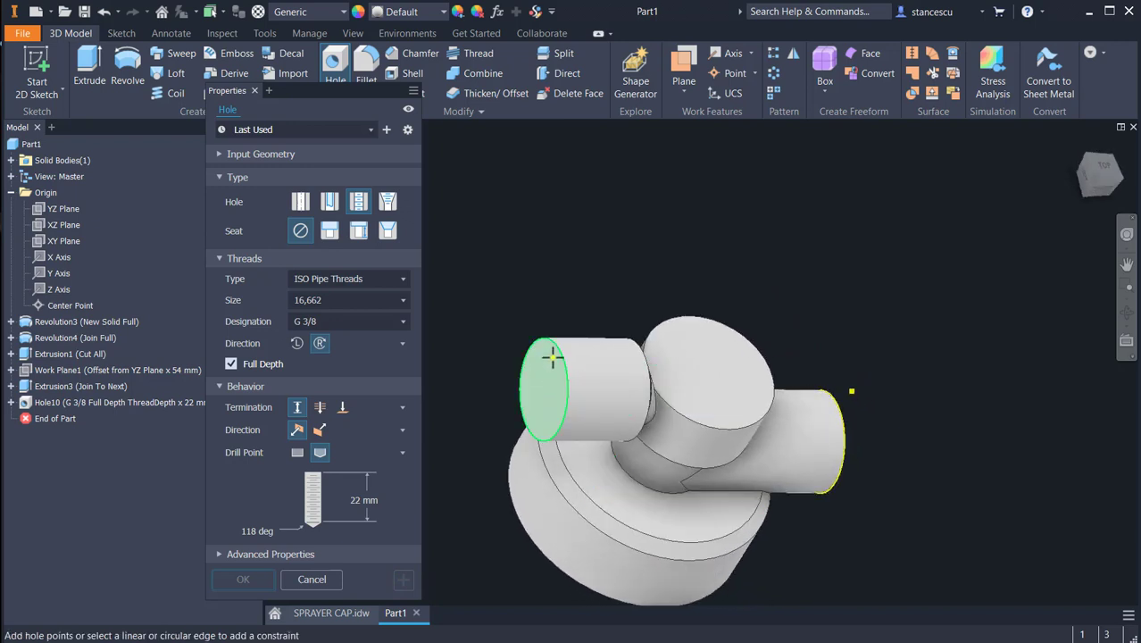
click(556, 356)
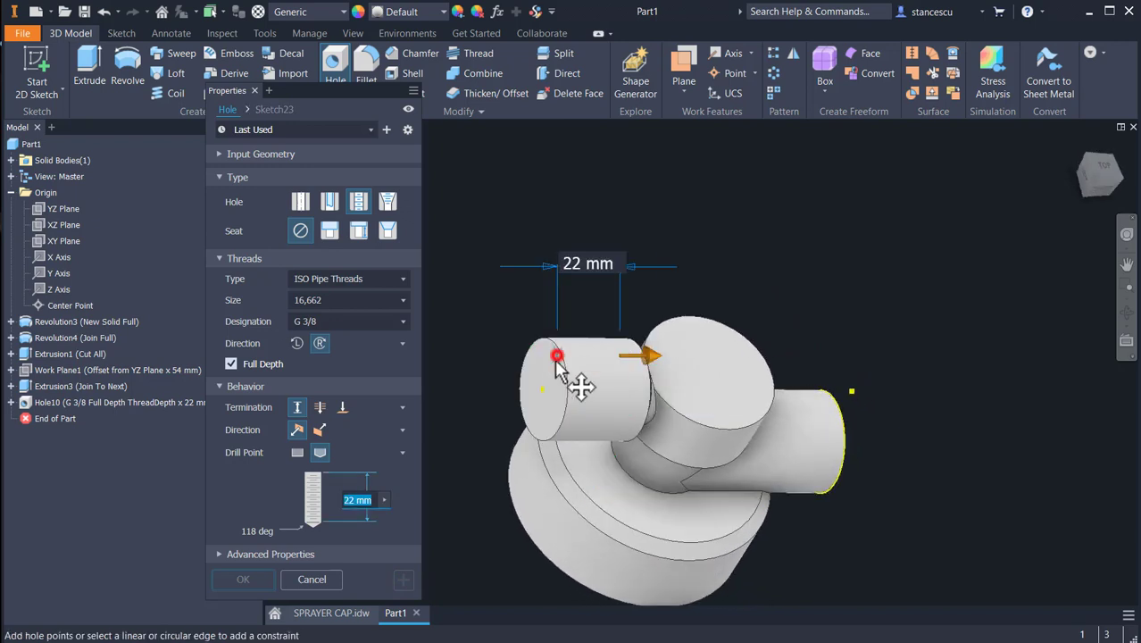
click(521, 390)
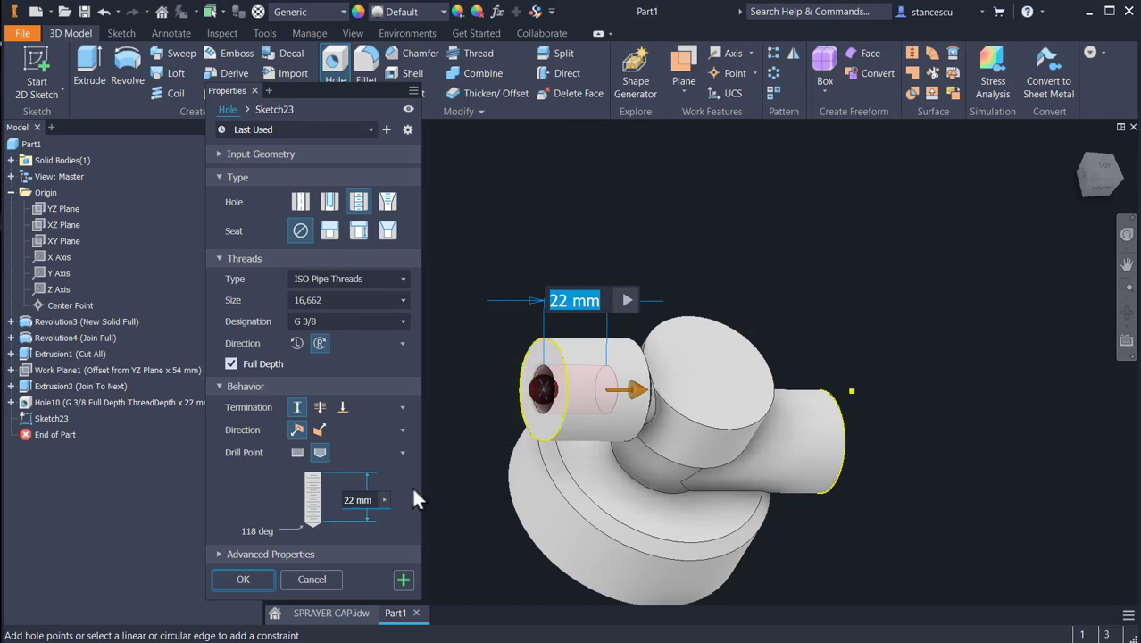
click(403, 579)
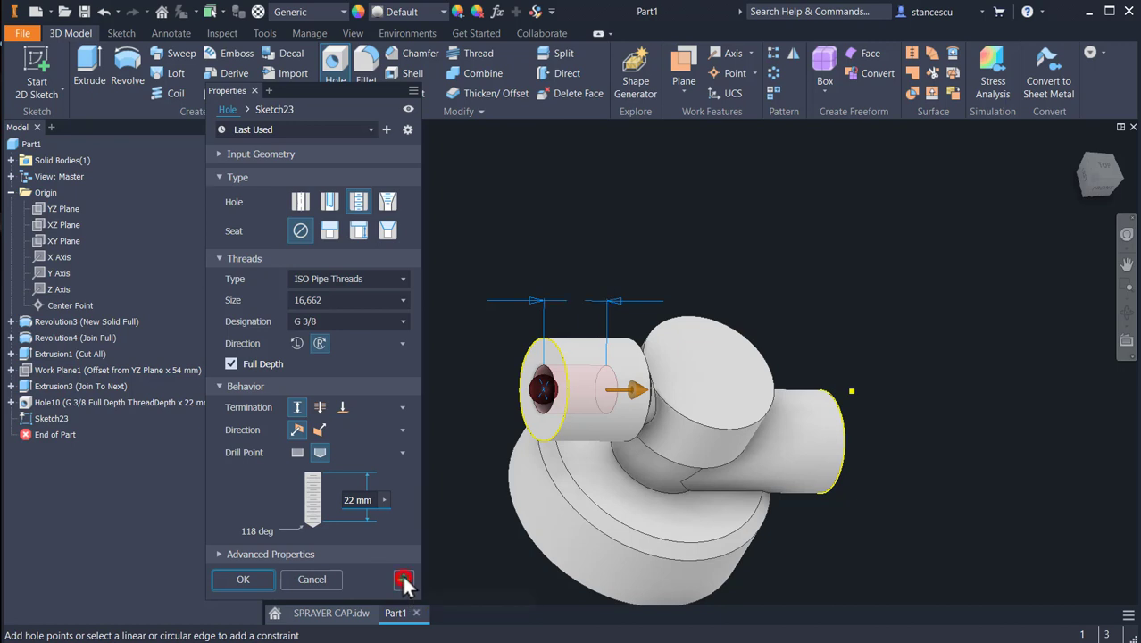
Place a tapped hole on the top cylinder's upper face with ISO Metric profile threads, size 30, designation M30x1.5
click(708, 358)
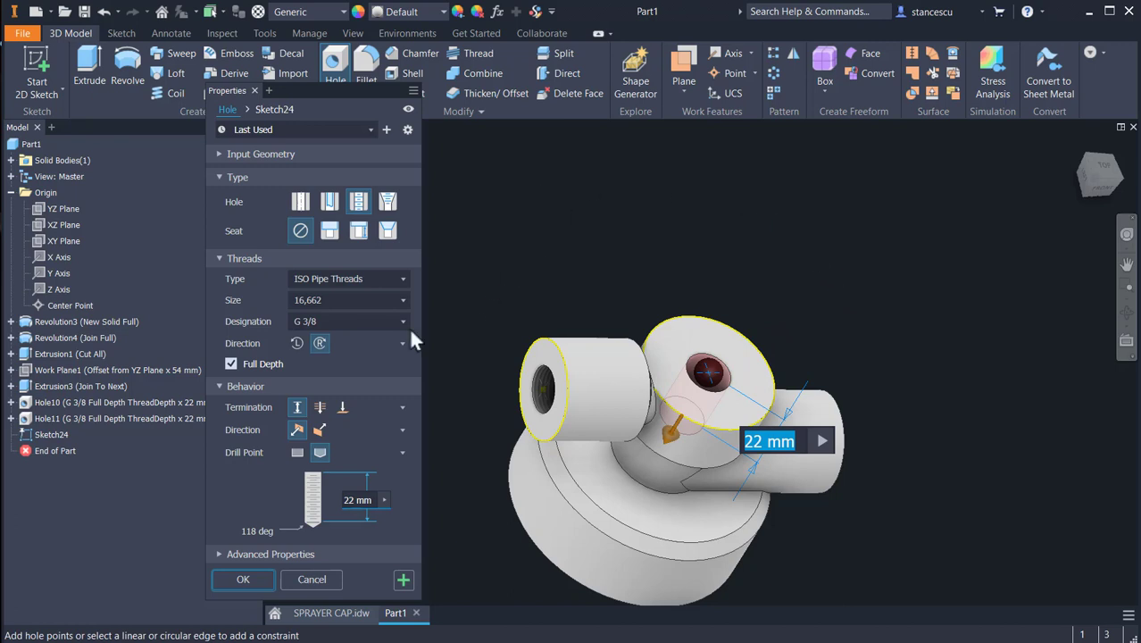
click(403, 279)
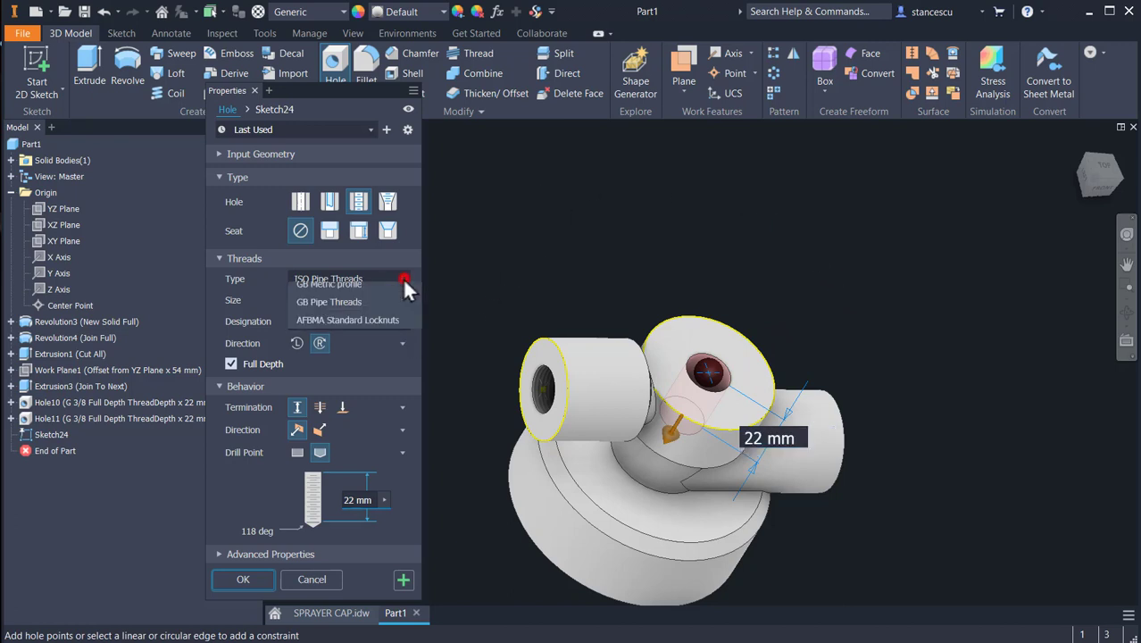
click(328, 335)
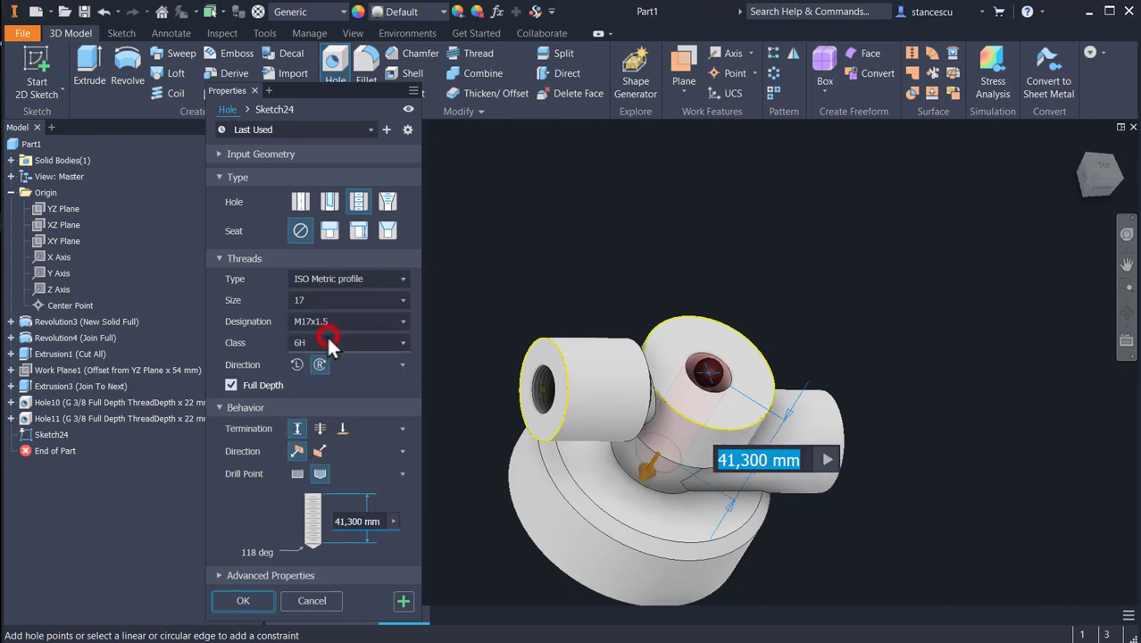
click(398, 301)
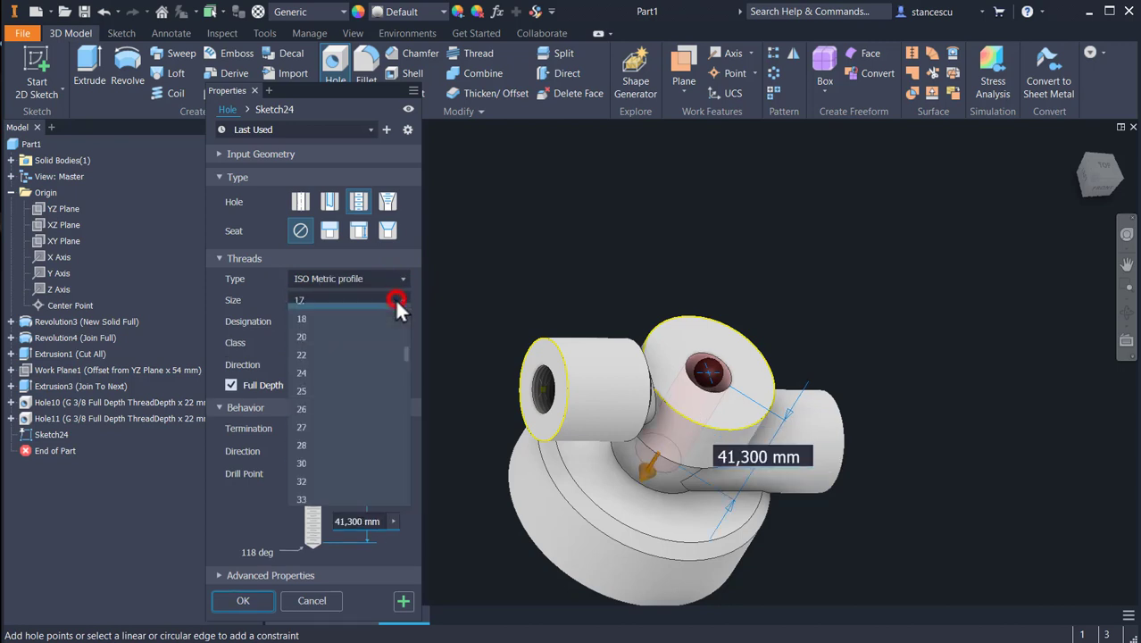
click(323, 462)
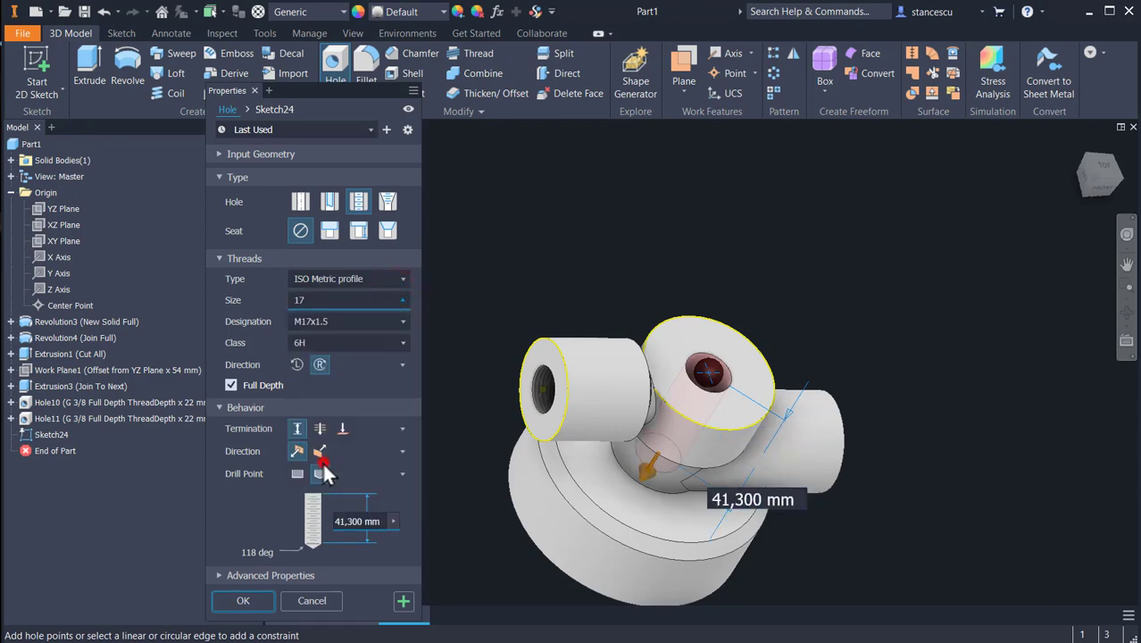
click(399, 323)
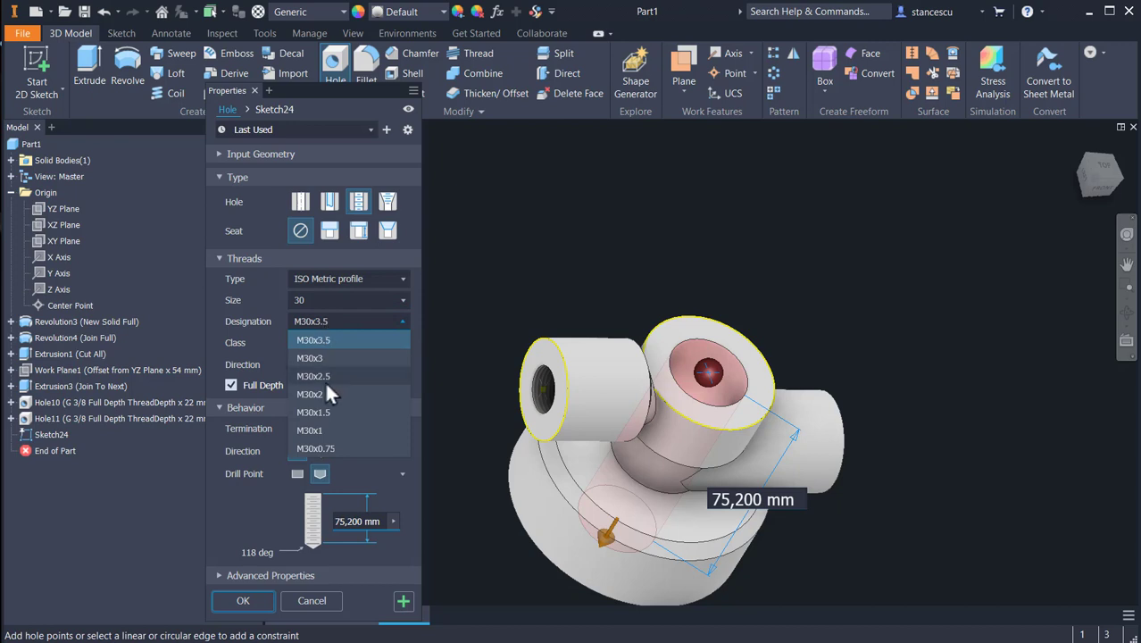
click(318, 411)
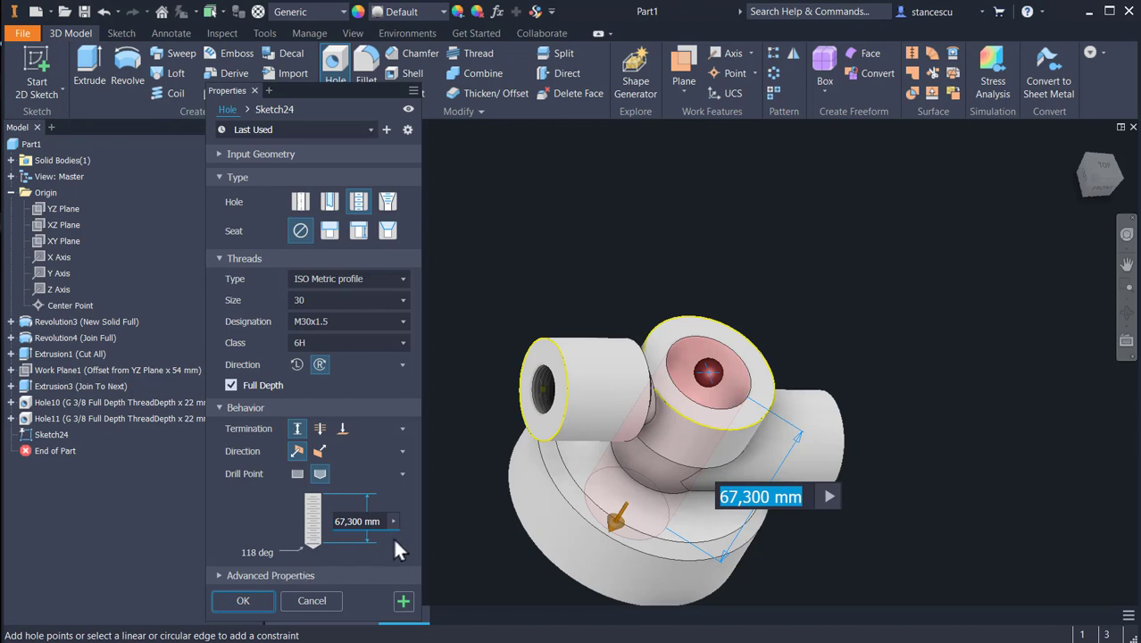
Set the M30x1.5 hole's depth to 8 mm with a flat drill point and create it
text(8)
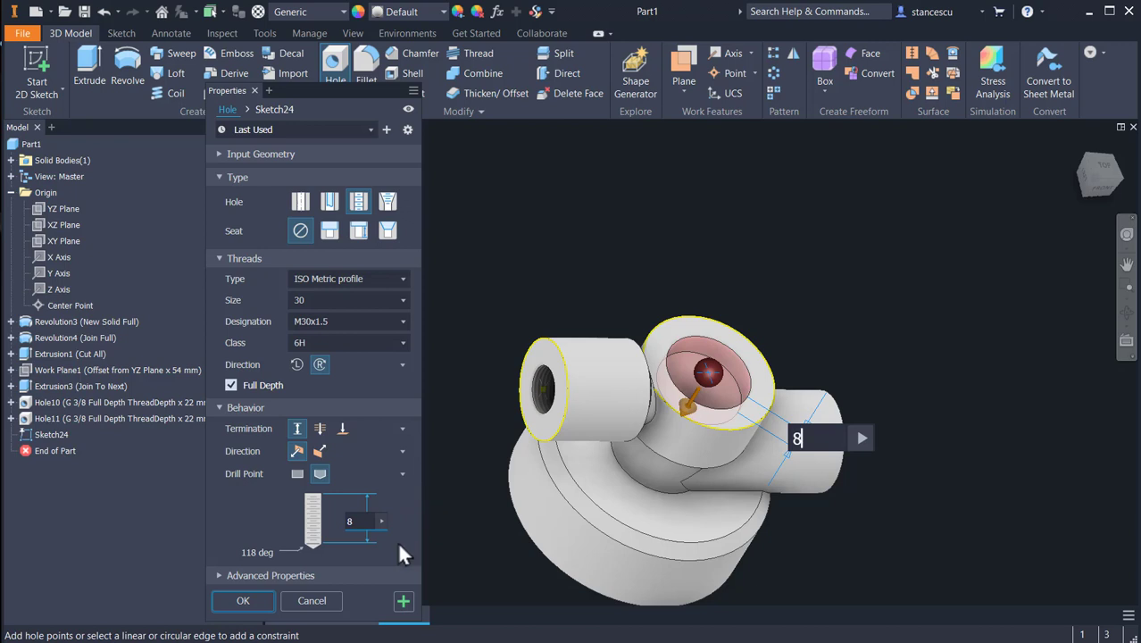
click(294, 472)
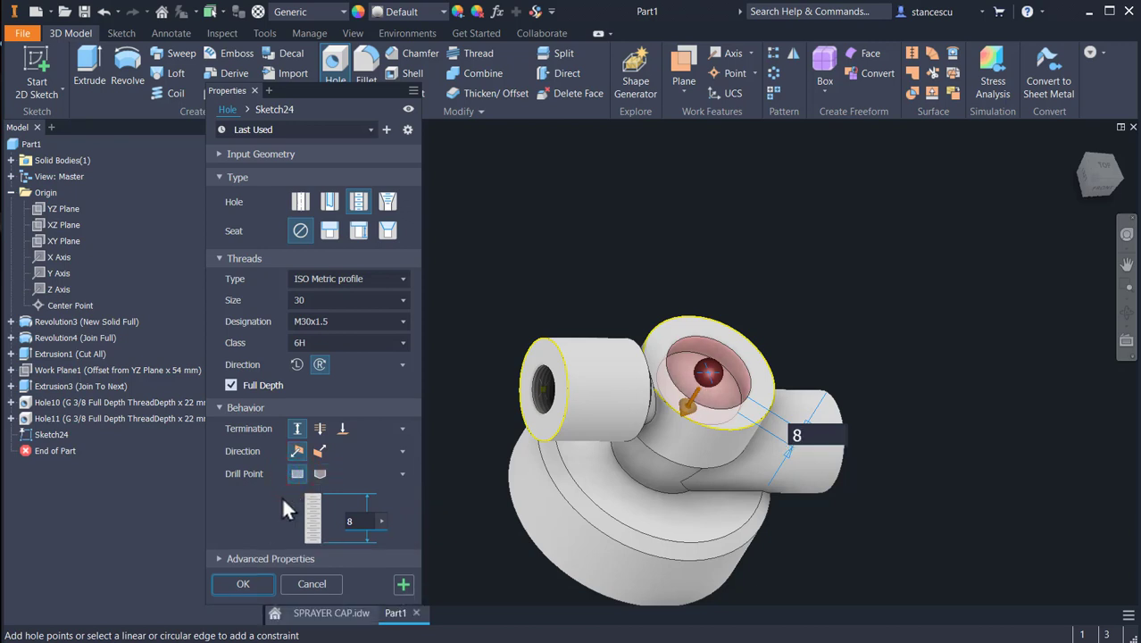
click(404, 584)
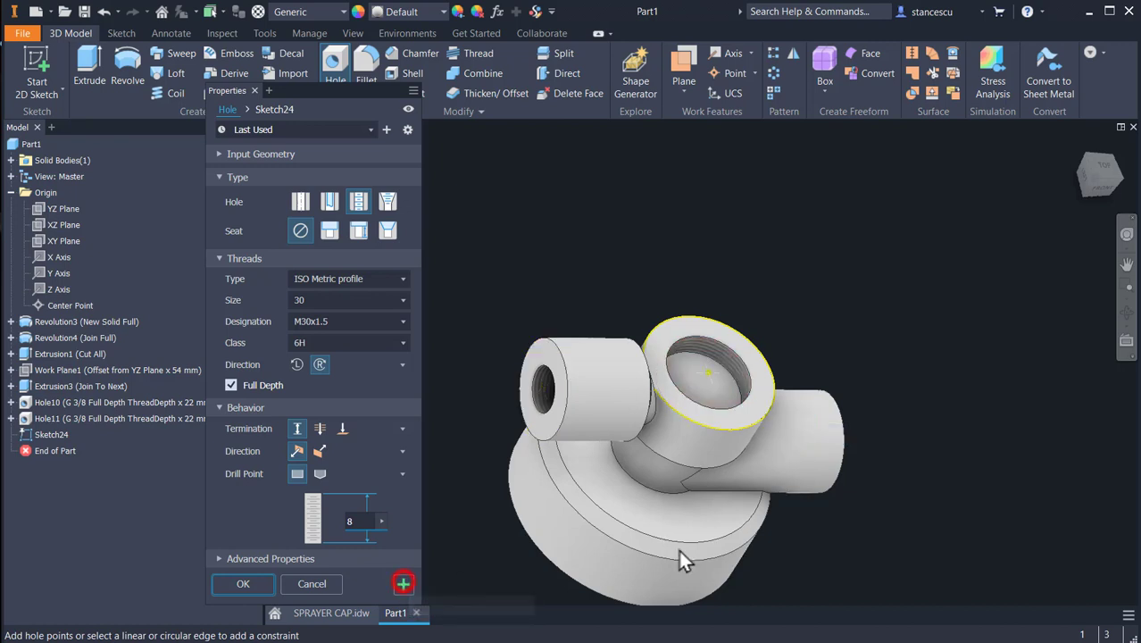
Place another tapped hole on the underside of the large base, concentric with its outer circular edge
shift+middle_drag(954, 539, 1036, 516)
scroll(790, 329, up, 3)
scroll(926, 438, down, 3)
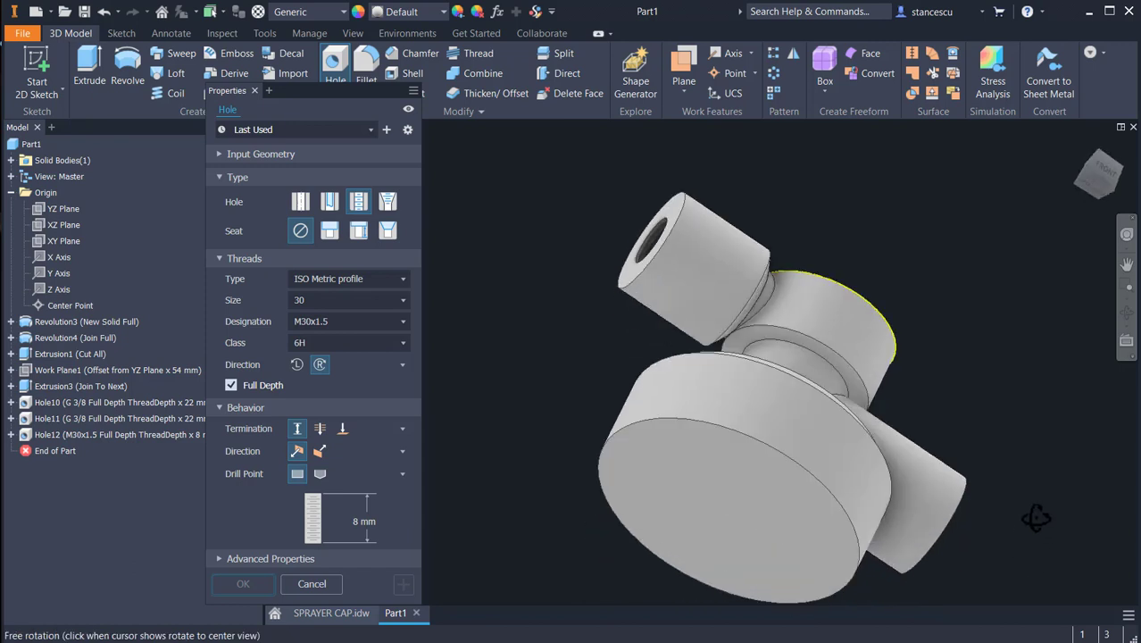
click(775, 547)
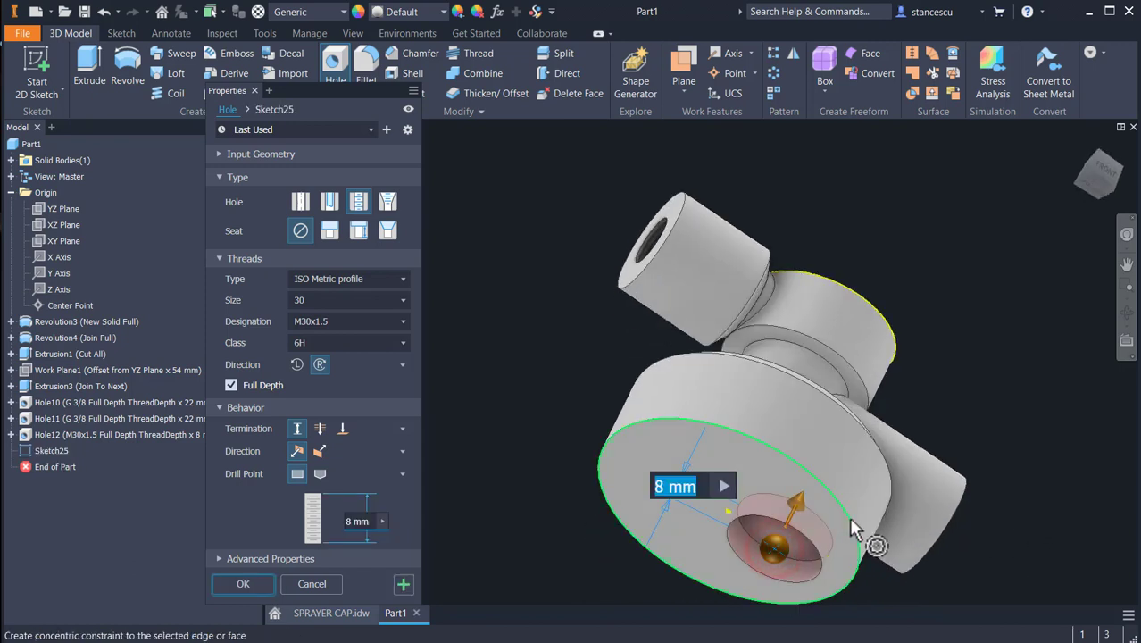
click(849, 517)
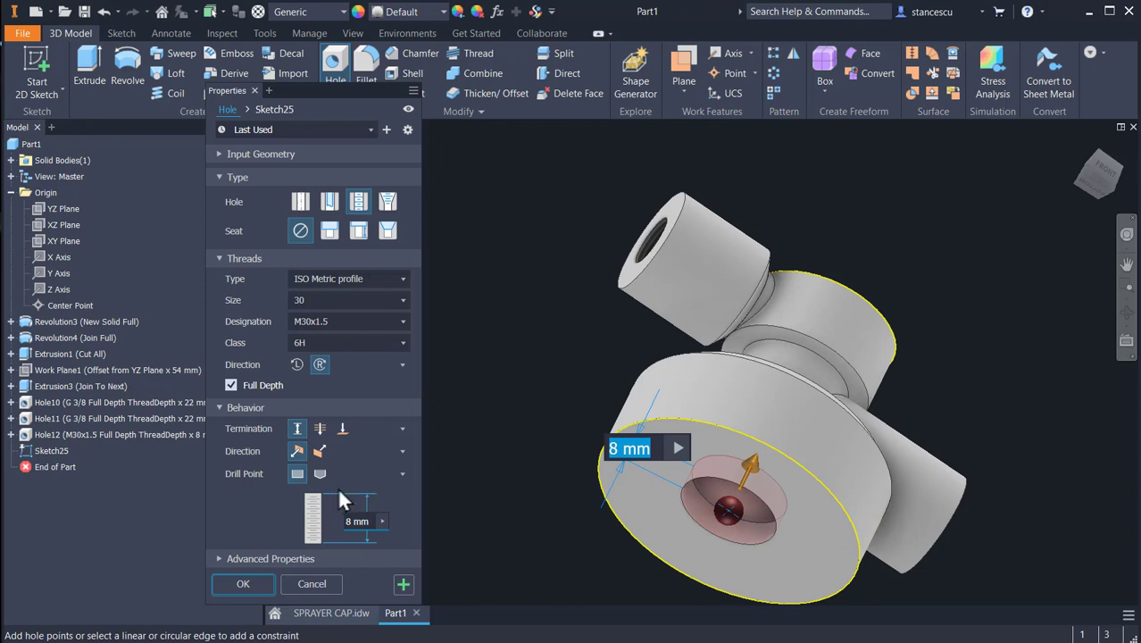
Set the base hole's thread size to 64 with designation M64x1.5
click(366, 295)
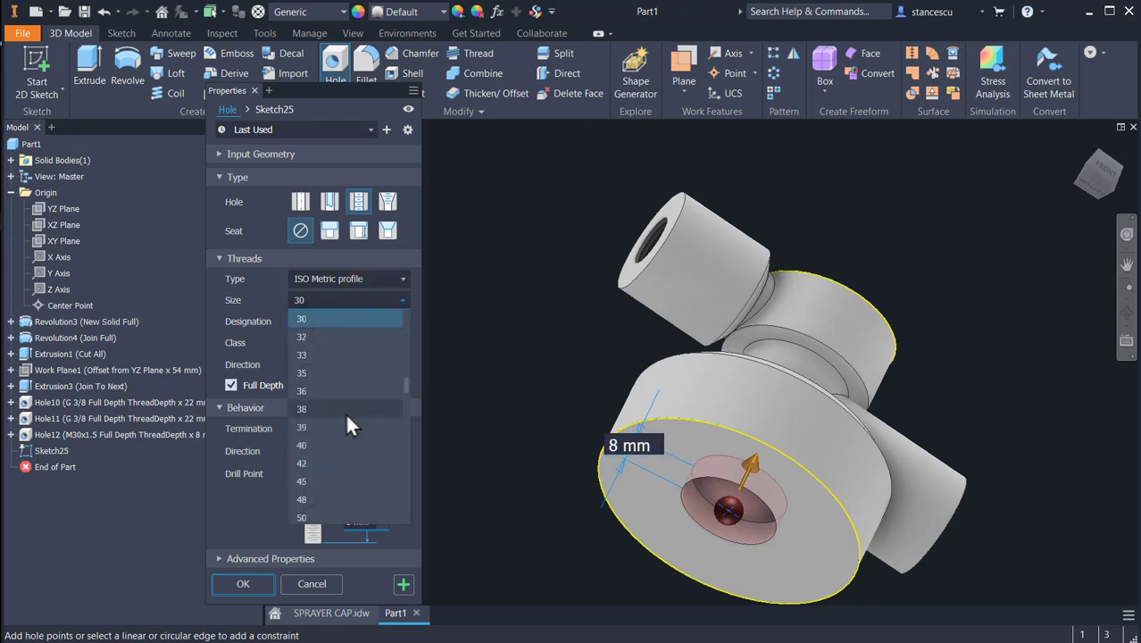
scroll(347, 419, down, 5)
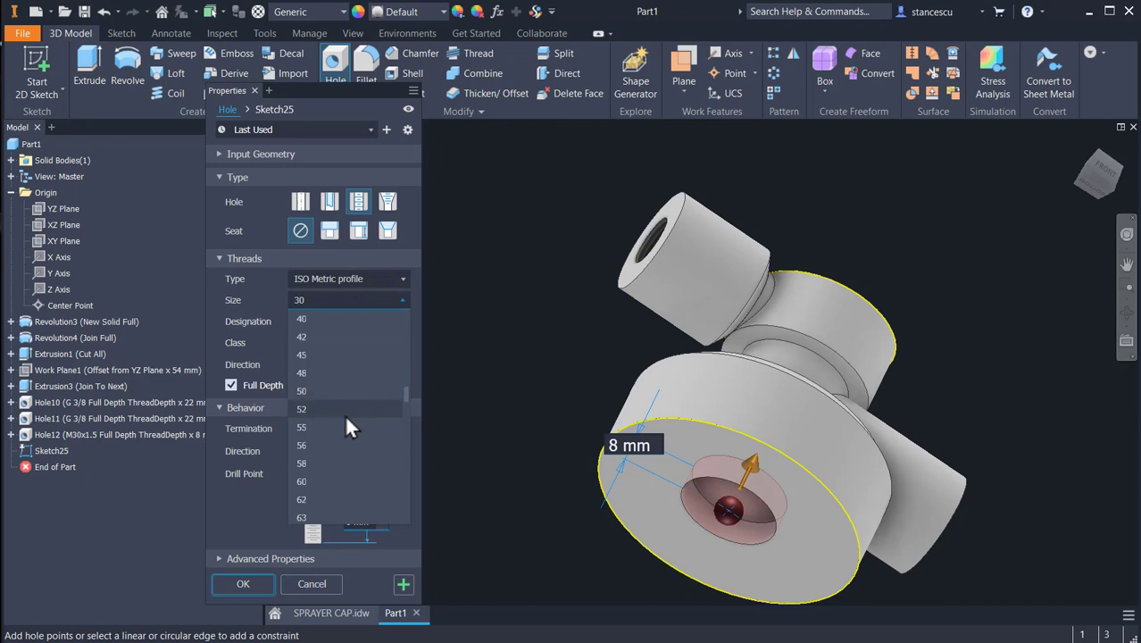
scroll(343, 417, down, 3)
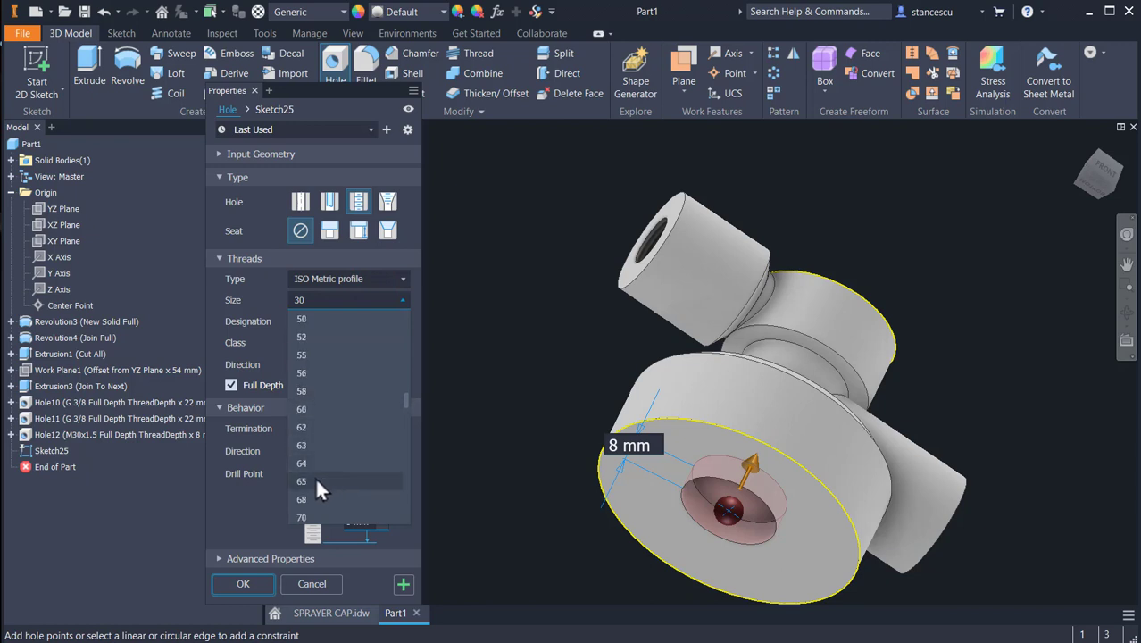
click(317, 479)
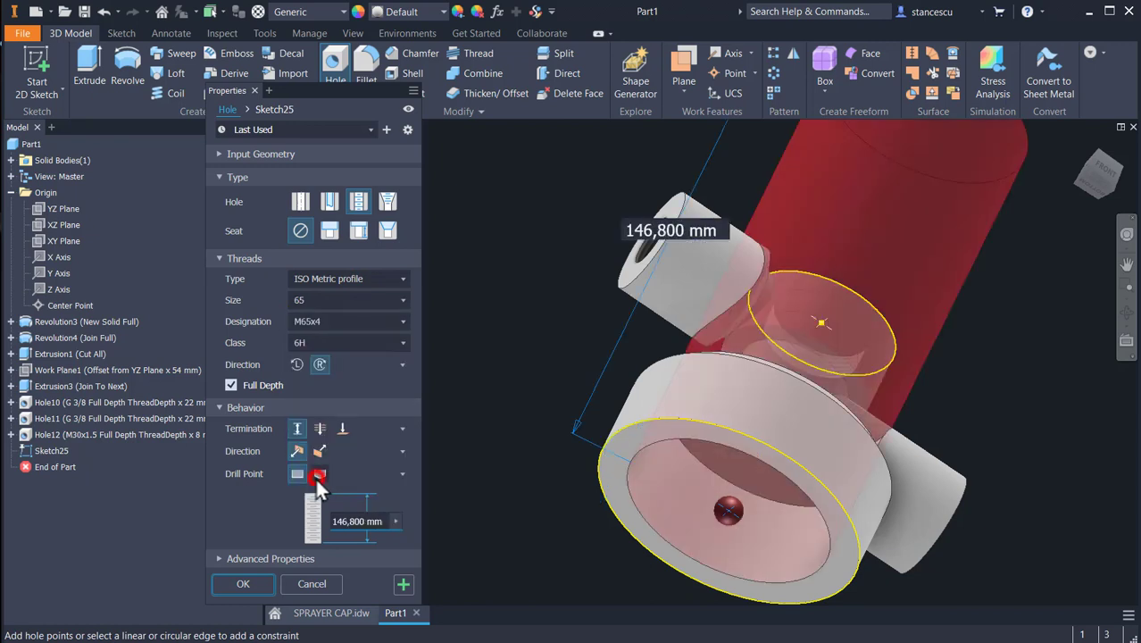
click(403, 299)
scroll(349, 345, up, 1)
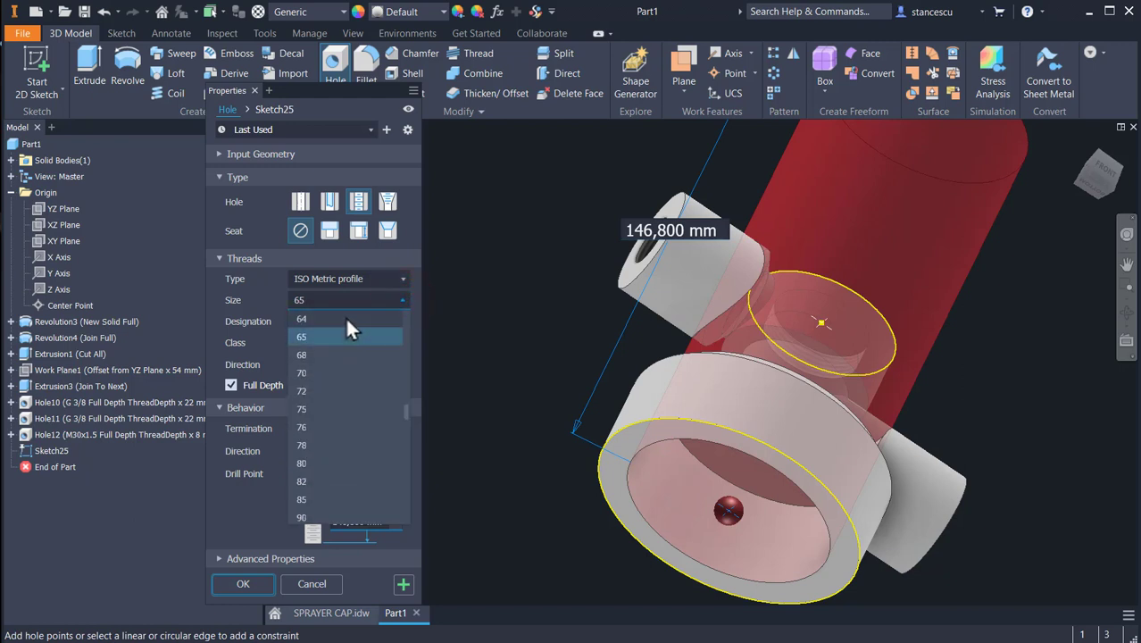
click(346, 318)
click(401, 320)
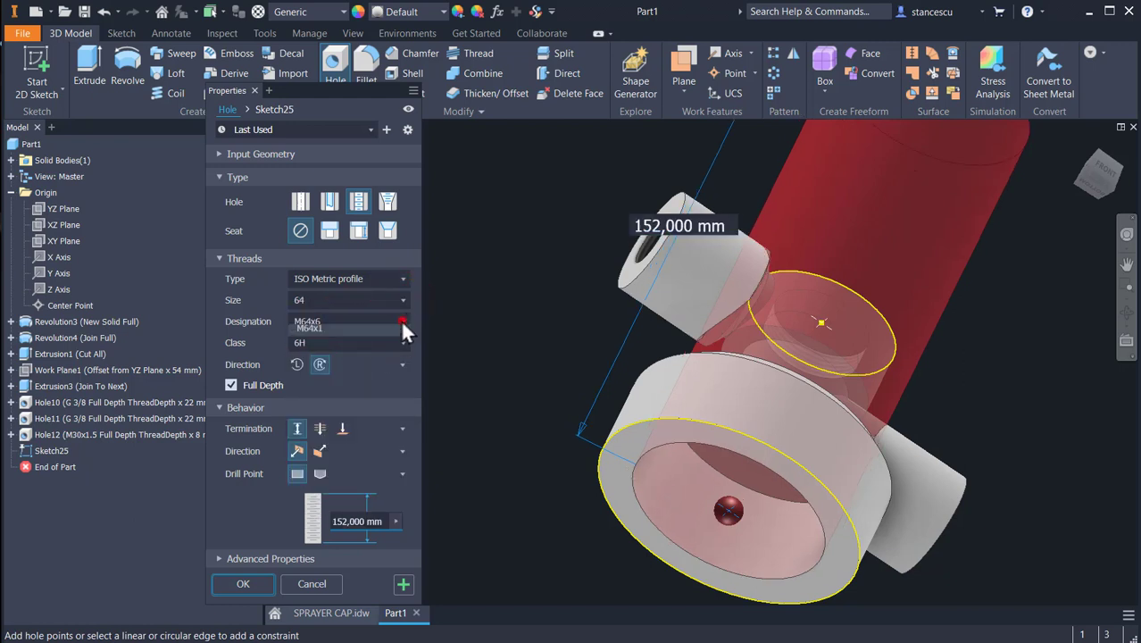
click(360, 429)
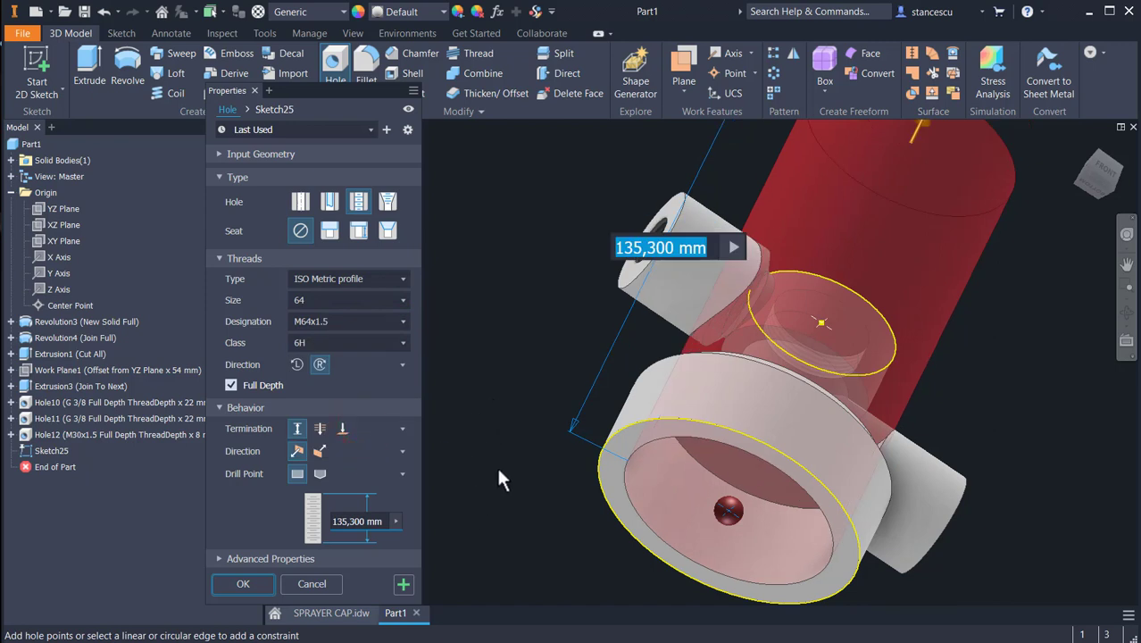
Set the M64x1.5 hole's depth to 9 mm and finish the Hole command
click(337, 520)
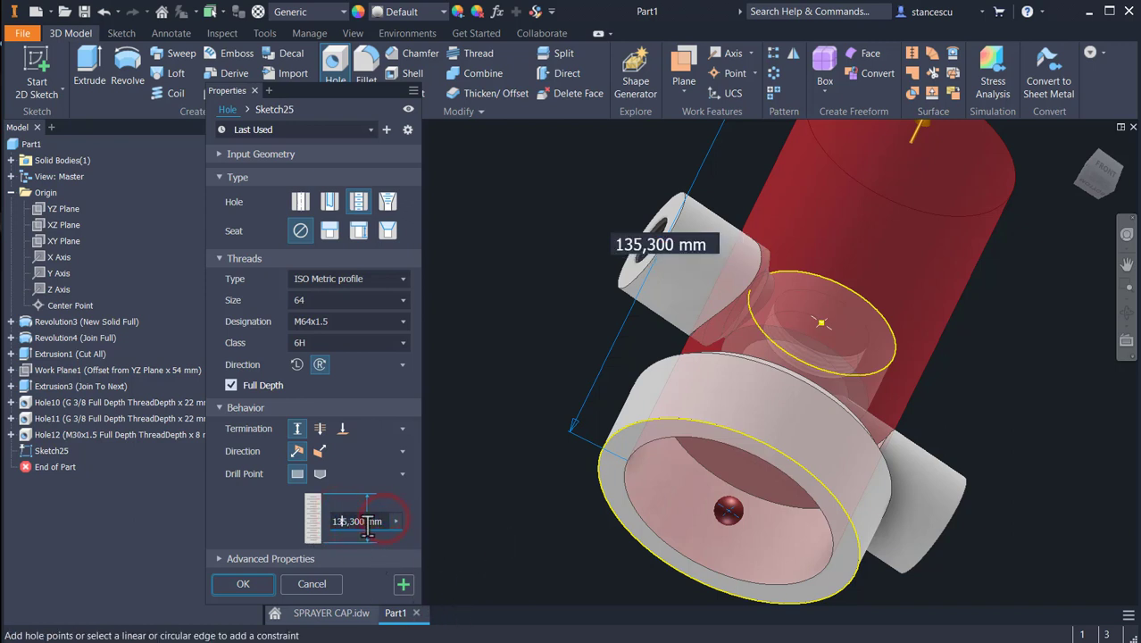
drag(383, 521, 327, 521)
text(9)
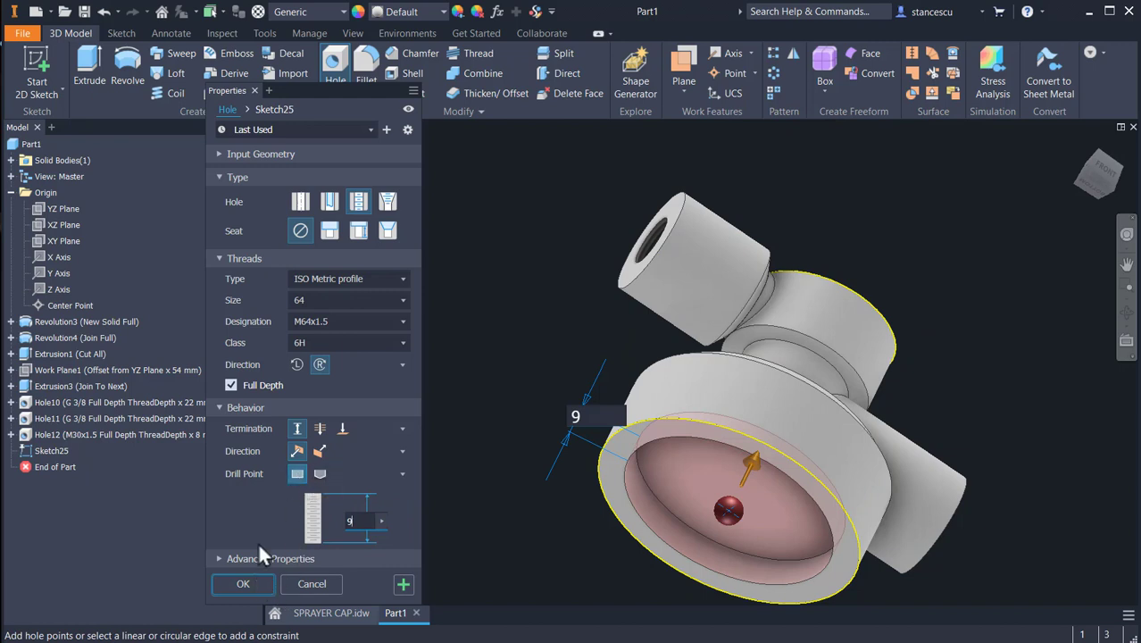
click(245, 580)
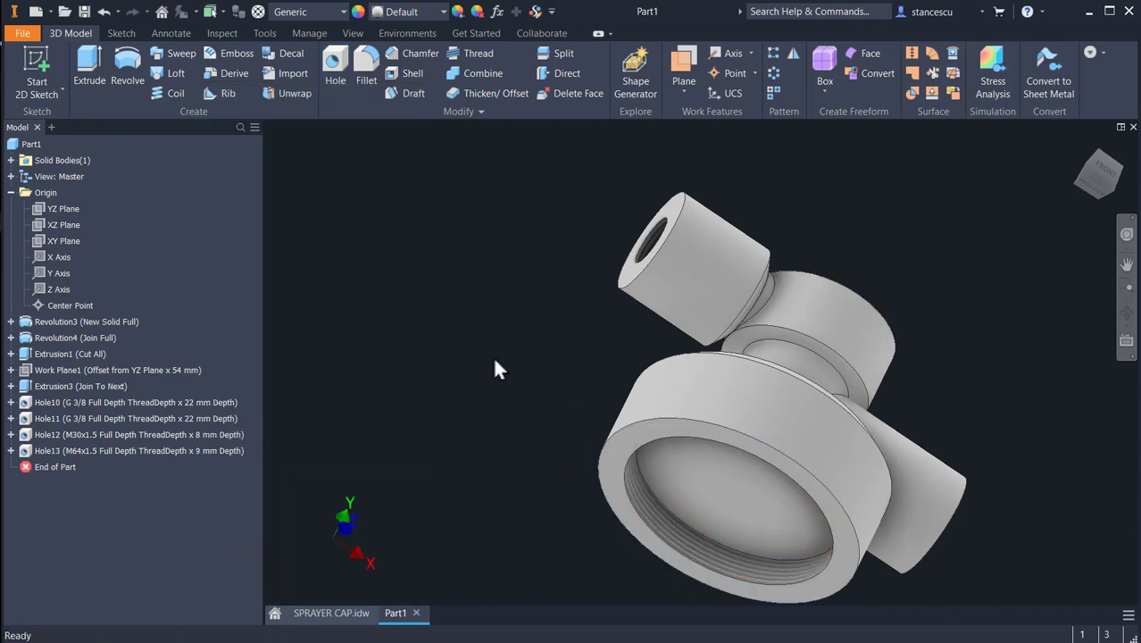
Start a new sketch on the XY plane and slice the graphics to expose the section through the threaded holes
shift+middle_drag(424, 409, 648, 385)
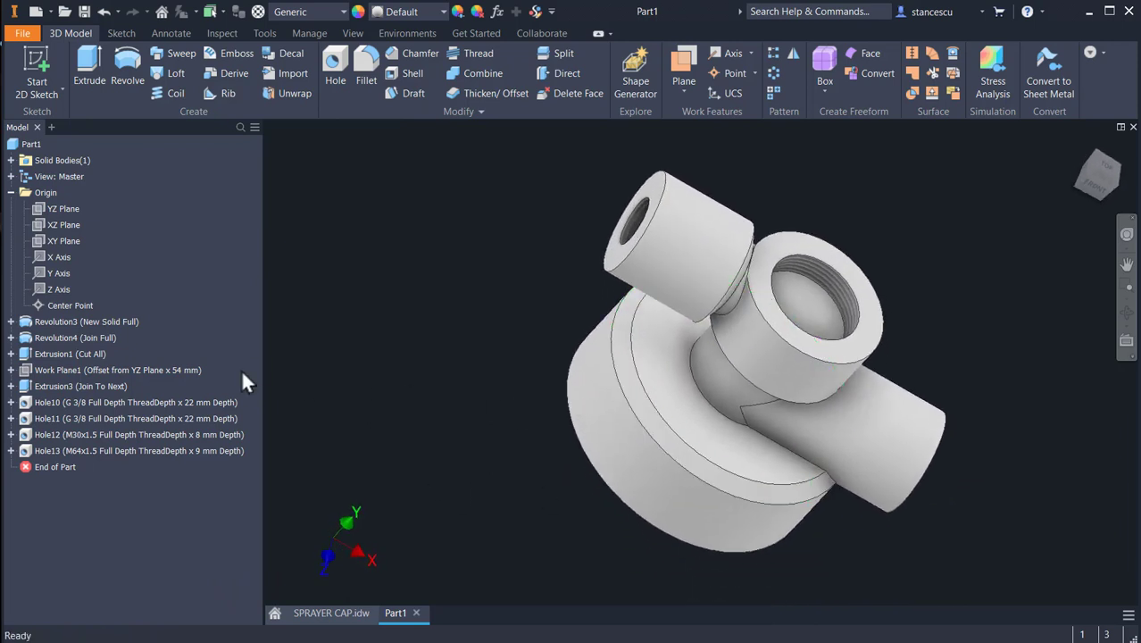
click(41, 239)
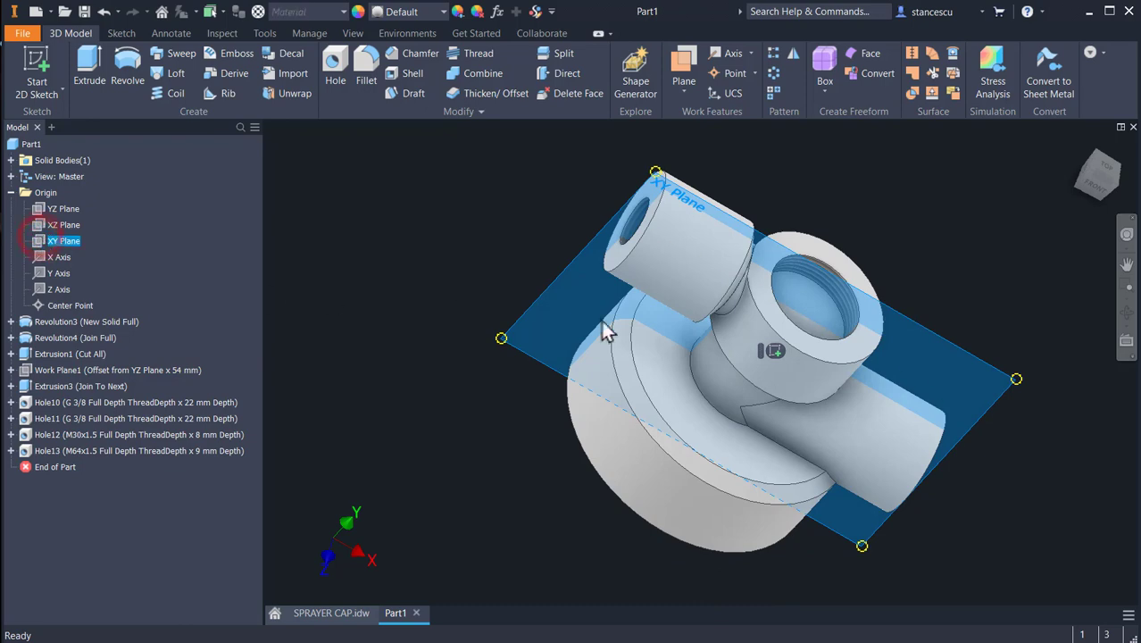
click(773, 349)
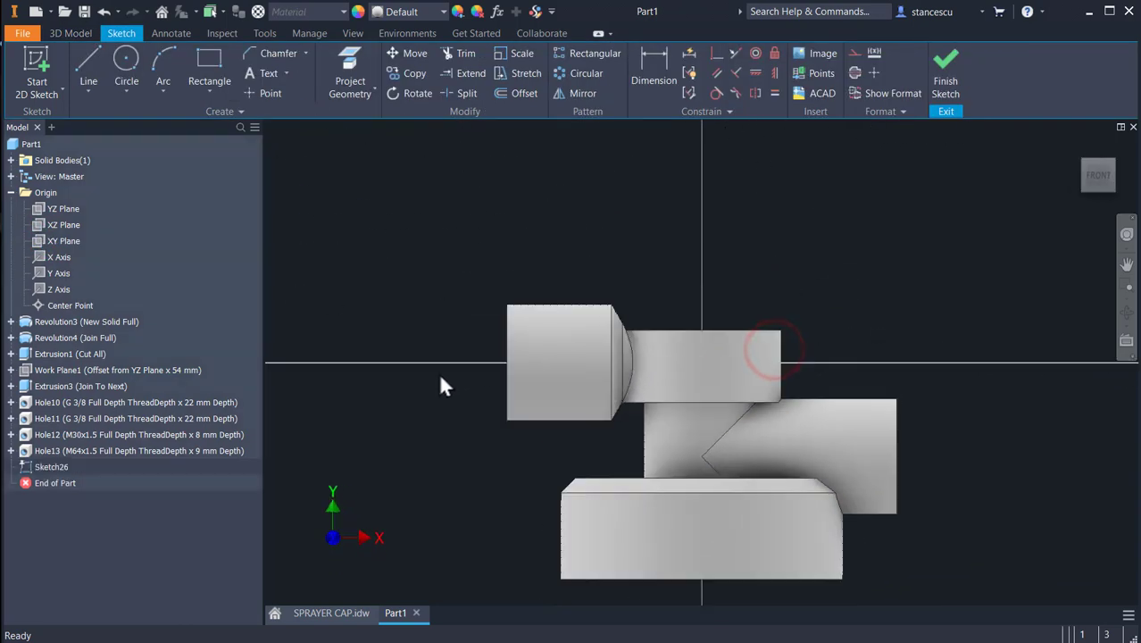
key(F7)
scroll(554, 358, up, 3)
mouse_move(621, 357)
middle_down()
mouse_move(474, 326)
mouse_move(492, 224)
middle_up()
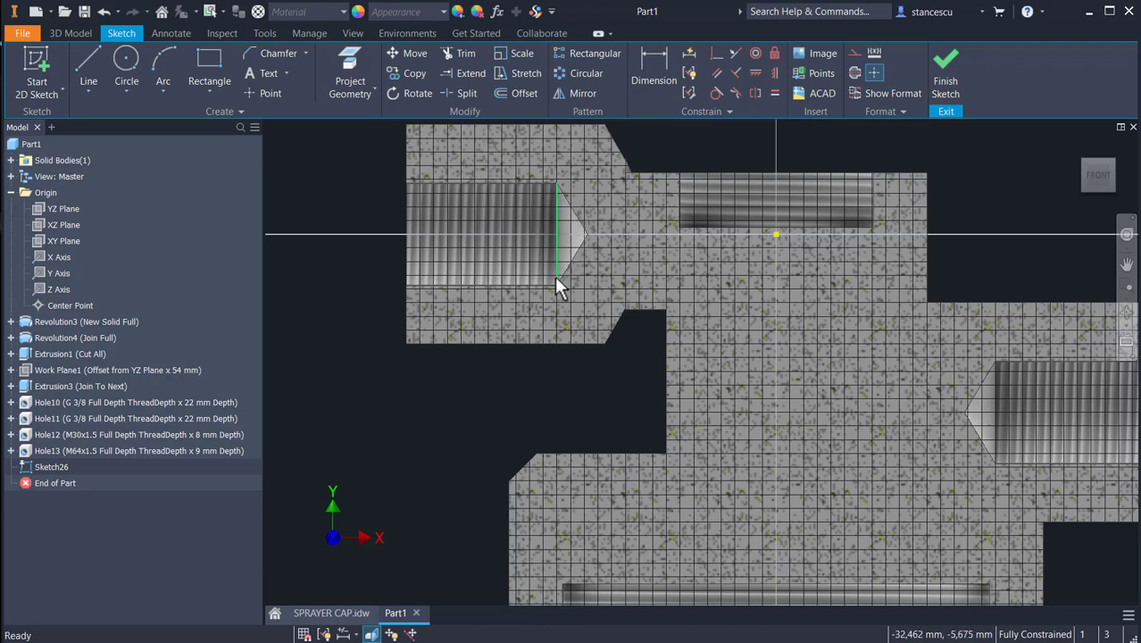
middle_drag(541, 278, 465, 294)
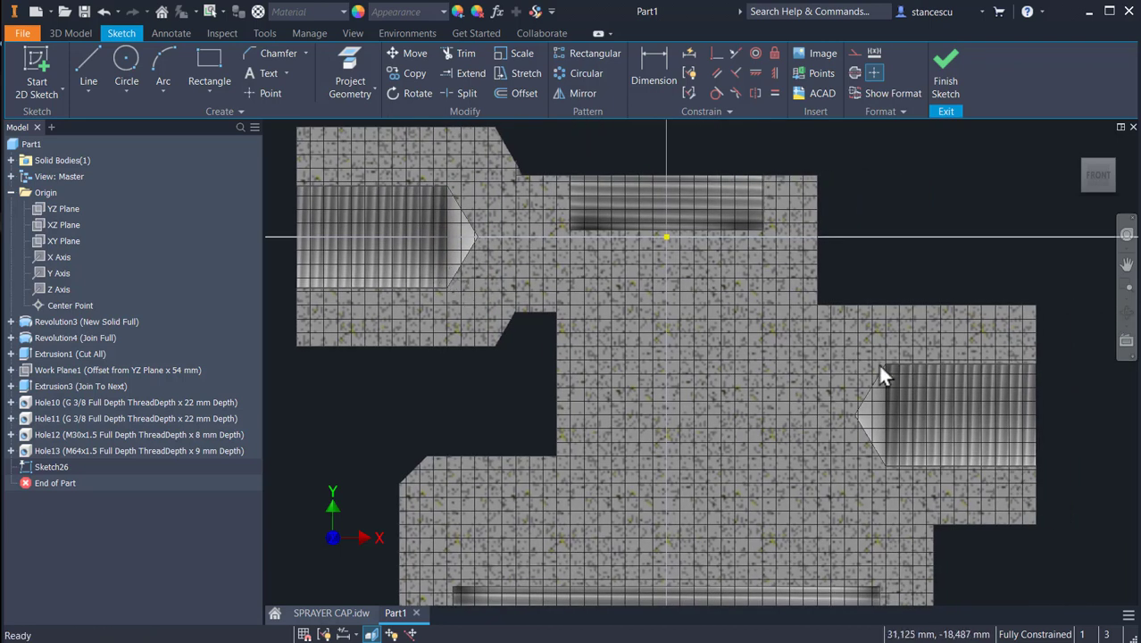
middle_drag(924, 426, 933, 359)
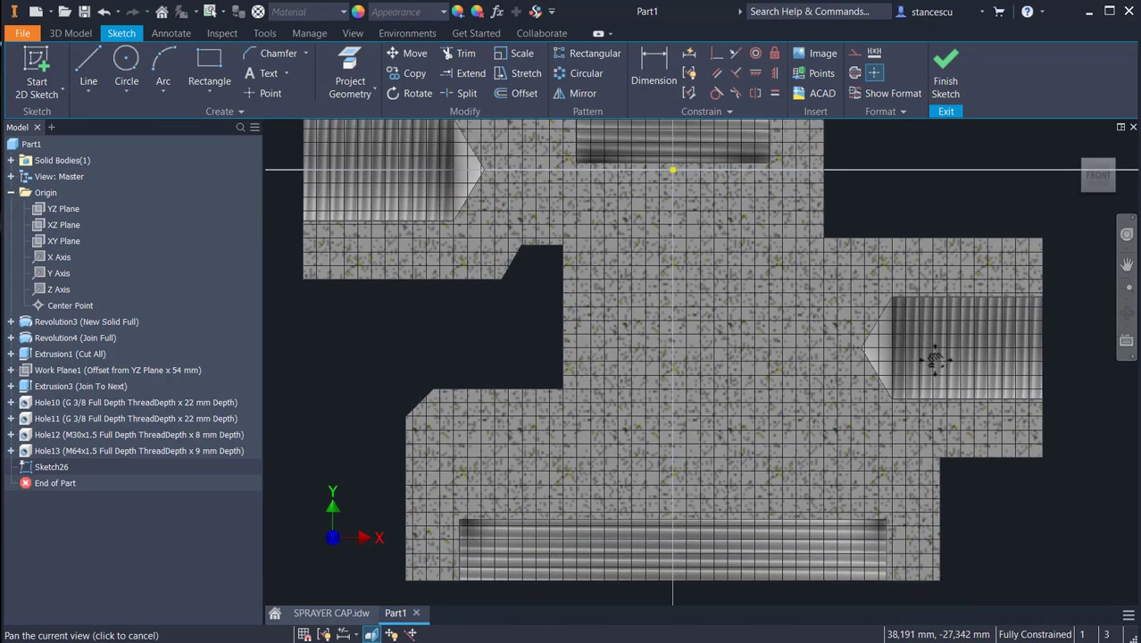
middle_drag(869, 335, 924, 395)
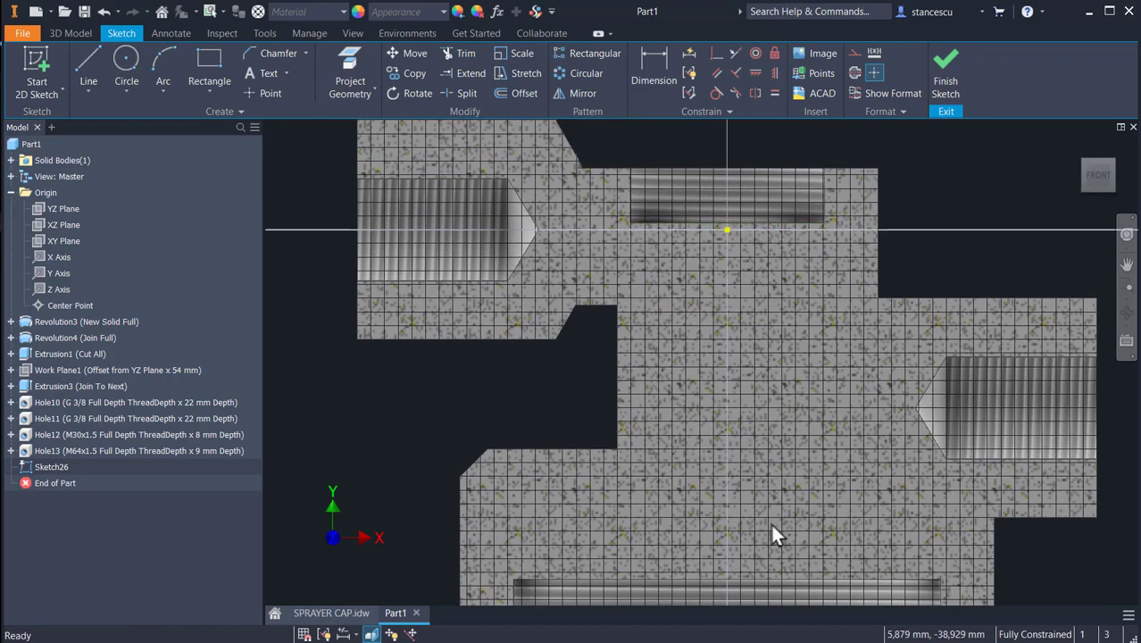
Examine the section through the threaded holes, and check the central and side bore dimensions in the SPRAYER CAP drawing
middle_drag(796, 481, 798, 378)
mouse_move(721, 416)
middle_down()
mouse_move(719, 403)
mouse_move(737, 407)
middle_up()
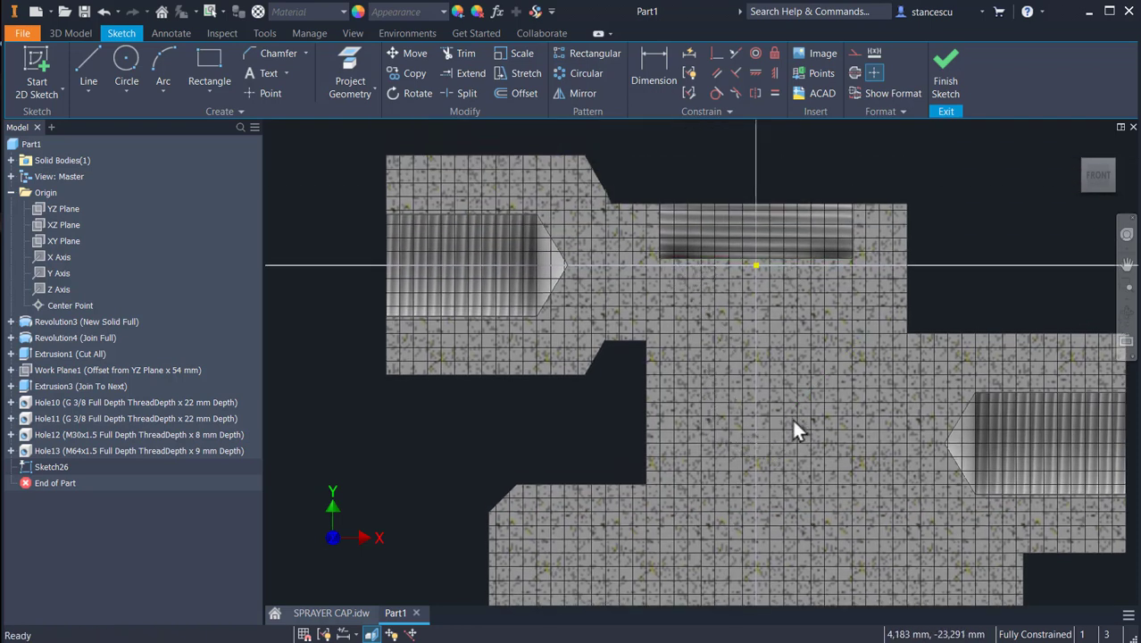
middle_drag(853, 464, 849, 240)
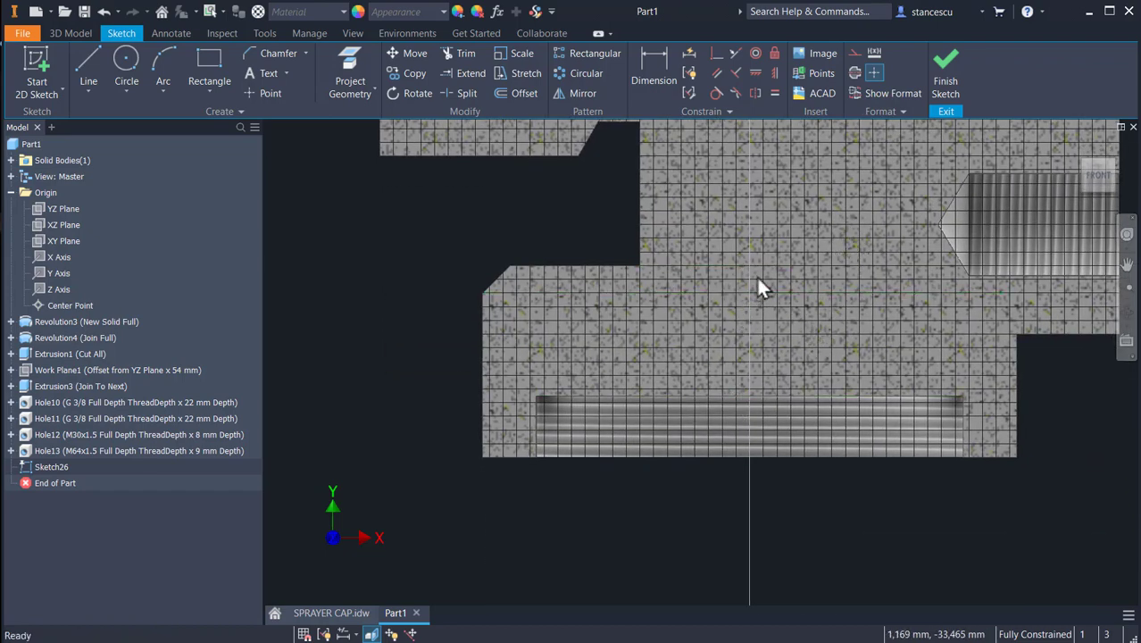
mouse_move(779, 290)
middle_down()
mouse_move(739, 393)
mouse_move(727, 388)
middle_up()
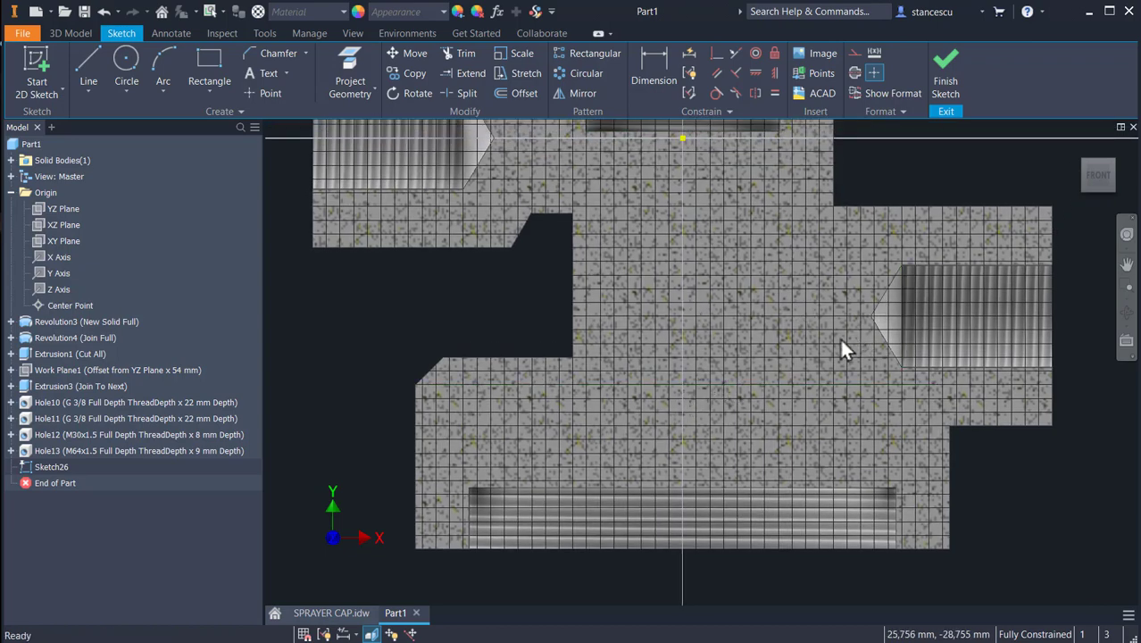
mouse_move(839, 339)
middle_down()
mouse_move(896, 484)
mouse_move(929, 482)
middle_up()
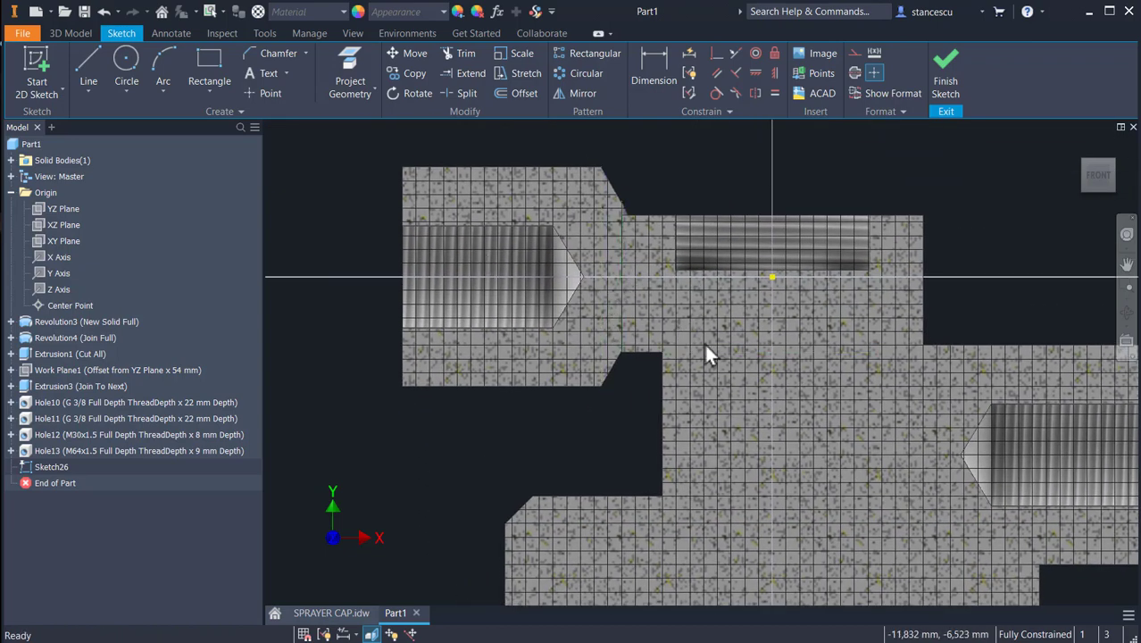
click(369, 630)
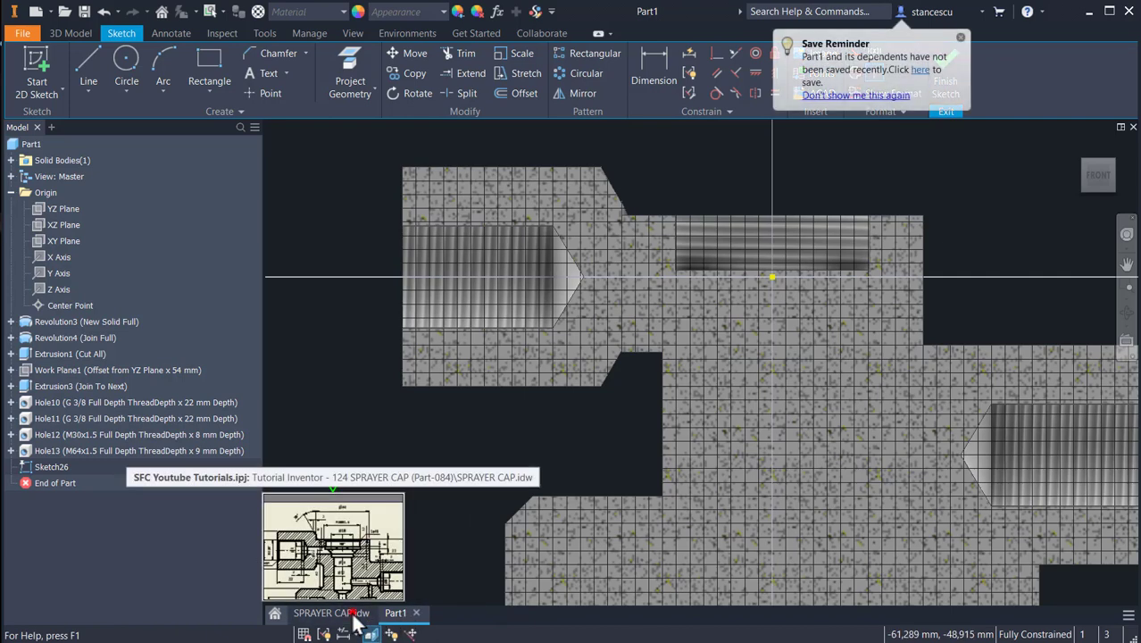
click(356, 618)
scroll(660, 473, down, 2)
middle_drag(678, 482, 680, 291)
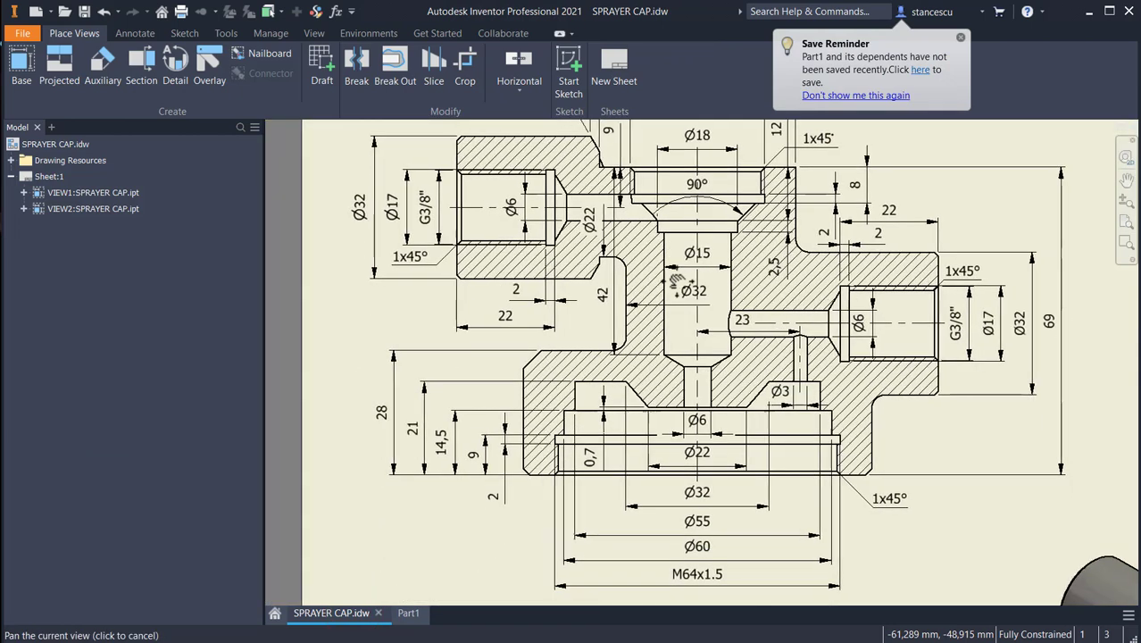
click(695, 265)
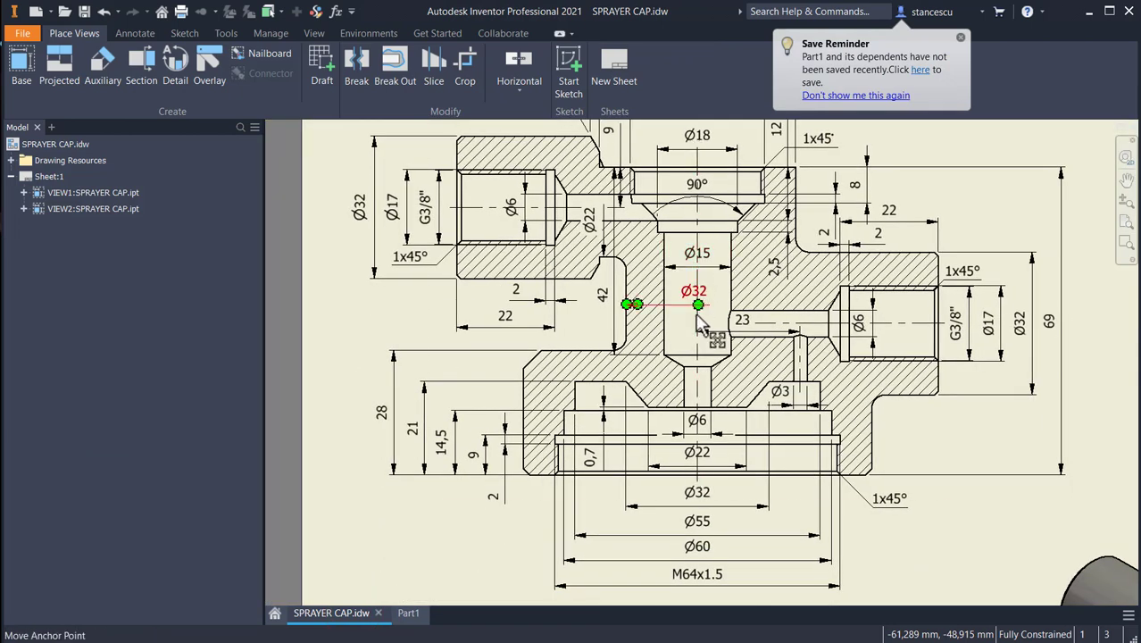
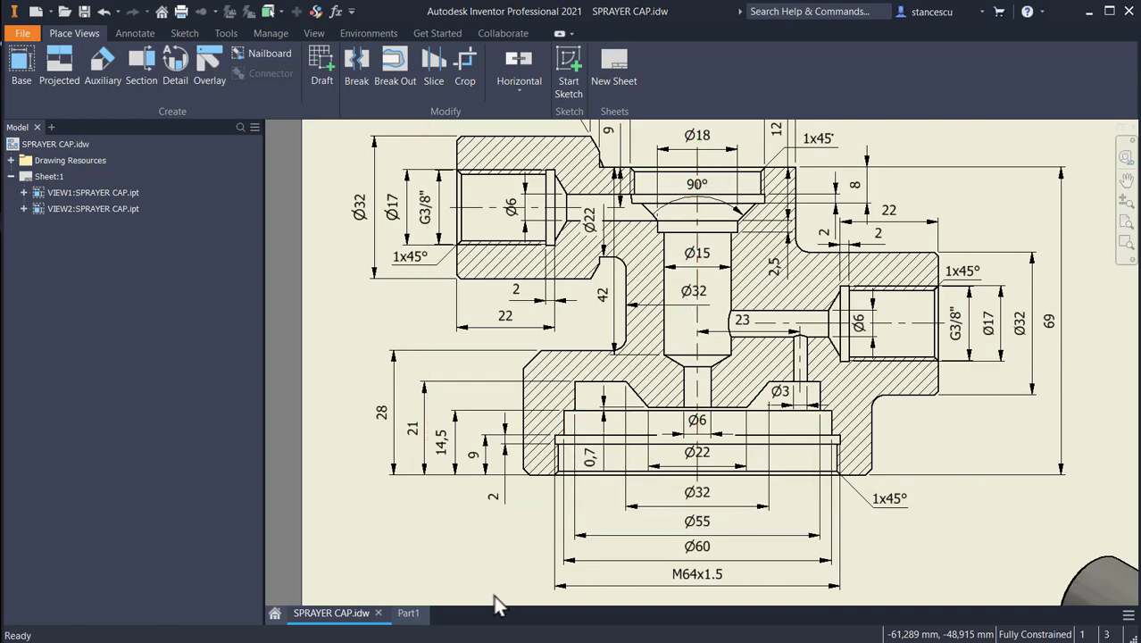
Switch back to Part1, undo the new sketch on the XY plane and restore the home view
click(408, 616)
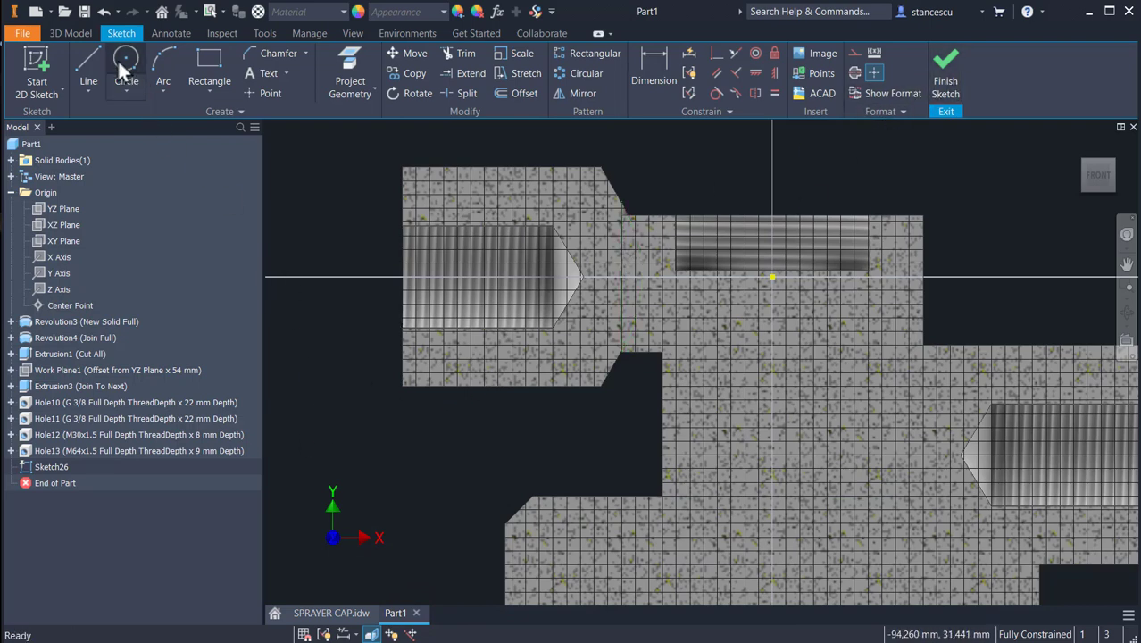
click(104, 11)
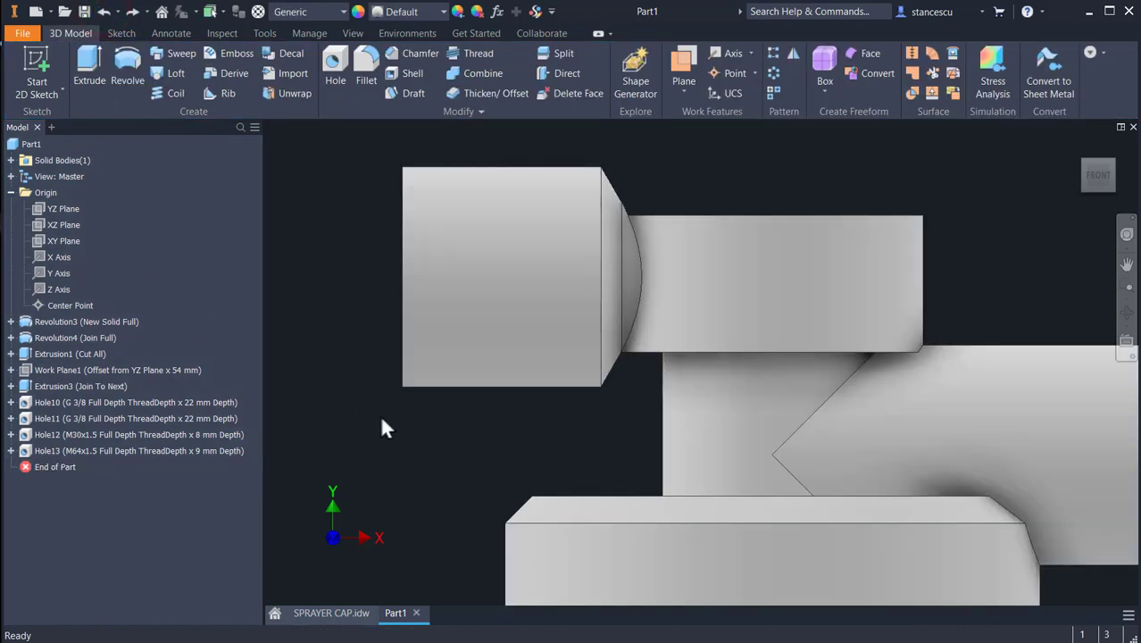
key(F6)
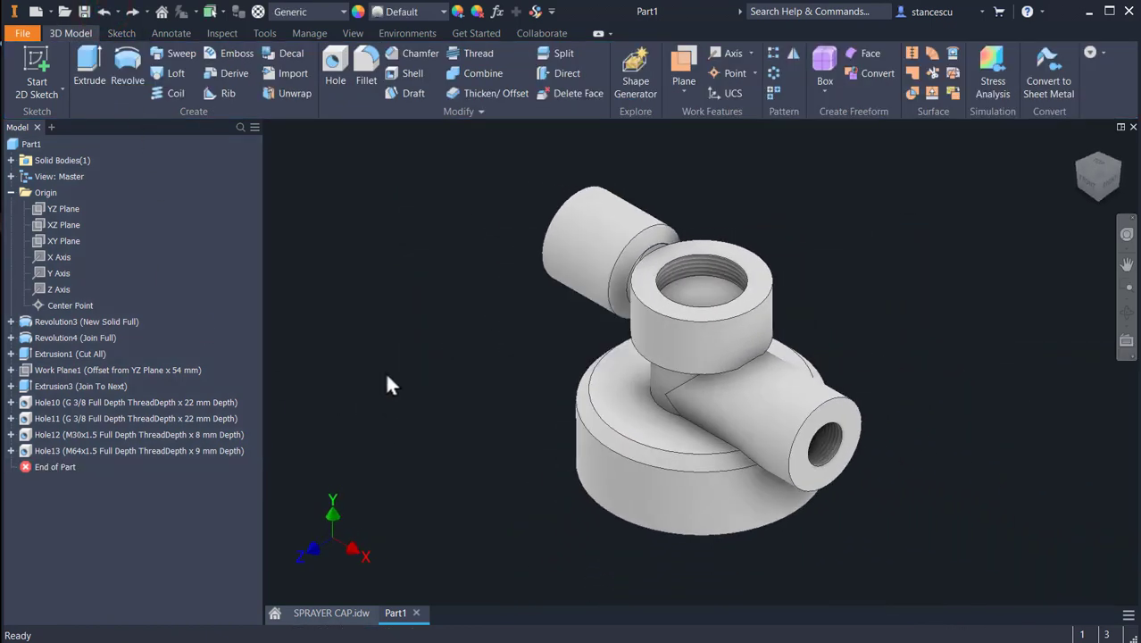
Start a Hole on the upper boss's top face and make it concentric with the outer circular edge
click(336, 64)
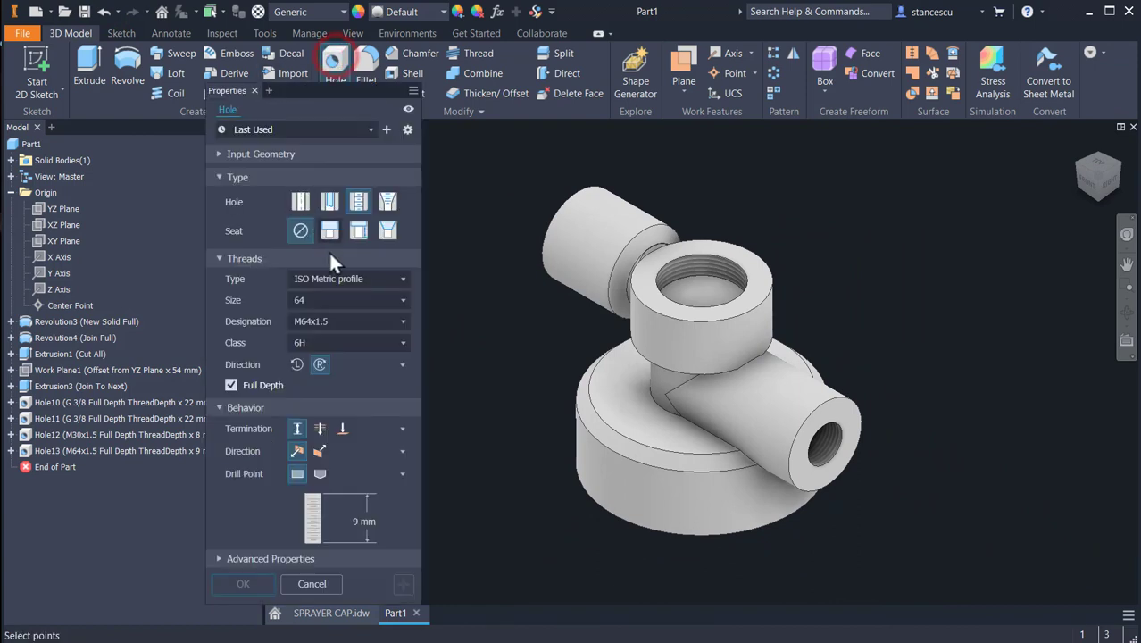
click(714, 248)
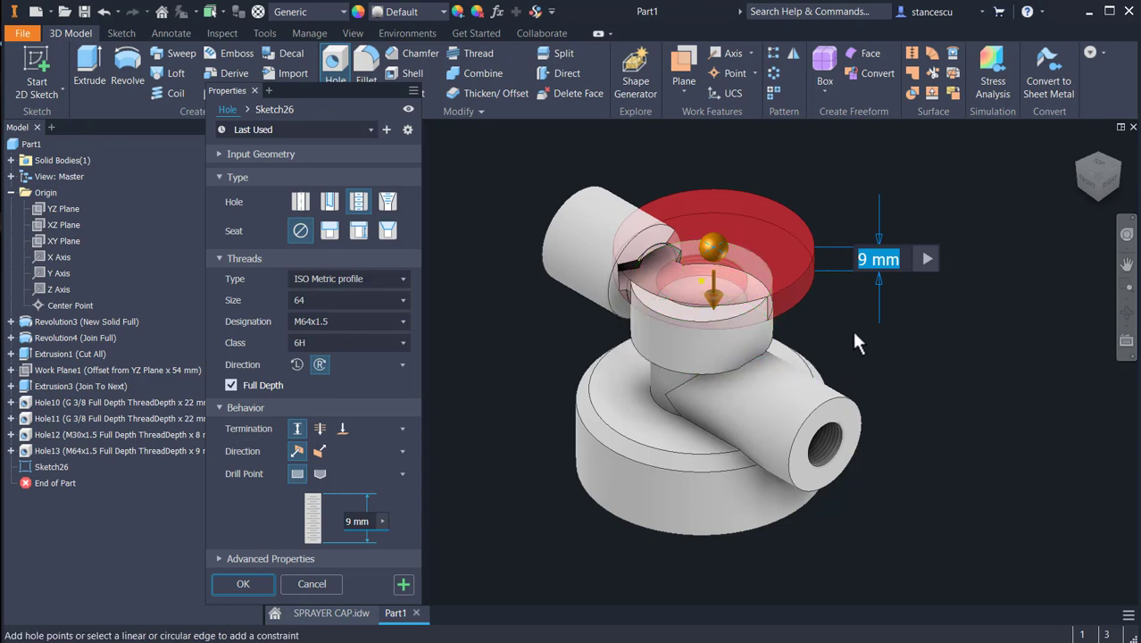
click(735, 355)
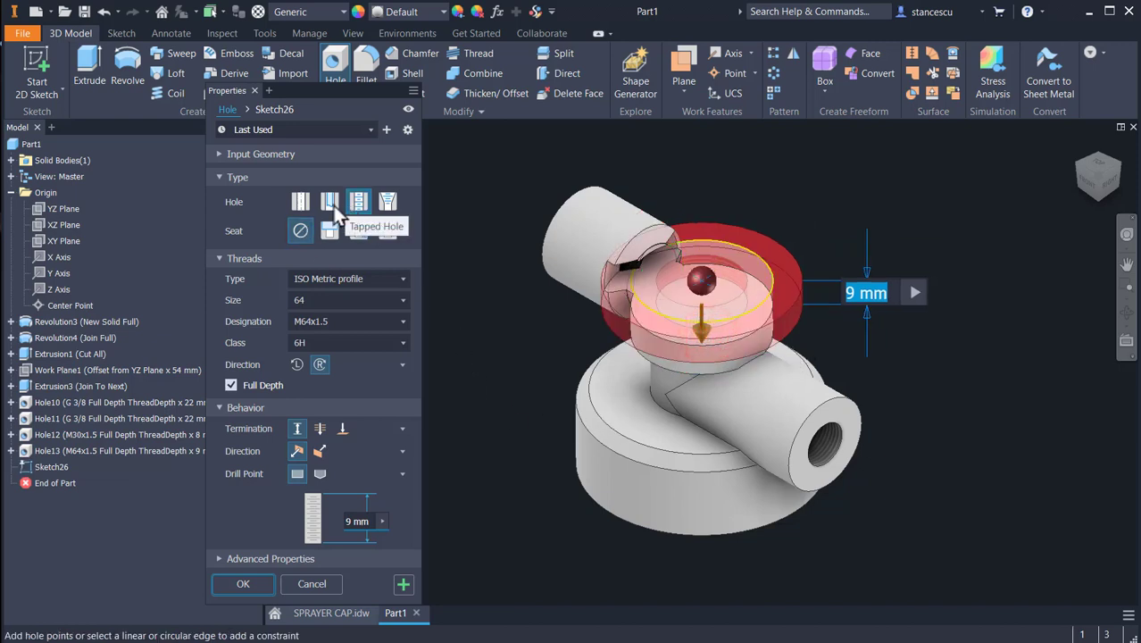
Make it a simple hole with an angled drill point, 15 mm diameter and 42 mm depth, and apply it
click(298, 201)
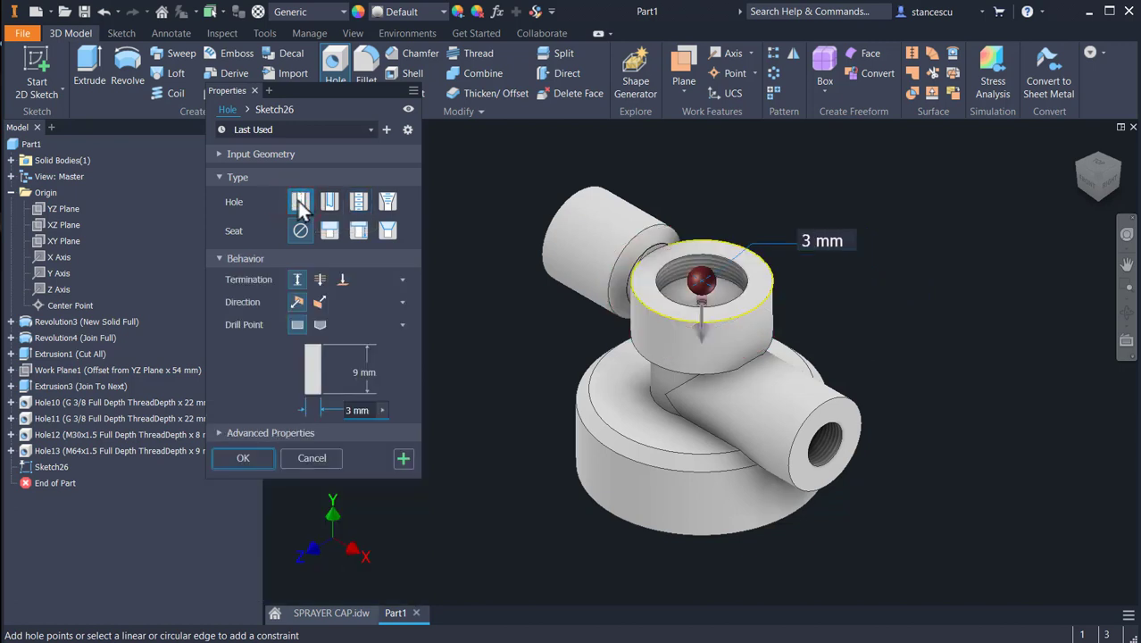
click(320, 324)
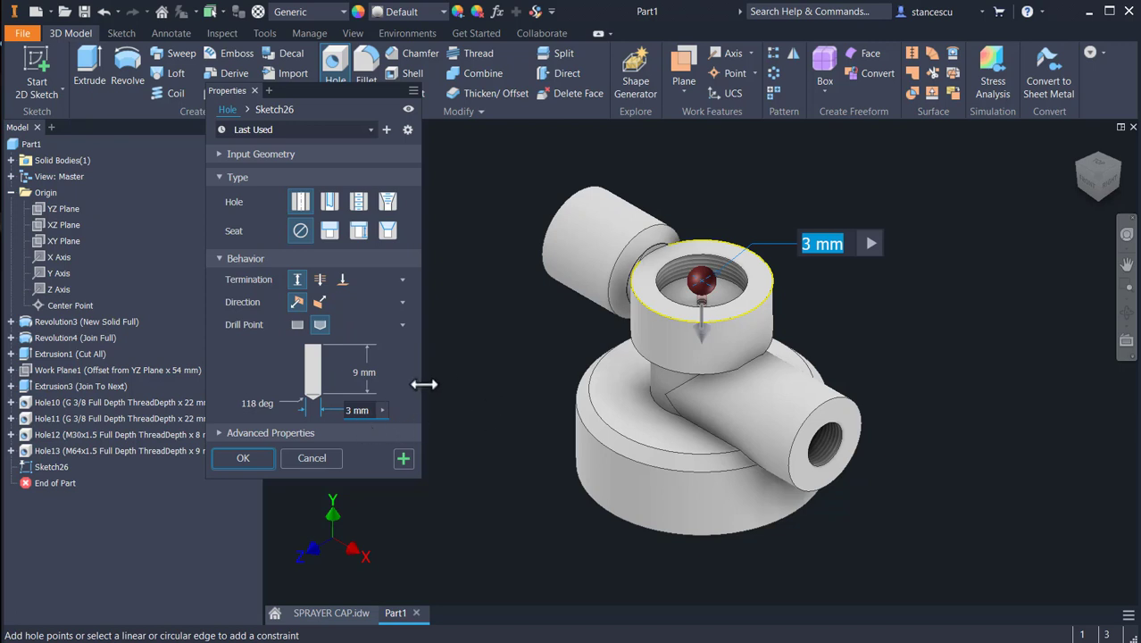
text(15)
key(Tab)
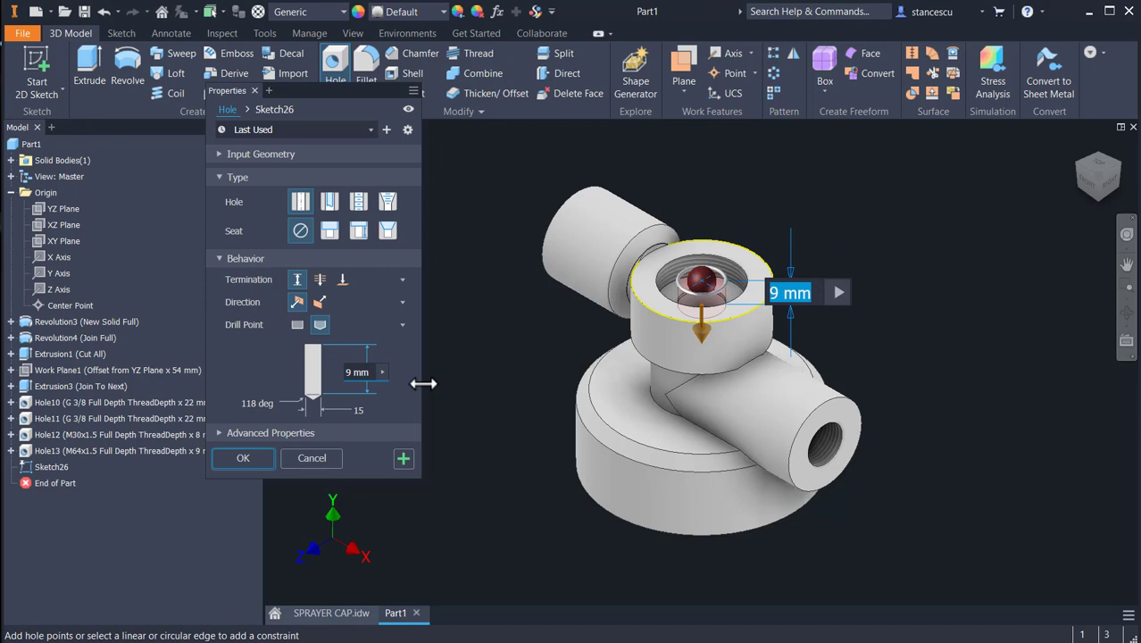
text(42)
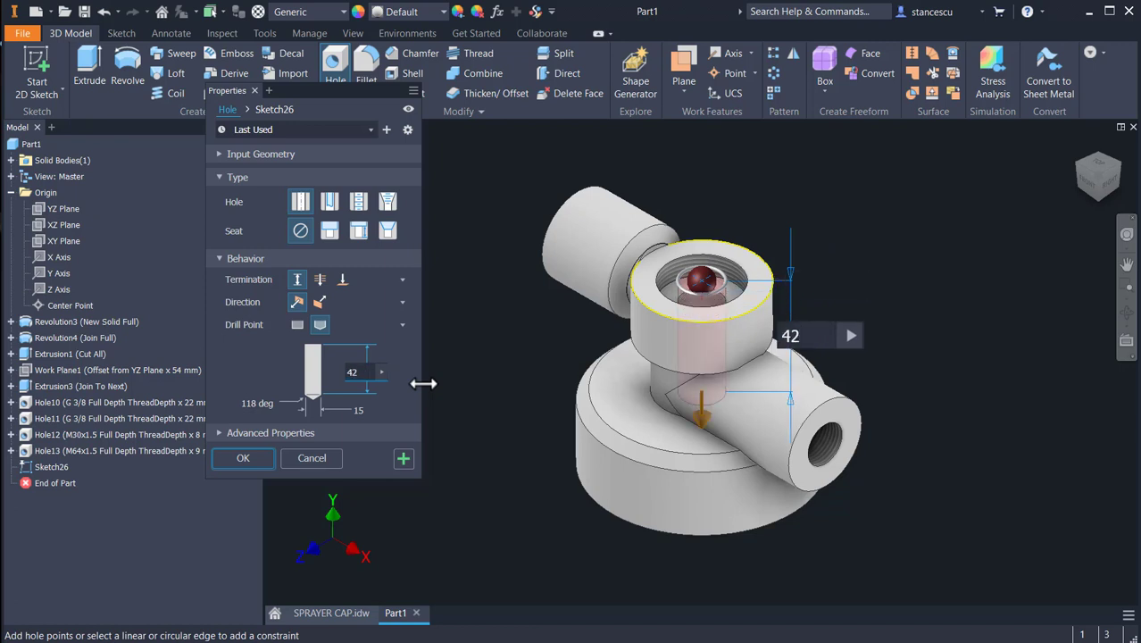
click(404, 458)
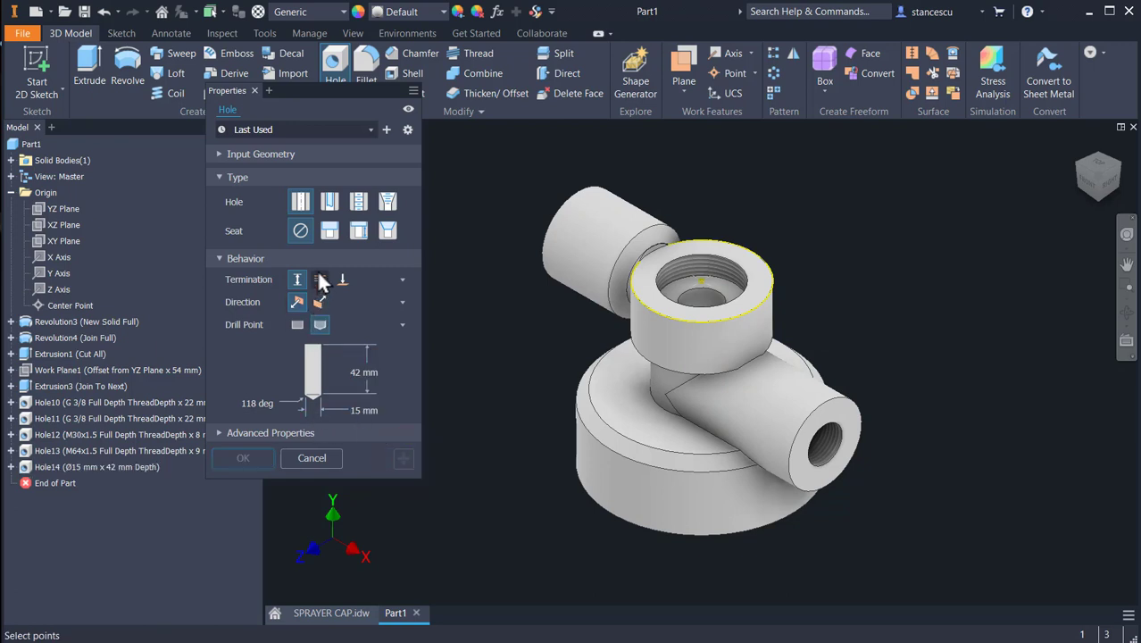
Add a 6 mm Through All hole on the upper boss's top face, concentric with its outer circular edge
click(319, 279)
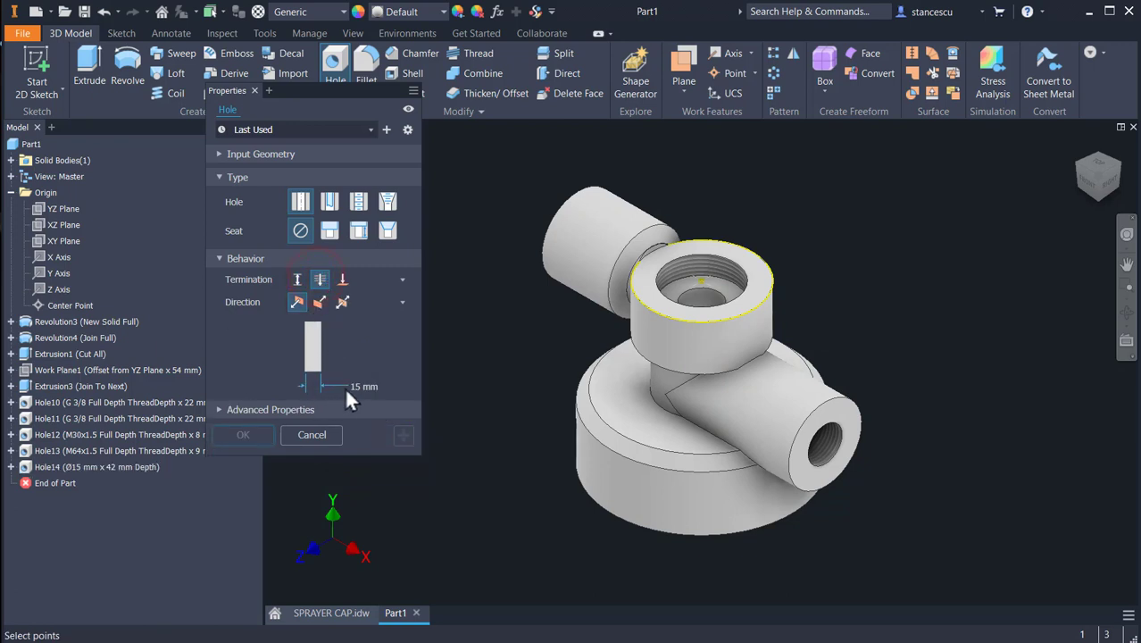
click(358, 388)
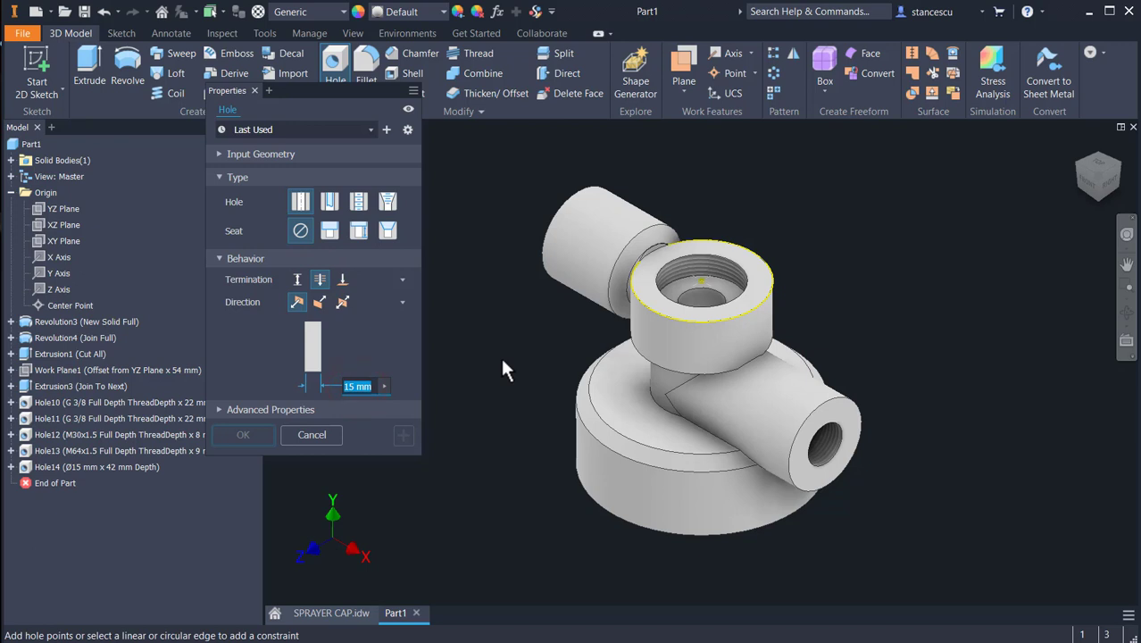
text(6)
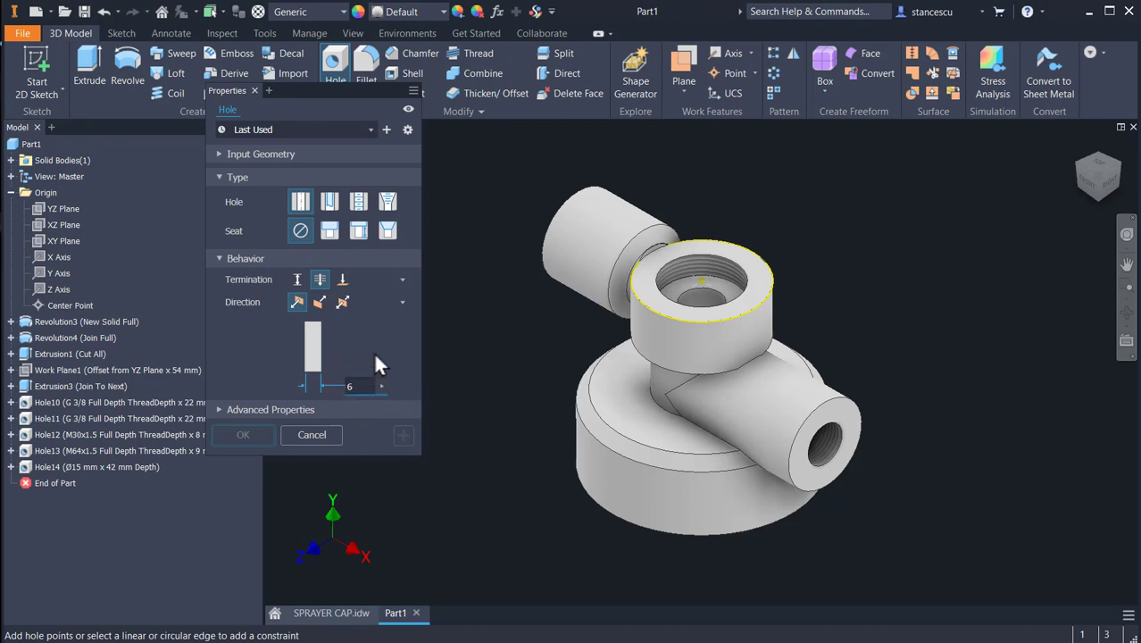
key(Tab)
click(641, 275)
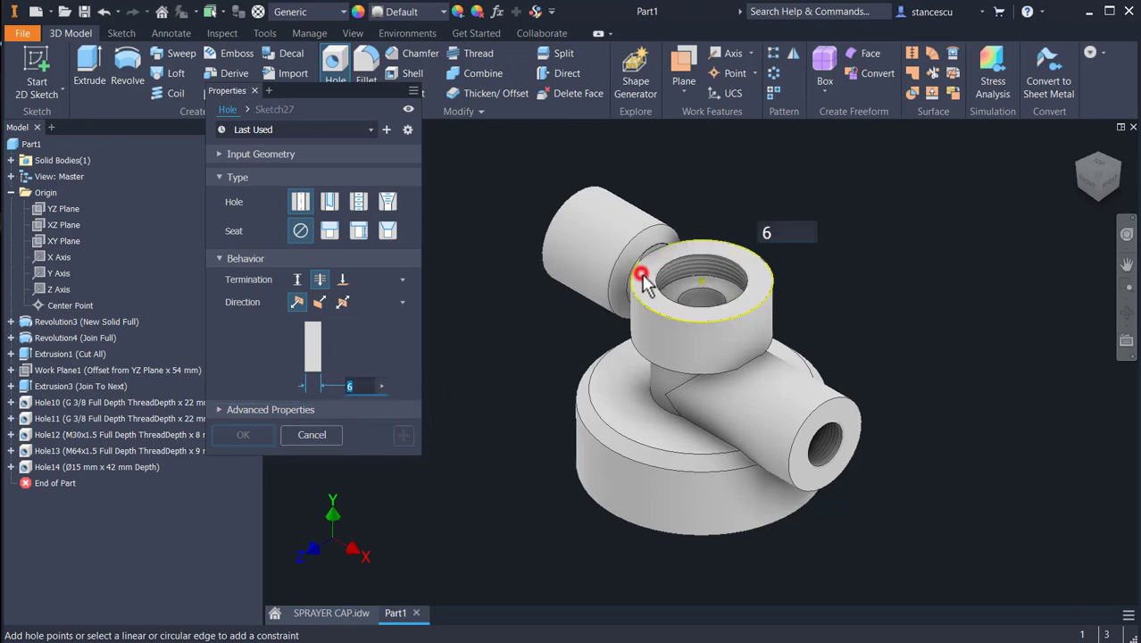
click(748, 254)
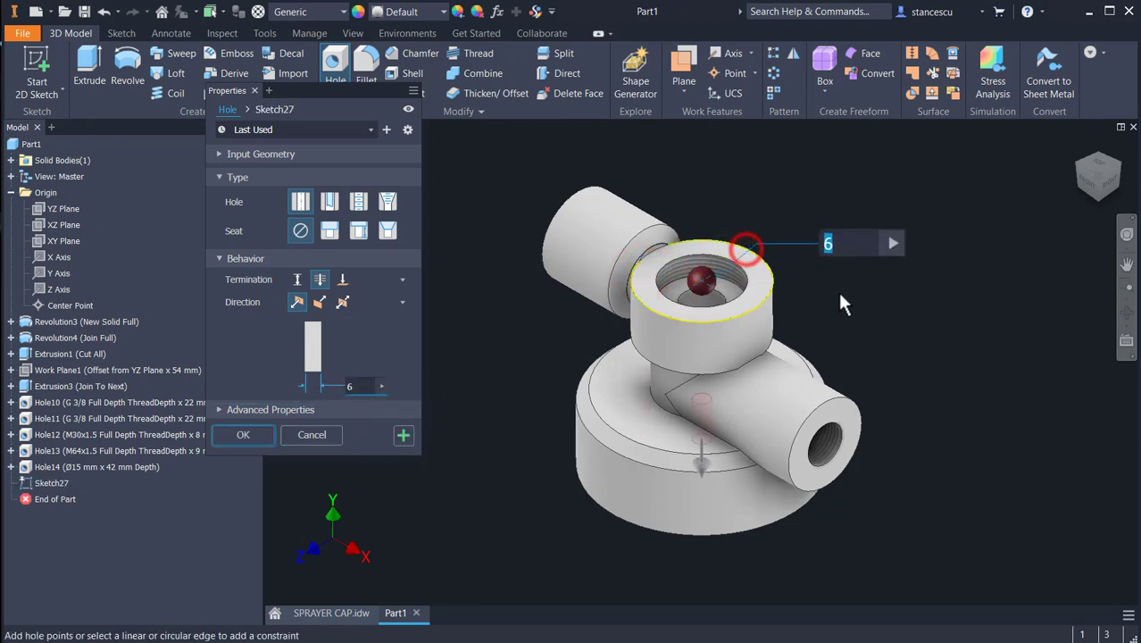
scroll(693, 430, up, 2)
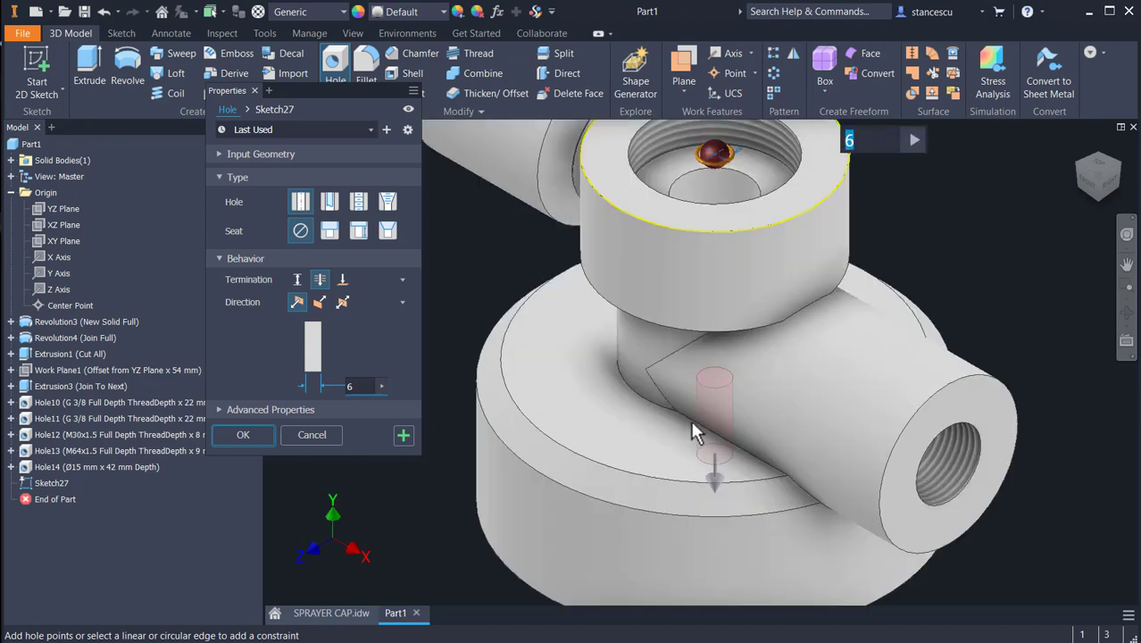
click(403, 435)
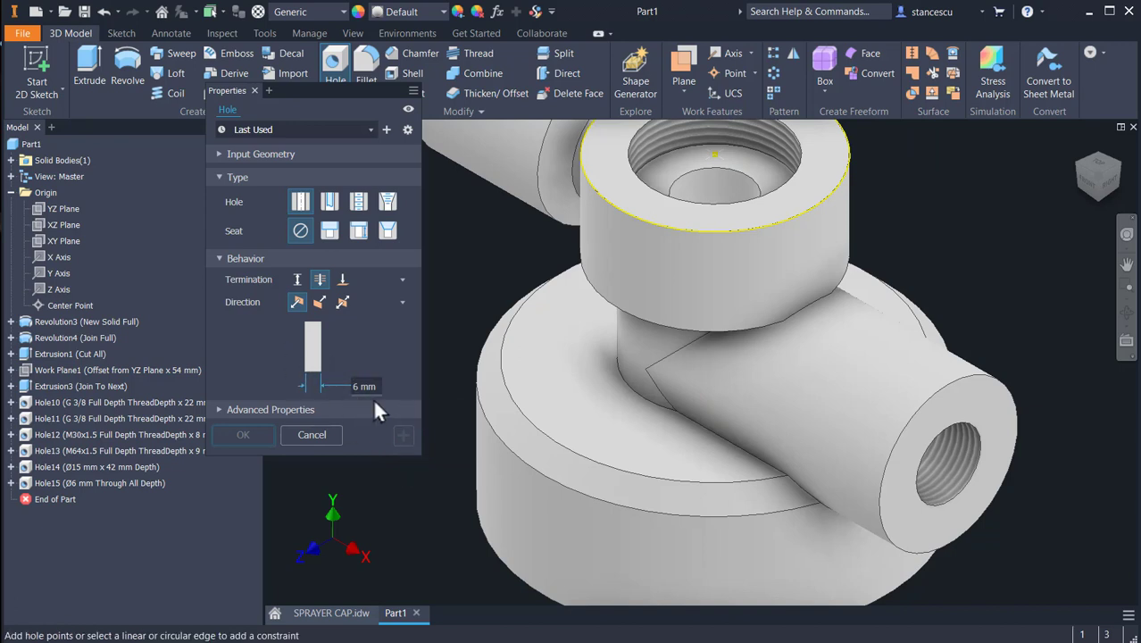
Add a 6 mm hole concentric on the lower side branch's end face, terminating at the wall of the 15 mm bore
click(981, 402)
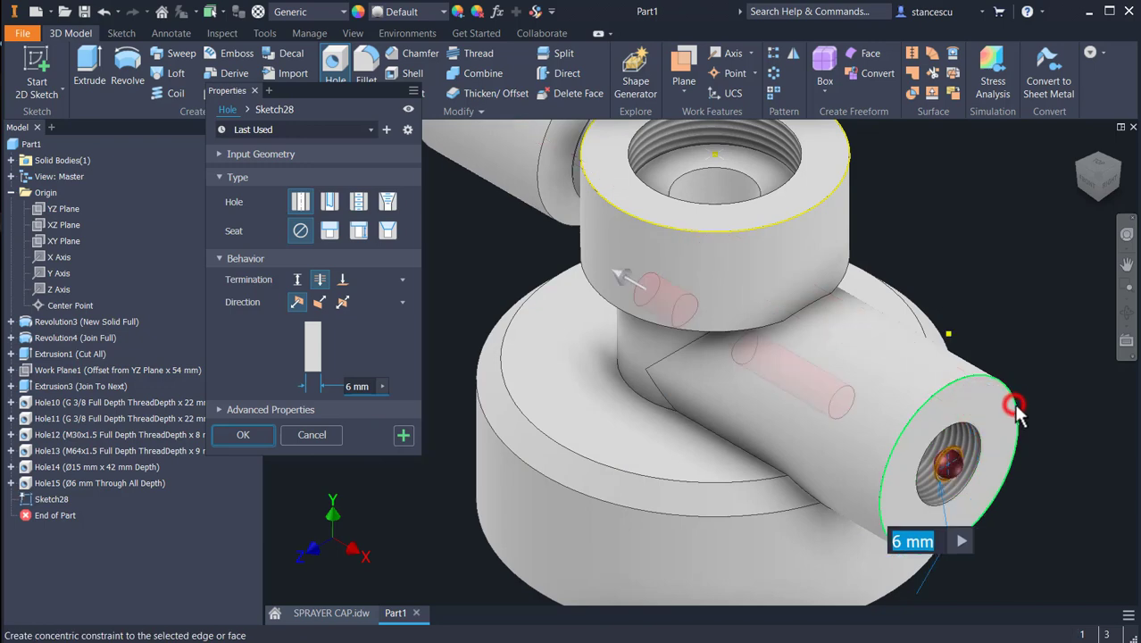
click(1016, 408)
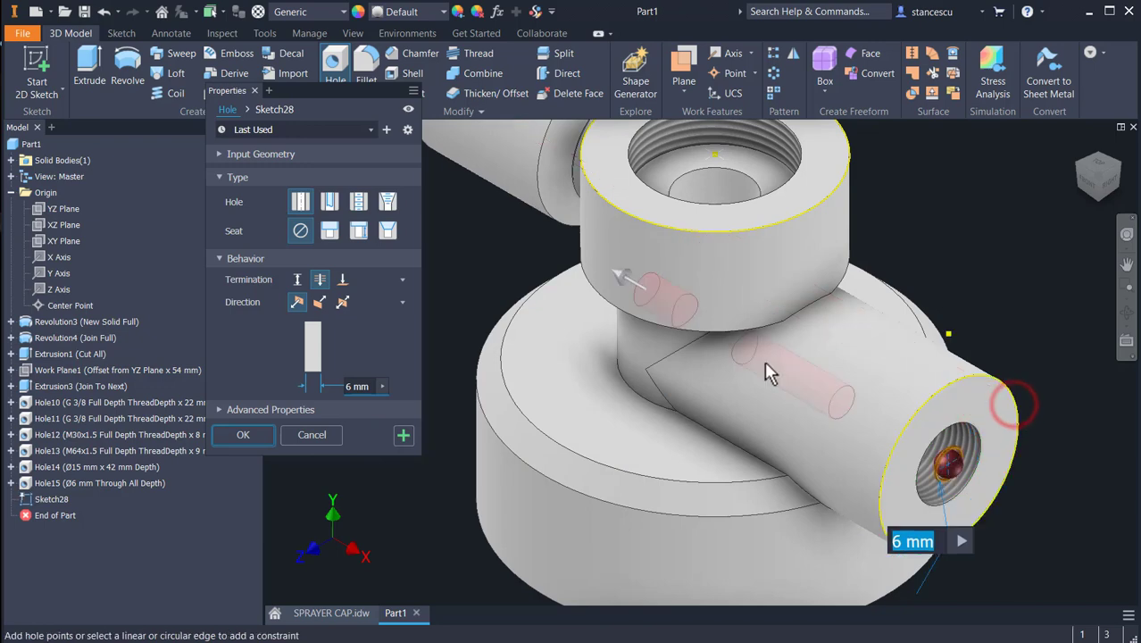
click(342, 280)
shift+middle_drag(434, 418, 476, 374)
click(710, 183)
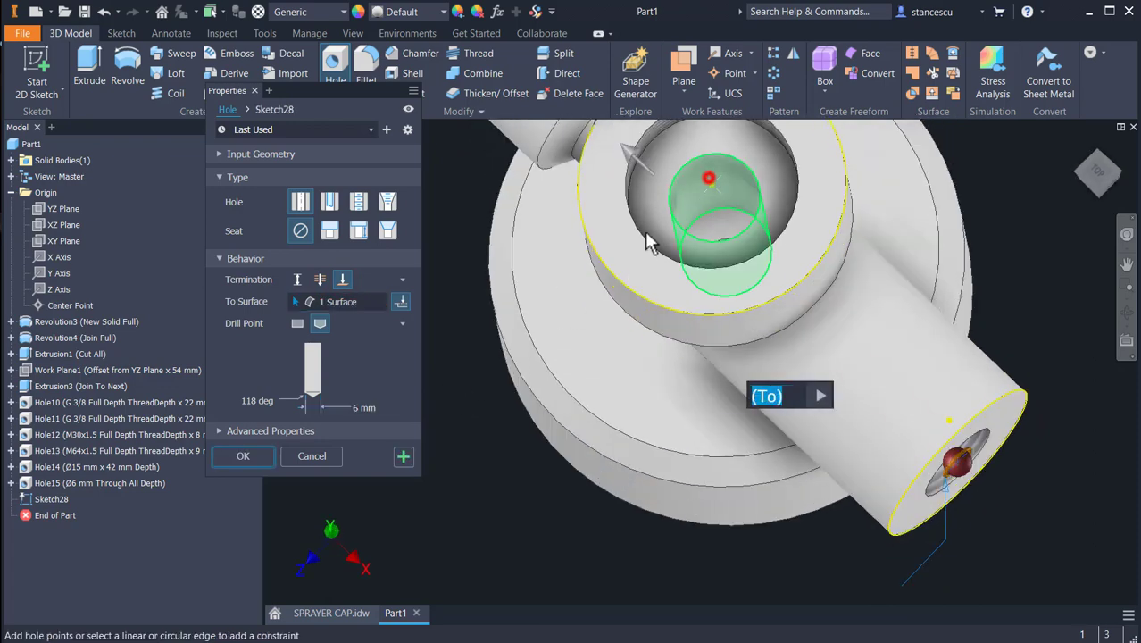
mouse_move(488, 394)
shift+middle_down()
mouse_move(510, 414)
mouse_move(489, 376)
mouse_move(479, 378)
shift+middle_up()
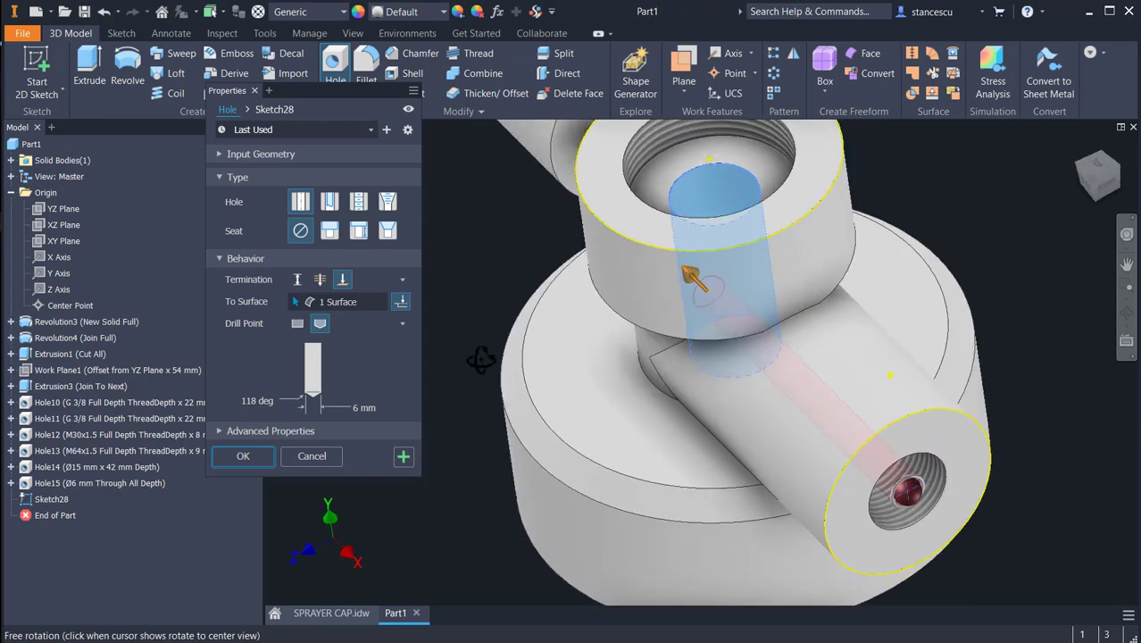
click(403, 456)
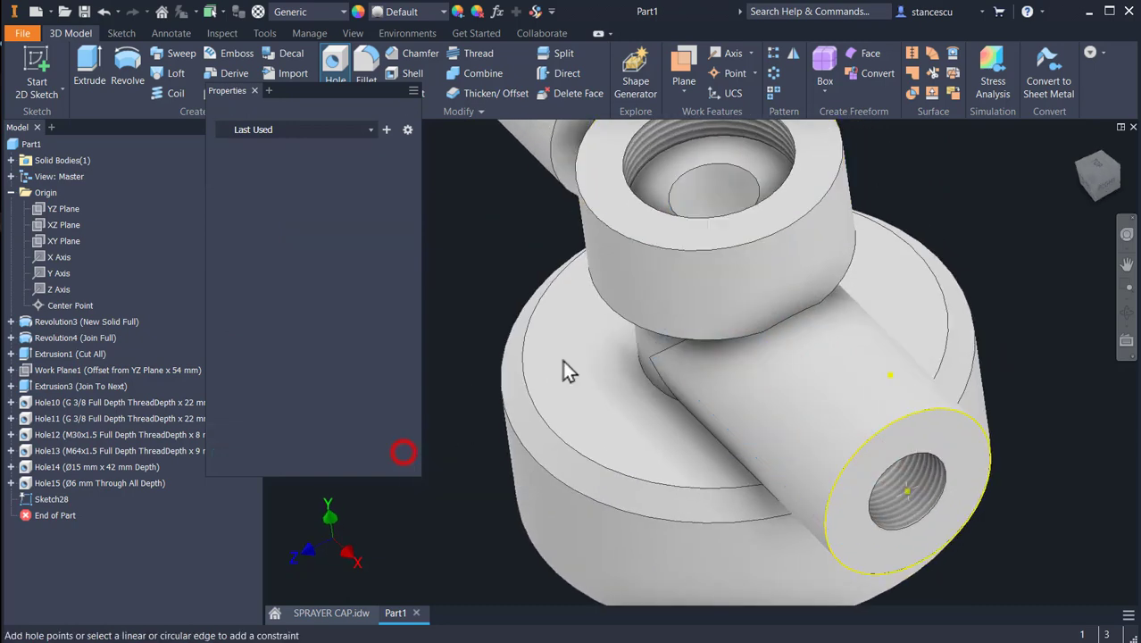
Place a 6 mm hole on the upper side branch's end face, concentric with its outer circular edge
shift+middle_drag(585, 449, 780, 450)
click(618, 359)
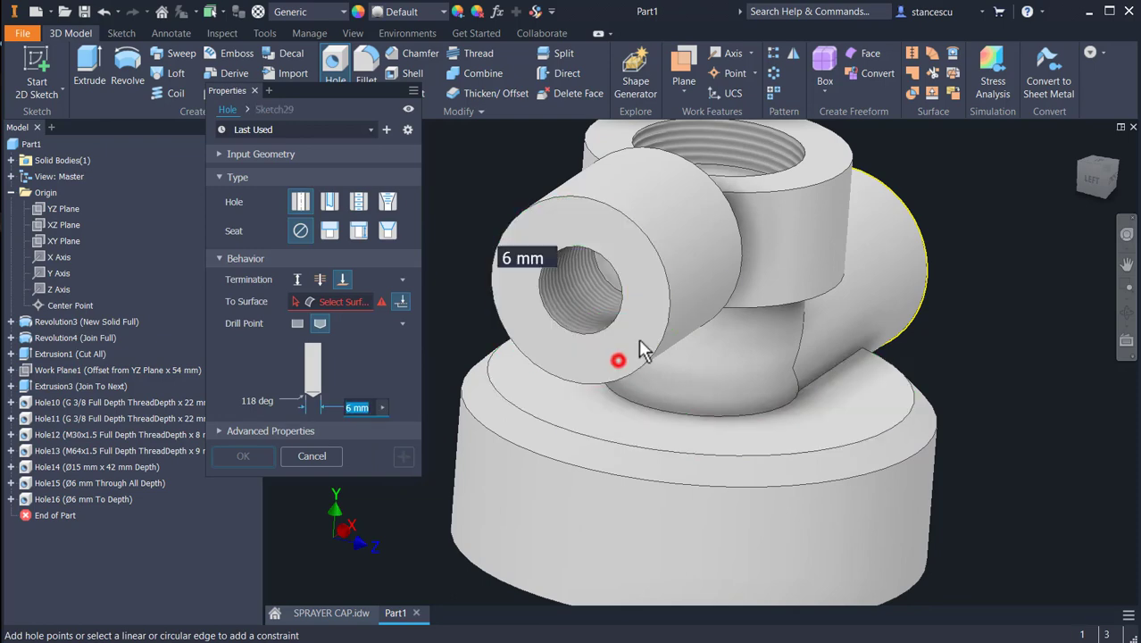
click(668, 282)
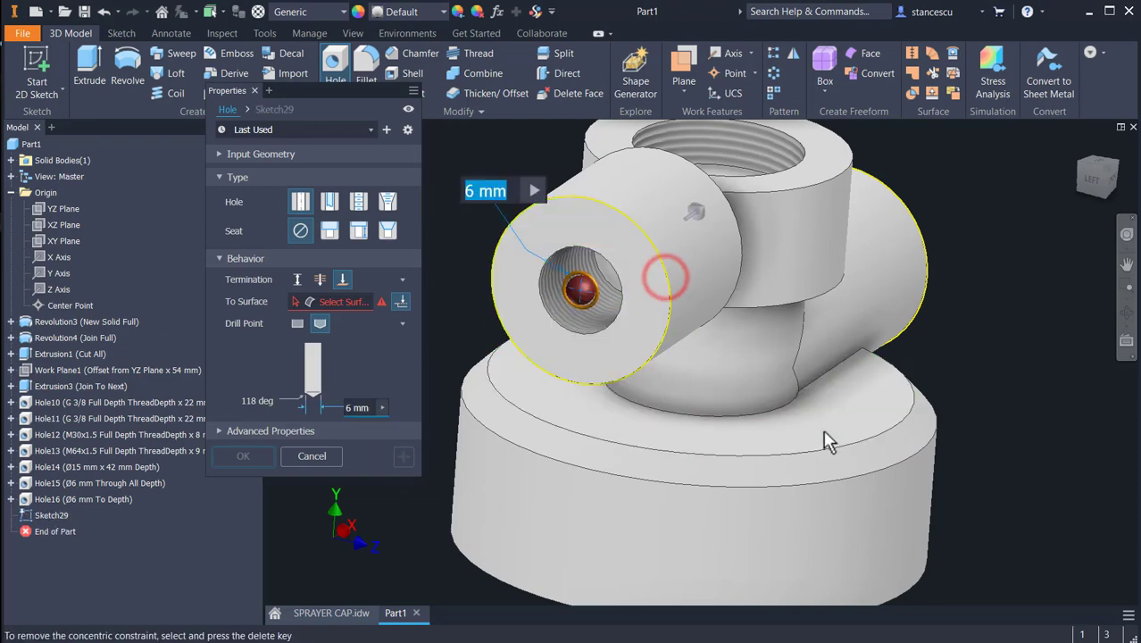
Terminate the upper branch's 6 mm hole at the origin YZ plane and apply it
shift+middle_drag(827, 438, 774, 491)
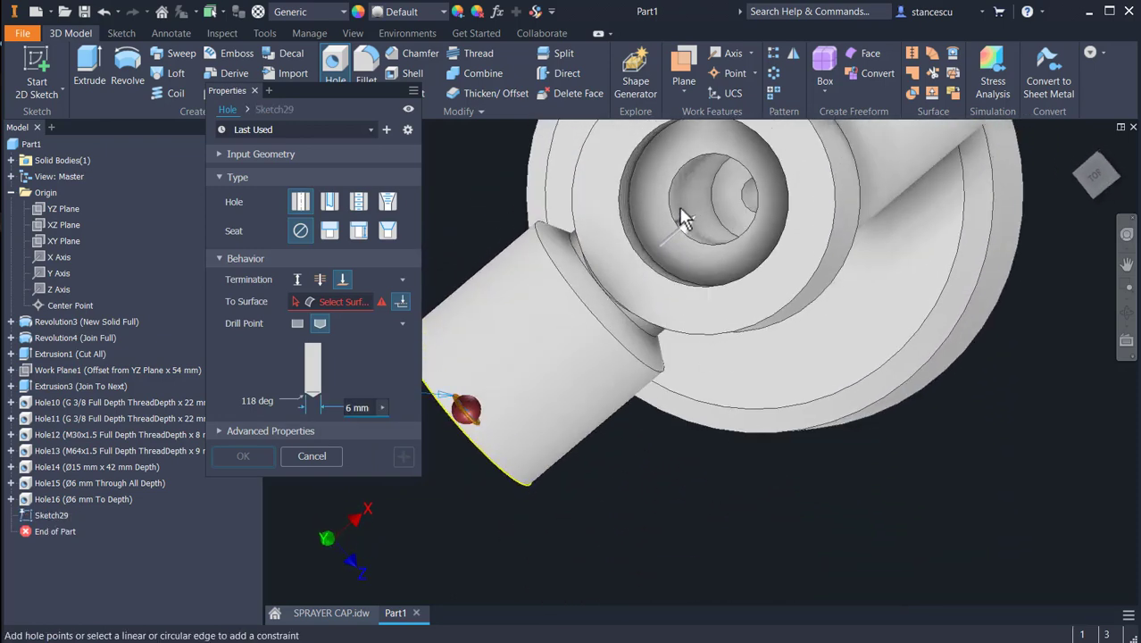
shift+middle_drag(728, 205, 736, 307)
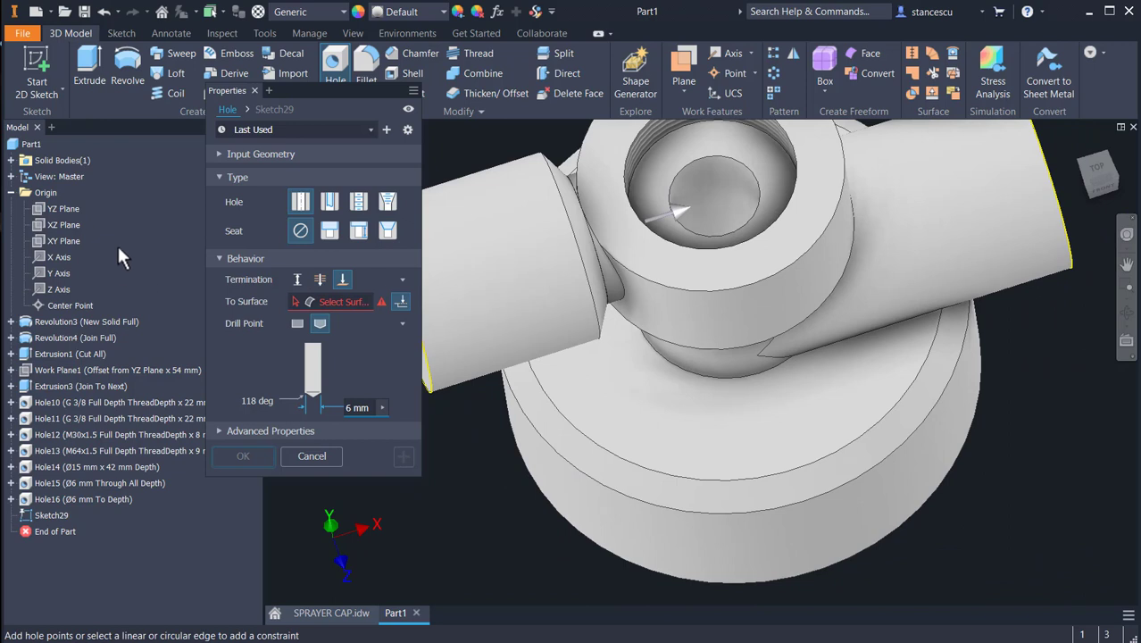
click(297, 300)
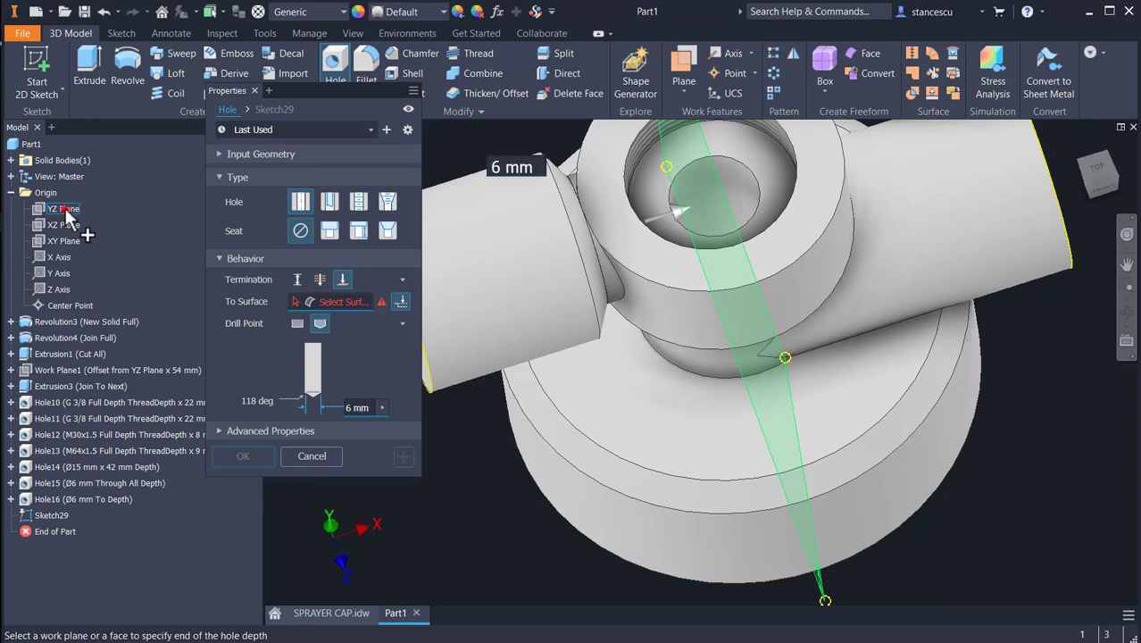
click(72, 210)
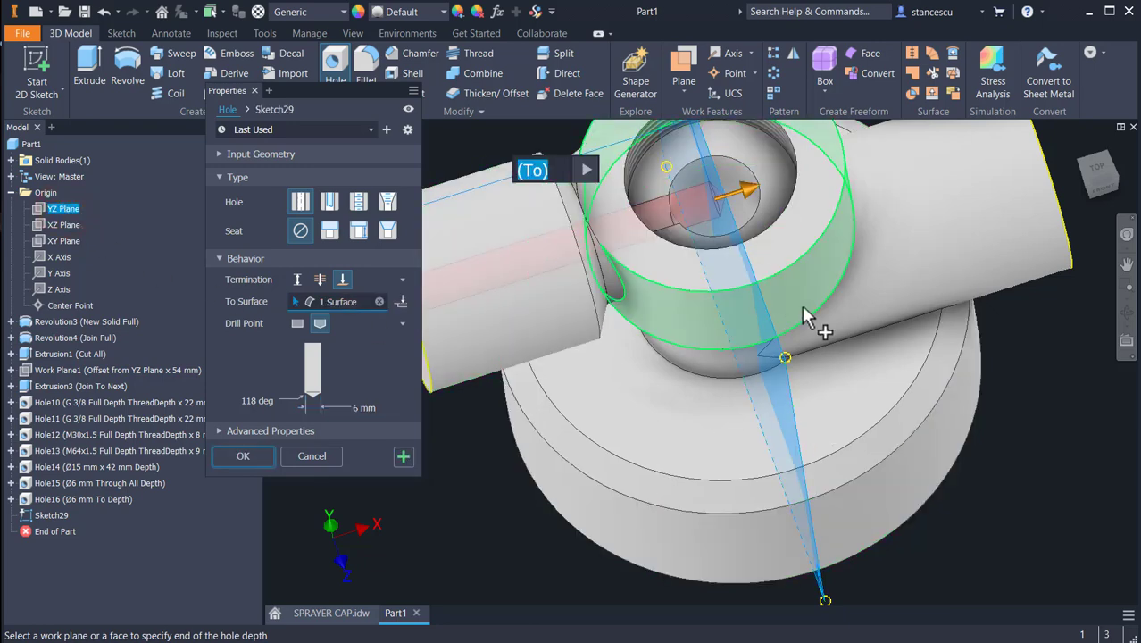
shift+middle_drag(837, 448, 759, 484)
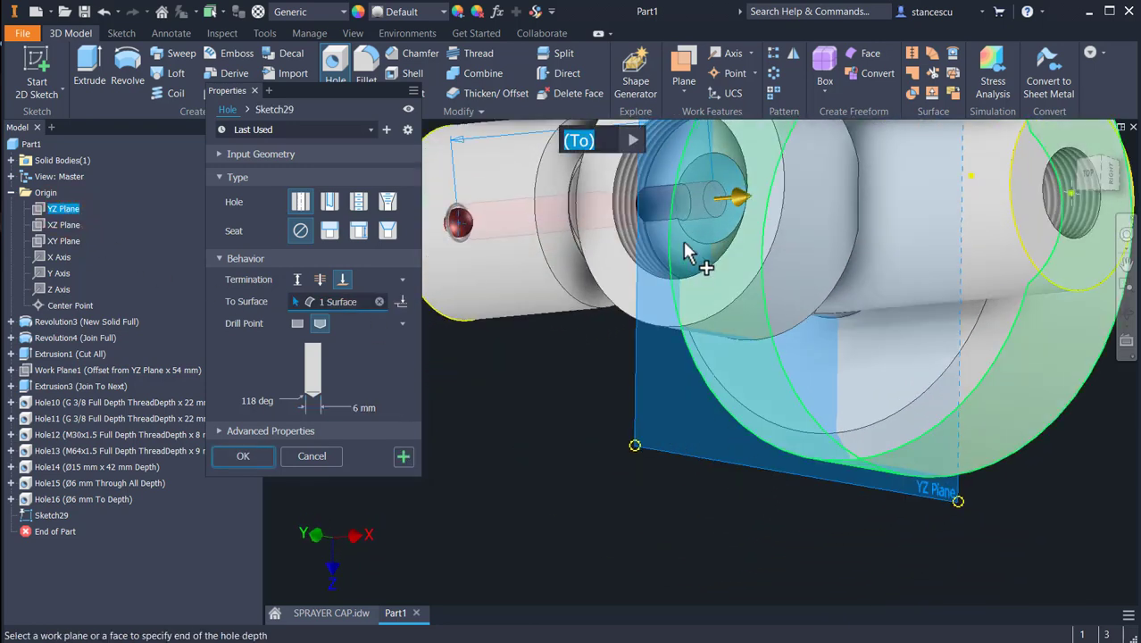
scroll(678, 232, down, 4)
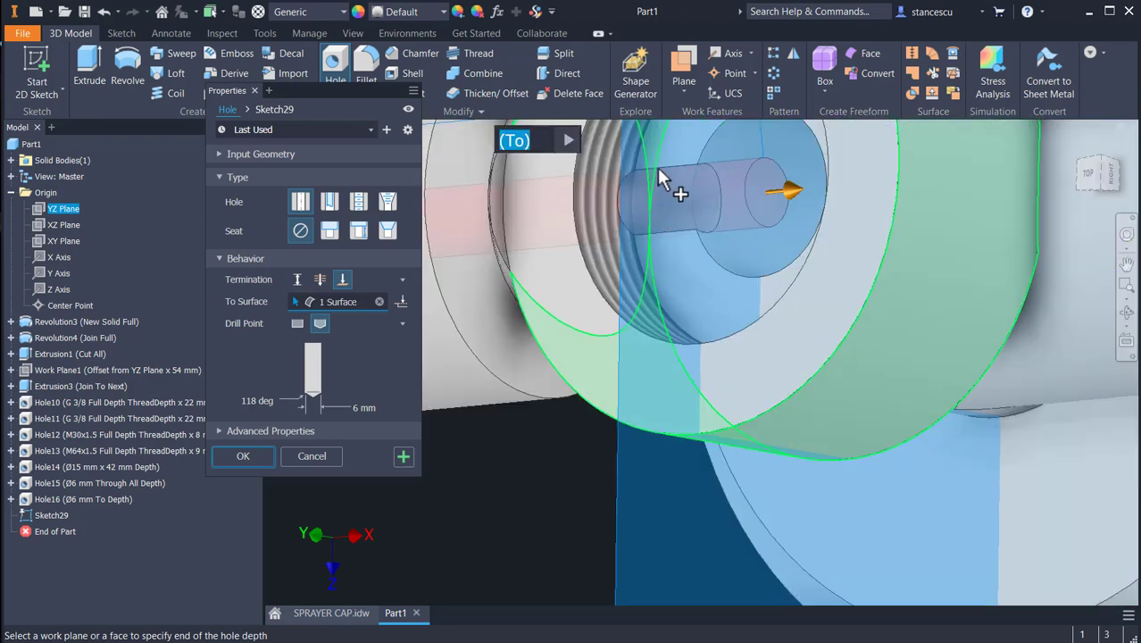
scroll(685, 264, up, 2)
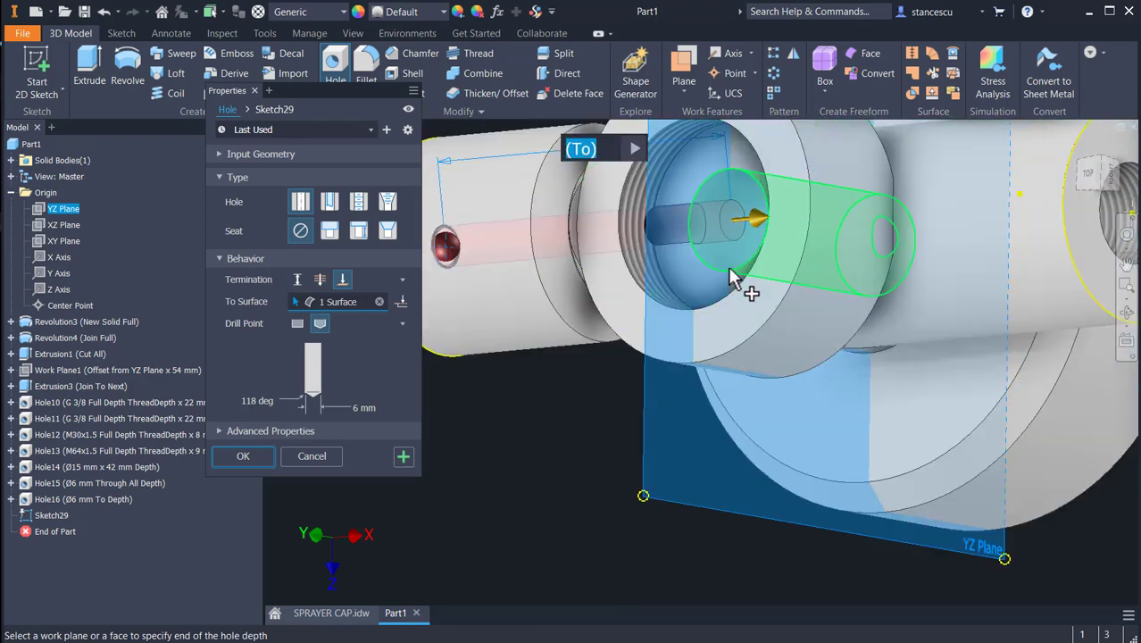
middle_drag(786, 338, 847, 324)
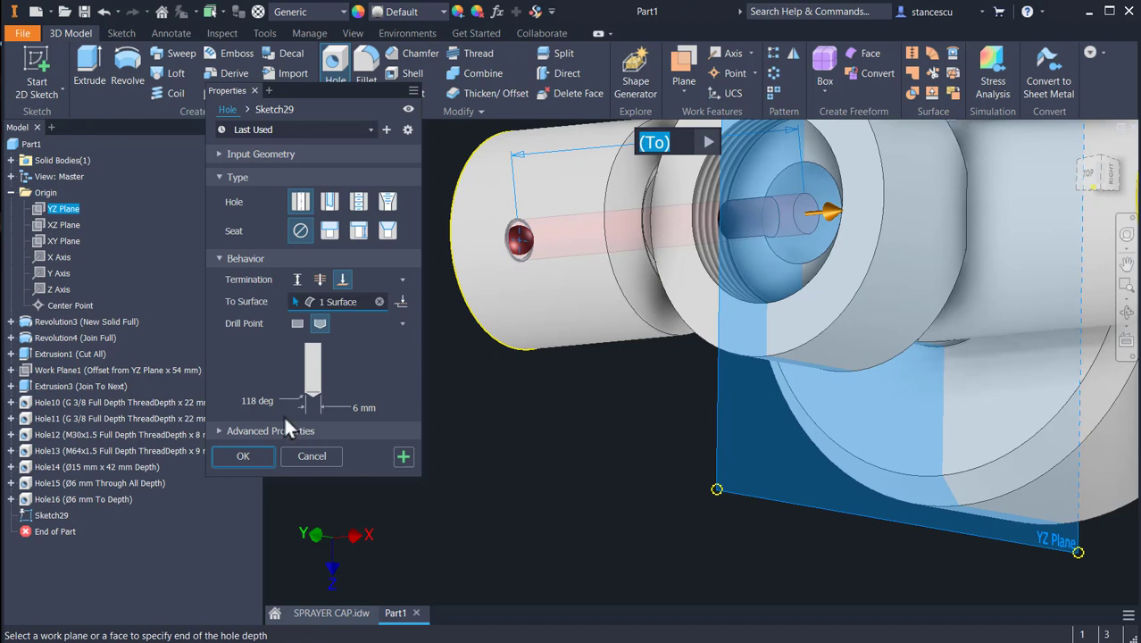
click(255, 455)
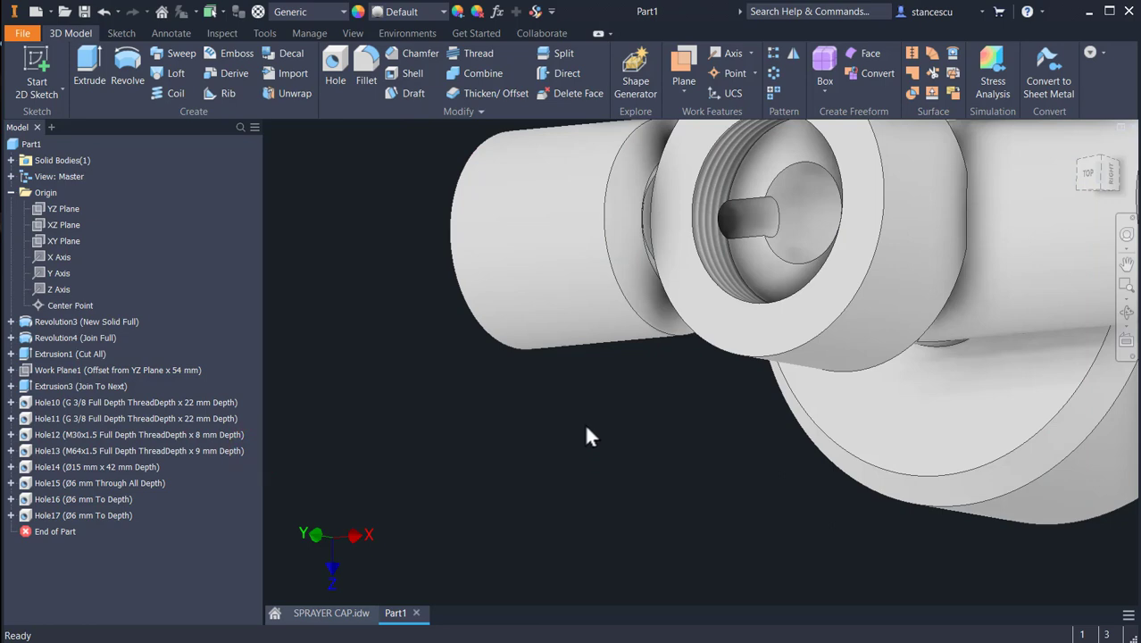
Start a sketch on the origin XY plane and slice the graphics to expose the internal bores
key(F6)
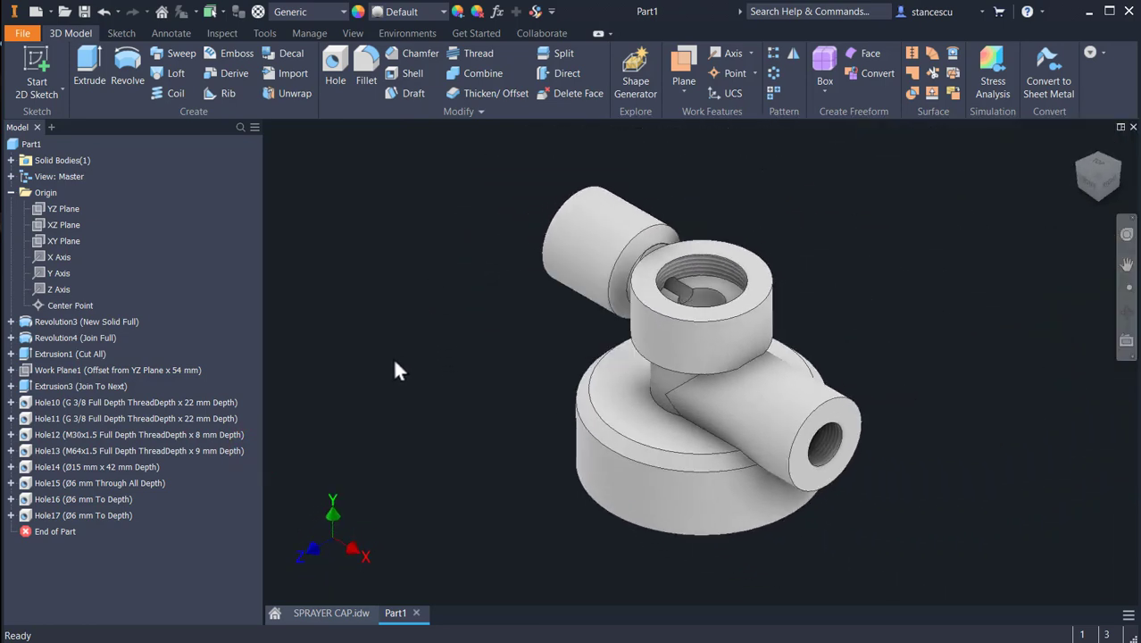
click(36, 240)
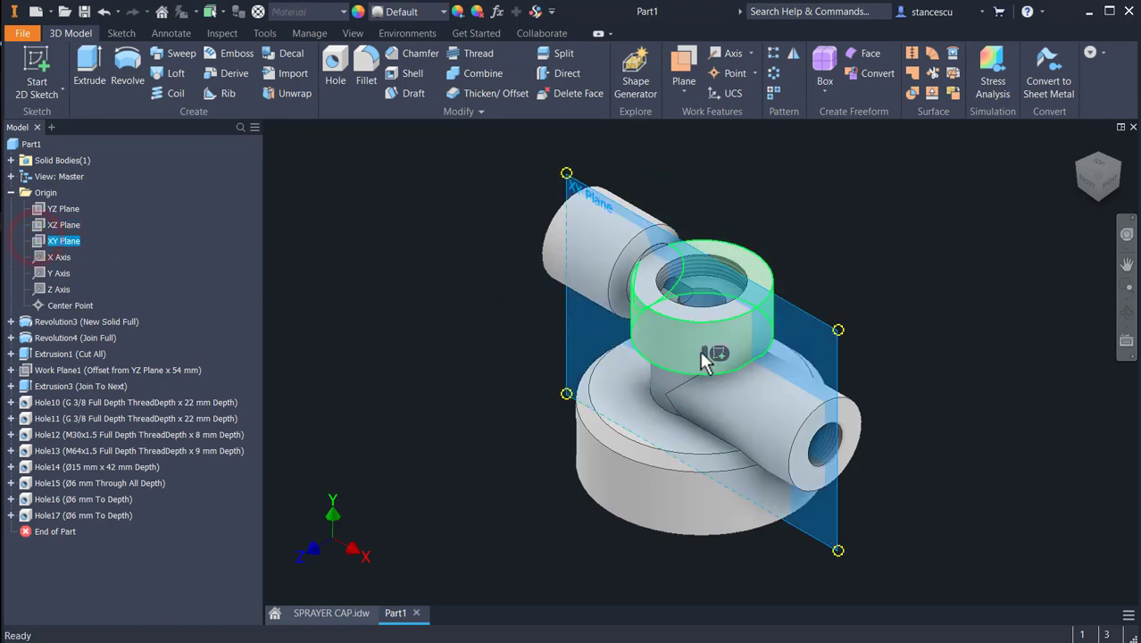
click(721, 353)
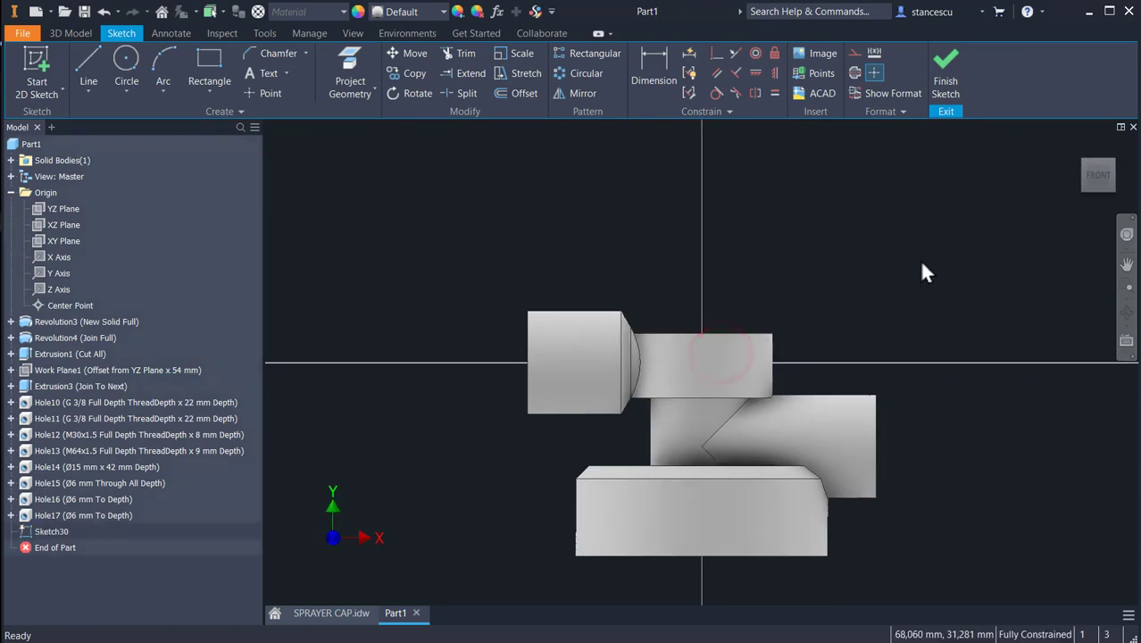
key(F7)
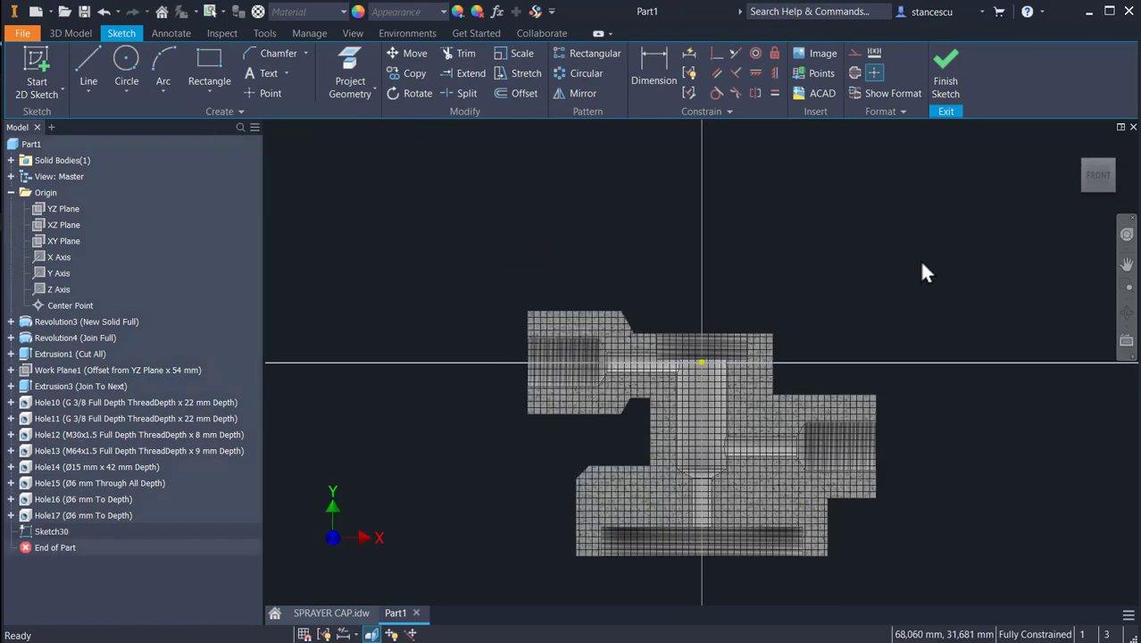
Project the upper branch's inner thread-end edge and draw a rectangle 2 mm wide, about 8.8 mm high, from its midpoint toward the branch opening
scroll(566, 415, up, 3)
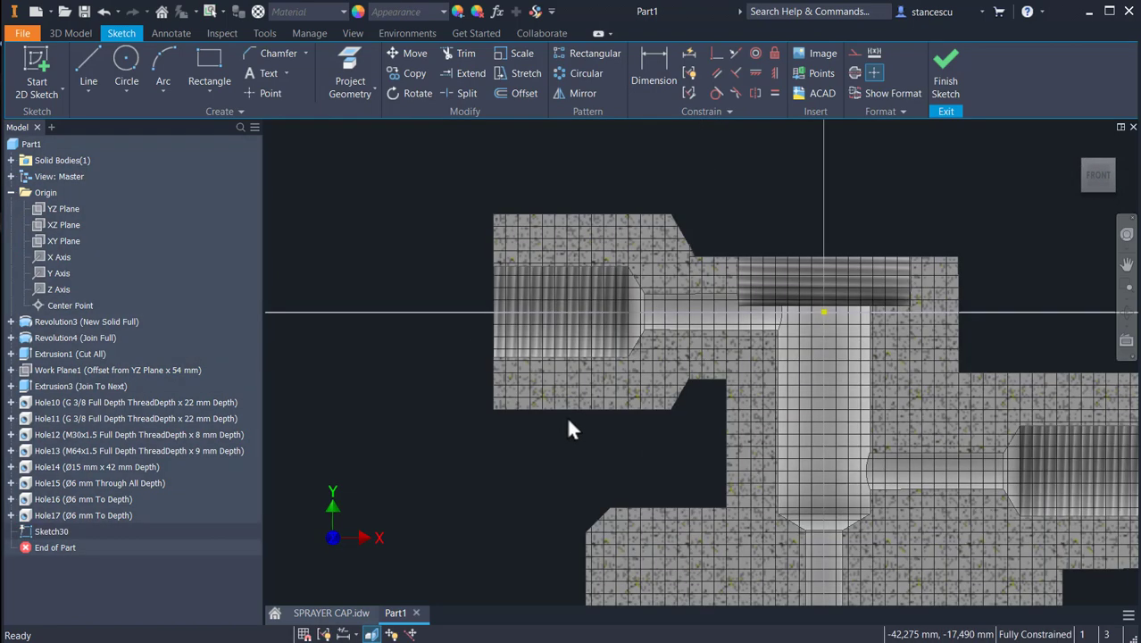
scroll(650, 339, up, 3)
middle_drag(649, 338, 658, 407)
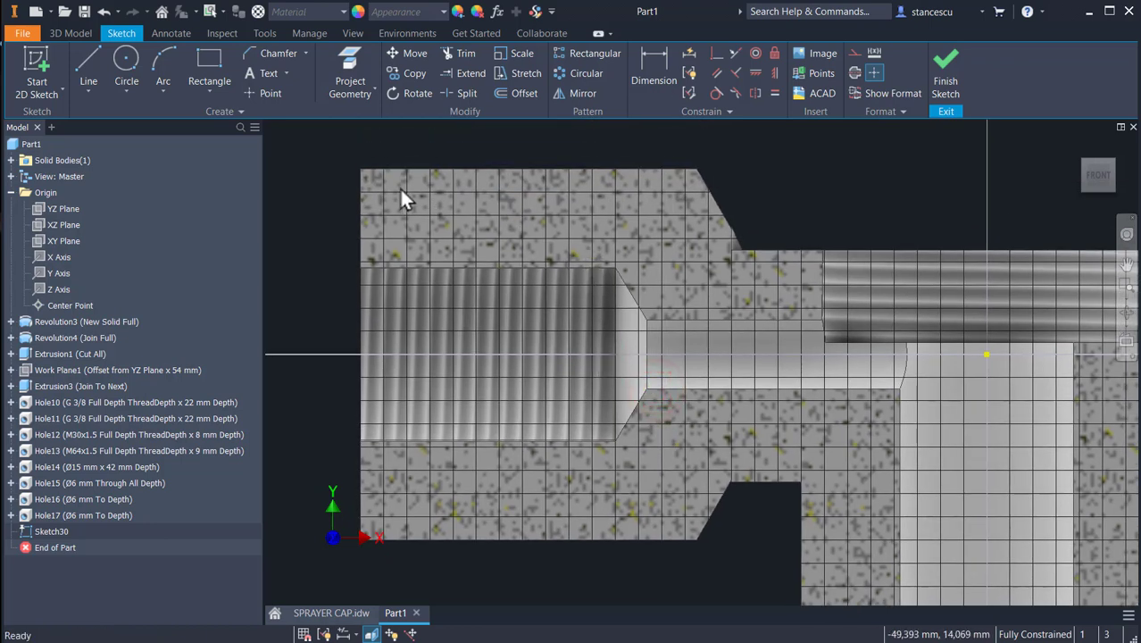
click(343, 61)
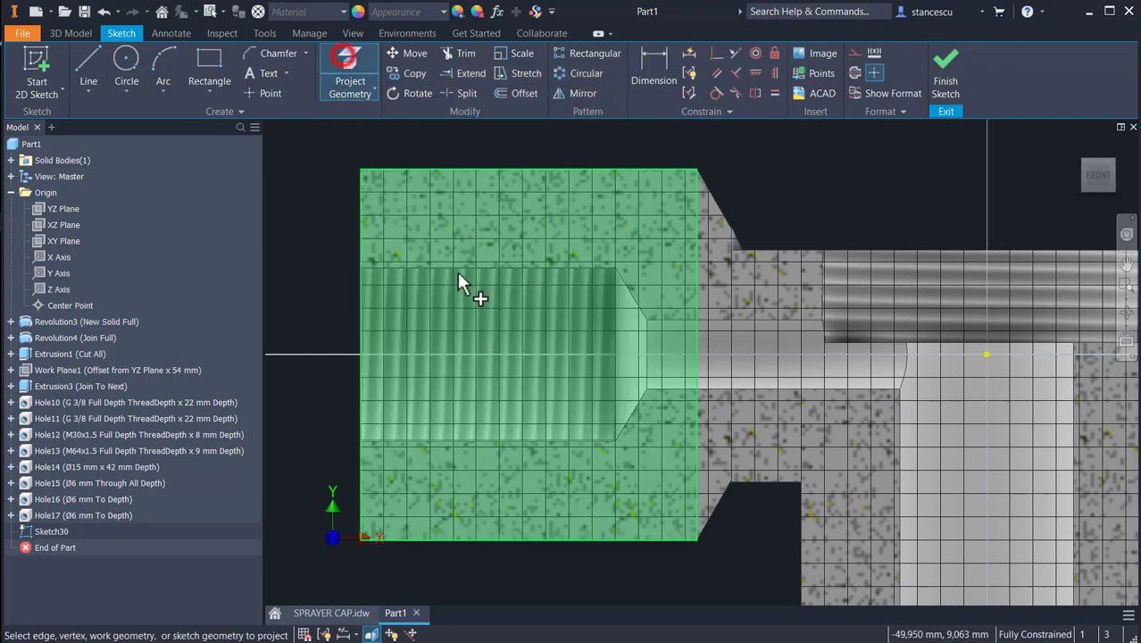
click(620, 297)
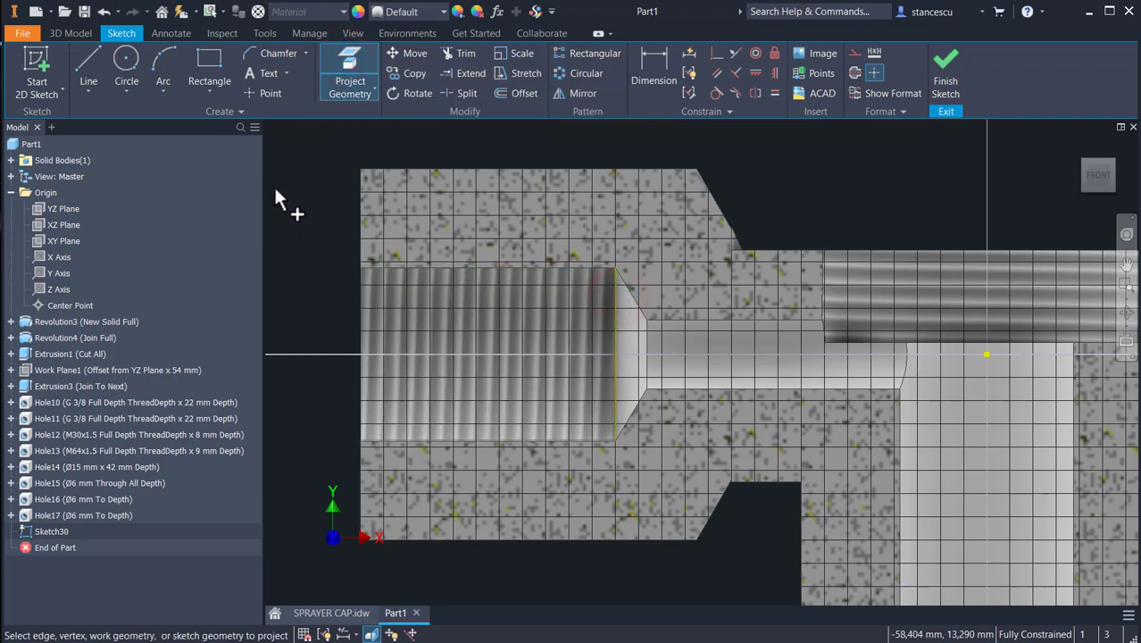
click(214, 76)
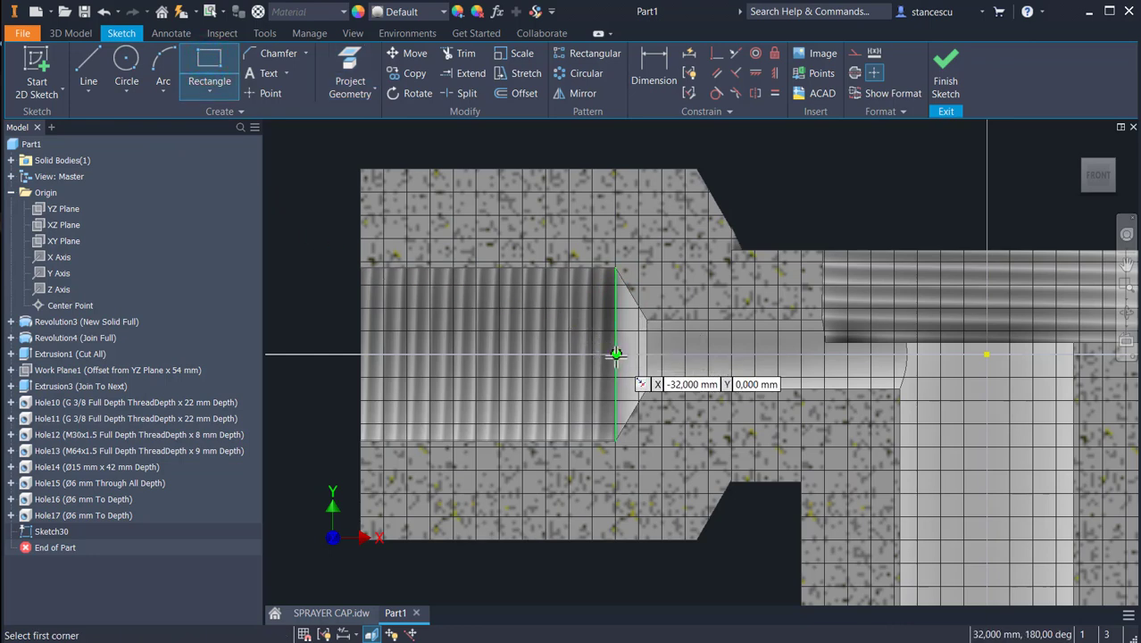
click(616, 355)
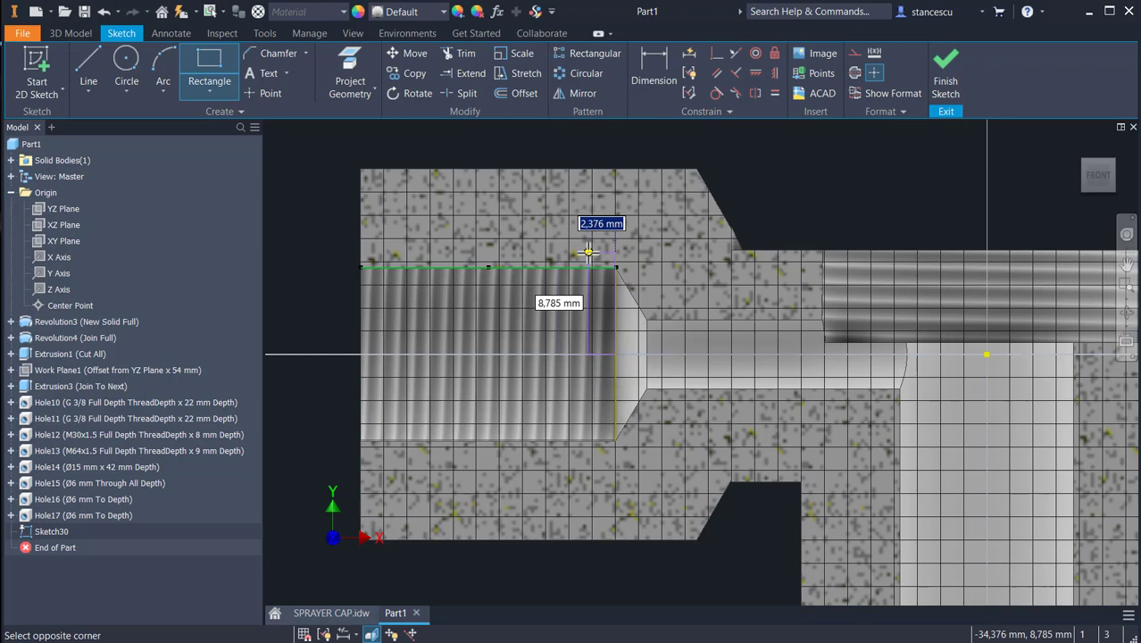
text(2)
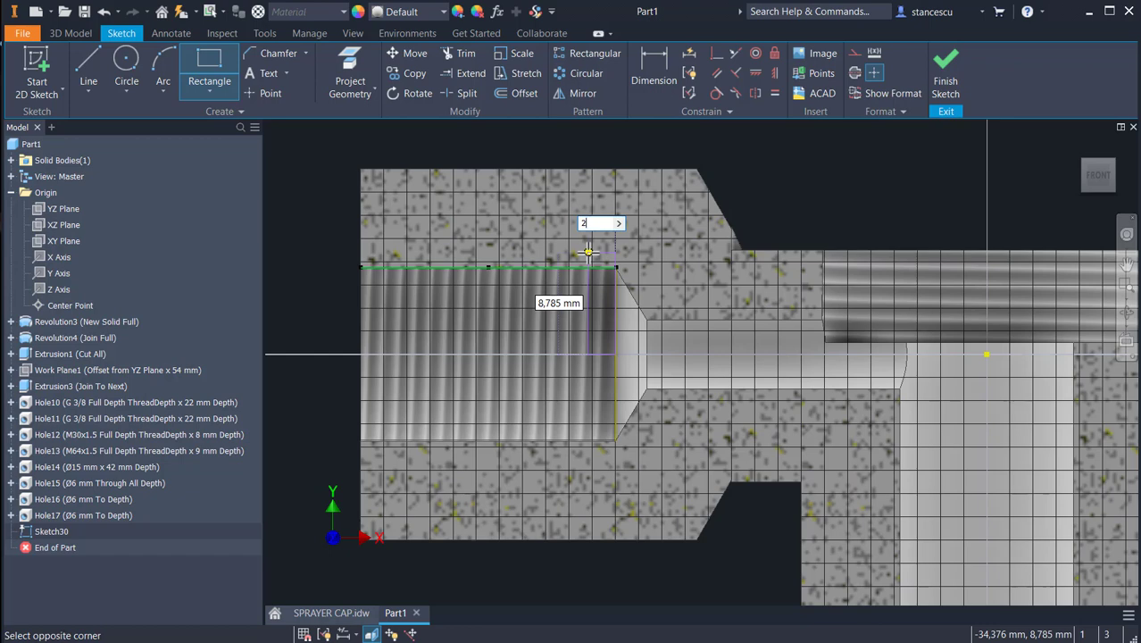
key(Return)
key(Escape)
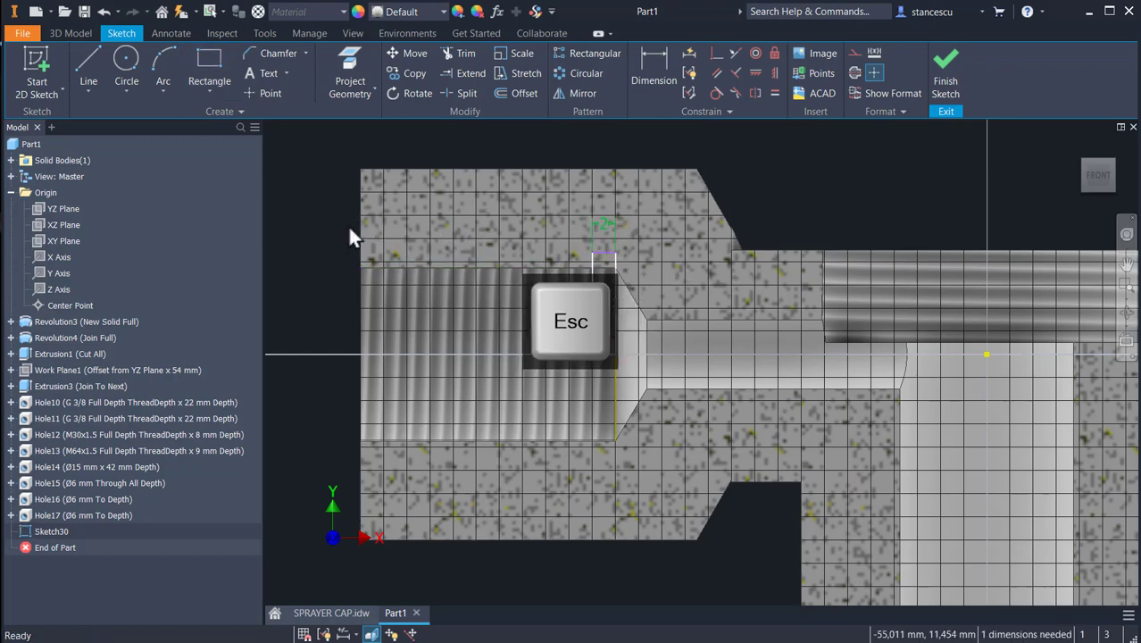
Convert the rectangle's edge lying on the upper branch's bore axis into a centerline
click(598, 341)
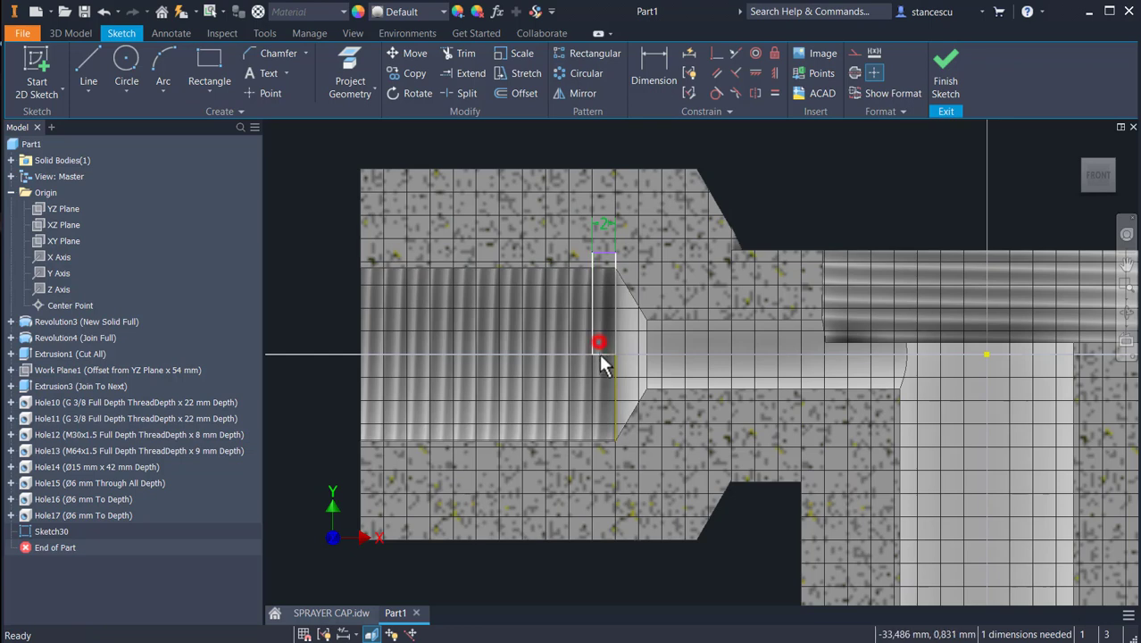
click(596, 366)
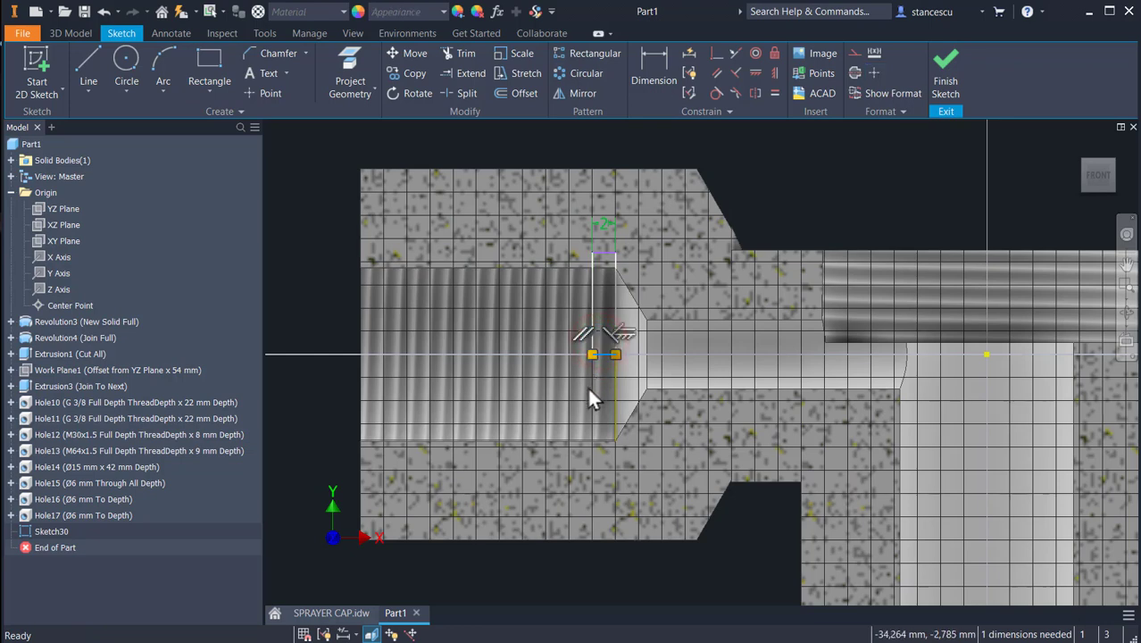
click(855, 73)
click(806, 160)
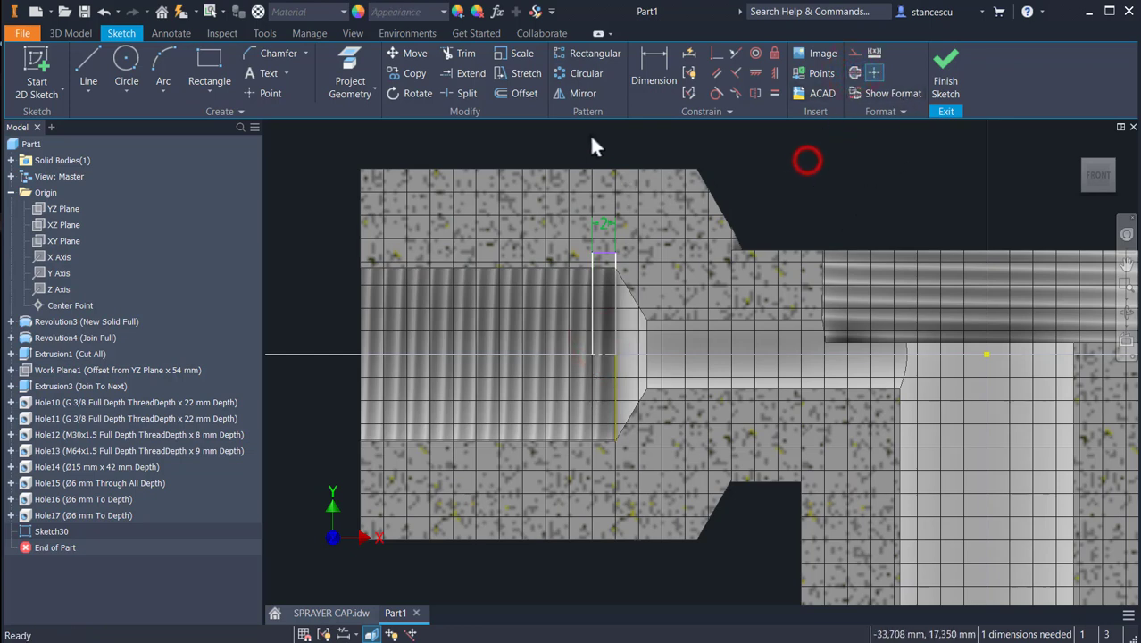
Dimension the upper branch's relief rectangle as a 17 mm diameter between its outer edge and the centerline
click(653, 67)
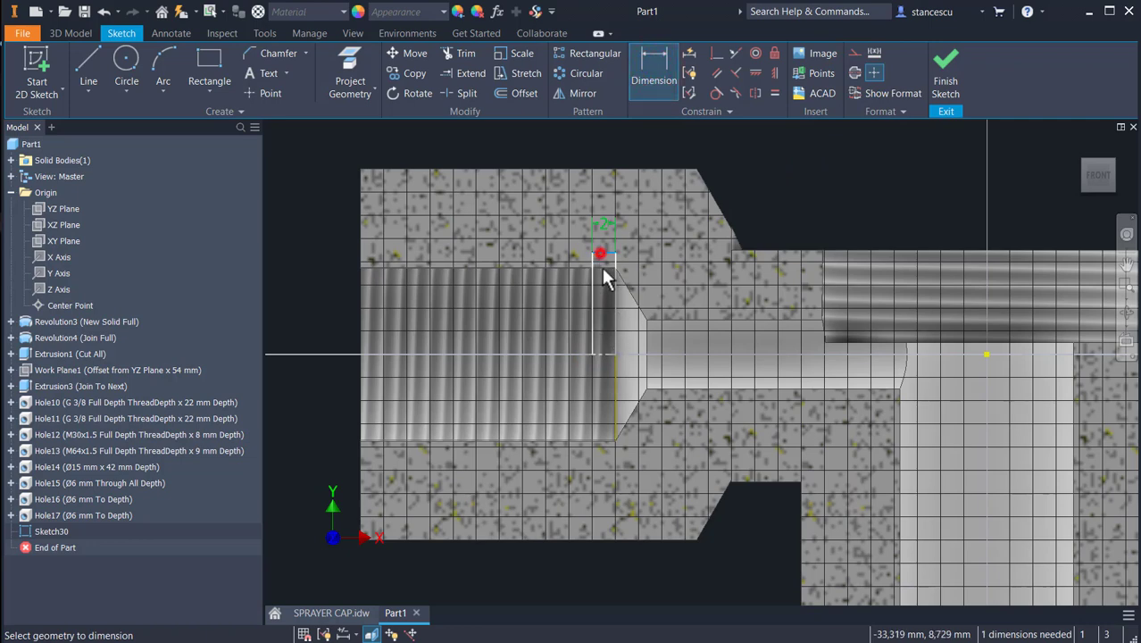
click(602, 267)
click(604, 356)
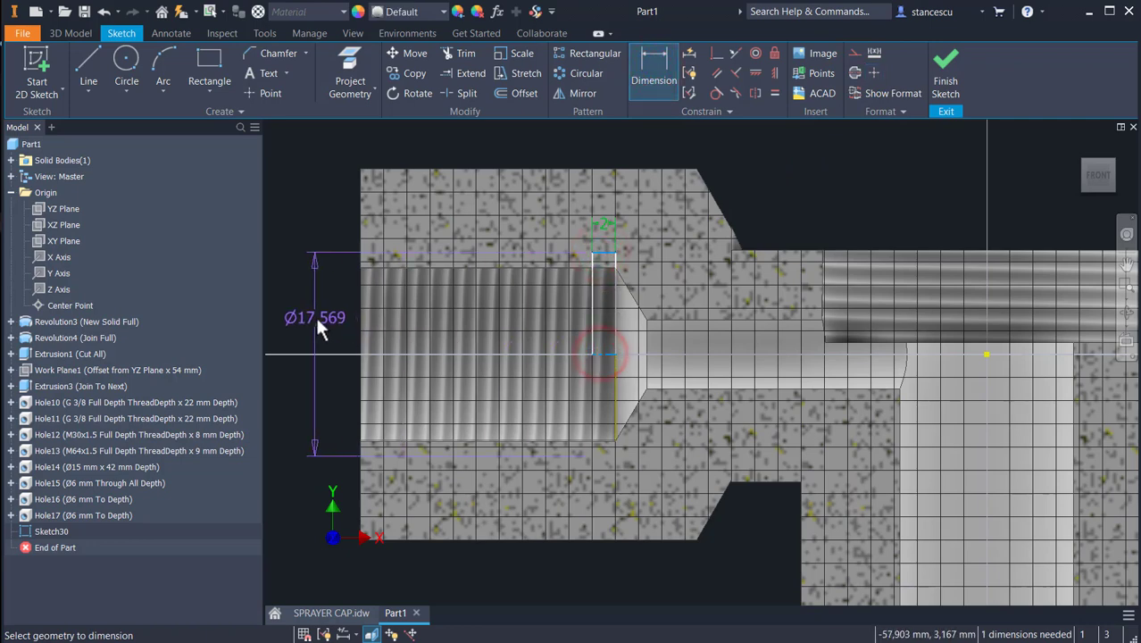
click(317, 320)
text(1)
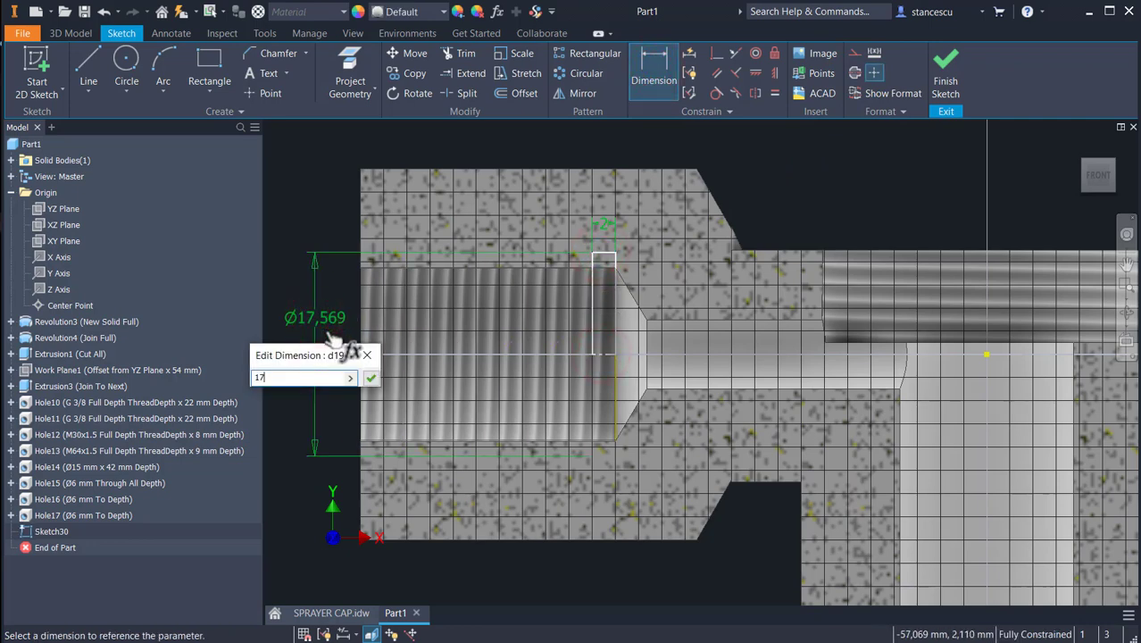
text(7)
key(Return)
Project the lower branch's inner thread-end edge and draw a rectangle 2 mm wide, about 10.2 mm high, from its midpoint toward the branch opening
middle_drag(733, 408, 388, 311)
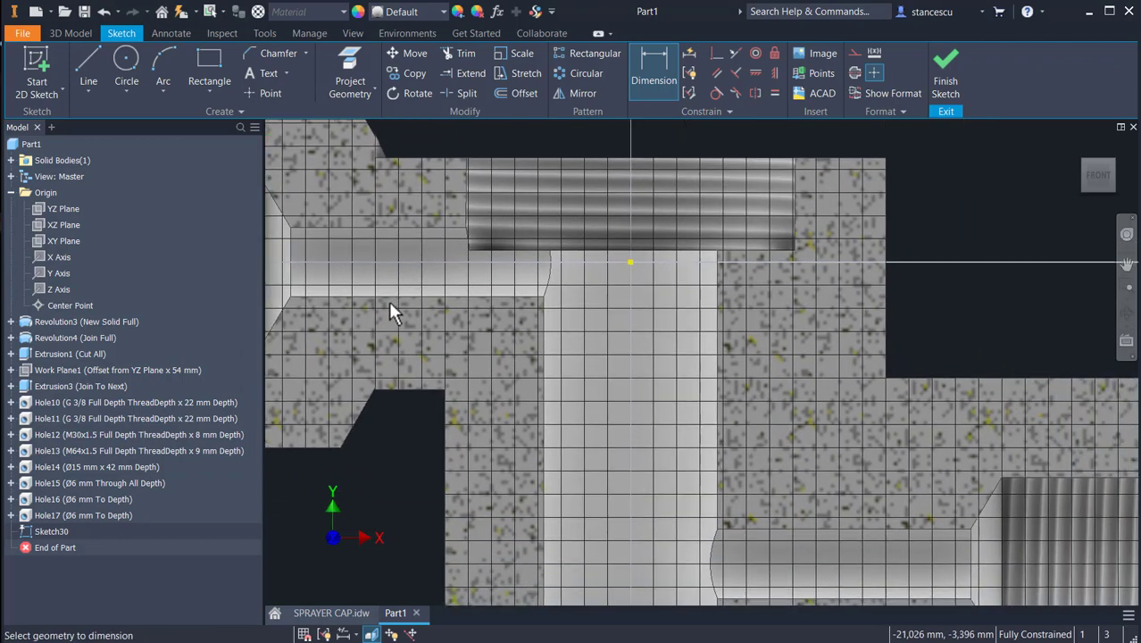
mouse_move(678, 324)
middle_down()
mouse_move(649, 287)
mouse_move(497, 242)
middle_up()
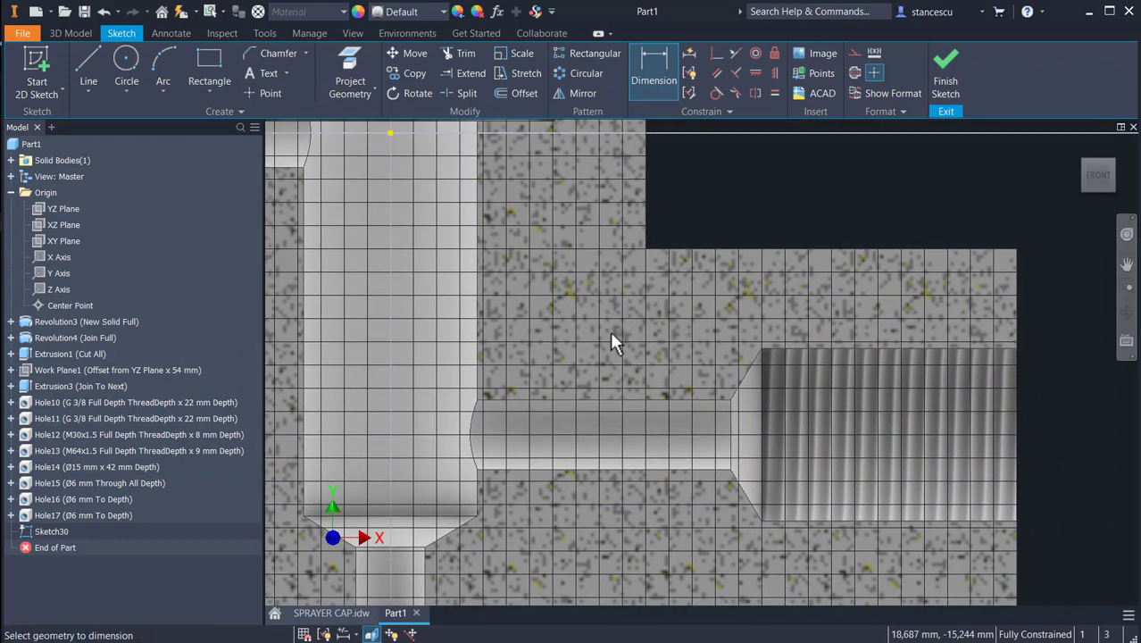
click(349, 62)
click(760, 408)
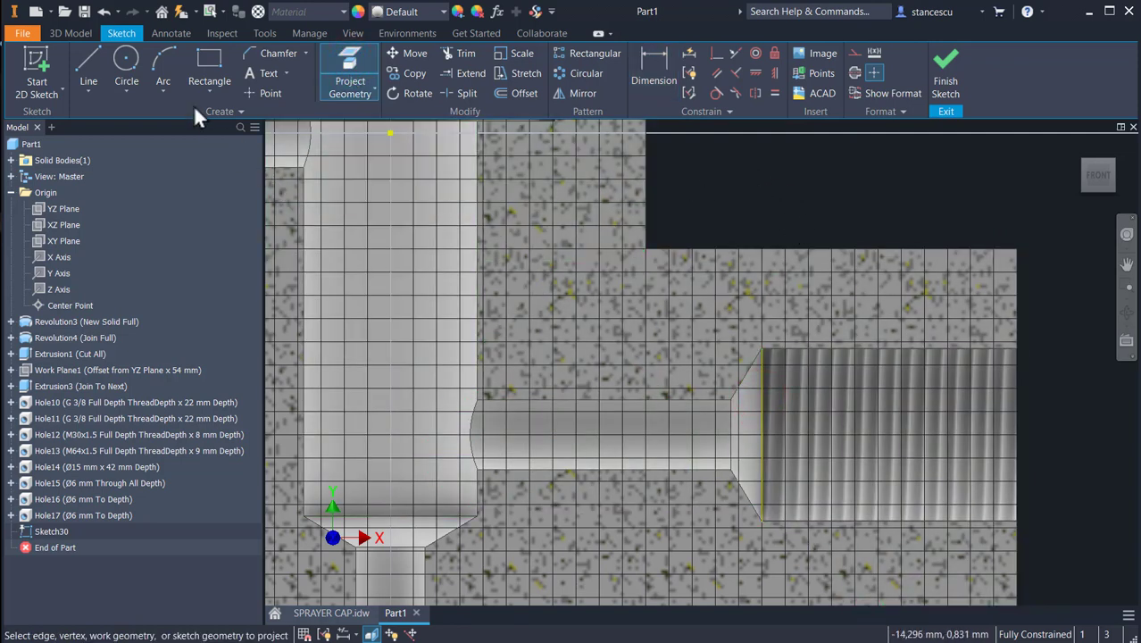
click(205, 58)
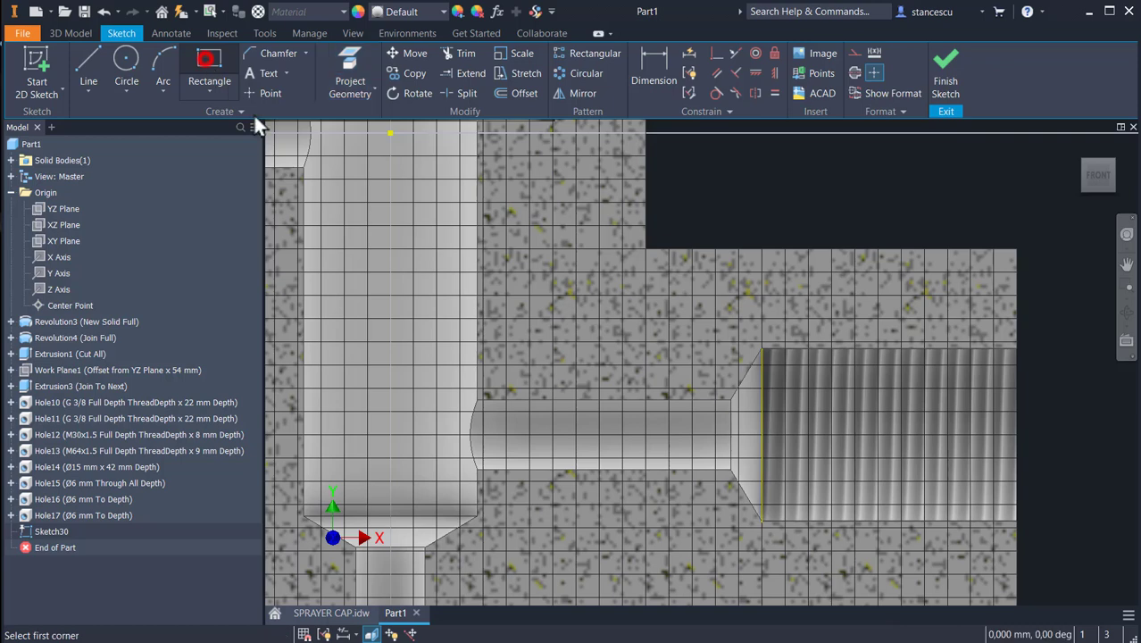
click(762, 435)
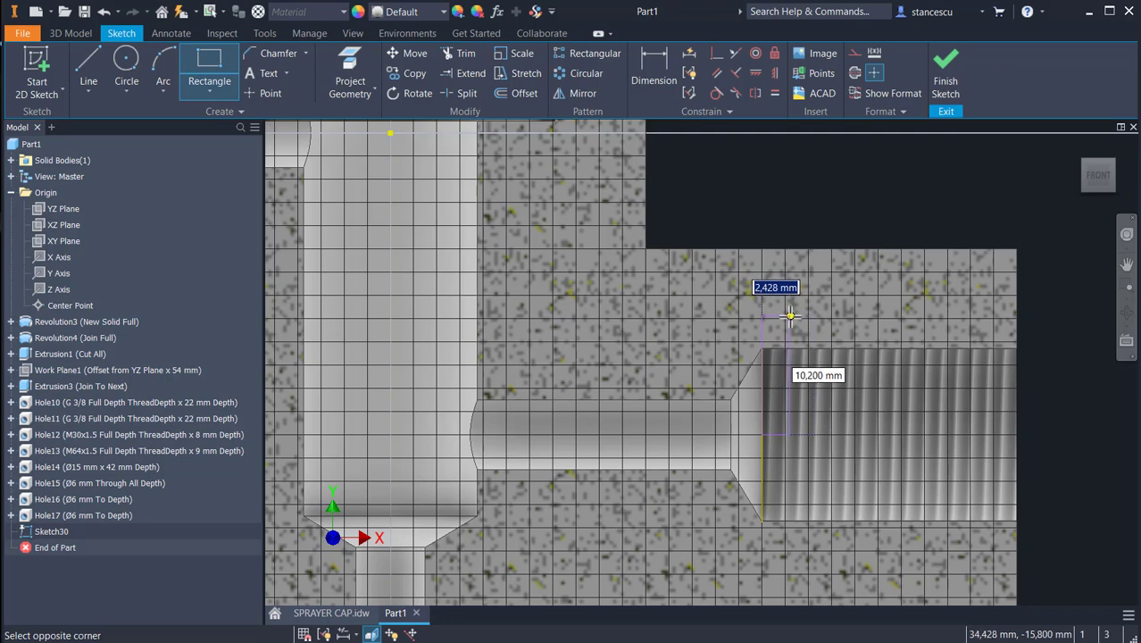
text(2)
key(Return)
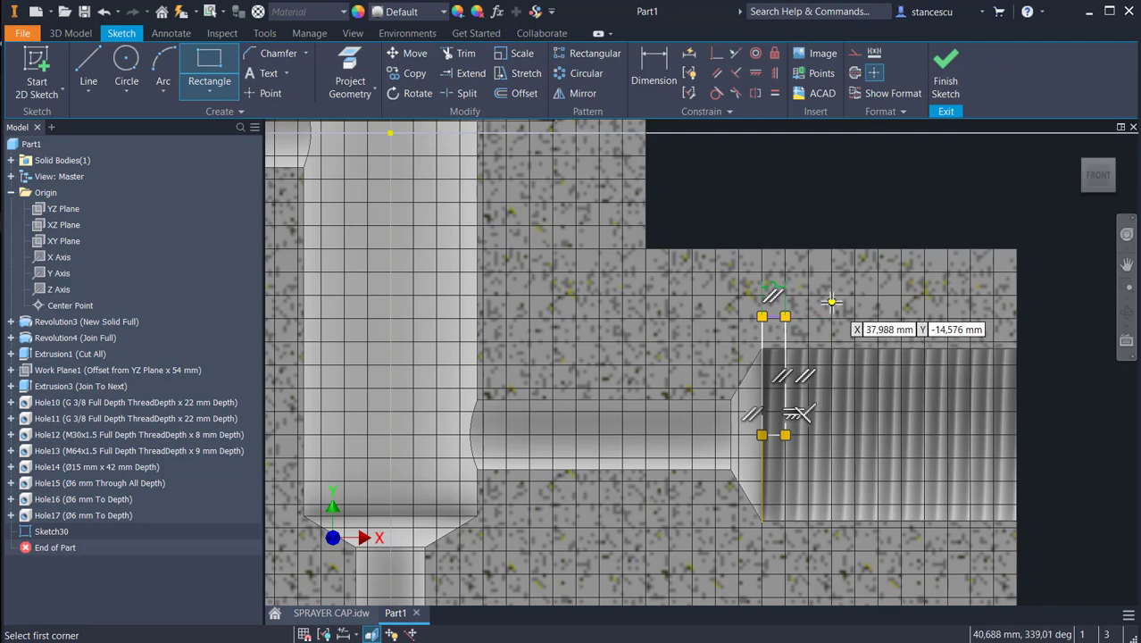
key(Escape)
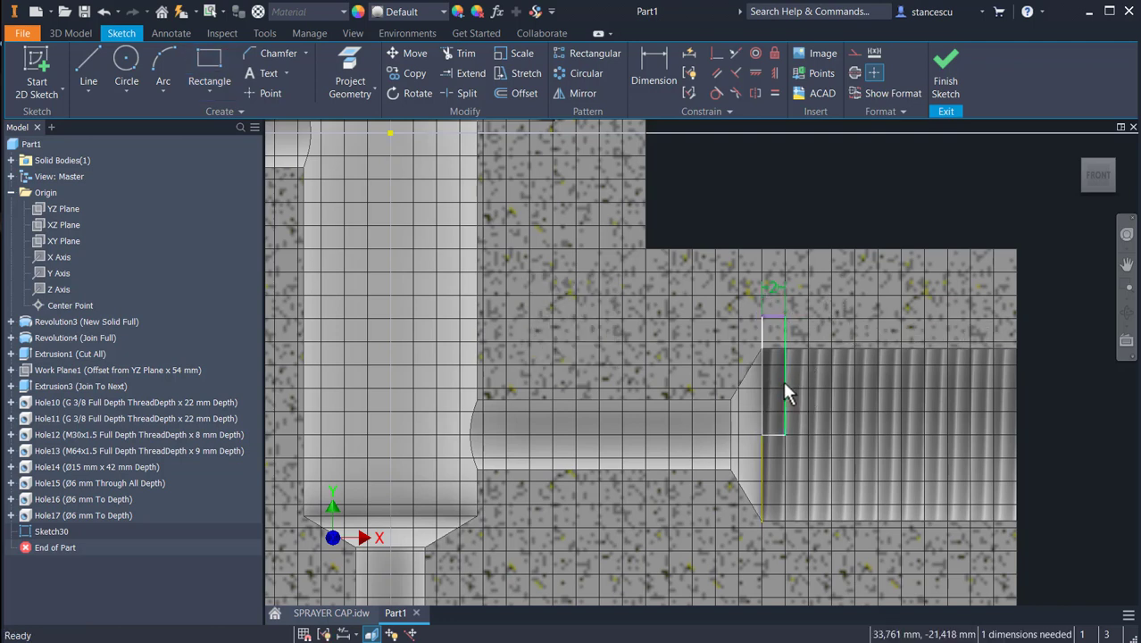
Convert the lower edge of the relief groove rectangle in the lower-right port into a centerline
click(658, 67)
key(Escape)
key(Escape)
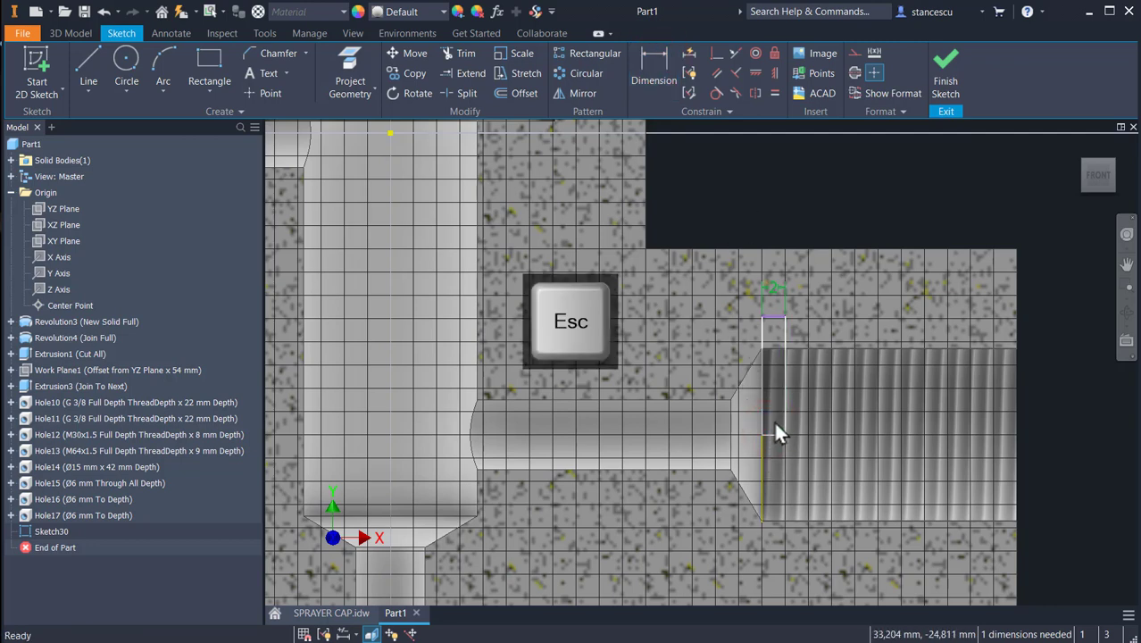
click(775, 428)
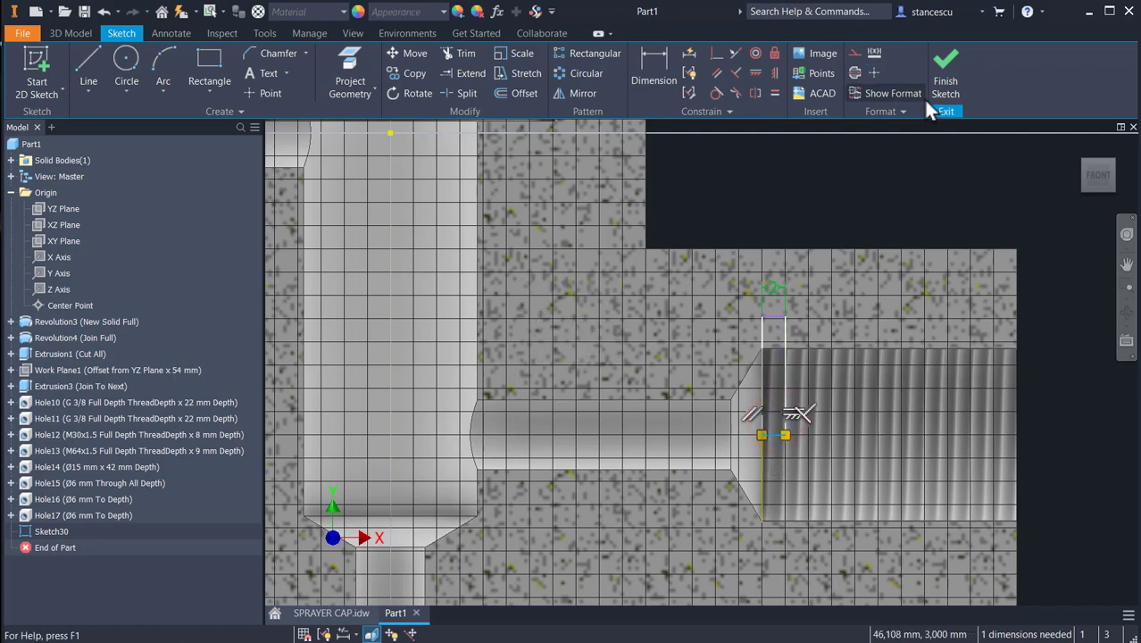
click(855, 72)
click(981, 211)
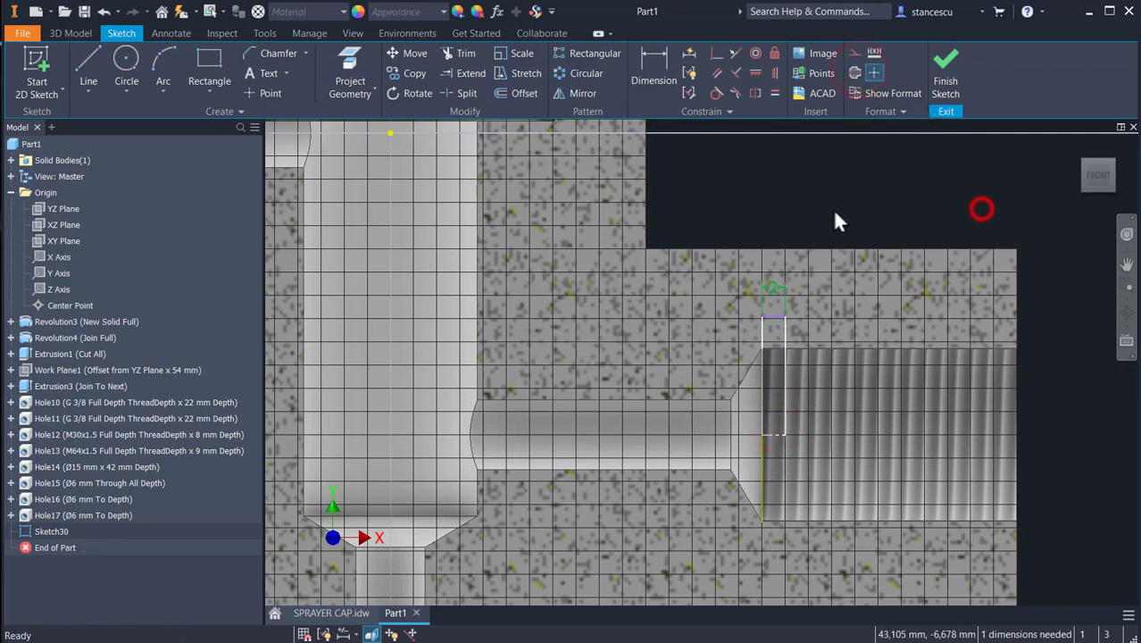
Dimension the groove rectangle from its centerline to its outer edge as a 17 mm diameter and finish the sketch
click(646, 65)
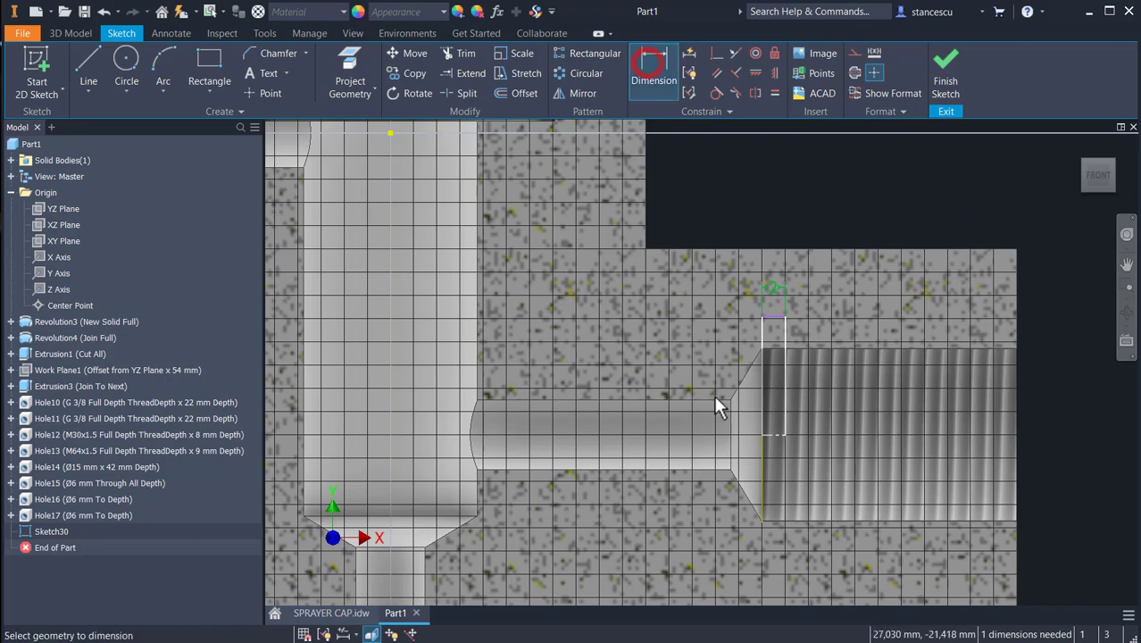
click(774, 433)
click(780, 321)
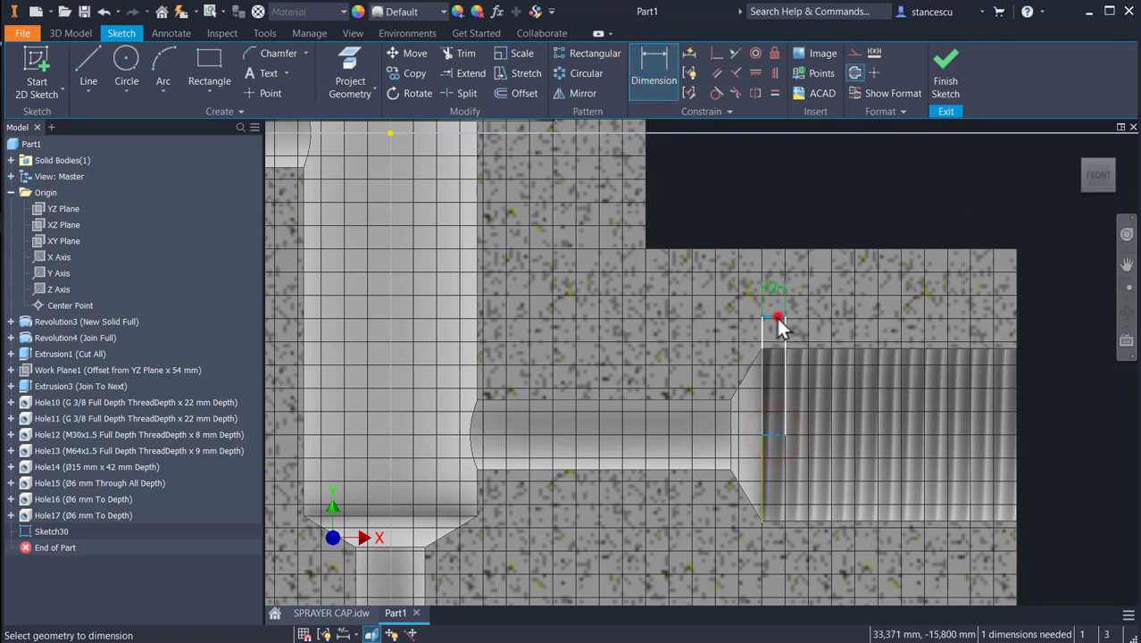
click(1075, 387)
text(17)
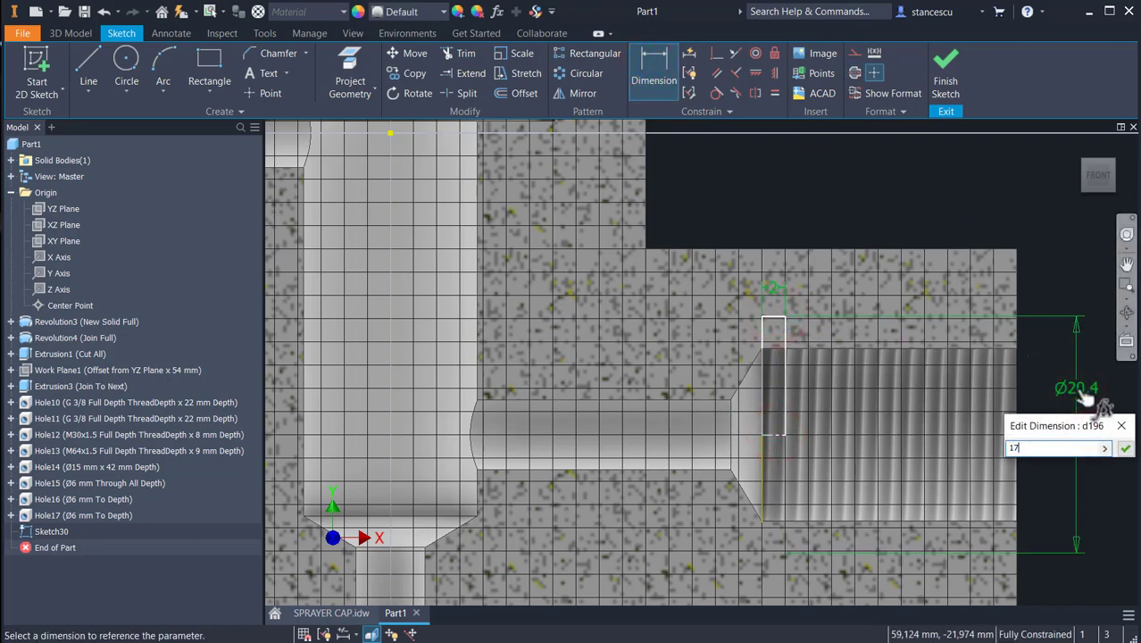
key(Return)
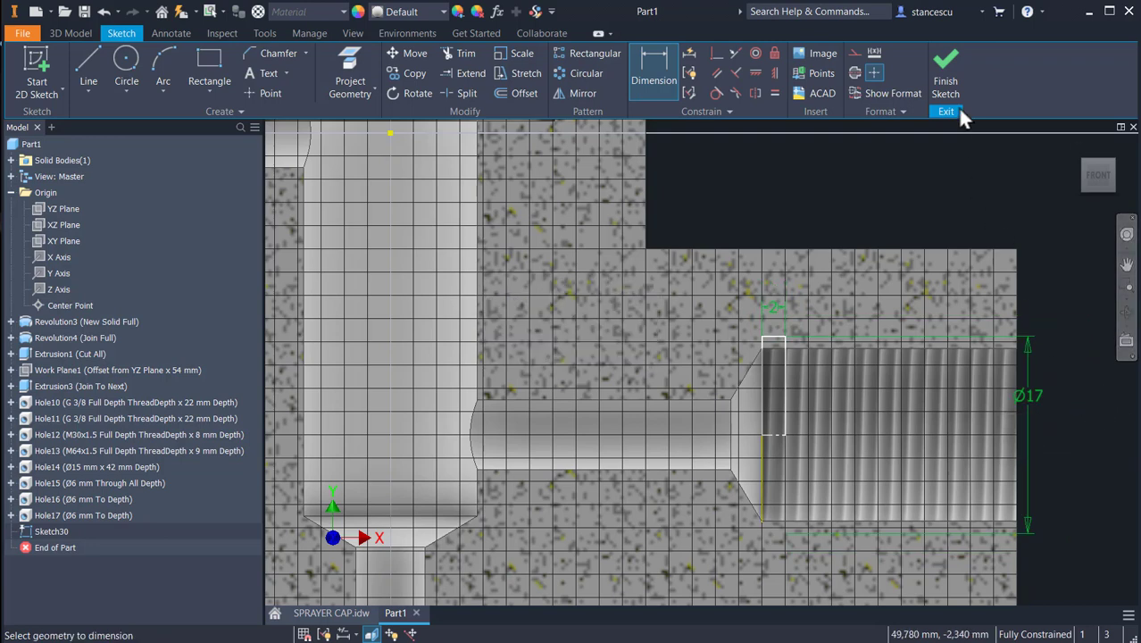
click(947, 79)
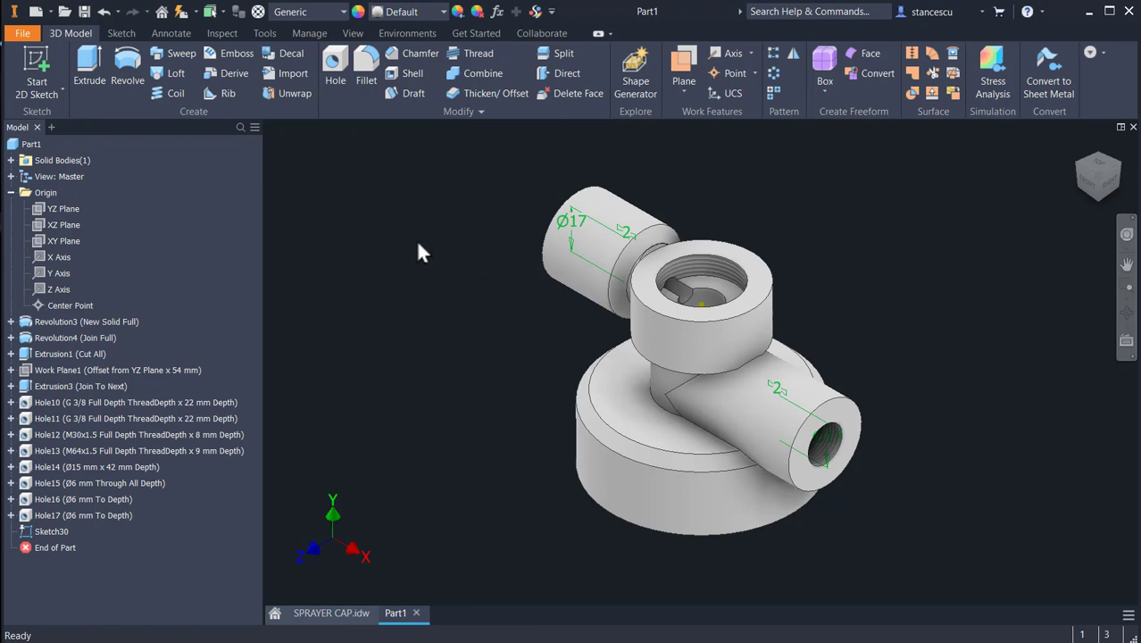
Cut the relief groove in the upper port by revolving its sketch profile a full 360° about its centerline
click(130, 70)
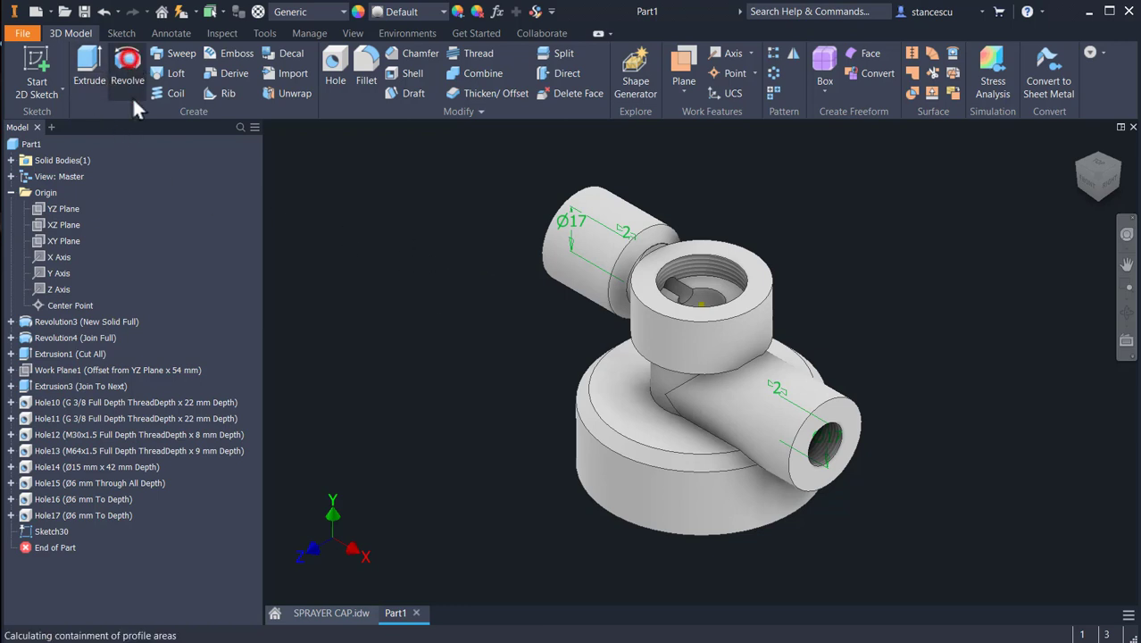
click(629, 267)
scroll(636, 263, up, 5)
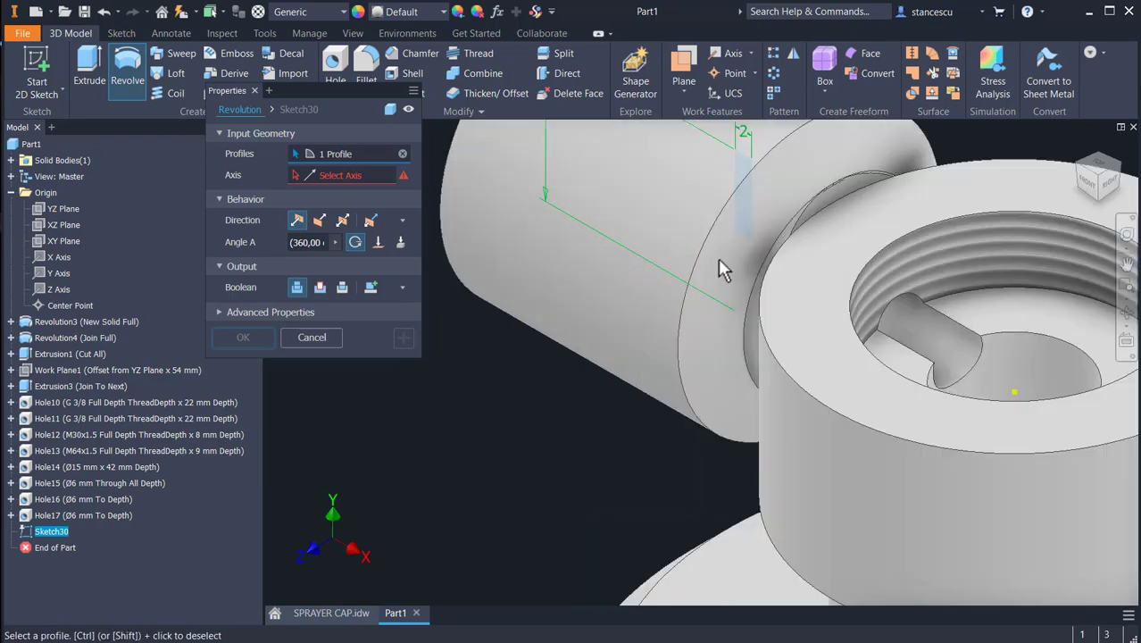
scroll(732, 253, up, 3)
middle_drag(746, 246, 749, 372)
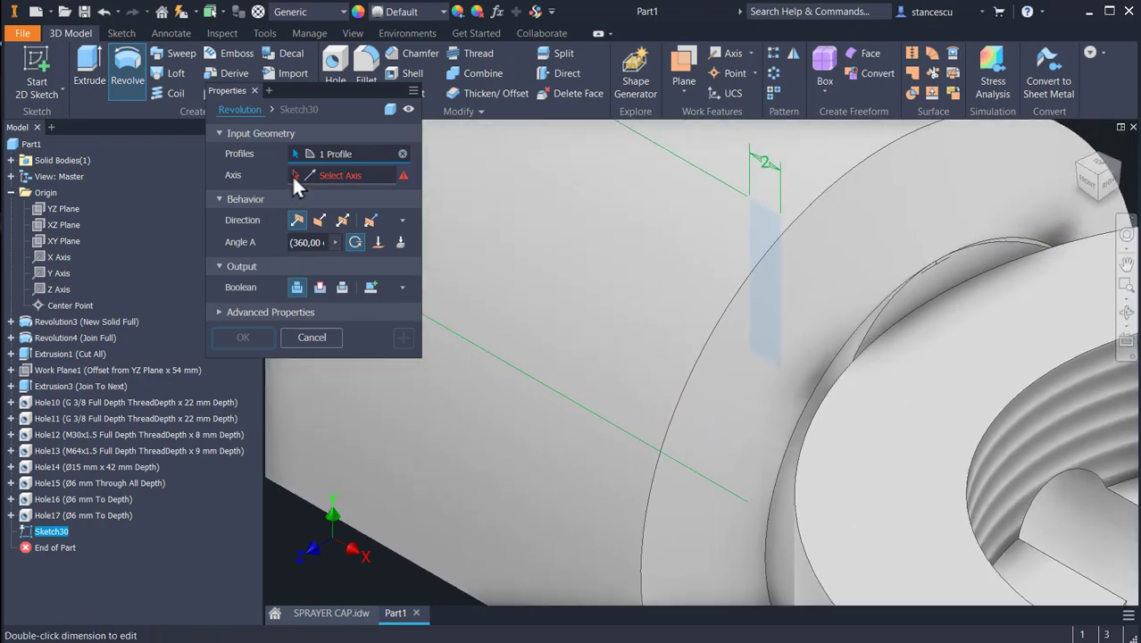
click(295, 175)
click(765, 361)
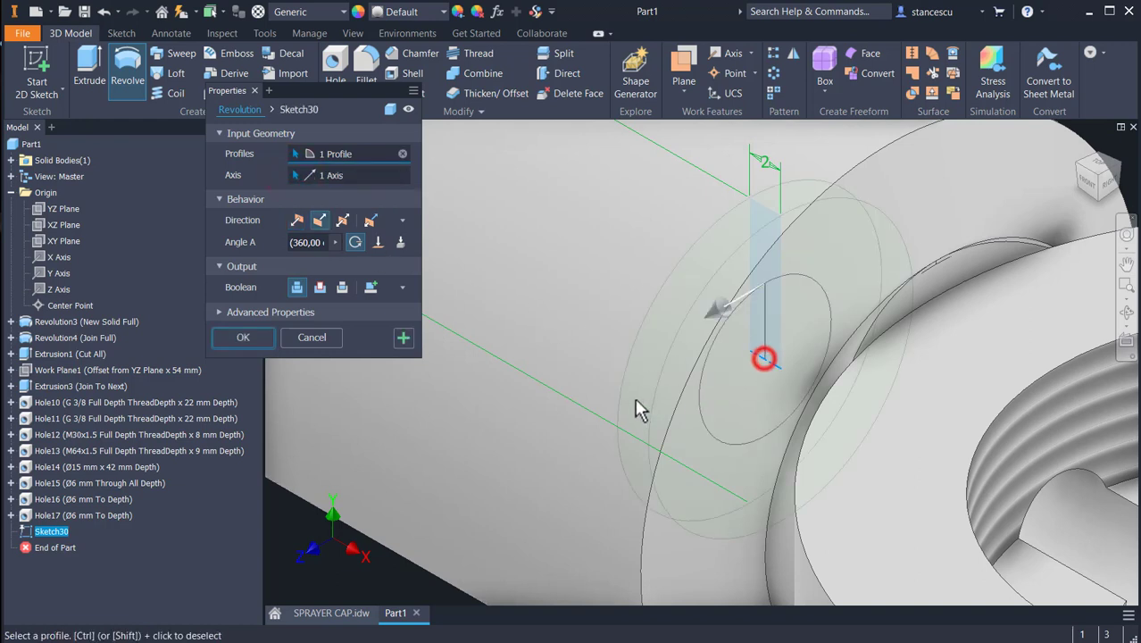
click(319, 288)
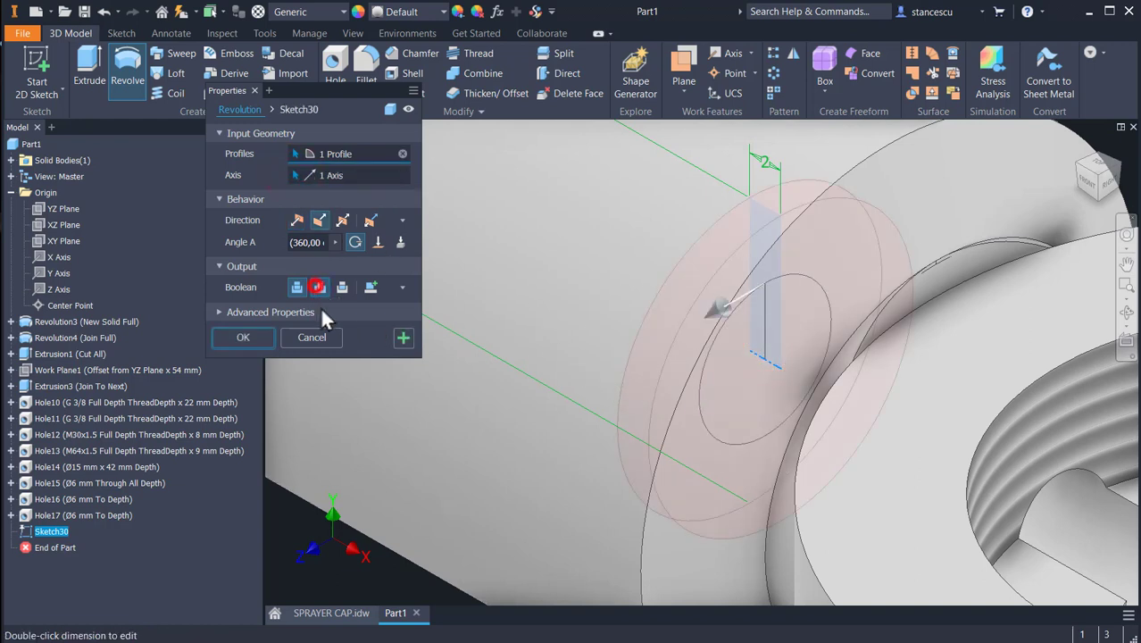
click(262, 336)
Share Sketch30 from the new revolved cut so its remaining groove profile can be reused
scroll(555, 300, up, 5)
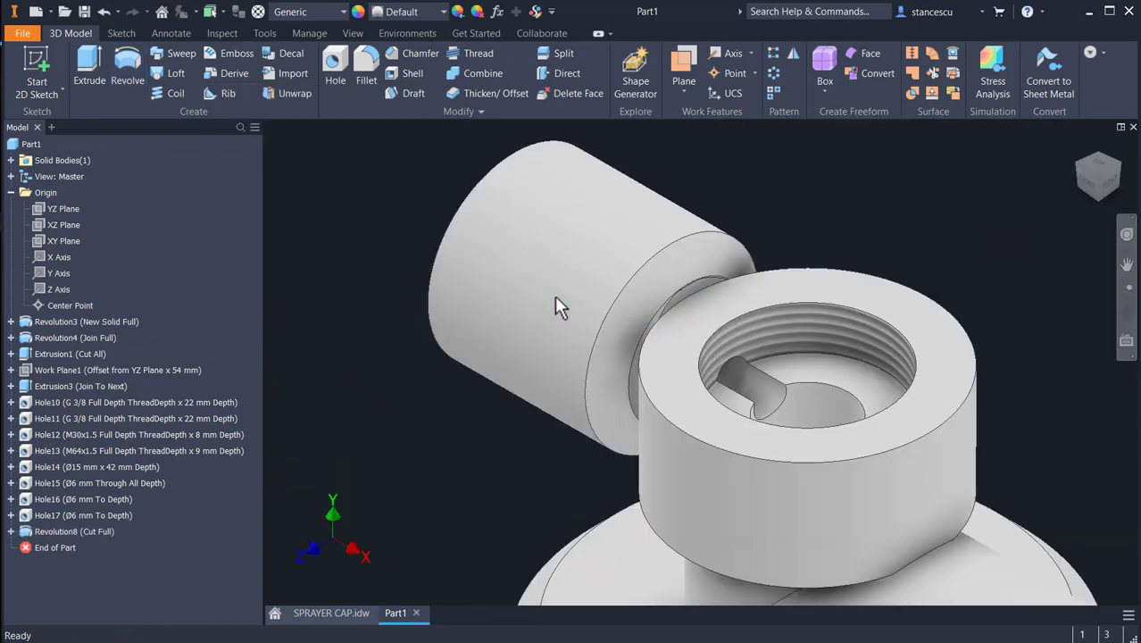
scroll(555, 305, down, 3)
middle_drag(556, 305, 524, 203)
middle_drag(631, 479, 618, 179)
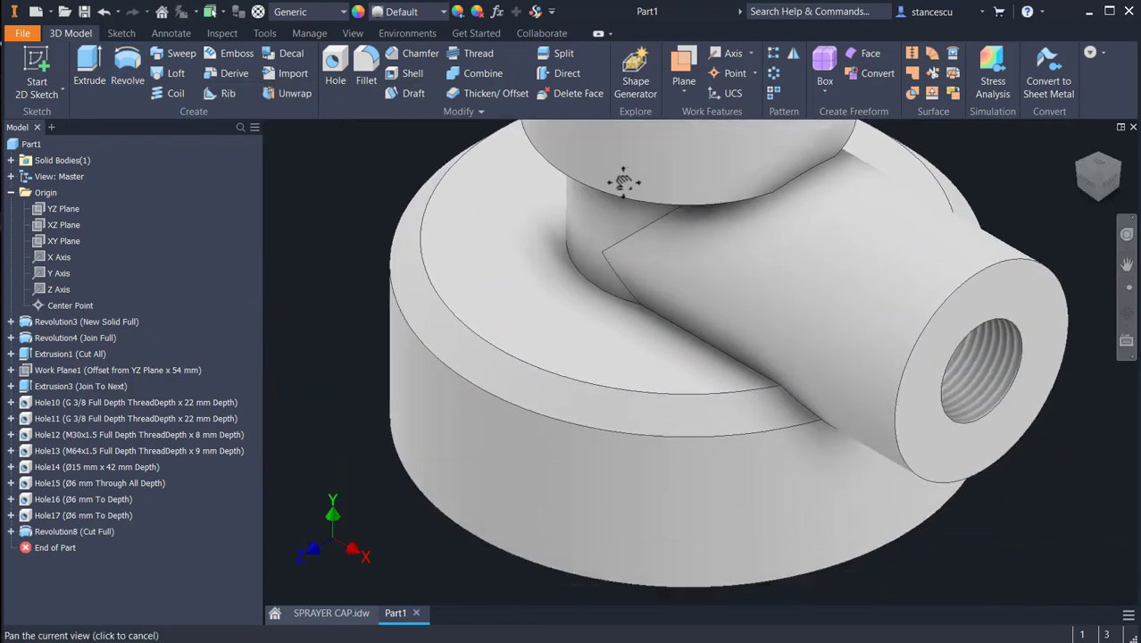
middle_drag(736, 334, 762, 427)
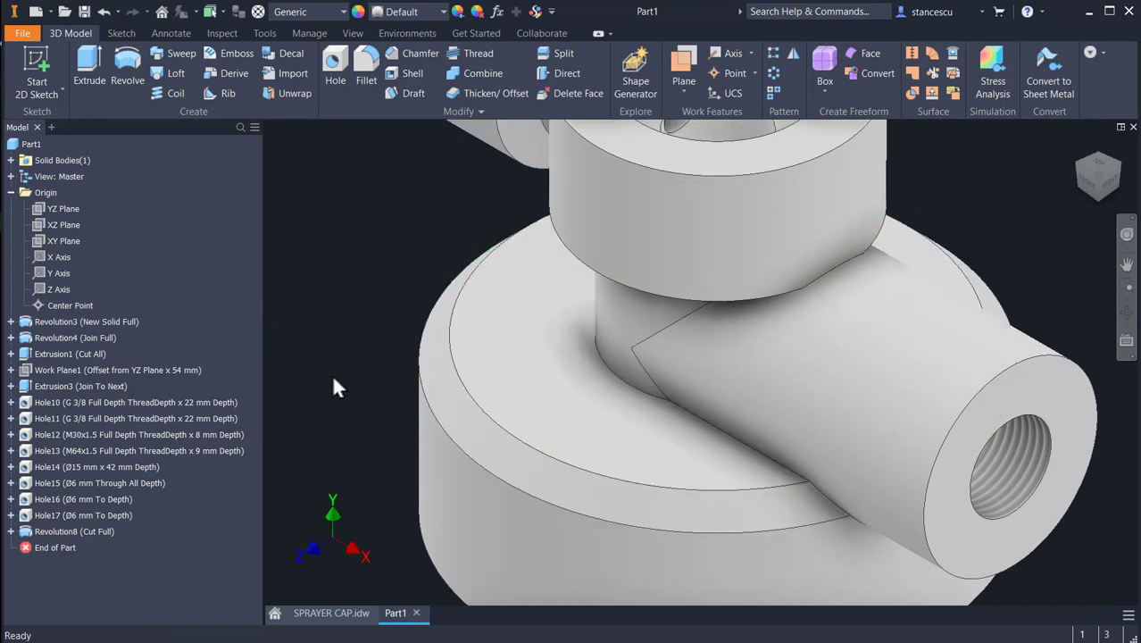
click(11, 531)
right_click(42, 545)
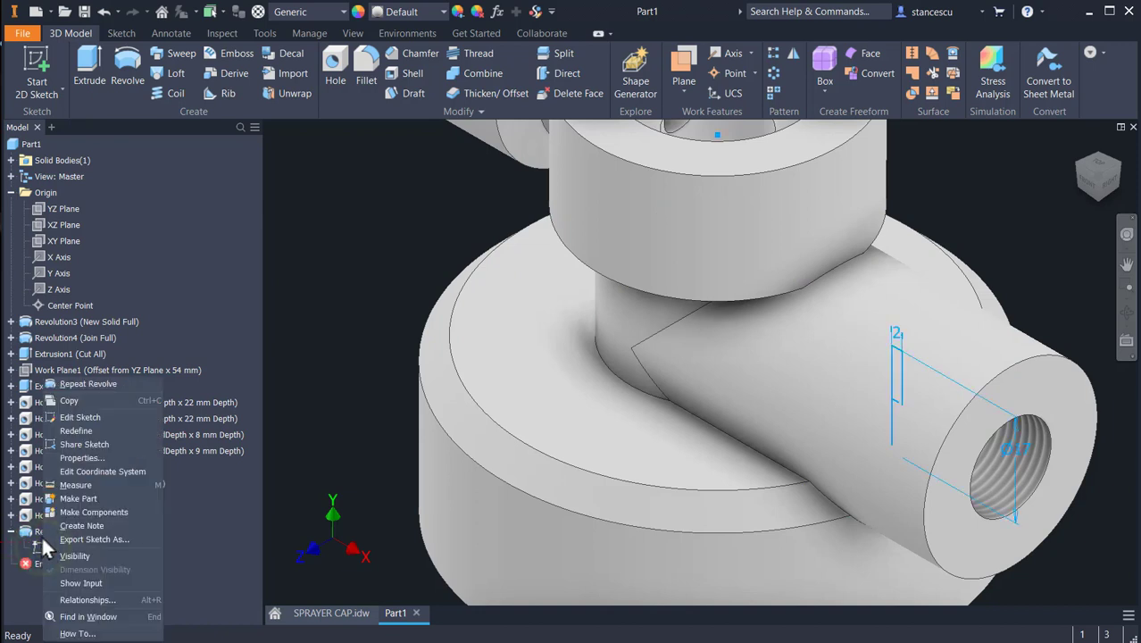
click(79, 444)
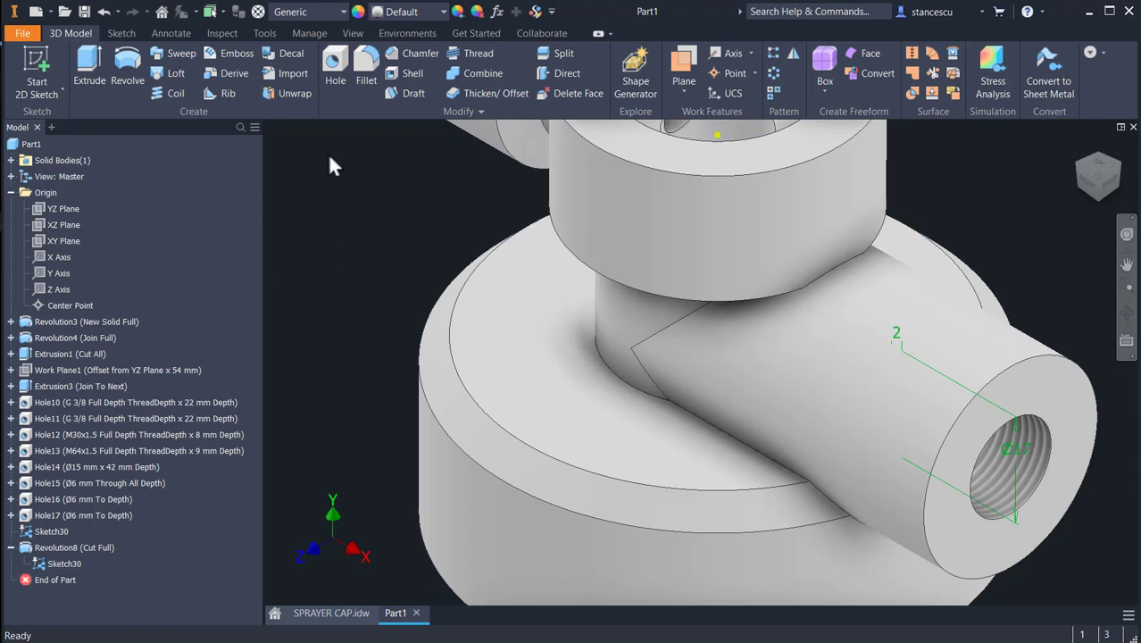
Revolve the lower port's groove profile 360° about its centerline as a cut, and hide the shared sketch
click(127, 64)
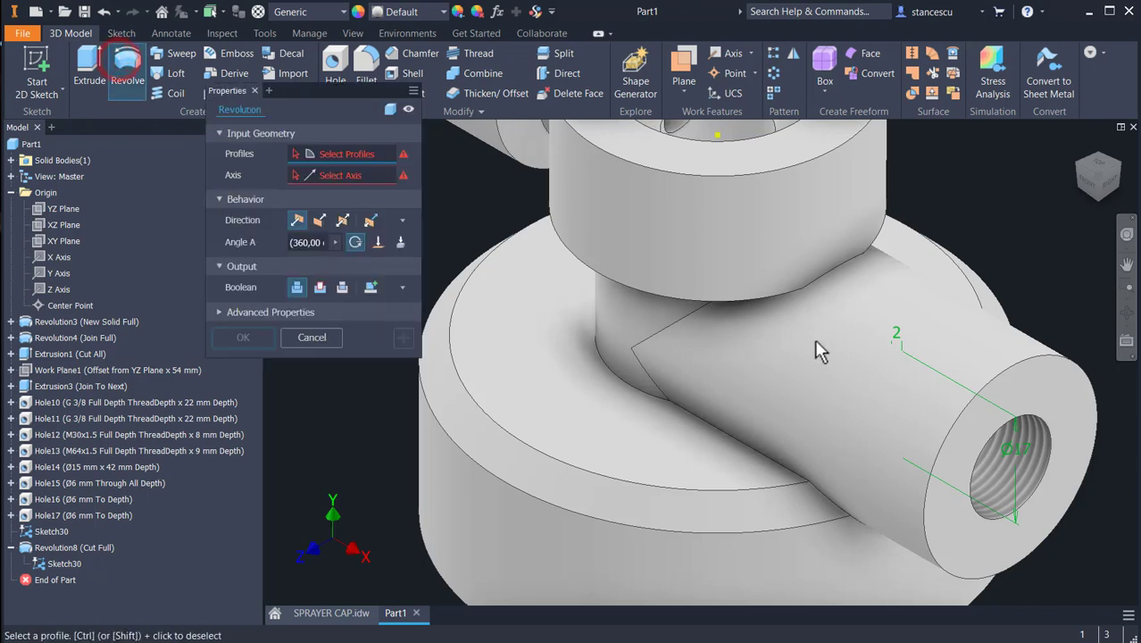
click(899, 390)
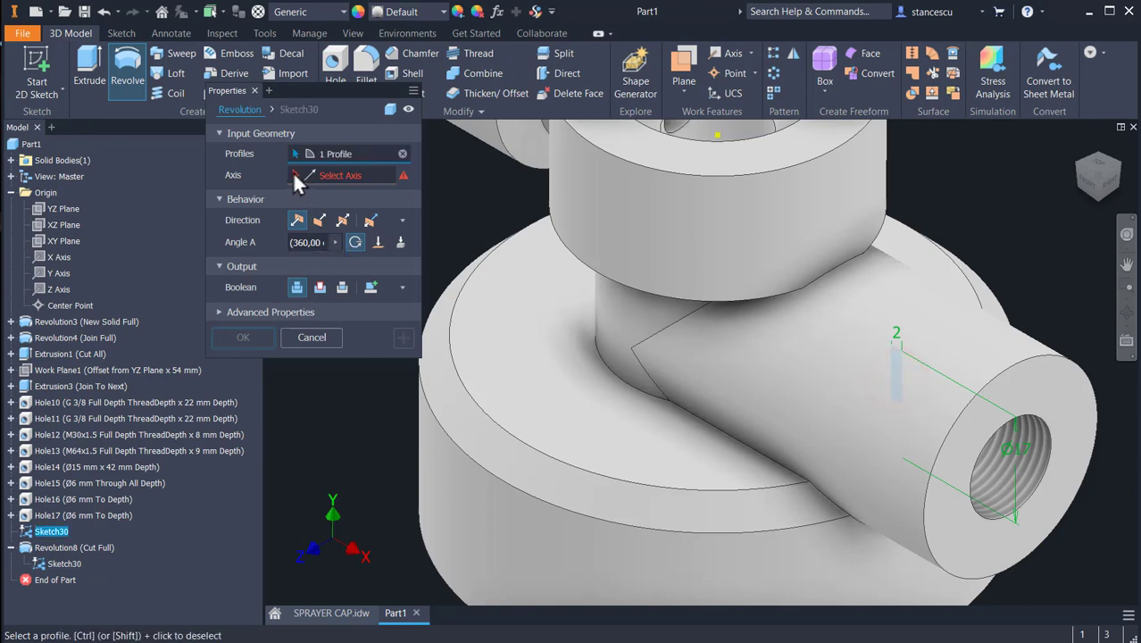
click(295, 174)
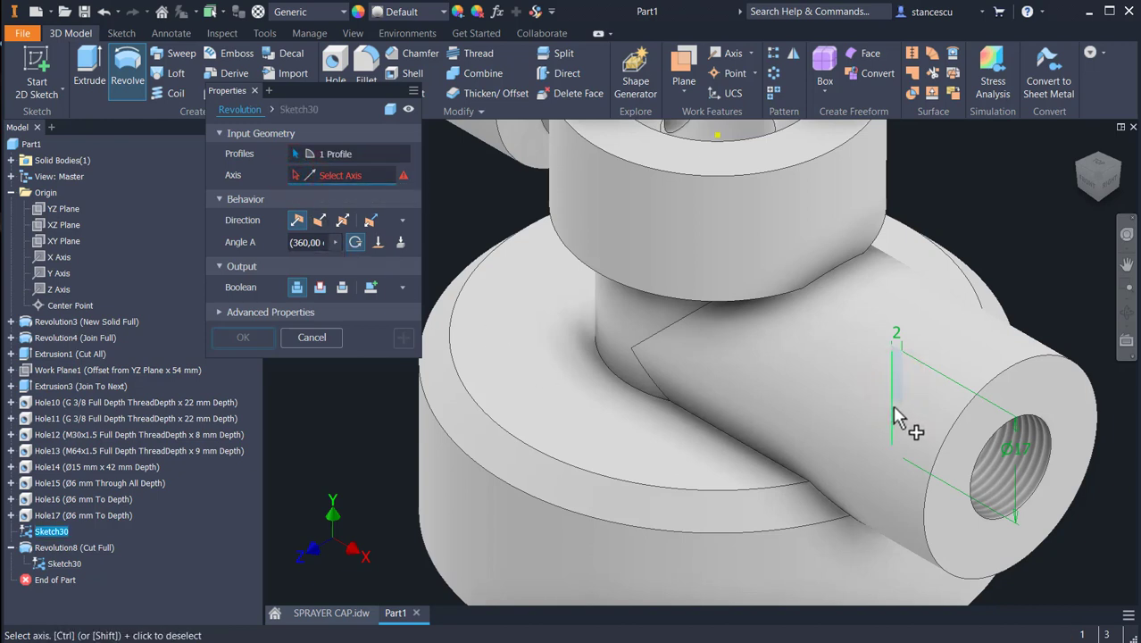
scroll(895, 411, up, 4)
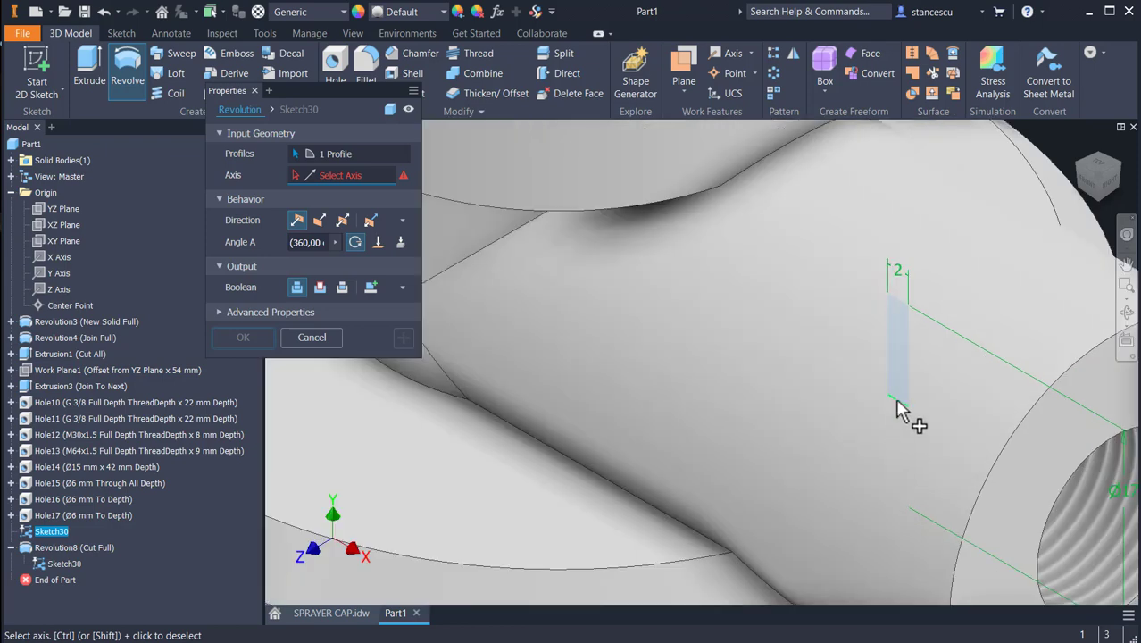
click(897, 401)
scroll(702, 346, down, 8)
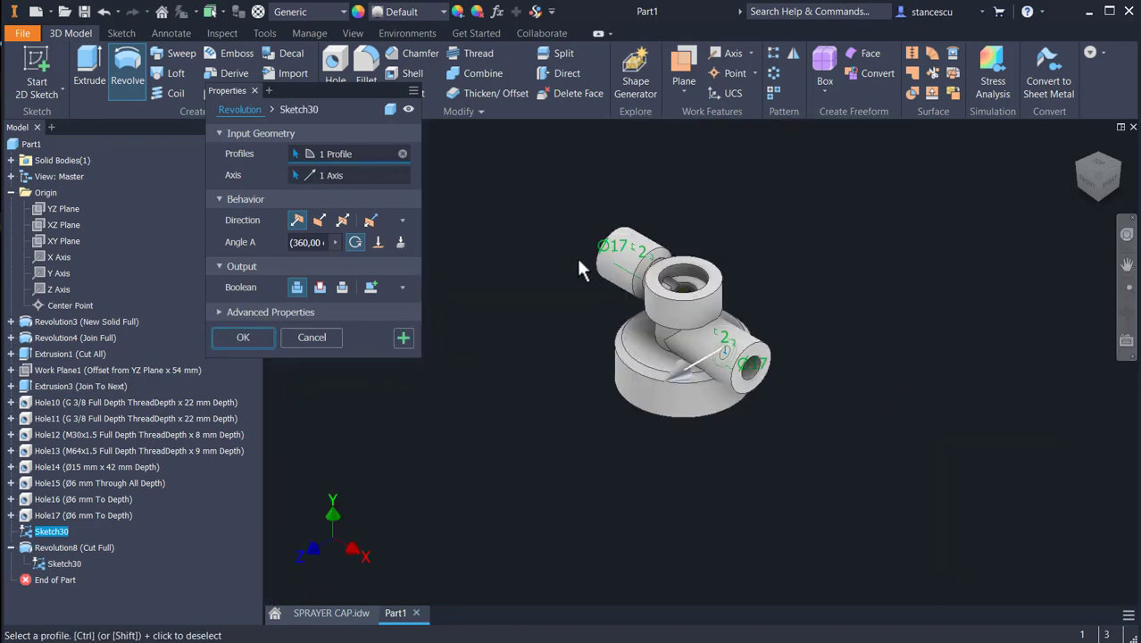
scroll(703, 275, up, 2)
scroll(710, 268, up, 4)
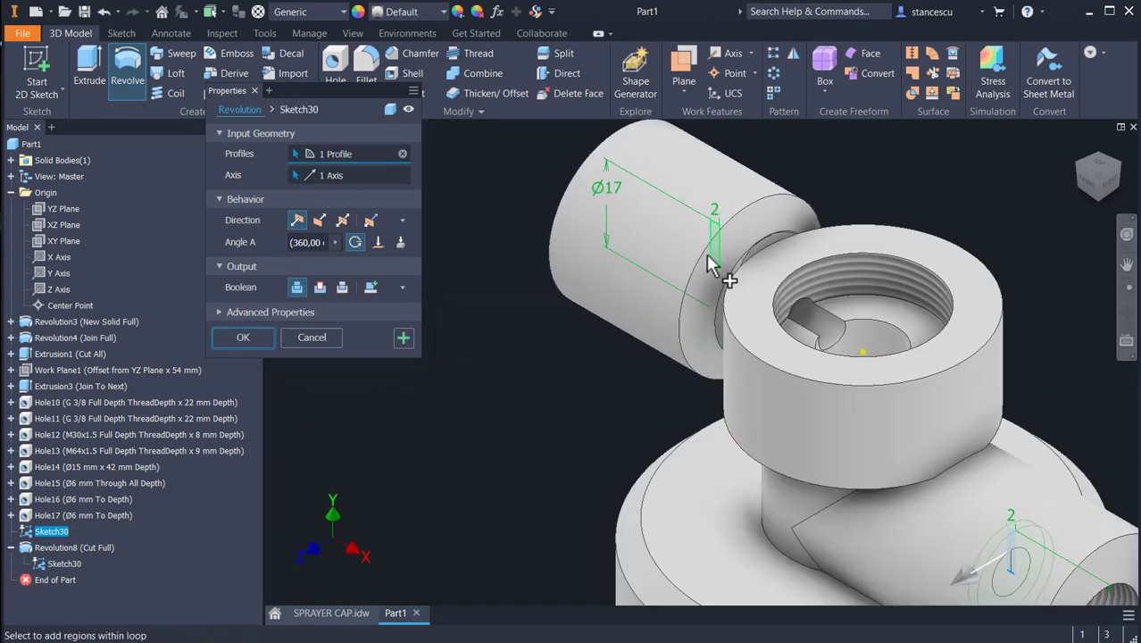
scroll(585, 337, down, 5)
middle_drag(578, 341, 555, 221)
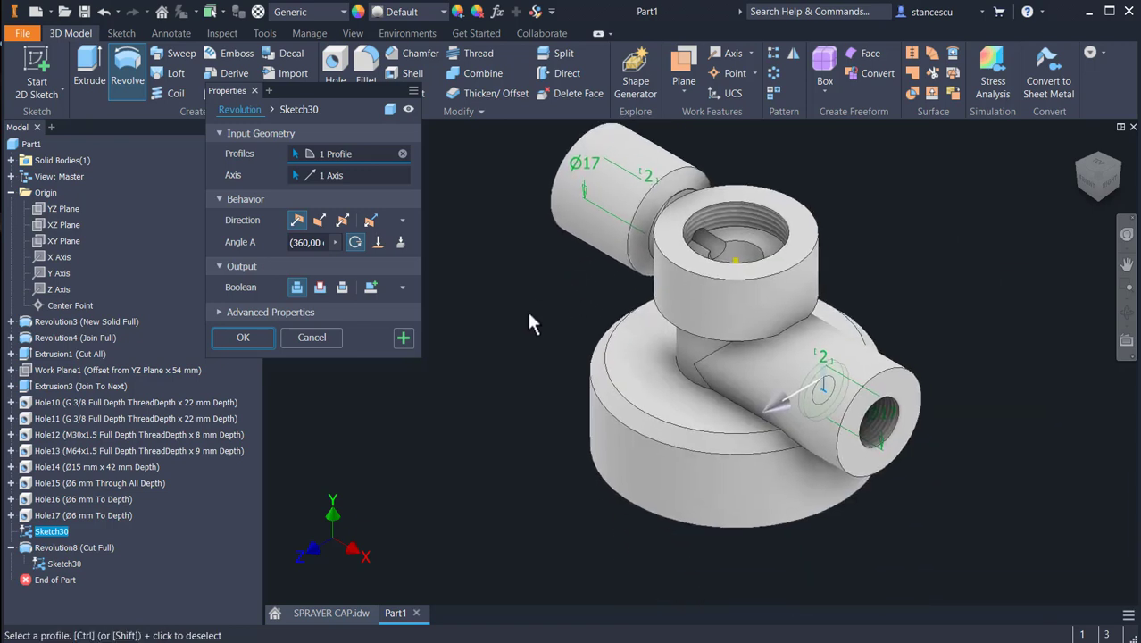
click(319, 287)
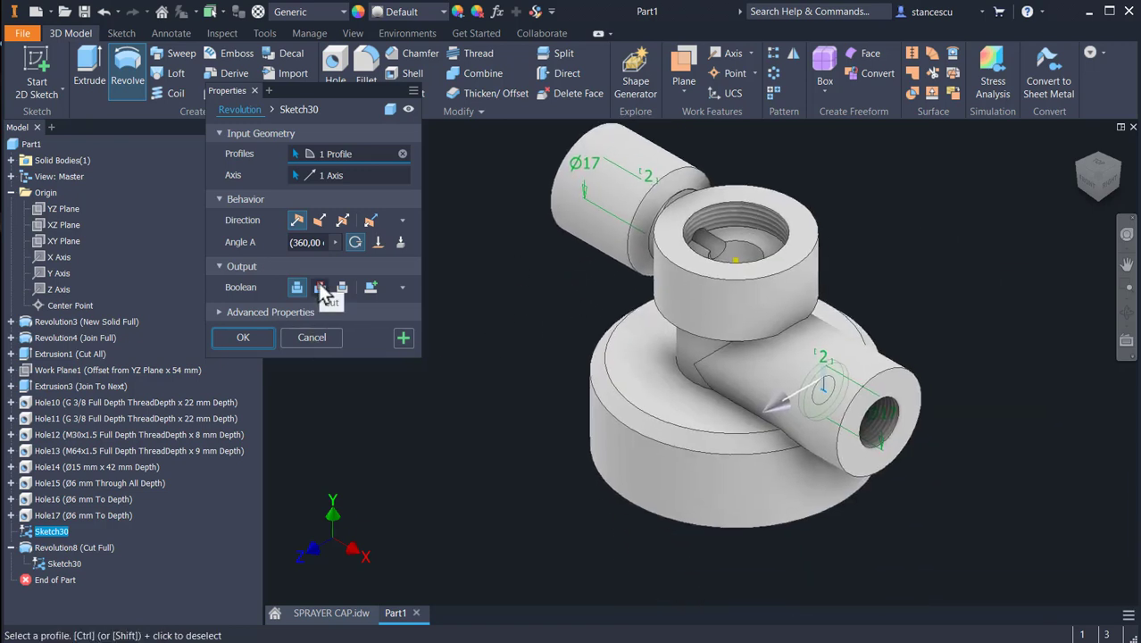
click(225, 335)
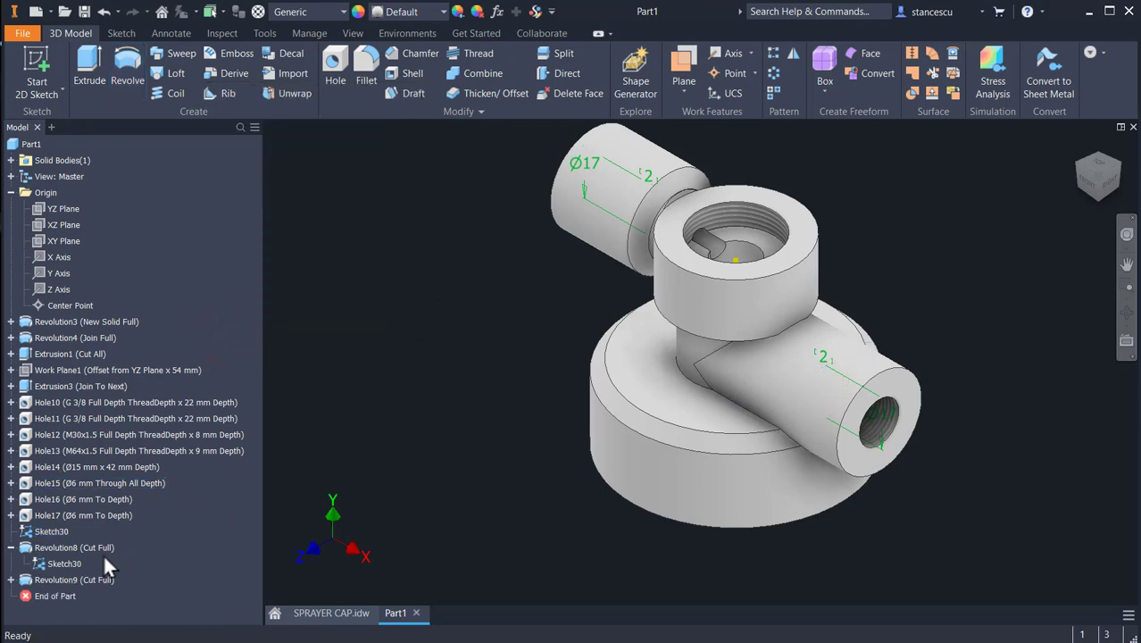
right_click(28, 534)
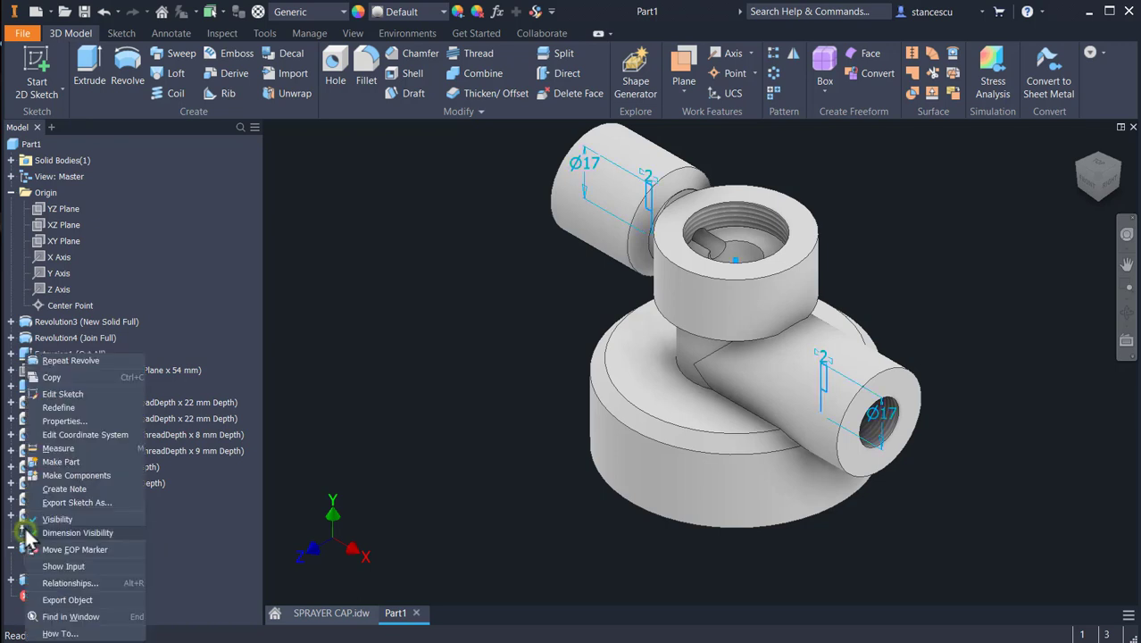
click(35, 518)
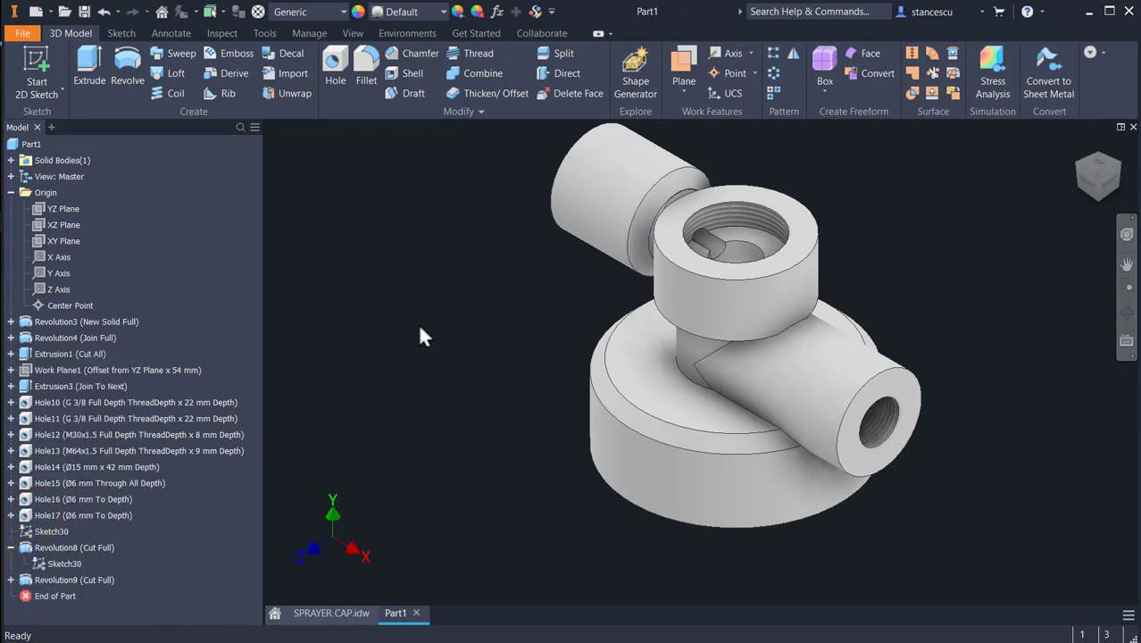
Check the section view in the SPRAYER CAP.idw drawing, and start a sketch on Part1's XY plane with the graphics sliced
click(327, 614)
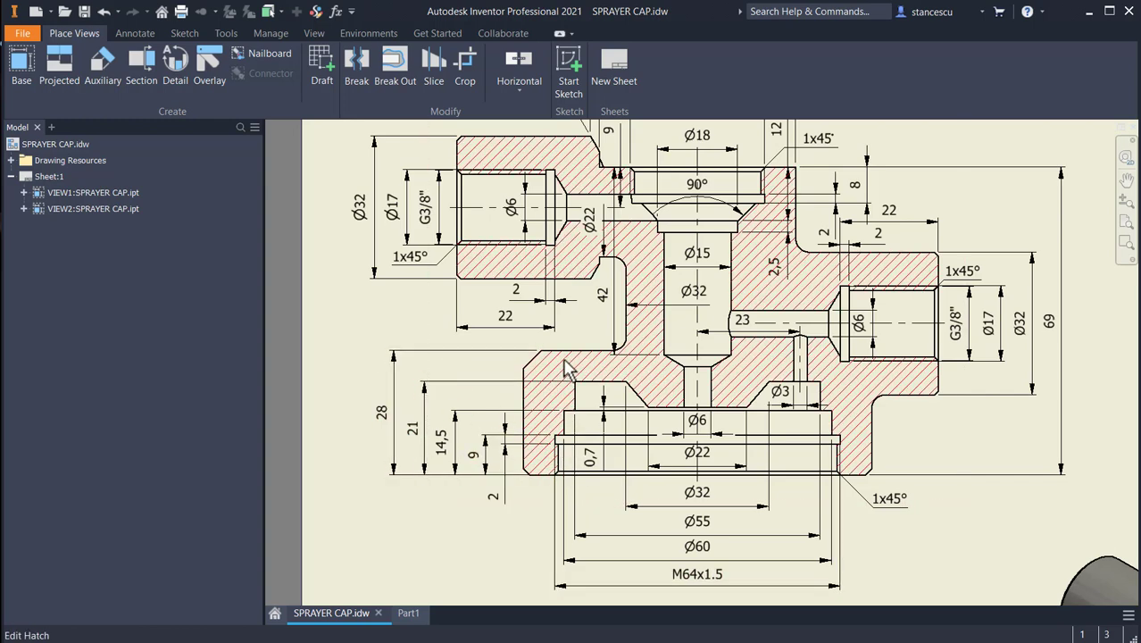
scroll(702, 379, down, 3)
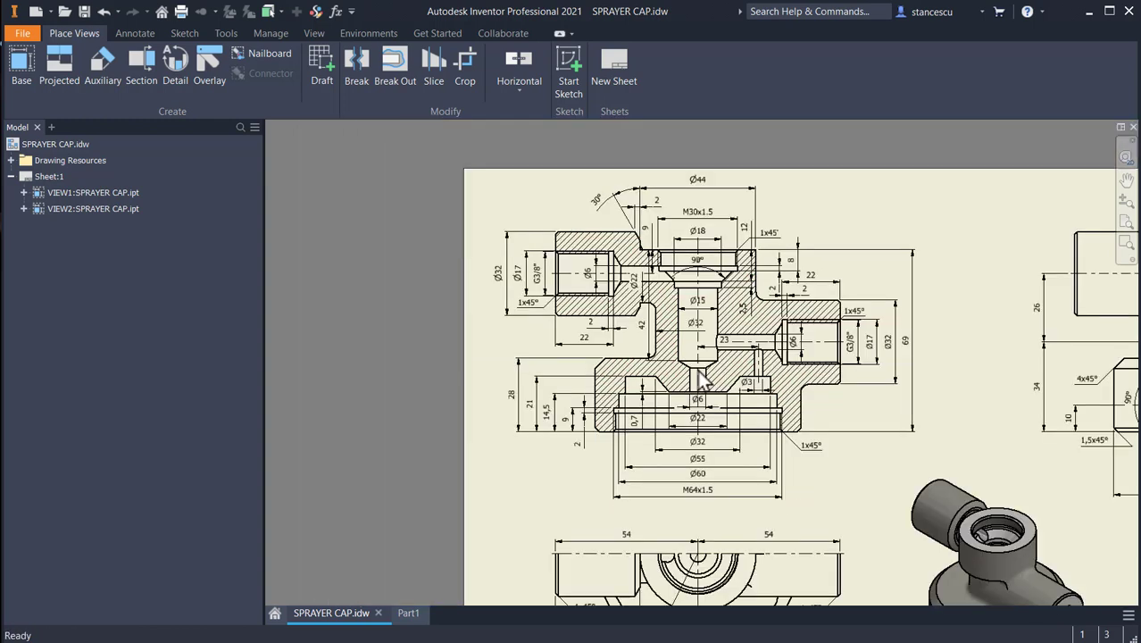
scroll(702, 380, up, 1)
middle_drag(702, 379, 684, 403)
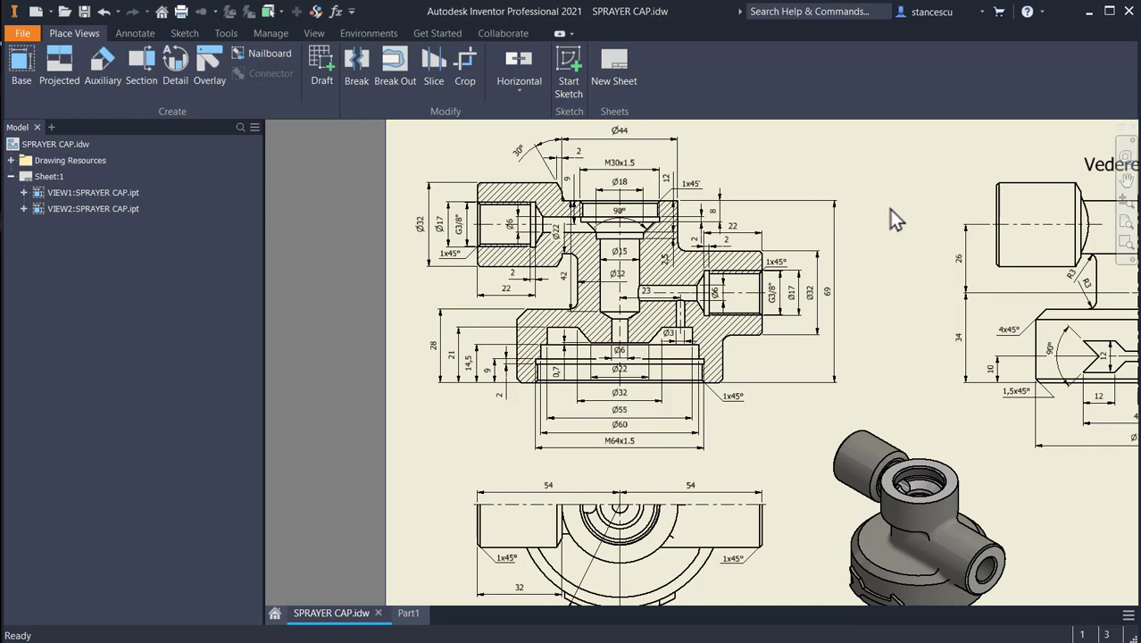
click(406, 616)
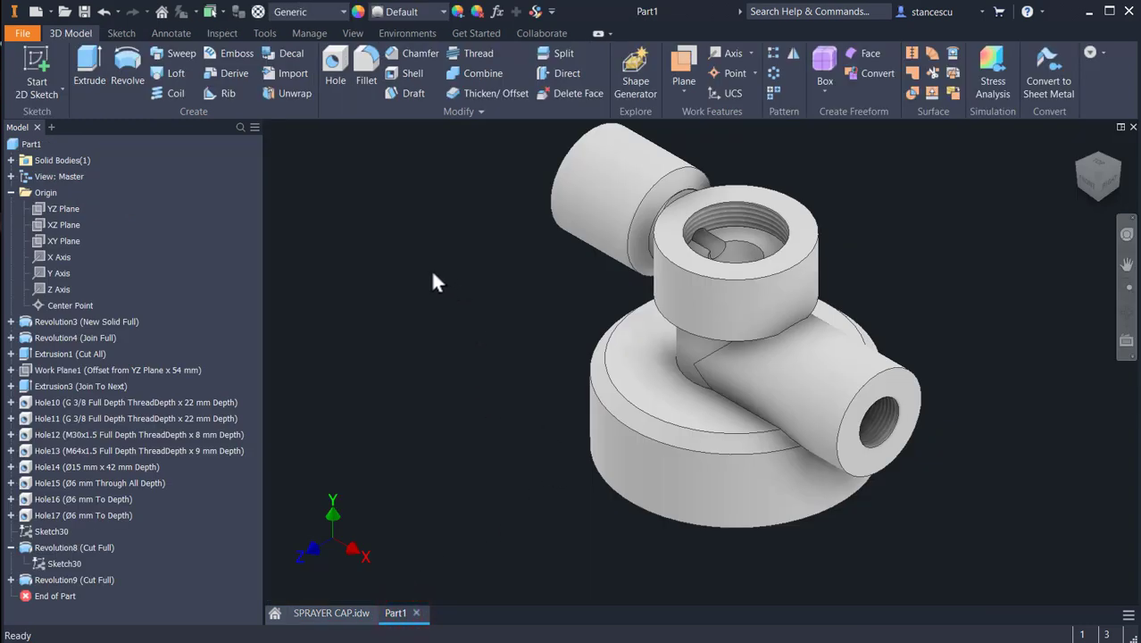
click(53, 239)
click(751, 318)
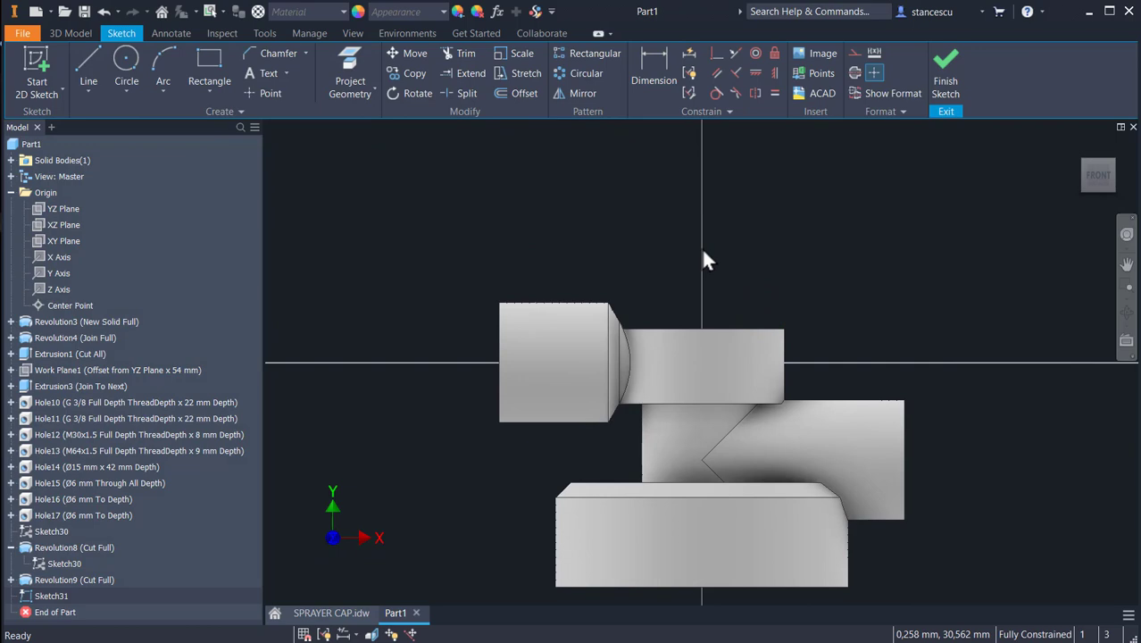
key(F7)
scroll(688, 384, up, 3)
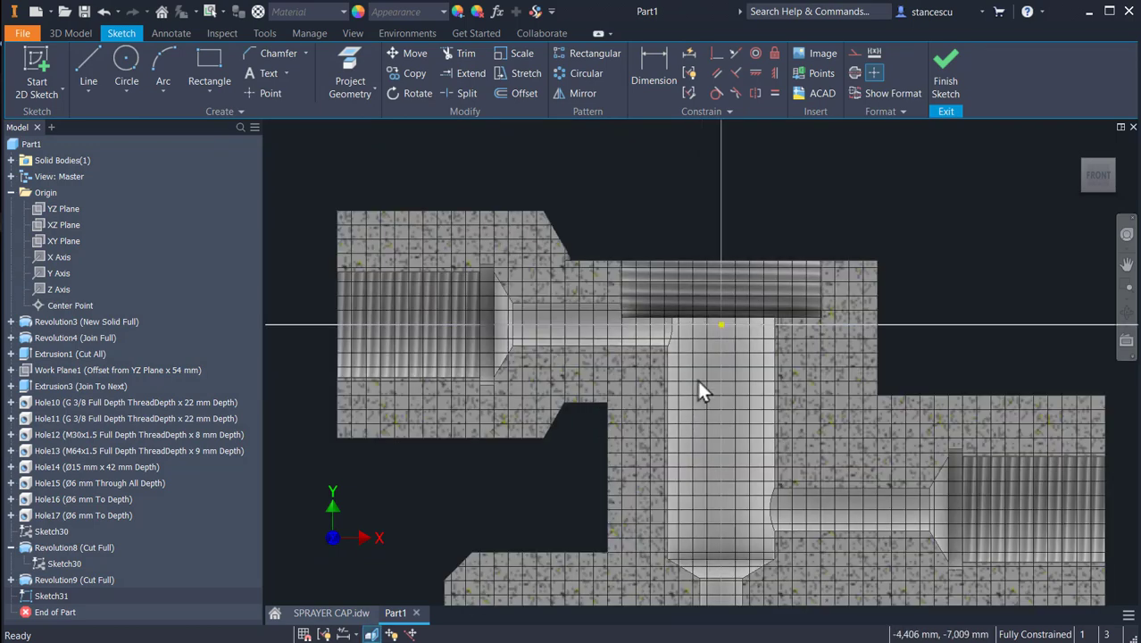
Sketch a closed stepped profile with a sloped side around the base of the M30 bore, about 13.4 mm wide and 10.4 mm tall
middle_drag(700, 390, 723, 307)
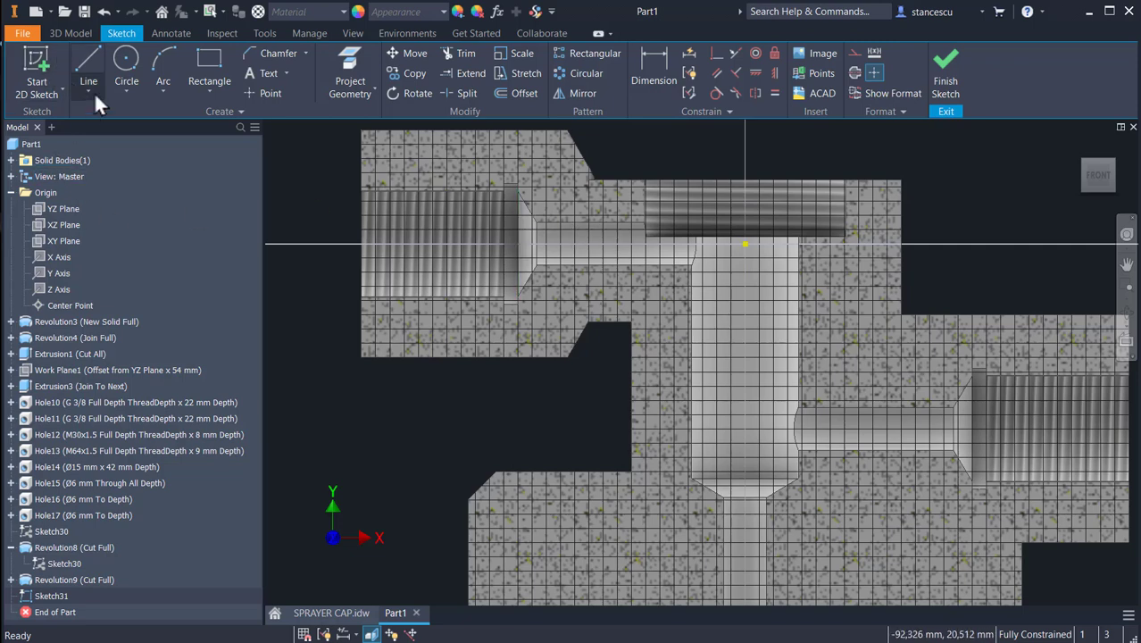
click(85, 57)
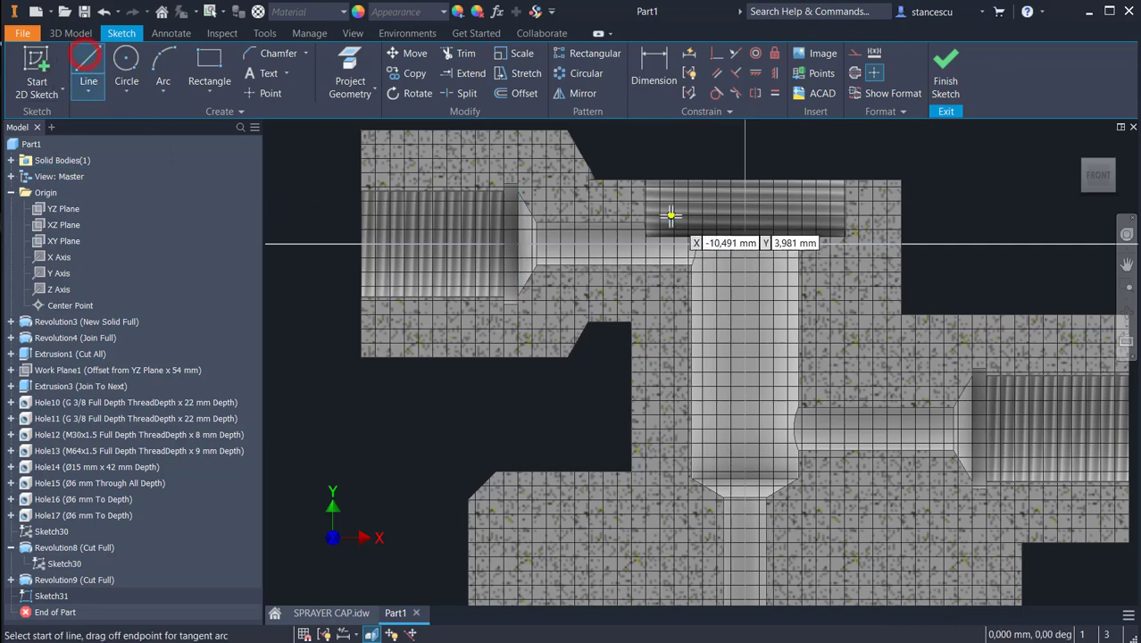
click(745, 223)
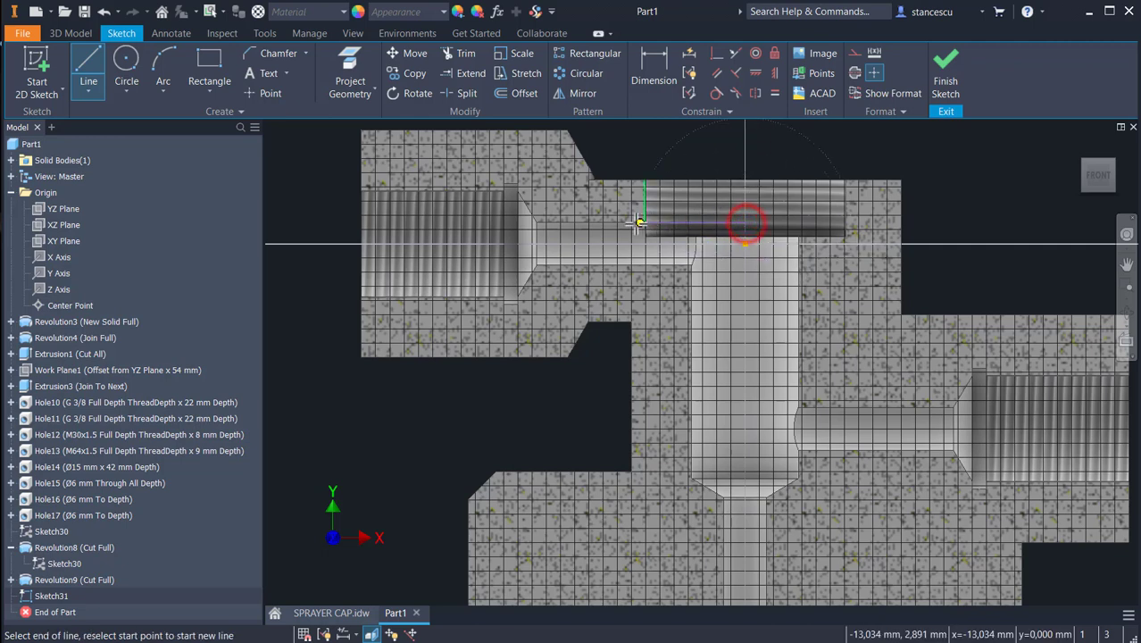
scroll(625, 223, up, 3)
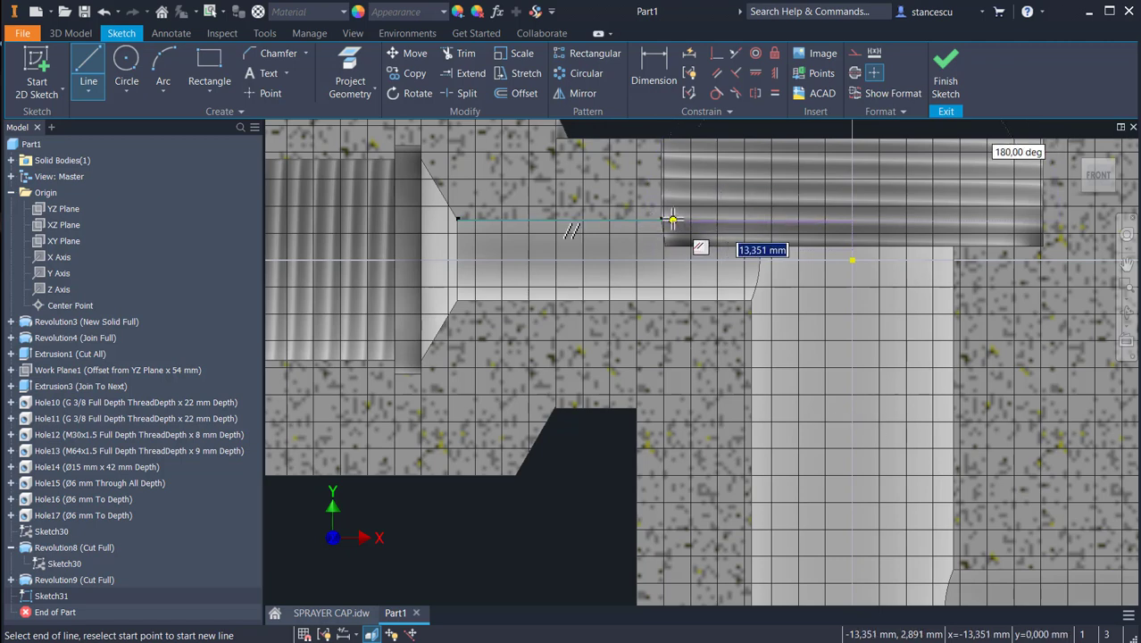
click(672, 219)
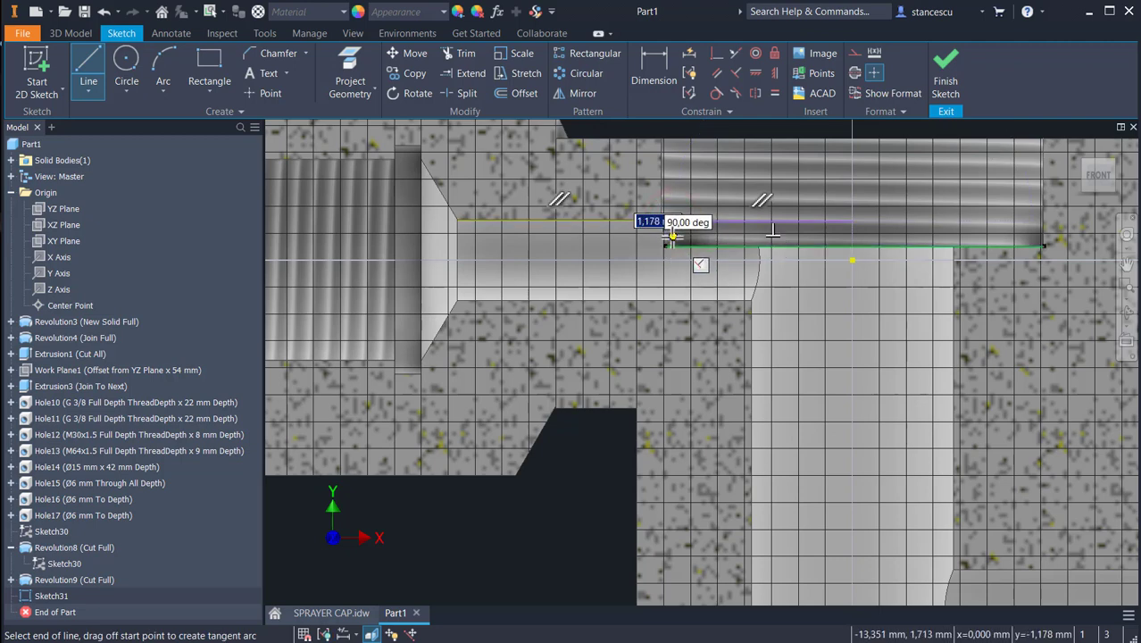
click(672, 237)
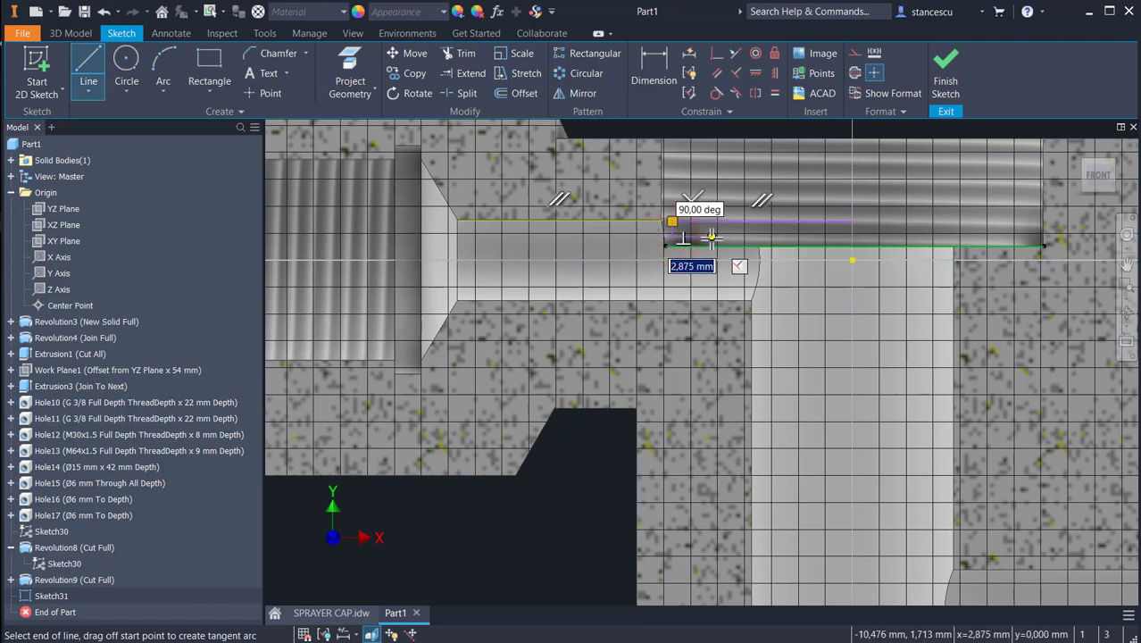
click(777, 327)
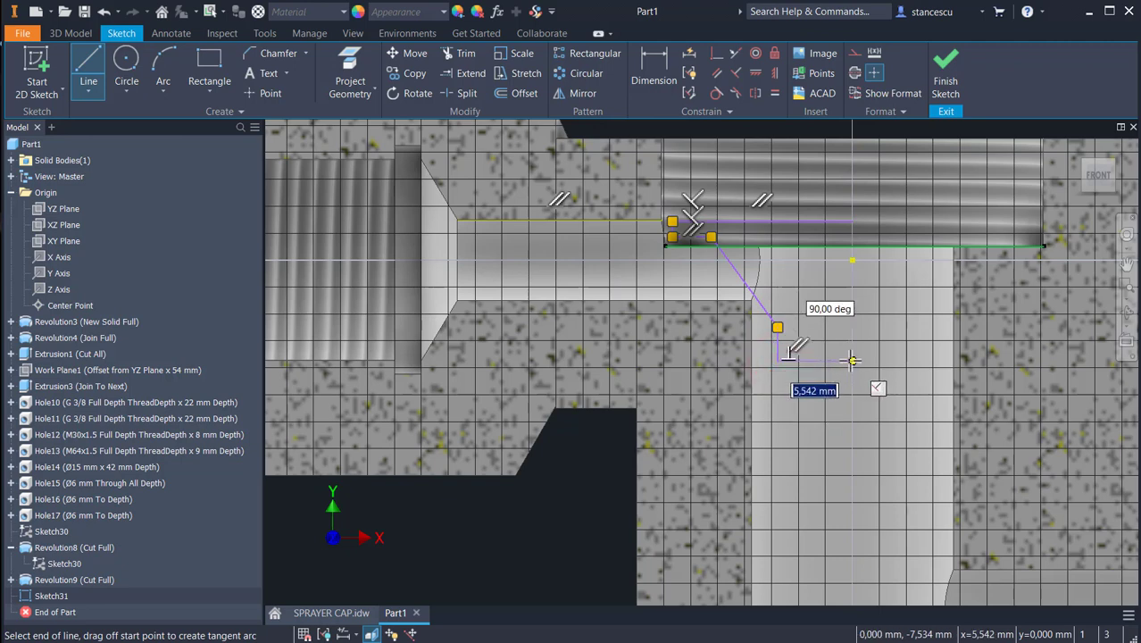
click(852, 361)
click(852, 224)
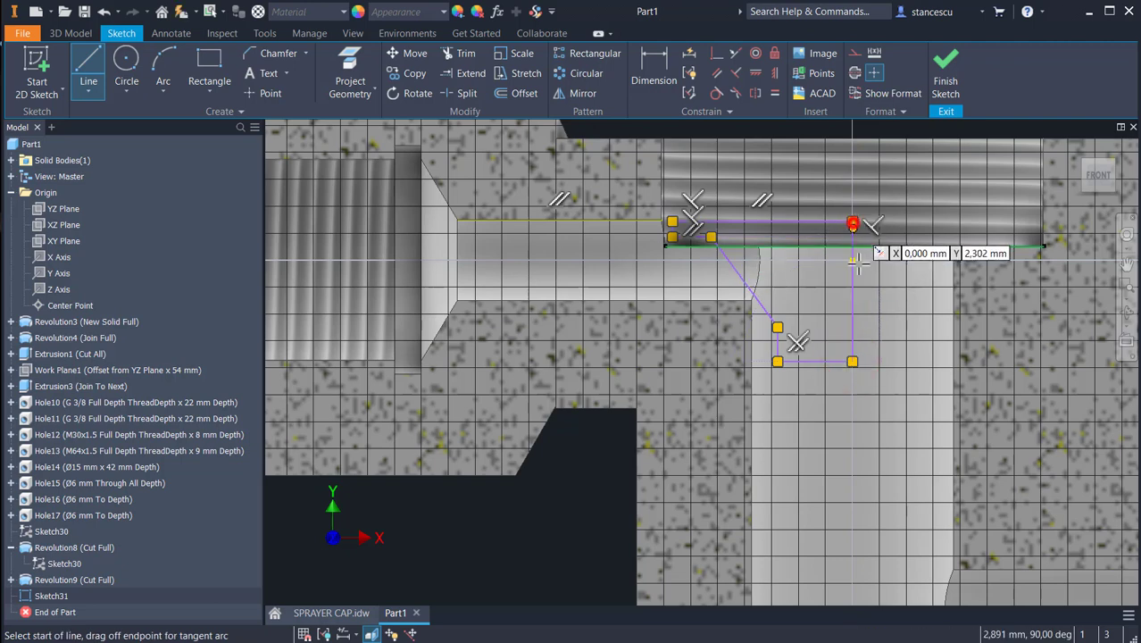
key(Escape)
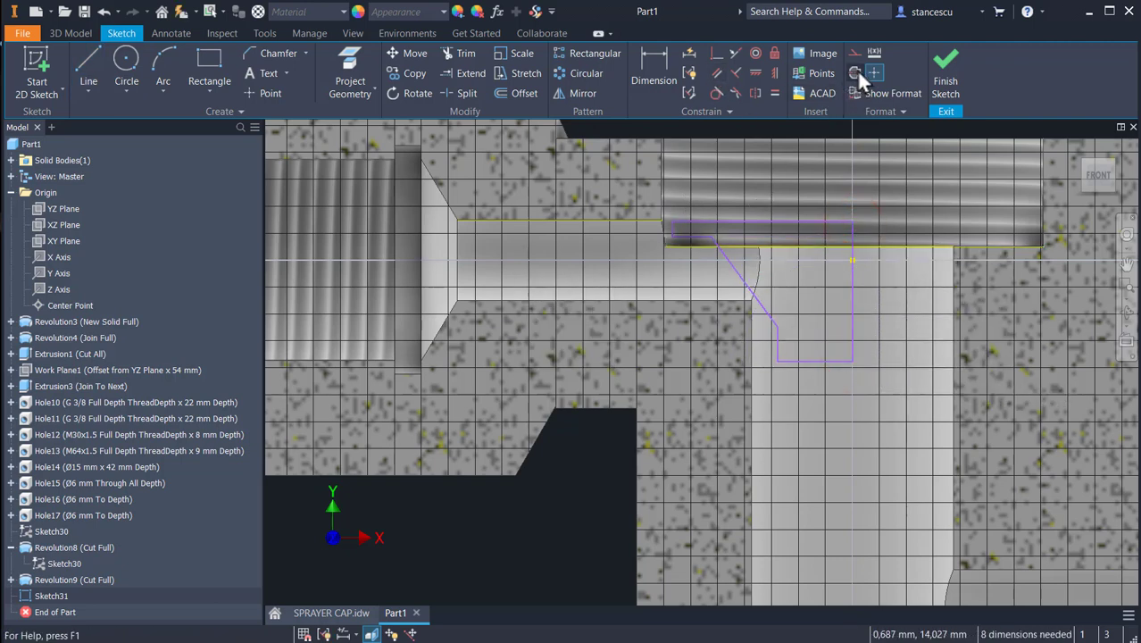
Make the profile's axis line a centerline, and make its short lower ledge collinear with the bottom edge of the M30 bore
click(852, 293)
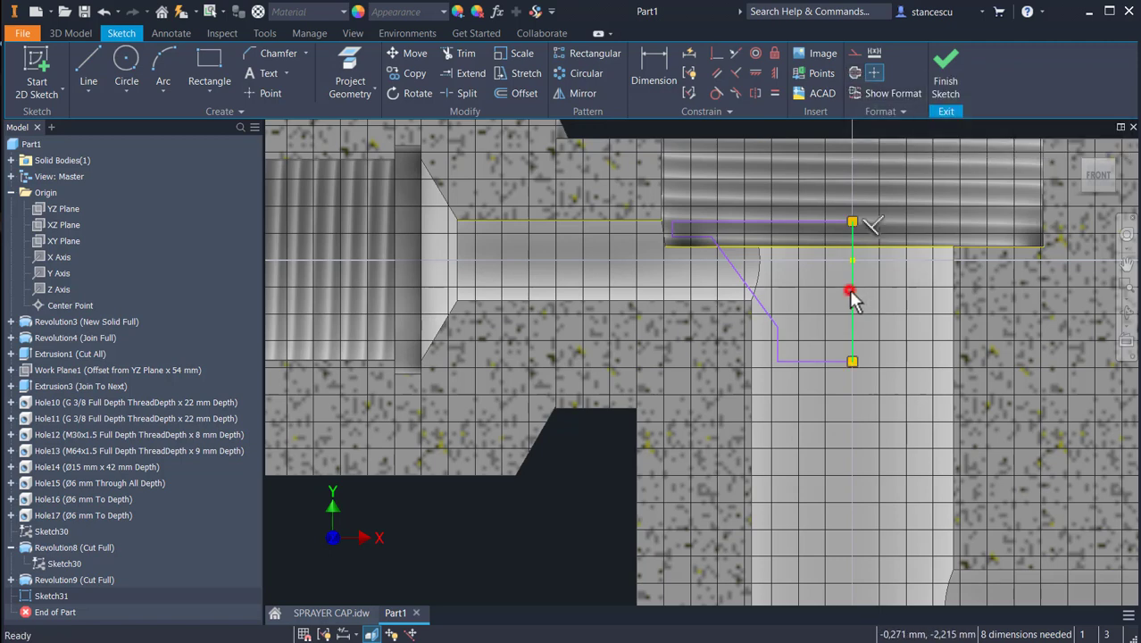
click(852, 73)
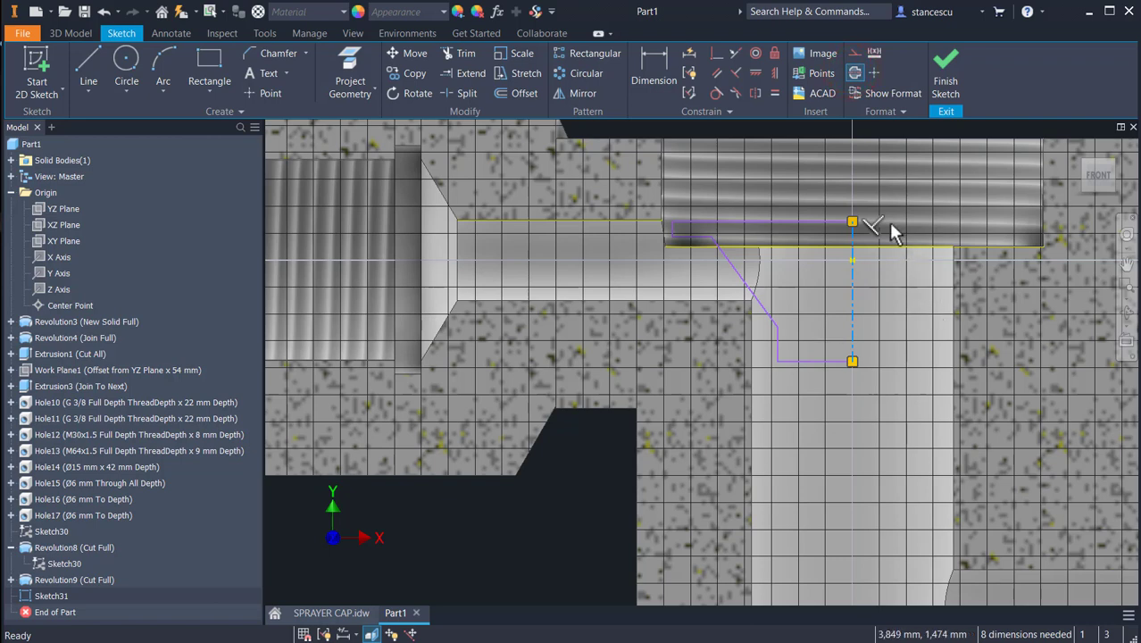
middle_drag(783, 313, 778, 354)
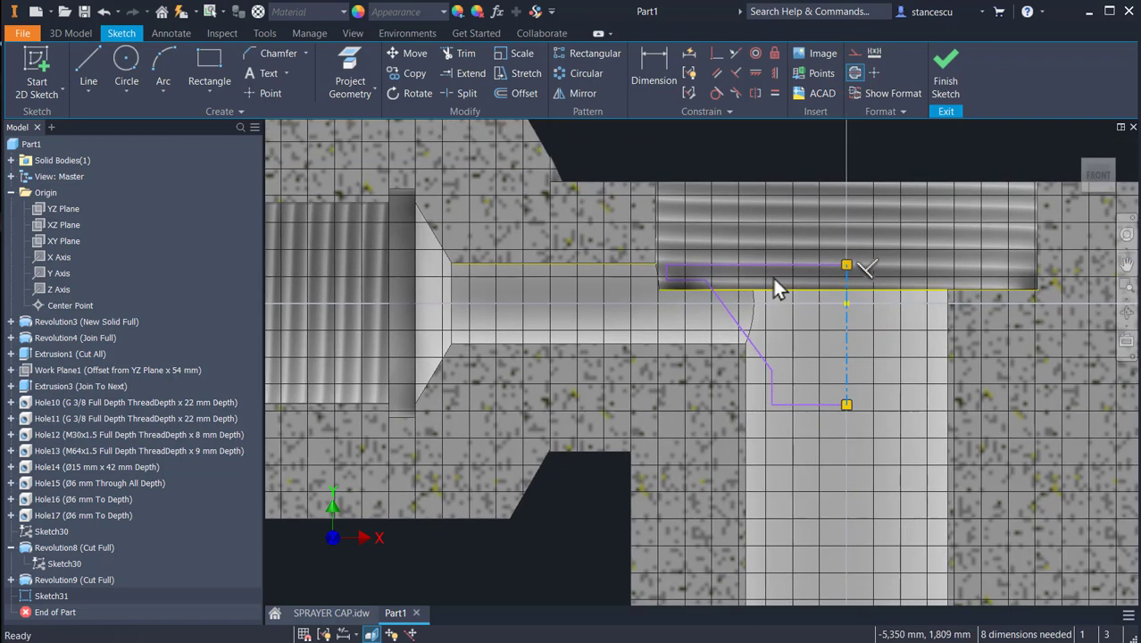
click(733, 52)
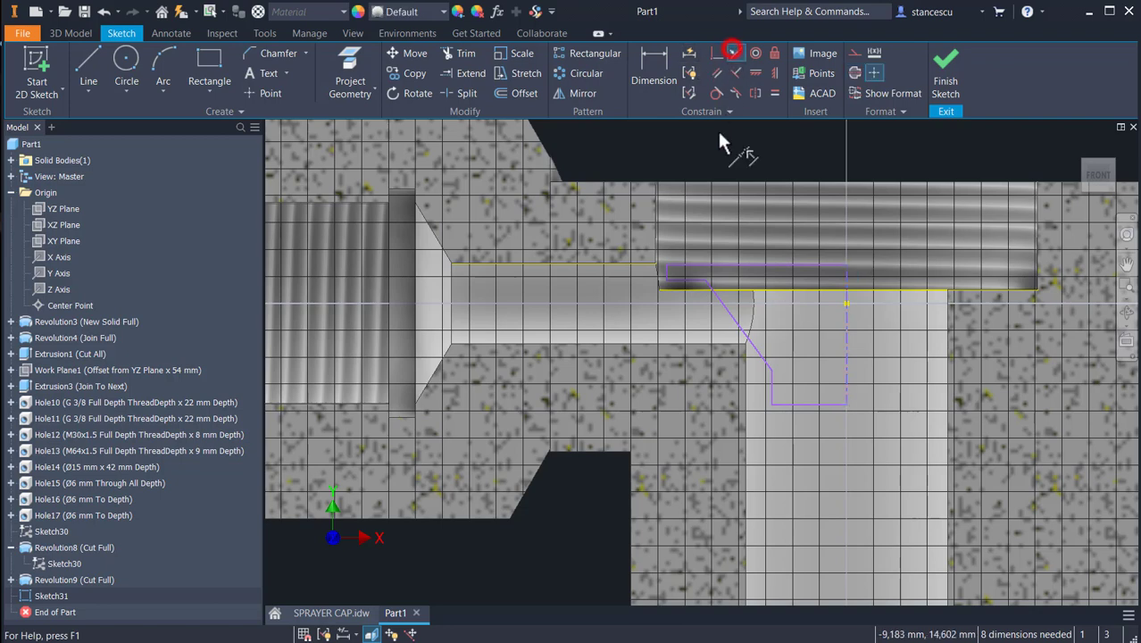
click(671, 280)
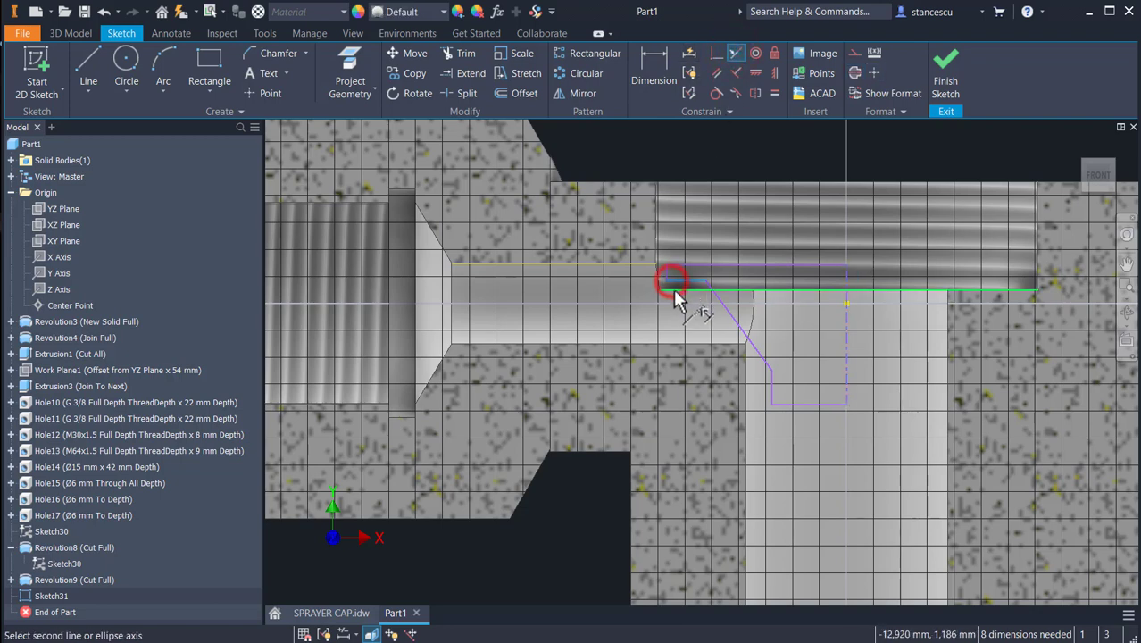
click(674, 289)
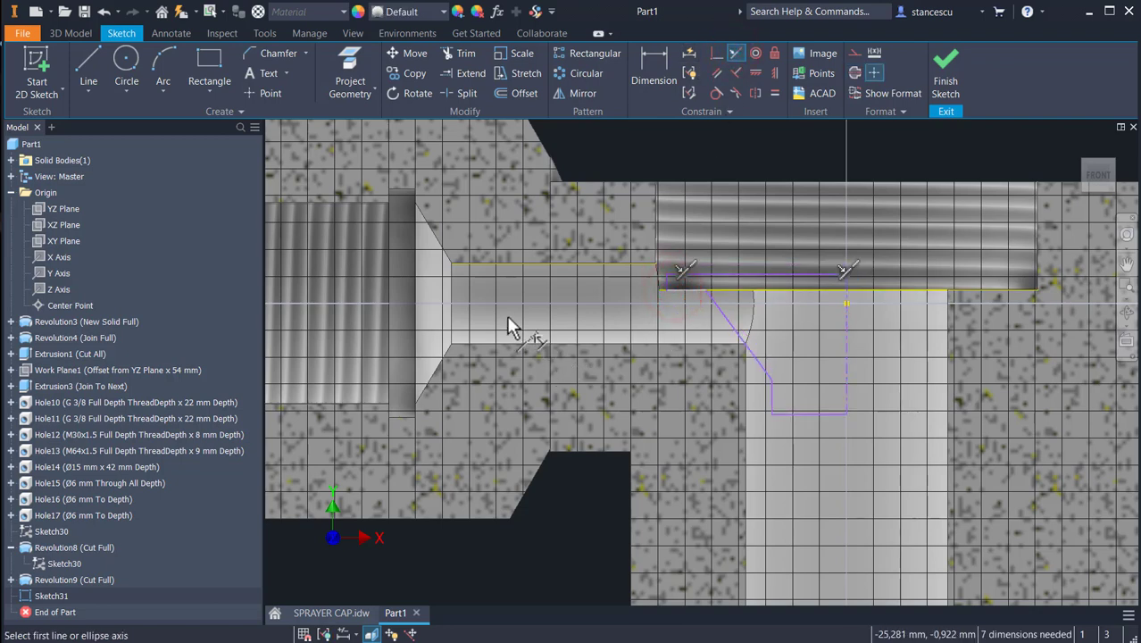
Dimension the height of the profile's upper rectangular portion as 2.5 mm
click(650, 64)
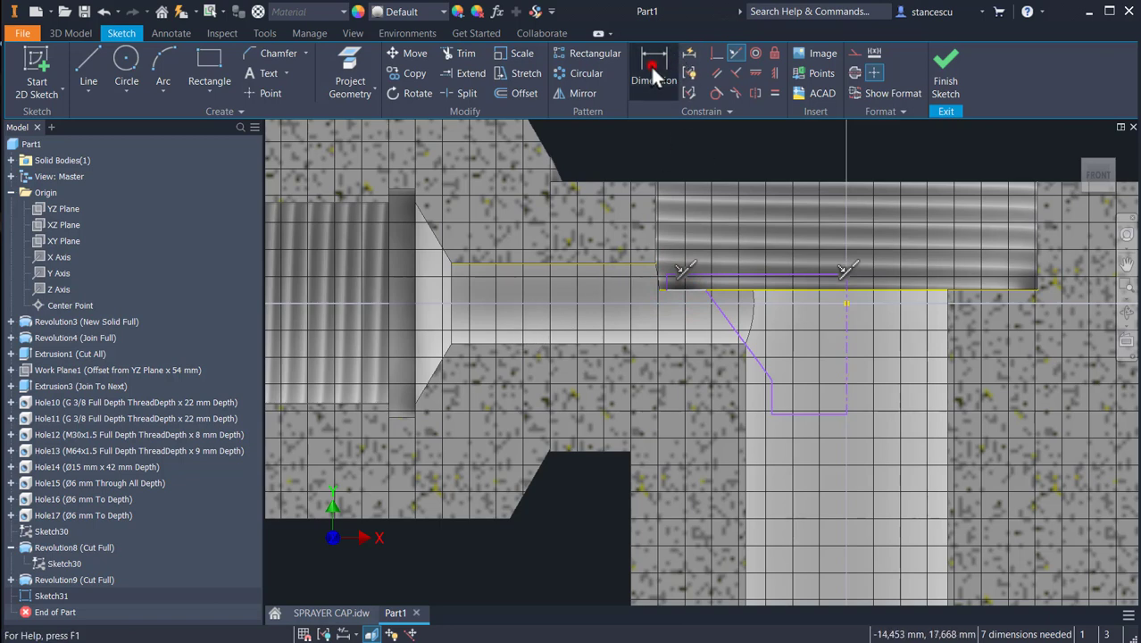
click(681, 286)
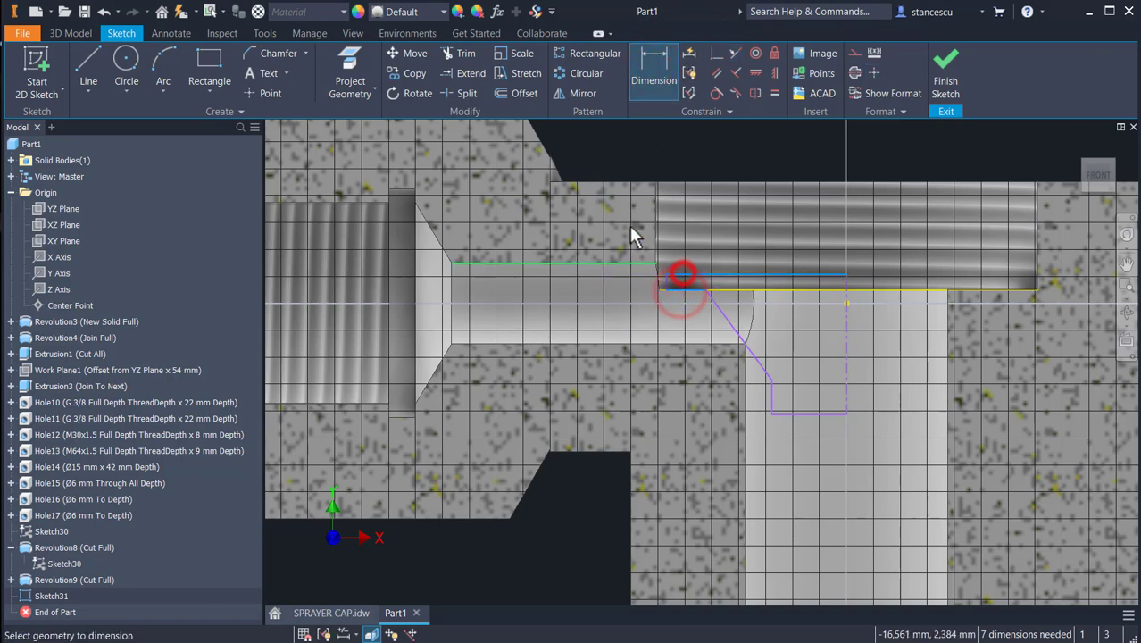
click(615, 140)
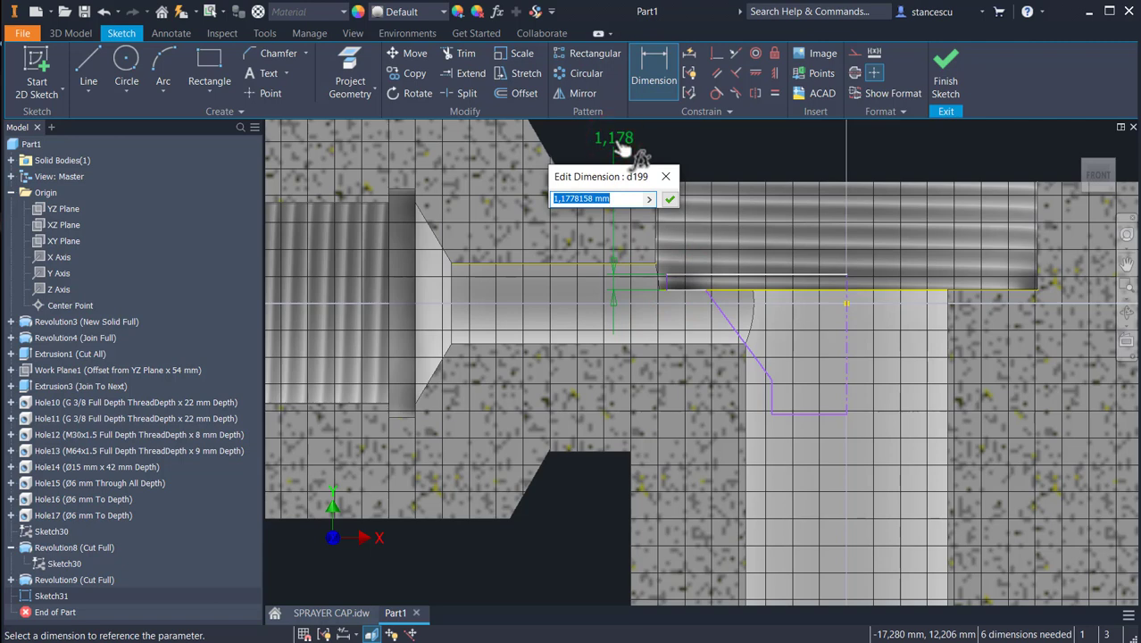
text(2.5)
key(Return)
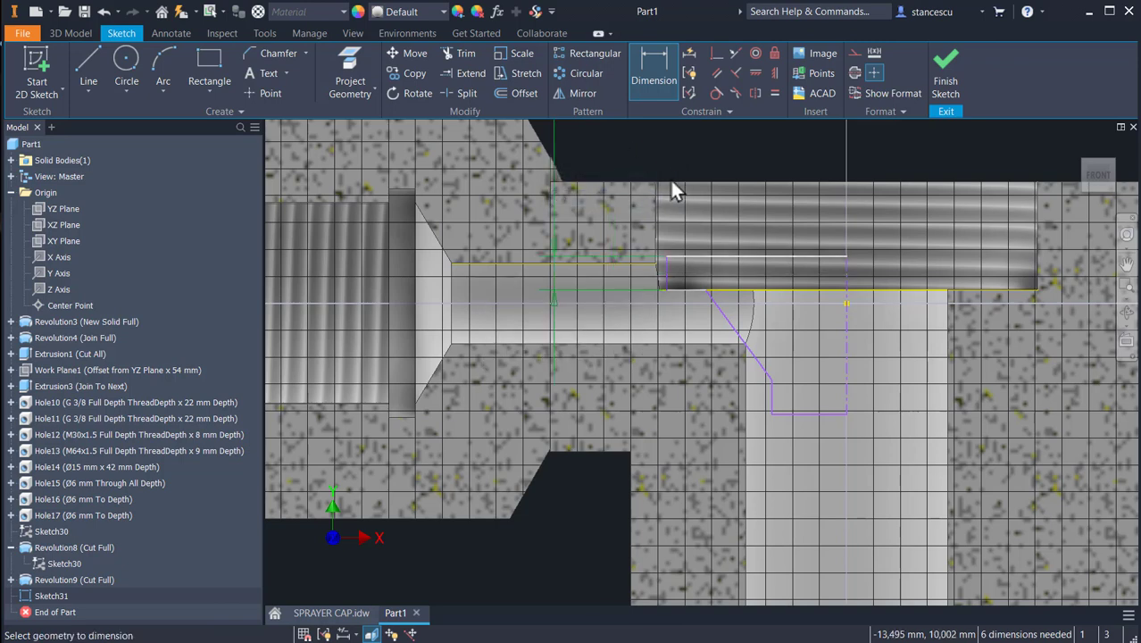
Dimension the upper portion's outer vertical edge to the centerline as a 30 mm diameter
click(665, 268)
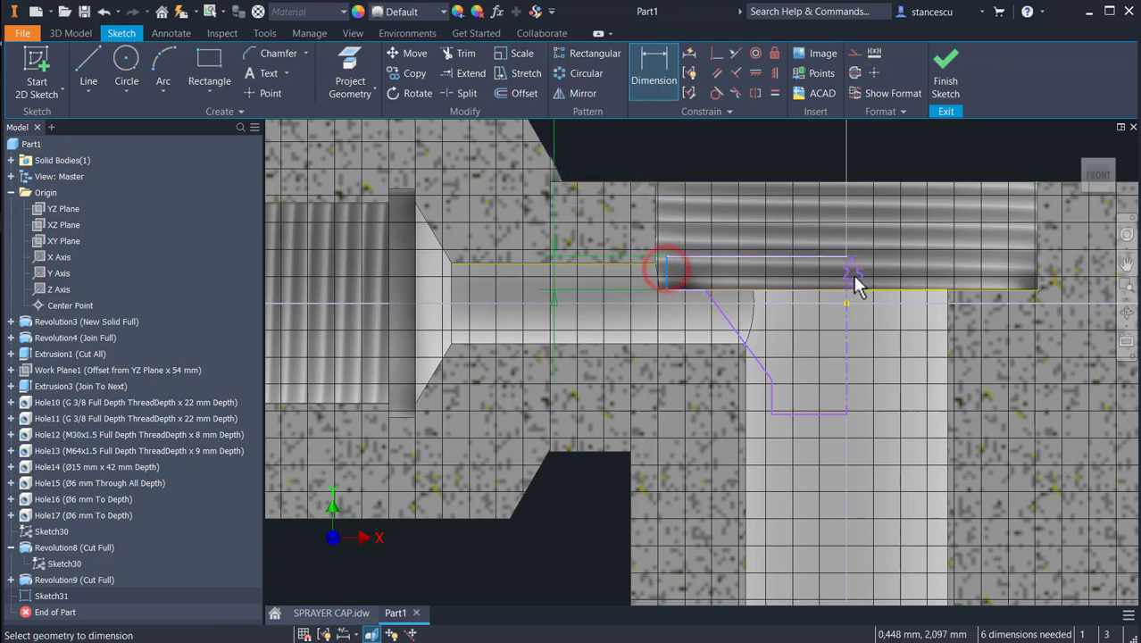
click(848, 273)
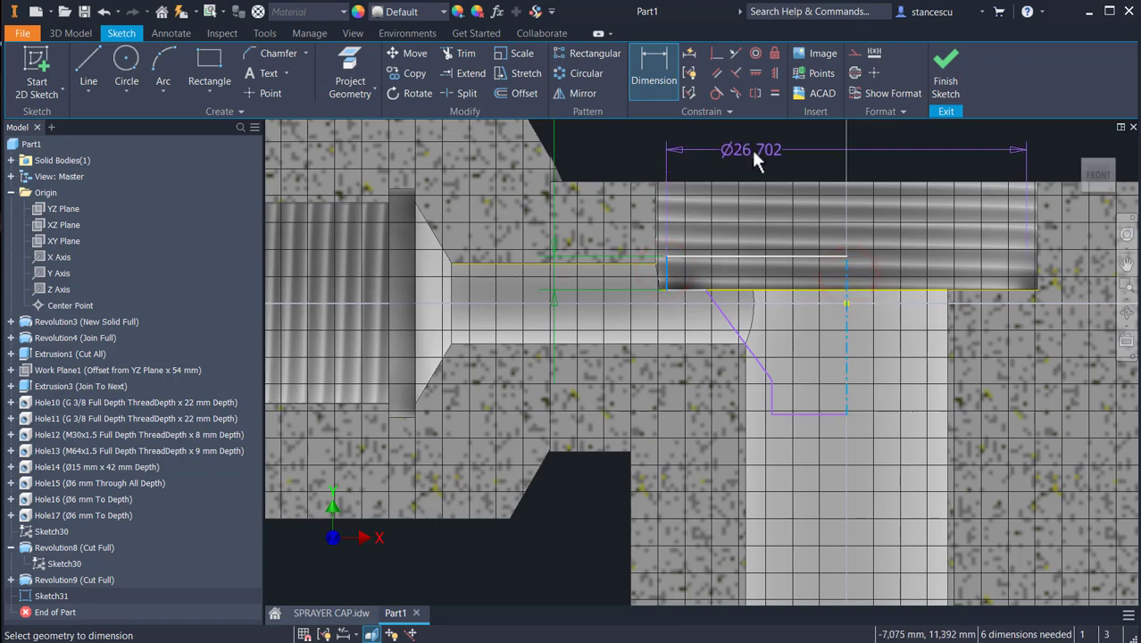
click(748, 148)
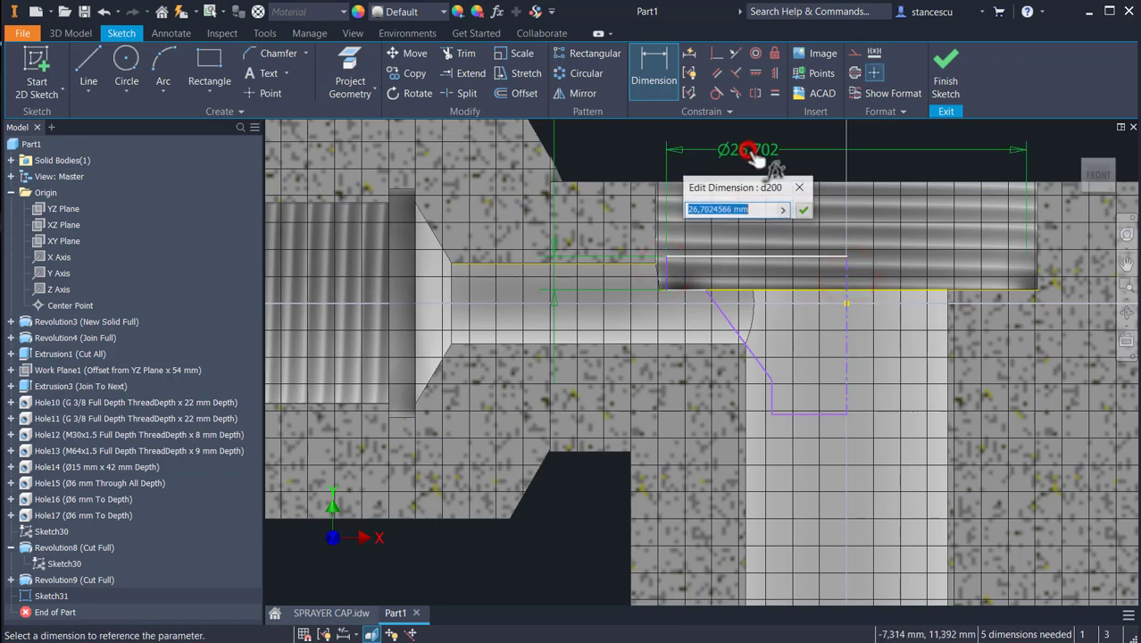
text(3)
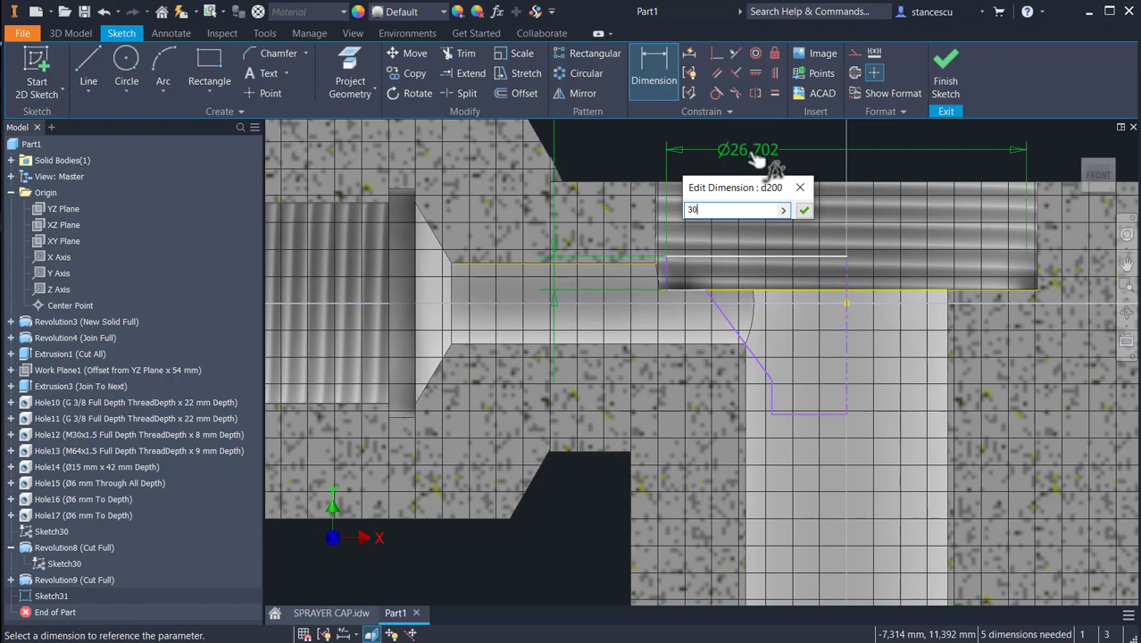
text(0)
key(Return)
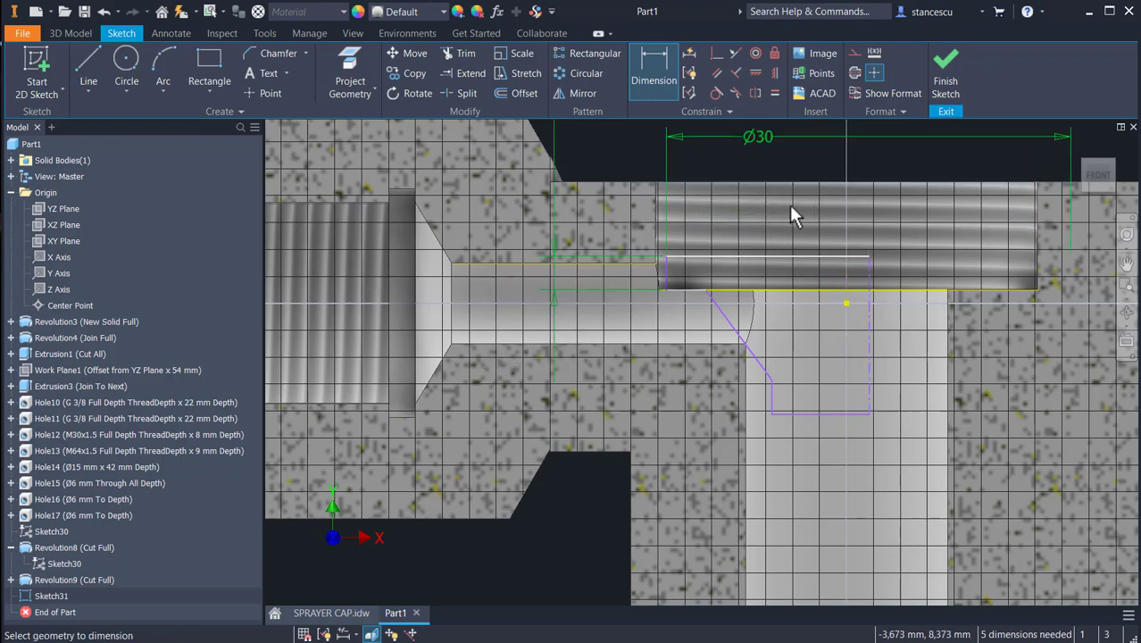
Constrain the profile's centerline to be coincident with the sketch origin
middle_drag(789, 204, 762, 251)
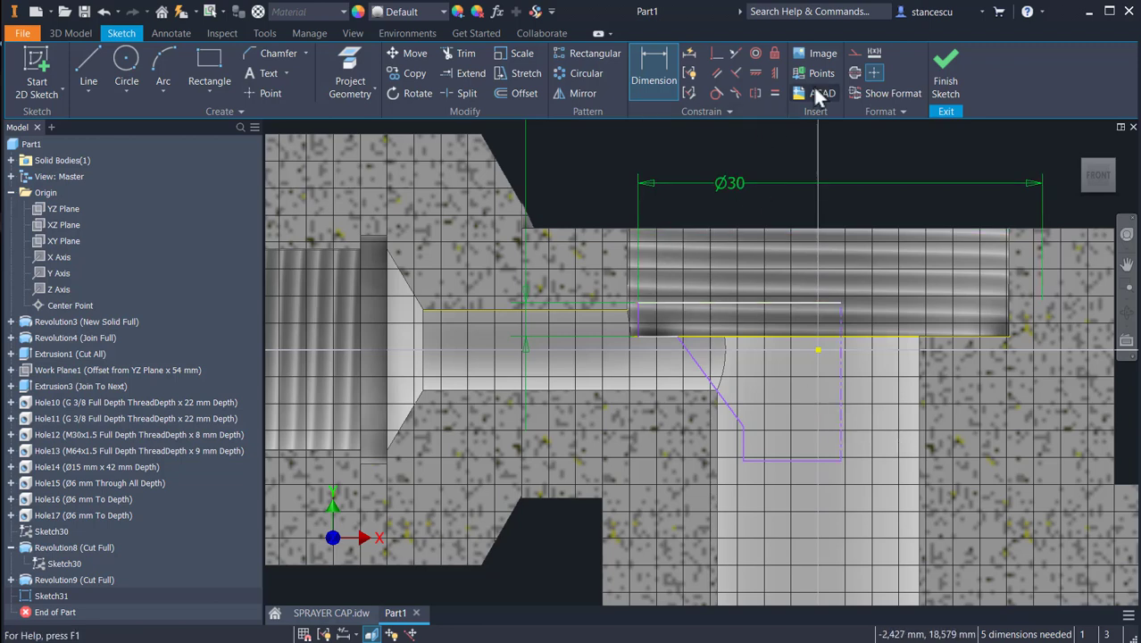
click(715, 55)
click(816, 349)
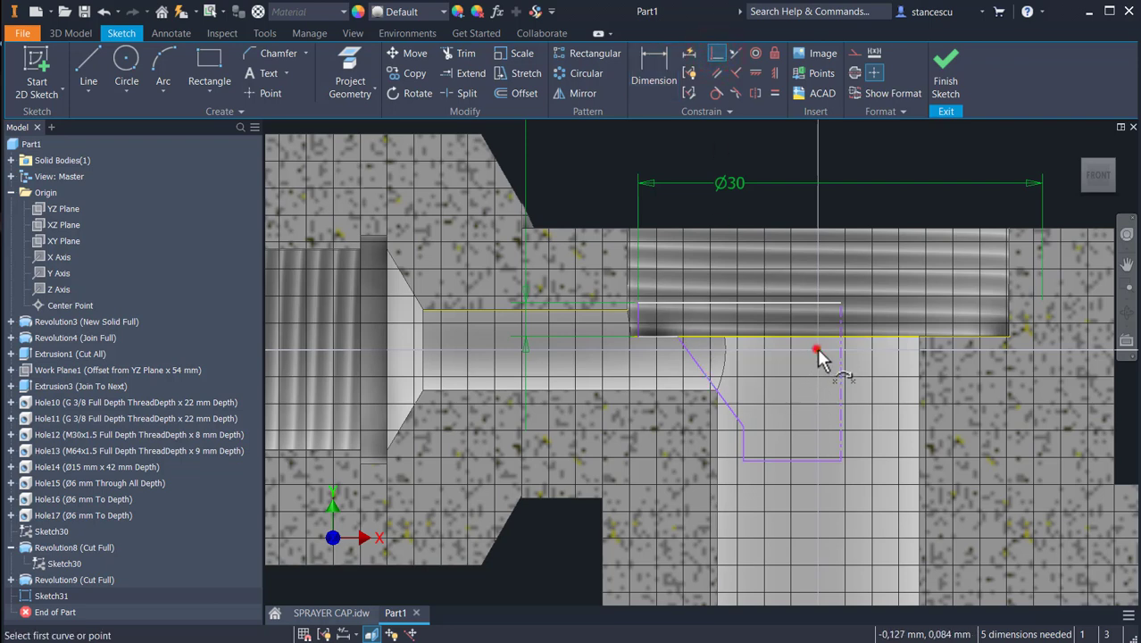
click(839, 393)
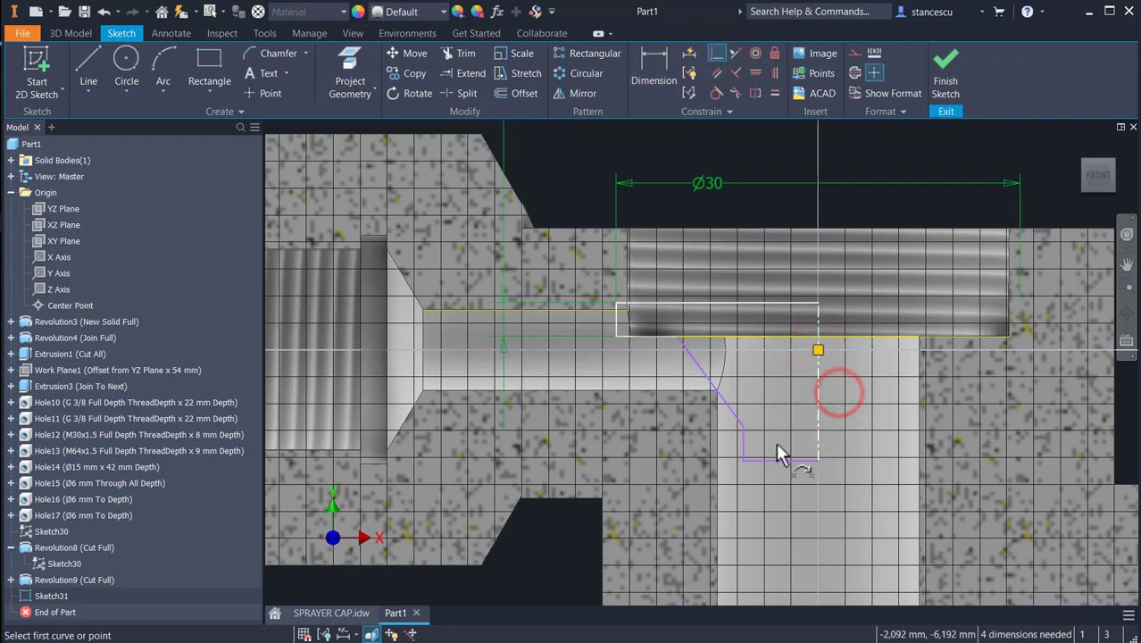
scroll(603, 288, up, 2)
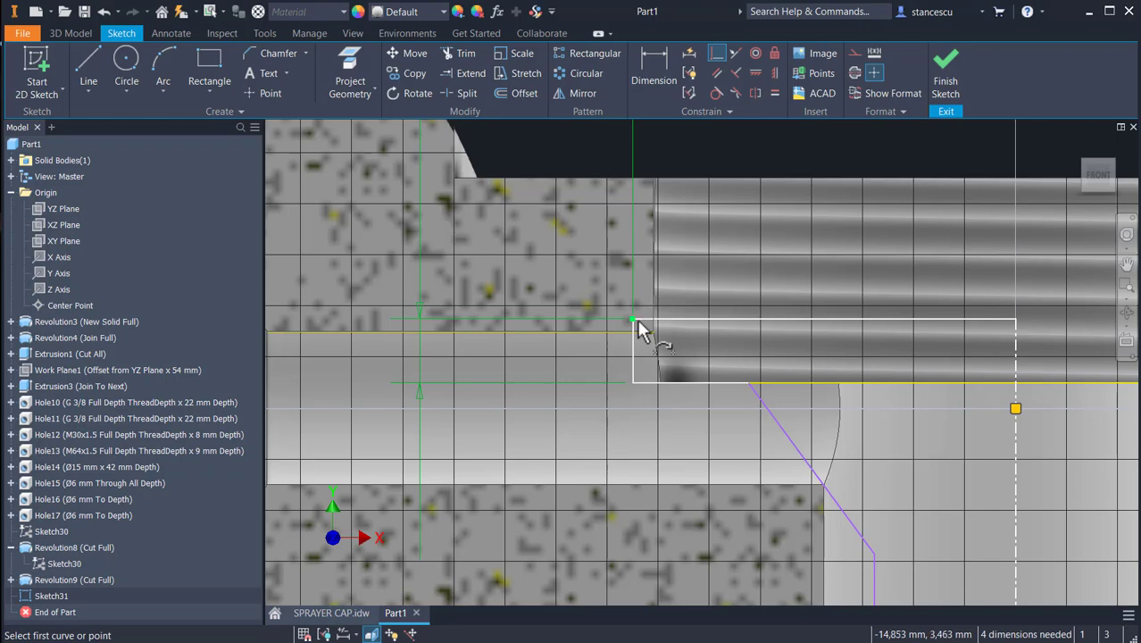
scroll(684, 323, down, 3)
middle_drag(729, 322, 658, 214)
middle_drag(701, 262, 785, 459)
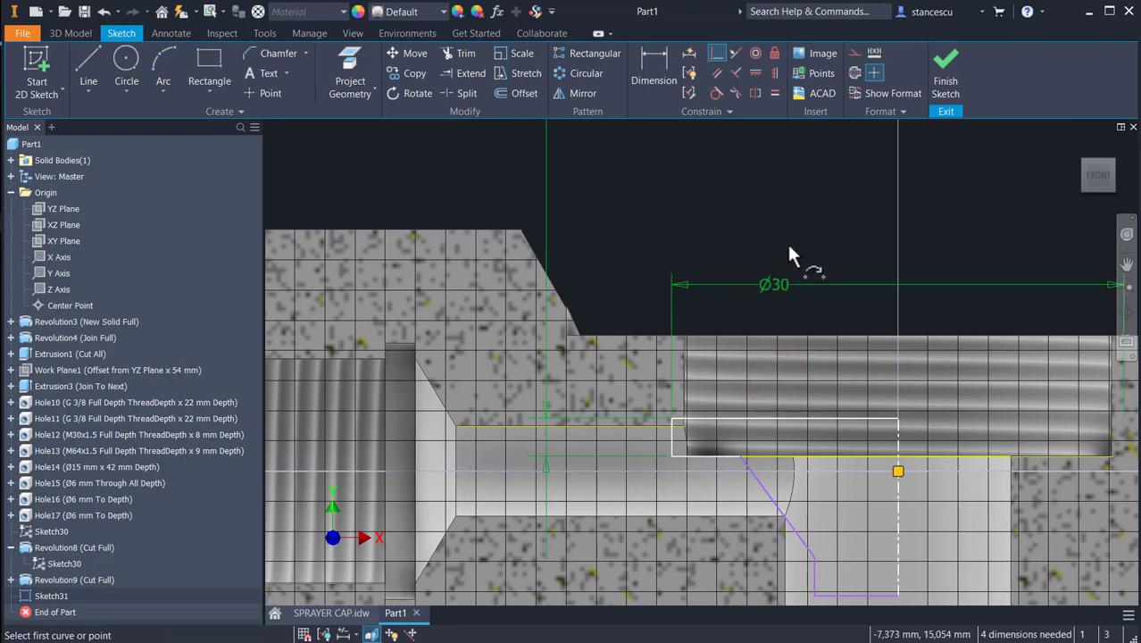
key(Escape)
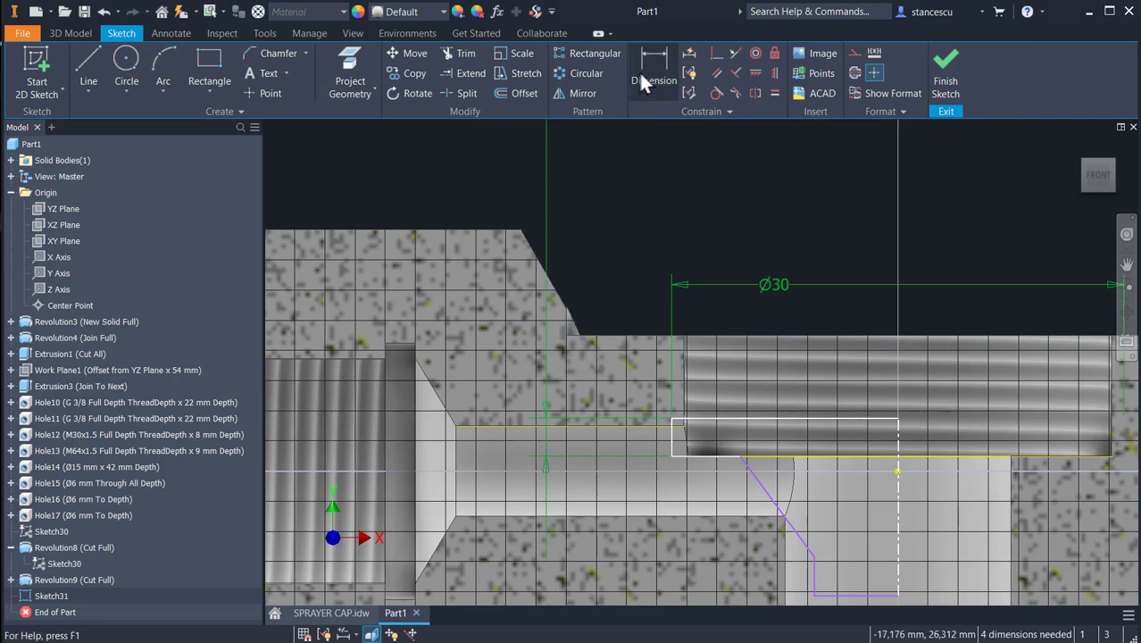
click(649, 76)
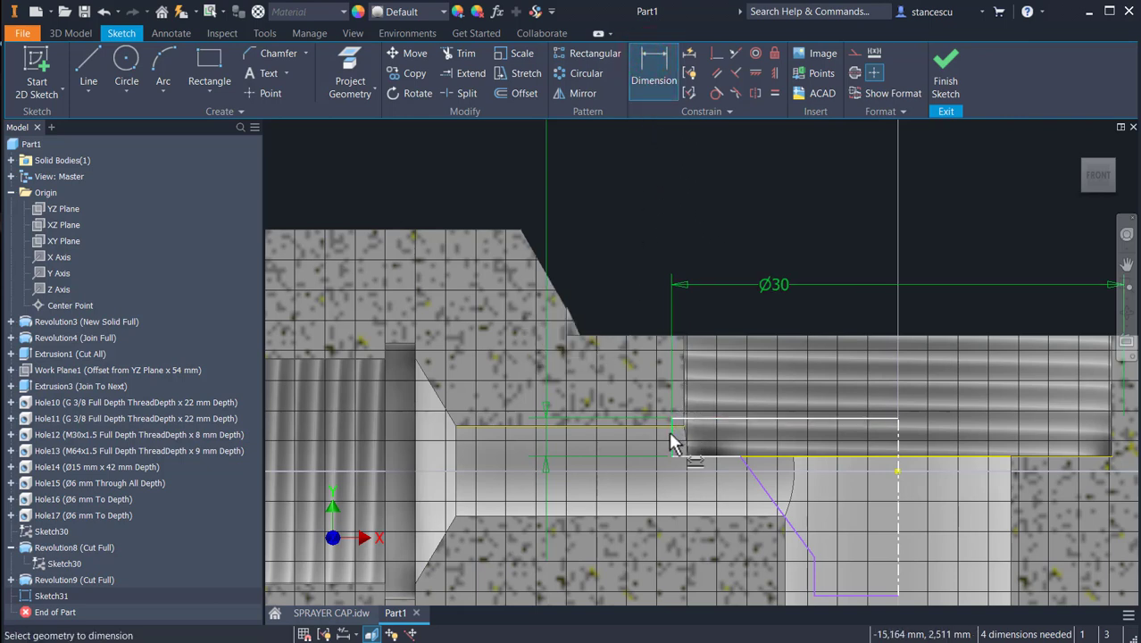
click(671, 438)
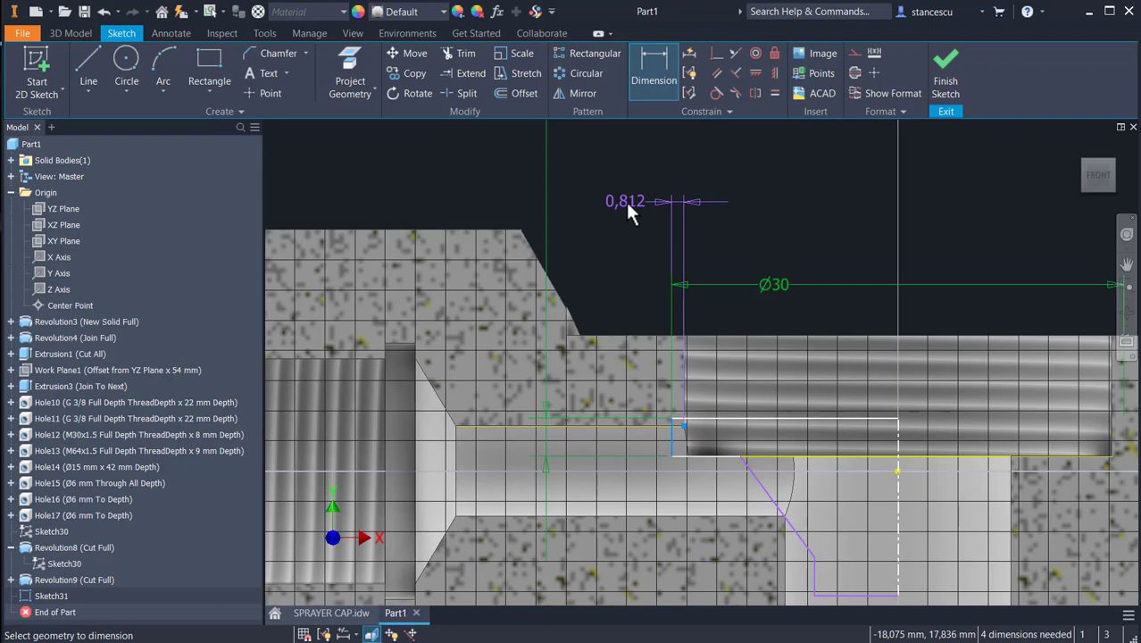
click(627, 204)
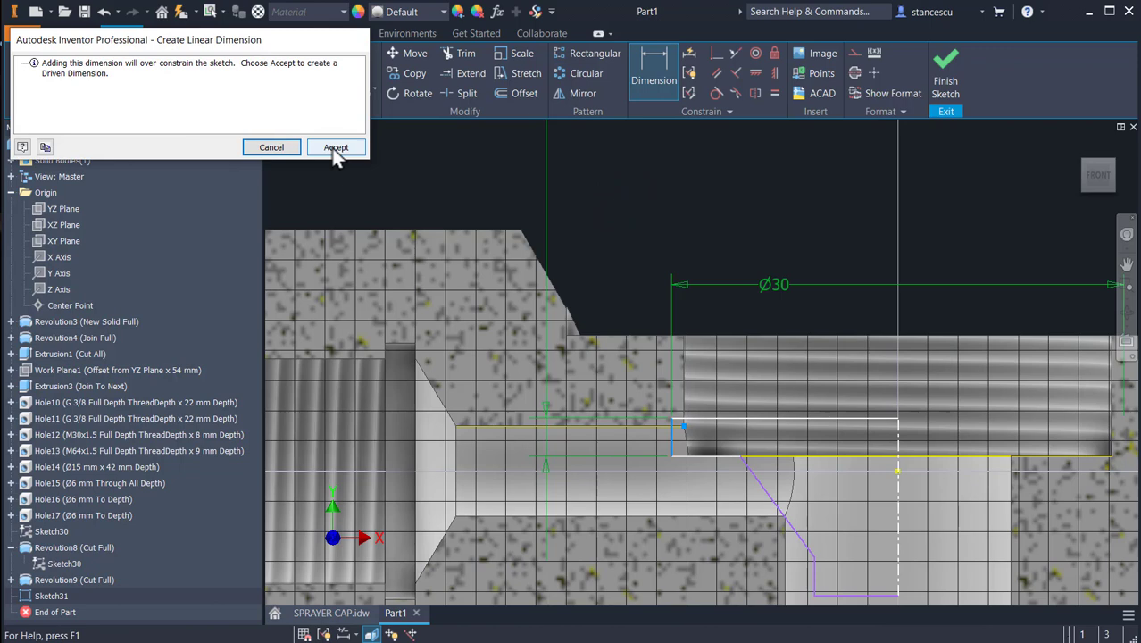
click(270, 149)
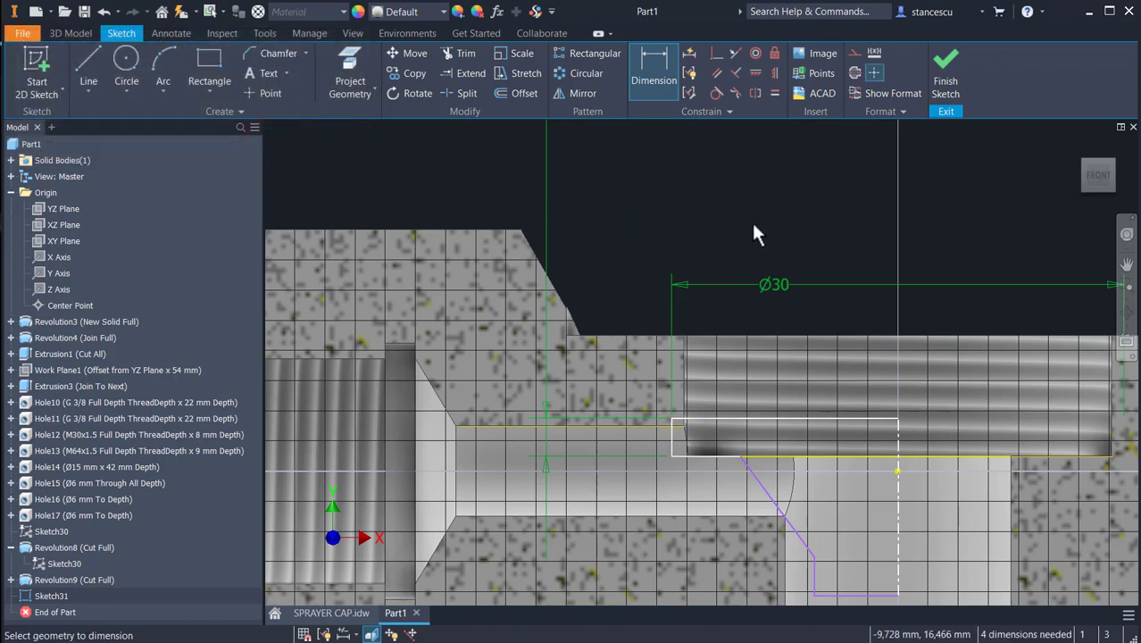
scroll(754, 215, down, 2)
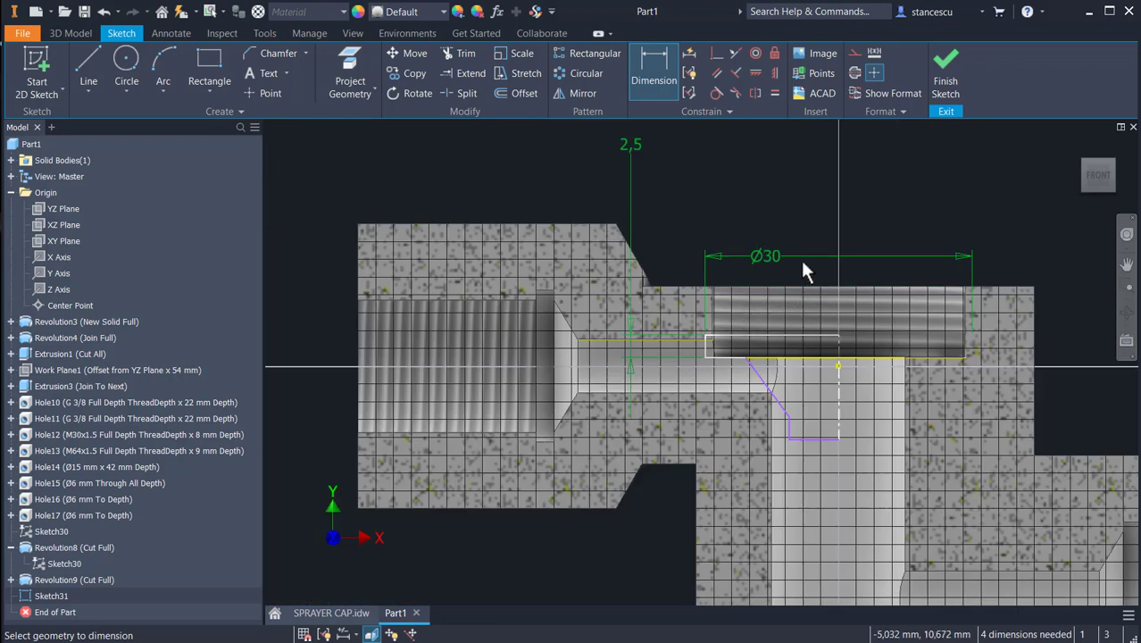
Dimension the angle between the profile's sloped edge and the centerline as 90/2 degrees
middle_drag(801, 291, 796, 232)
click(652, 62)
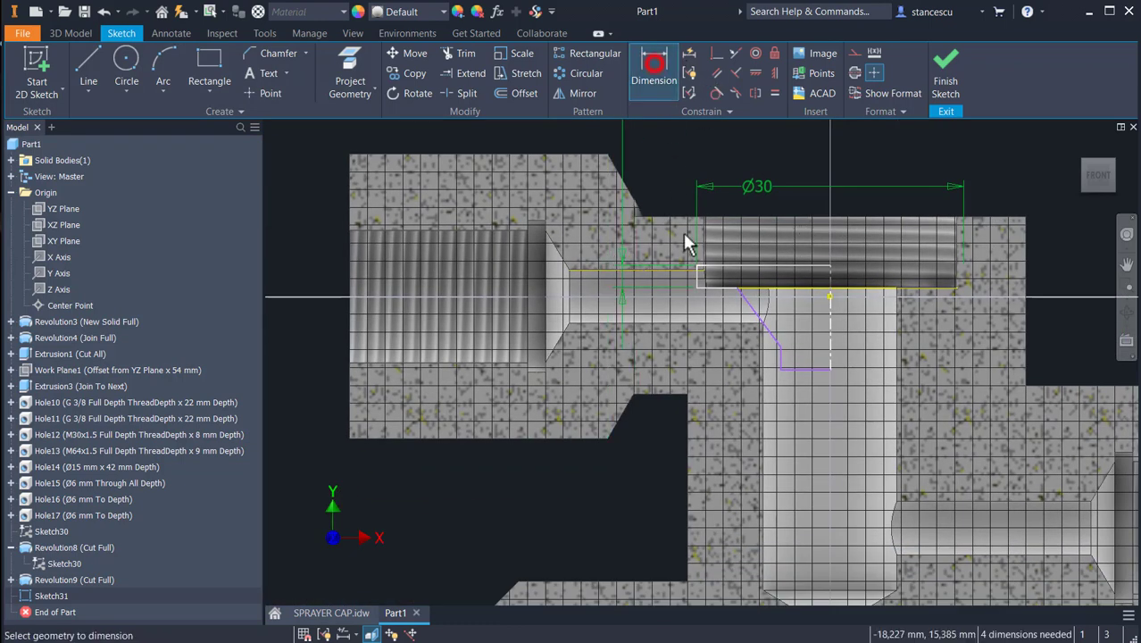
click(755, 315)
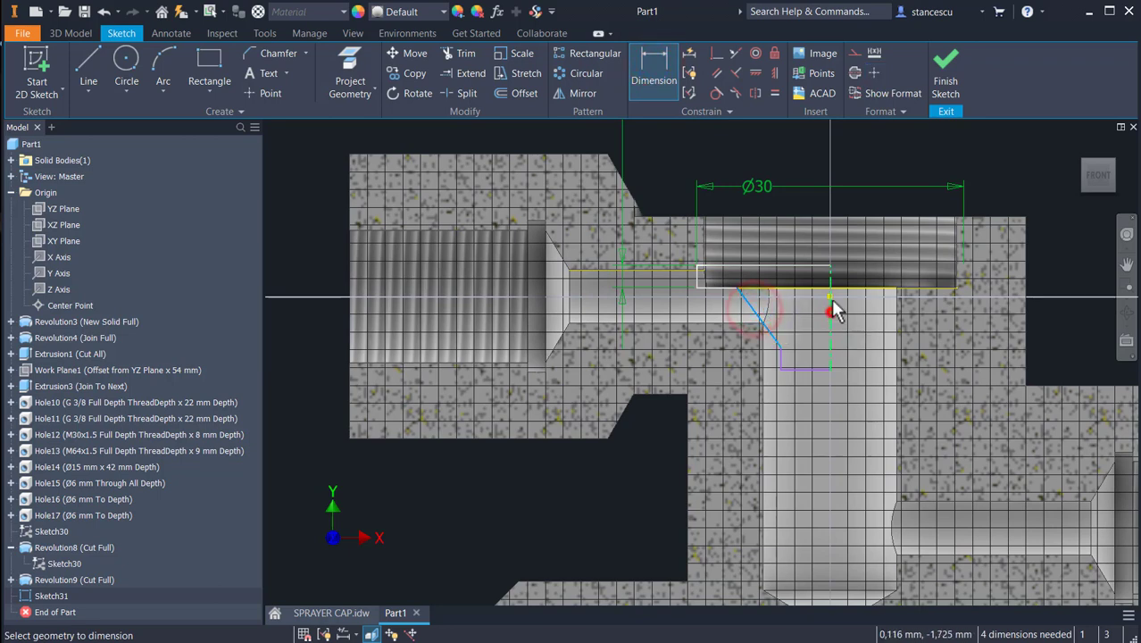
click(829, 305)
click(736, 153)
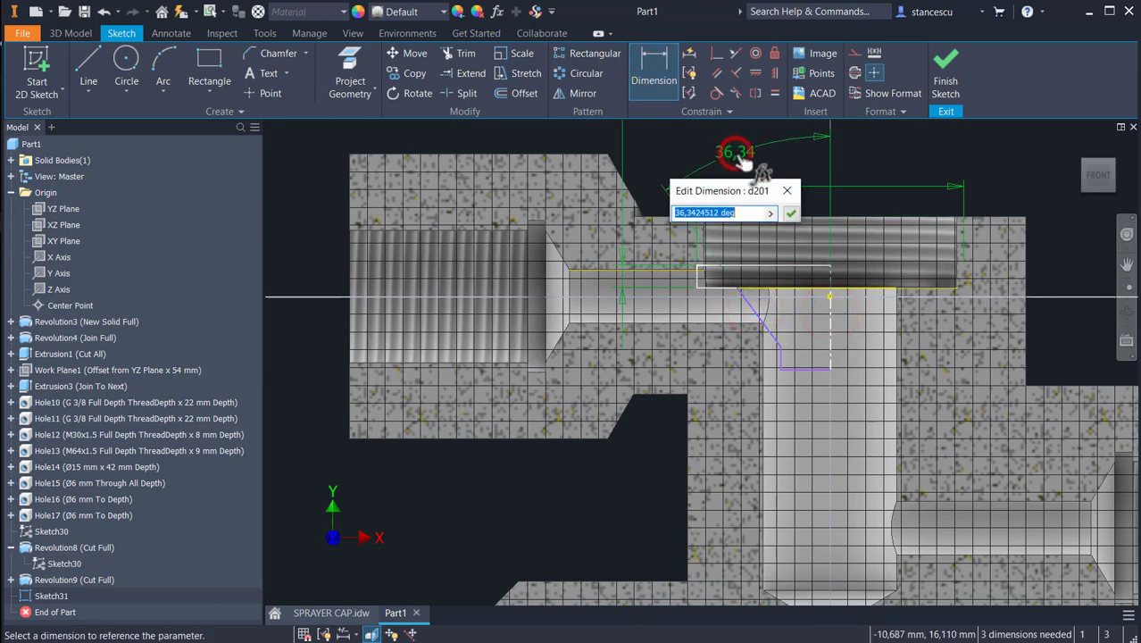
text(90/)
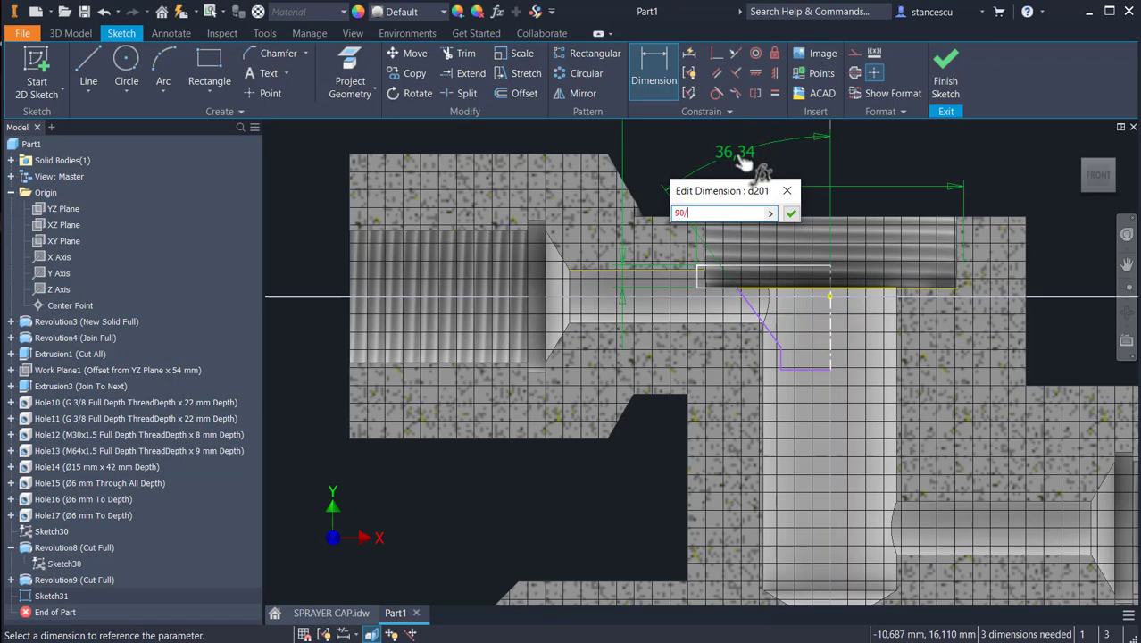
text(2)
key(Return)
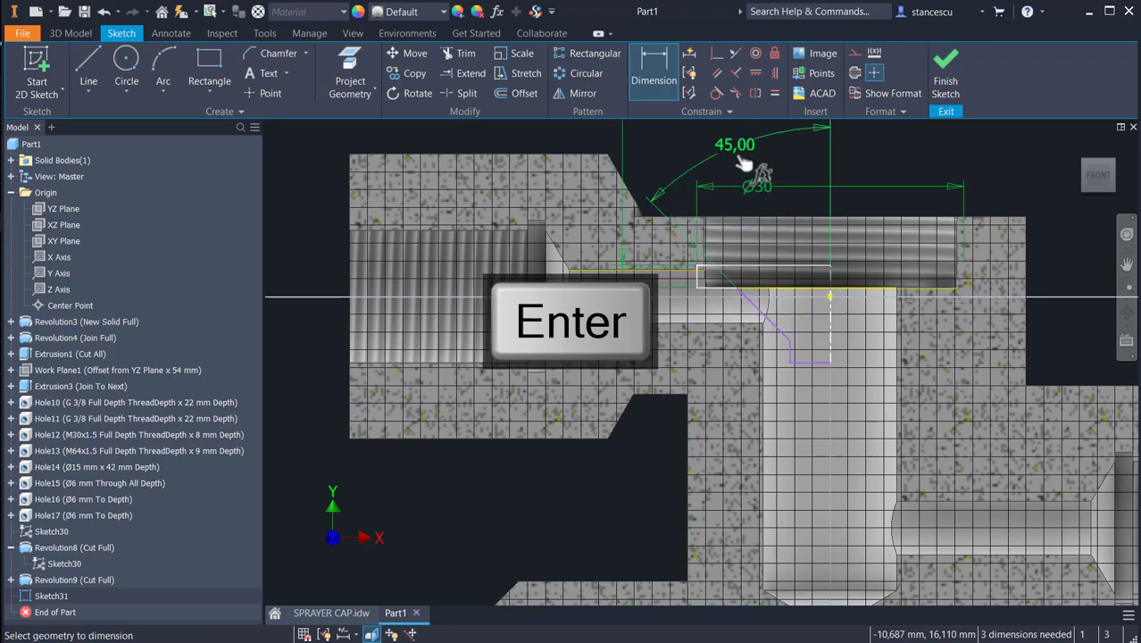
Dimension the profile's lower vertical edge to the centerline as an 18 mm diameter
click(789, 347)
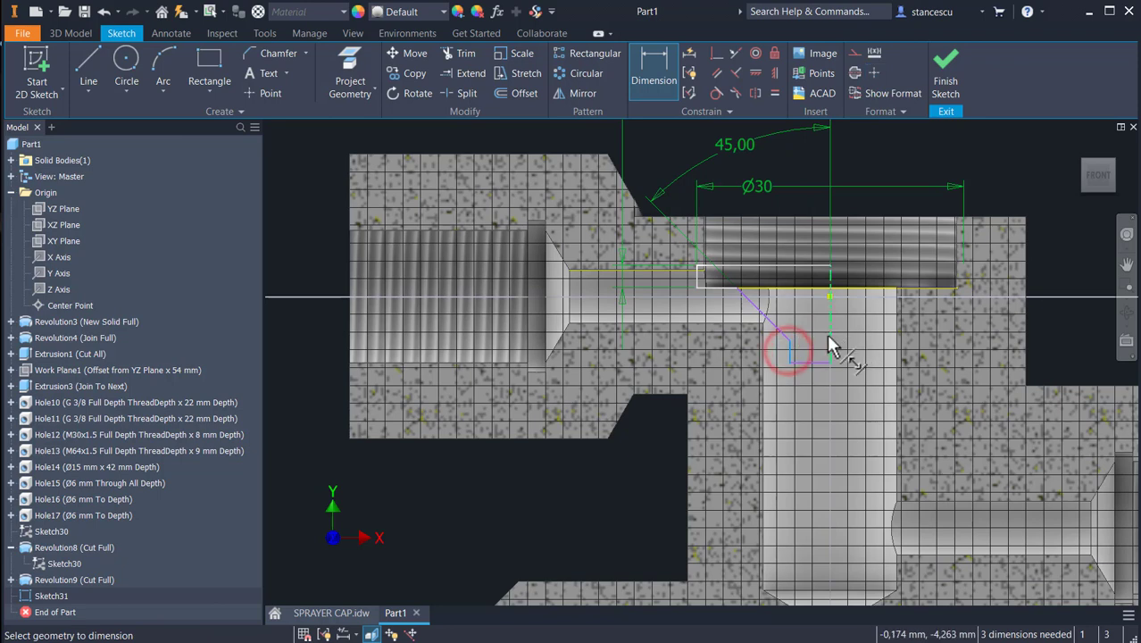
click(828, 337)
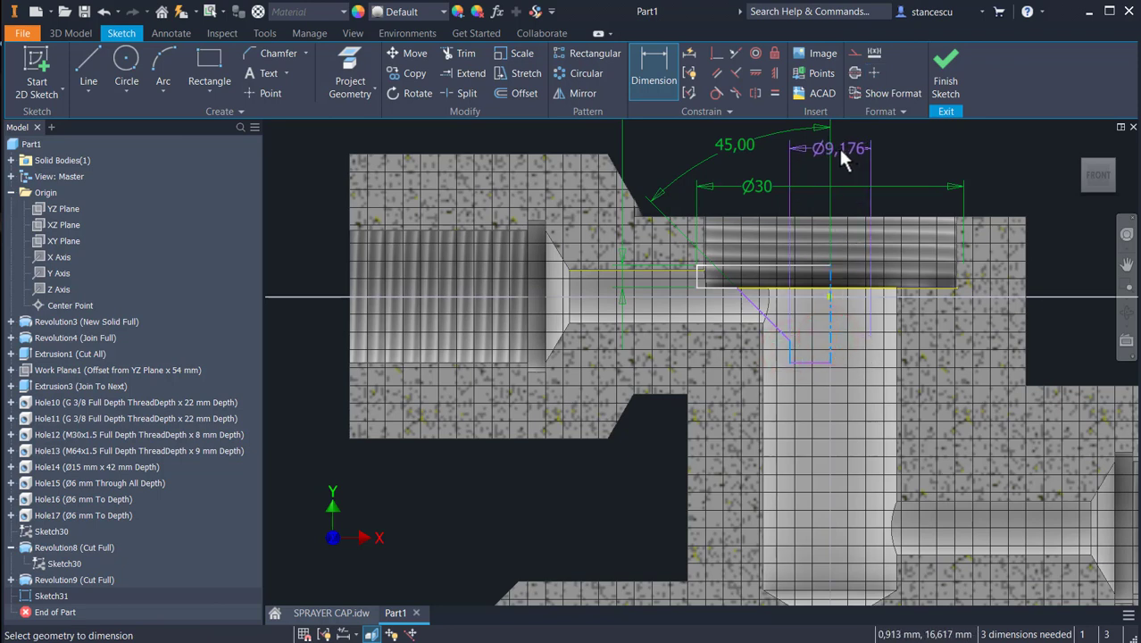
click(838, 147)
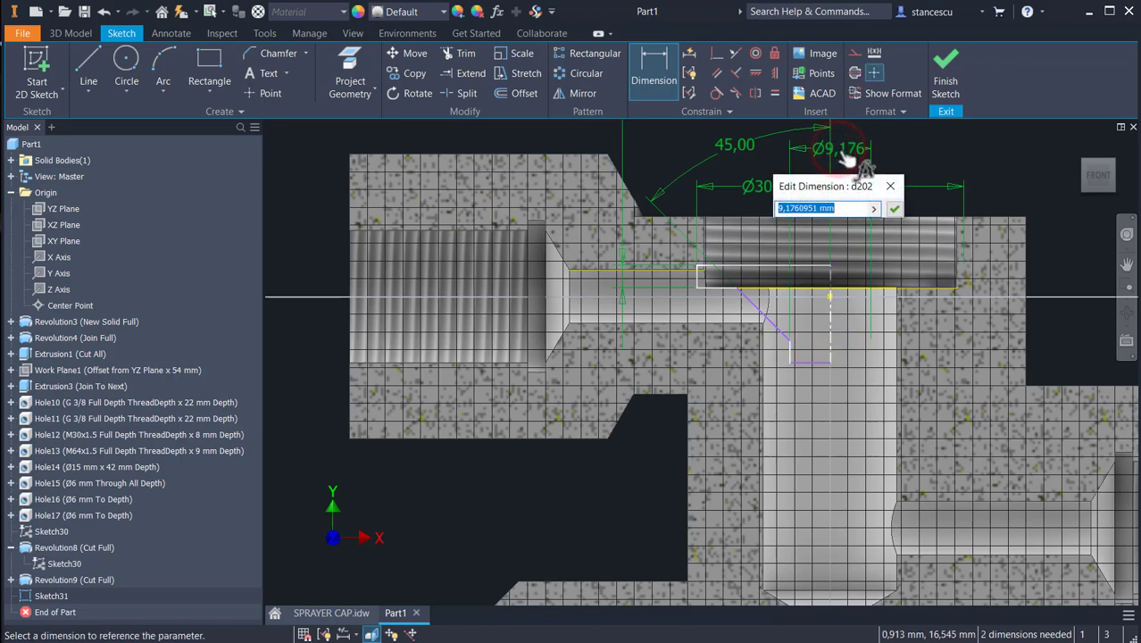
text(18)
key(Return)
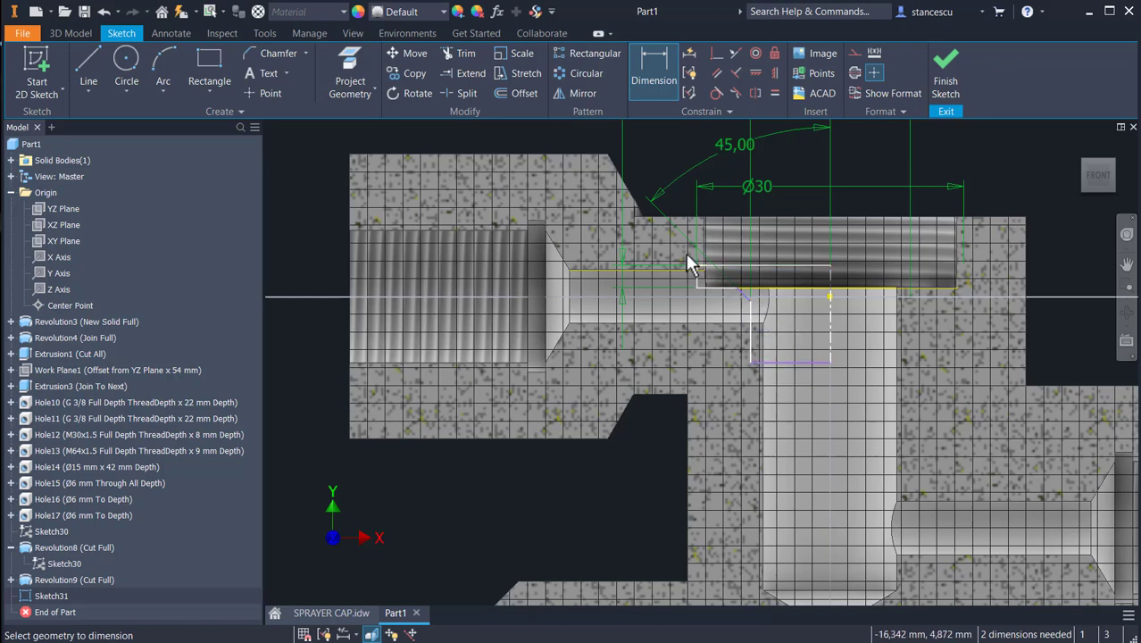
Dimension the vertical distance from the lower end of the sloped edge to the body's top face above the M30 bore as 12 mm
click(748, 302)
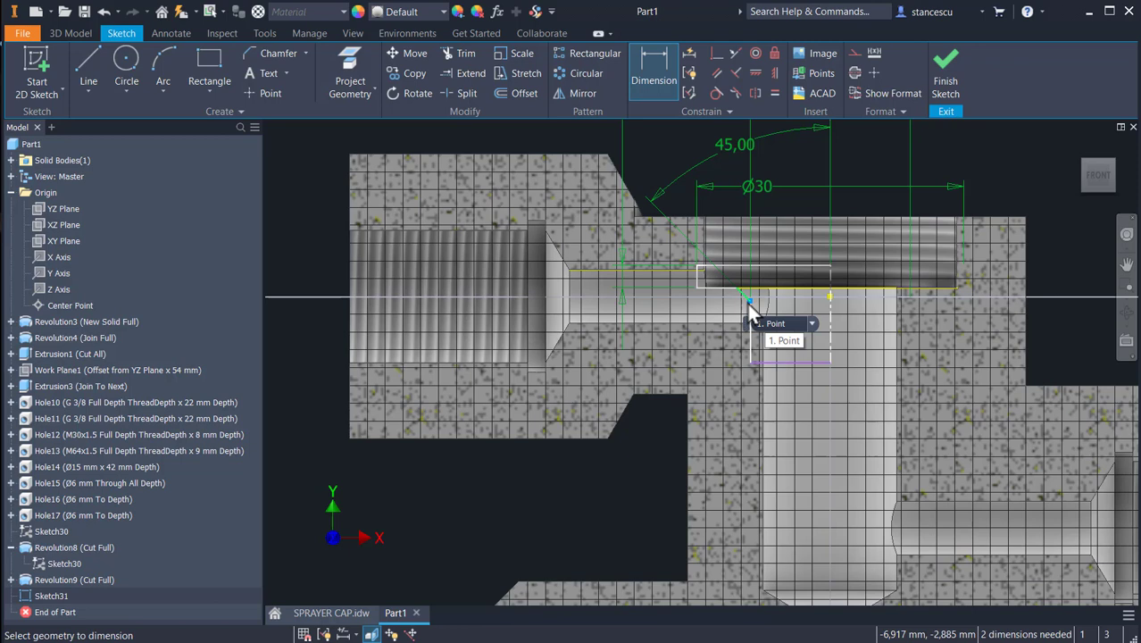
click(981, 218)
click(1074, 261)
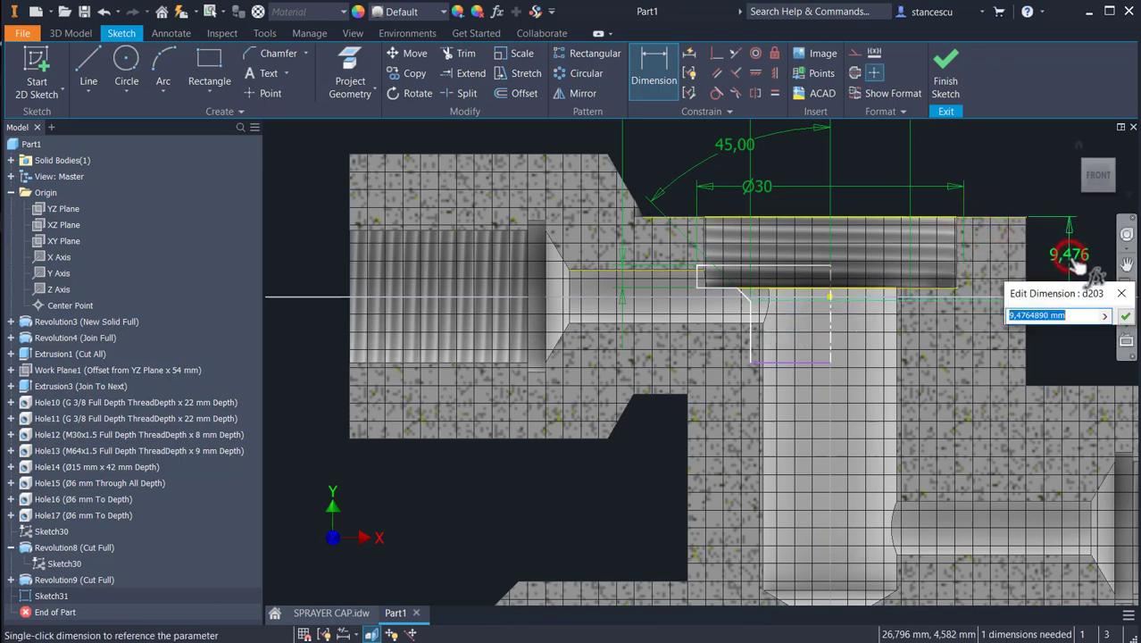
text(12)
key(Return)
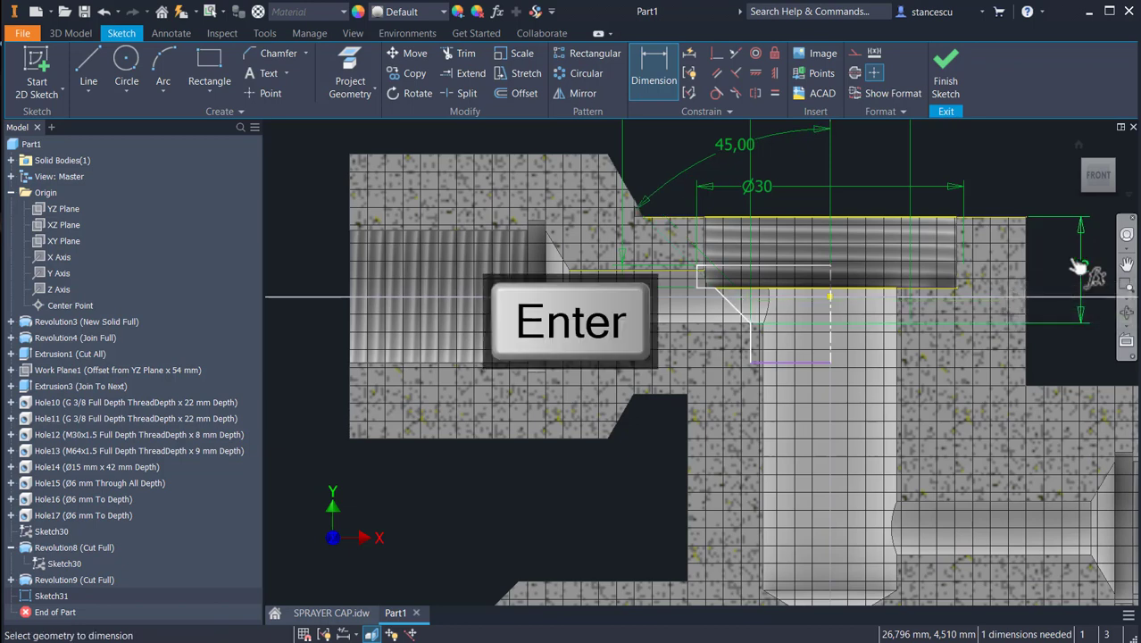
click(801, 362)
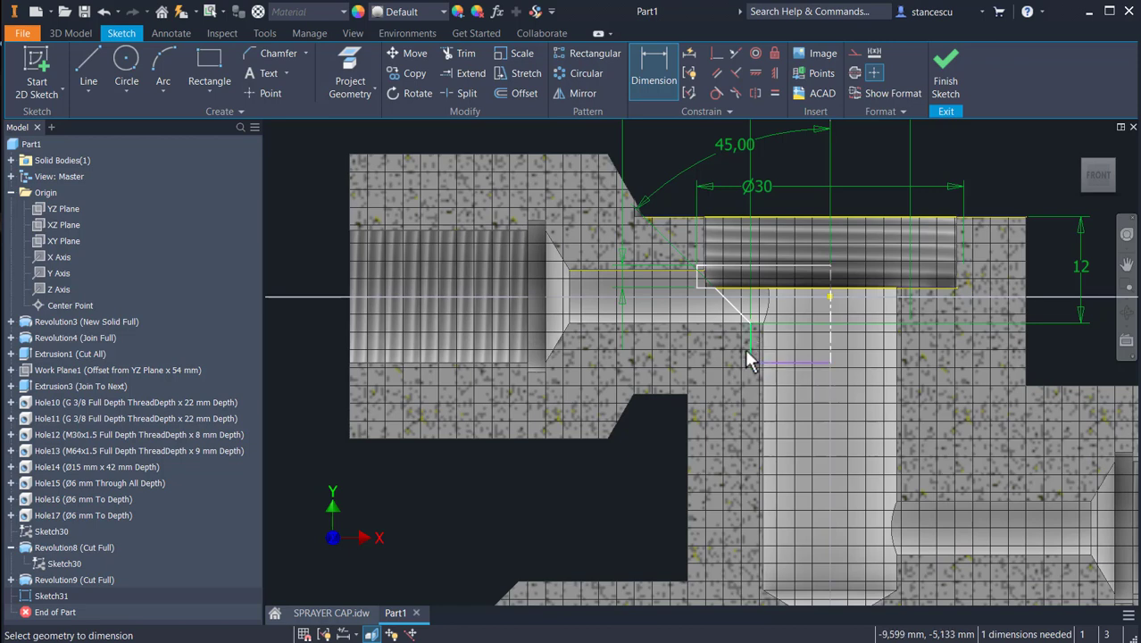
key(Escape)
click(807, 362)
key(Escape)
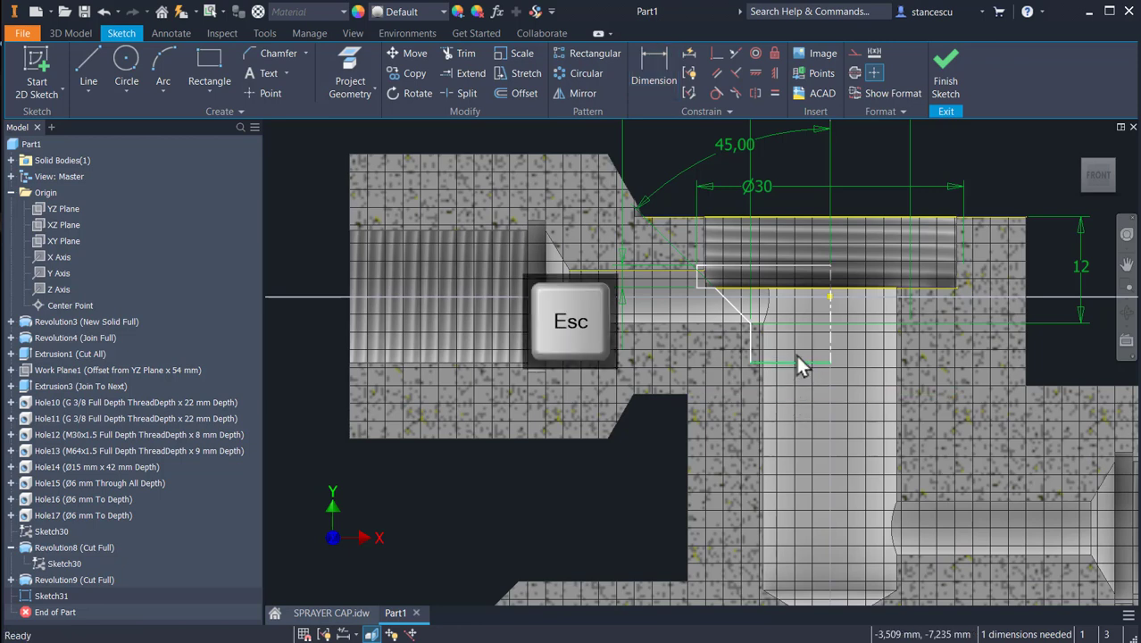
drag(793, 360, 791, 358)
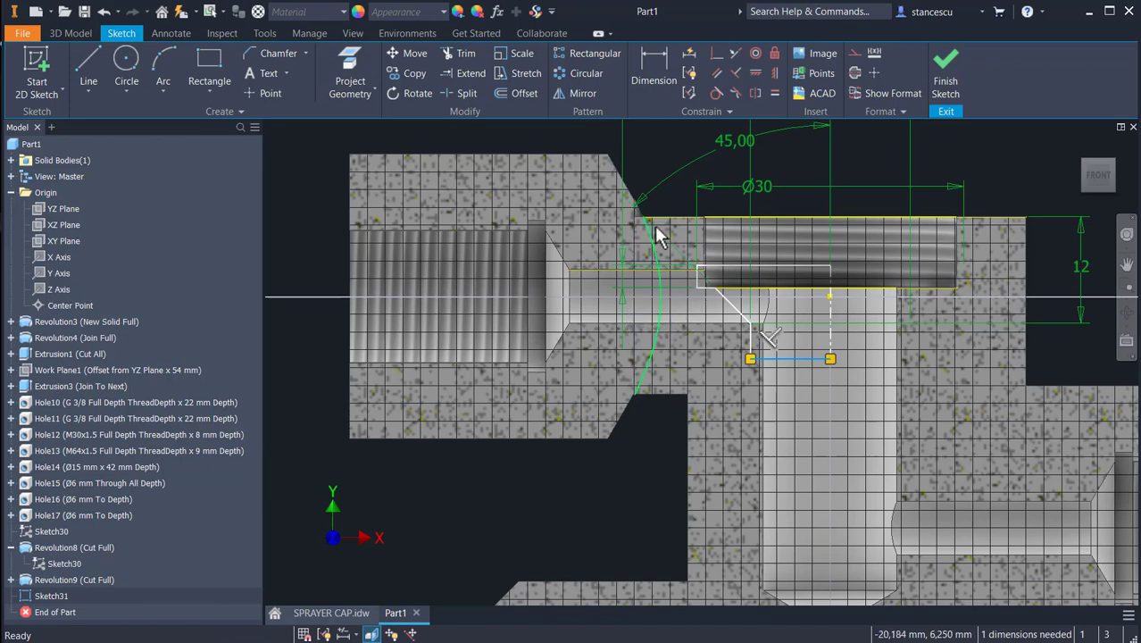
Set the height of the profile's upper rectangular portion to 2 mm
key(F5)
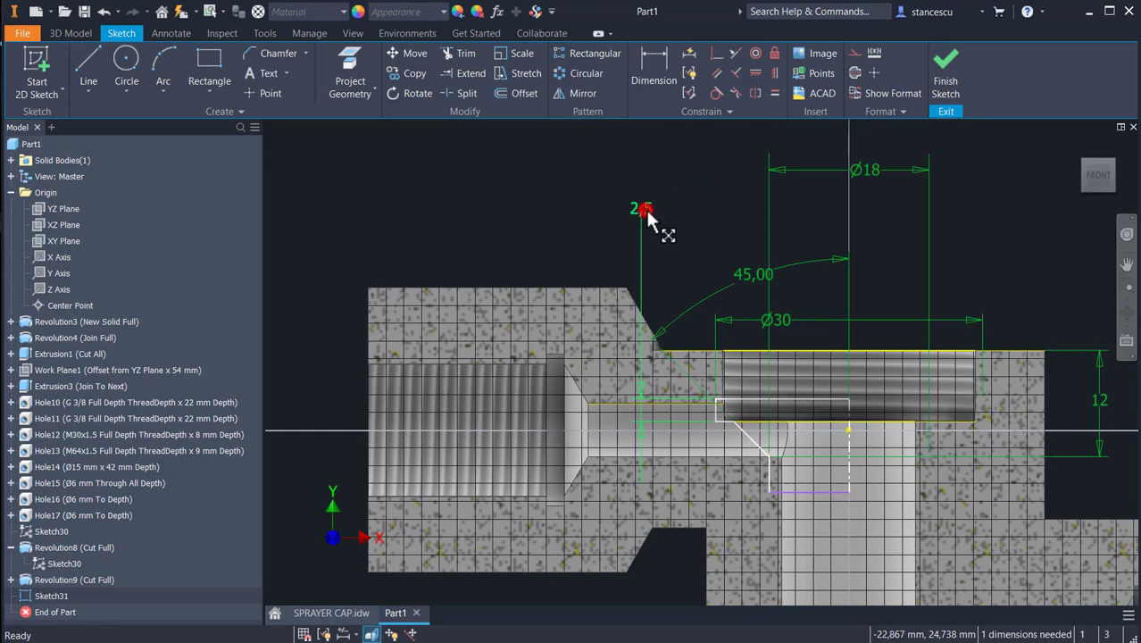
double_click(646, 212)
text(2)
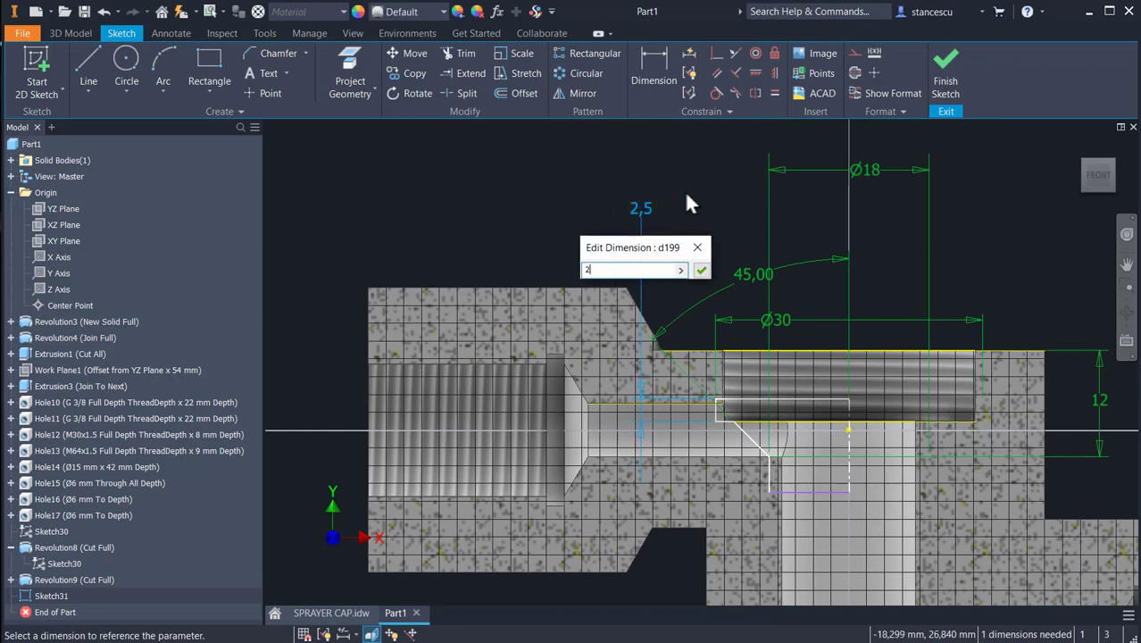
click(701, 269)
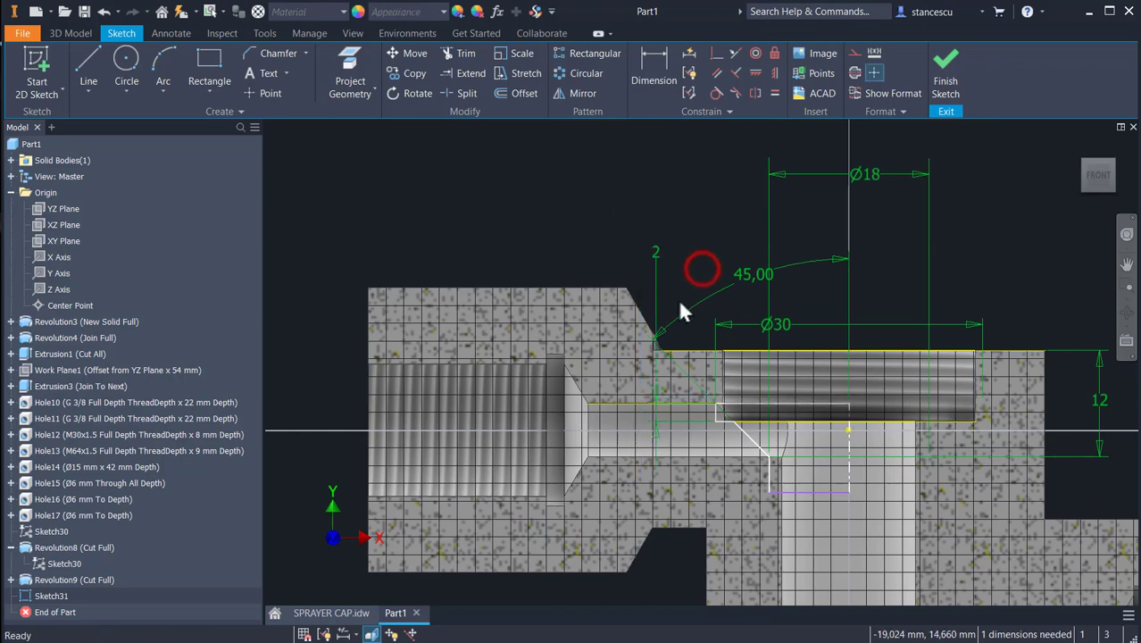
Dimension the length of the profile's lower vertical edge below the sloped edge as 2.5 mm
middle_drag(680, 310, 664, 198)
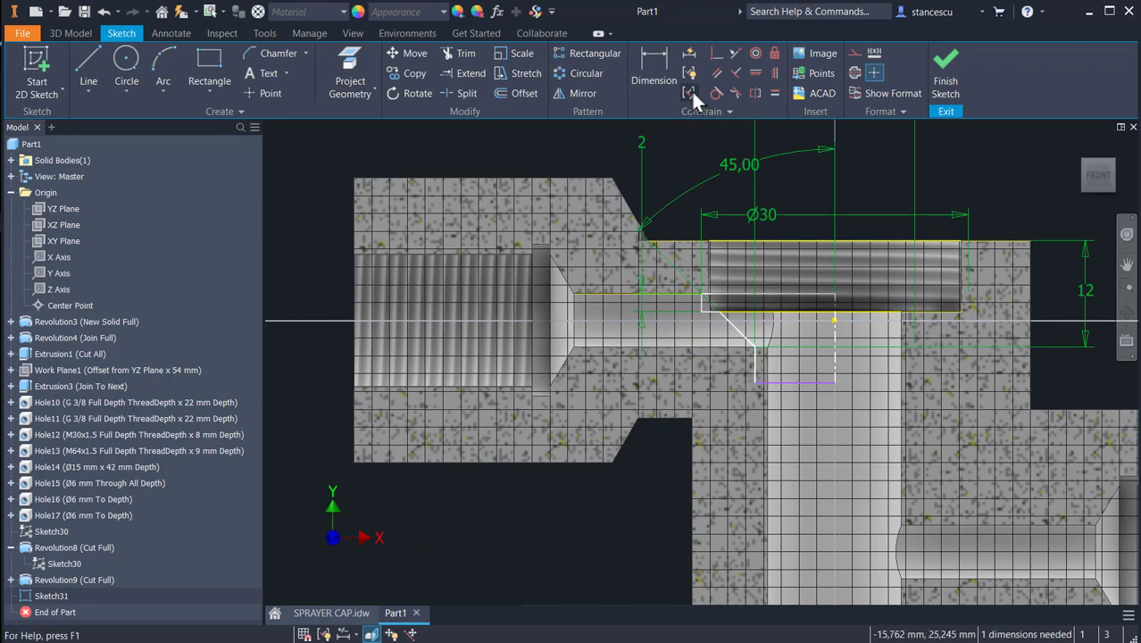
click(654, 67)
click(750, 364)
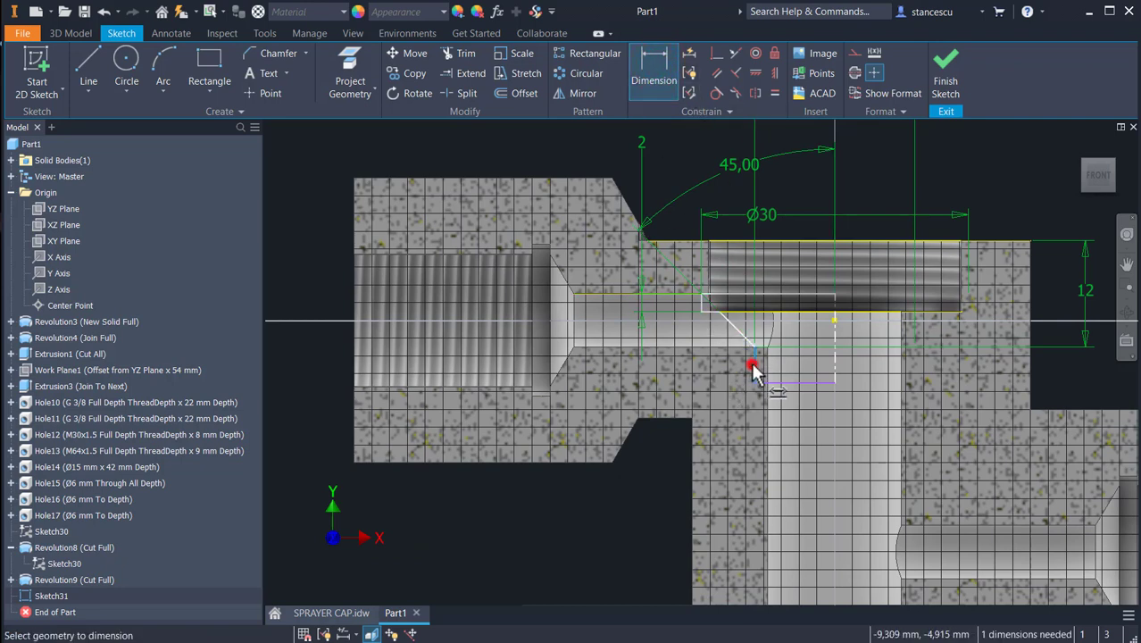
click(853, 370)
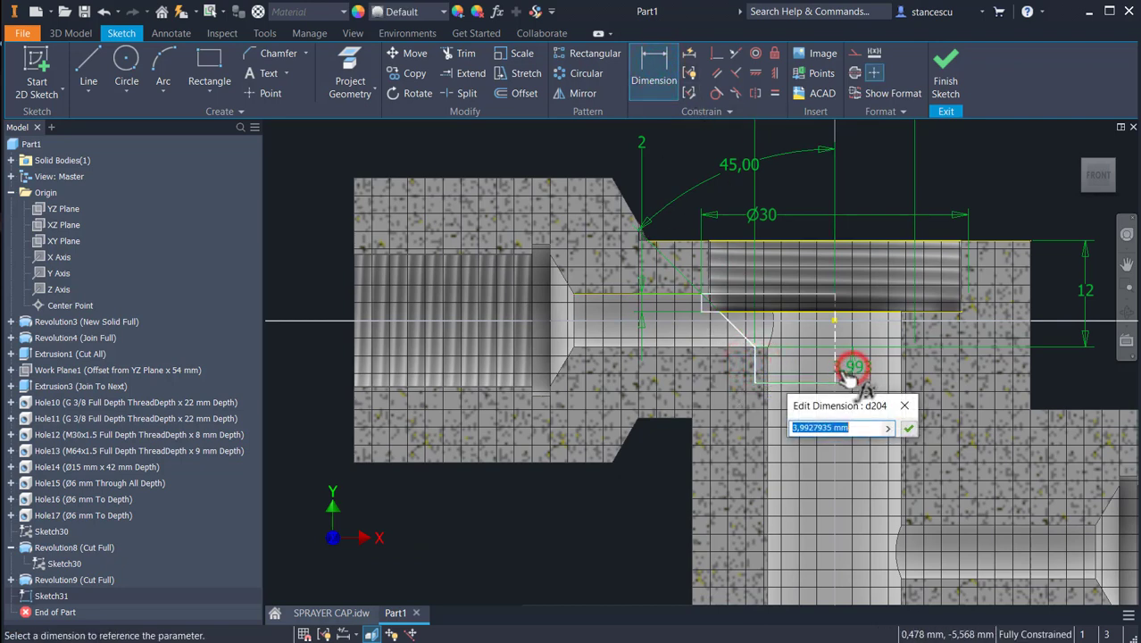
text(2,5)
key(Return)
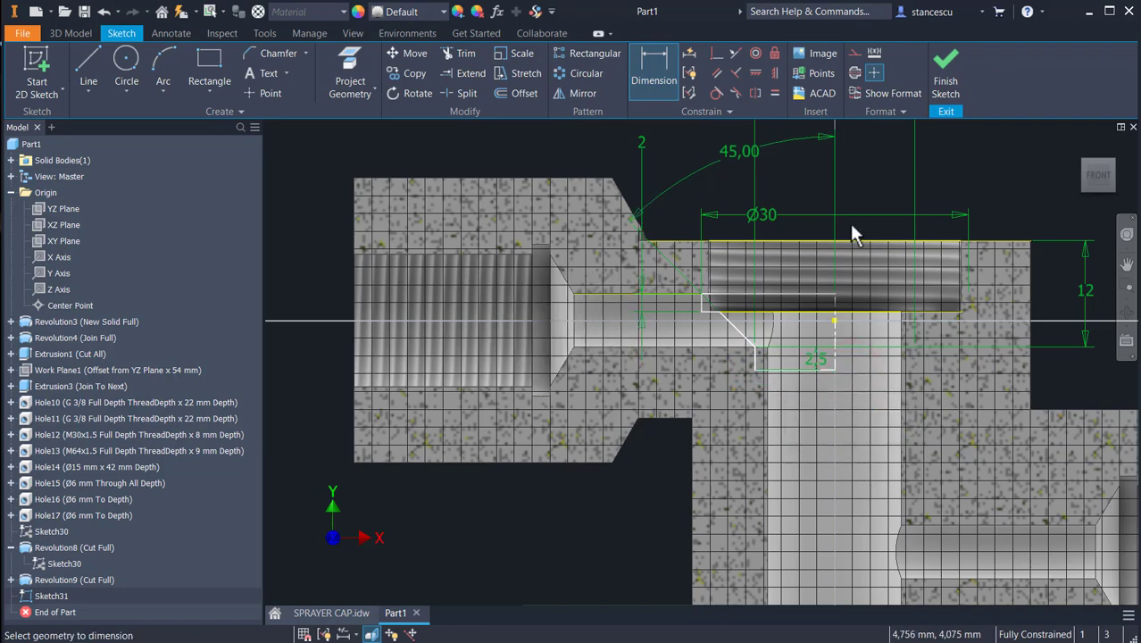
Project the inner end edge of the M64 bore into the sketch
mouse_move(840, 437)
middle_down()
mouse_move(815, 248)
mouse_move(845, 382)
mouse_move(844, 355)
mouse_move(833, 434)
middle_up()
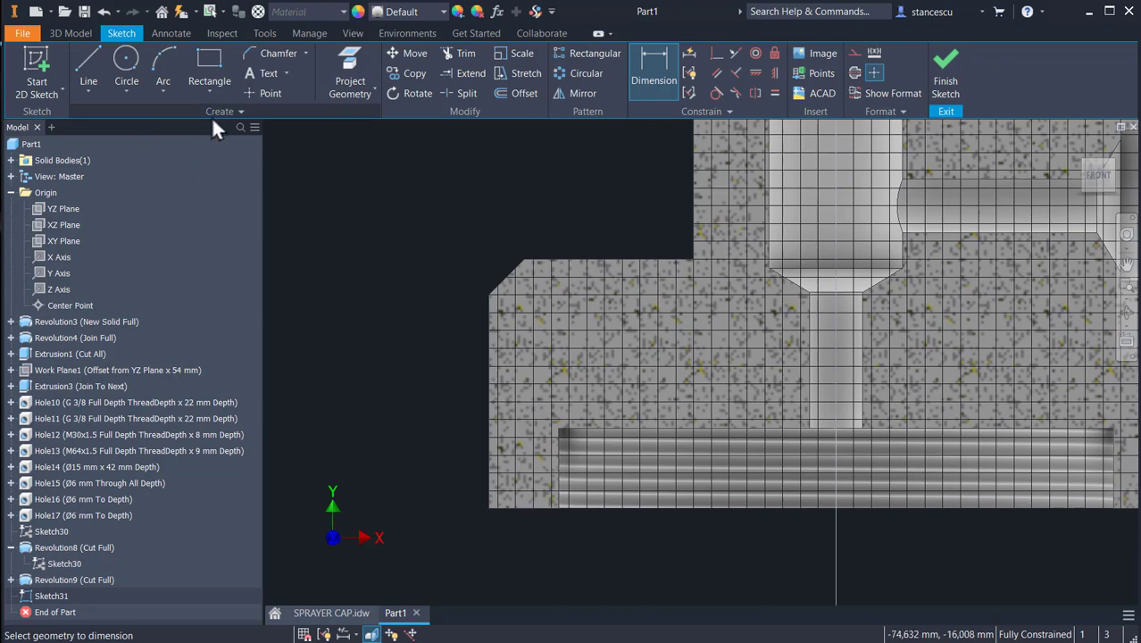
click(357, 62)
click(613, 432)
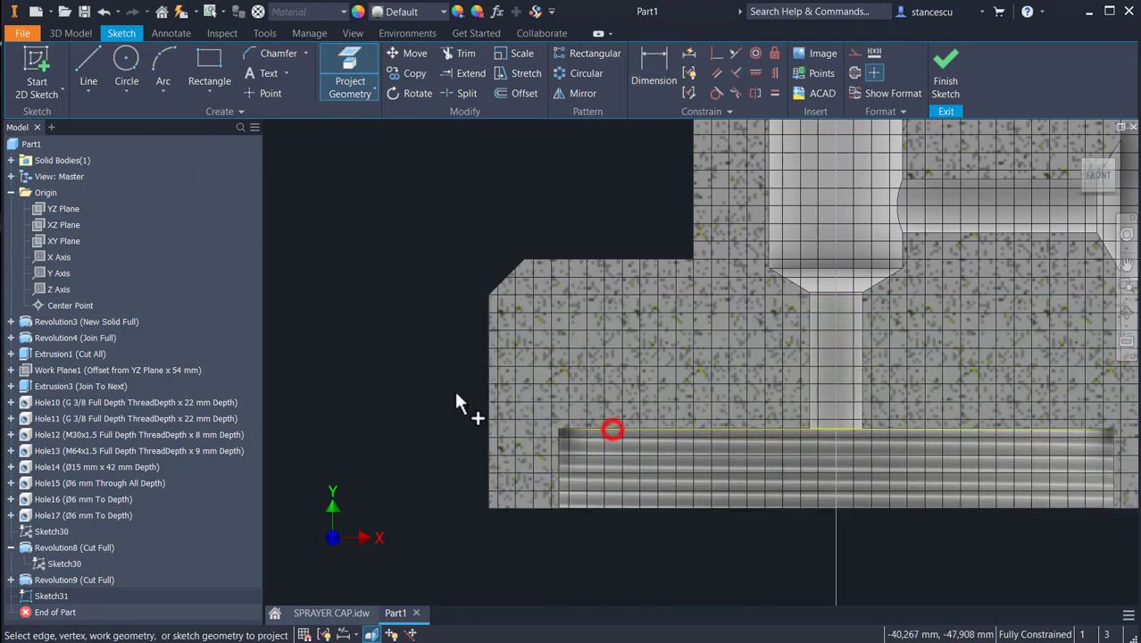
Sketch a closed stepped profile with one sloped edge, about 33 mm wide and 17 mm high, from the vertical axis across the M64 bore's inner end
click(85, 59)
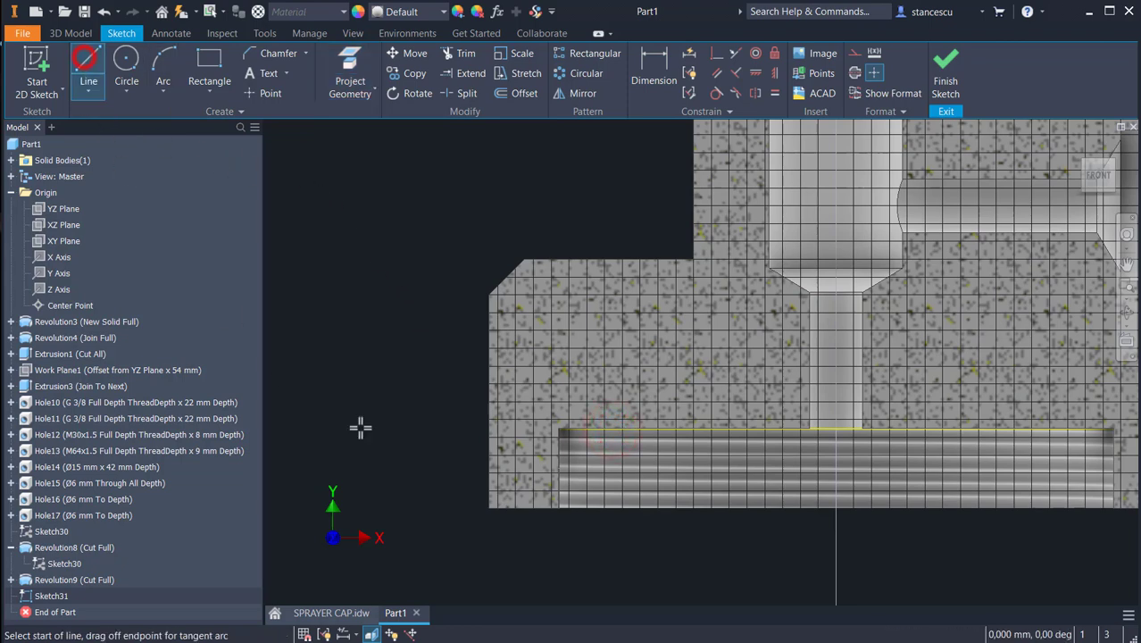
click(835, 465)
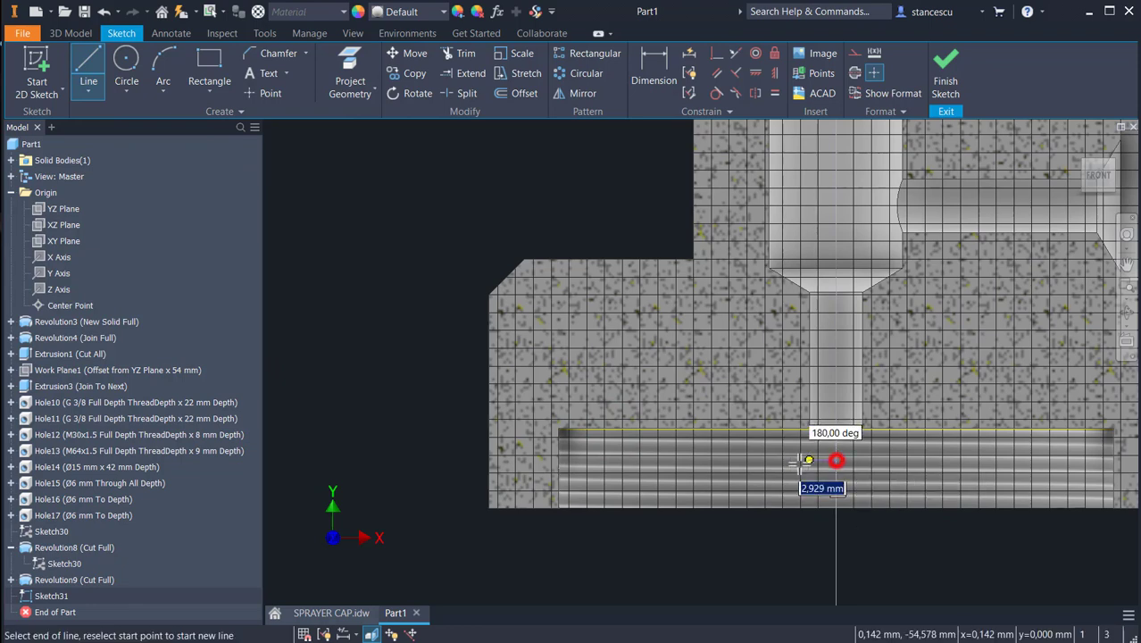
click(542, 460)
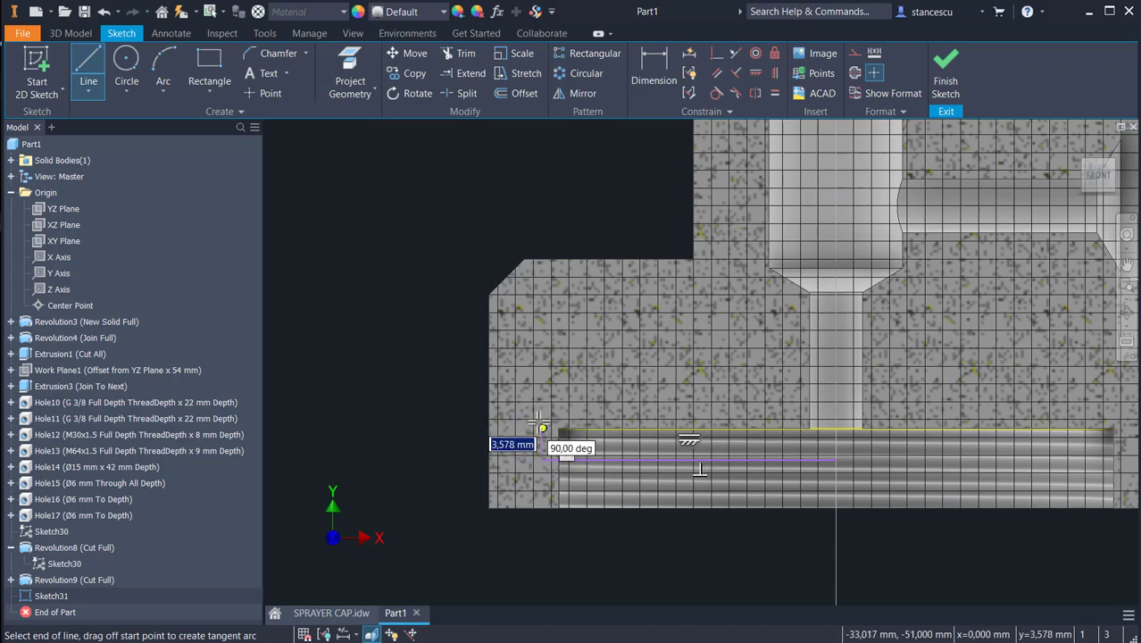
click(542, 407)
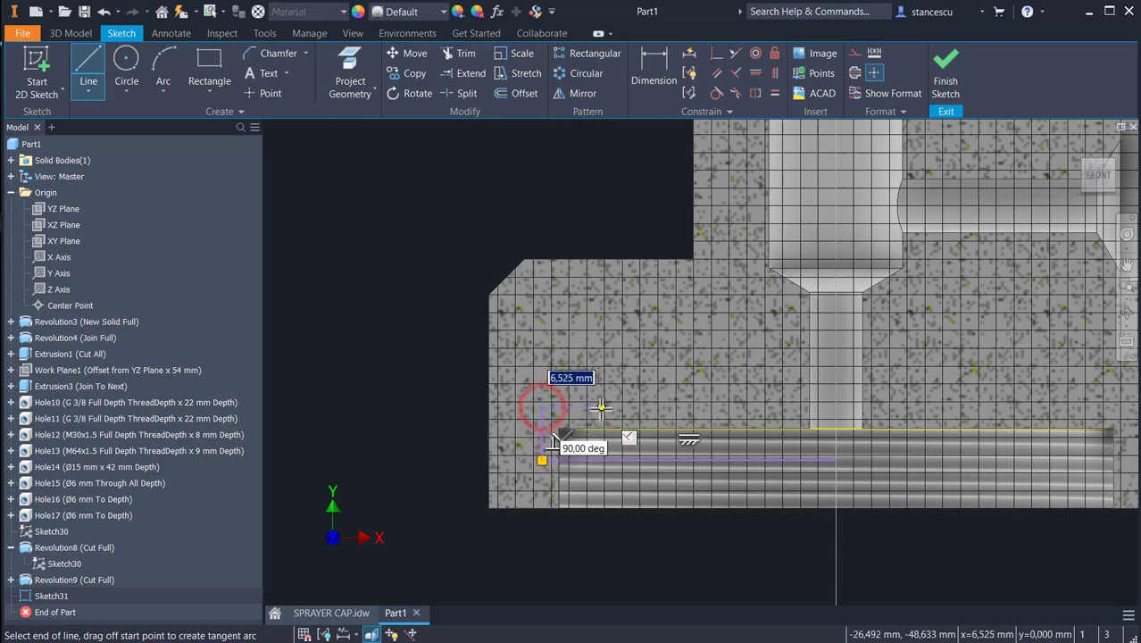
click(589, 407)
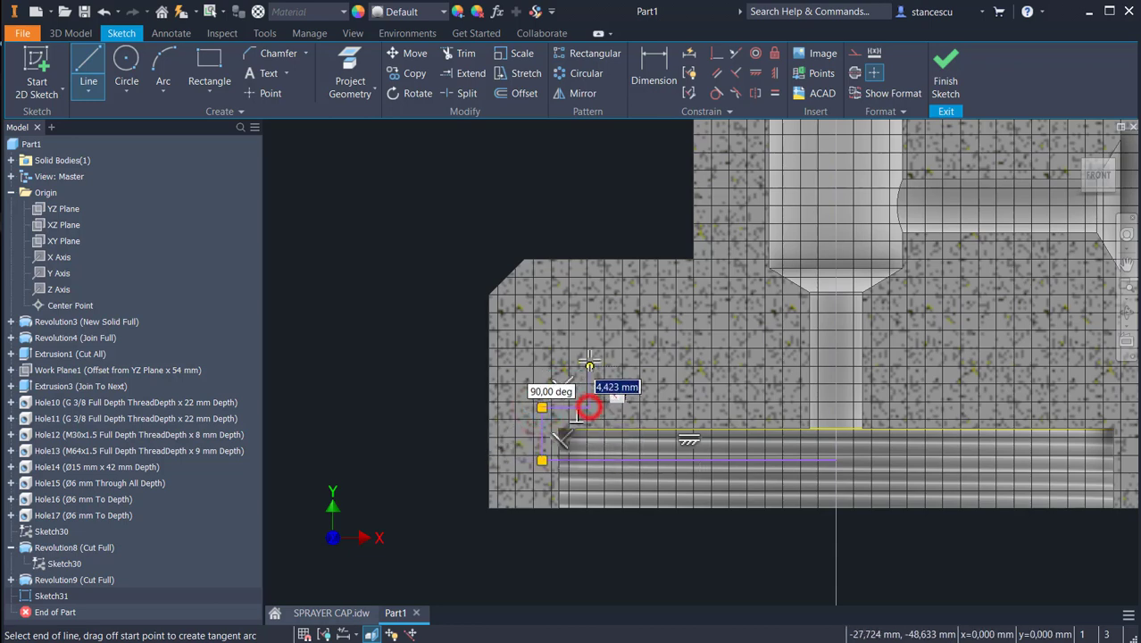
click(589, 357)
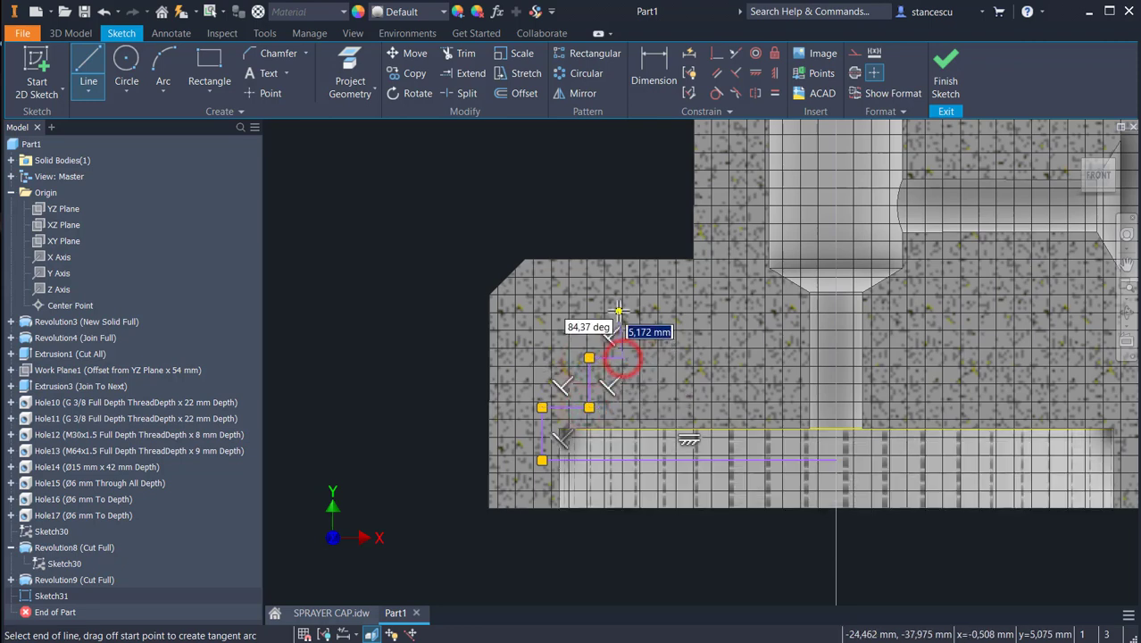
click(622, 357)
click(617, 310)
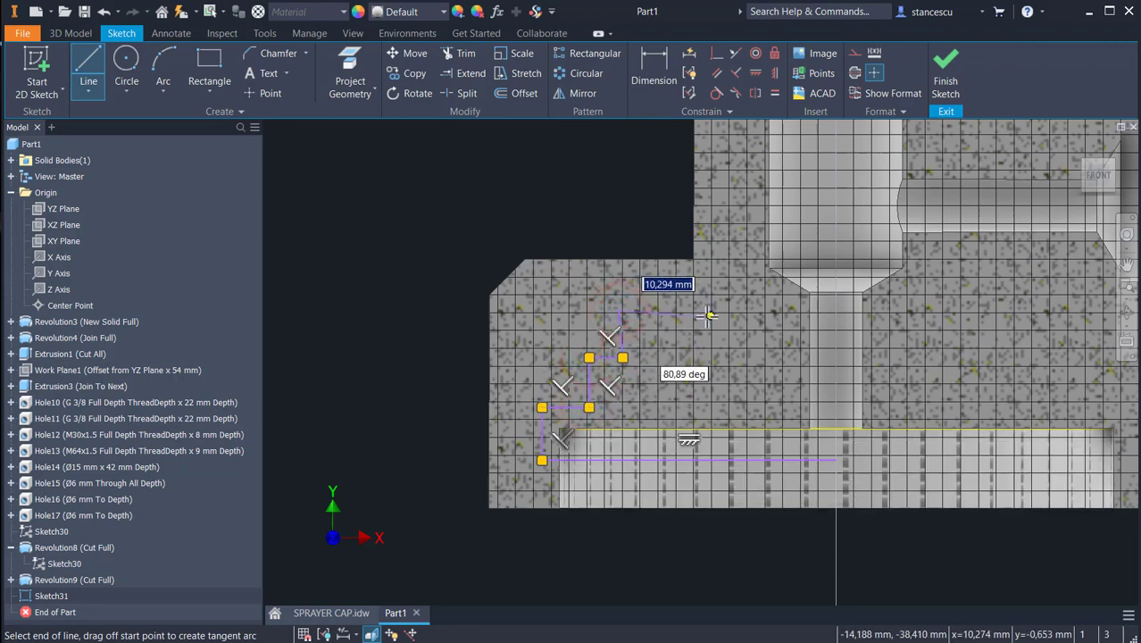
click(708, 314)
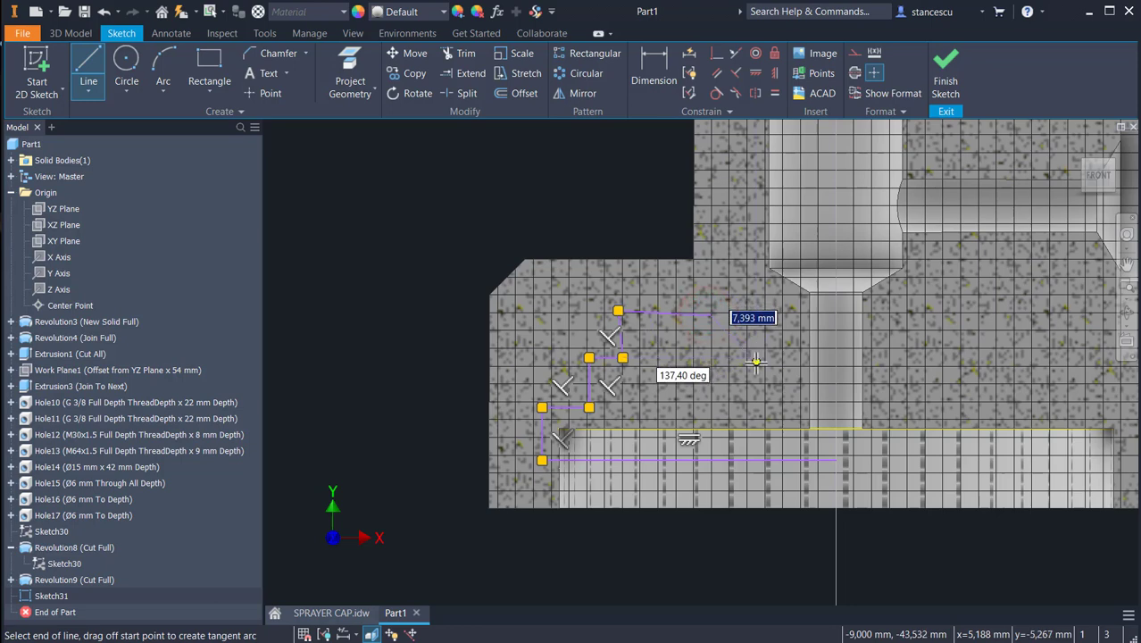
click(834, 361)
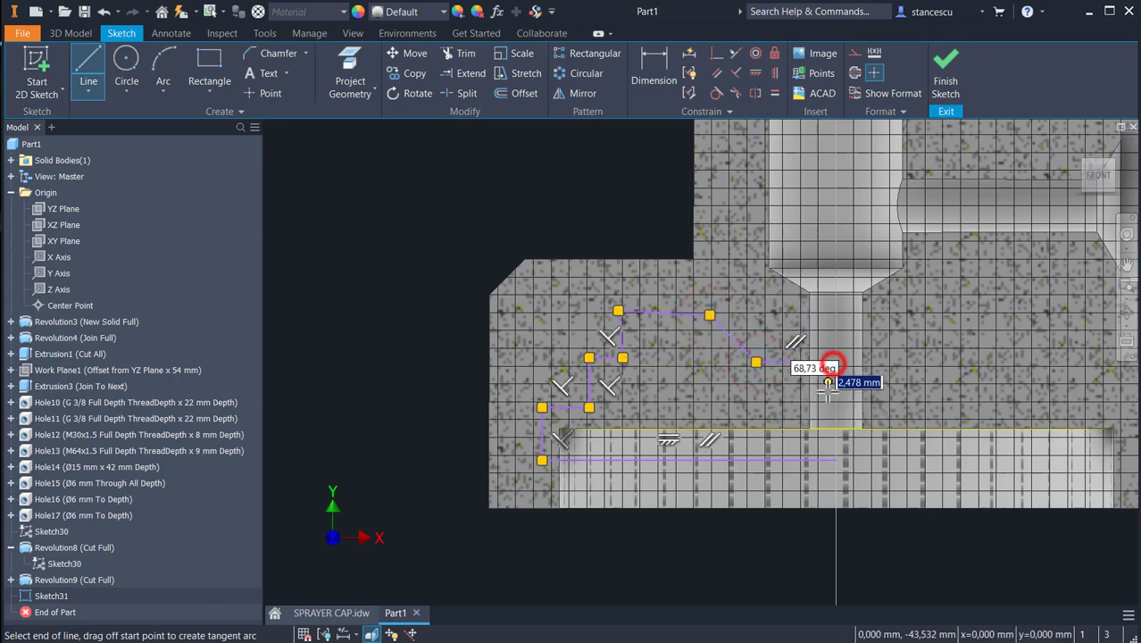
click(835, 459)
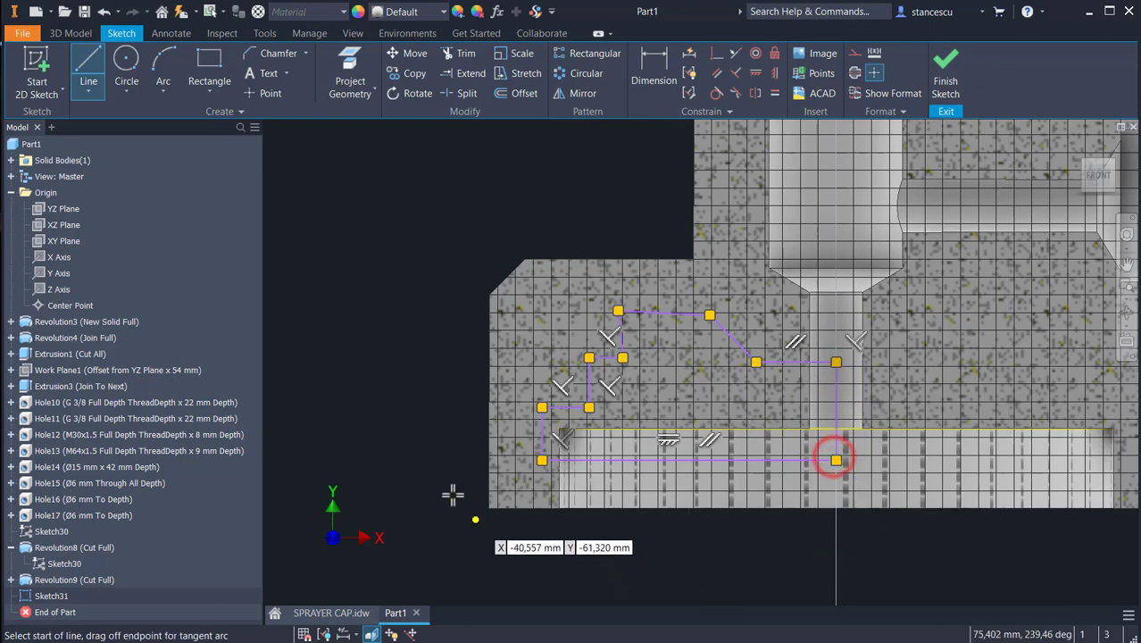
key(Escape)
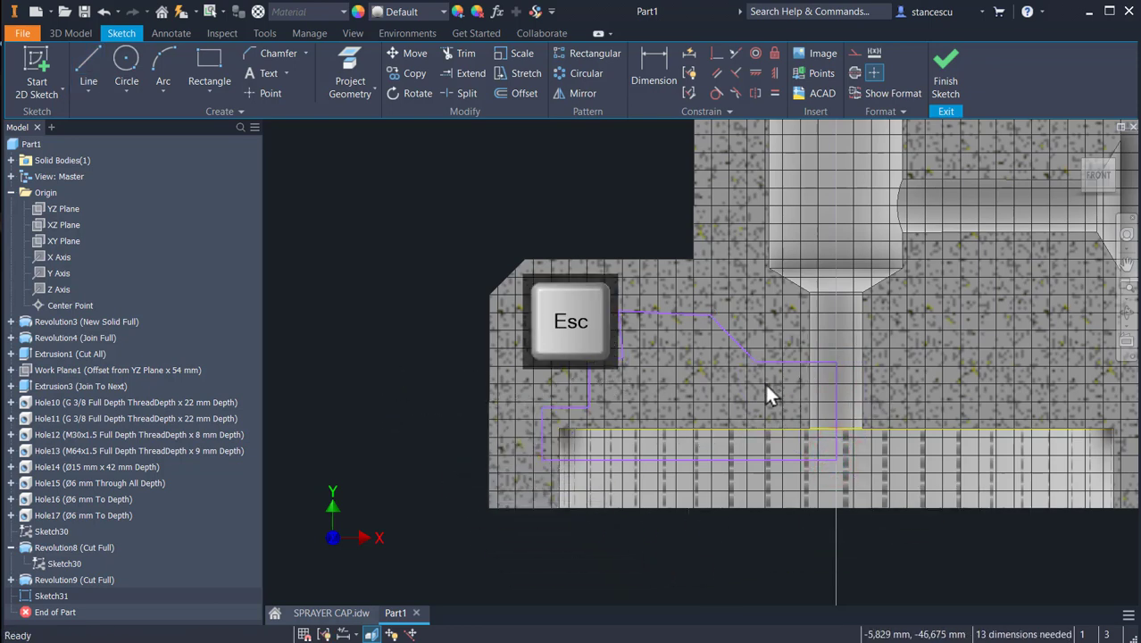
Make the profile's inner vertical edge coincident with the projected origin point and convert that edge to a centerline
scroll(764, 381, down, 2)
click(806, 386)
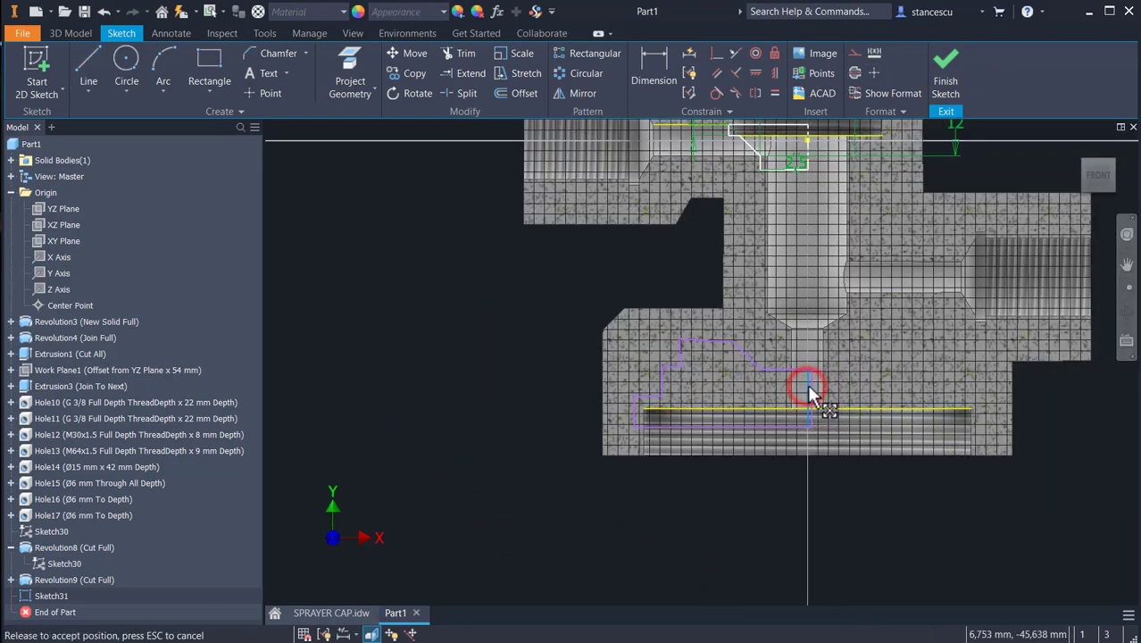
click(715, 53)
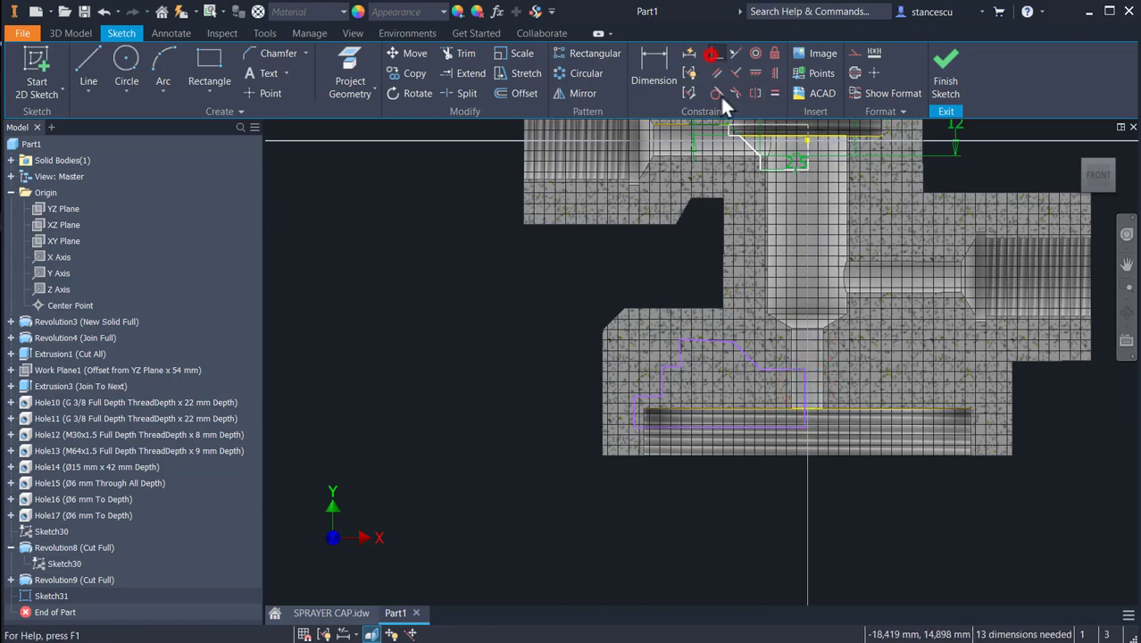
click(803, 386)
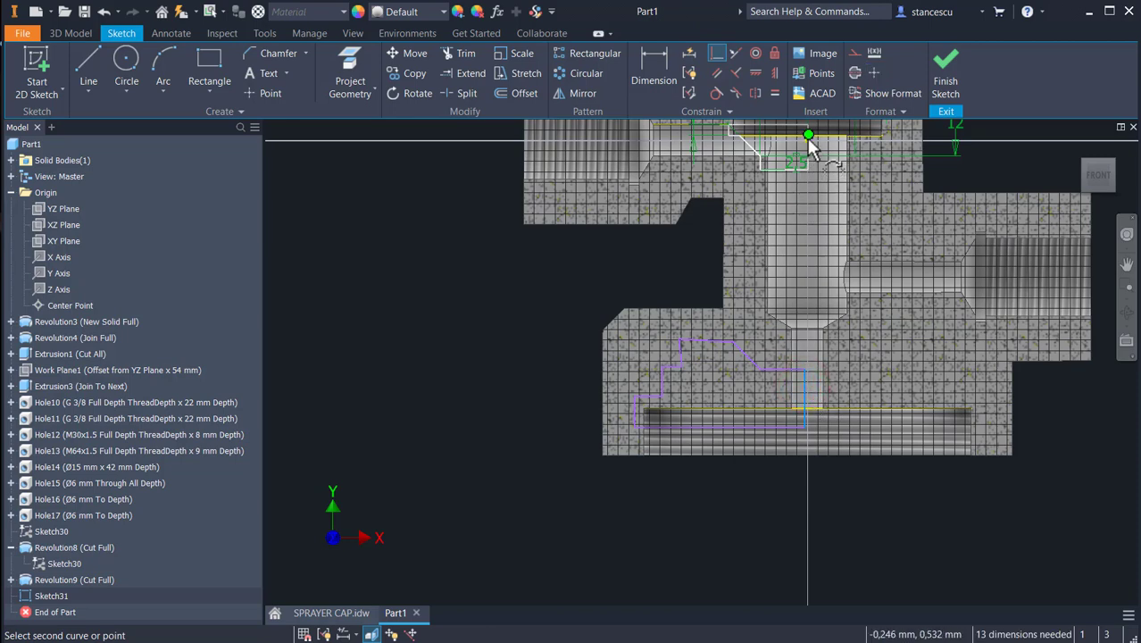
scroll(808, 150, down, 4)
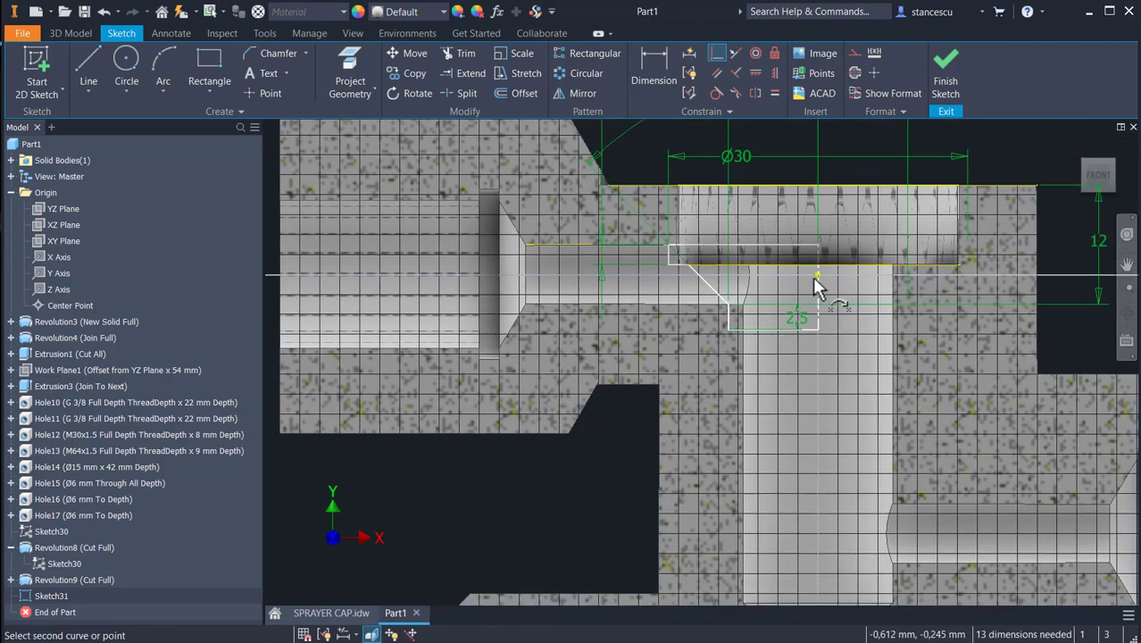
click(815, 273)
scroll(806, 399, up, 3)
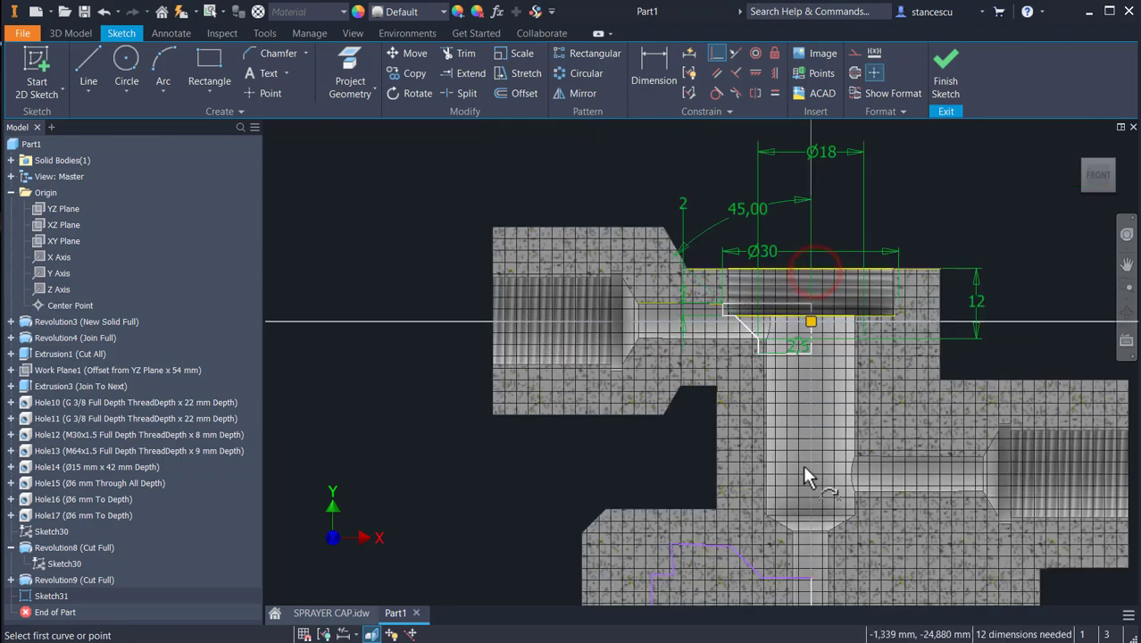
middle_drag(804, 468, 840, 275)
scroll(839, 275, down, 2)
key(Escape)
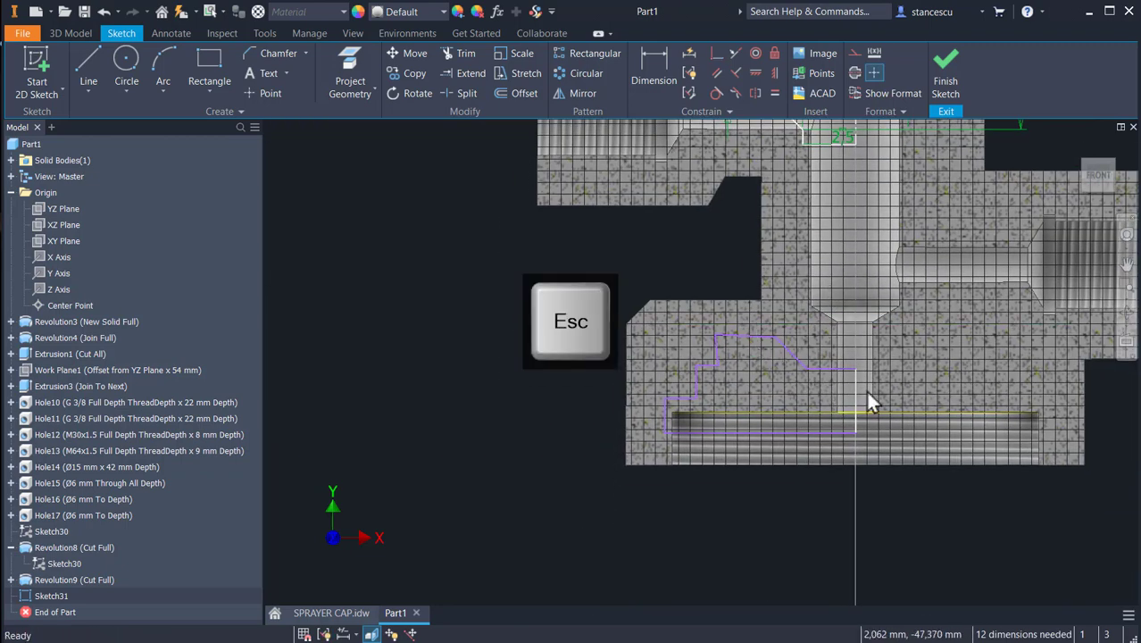
click(863, 389)
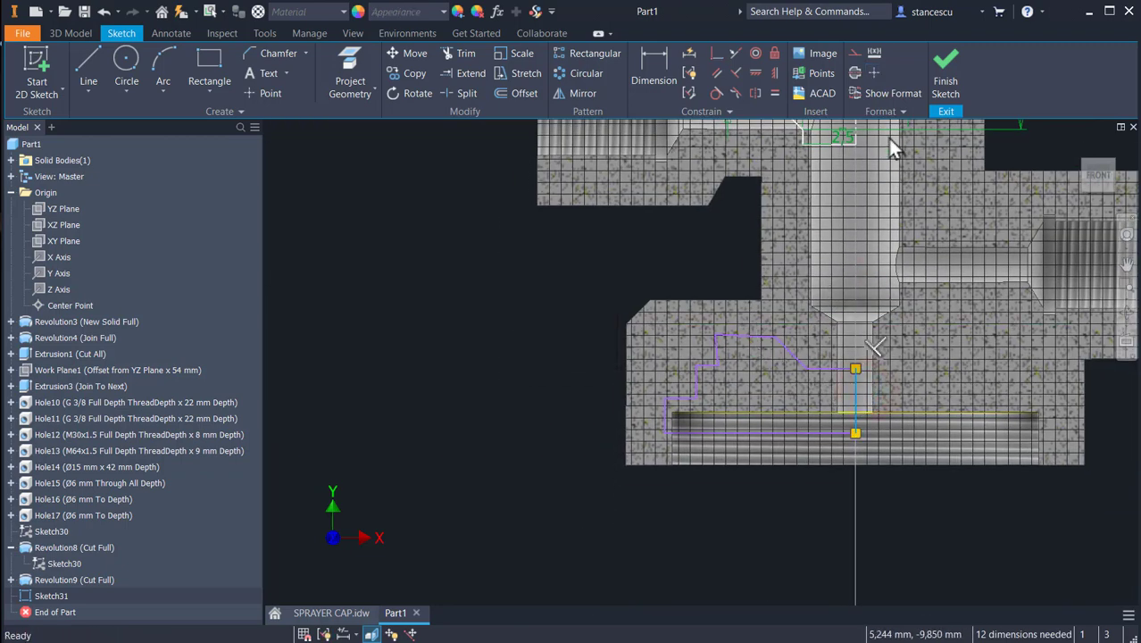
click(854, 72)
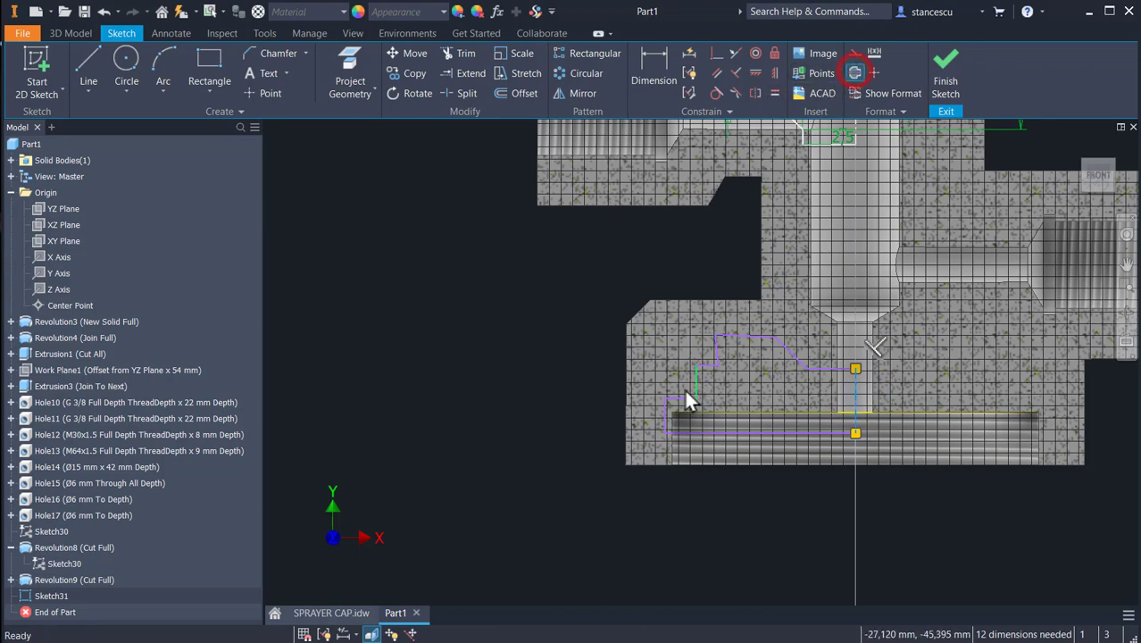
Dimension the profile's outermost vertical edge about the centerline as a 64 mm diameter
middle_drag(684, 387, 479, 344)
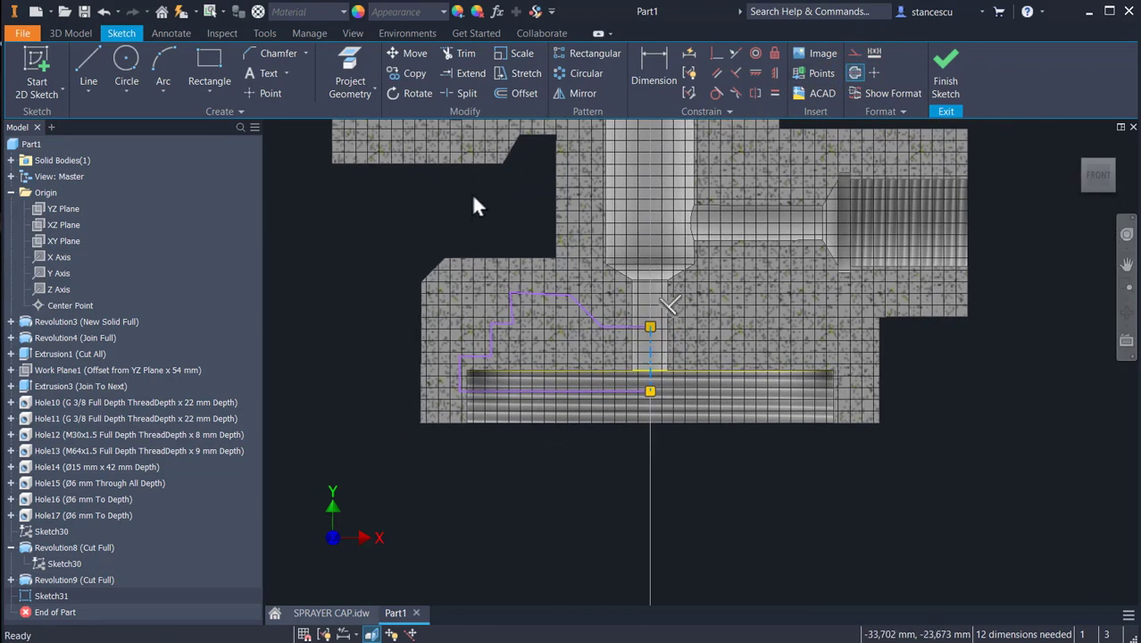
click(659, 72)
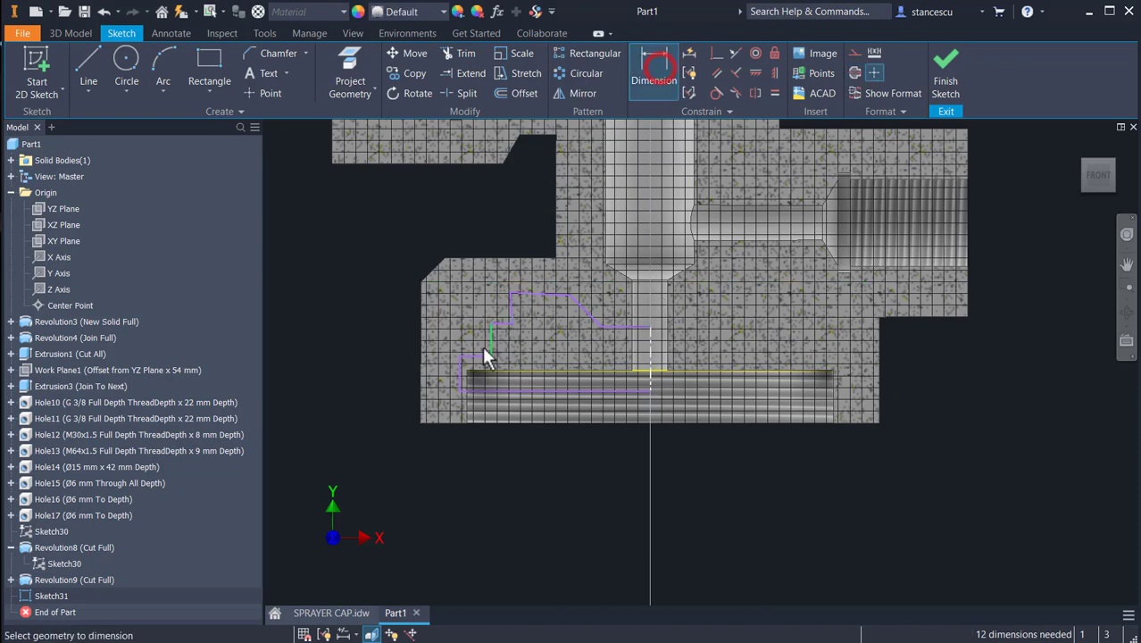
scroll(469, 380, up, 3)
click(451, 377)
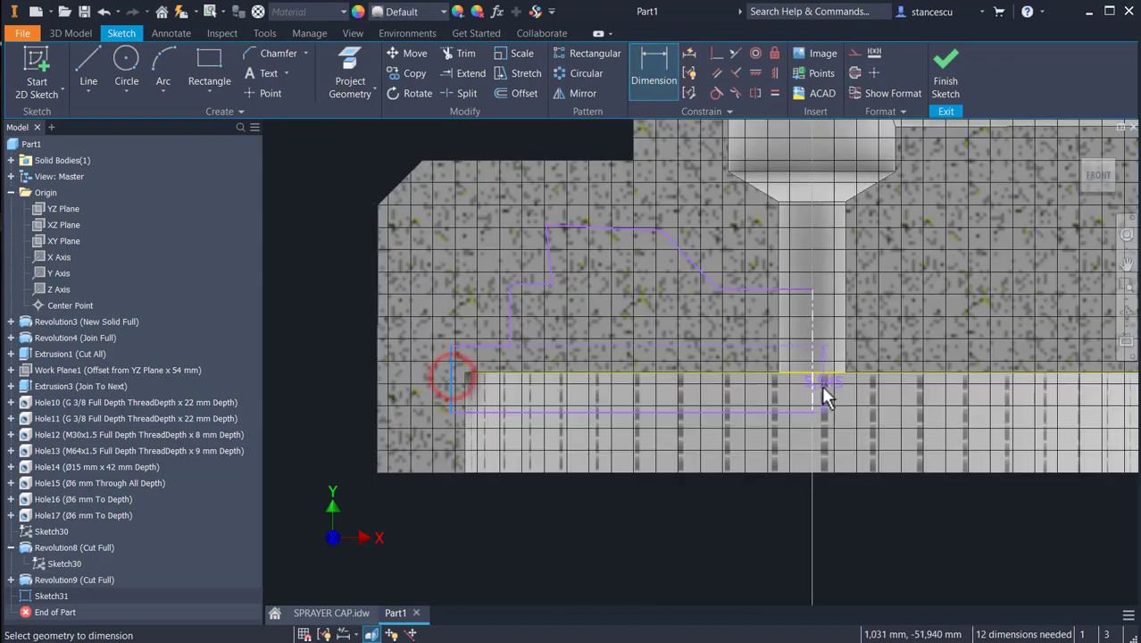
click(814, 390)
middle_drag(726, 522, 716, 334)
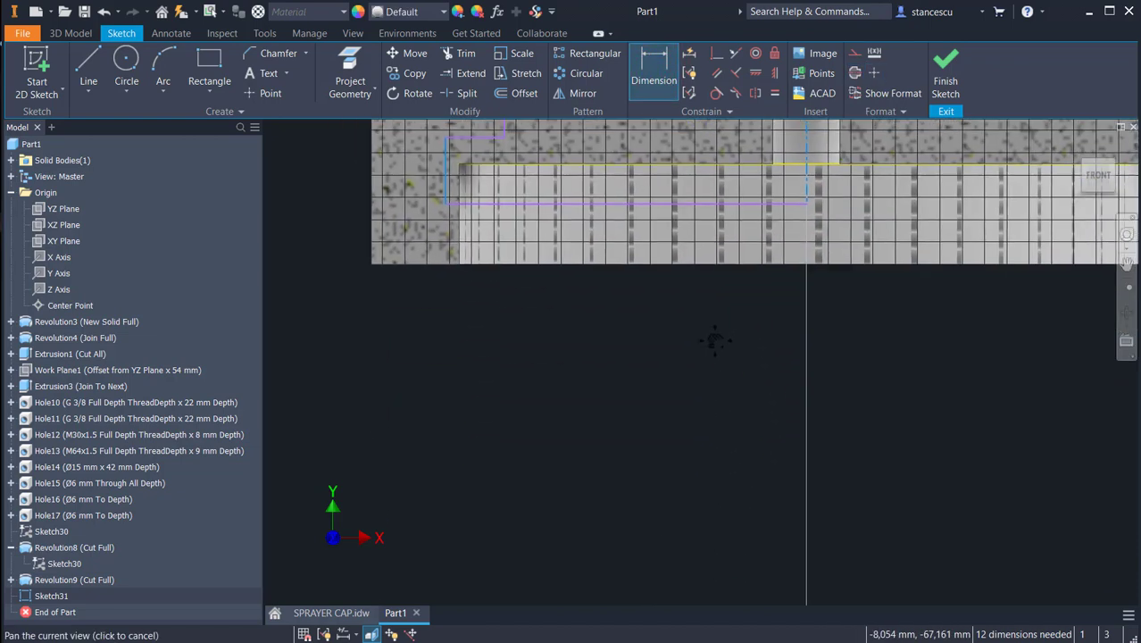
click(760, 533)
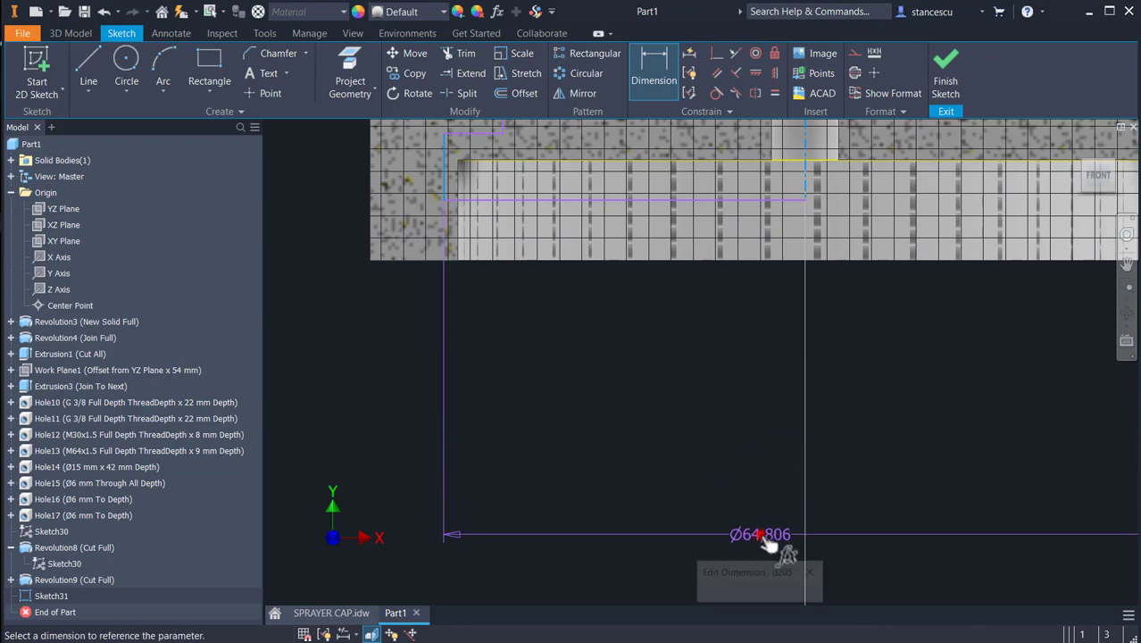
text(64)
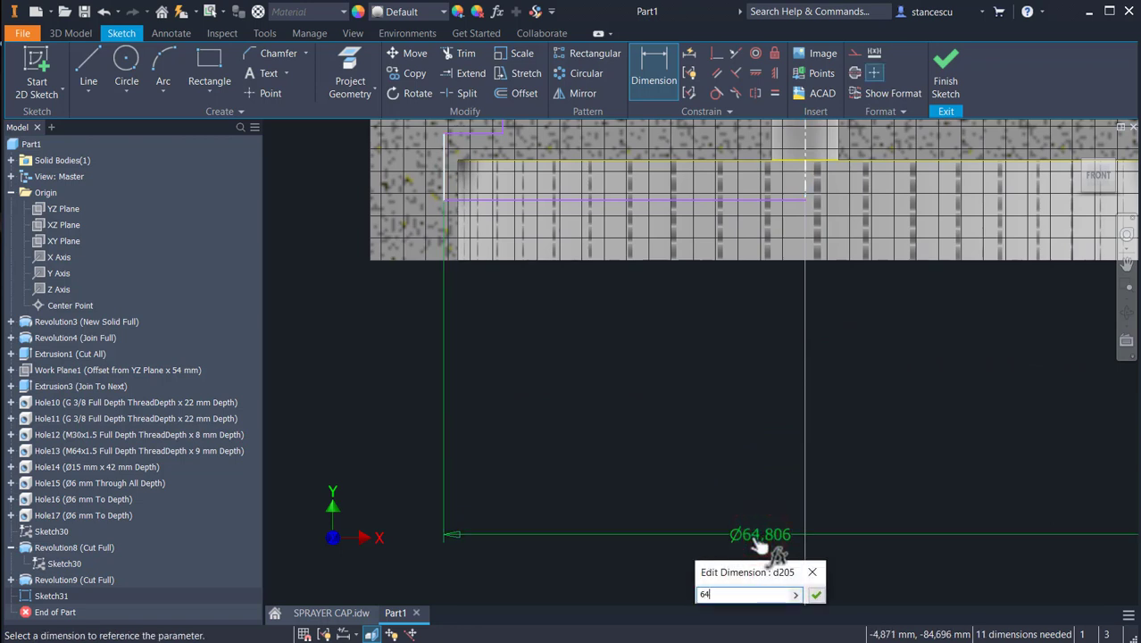
key(Return)
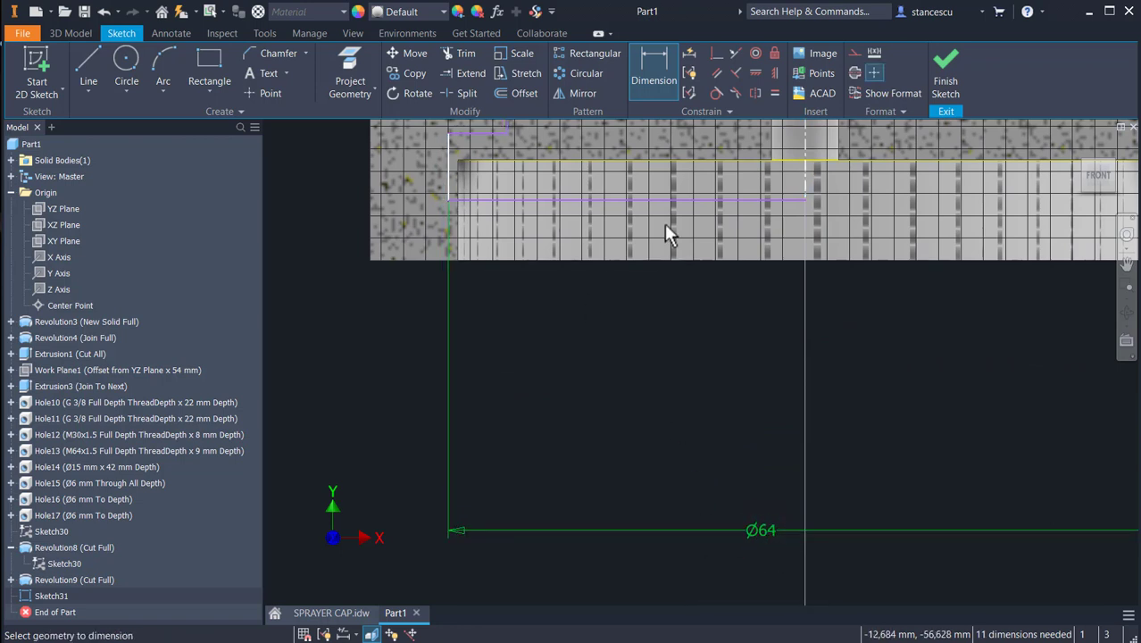
Make the profile's lowest short horizontal step edge collinear with the projected inner end edge of the M64 bore
mouse_move(664, 223)
middle_down()
mouse_move(649, 279)
mouse_move(614, 288)
middle_up()
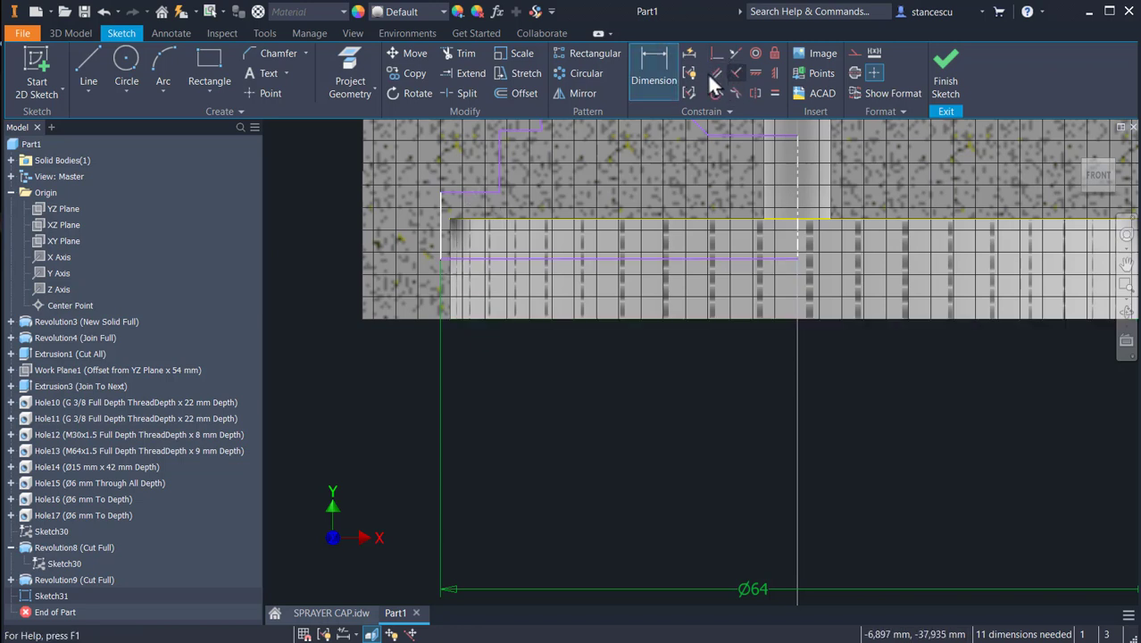
click(736, 51)
click(460, 189)
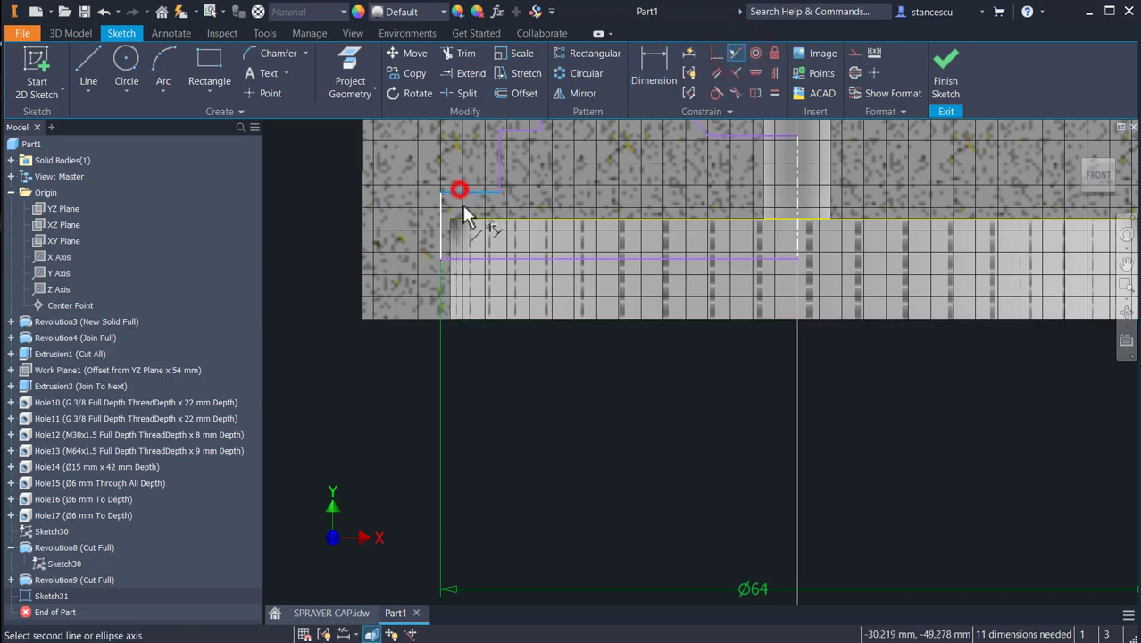
click(466, 217)
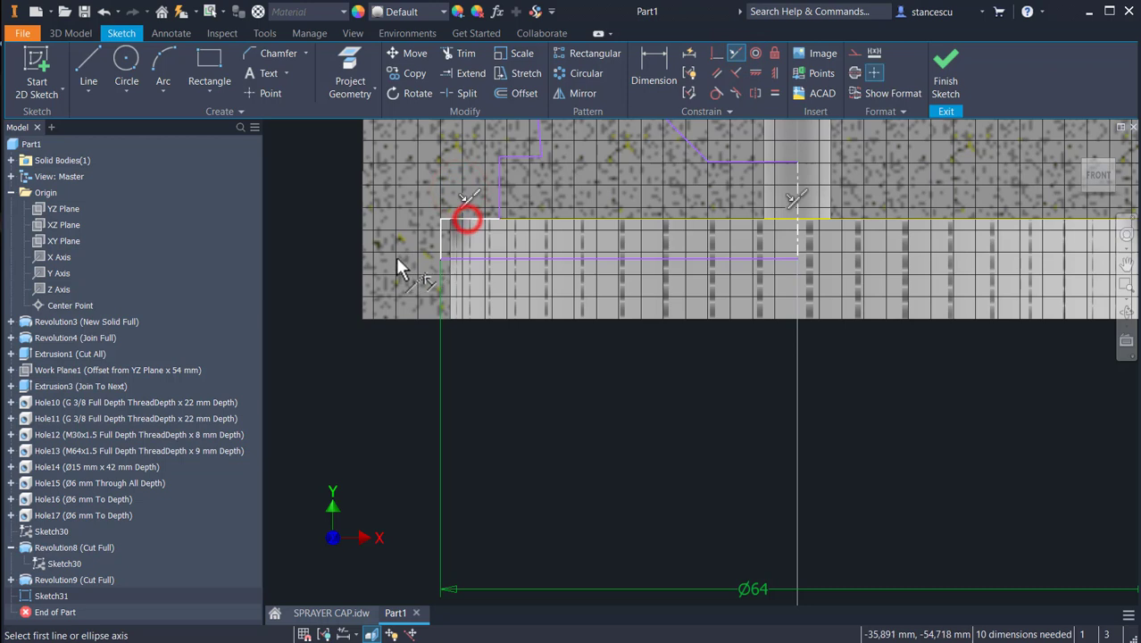
Dimension the outermost vertical edge's height as 2 mm
click(654, 58)
click(437, 235)
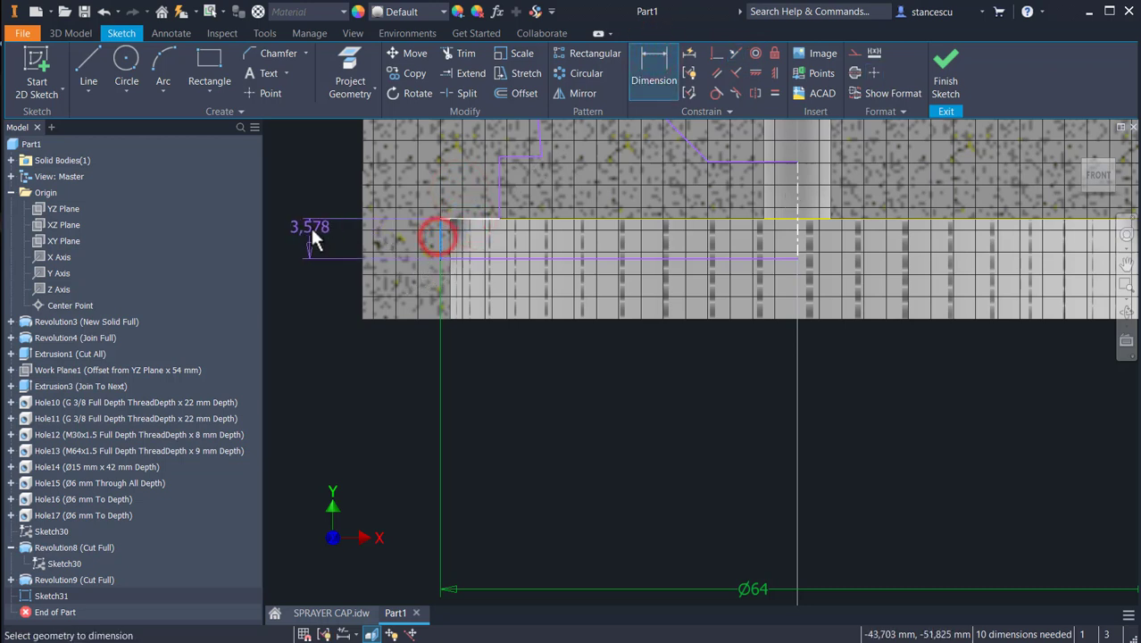
click(309, 236)
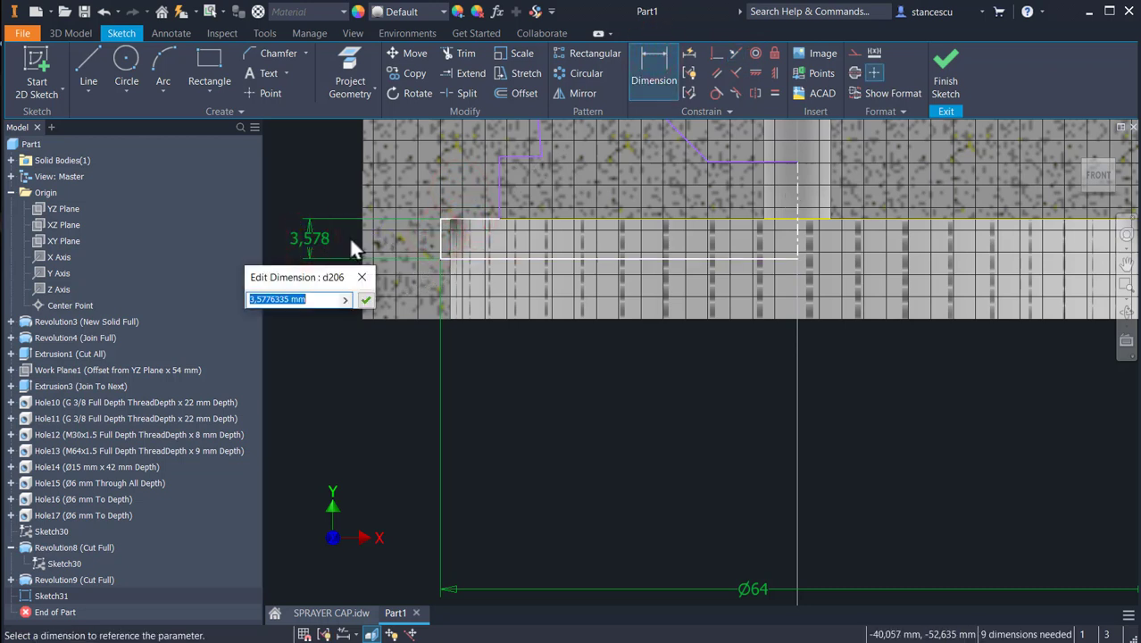
text(2)
key(Return)
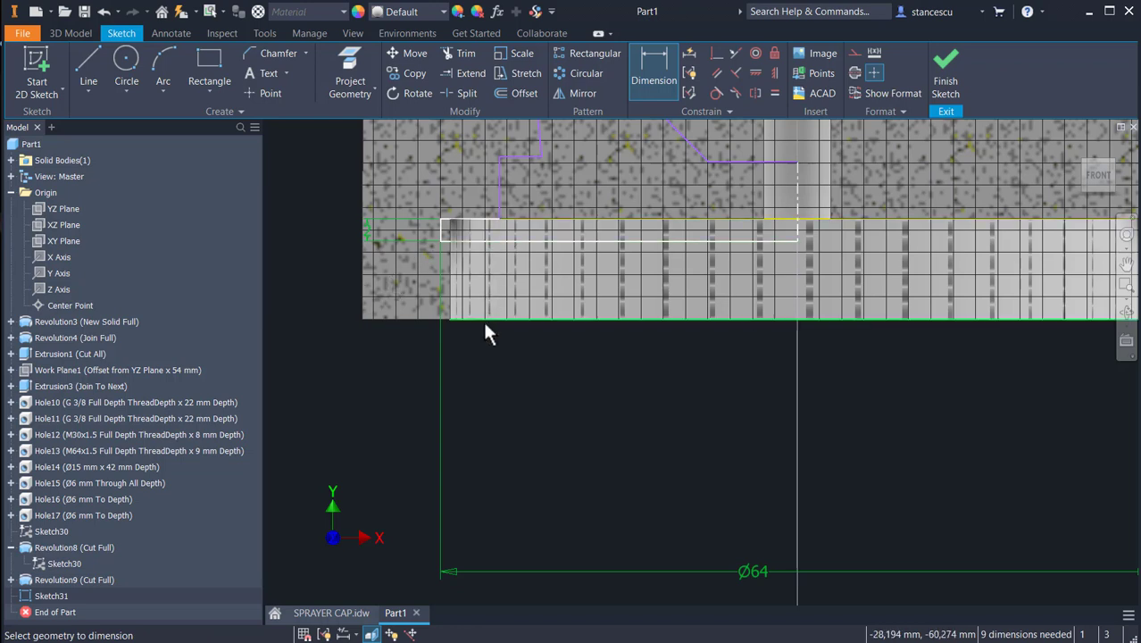
Dimension the profile's second vertical edge, just above the lower step, about the centerline as a 55 mm diameter
click(946, 221)
scroll(772, 290, down, 2)
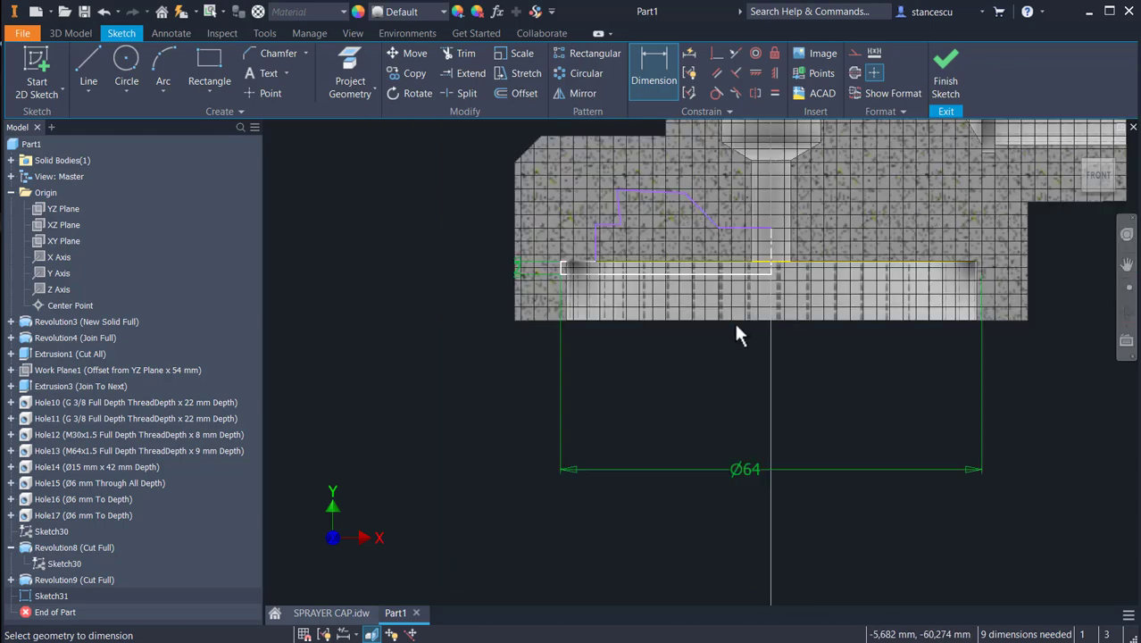
middle_drag(848, 373, 852, 407)
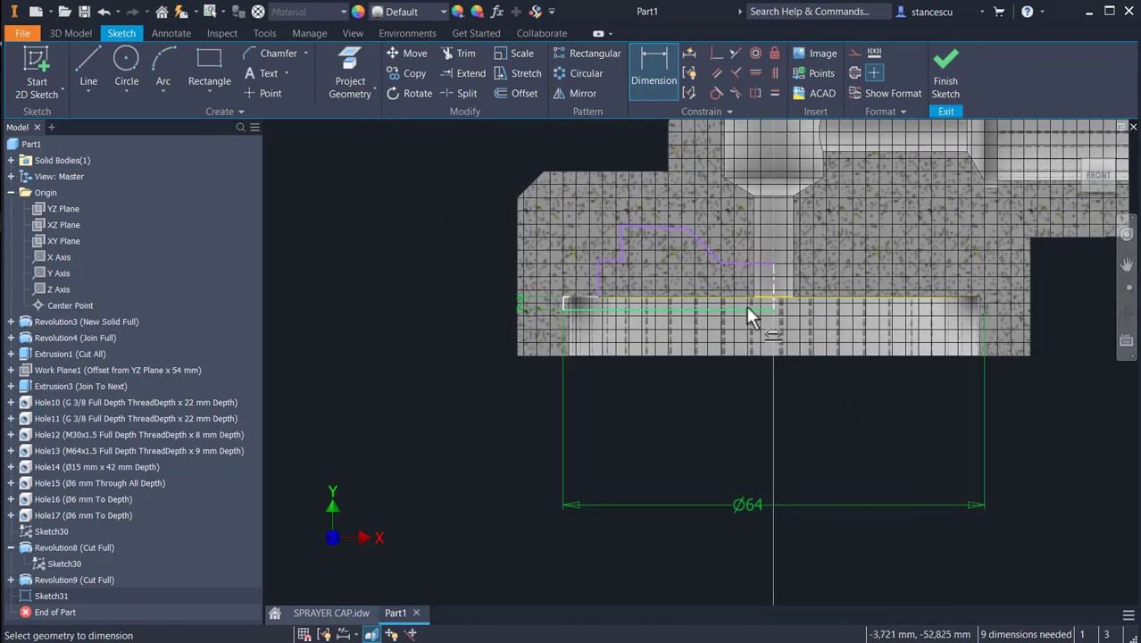
click(597, 284)
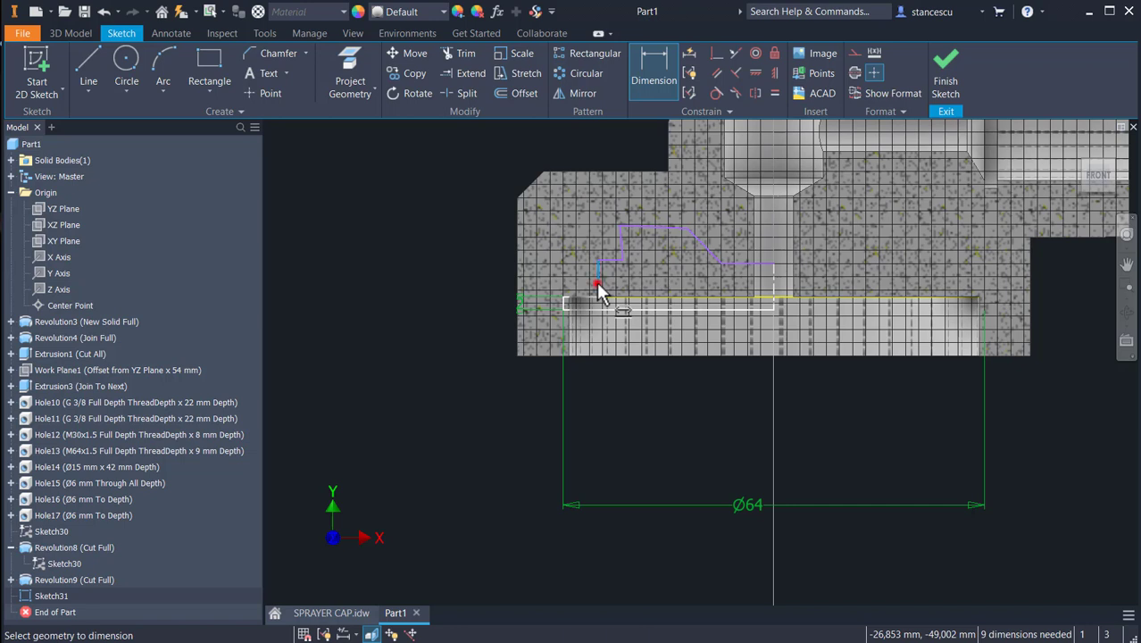
click(772, 328)
click(732, 453)
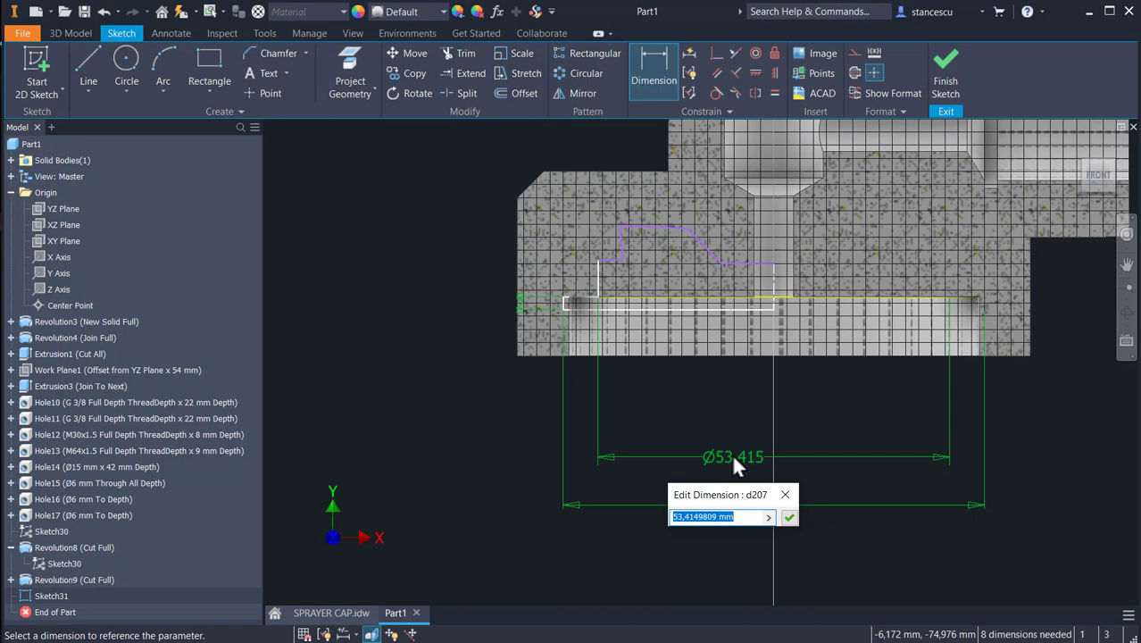
text(55)
key(Return)
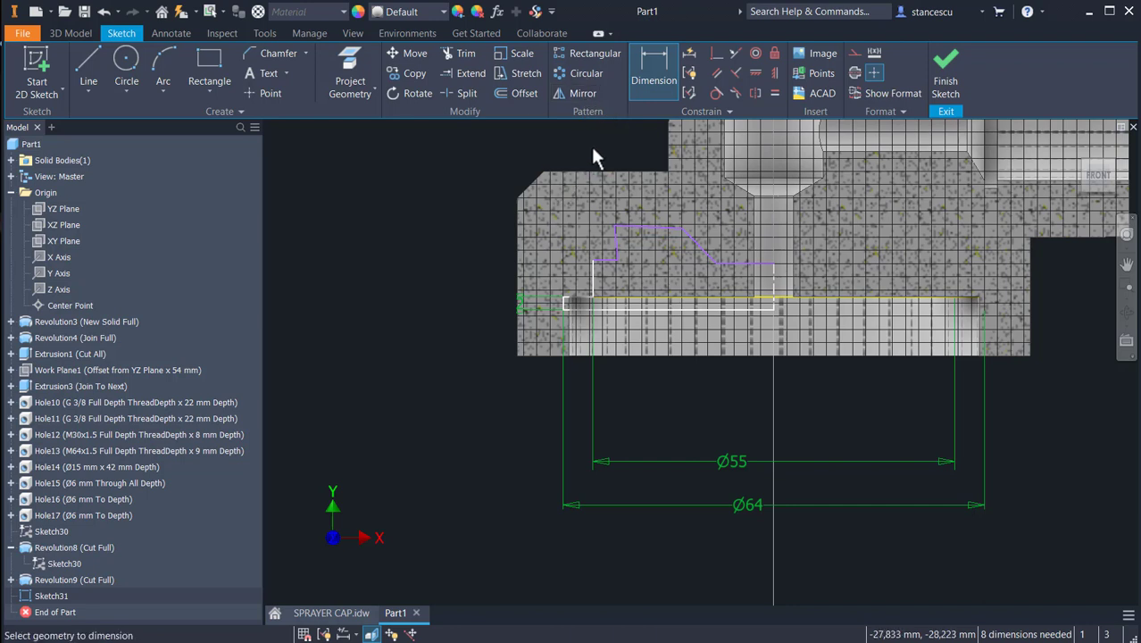
Constrain the profile's uppermost short side edge to vertical and its top edge to horizontal
click(774, 72)
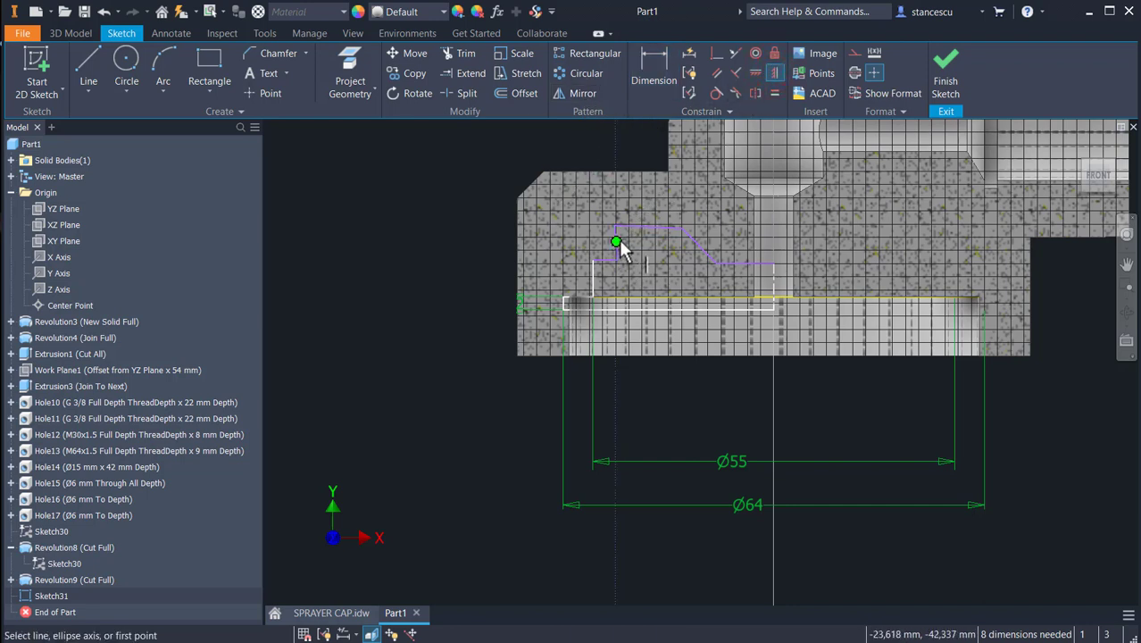
scroll(623, 252, up, 3)
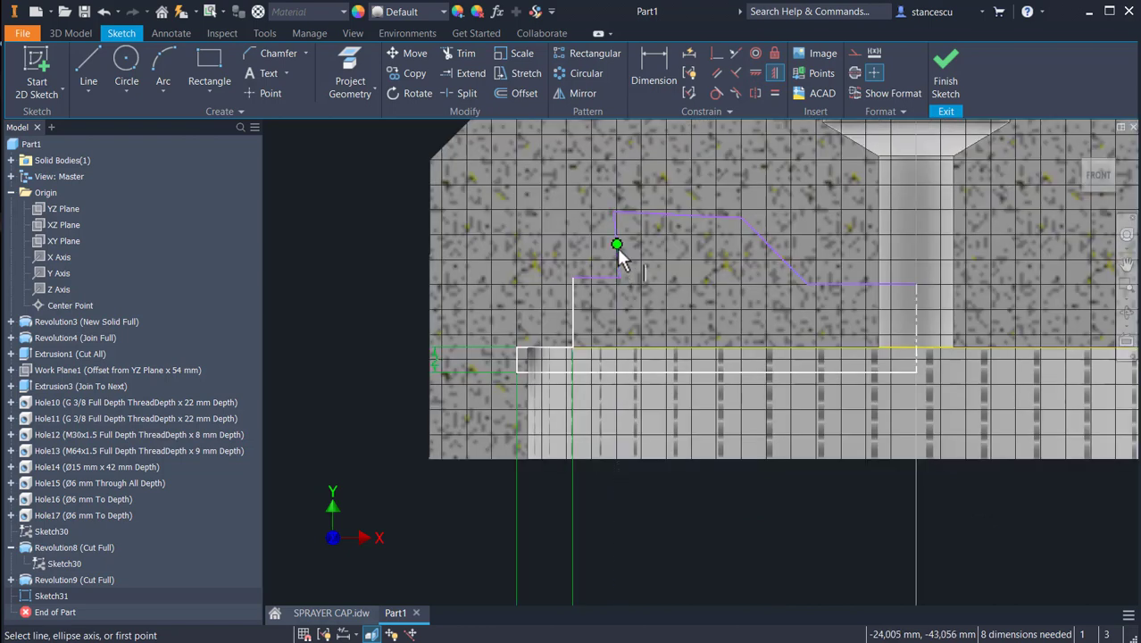
click(615, 259)
click(639, 69)
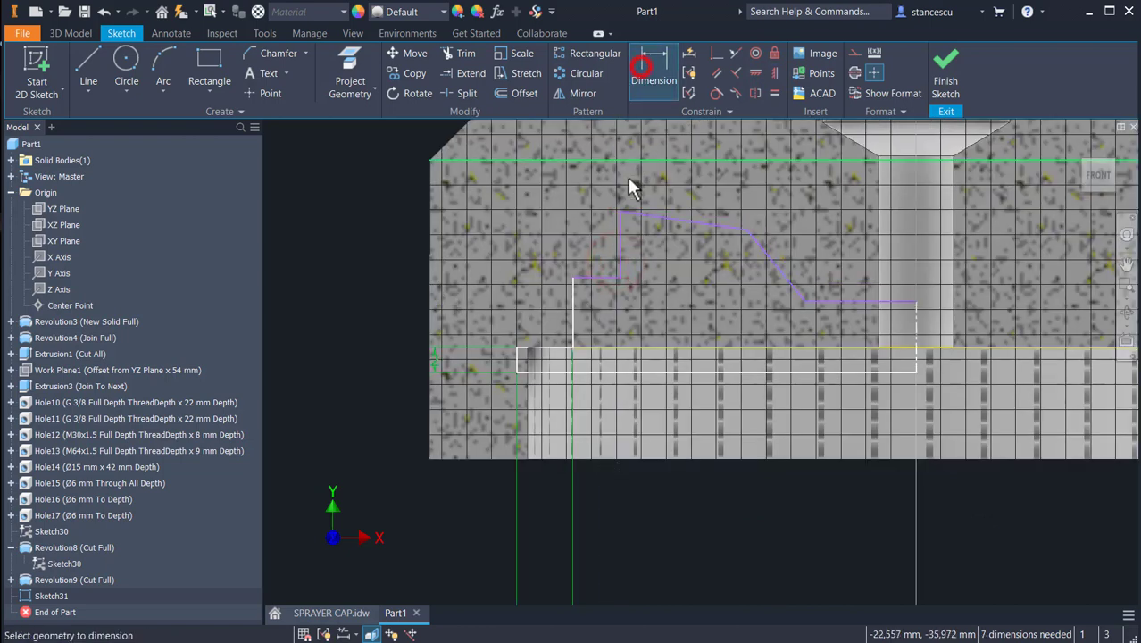
click(756, 67)
click(662, 213)
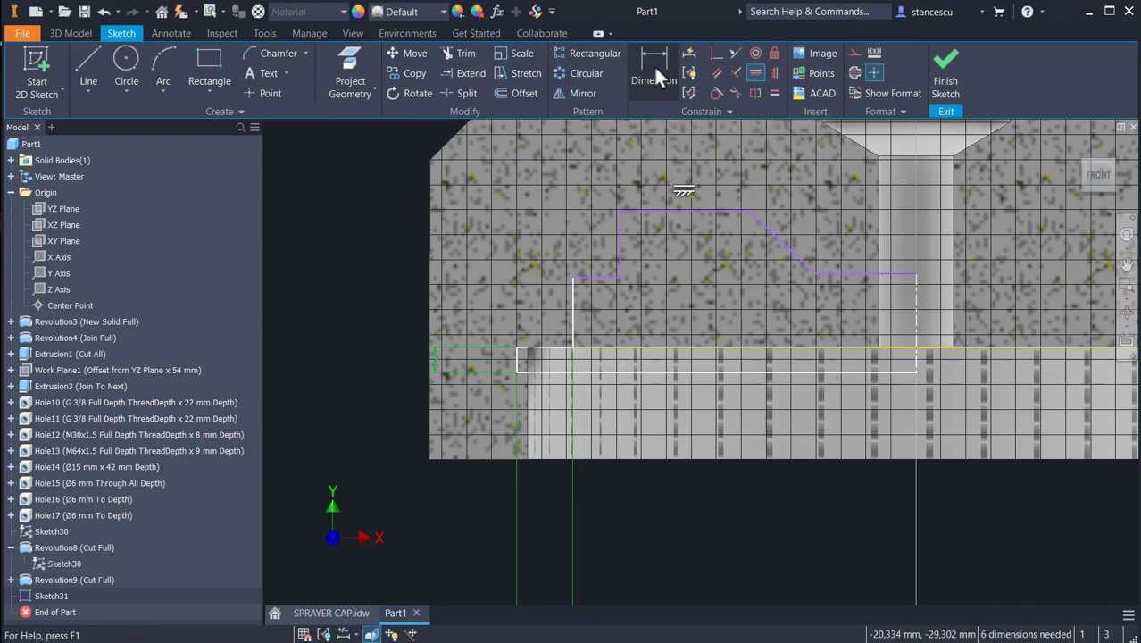
Dimension the profile's uppermost vertical side edge about the centerline as a 55 mm diameter
click(654, 71)
click(617, 241)
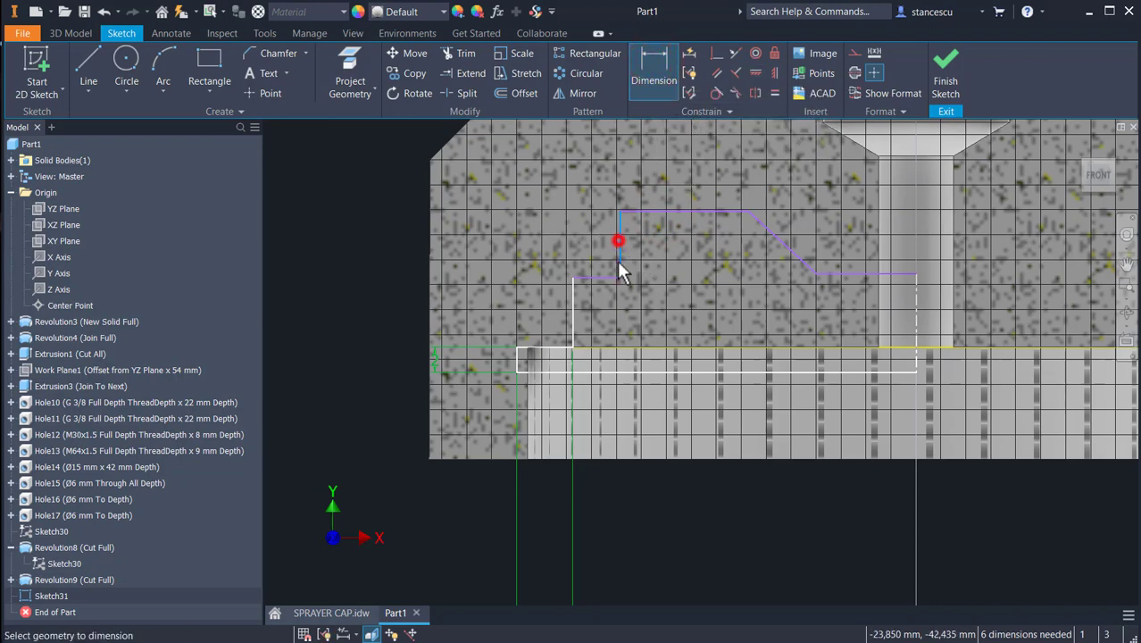
click(916, 328)
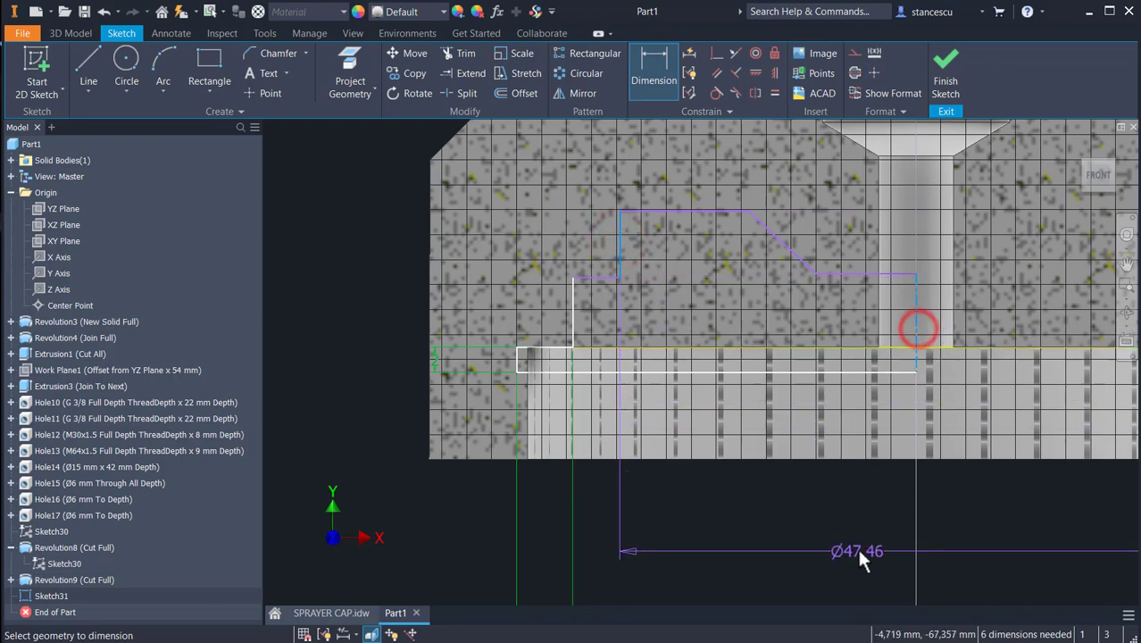
middle_drag(856, 551, 822, 375)
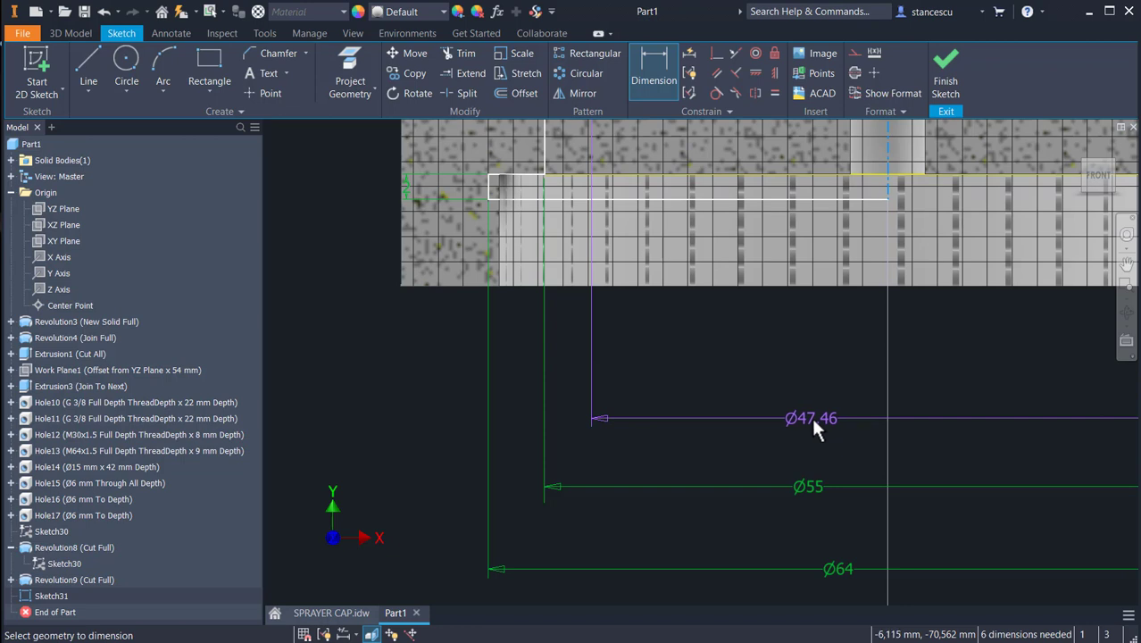
click(812, 423)
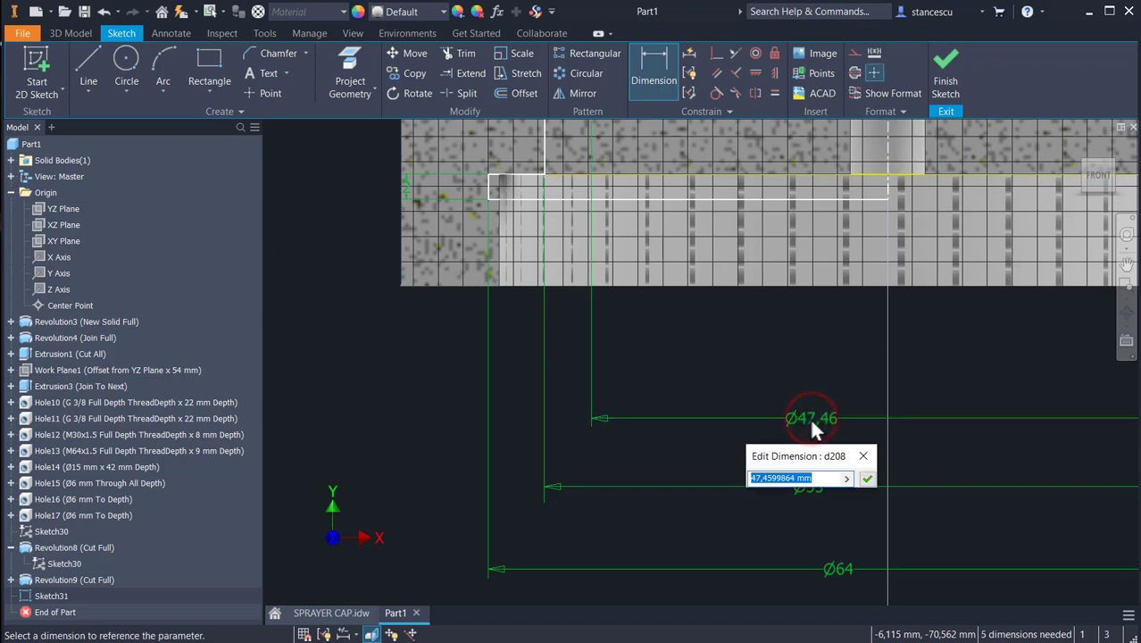
text(55)
key(Return)
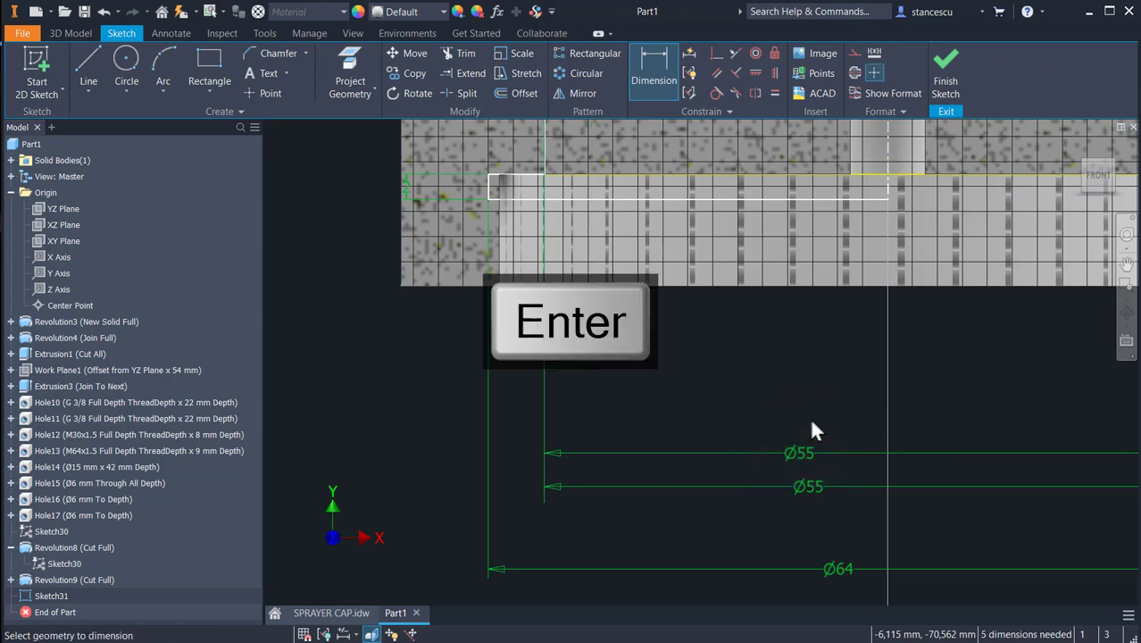
Change the diameter of the profile's second vertical edge, just above the lower step, to 60 mm
click(794, 485)
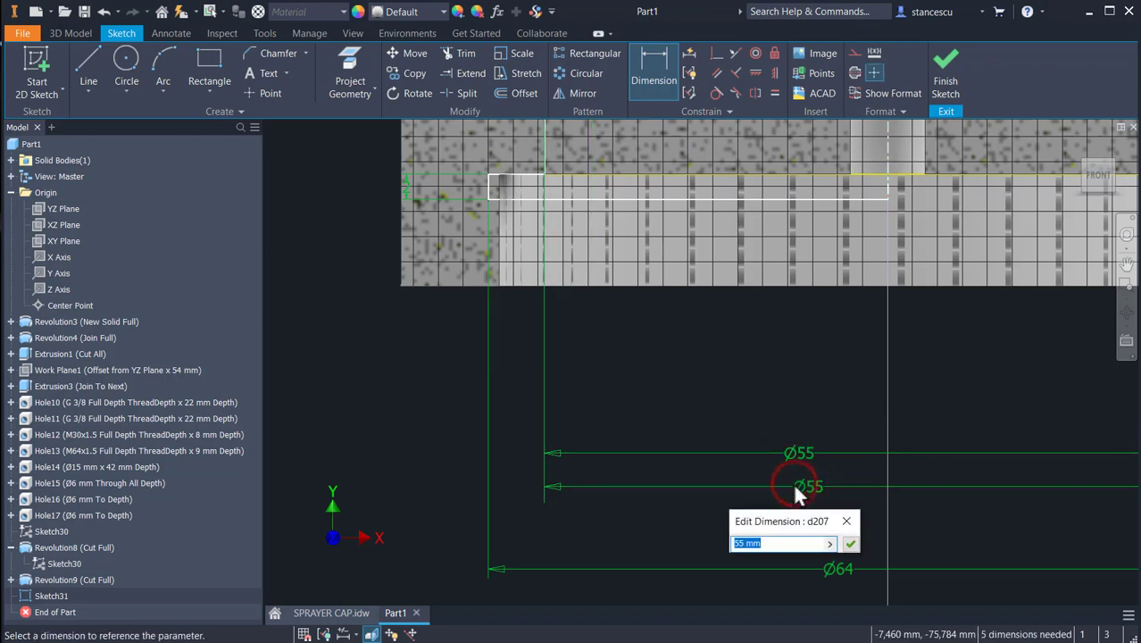
text(60)
key(Return)
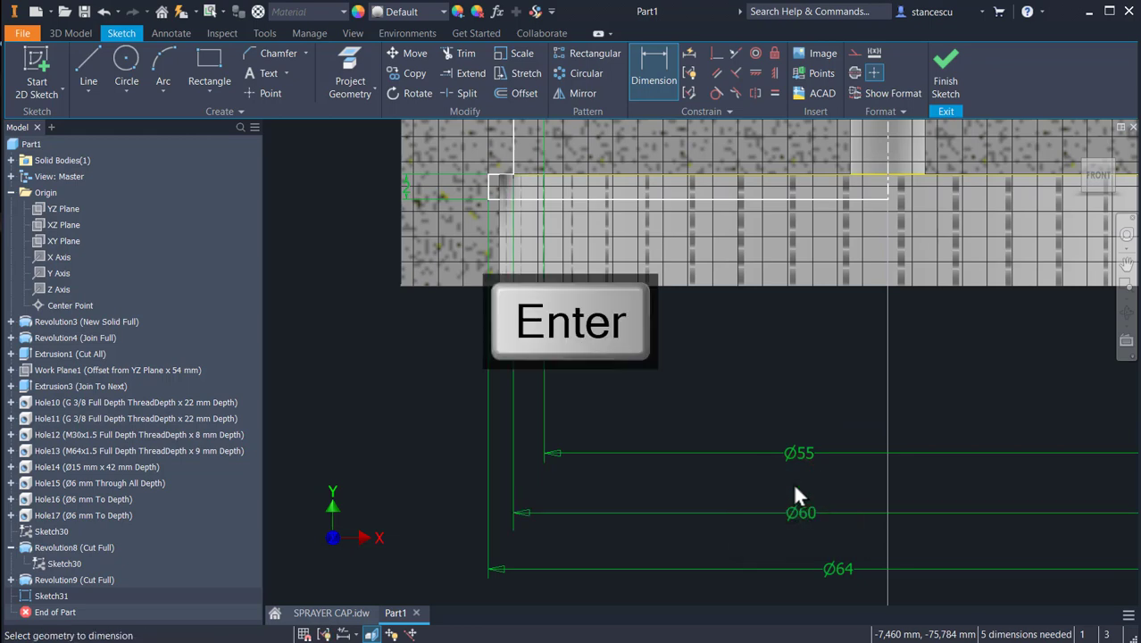
Dimension the slanted edge's upper endpoint about the centerline as a 32 mm diameter
middle_drag(757, 374, 739, 531)
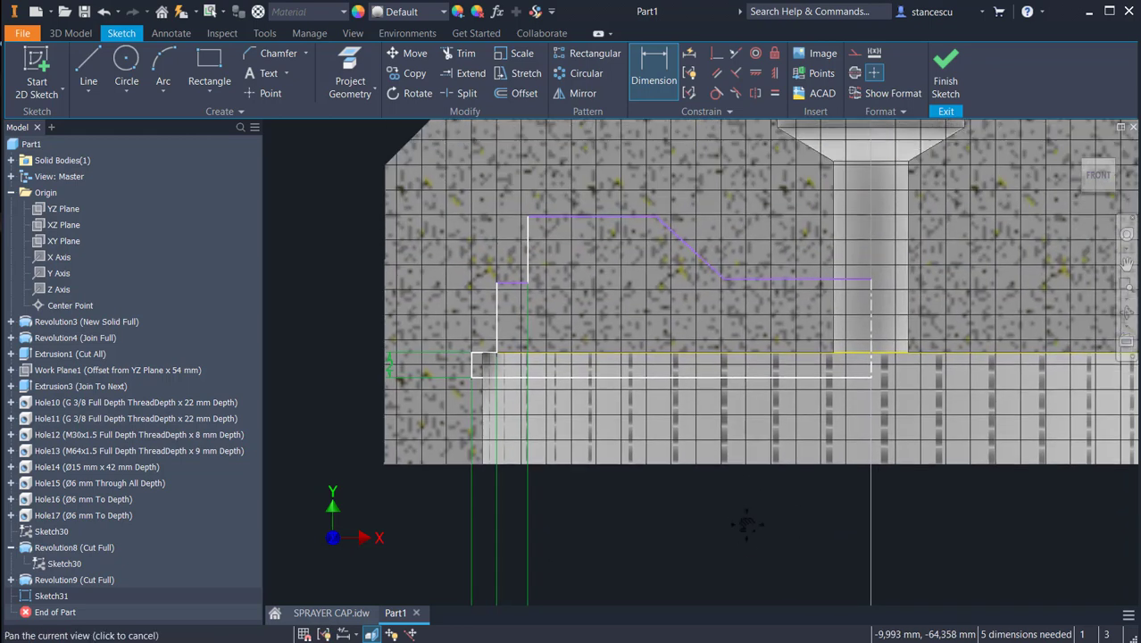
click(654, 218)
click(871, 338)
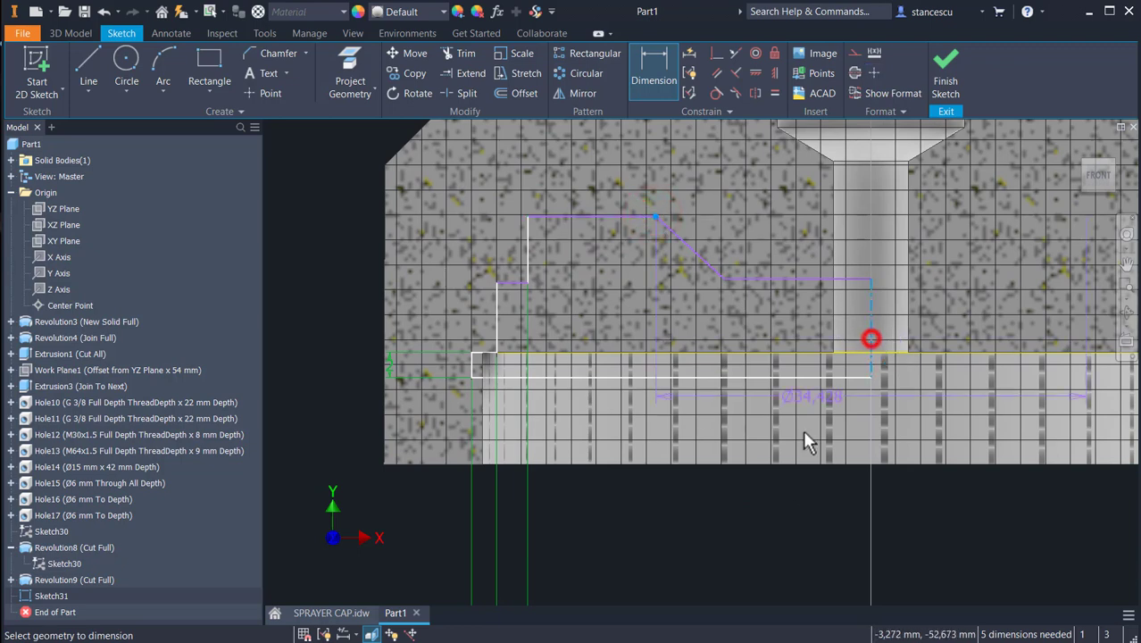
middle_drag(803, 442, 789, 230)
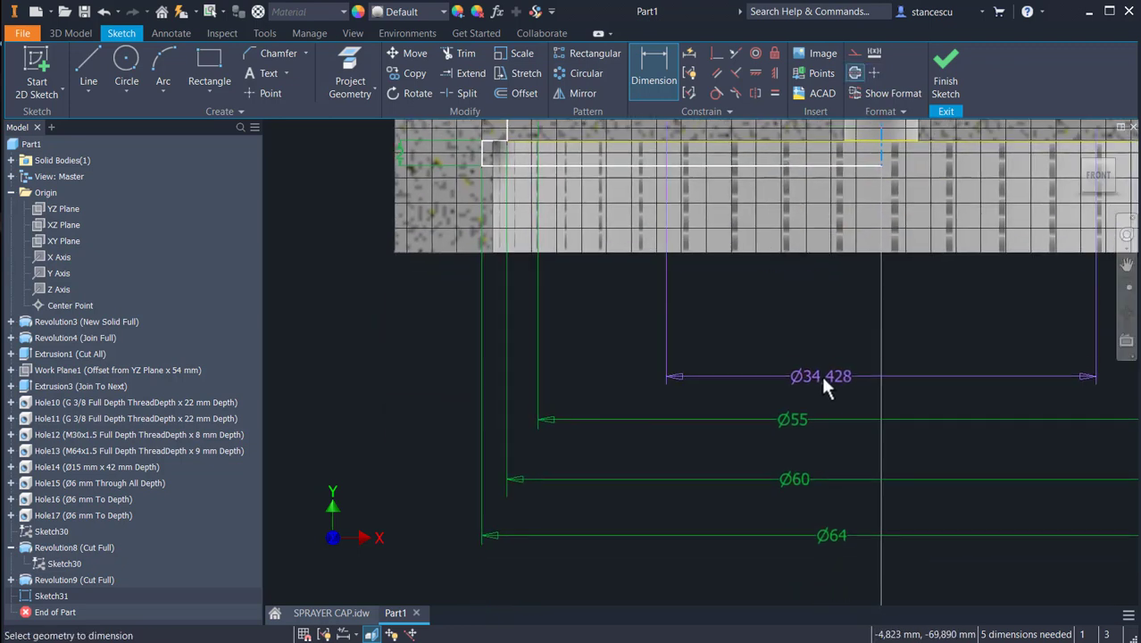
click(822, 375)
text(3)
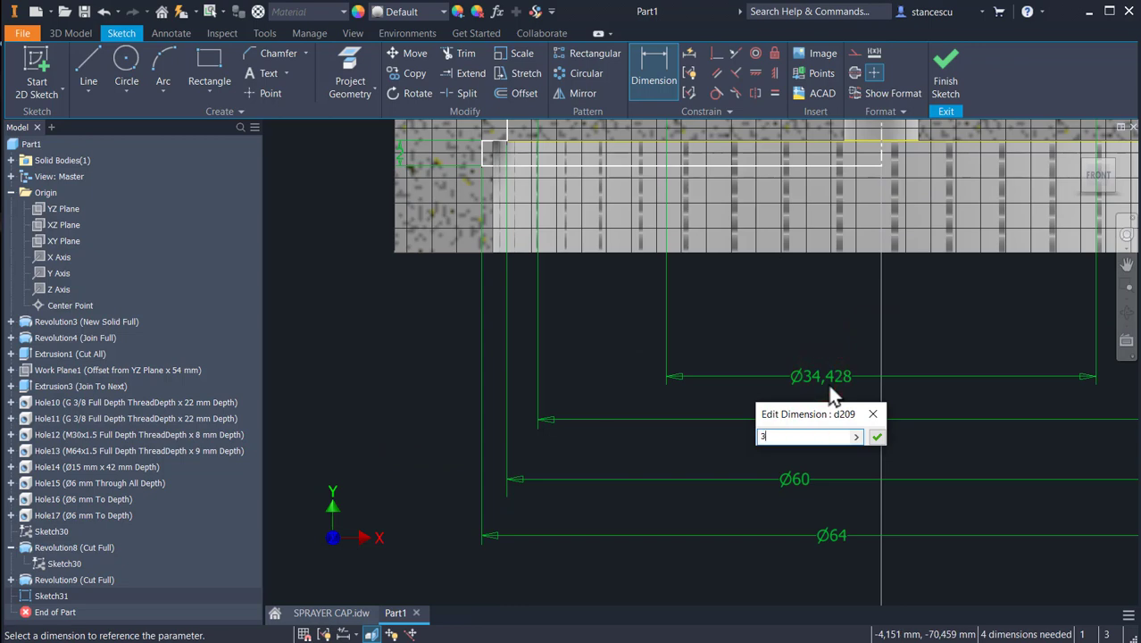
text(2)
key(Return)
Dimension the slanted edge's lower endpoint about the centerline as a 22 mm diameter
middle_drag(804, 280, 804, 419)
click(740, 205)
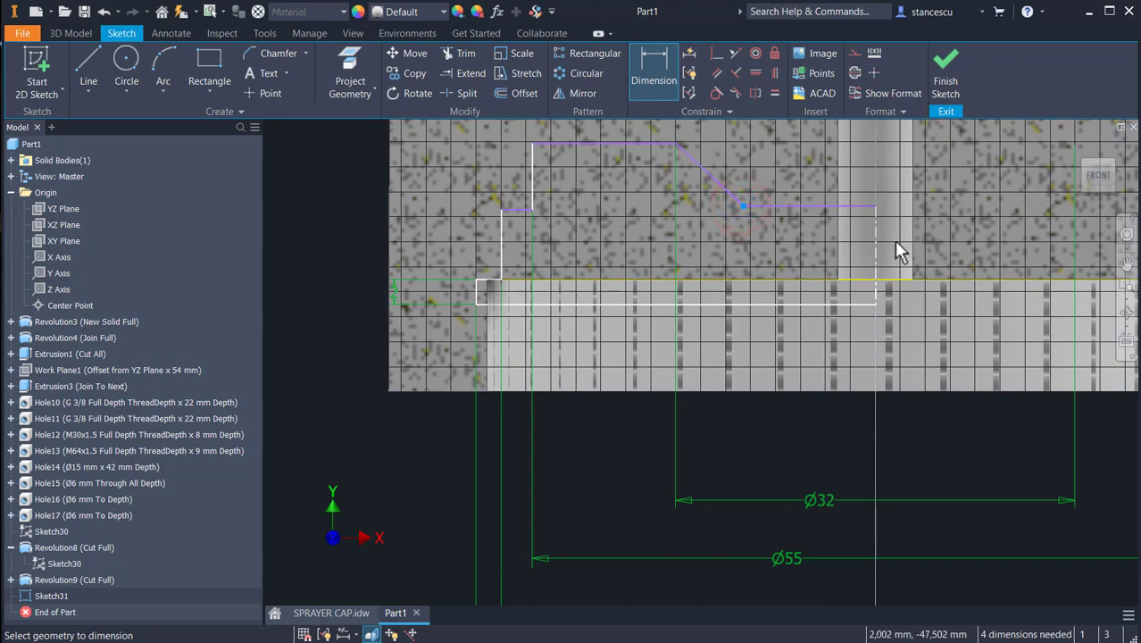
click(874, 266)
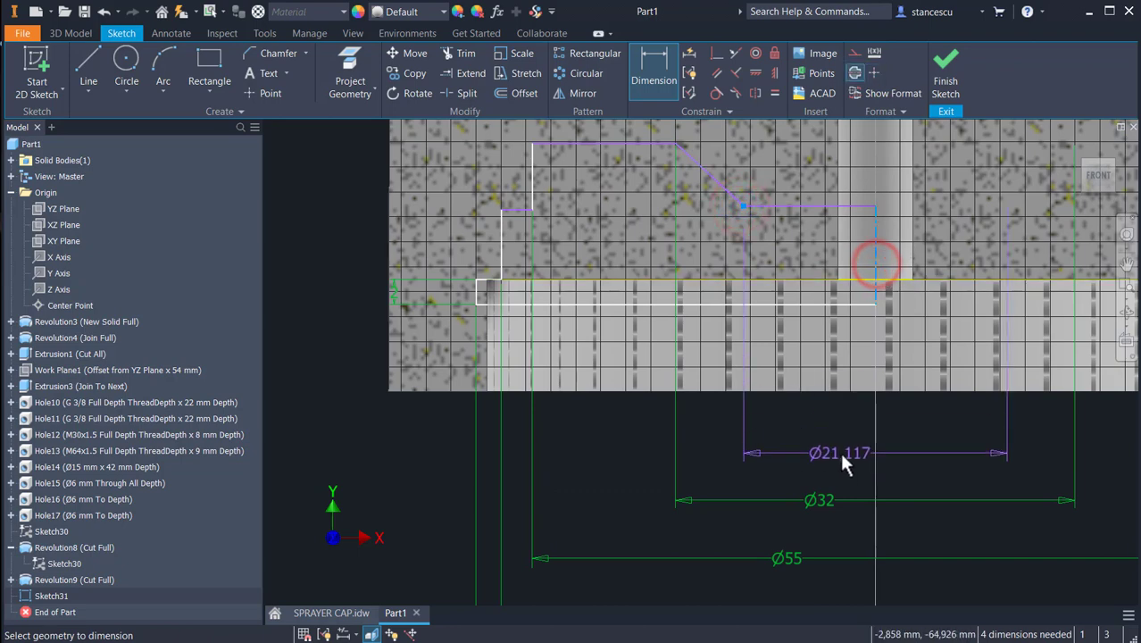
click(839, 451)
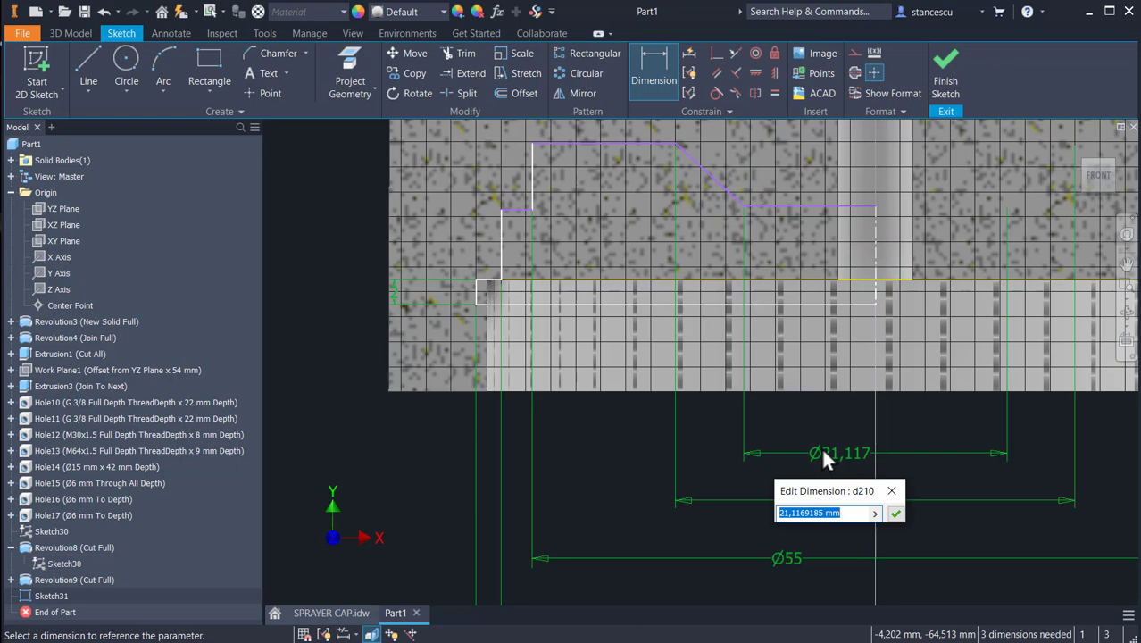
text(22)
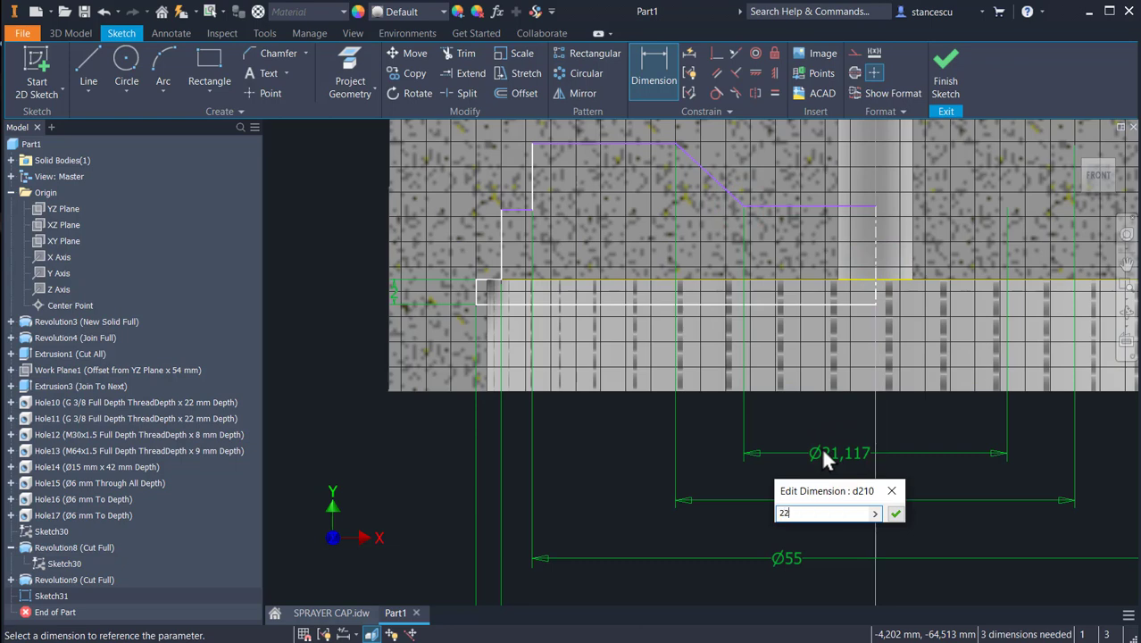
key(Return)
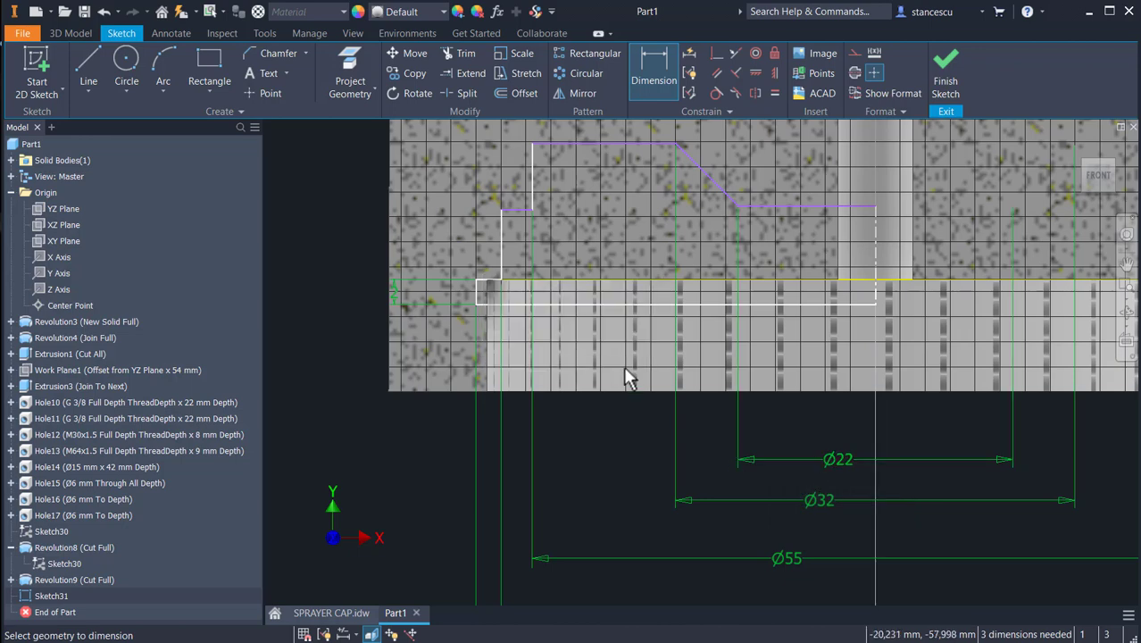
Dimension the height of the profile's short upper step edge above the part's bottom edge as 14.5 mm
mouse_move(624, 374)
middle_down()
mouse_move(682, 473)
mouse_move(740, 495)
middle_up()
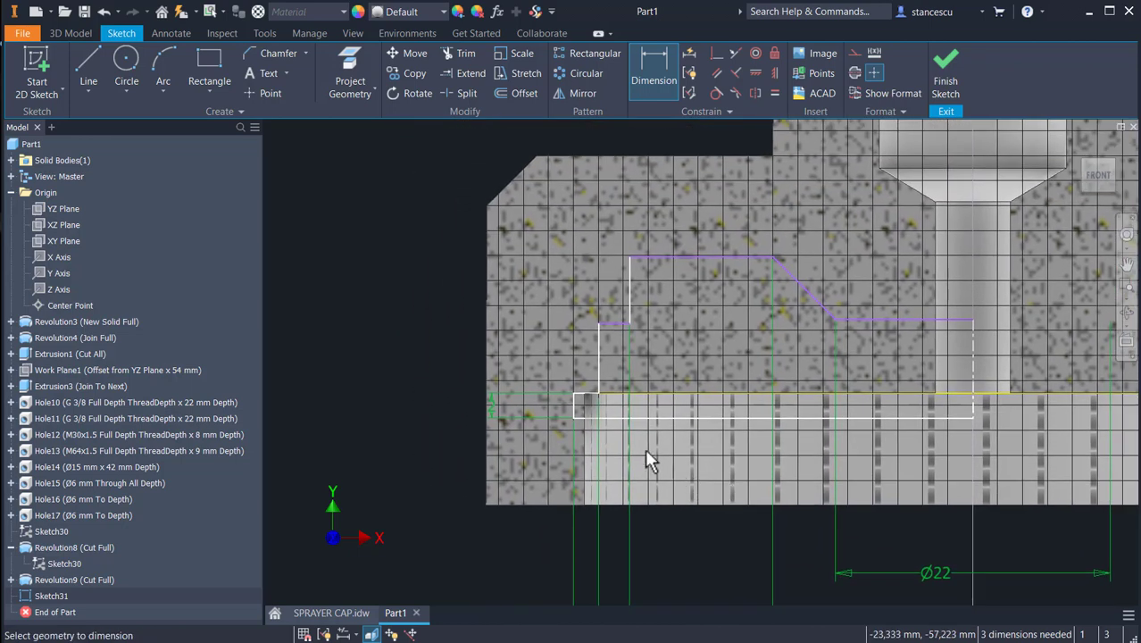
click(613, 322)
click(517, 502)
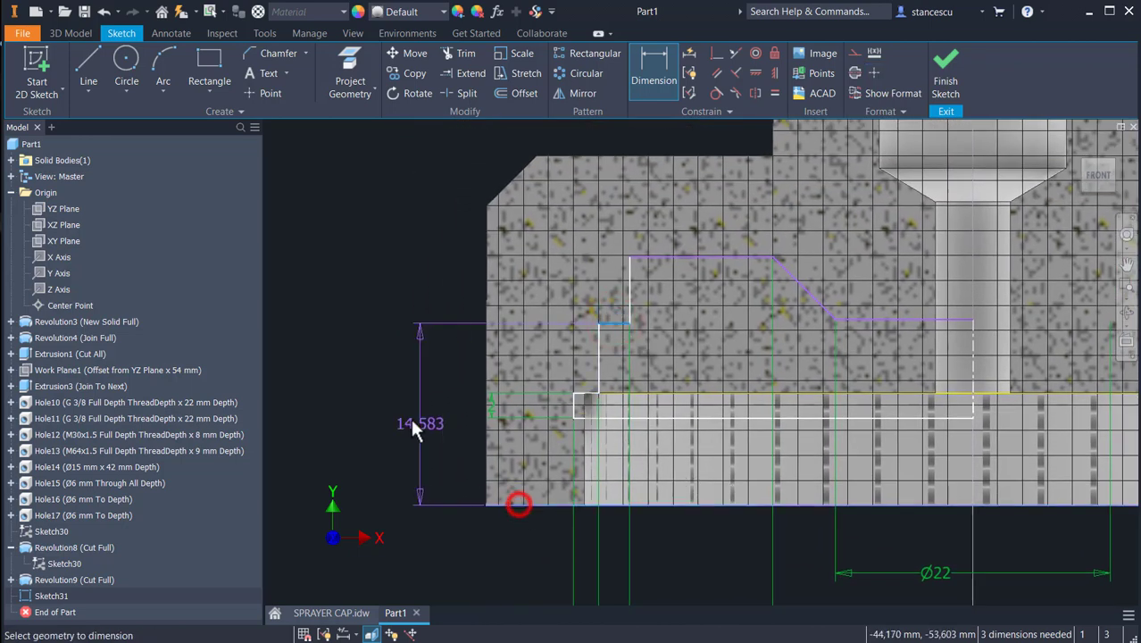
click(410, 416)
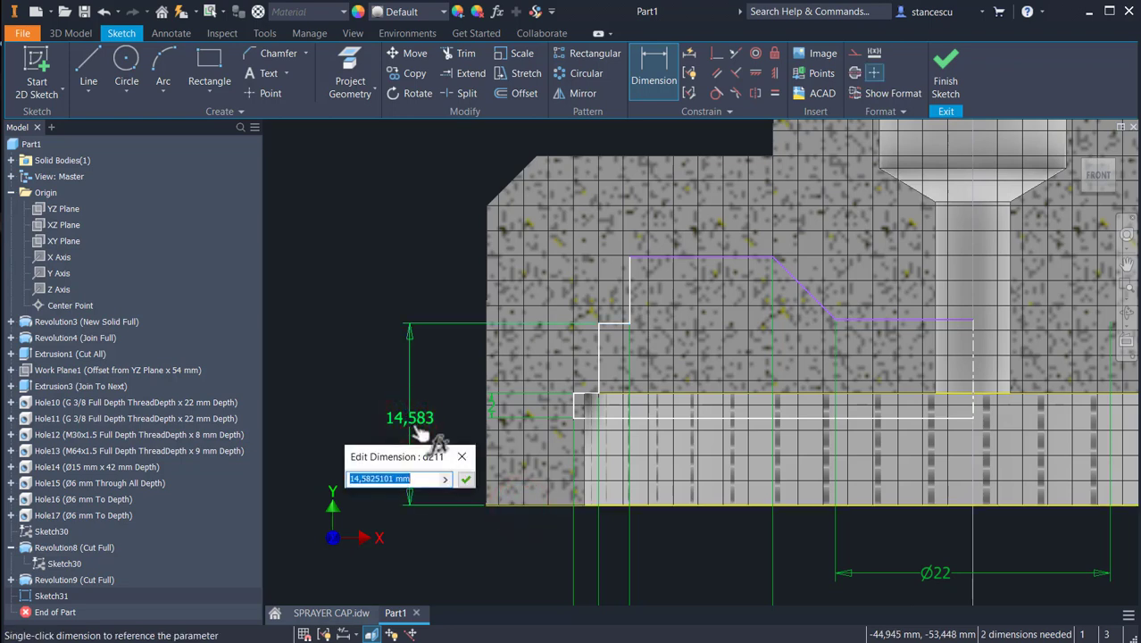
text(14.5)
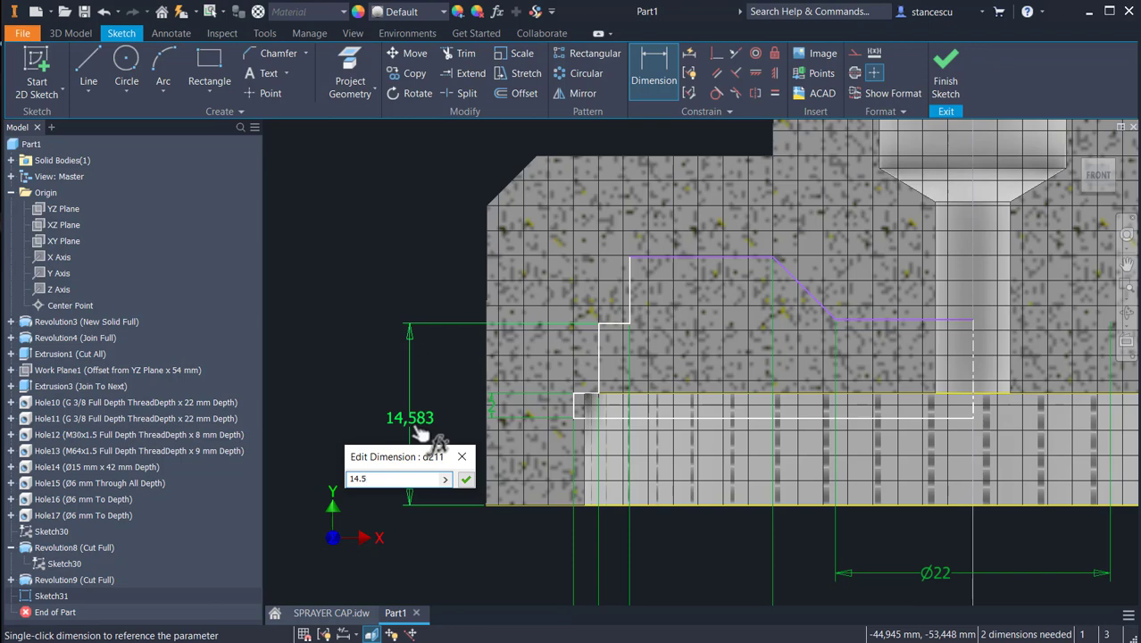
key(Return)
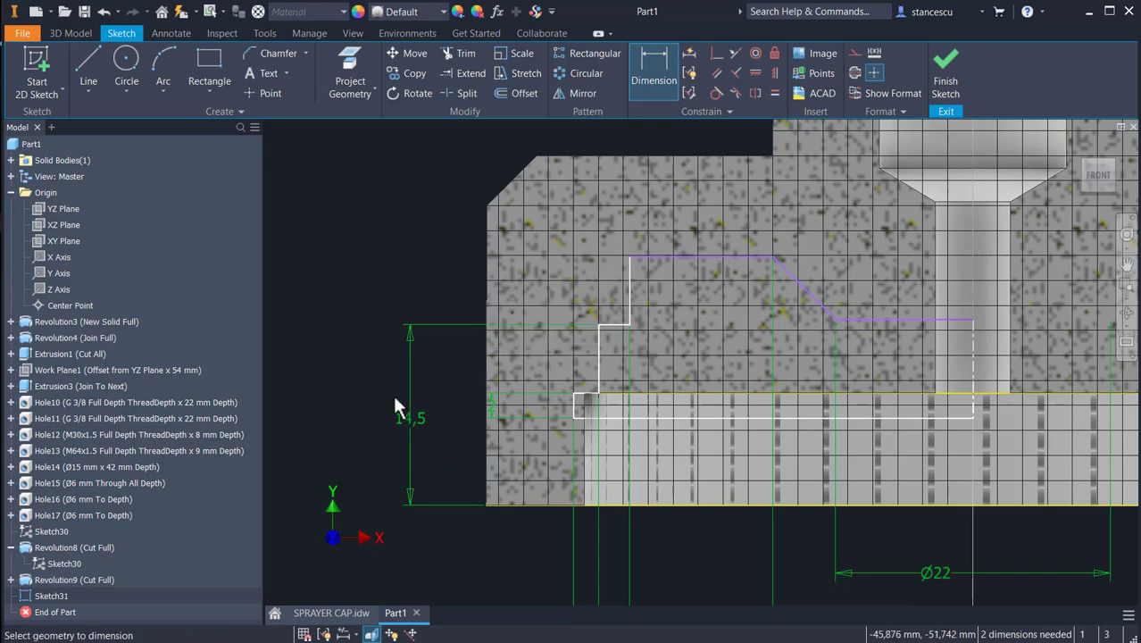
Dimension the height of the profile's top edge above the part's bottom edge as 21 mm
click(685, 260)
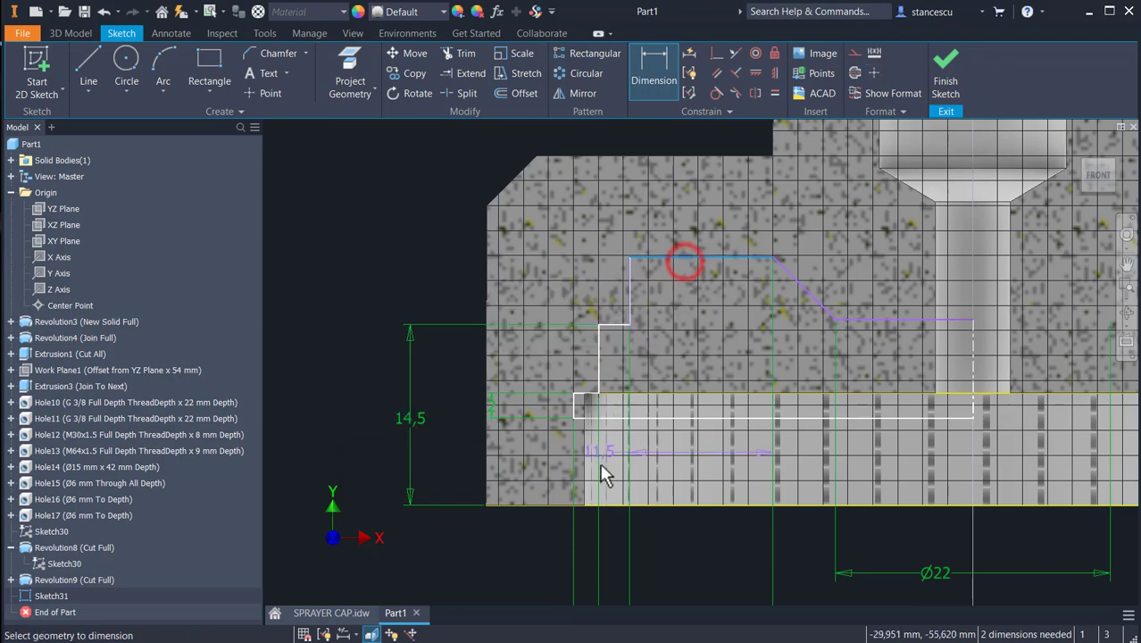
click(607, 507)
click(344, 395)
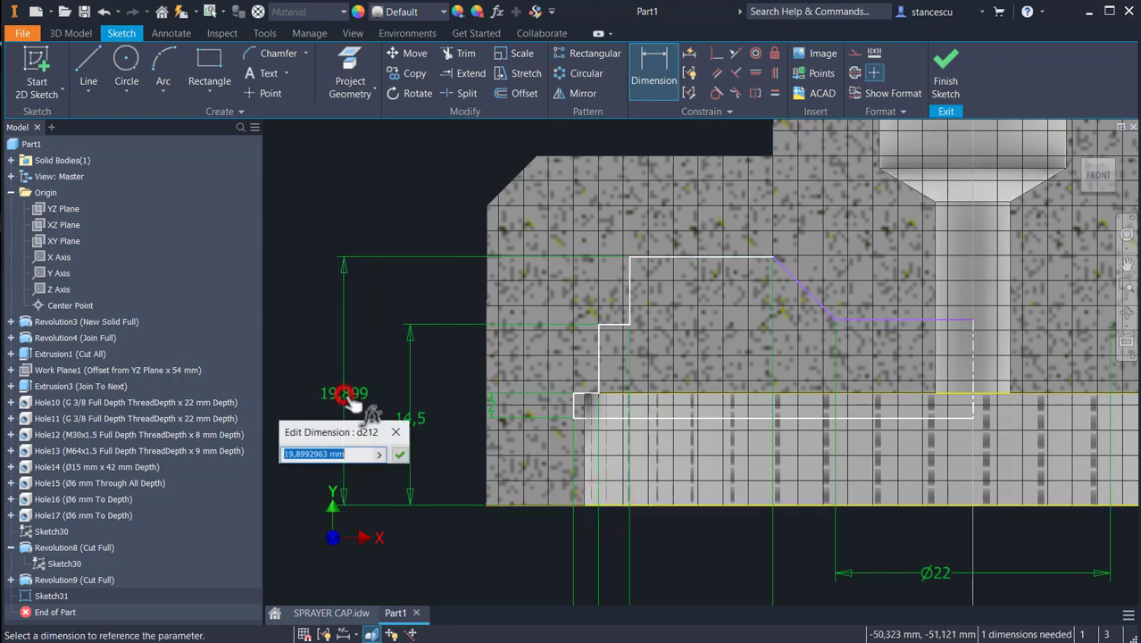
text(21)
key(Return)
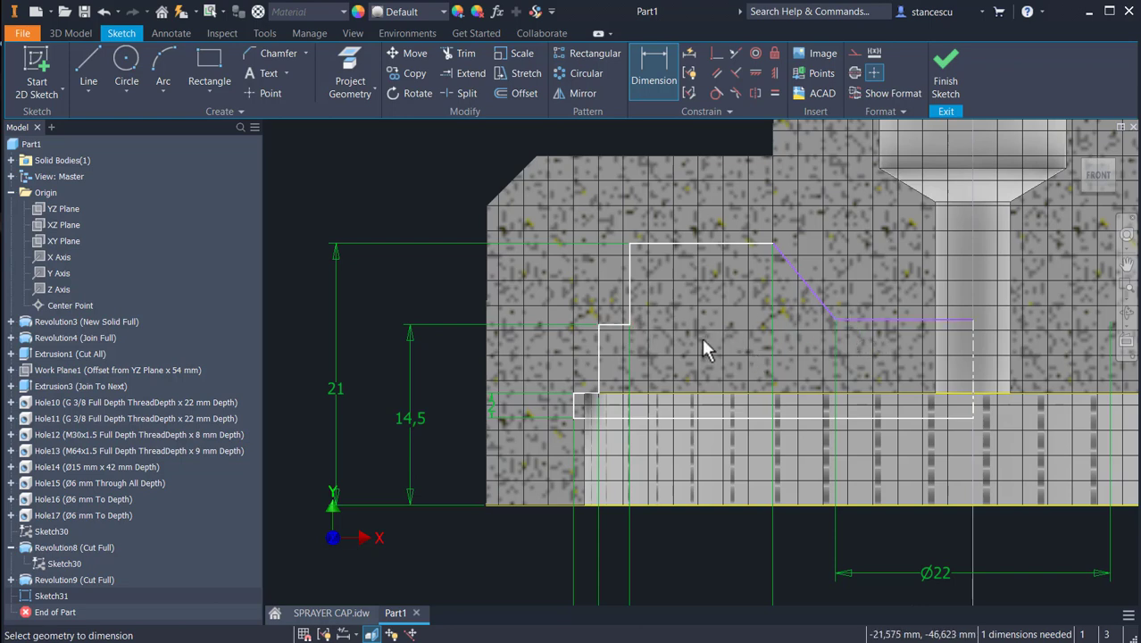
Move the inner horizontal edge beside the centerline upward and dimension it 0.7 mm above the short step edge
key(Escape)
mouse_move(864, 320)
mouse_down()
mouse_move(867, 301)
mouse_move(875, 312)
mouse_up()
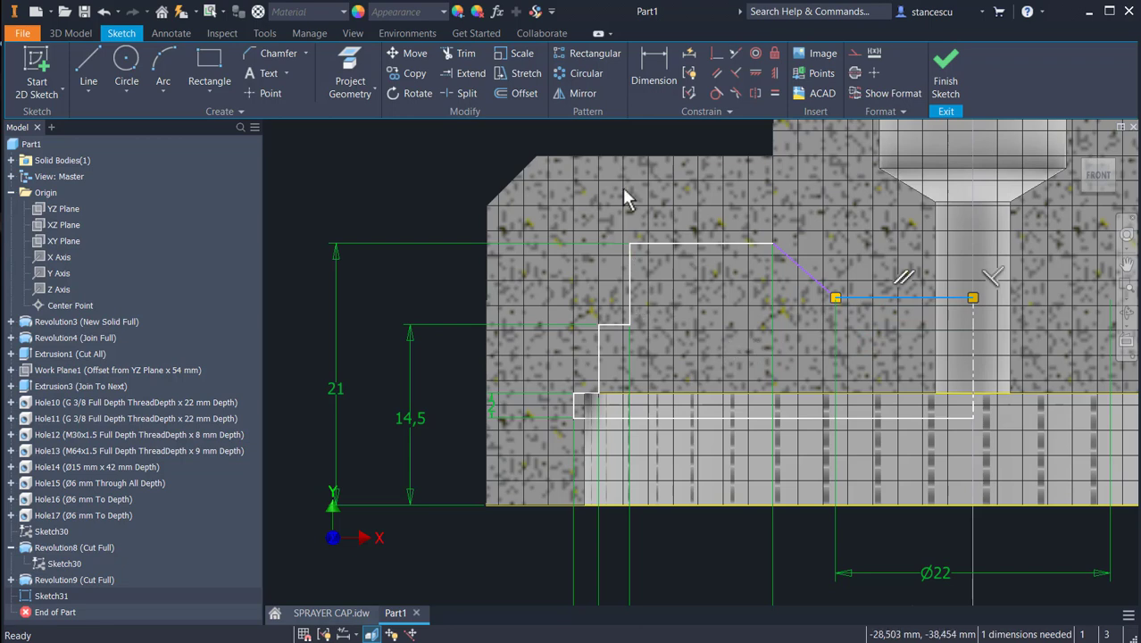
click(656, 80)
click(857, 298)
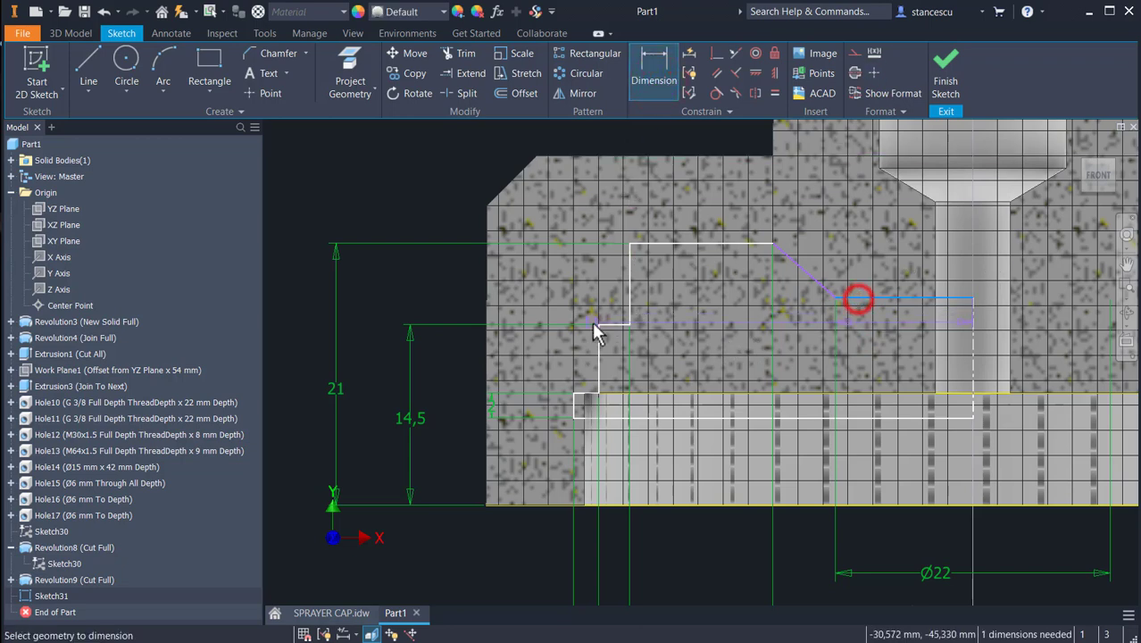
click(607, 323)
click(424, 303)
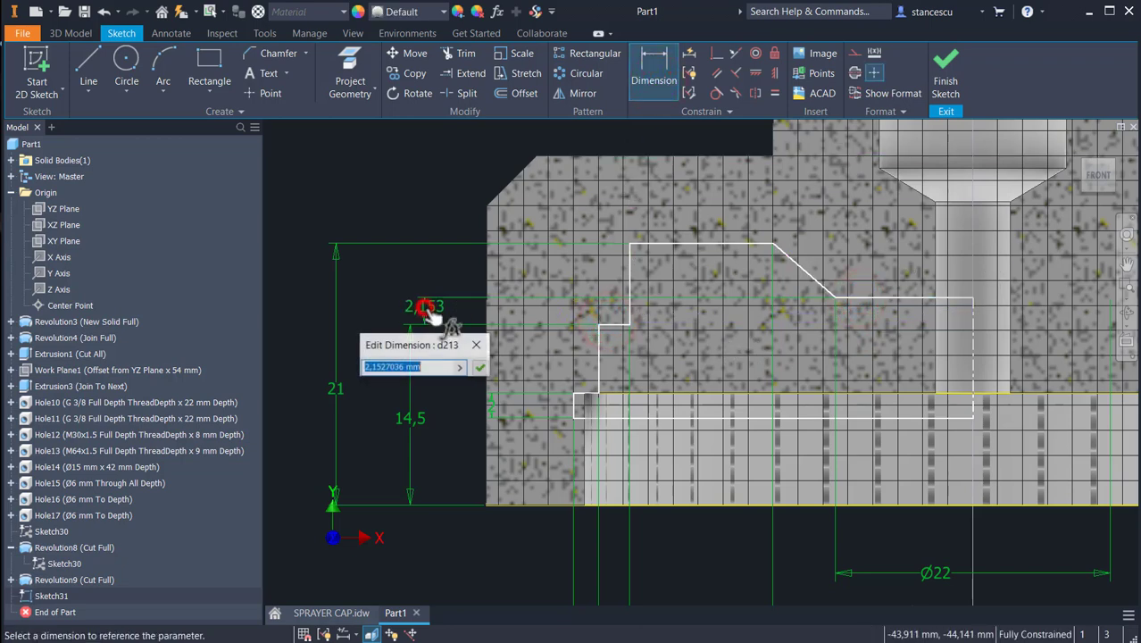
text(0.7)
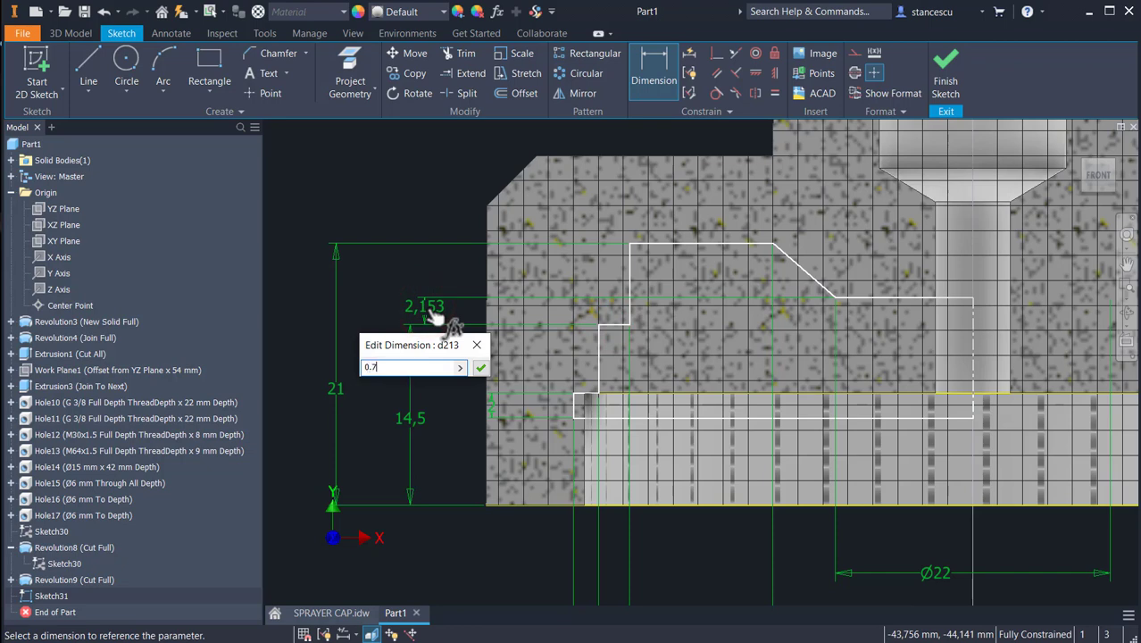
key(Return)
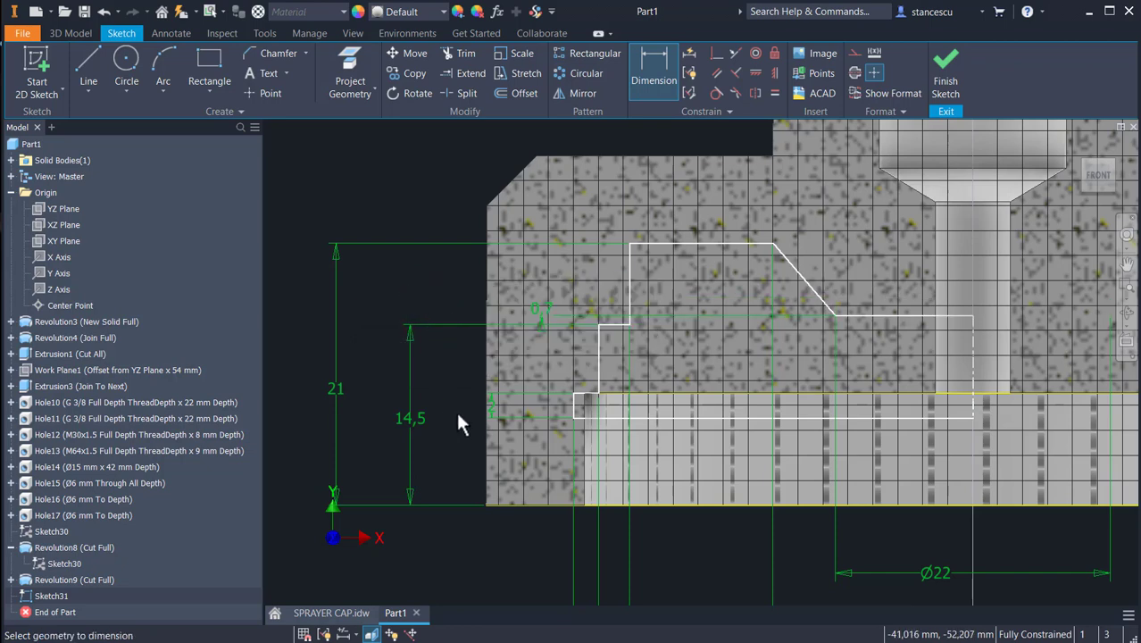
Revolve-cut the sketched profiles at both the M30 and M64 bores a full 360 degrees about the vertical centerline
scroll(504, 471, down, 4)
middle_drag(507, 463, 616, 427)
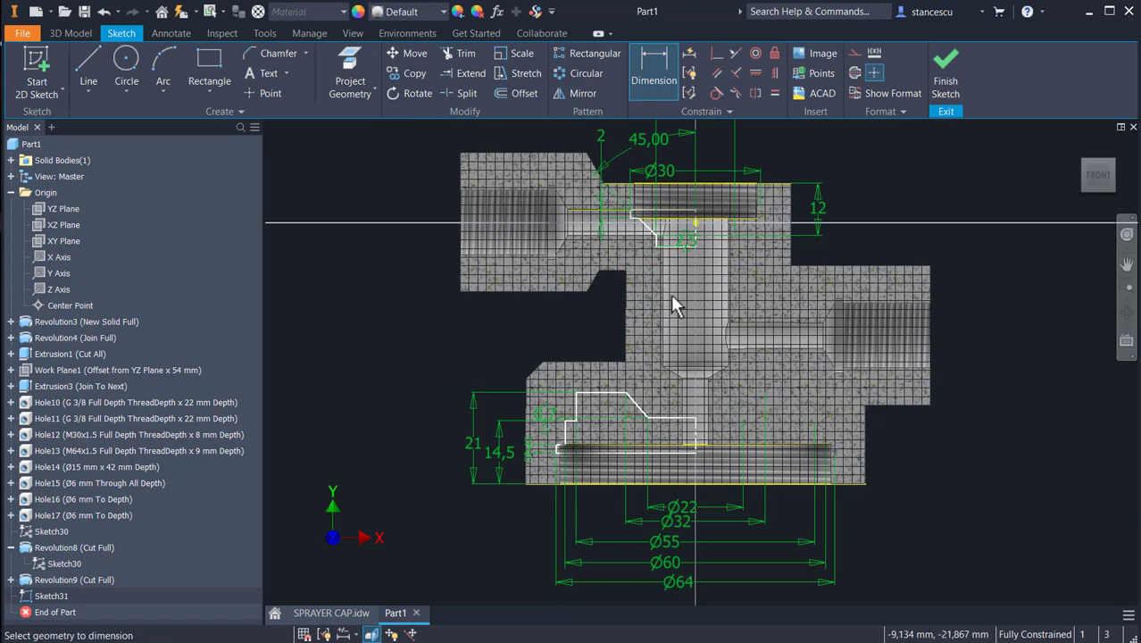
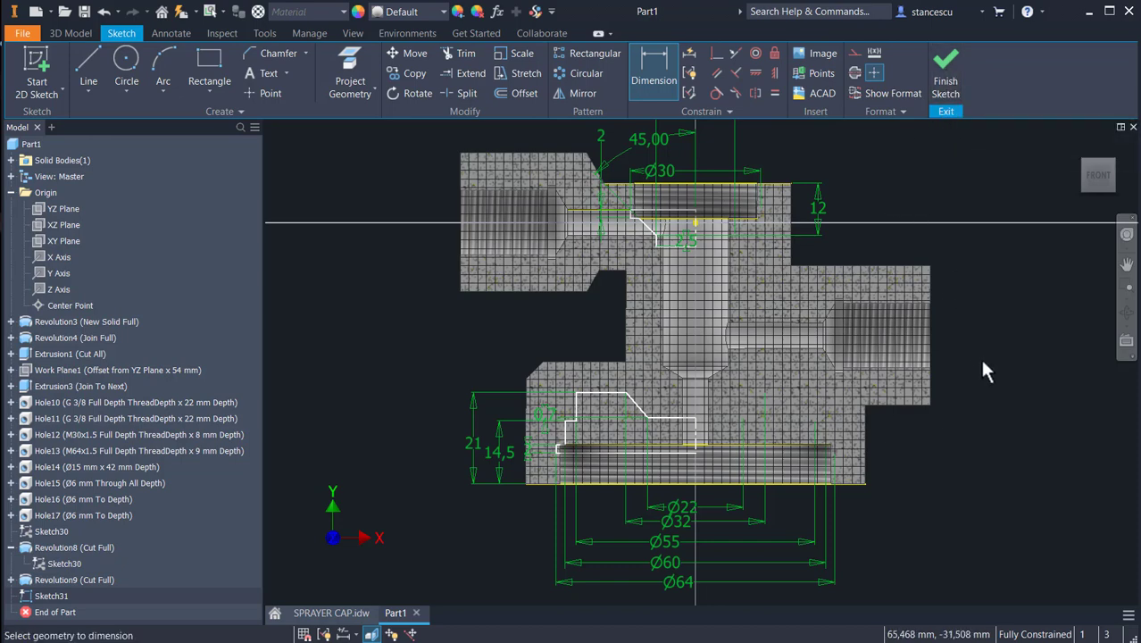
key(r)
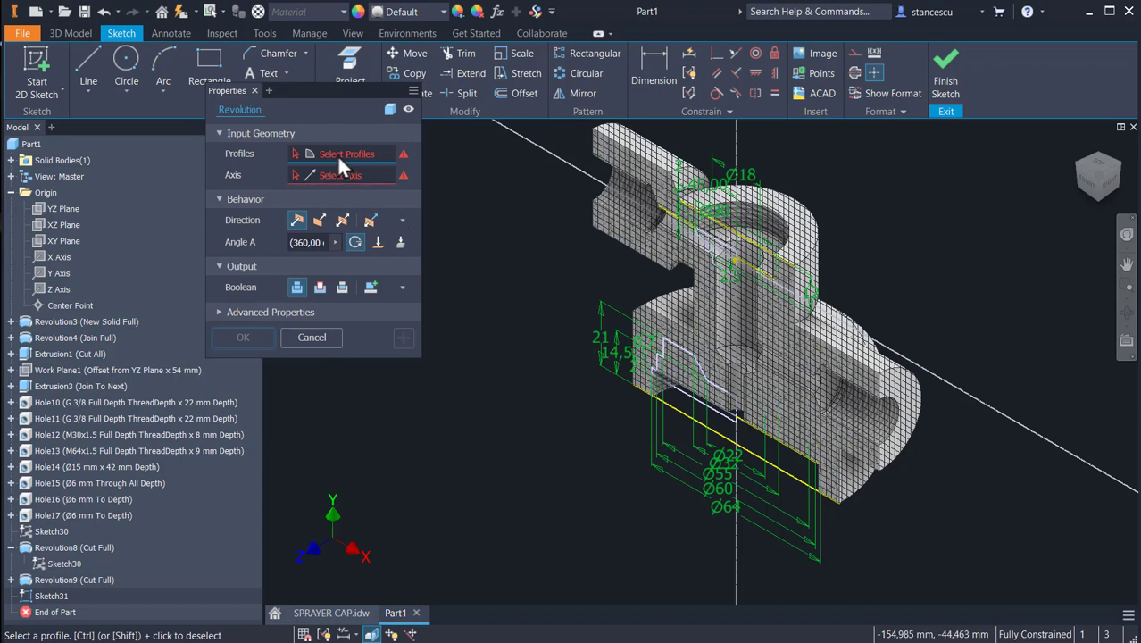
click(727, 269)
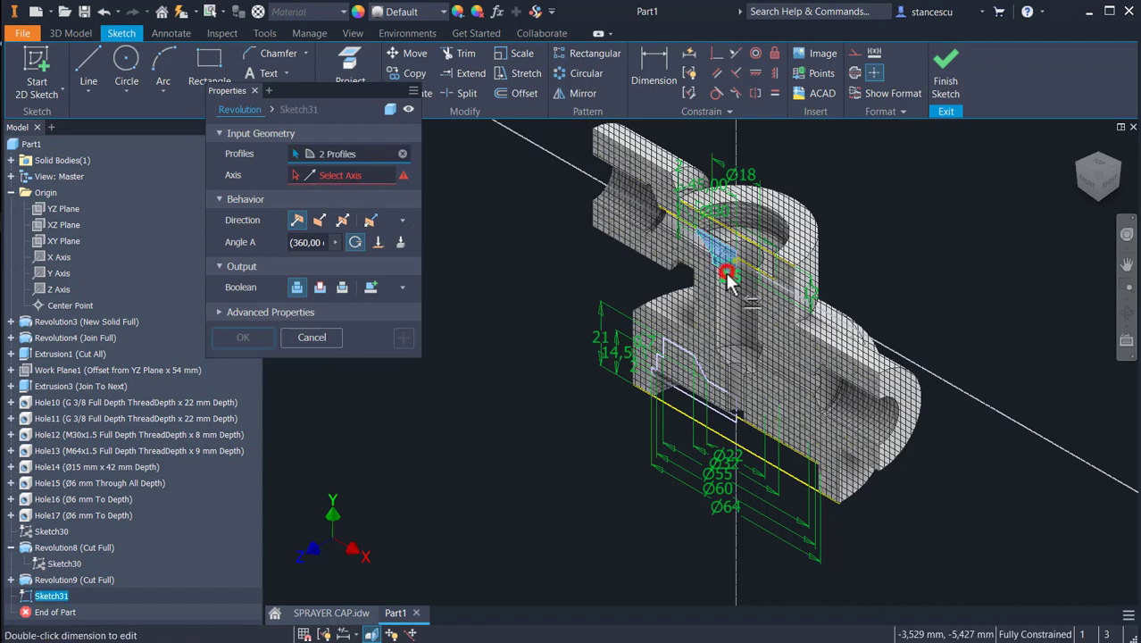
click(678, 389)
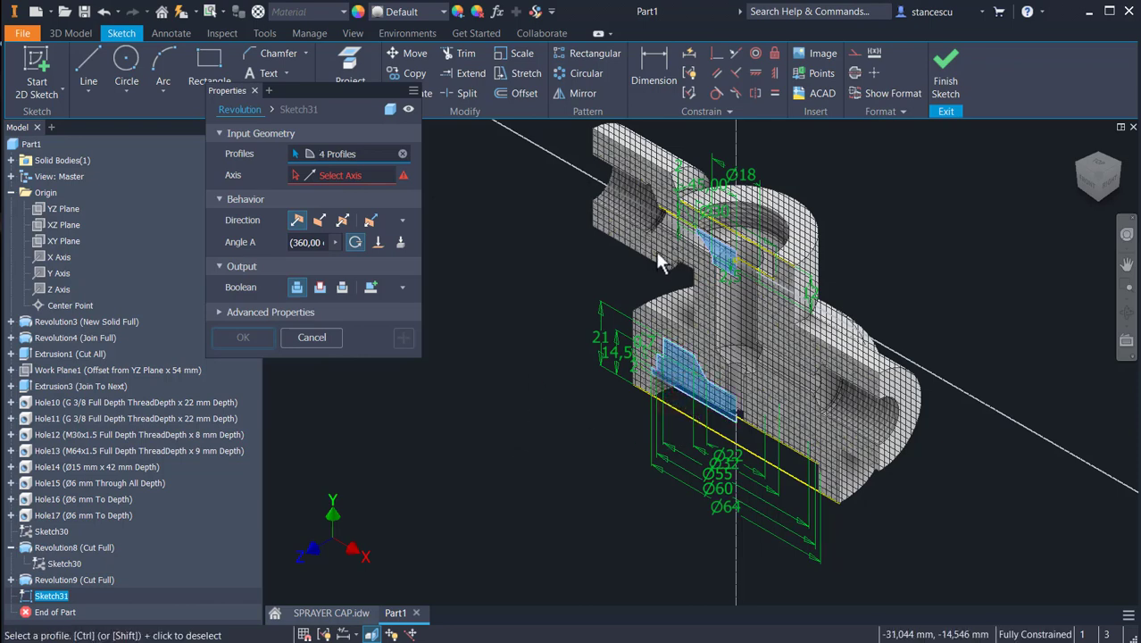
scroll(714, 234, down, 5)
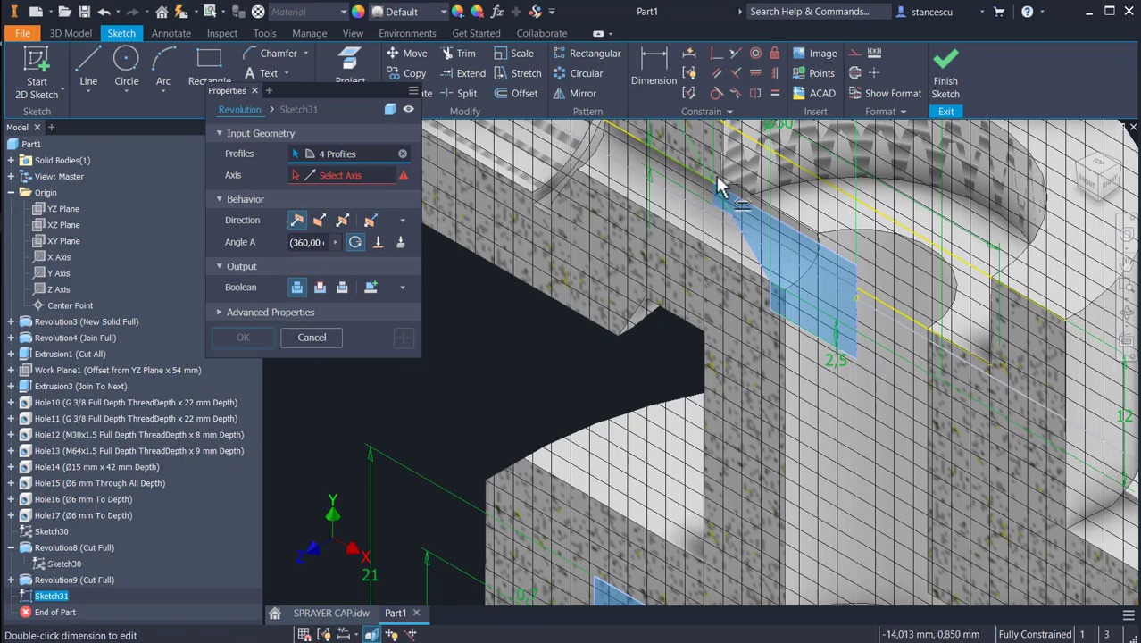
scroll(776, 415, up, 3)
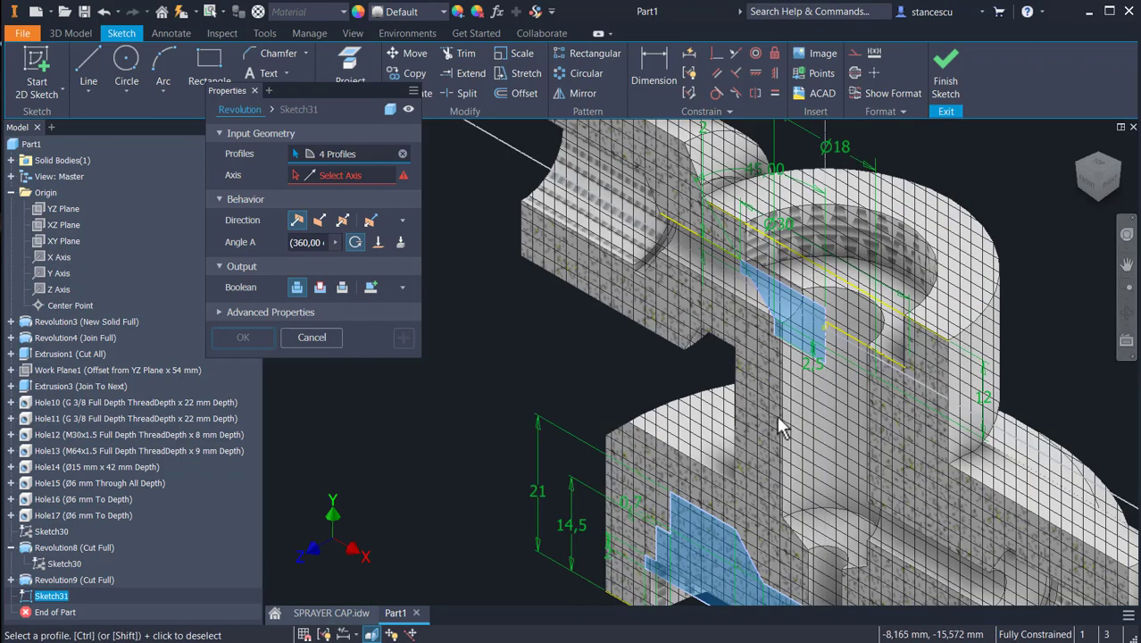
mouse_move(777, 415)
middle_down()
mouse_move(795, 379)
mouse_move(769, 353)
middle_up()
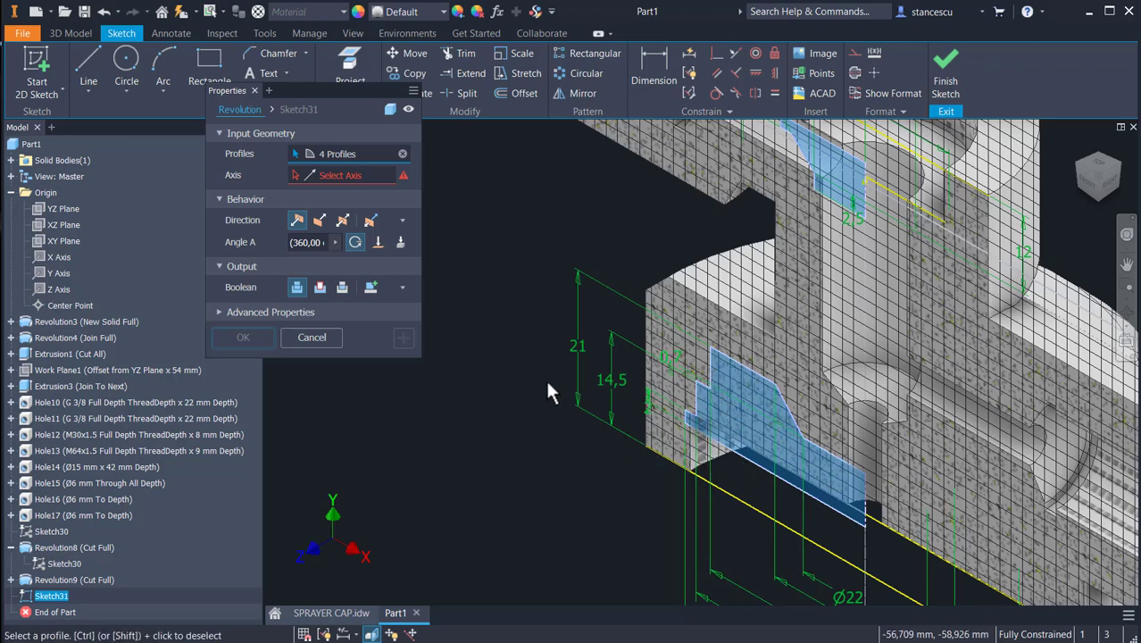
click(304, 175)
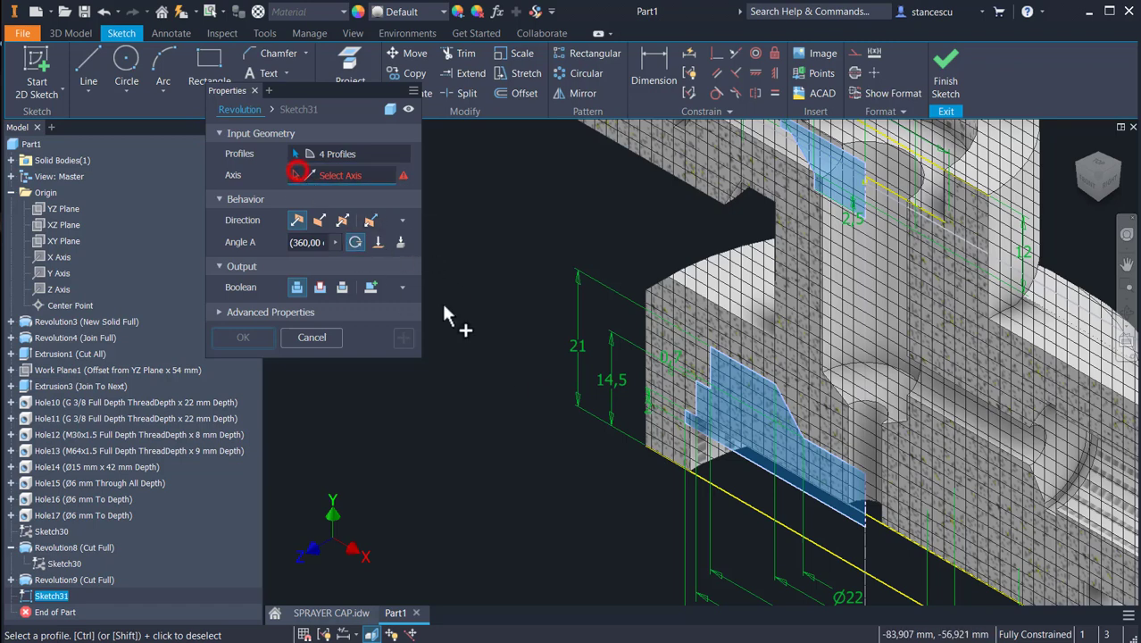
click(864, 496)
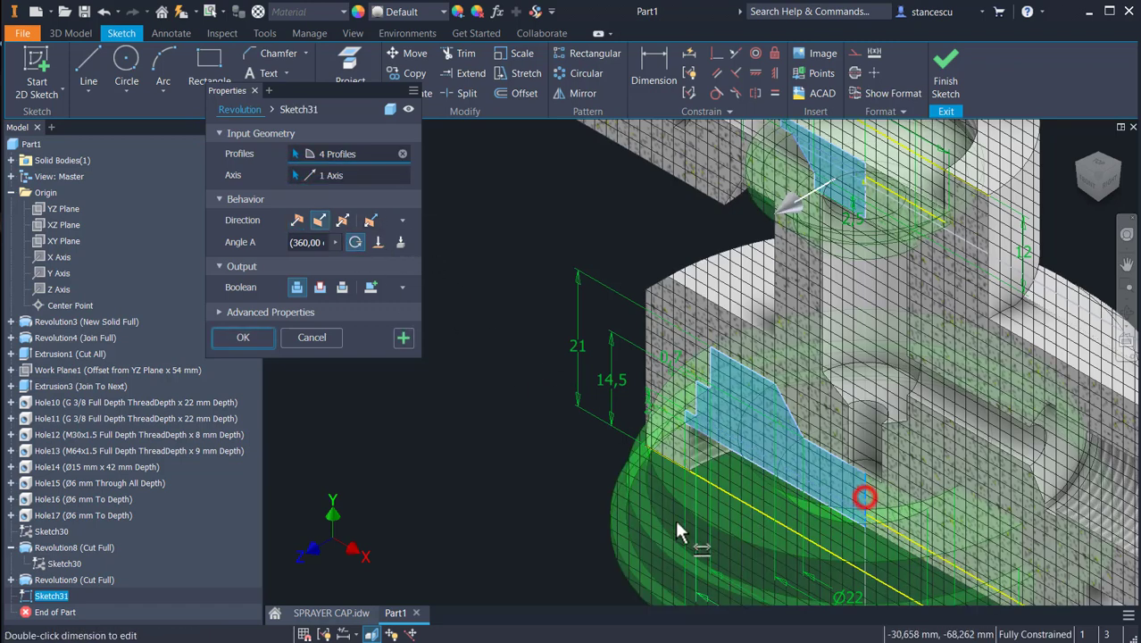
click(317, 288)
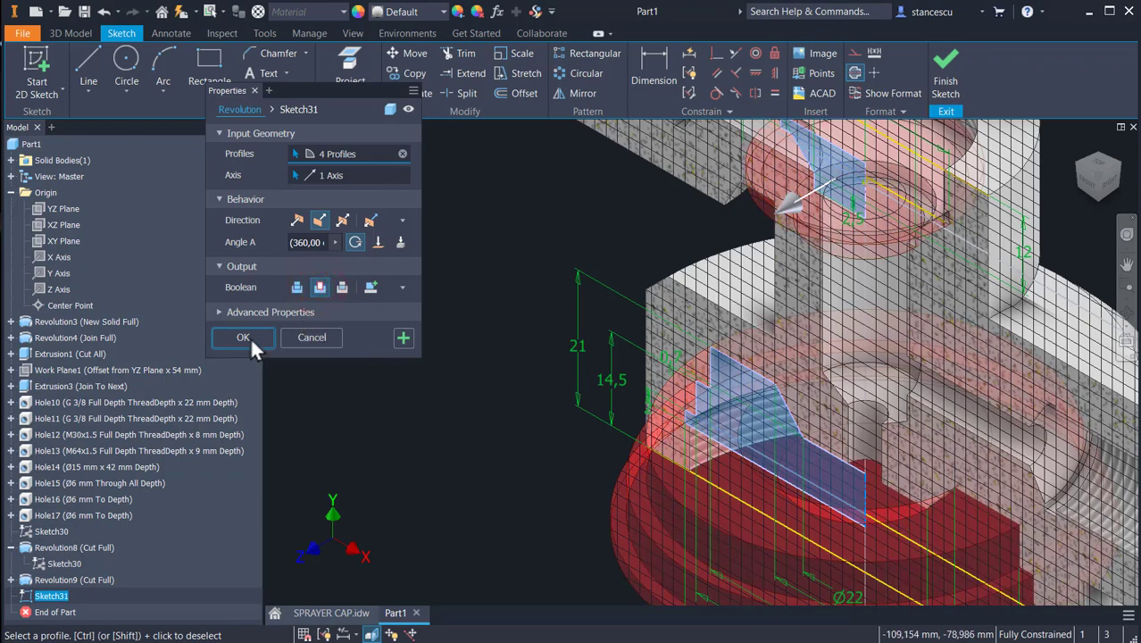
click(252, 333)
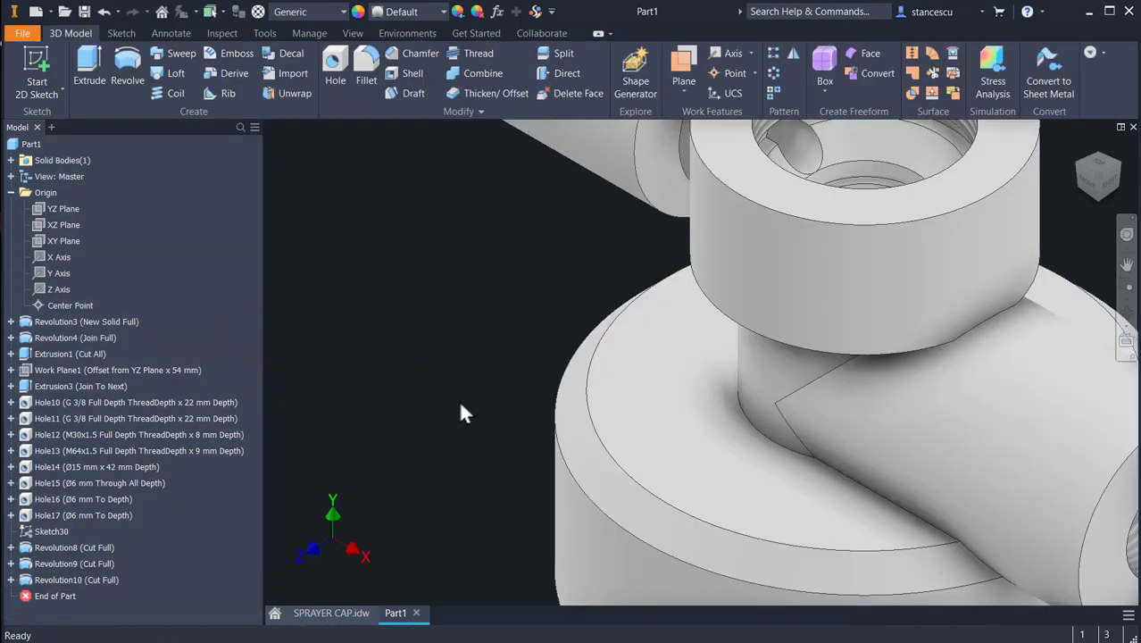
Switch to the SPRAYER CAP.idw drawing and examine the section view's small vertical hole, the plan view and the isometric view
shift+middle_drag(458, 399, 435, 376)
key(F6)
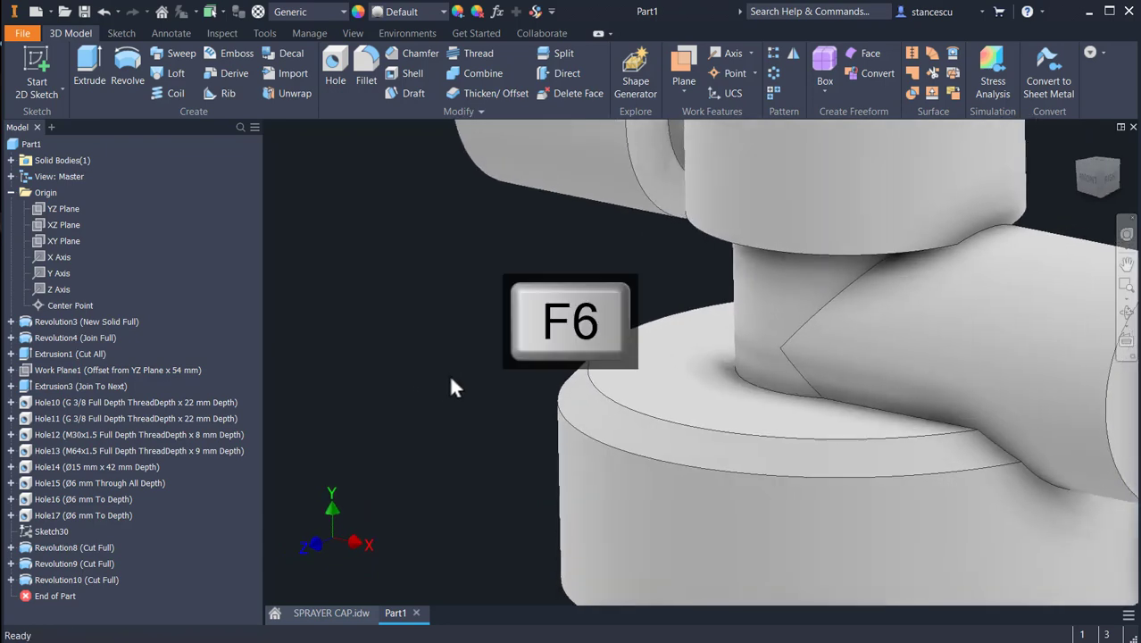
click(308, 612)
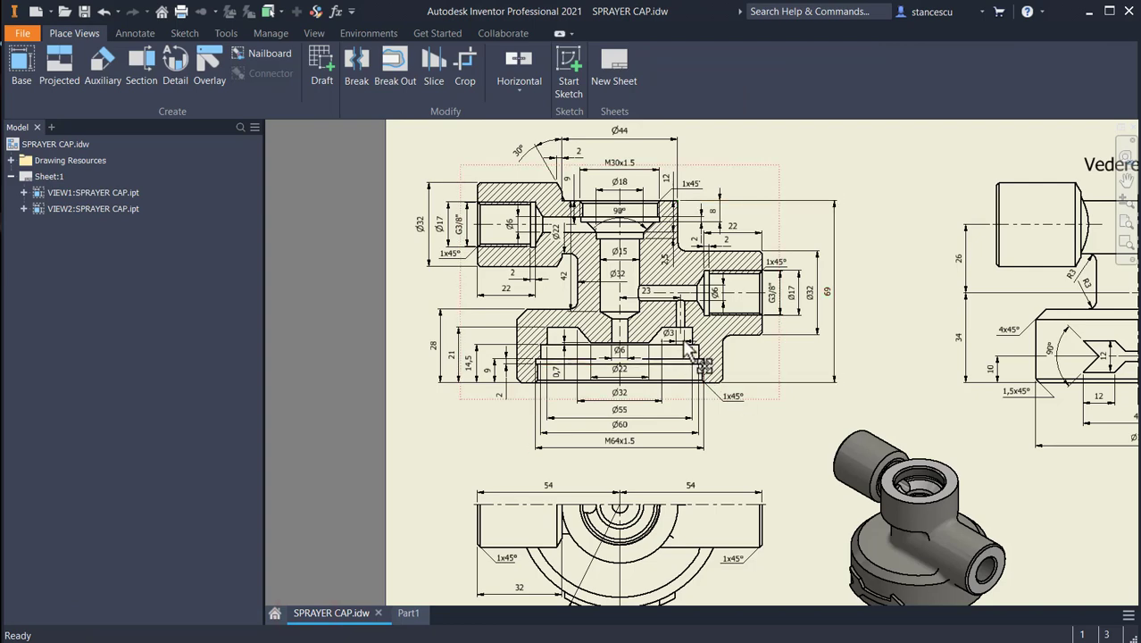
scroll(690, 323, down, 3)
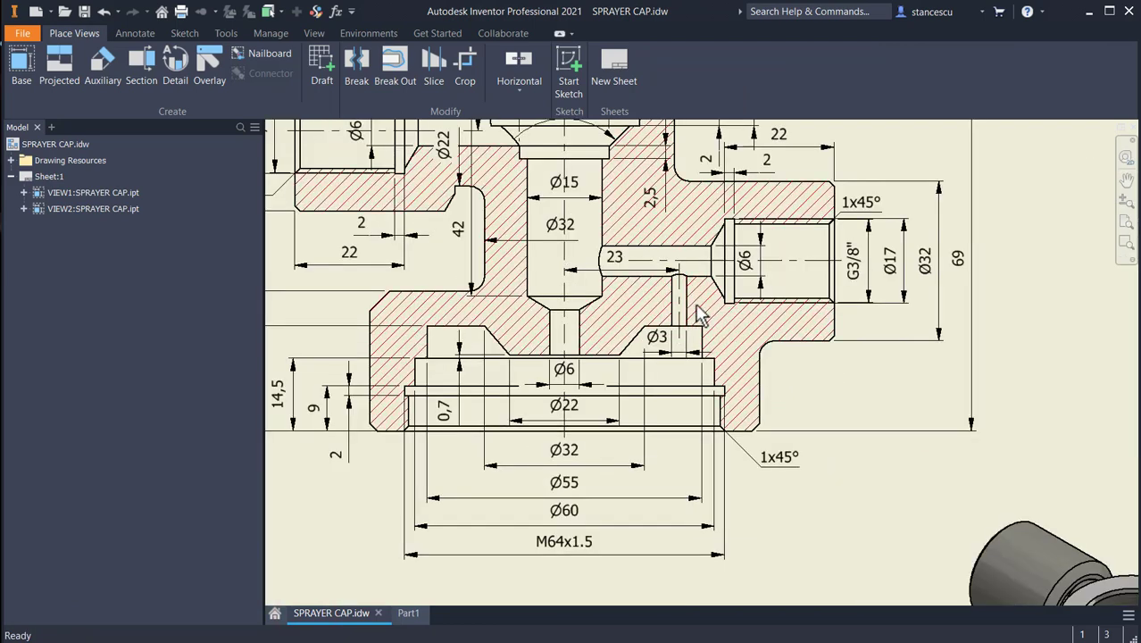
scroll(673, 305, down, 2)
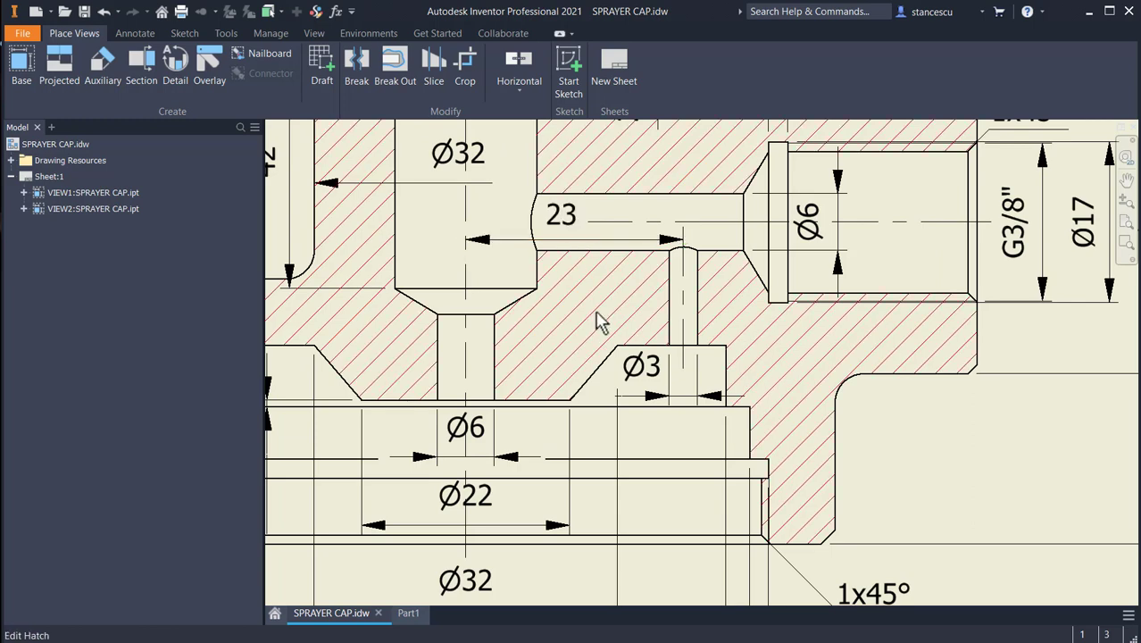
scroll(598, 317, up, 2)
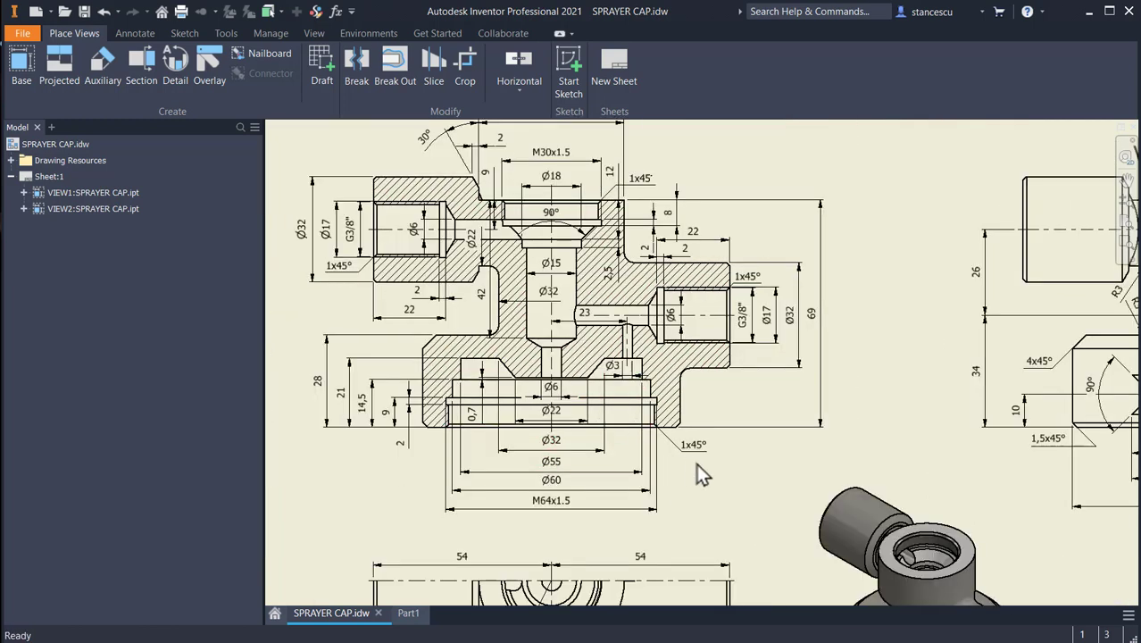
middle_drag(698, 465, 701, 266)
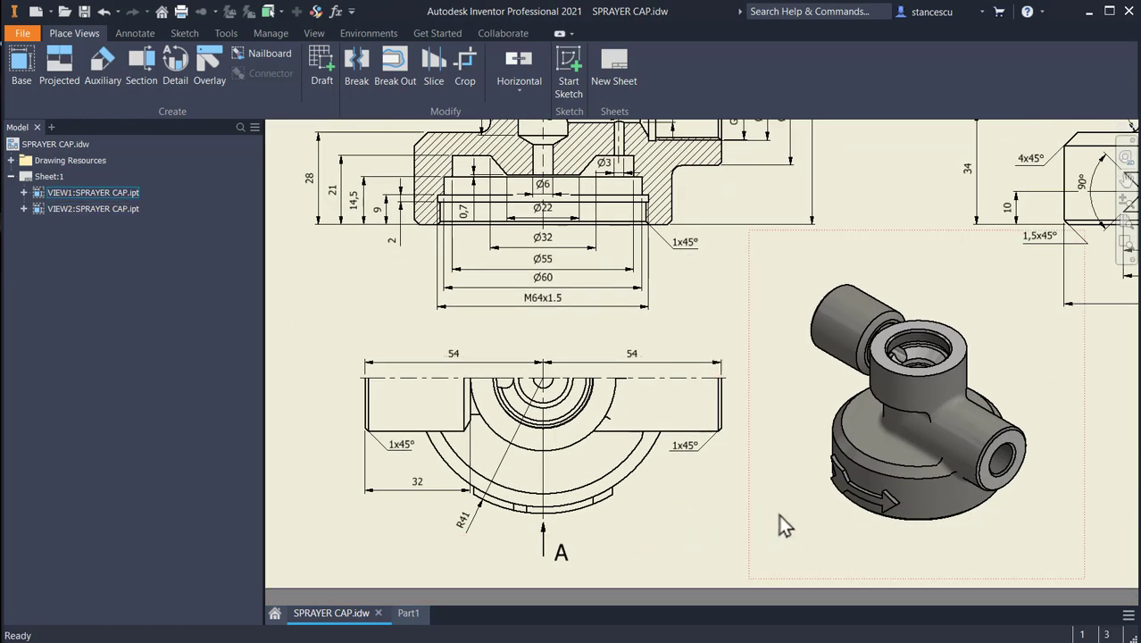
scroll(842, 497, up, 3)
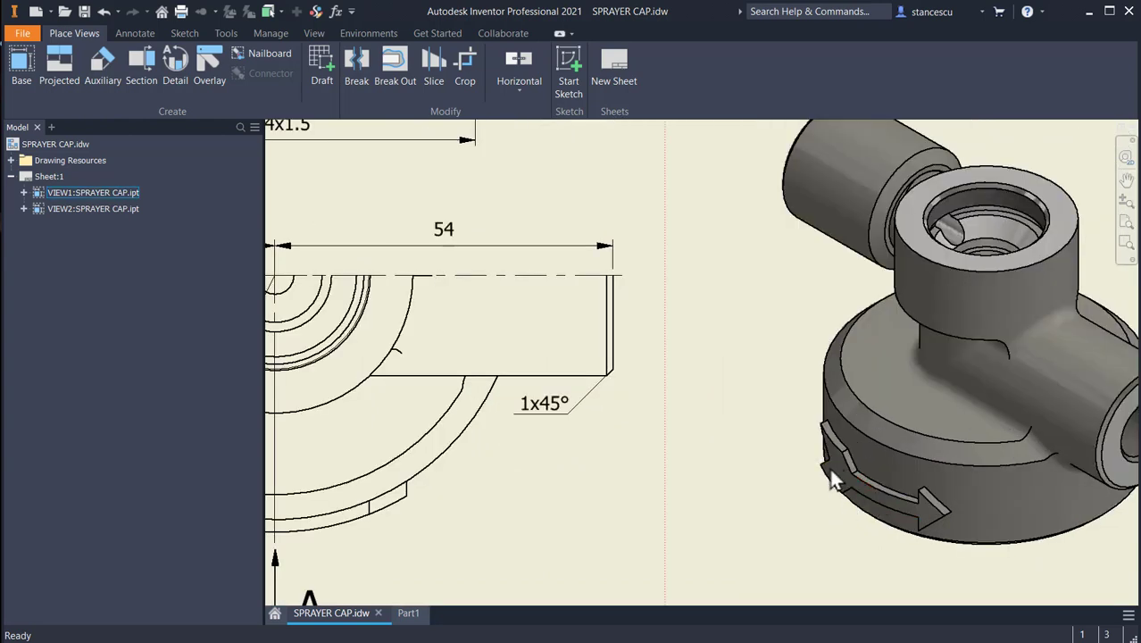
In Part1, start a sketch on the flat ring-shaped recess floor inside the M64 bore and place a point about X 20.2, Y -4.35 mm from its center
click(408, 613)
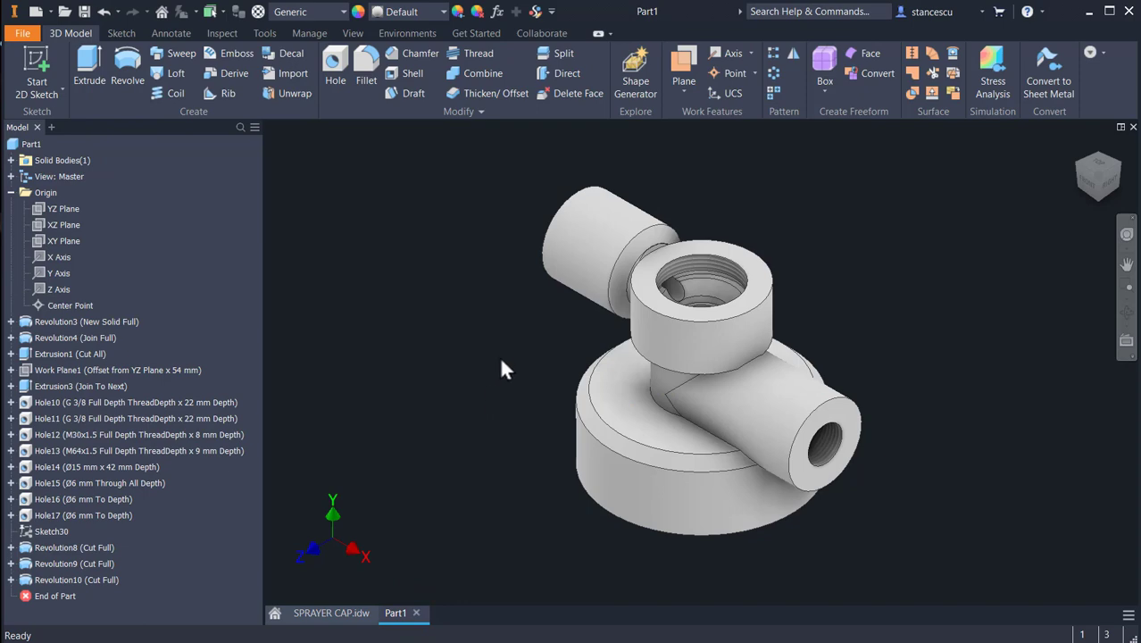
shift+middle_drag(501, 491, 550, 403)
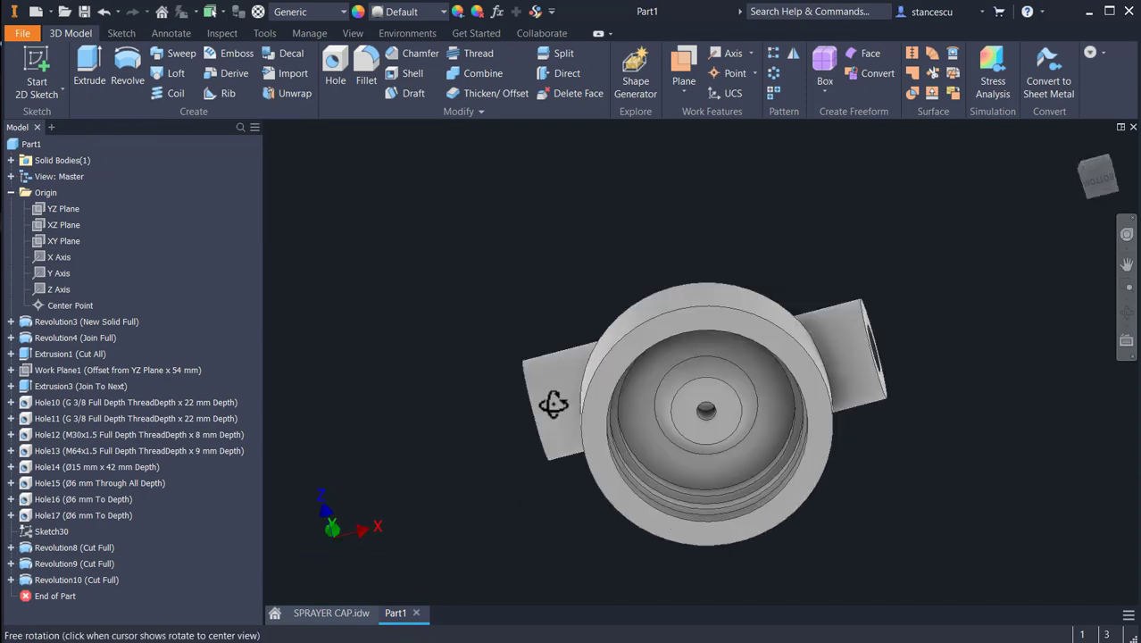
click(773, 407)
click(866, 393)
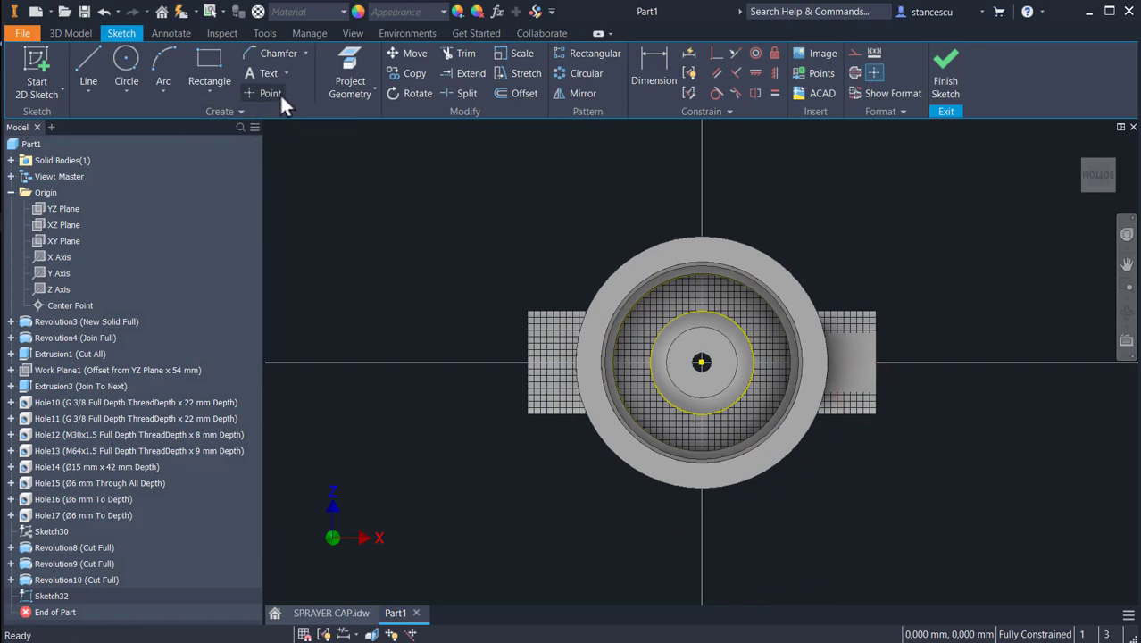
click(271, 89)
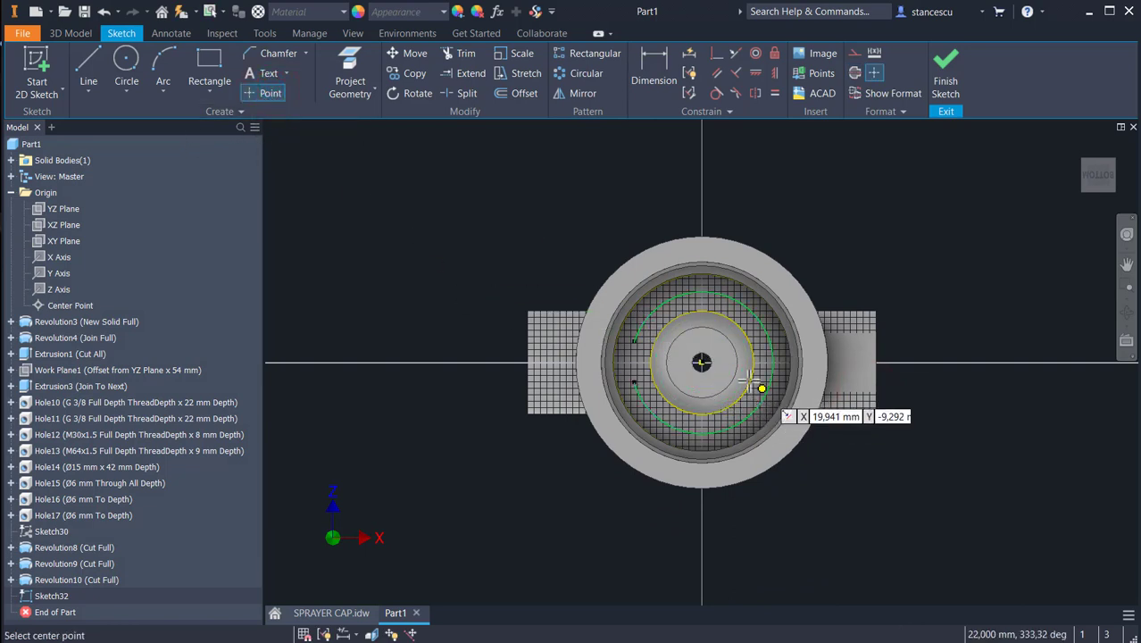
scroll(759, 375, up, 3)
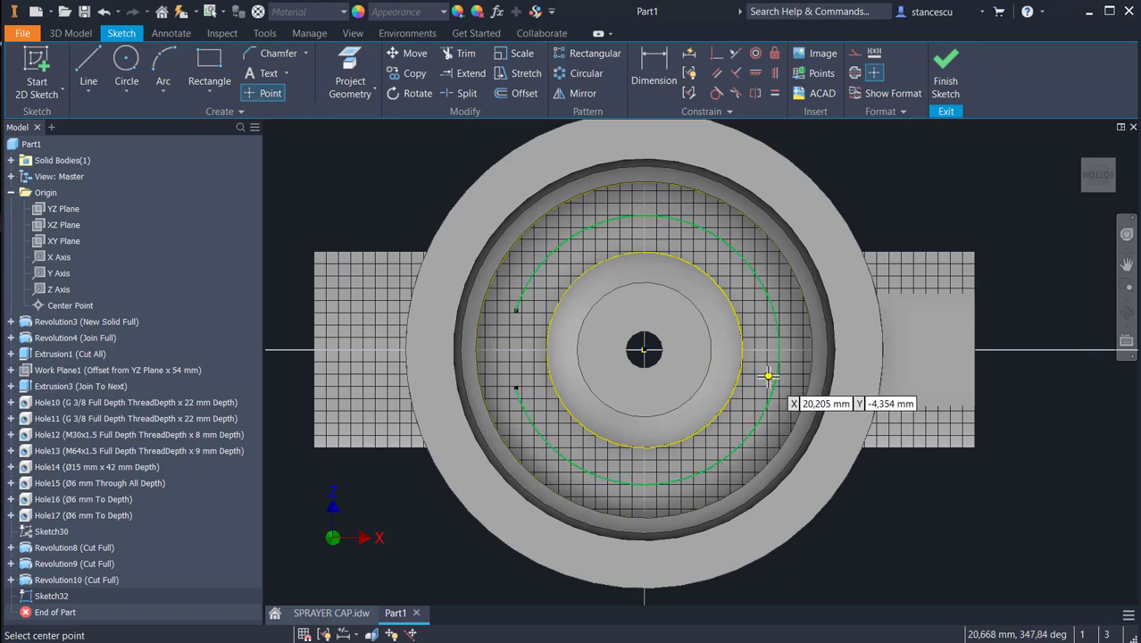
click(510, 416)
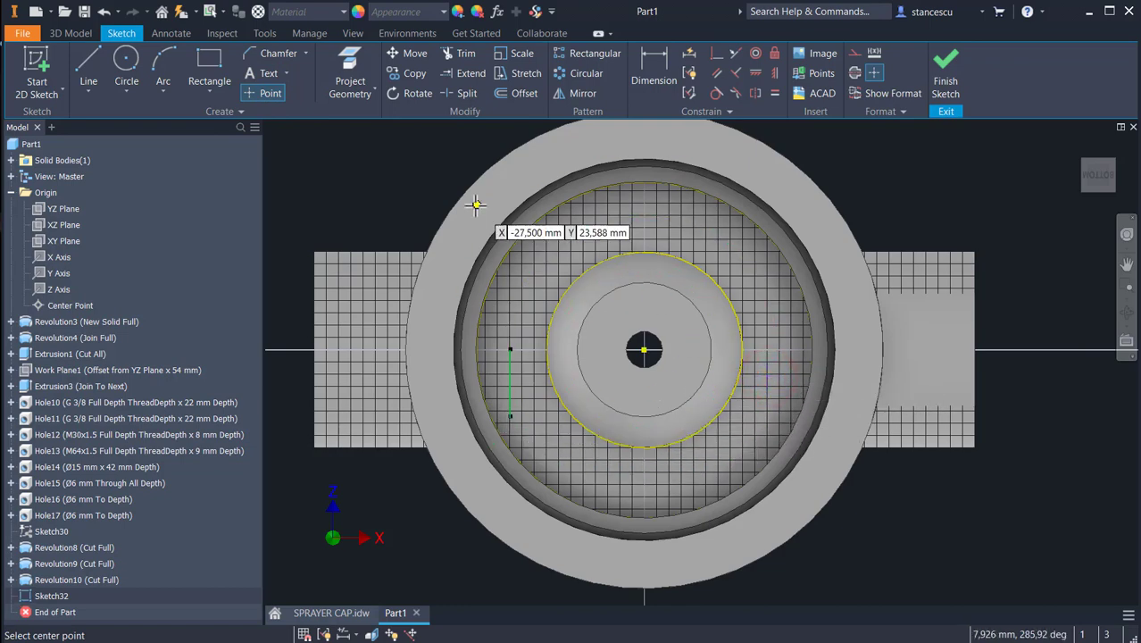
Constrain the sketched point to lie horizontally level with the projected center point of the part
click(755, 74)
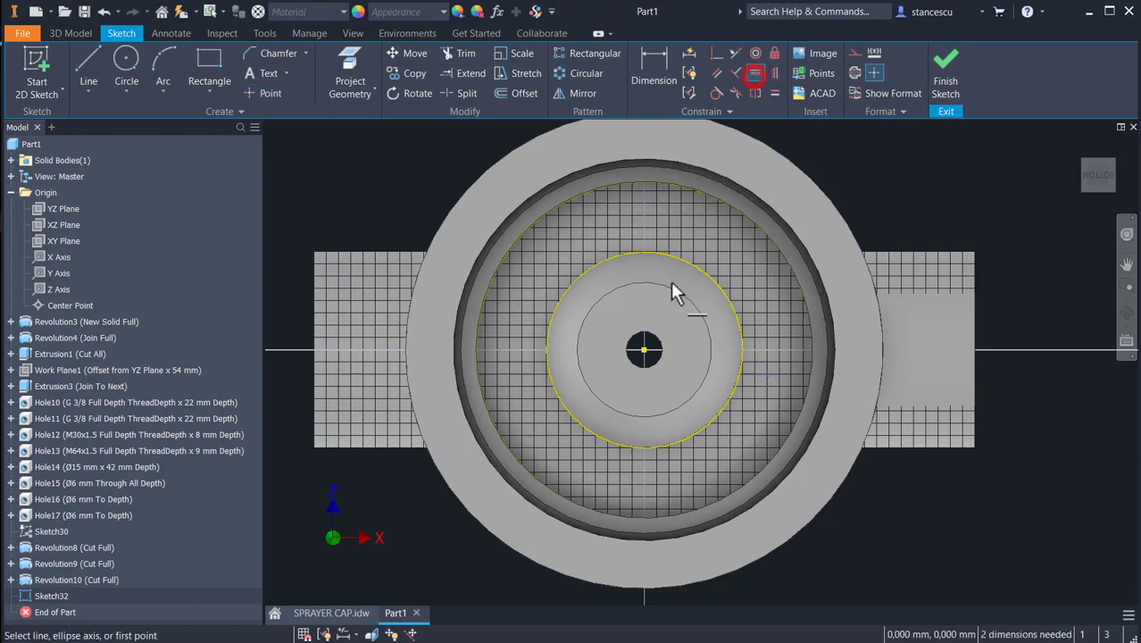
click(645, 352)
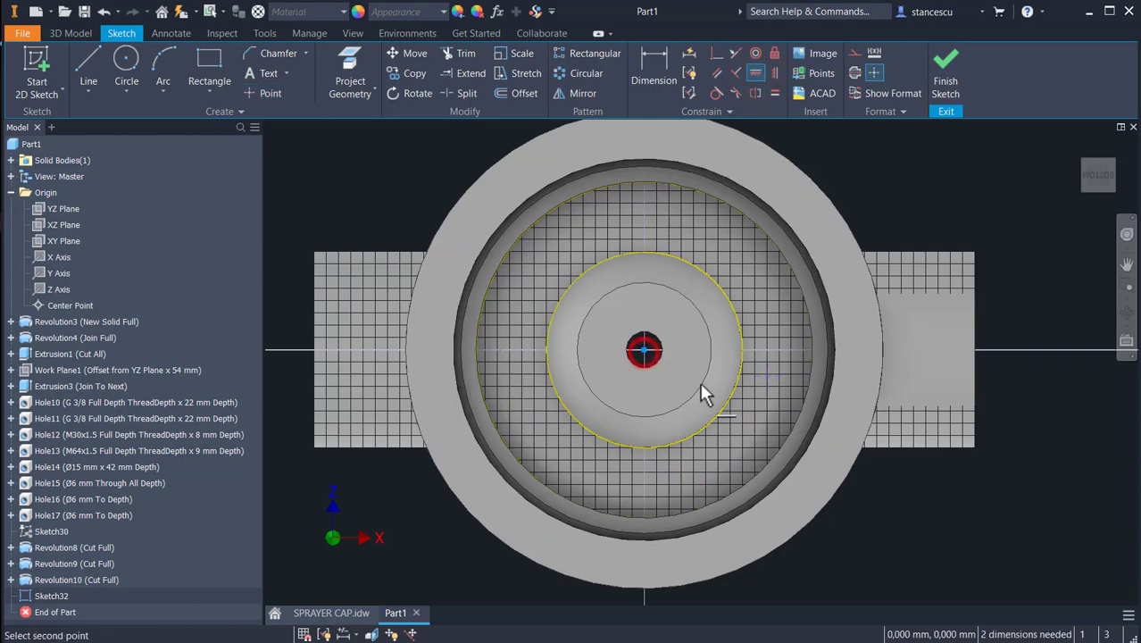
click(766, 378)
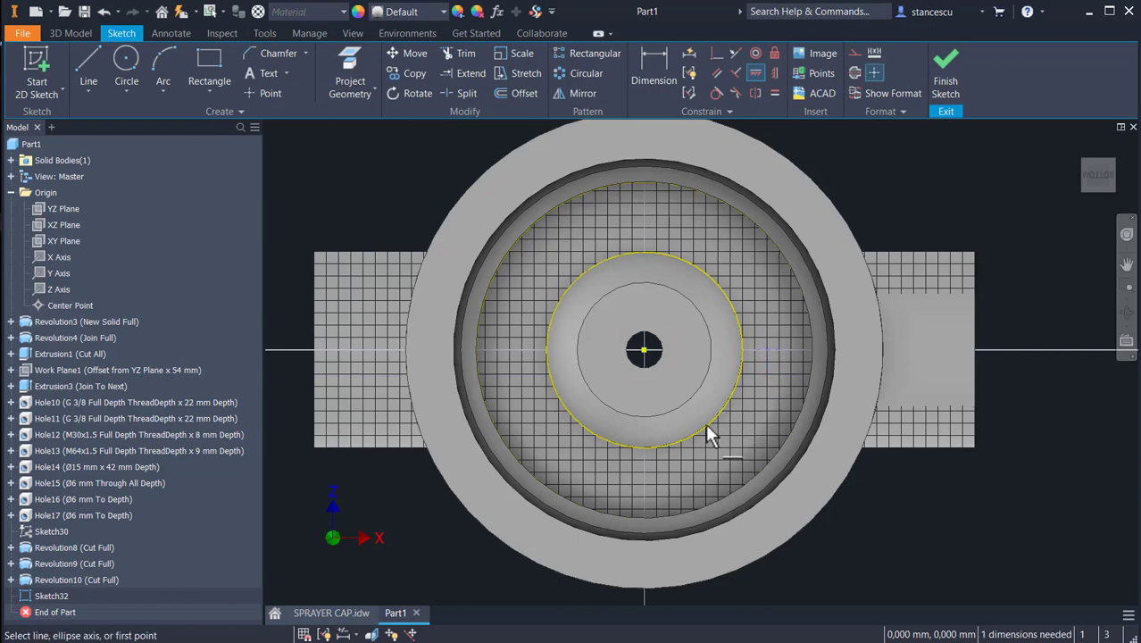
Dimension the horizontal distance between the center and the sketched point as 23 mm and finish the sketch
click(649, 77)
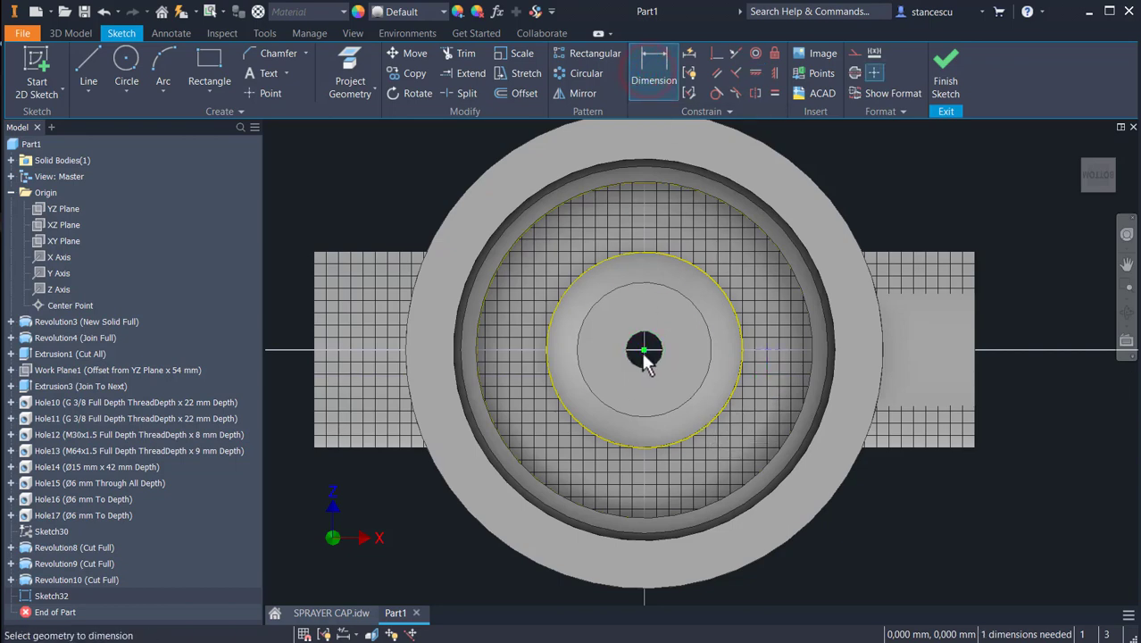
click(696, 312)
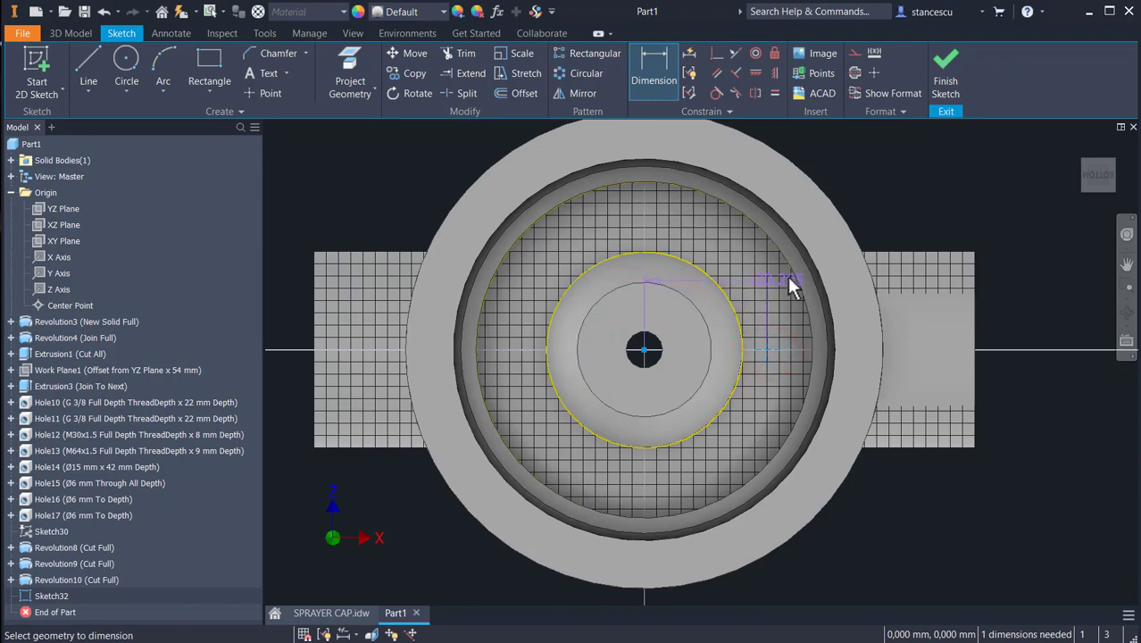
click(906, 205)
text(2)
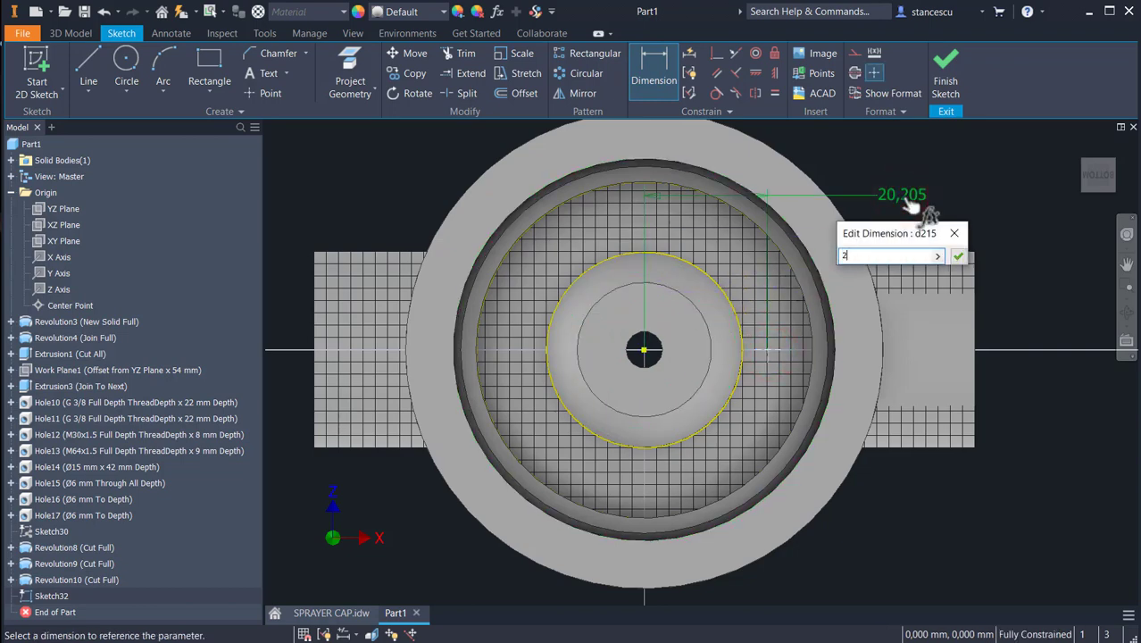
text(3)
key(Return)
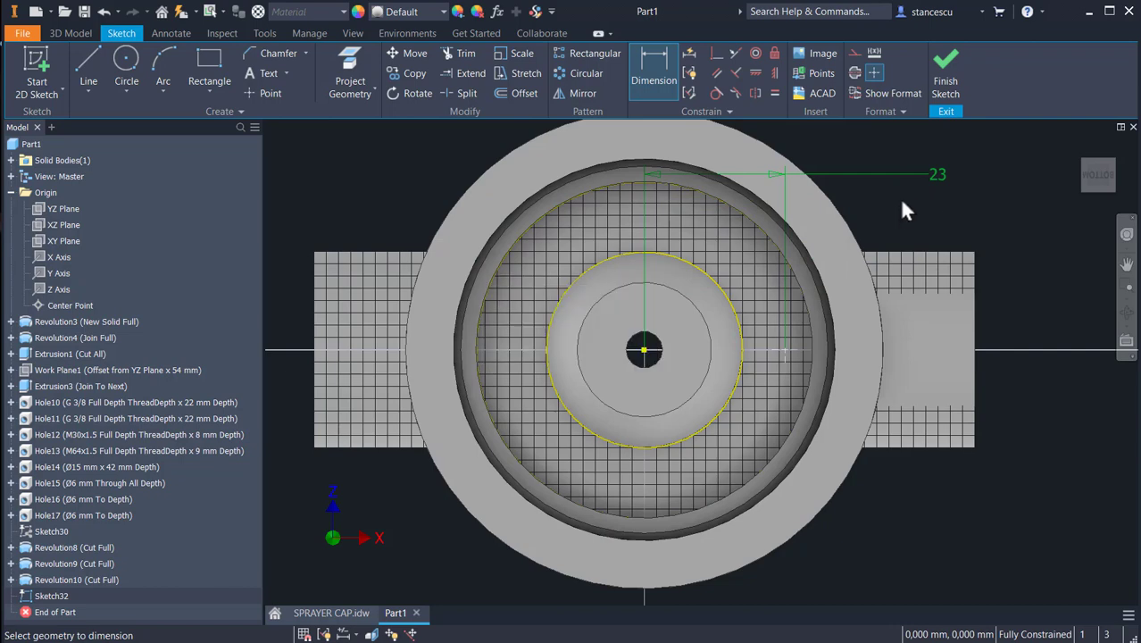
click(947, 83)
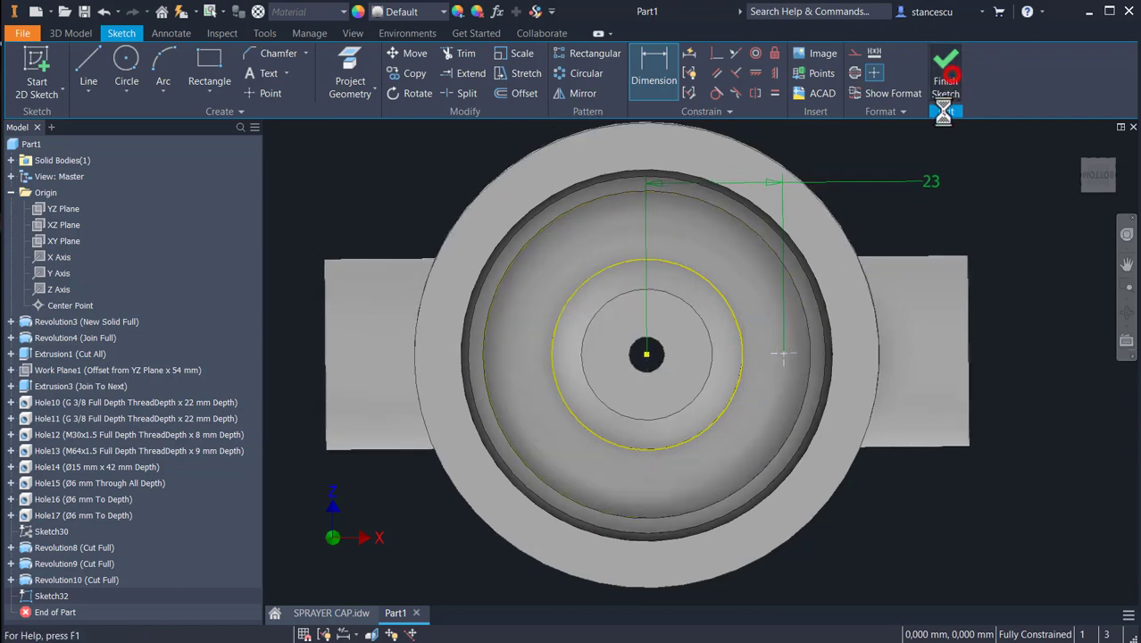
Create a 3 mm diameter simple hole at the sketched point, ending at the bore surface inside the side outlet
click(335, 64)
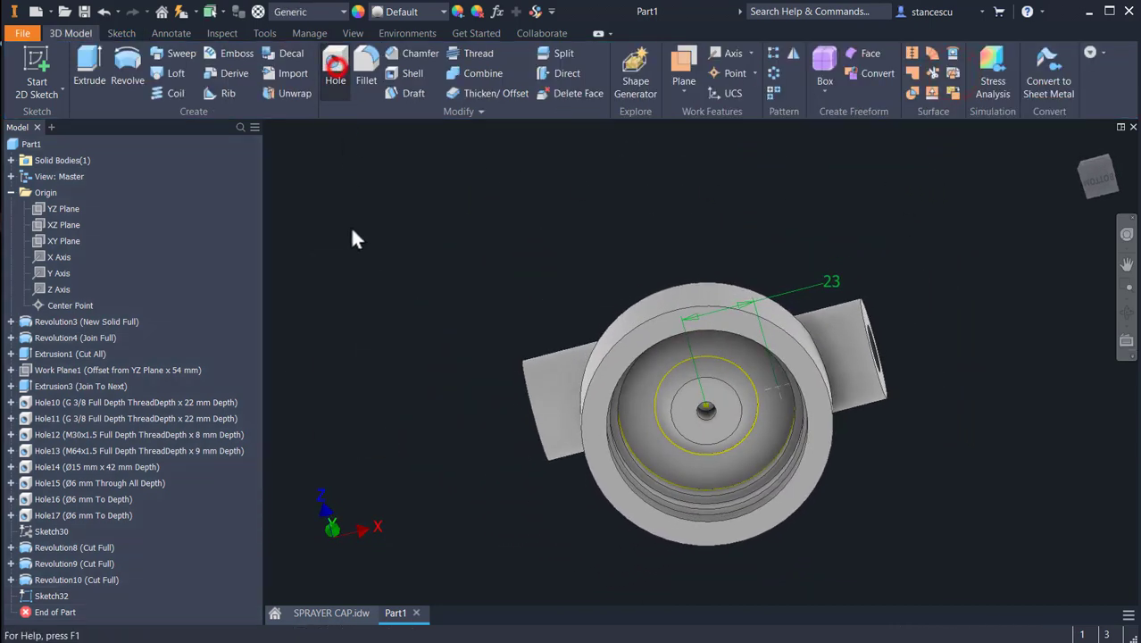
shift+middle_drag(781, 402, 770, 440)
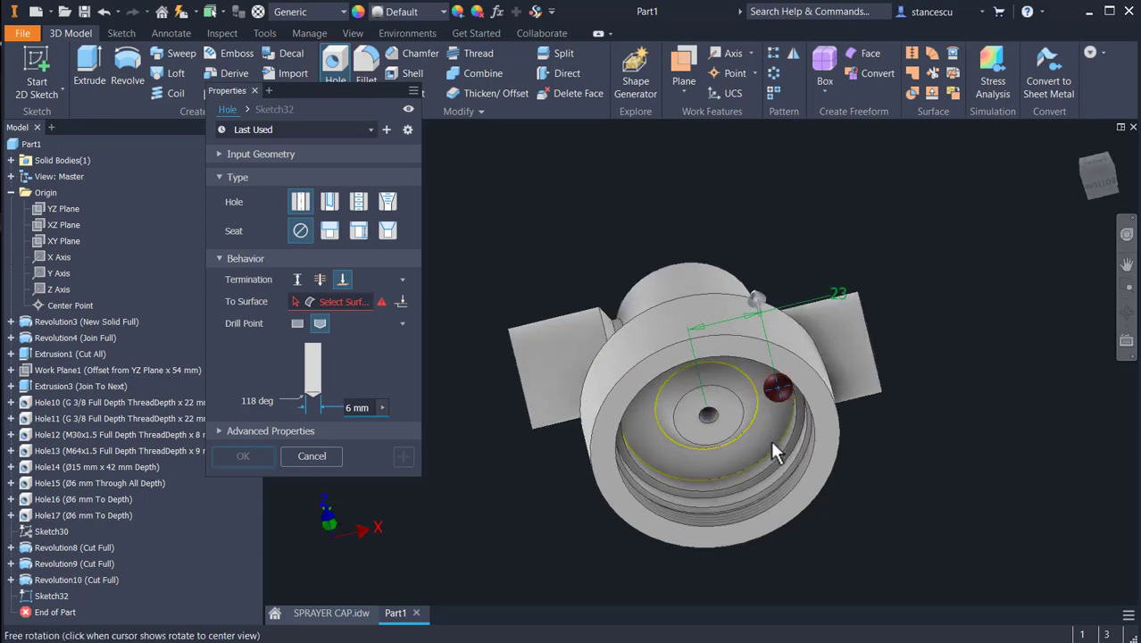
scroll(775, 398, up, 3)
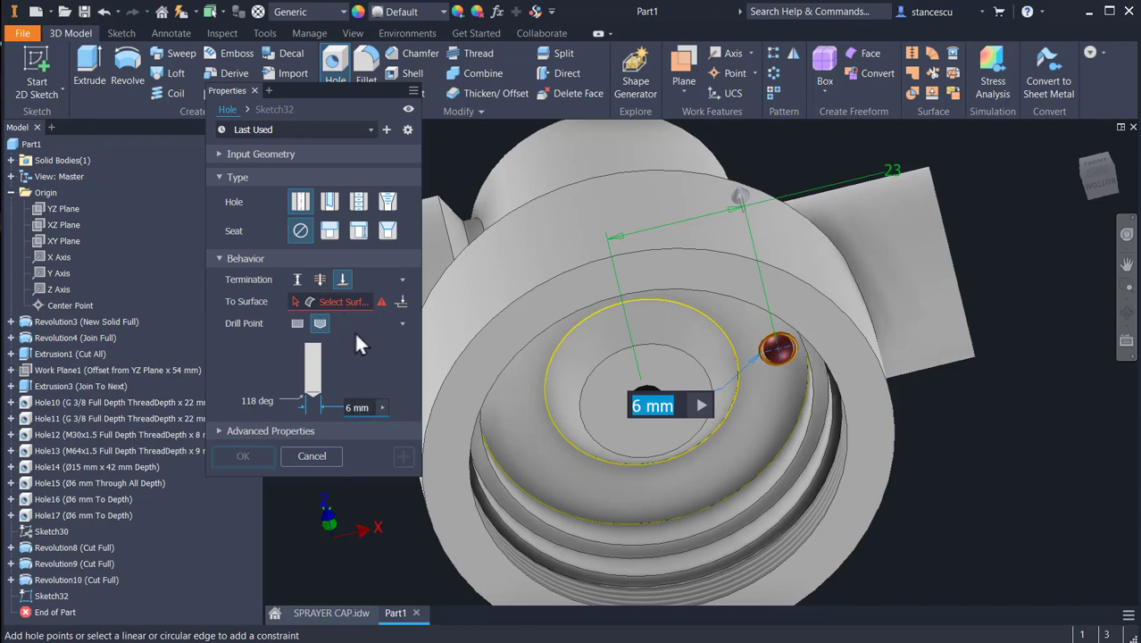
text(3)
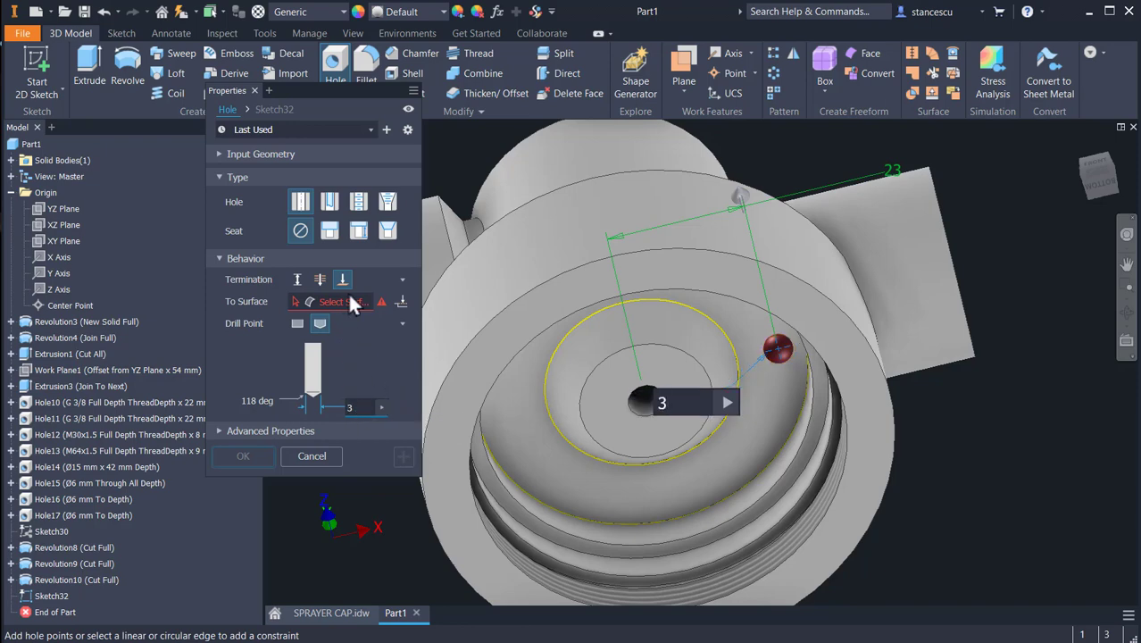
click(345, 281)
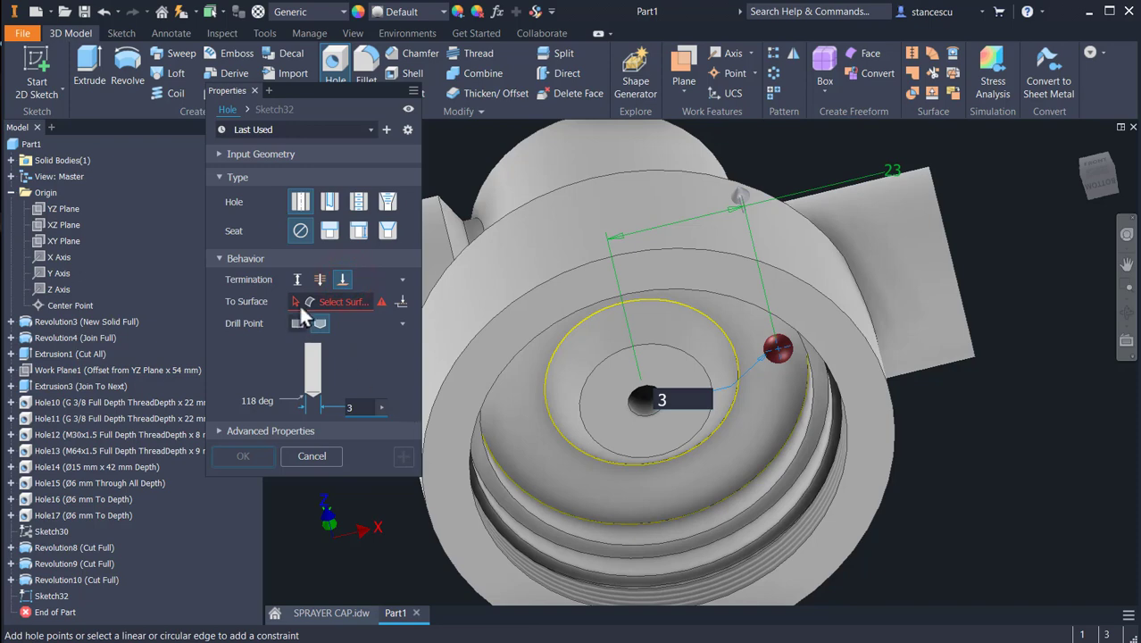
shift+middle_drag(958, 449, 657, 331)
click(675, 284)
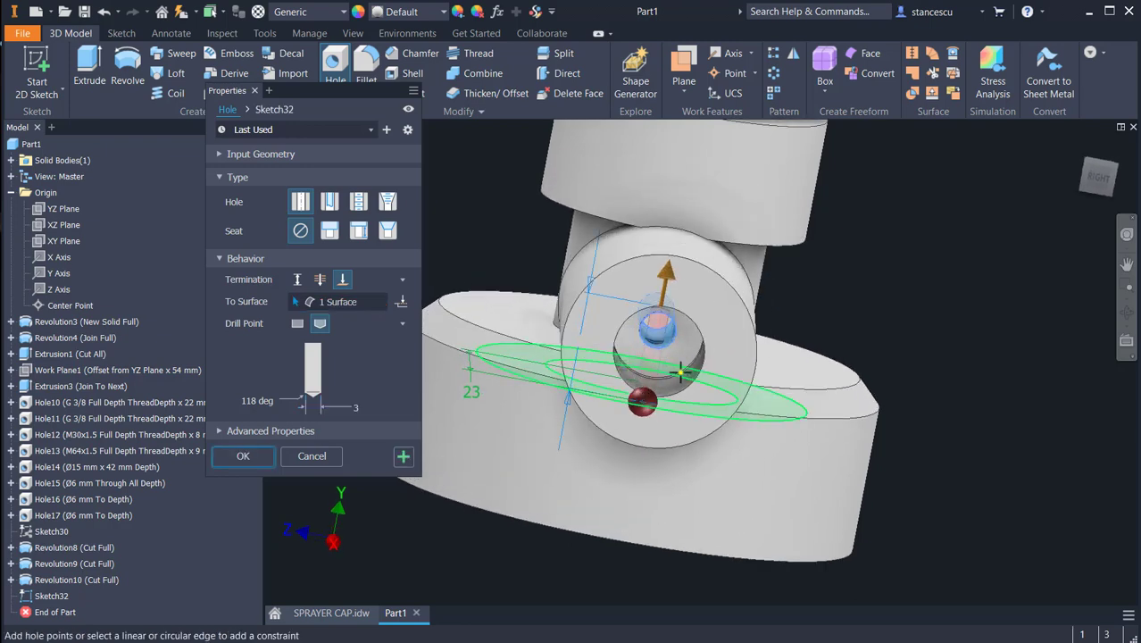
key(F5)
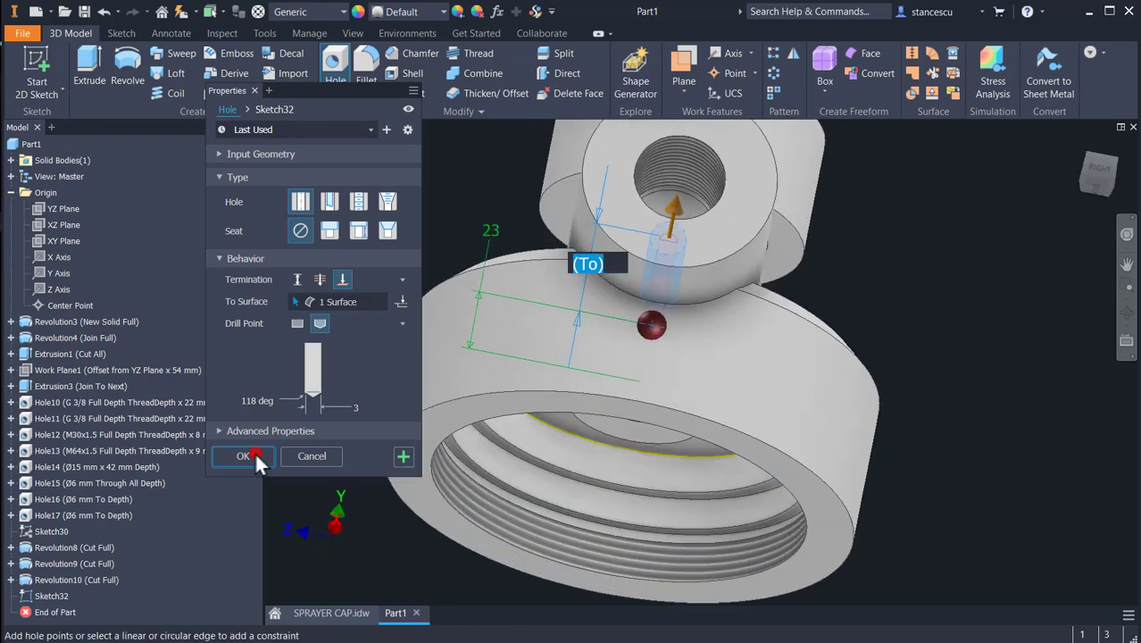
click(243, 456)
shift+middle_drag(652, 369, 617, 433)
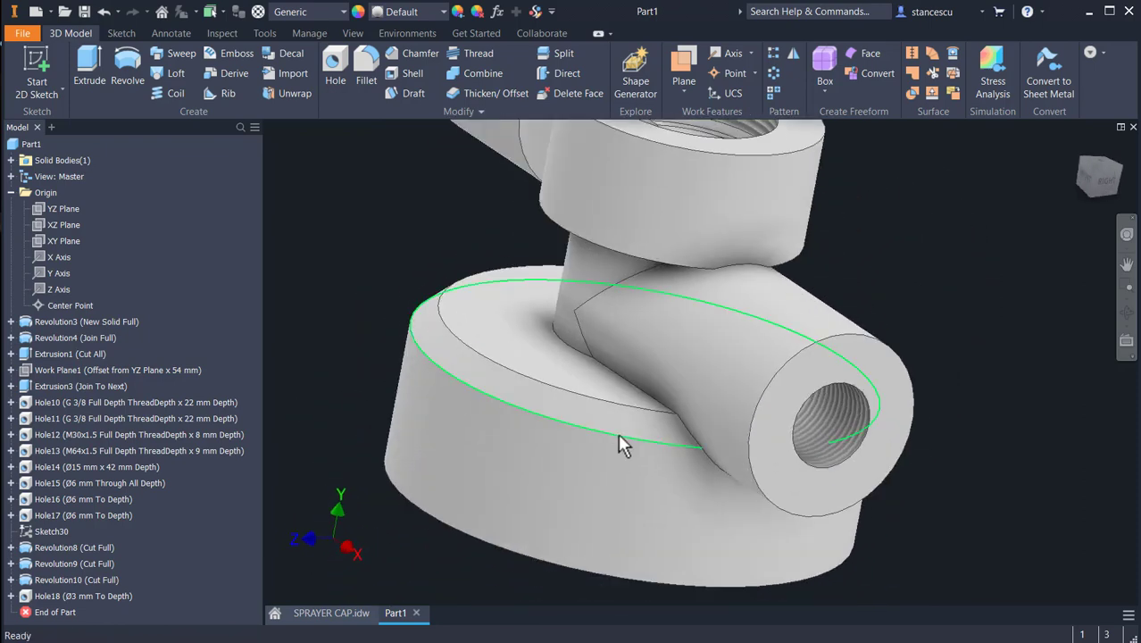
key(F6)
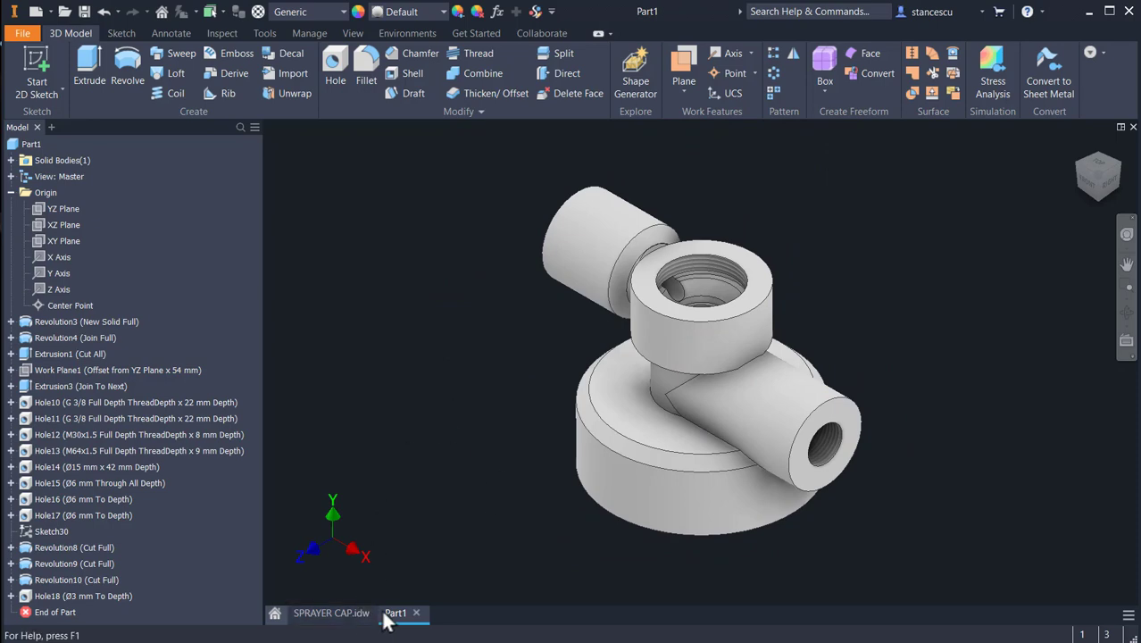
Switch to the SPRAYER CAP.idw drawing and examine the raised double arrow, side outlets and edge chamfers in the isometric view
click(354, 614)
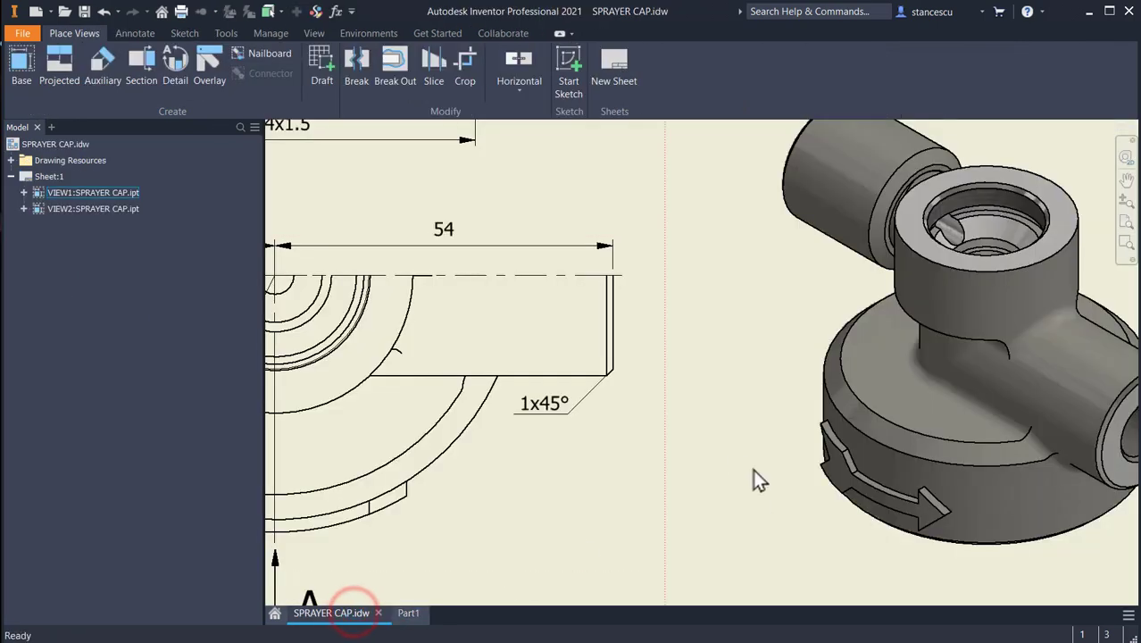
scroll(754, 410, down, 3)
mouse_move(741, 425)
middle_down()
mouse_move(667, 441)
mouse_move(616, 471)
mouse_move(761, 374)
middle_up()
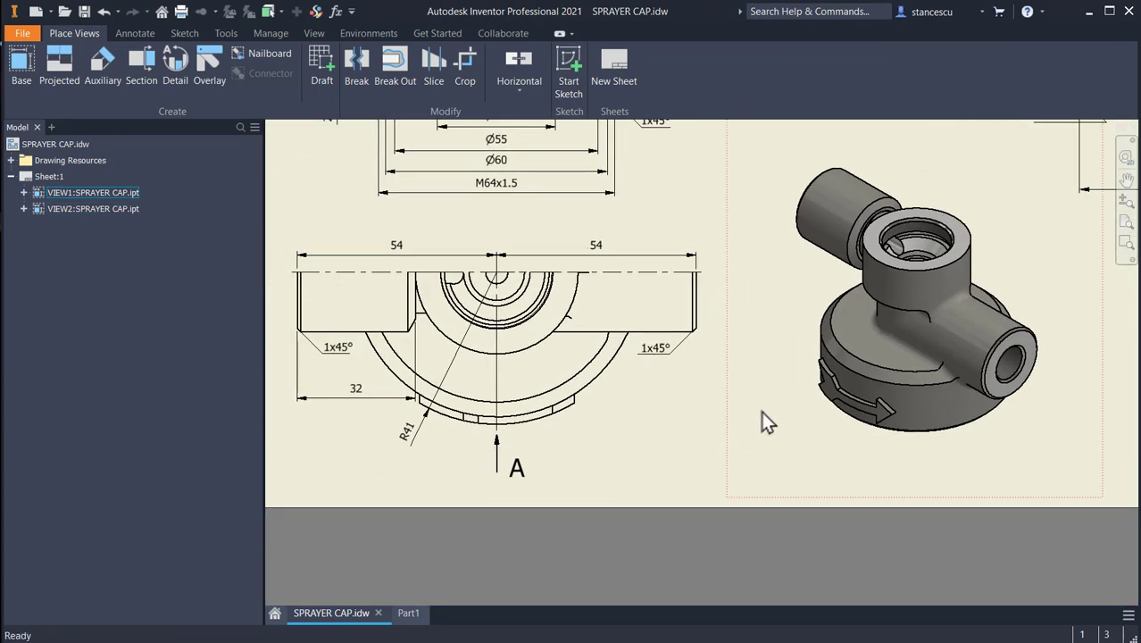
scroll(814, 390, up, 5)
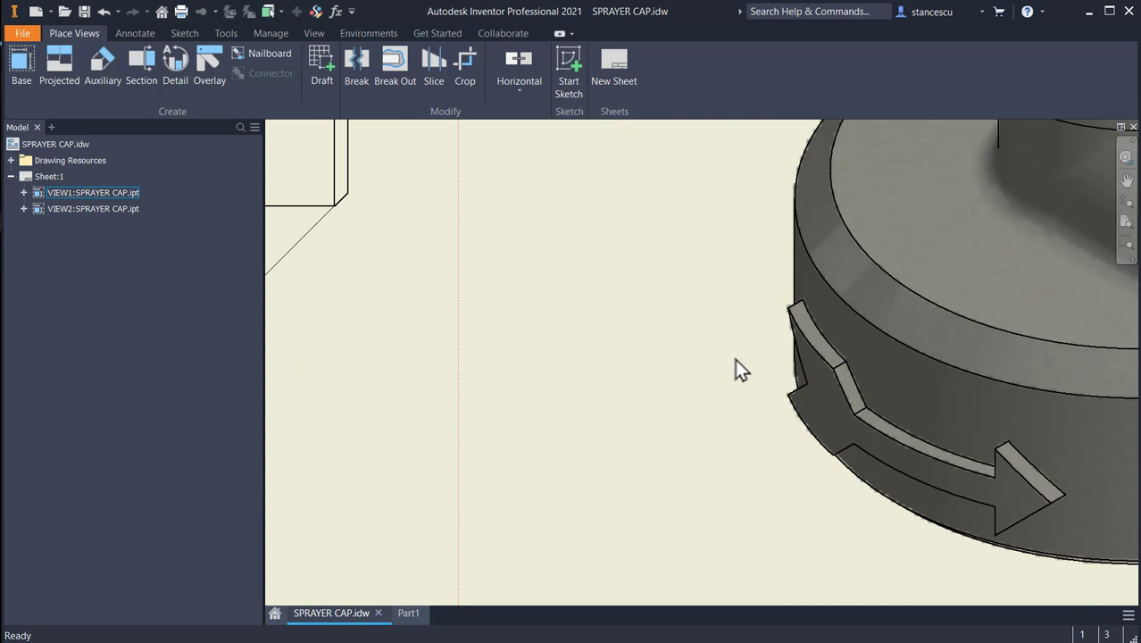
middle_drag(734, 359, 670, 382)
scroll(694, 344, up, 2)
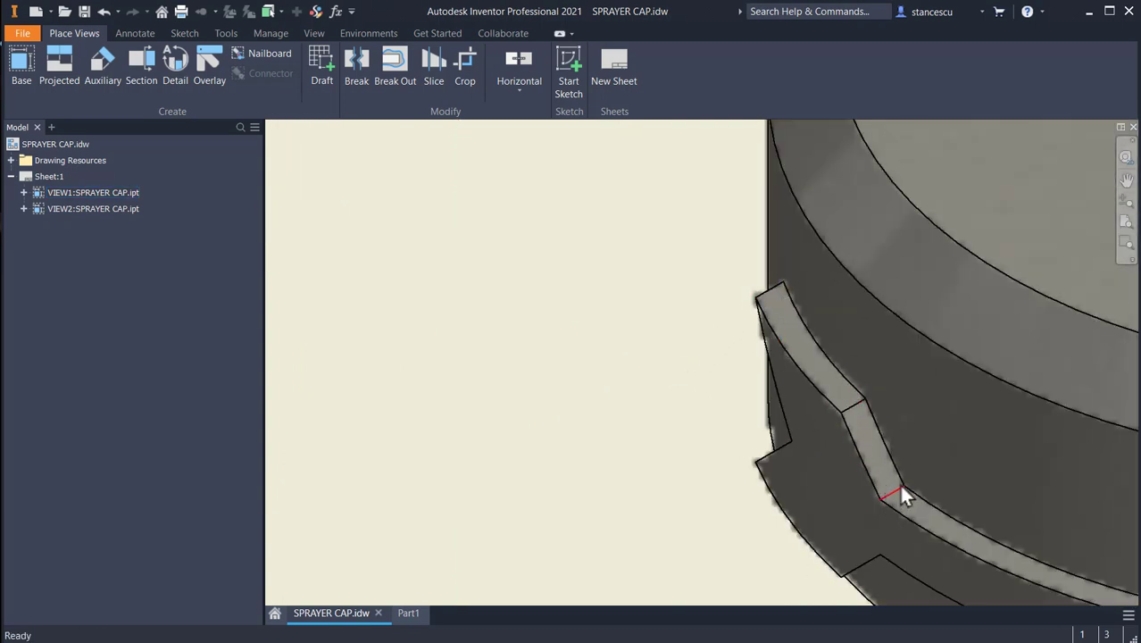
middle_drag(878, 466, 600, 345)
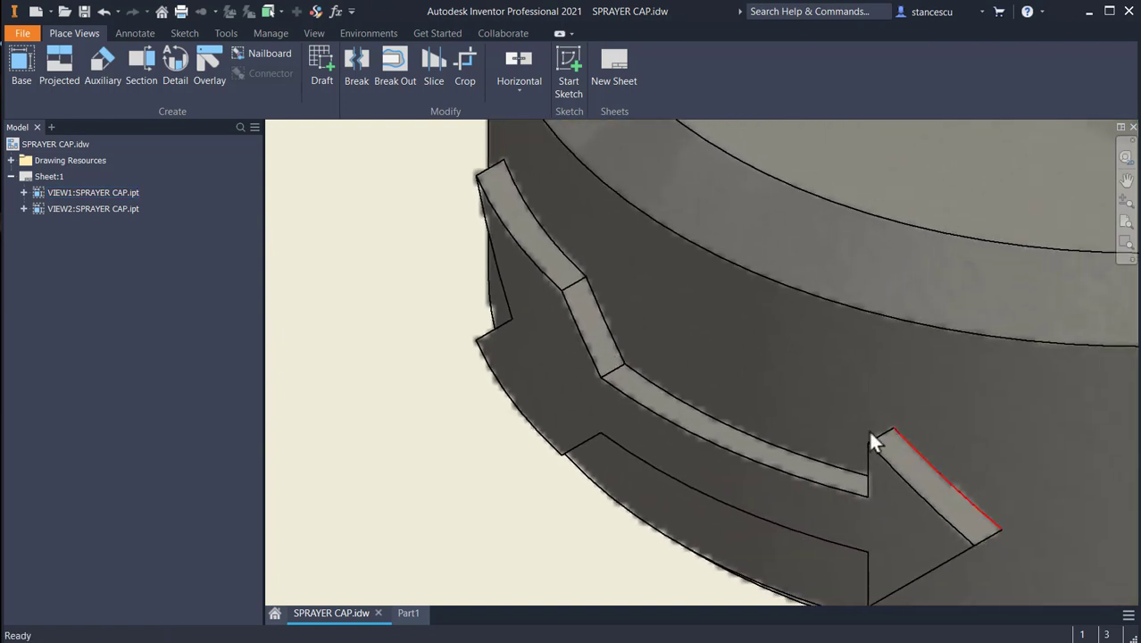
scroll(815, 400, down, 4)
mouse_move(804, 383)
middle_down()
mouse_move(767, 562)
mouse_move(688, 551)
middle_up()
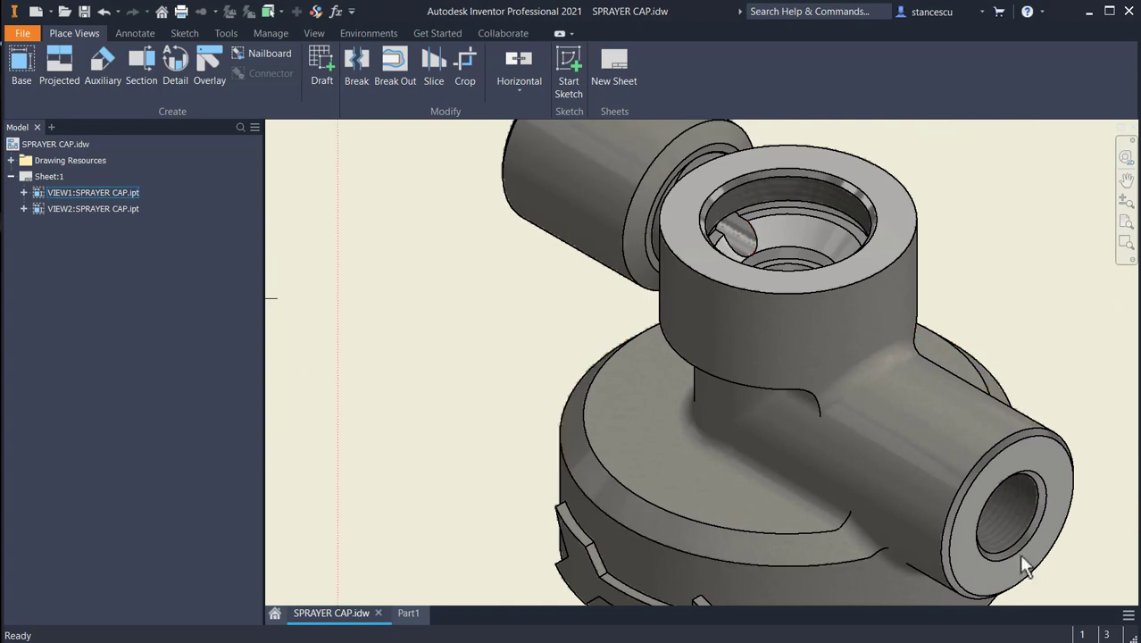
scroll(522, 401, down, 3)
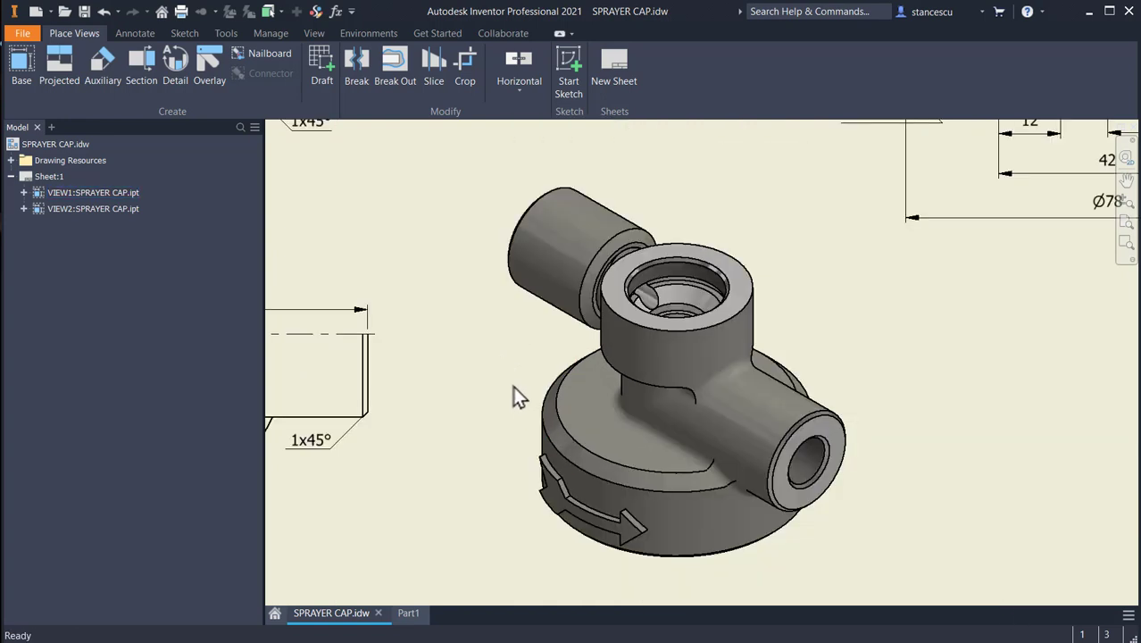
middle_drag(516, 395, 705, 382)
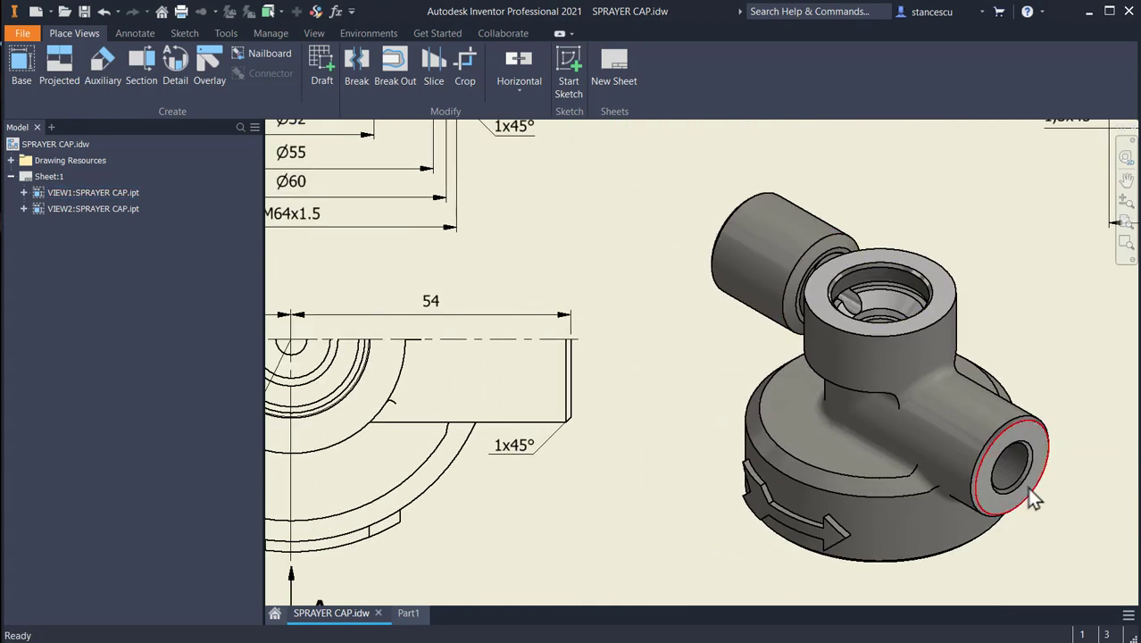
Examine the R41 radius dimension, center line and view direction A of the raised arrow in the plan view
middle_drag(677, 545, 904, 377)
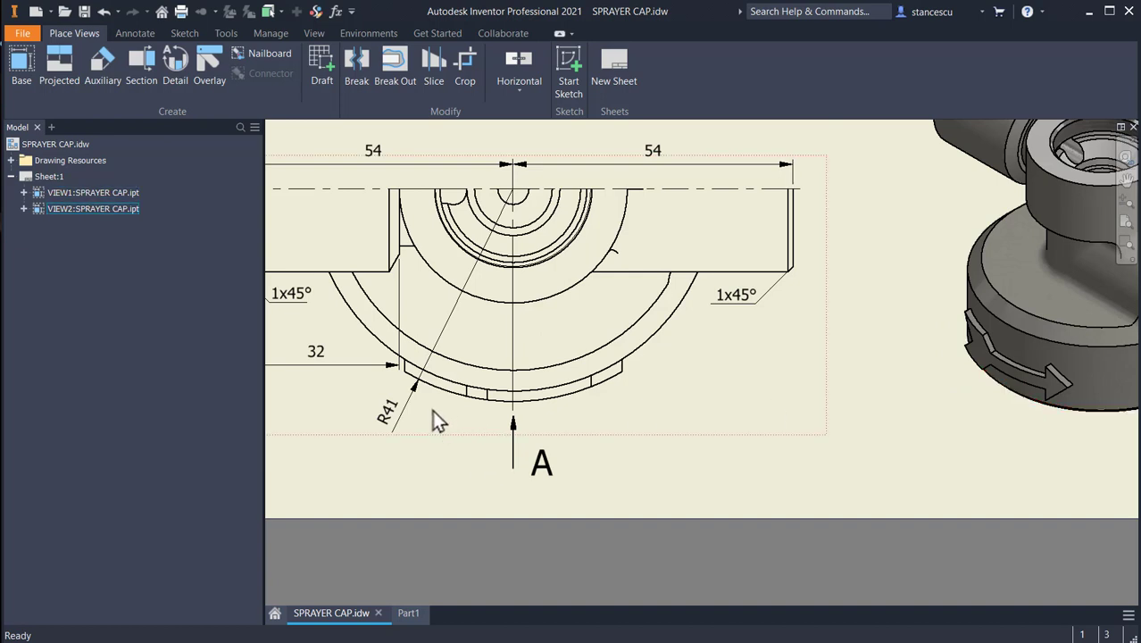
click(412, 393)
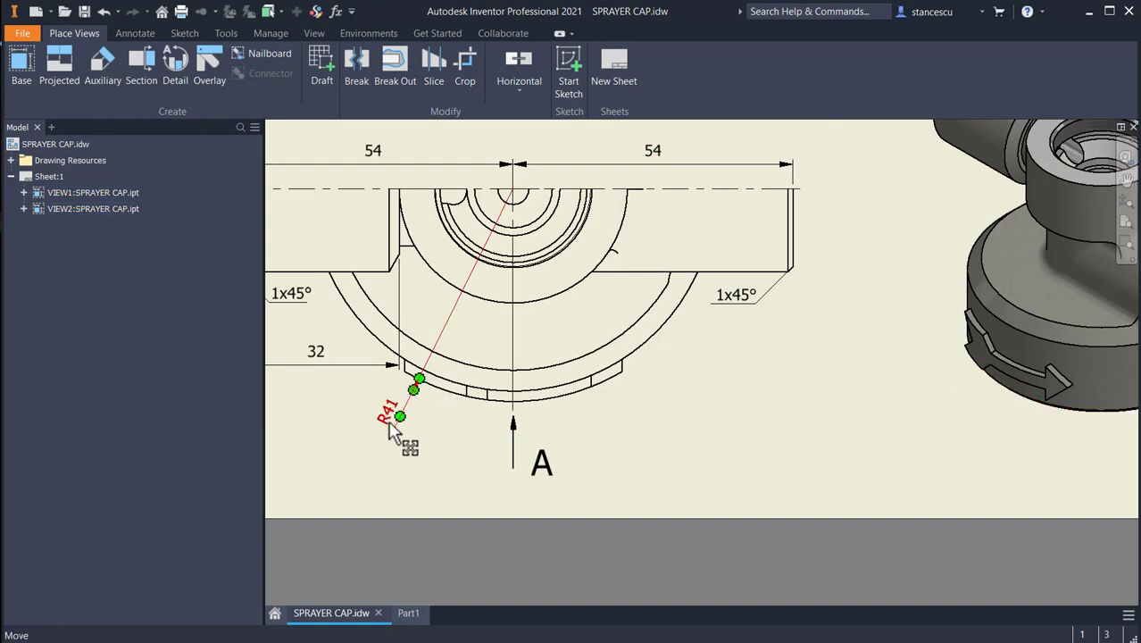
click(514, 409)
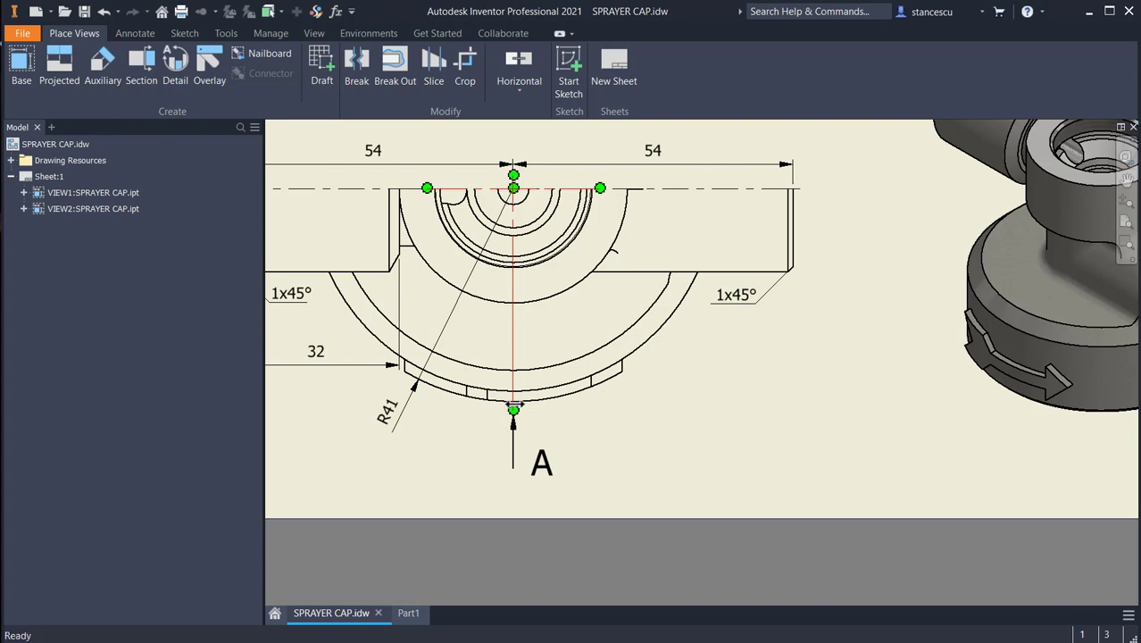
click(523, 458)
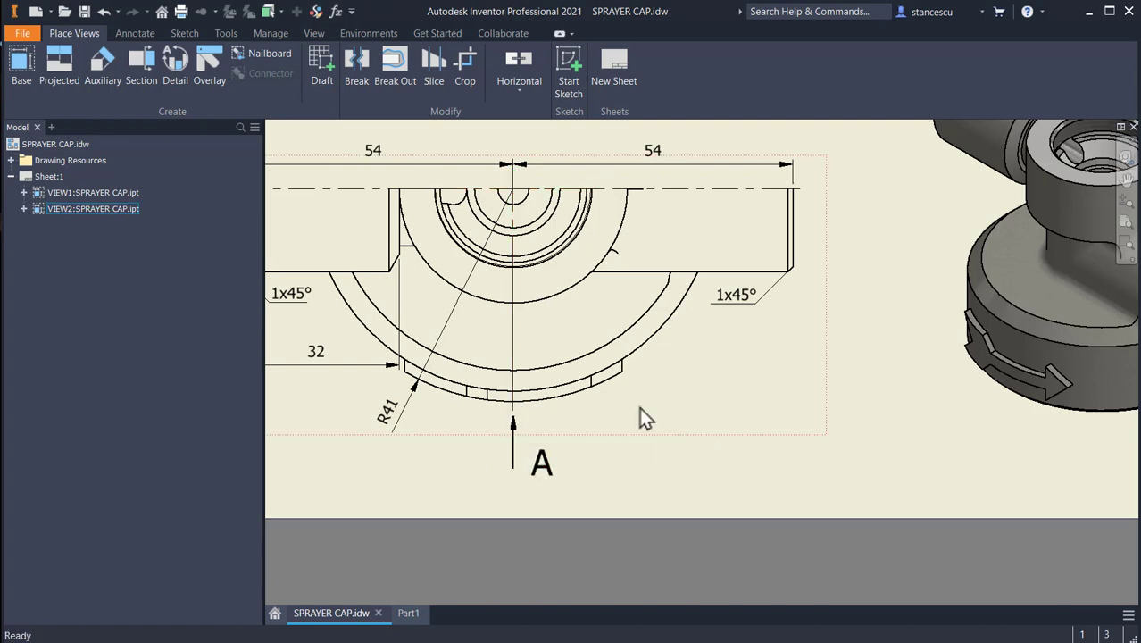
click(641, 415)
In Part1, create a work plane offset 41 mm from the XY Plane, toward the front of the cap
click(409, 613)
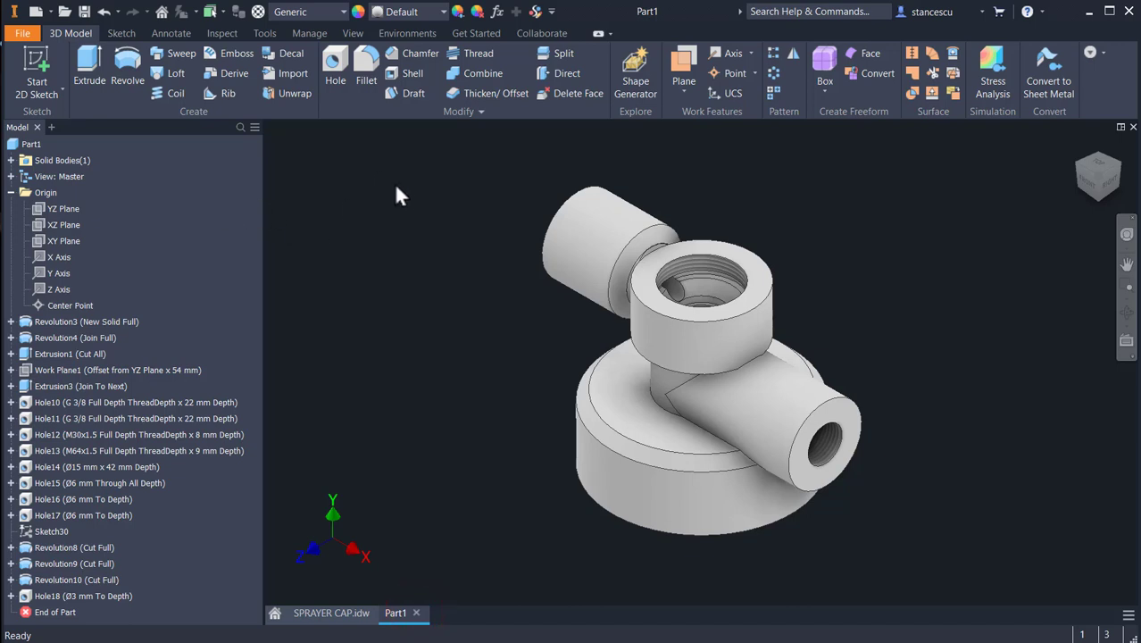
click(675, 90)
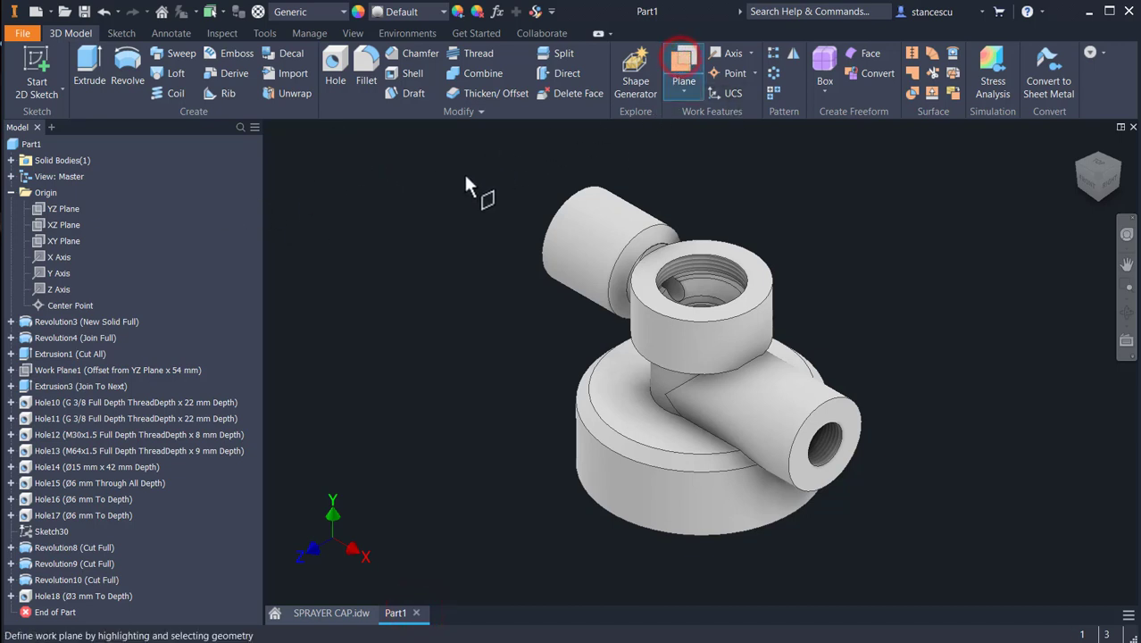
click(53, 242)
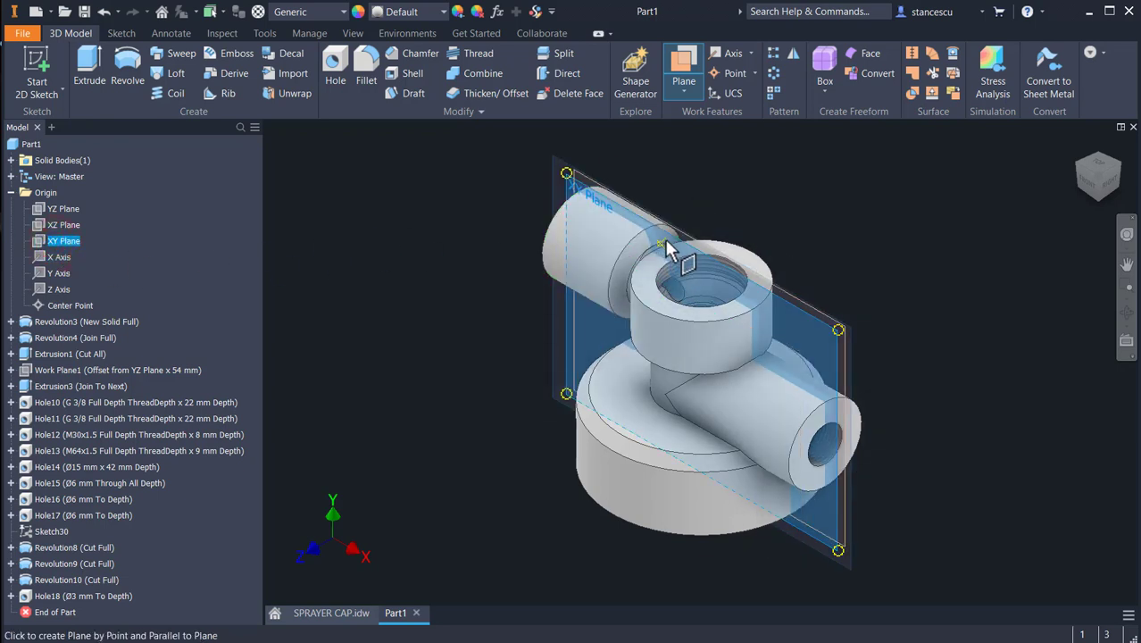
drag(799, 315, 733, 372)
text(41)
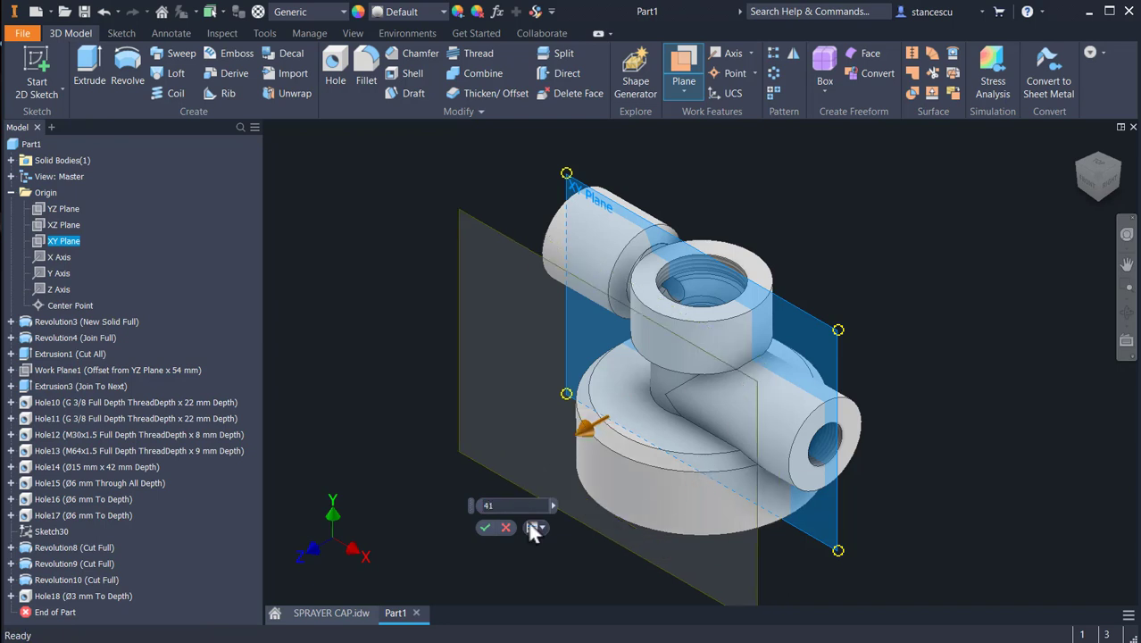
click(481, 525)
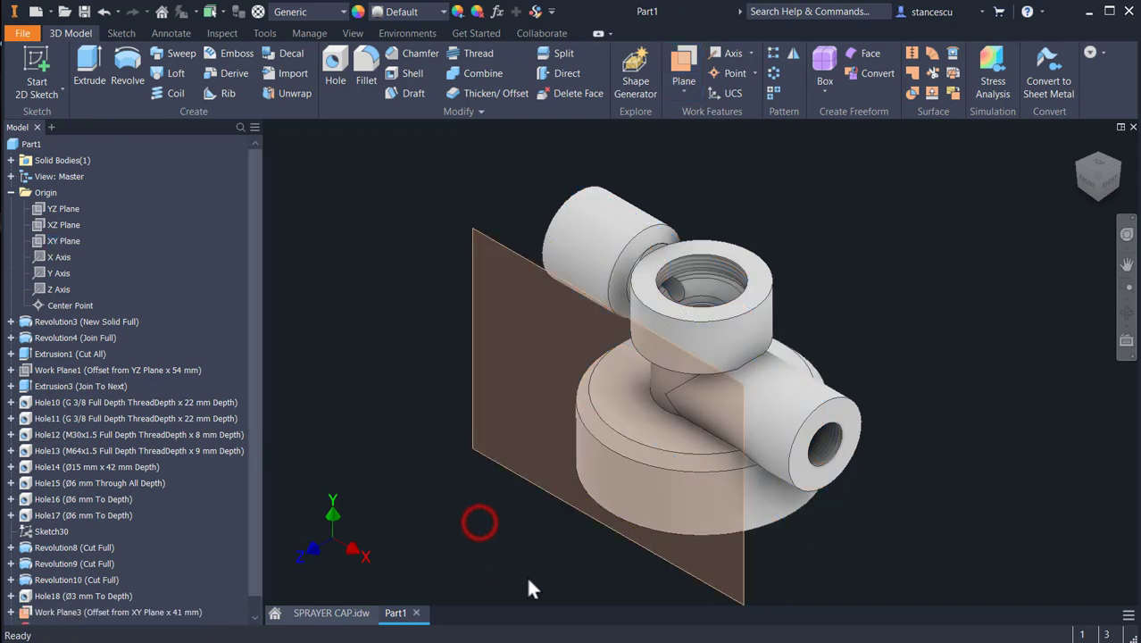
Start a sketch on the 41 mm offset work plane and draw an arrow's open upper outline below the part, with a shaft edge about 28 mm long
click(705, 589)
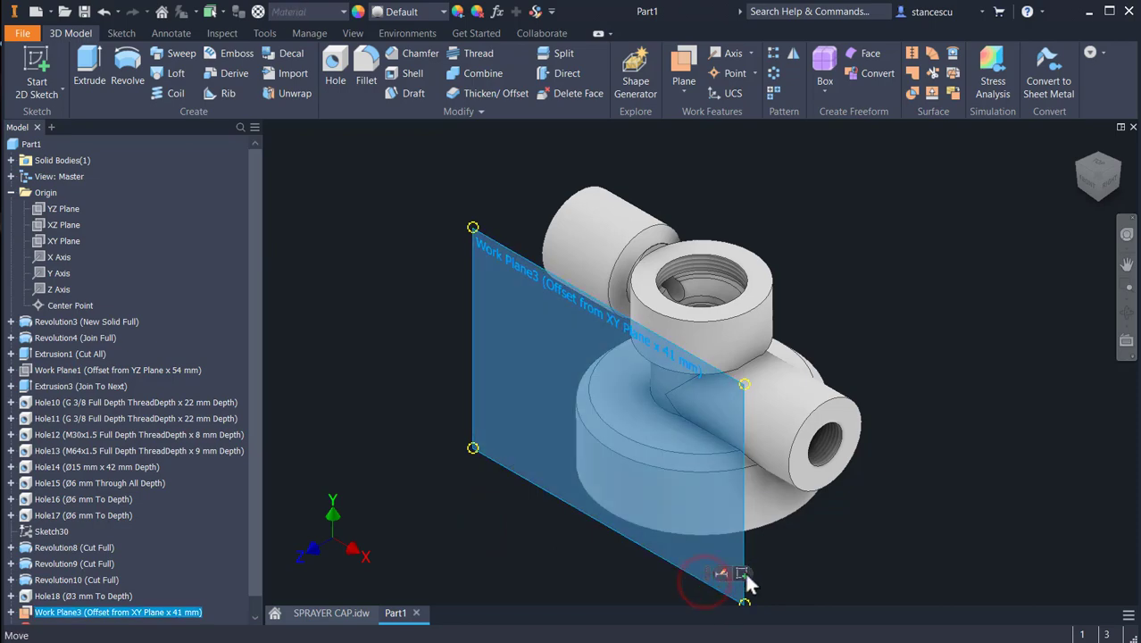
click(743, 575)
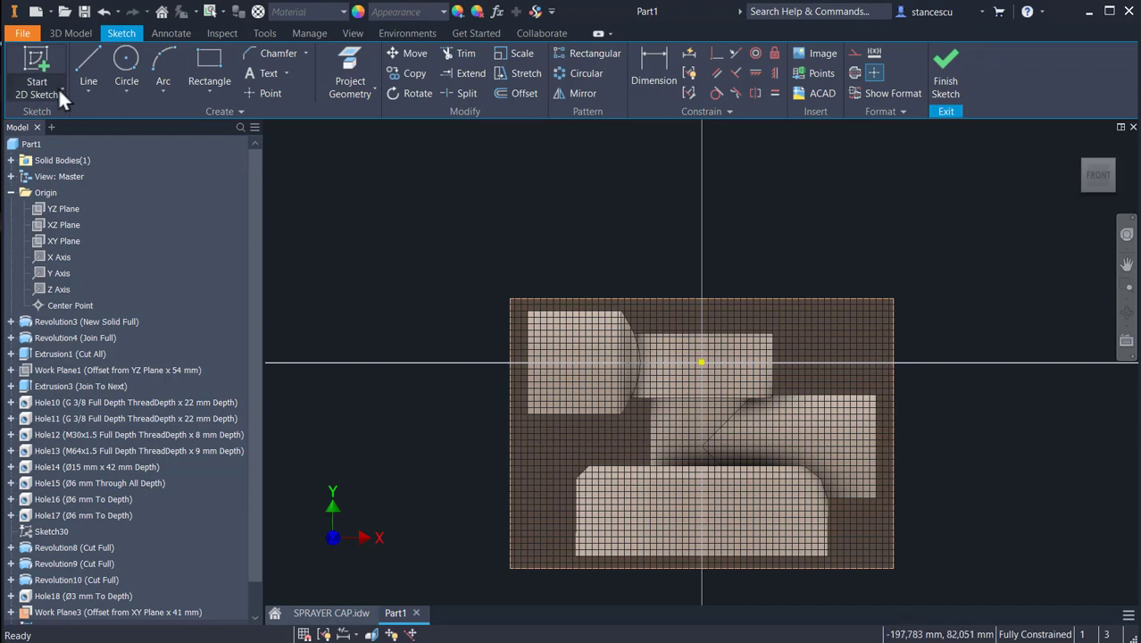
click(87, 61)
middle_drag(437, 451, 455, 276)
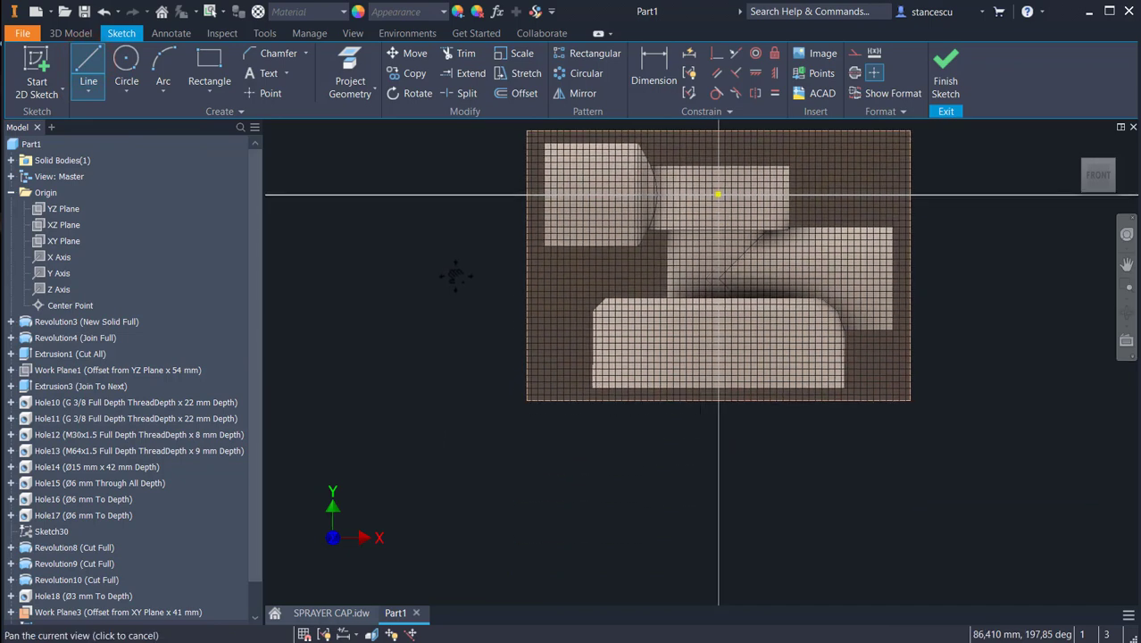
click(604, 459)
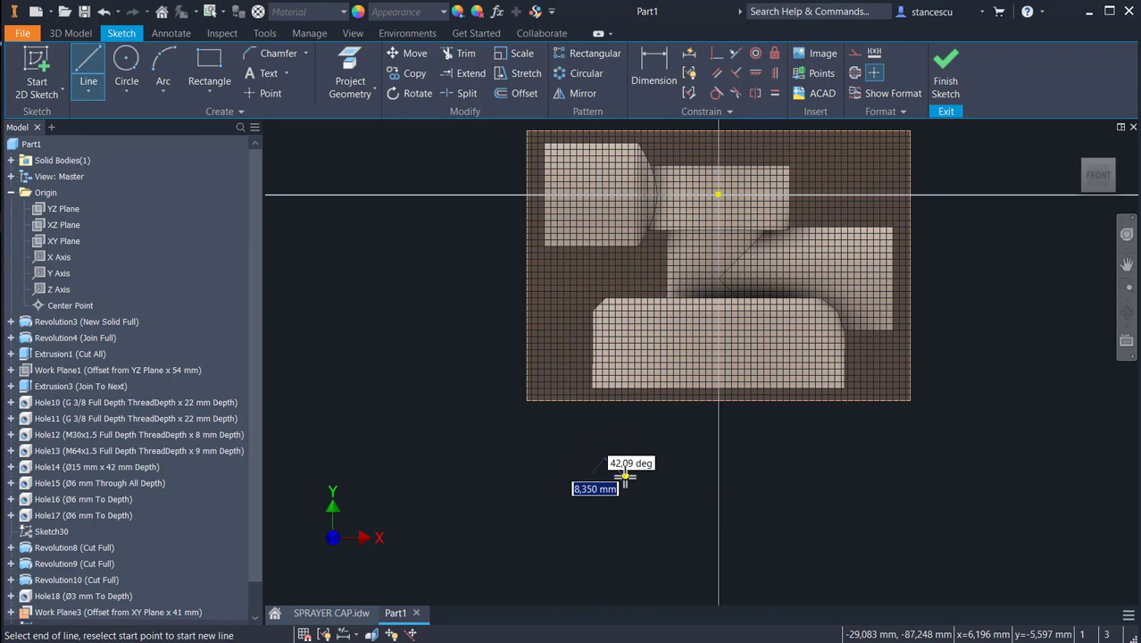
click(585, 438)
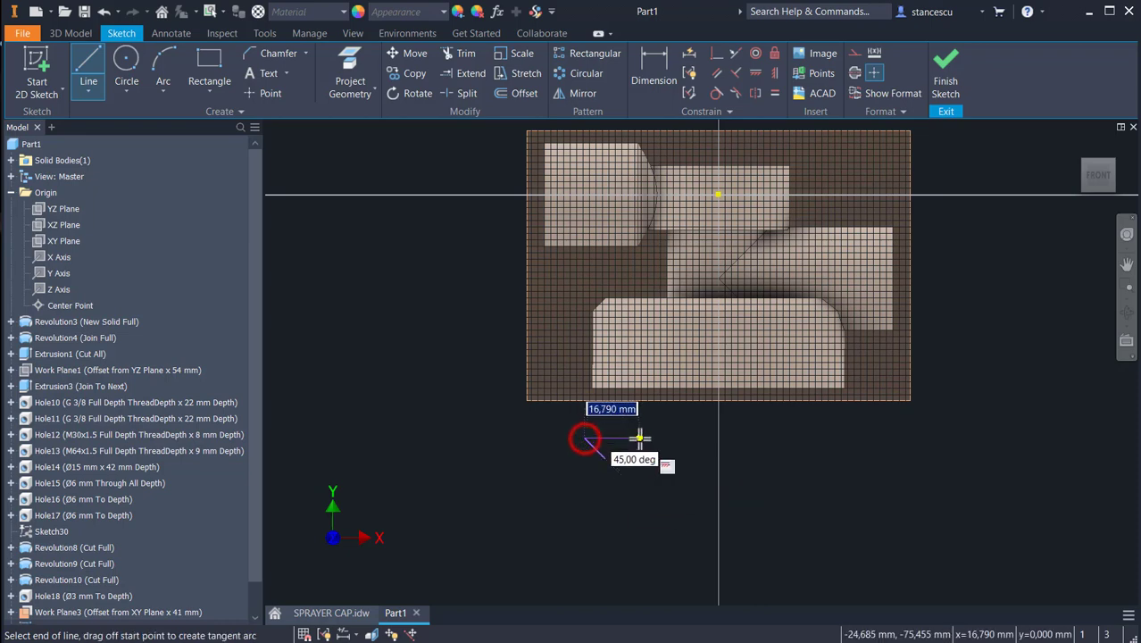
click(643, 438)
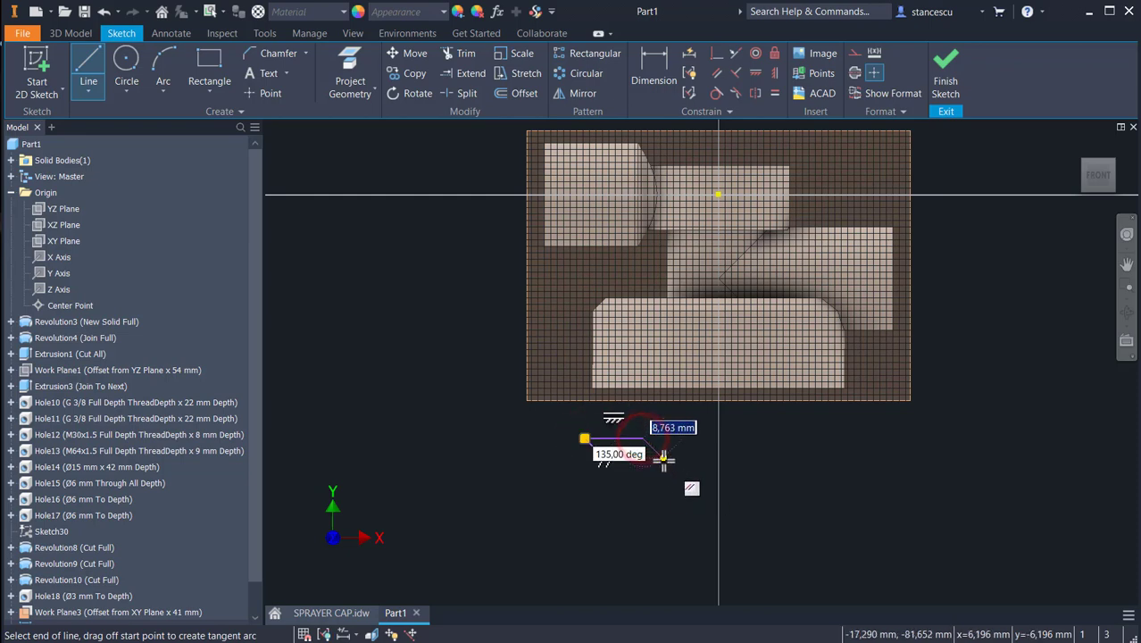
click(662, 458)
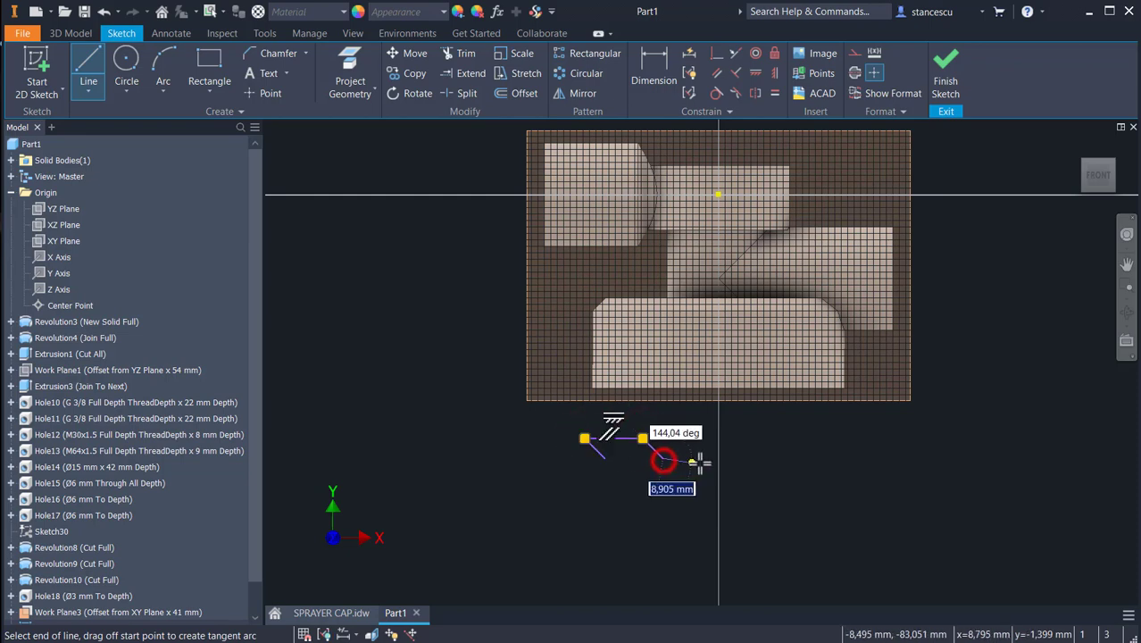
click(752, 460)
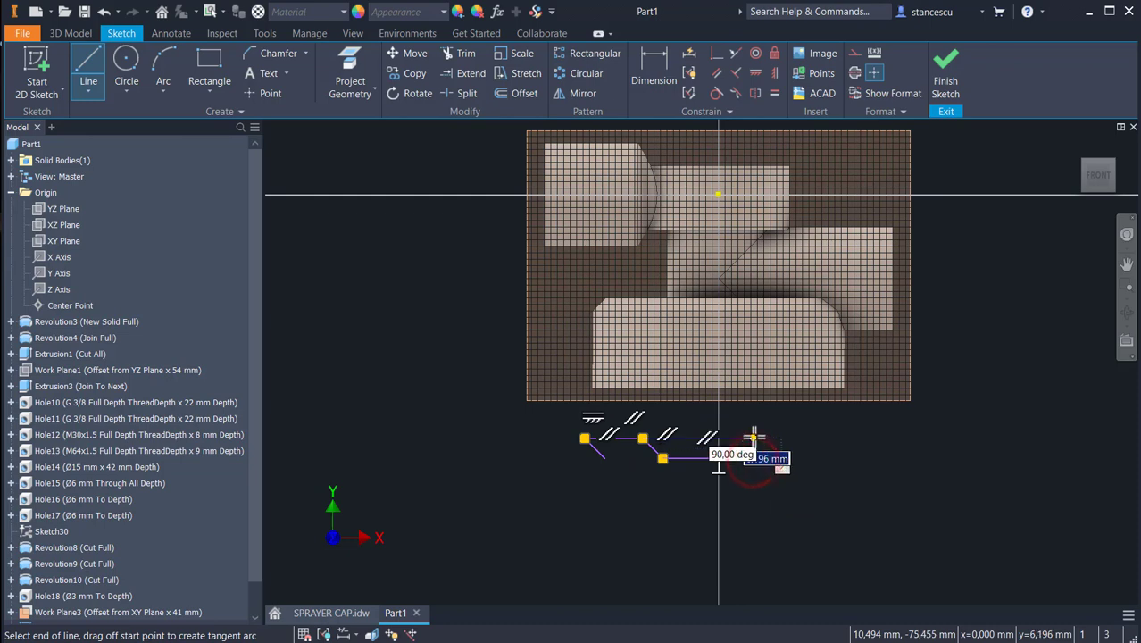
click(752, 437)
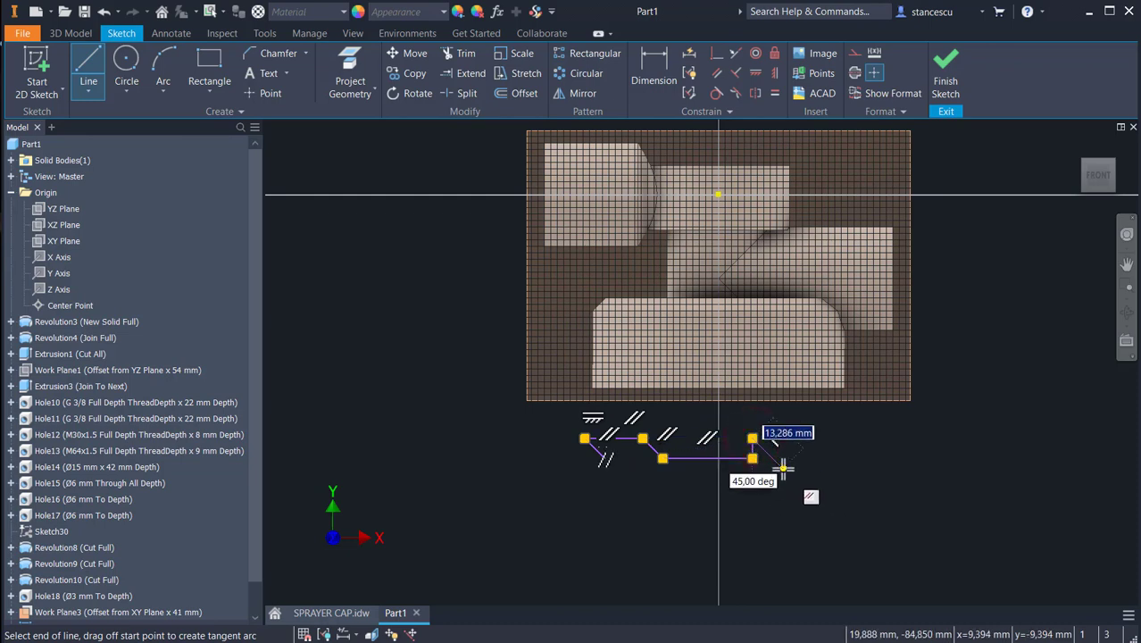
click(782, 465)
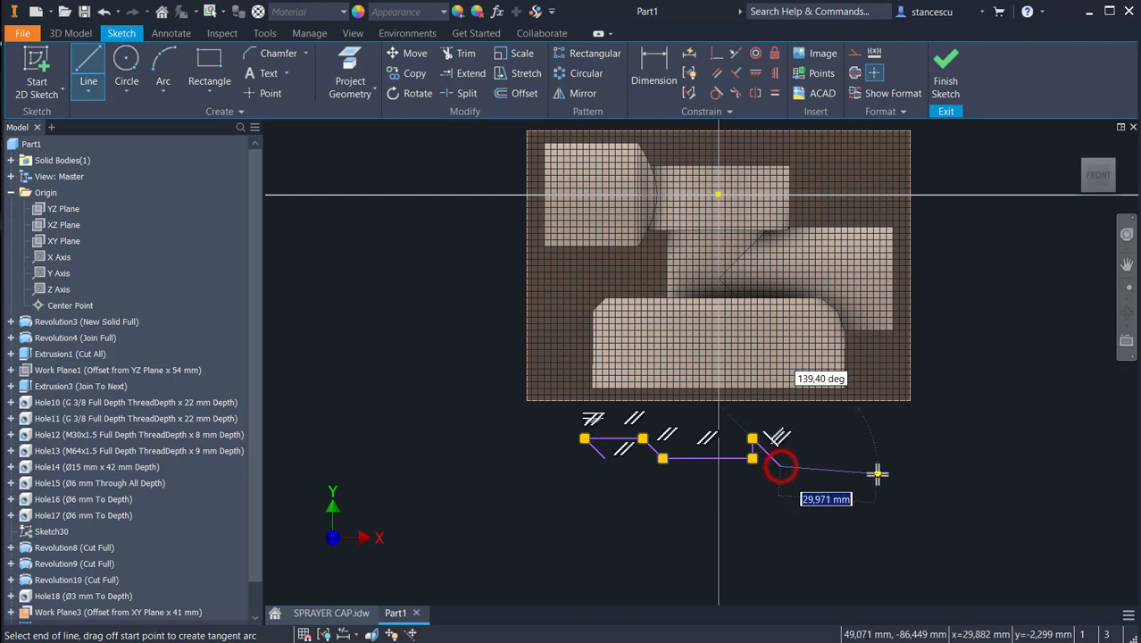
key(Escape)
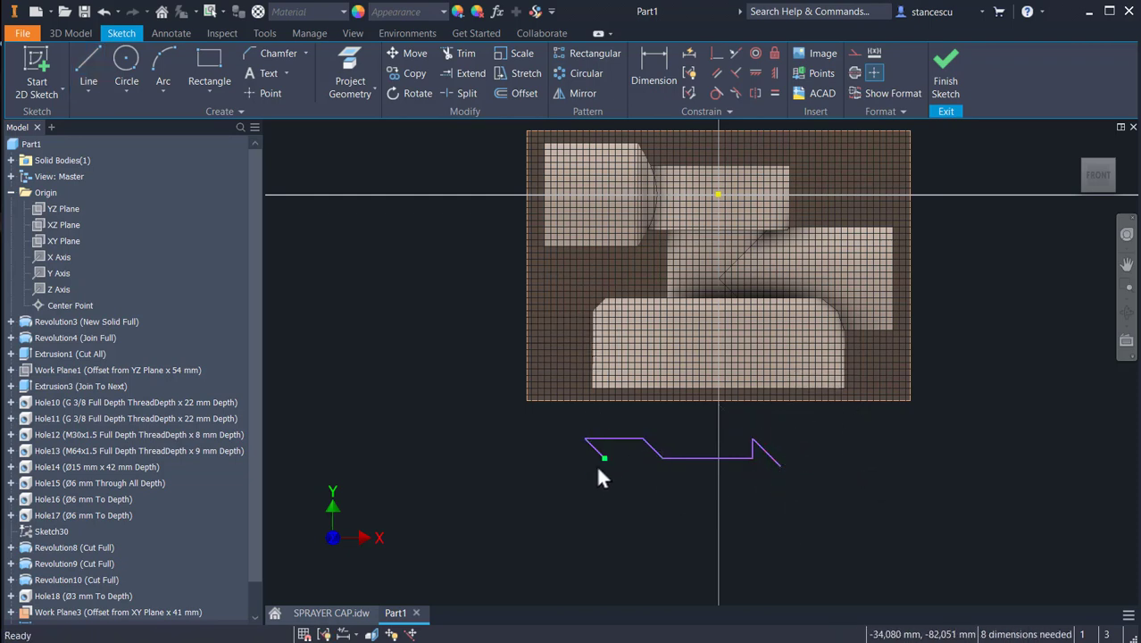
Lengthen the tail's slanted line downward and draw a horizontal line about 56 mm long from its lower end toward the arrow tip
drag(603, 460, 606, 473)
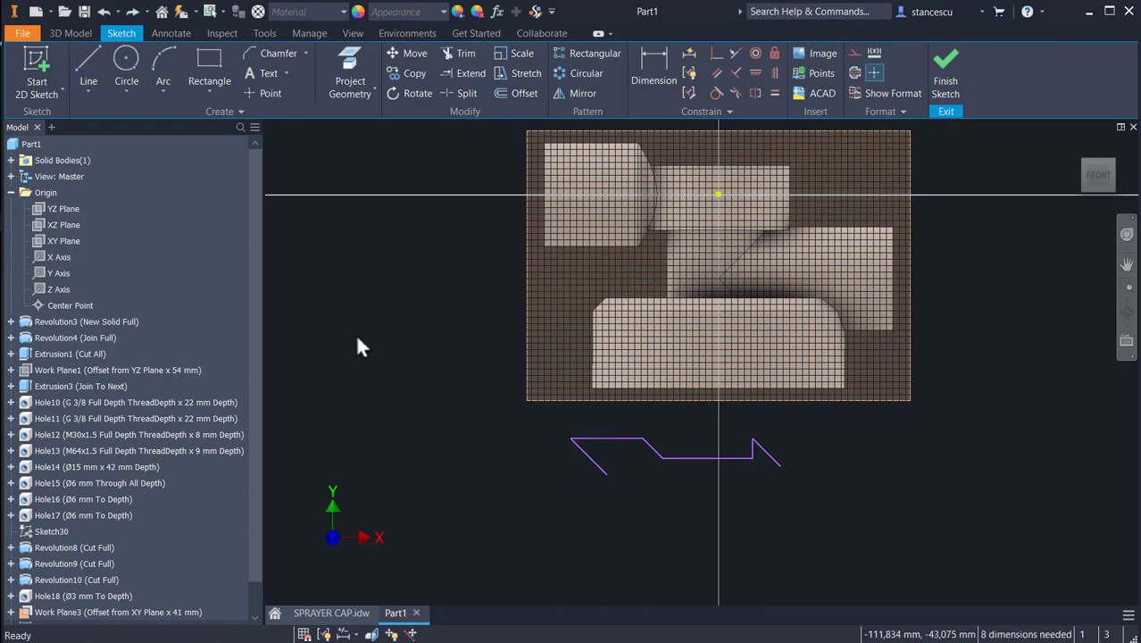
click(96, 63)
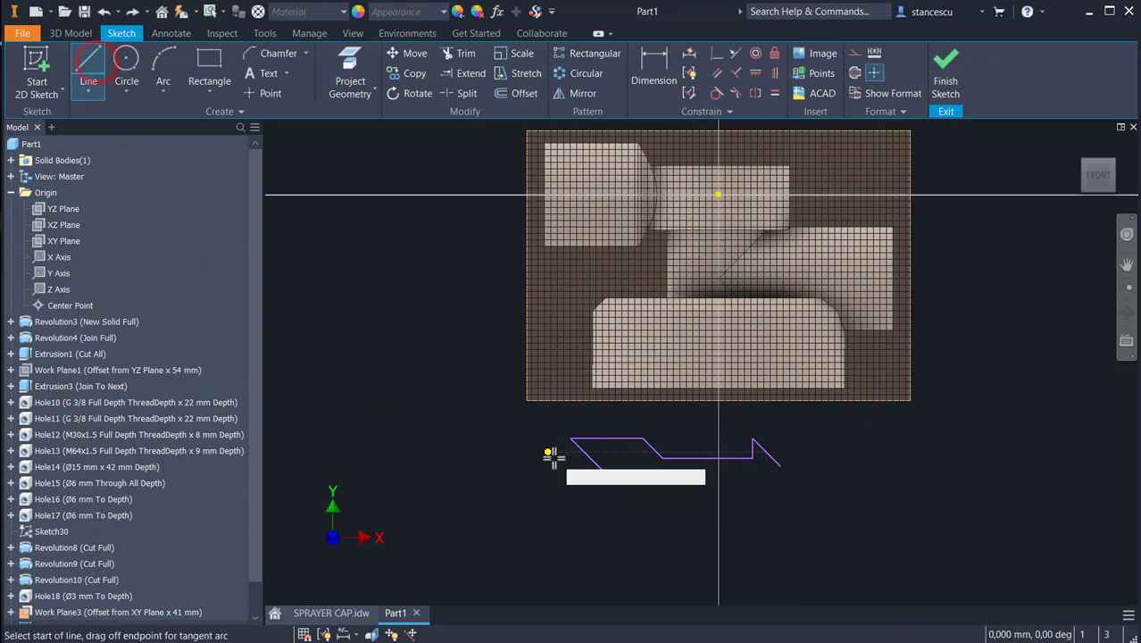
click(606, 473)
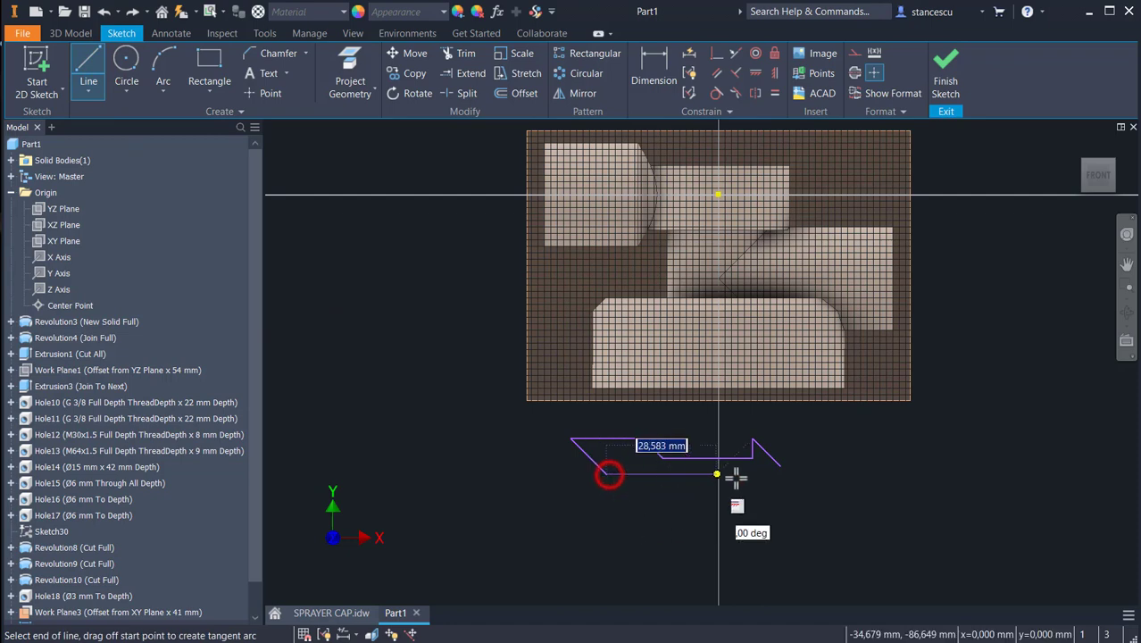
click(787, 474)
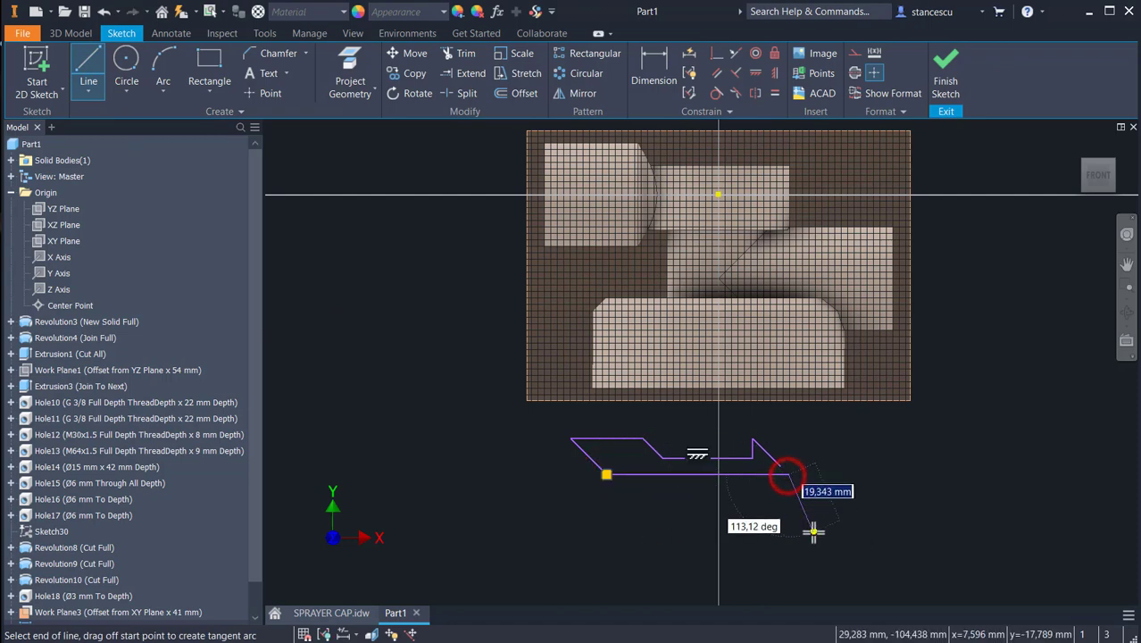
key(Escape)
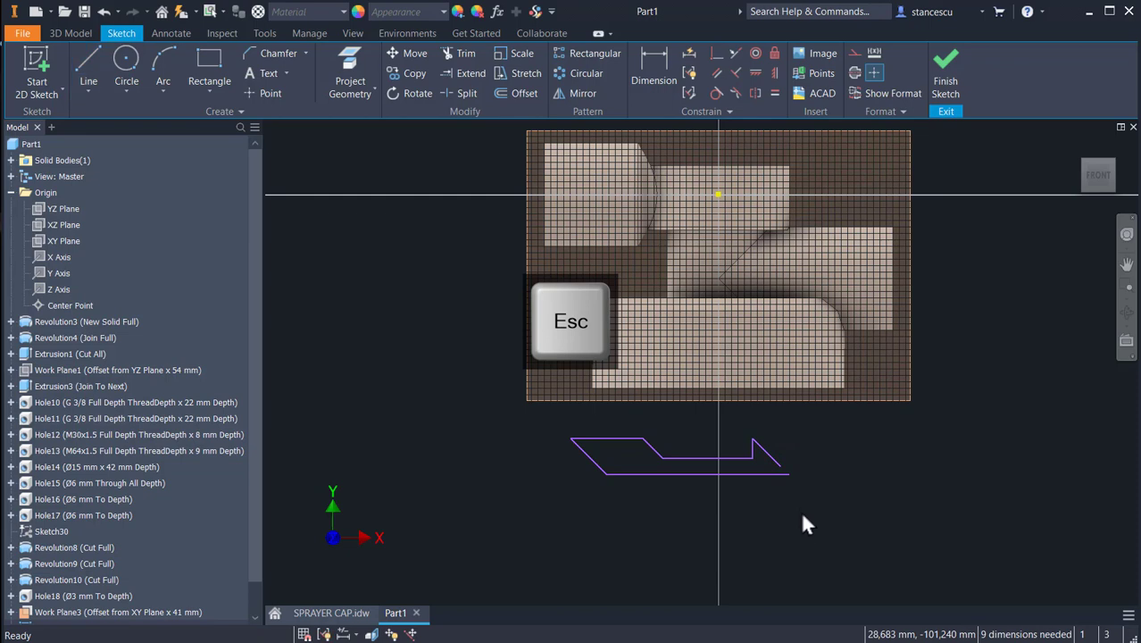
Extend the arrowhead's slanted line to meet the end of the horizontal line
click(468, 75)
click(768, 451)
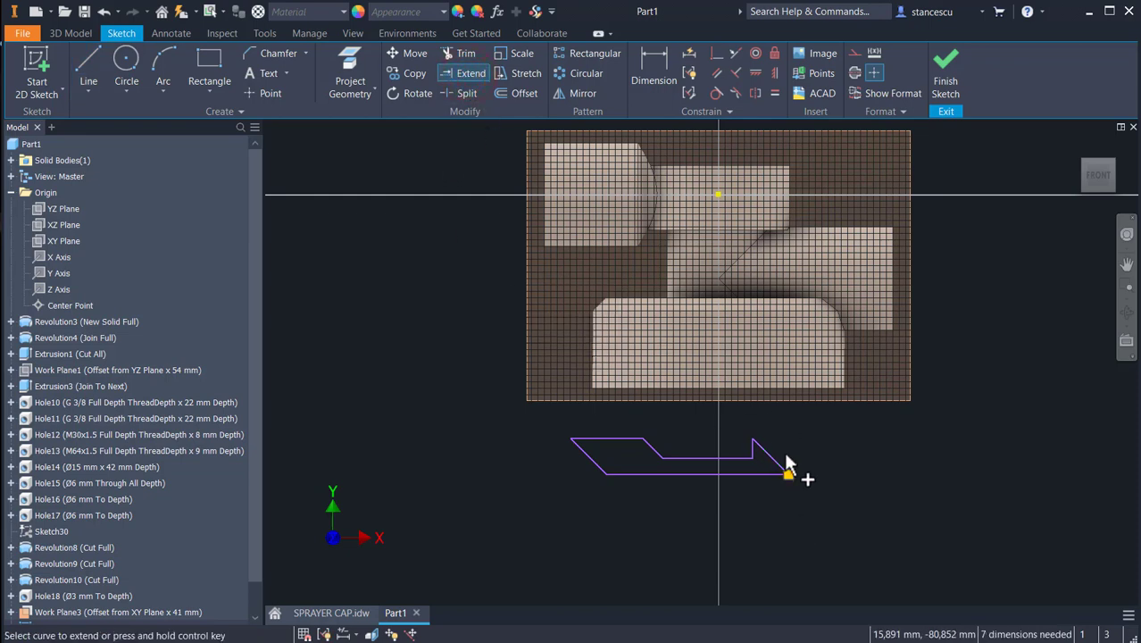
key(Escape)
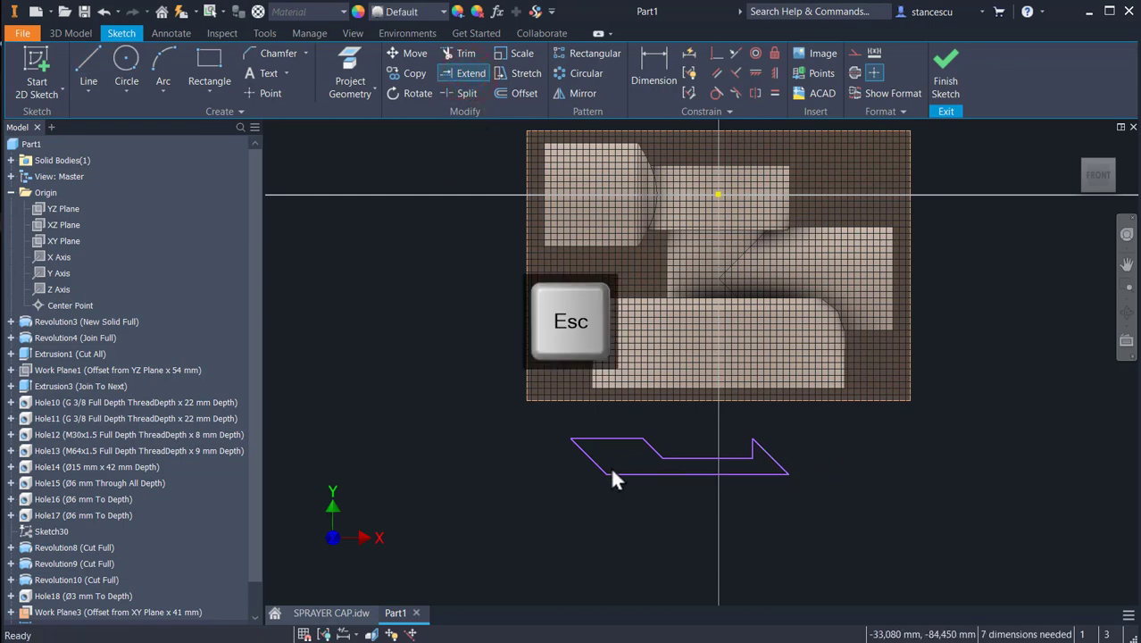
Convert the horizontal line beneath the arrow outline into construction geometry
click(669, 469)
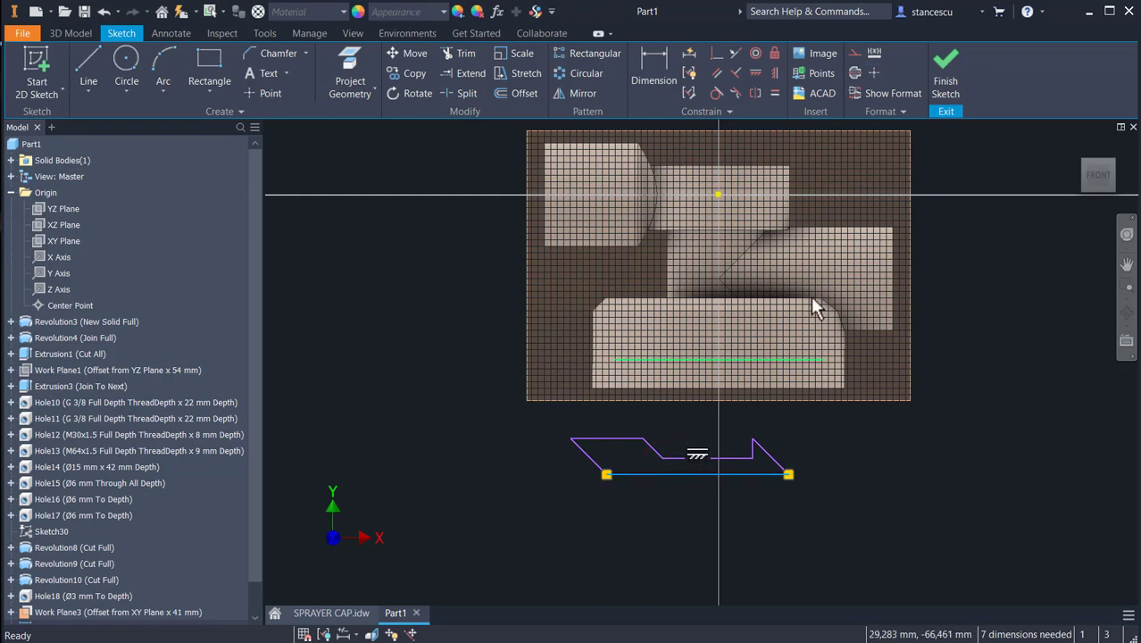
click(848, 54)
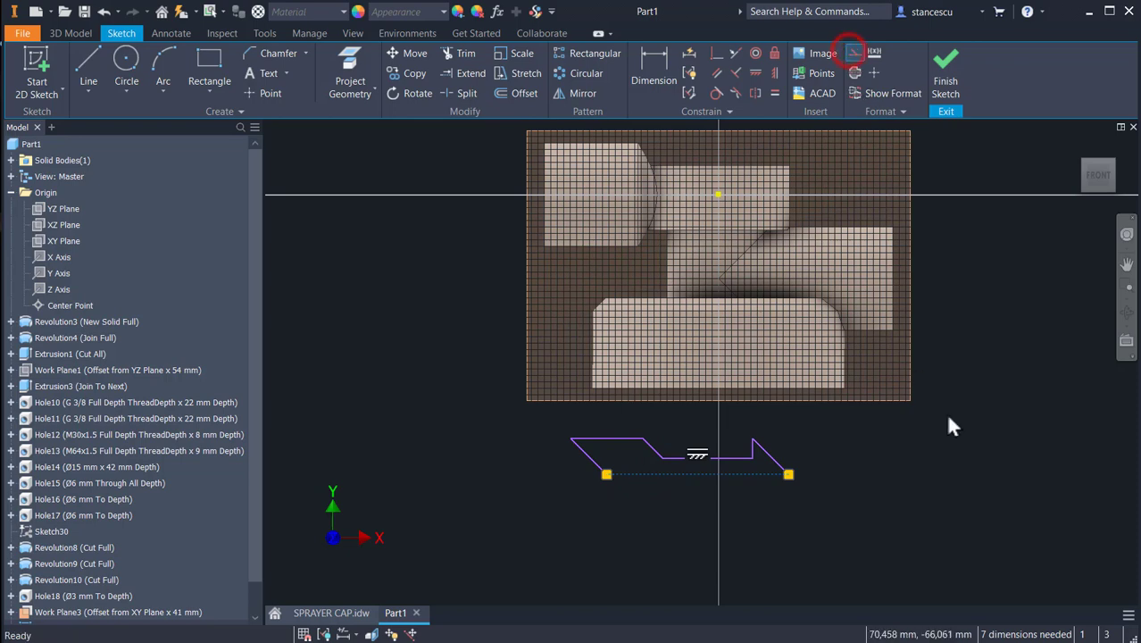
click(946, 412)
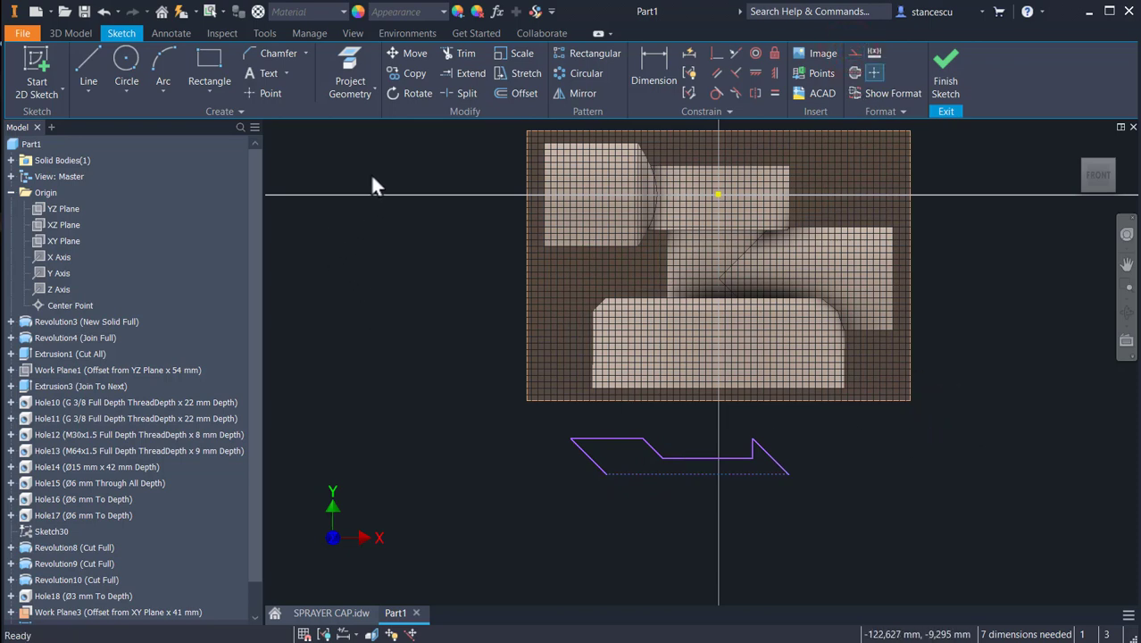
Mirror the arrow's upper outline about the horizontal construction line to complete the arrow profile
click(581, 95)
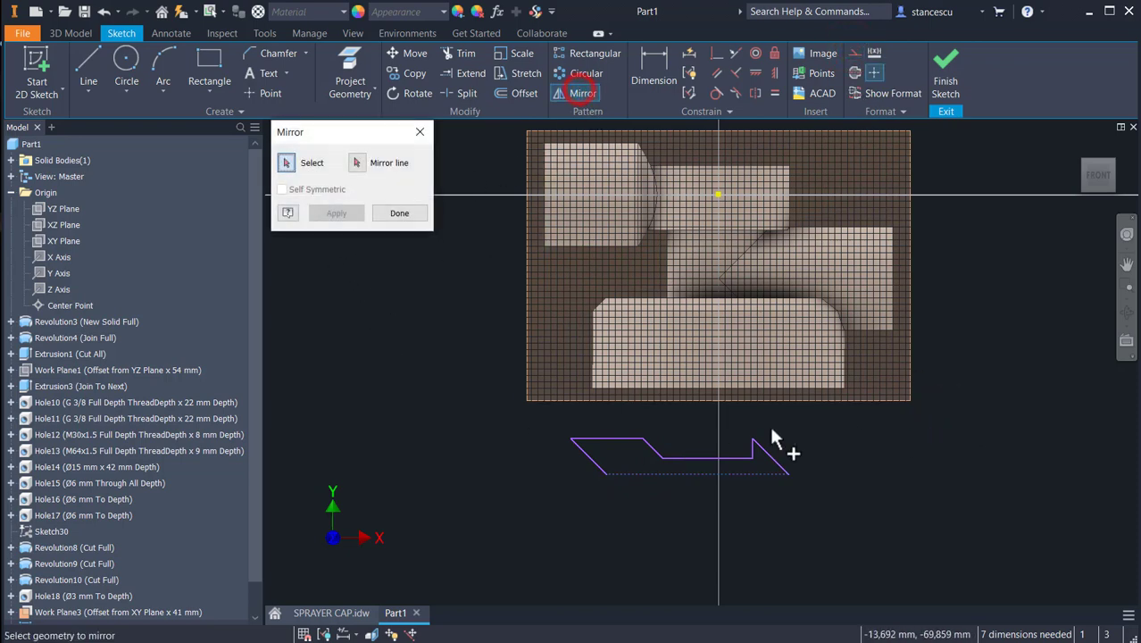
drag(831, 434, 522, 471)
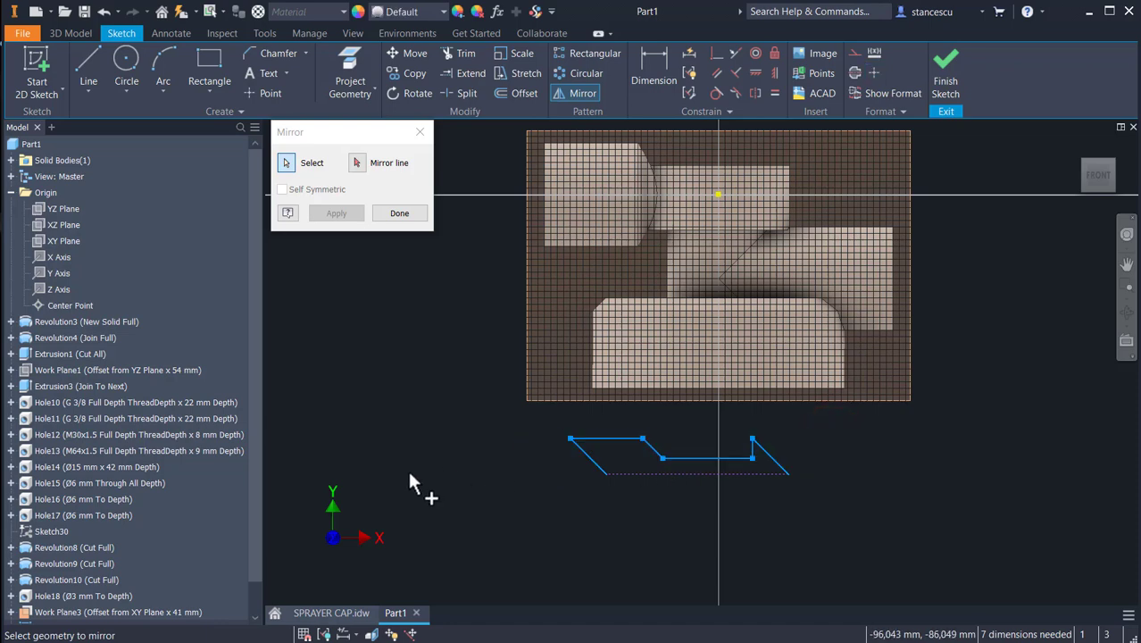
click(356, 164)
click(634, 474)
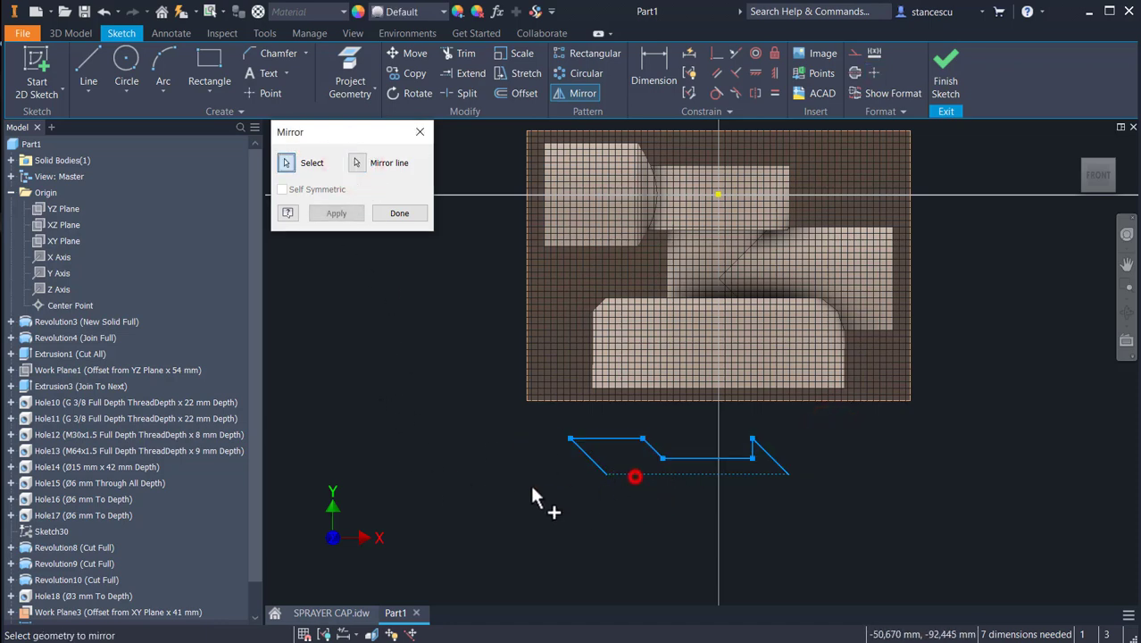
click(339, 217)
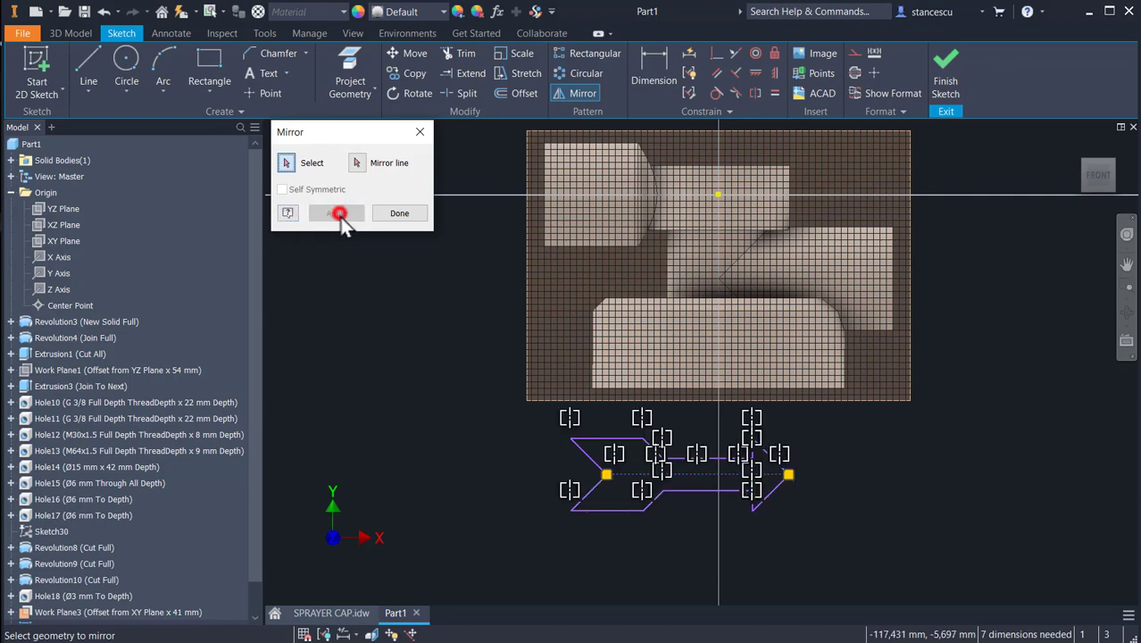
key(Escape)
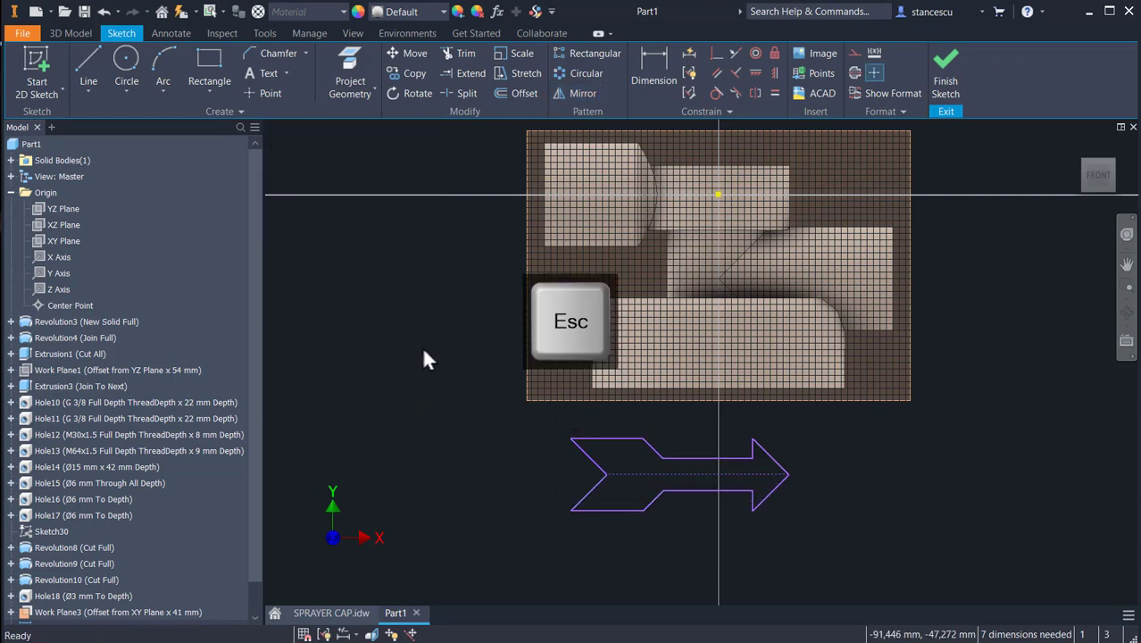
Dimension the arrow tail's height between its upper and lower horizontal edges as 12 mm
click(656, 70)
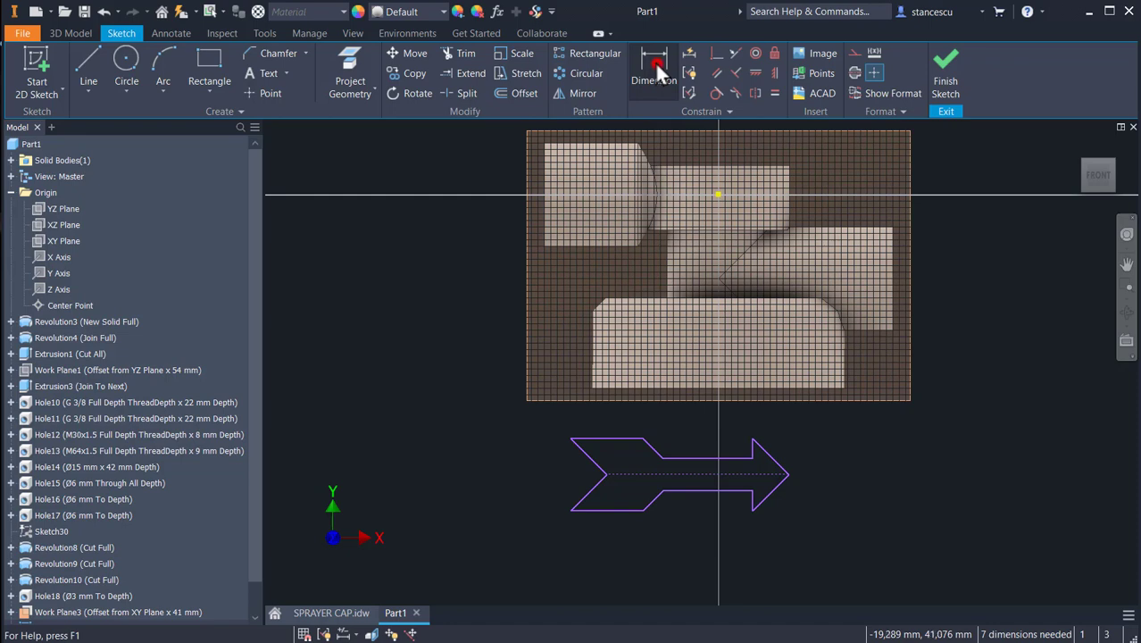
click(604, 441)
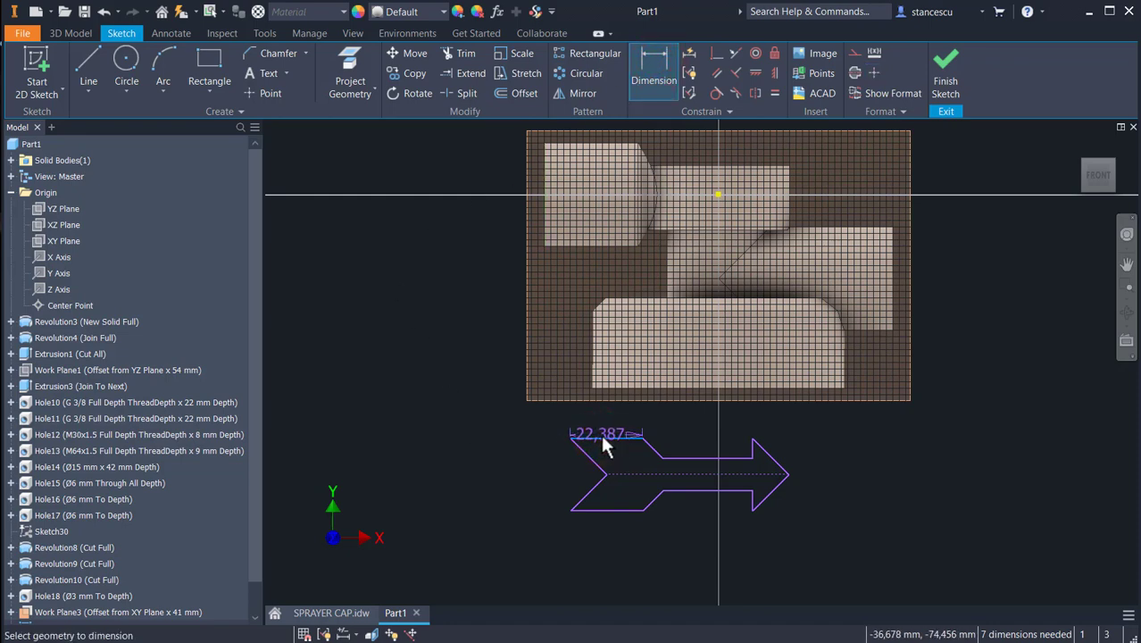
click(599, 511)
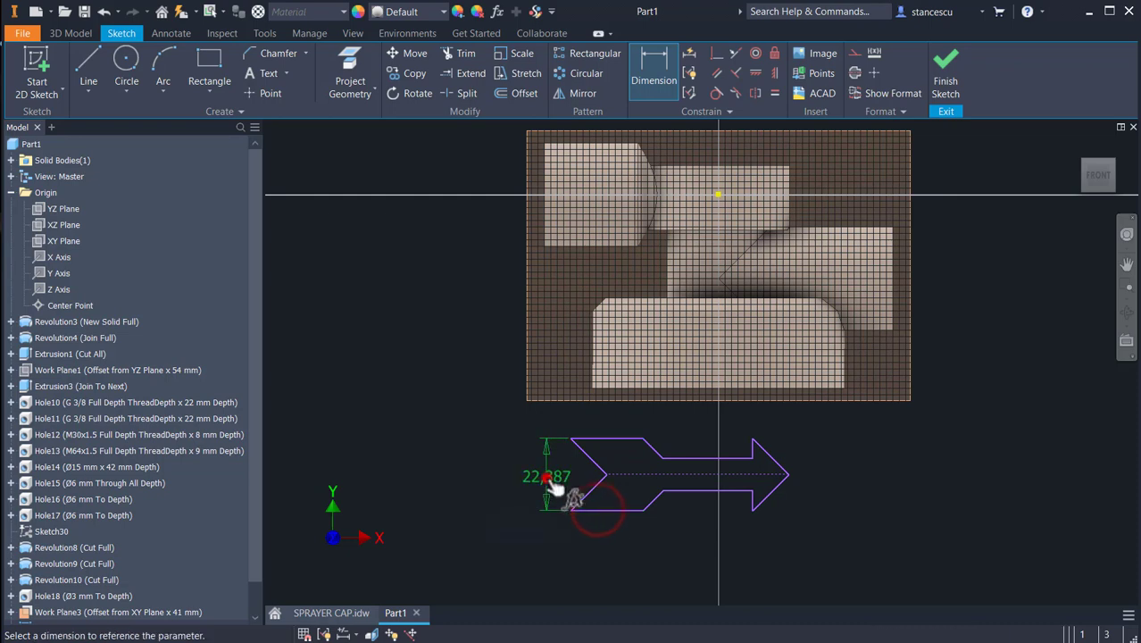
click(549, 473)
text(12)
key(Return)
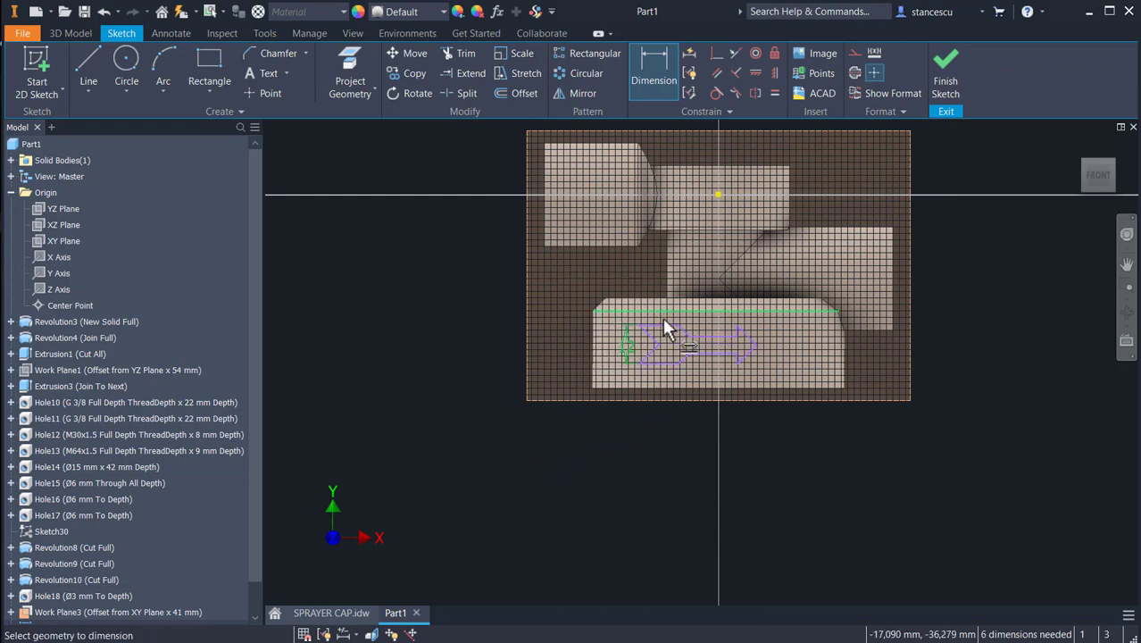
Dimension the arrow shaft's height between its upper and lower horizontal edges as 4 mm
scroll(662, 330, up, 5)
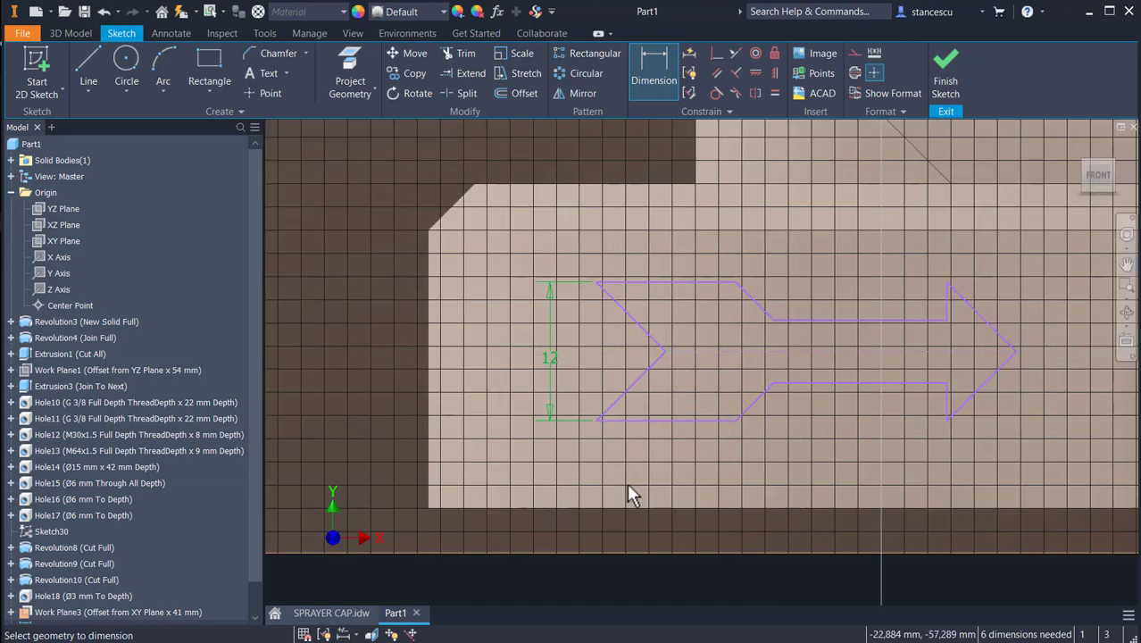
scroll(628, 496, down, 5)
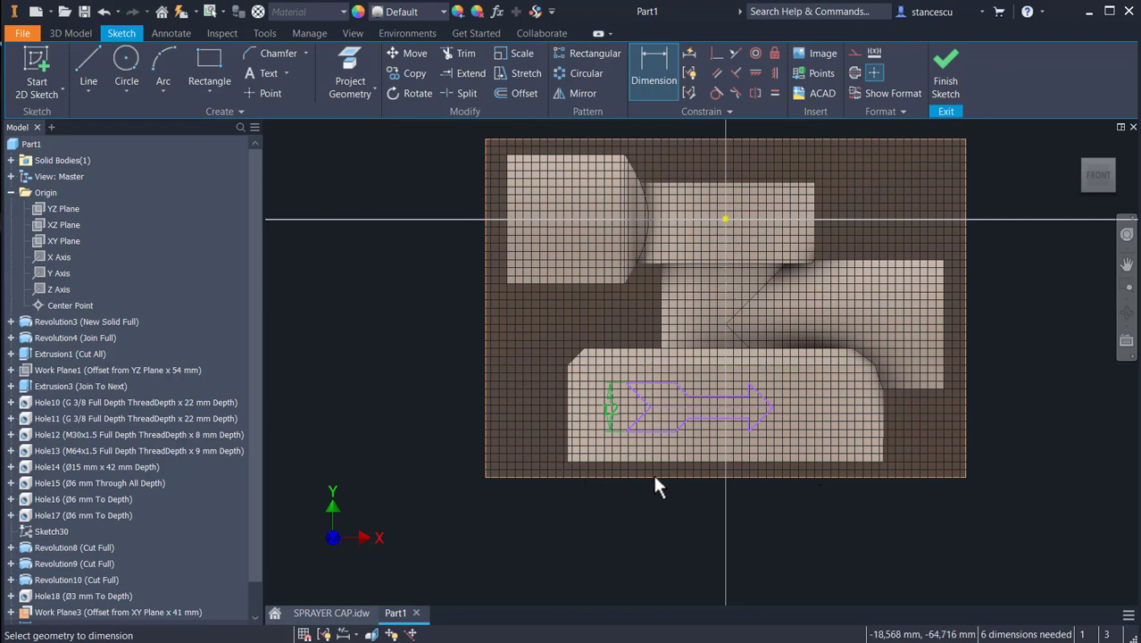
scroll(639, 400, down, 5)
scroll(658, 399, up, 5)
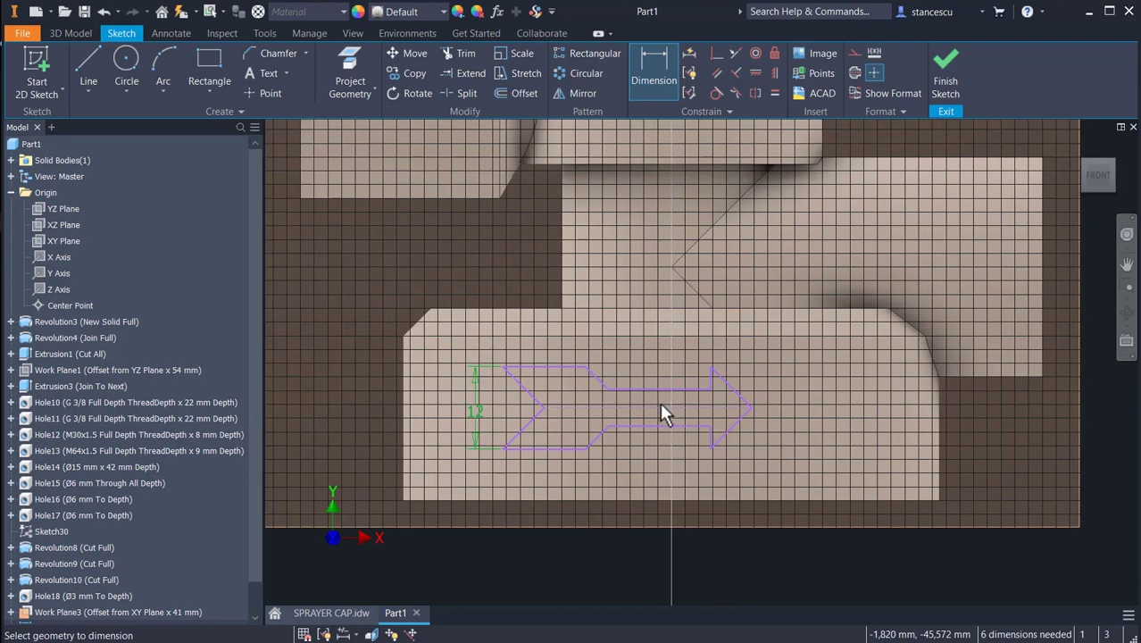
click(629, 426)
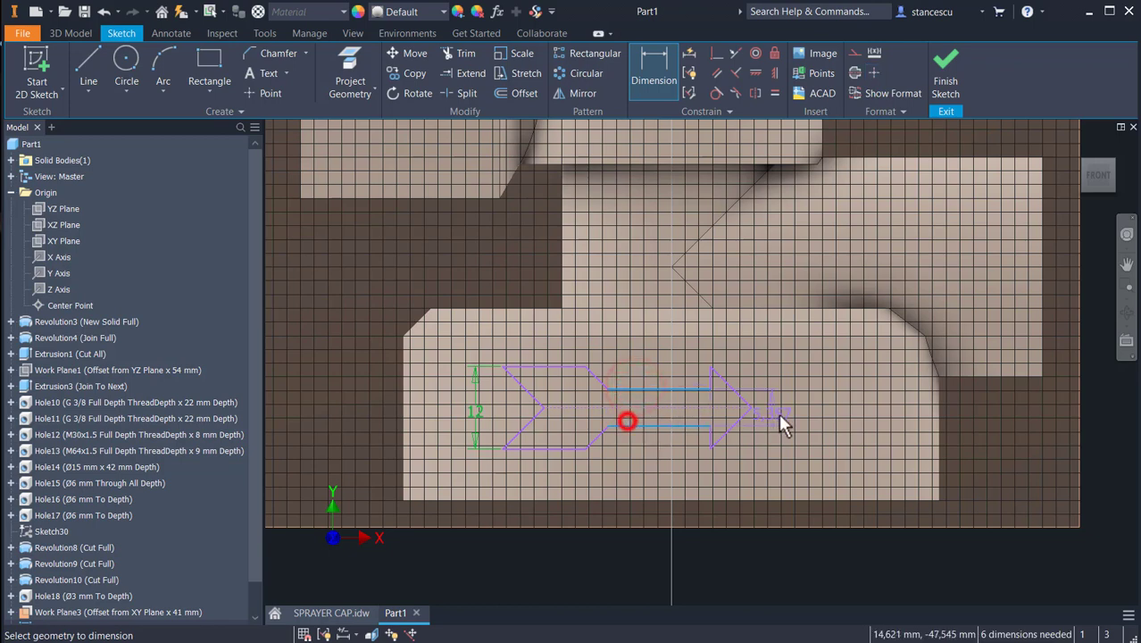
click(807, 410)
text(4)
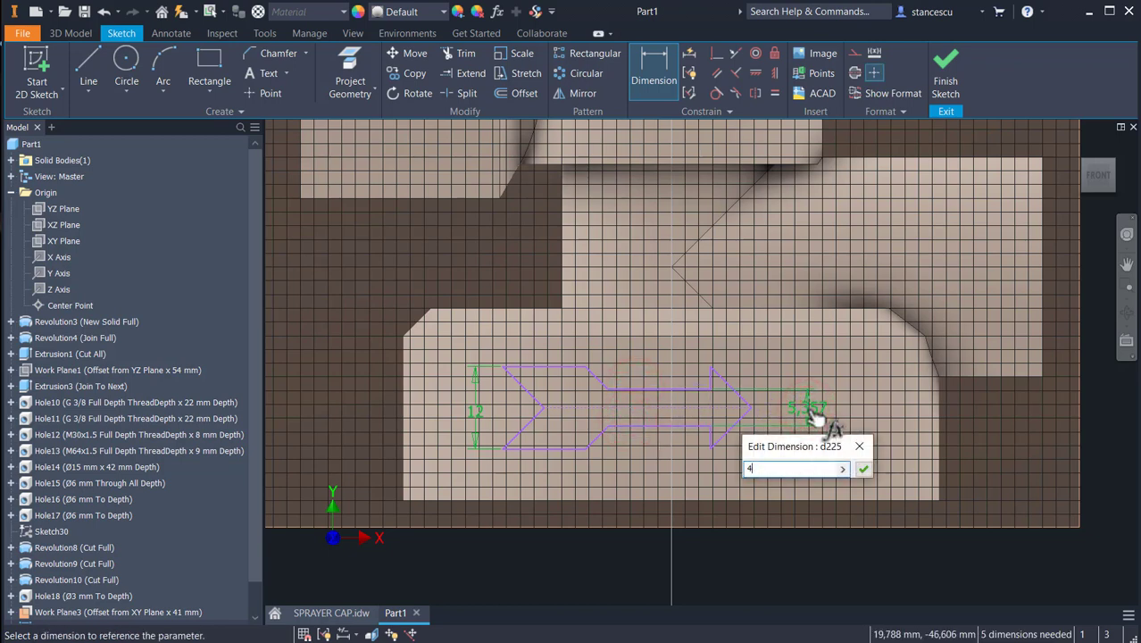
key(Return)
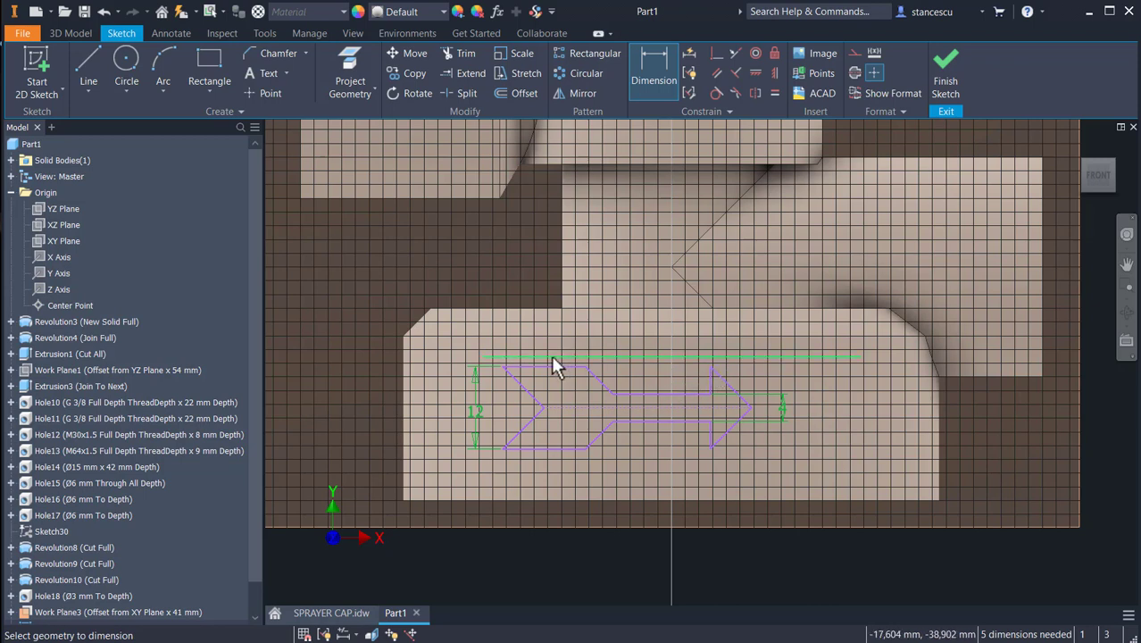
Try to dimension the arrowhead's height between its upper and lower back corners
click(709, 366)
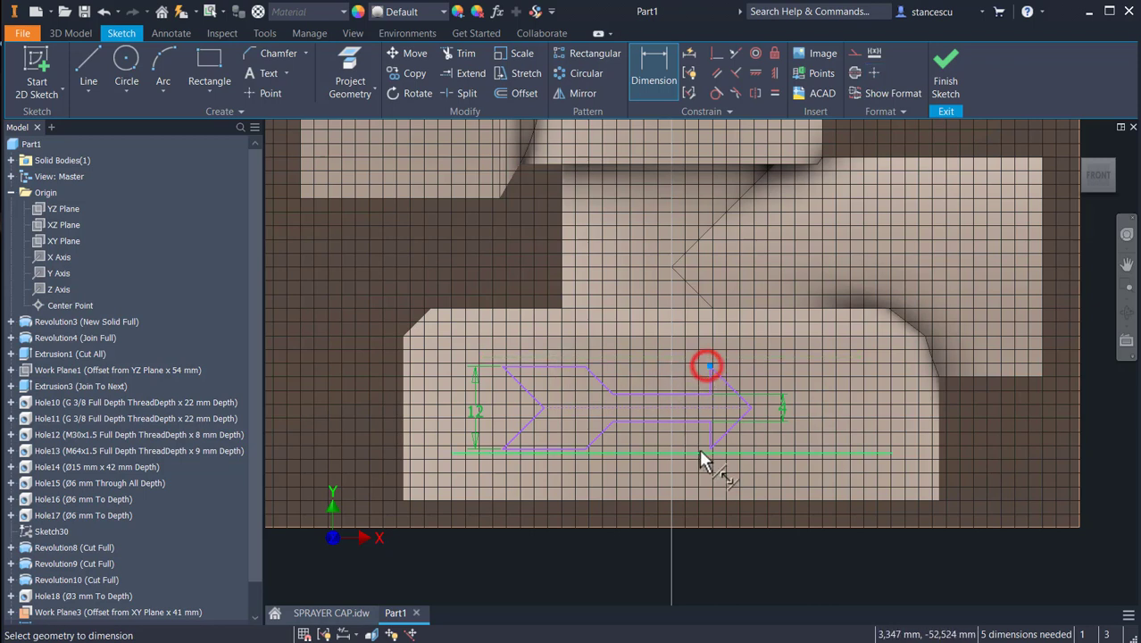
click(709, 451)
click(845, 420)
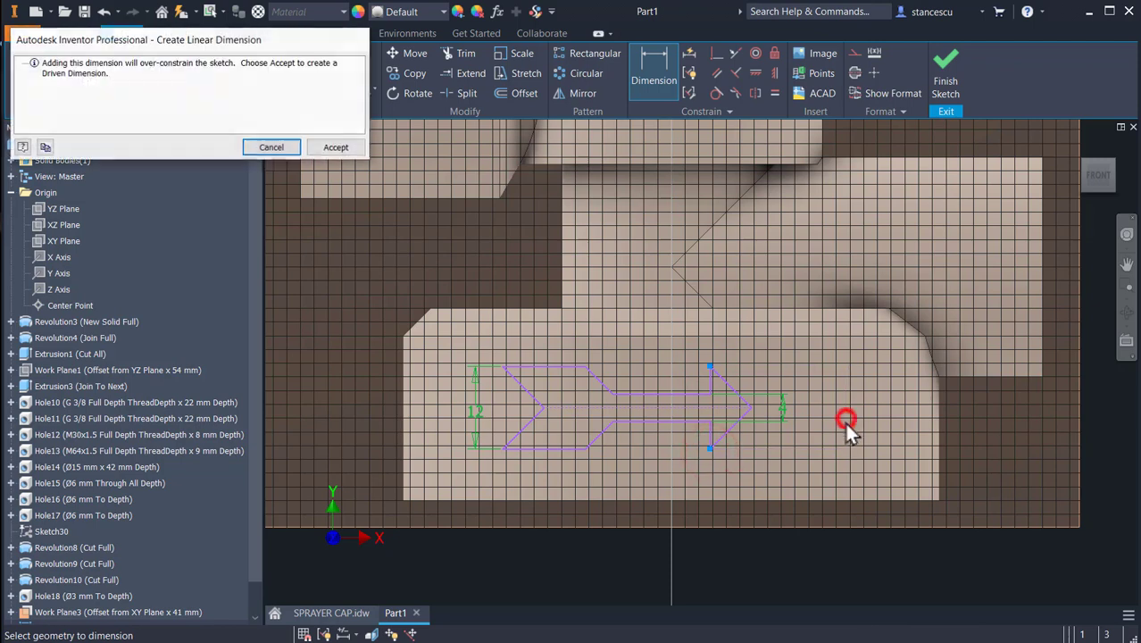
click(289, 147)
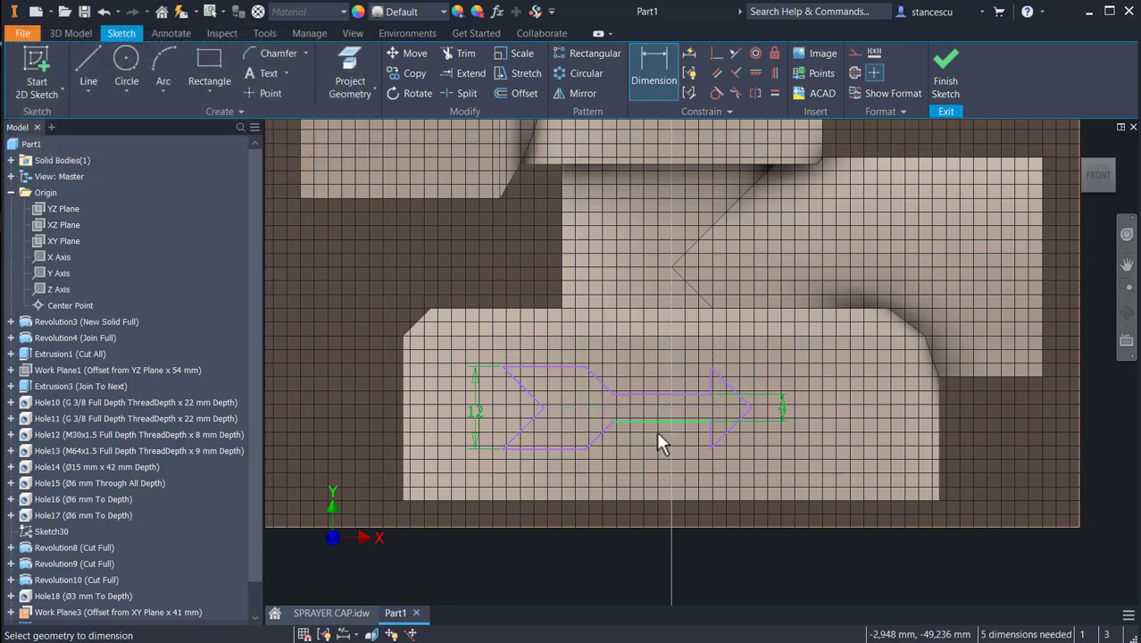
Dimension the angle between the two slanted lines of the arrow's tail notch as 90 degrees
click(523, 382)
click(520, 429)
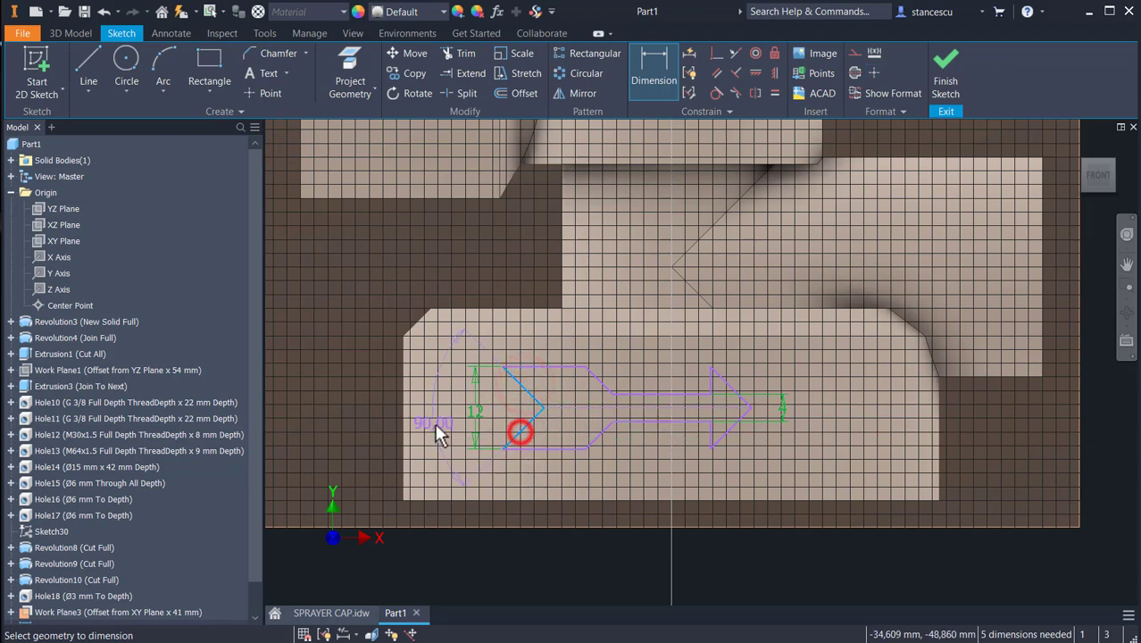
click(438, 415)
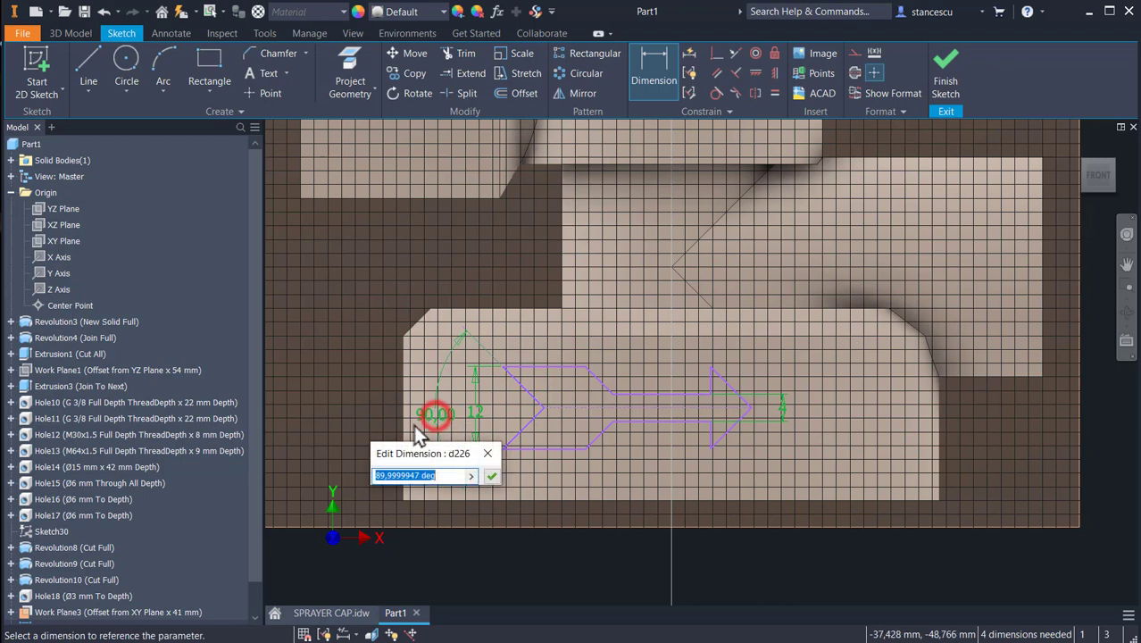
click(489, 476)
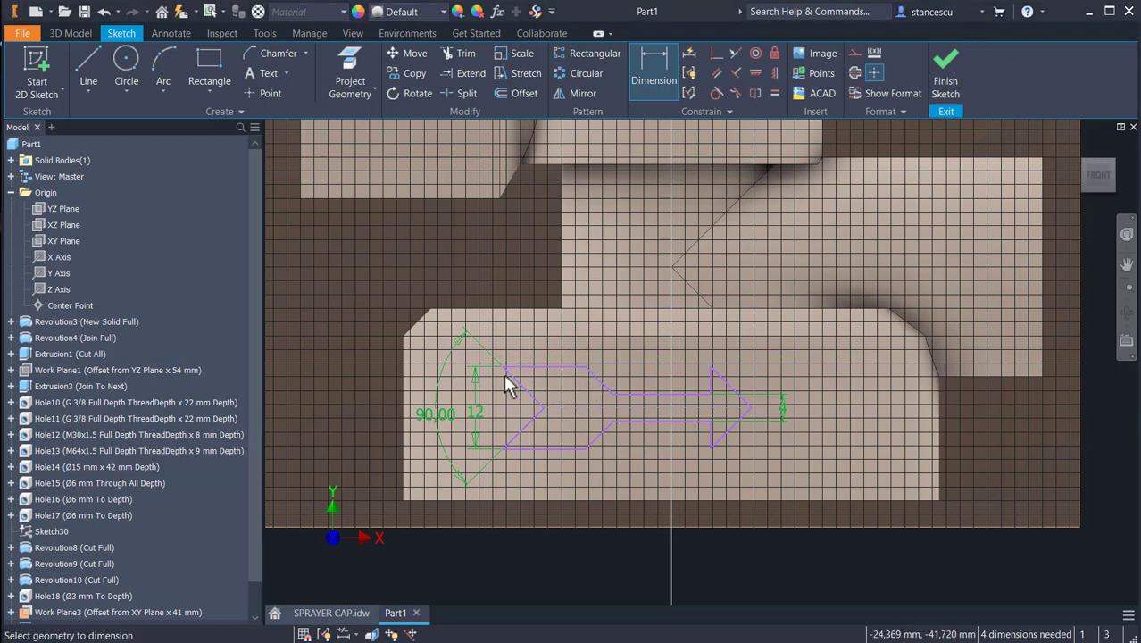
Dimension the arrow's overall horizontal length from the tail's lower corner to the arrowhead tip as 42 mm
click(503, 453)
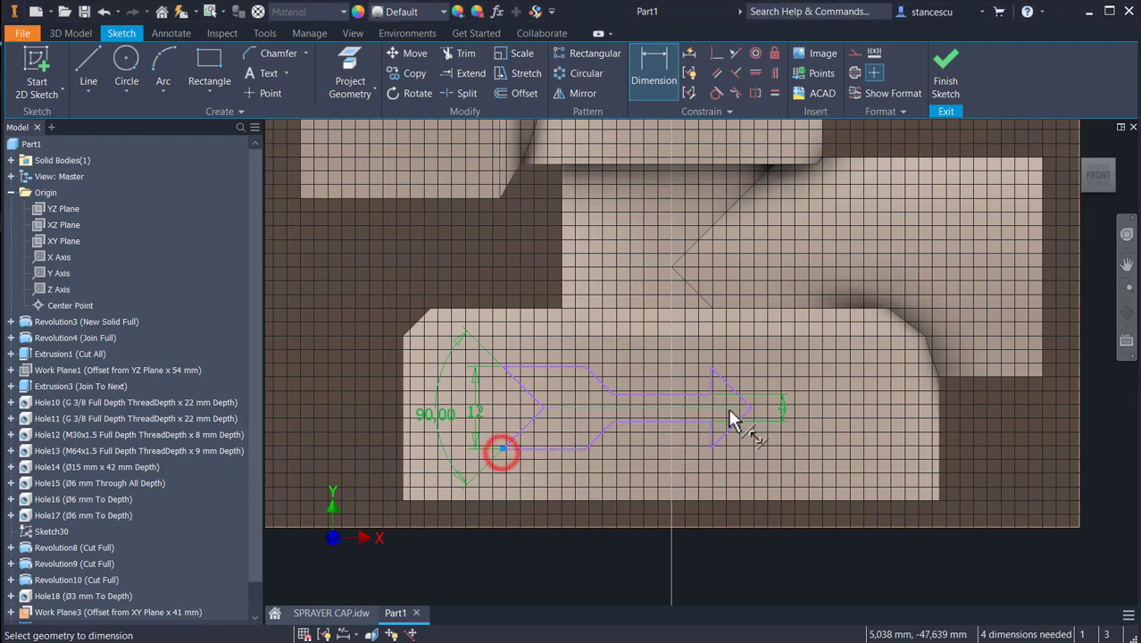
click(750, 405)
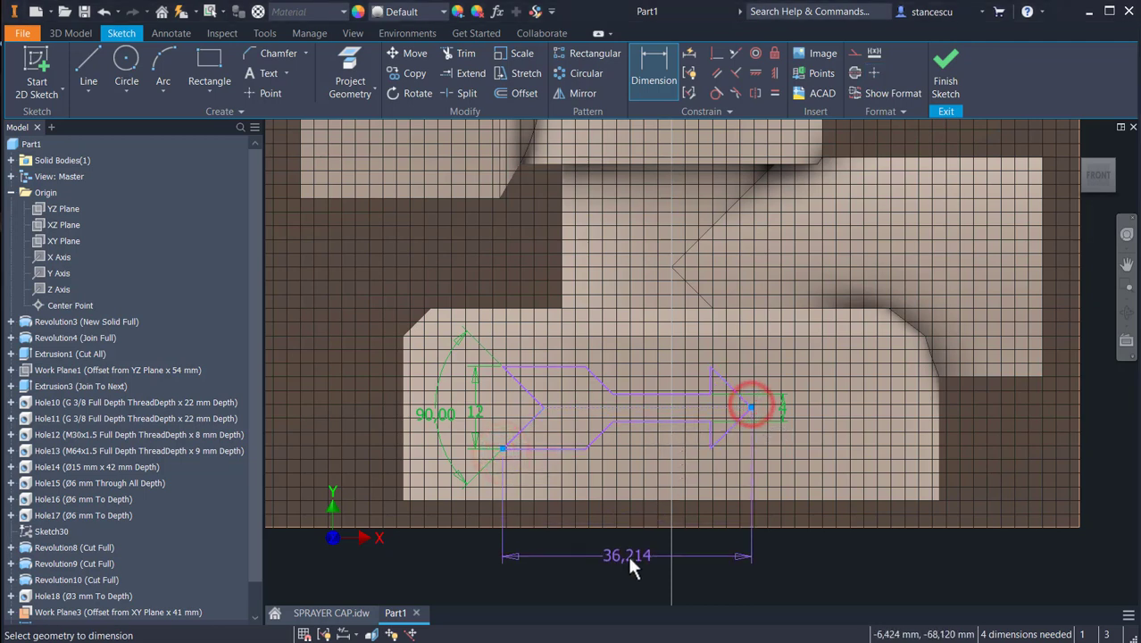
click(631, 572)
text(42)
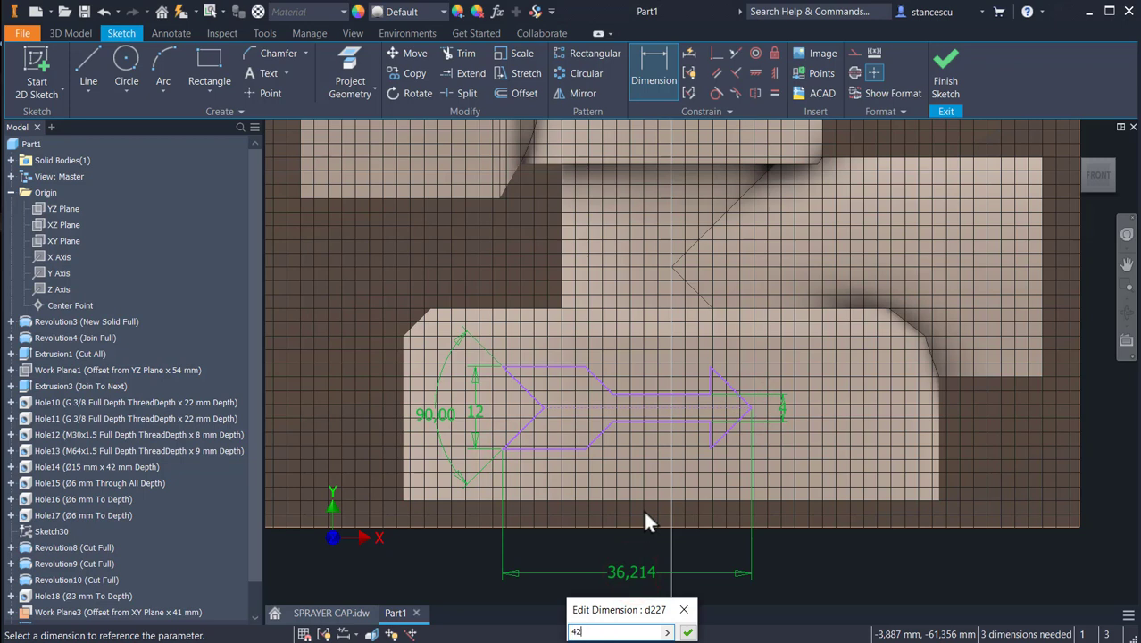
key(Return)
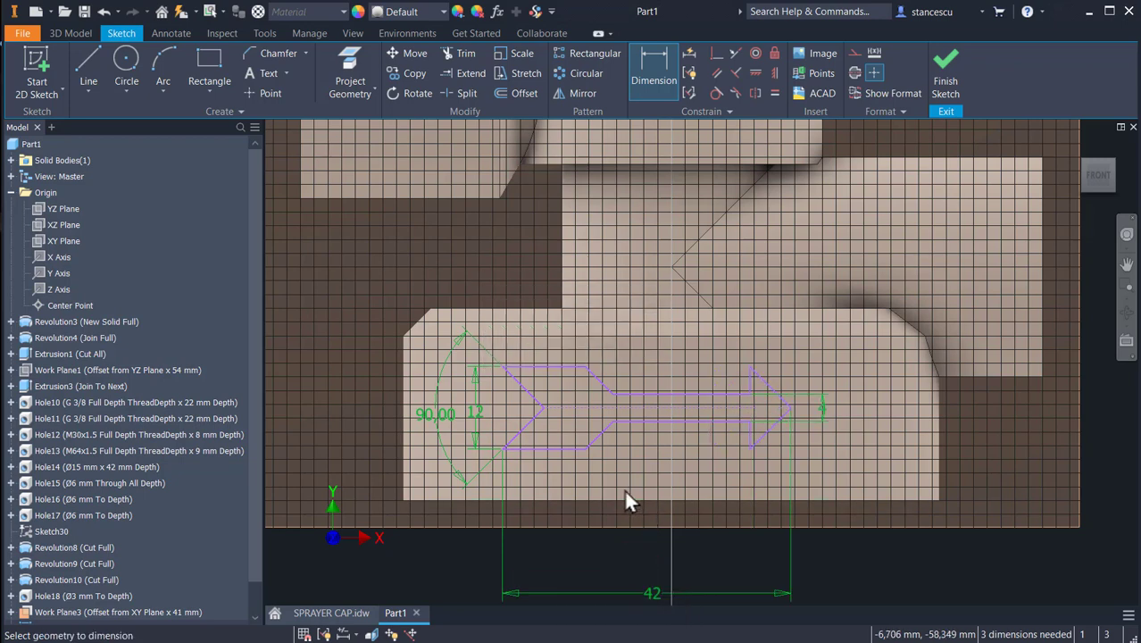
Dimension the length of the arrow tail's lower horizontal edge as 12 mm
click(552, 450)
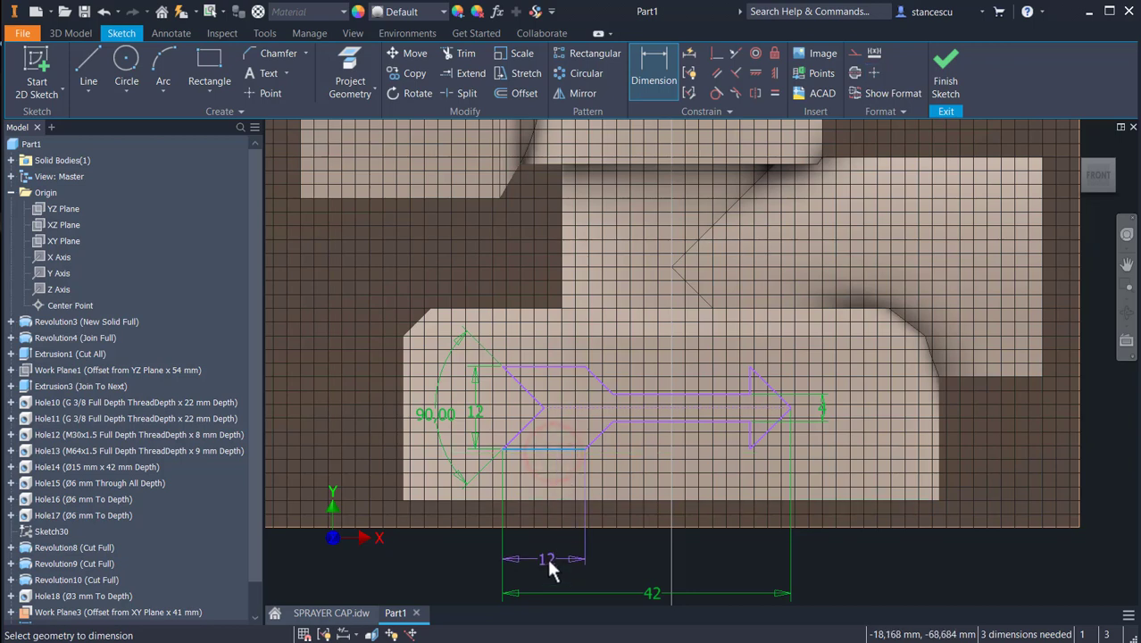
click(546, 559)
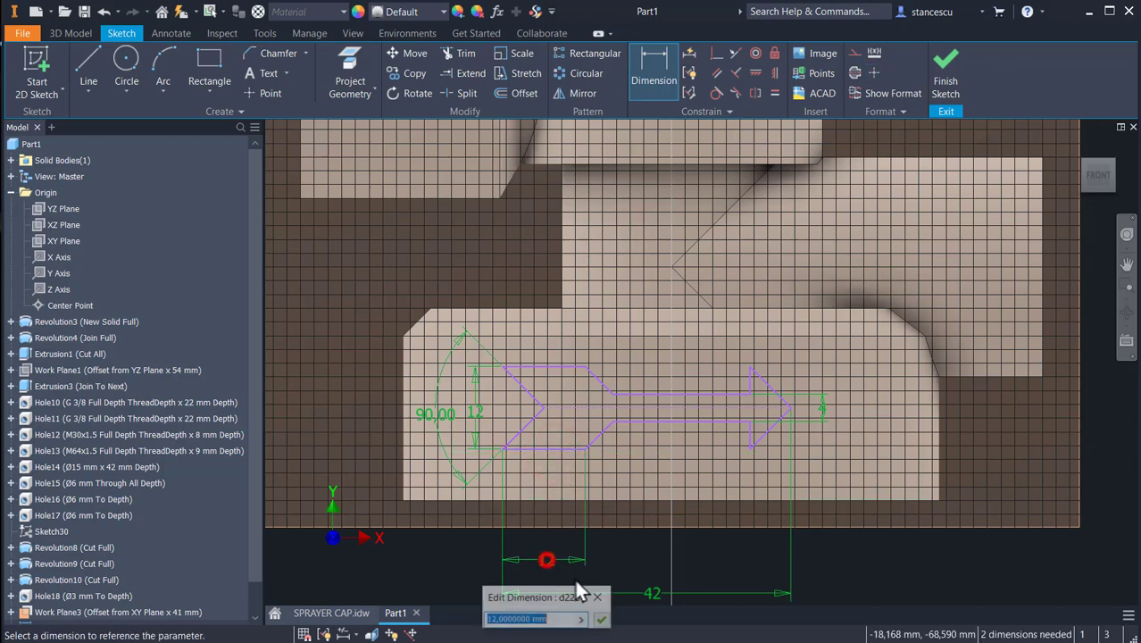
click(601, 619)
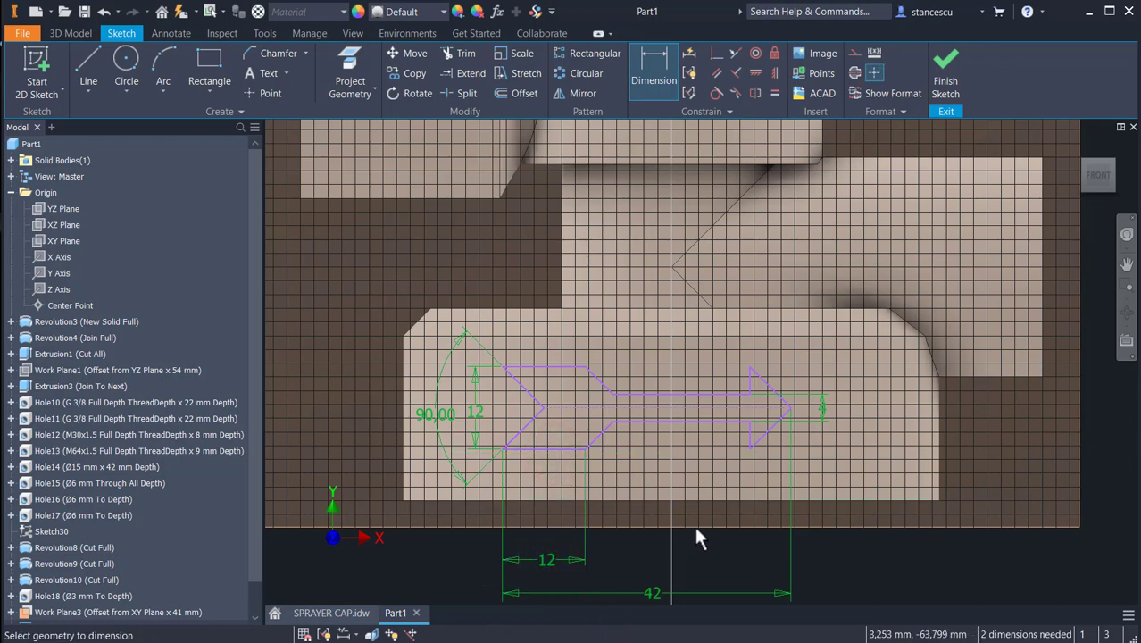
Try to dimension the angle between the arrowhead's two slanted lines
click(756, 378)
click(776, 419)
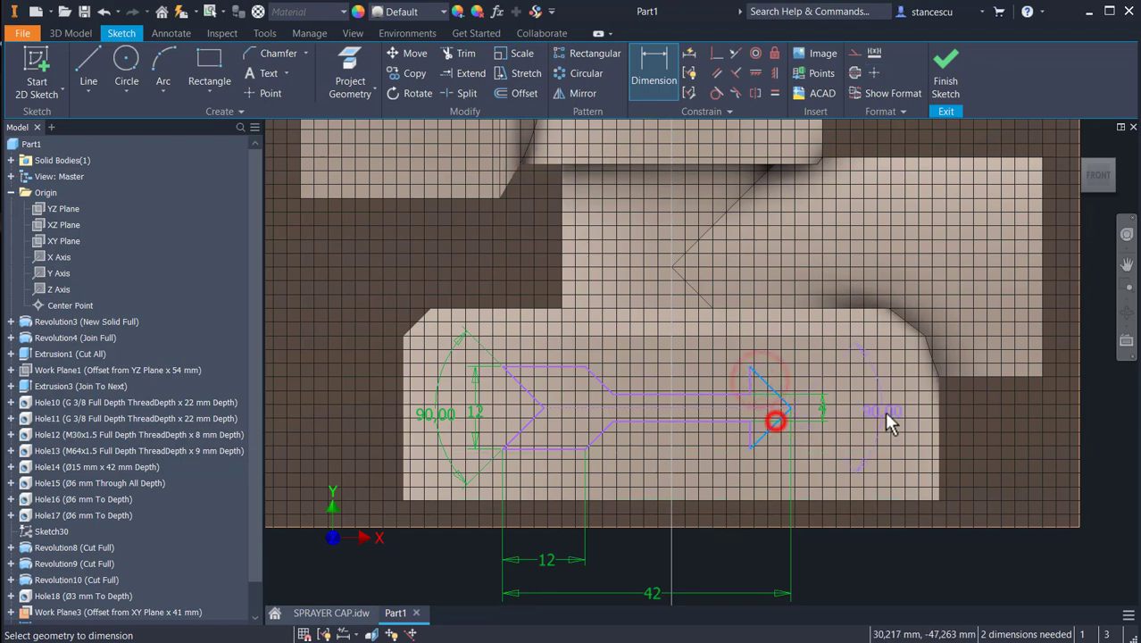
click(882, 411)
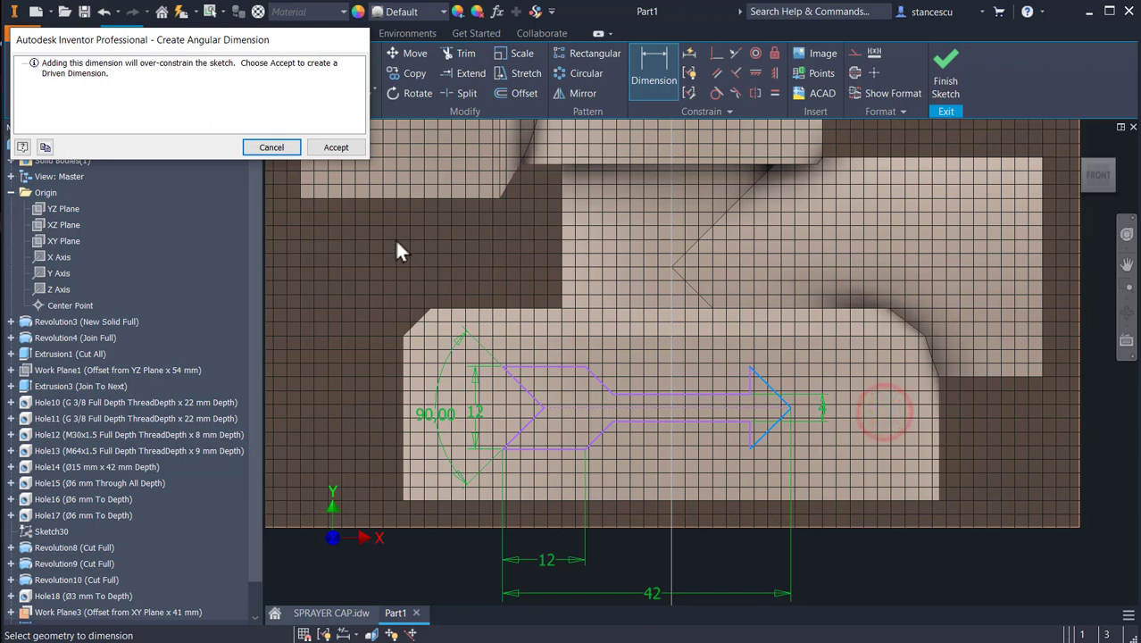
click(271, 147)
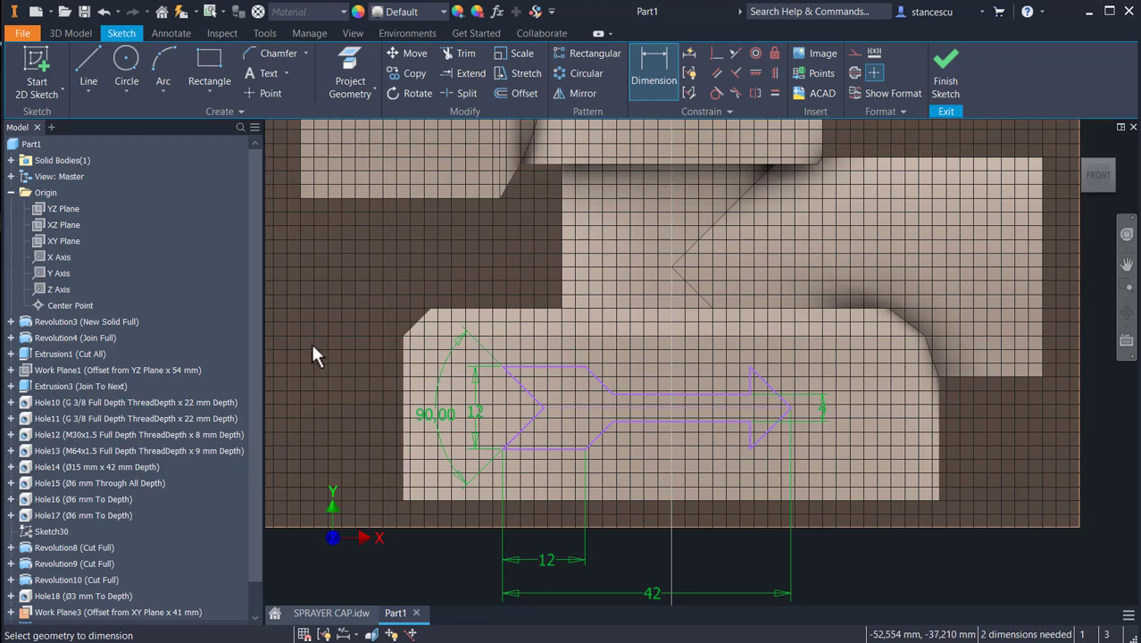
Dimension the vertical distance from the body's bottom edge to the arrow's tail notch point as 10 mm
click(656, 82)
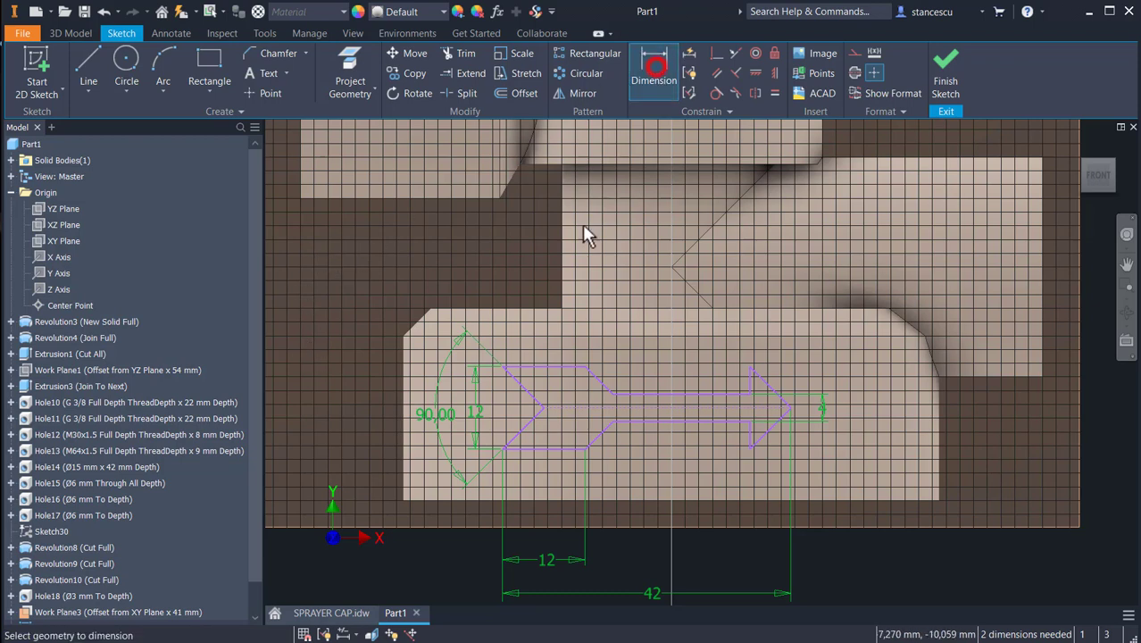
click(544, 408)
click(525, 500)
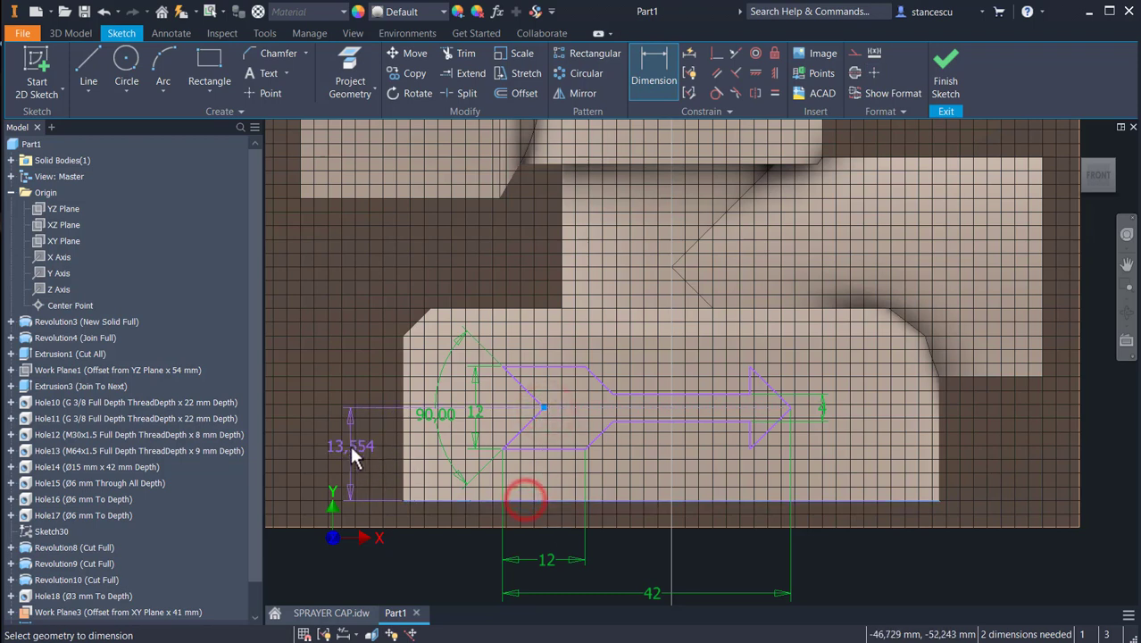
click(340, 441)
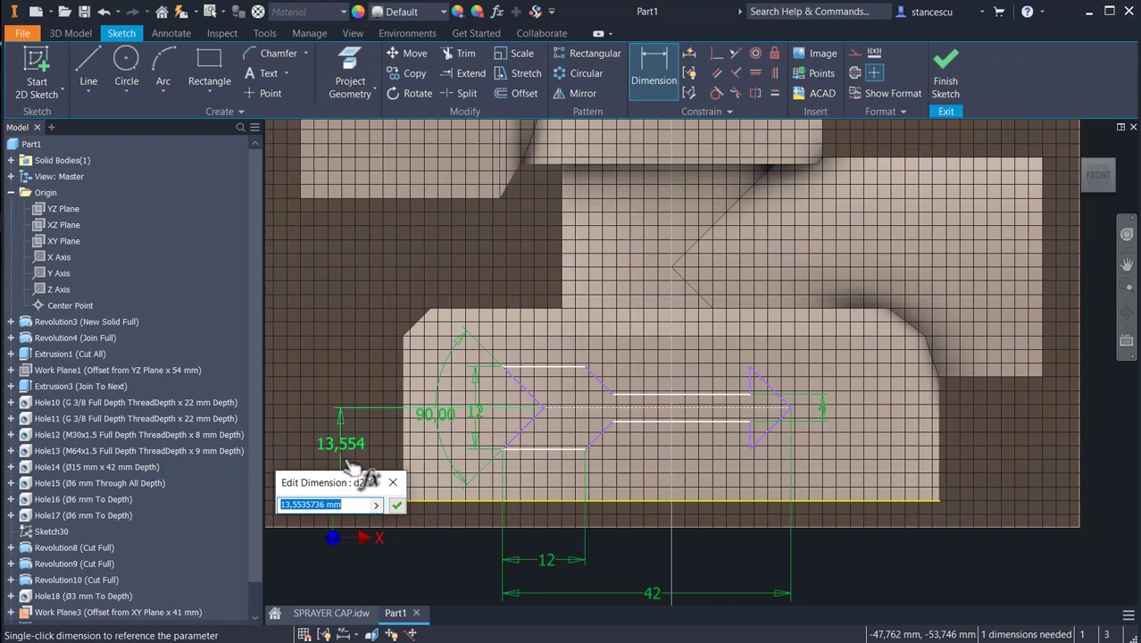
text(10)
key(Return)
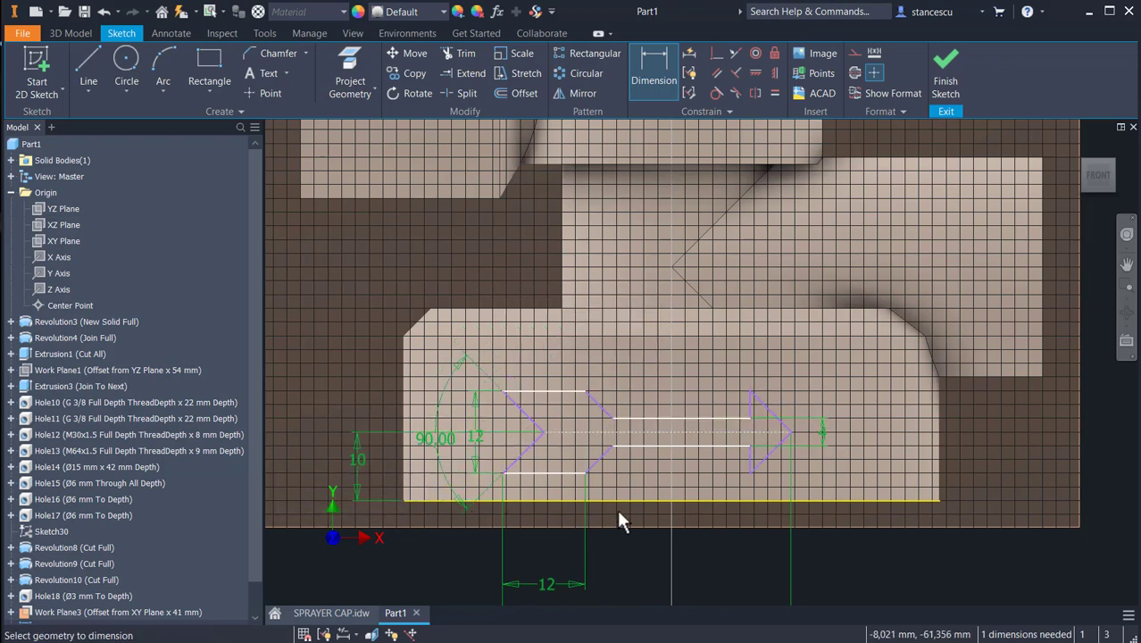
Dimension the horizontal distance from the sketch origin to the arrowhead tip as 21 mm
click(790, 433)
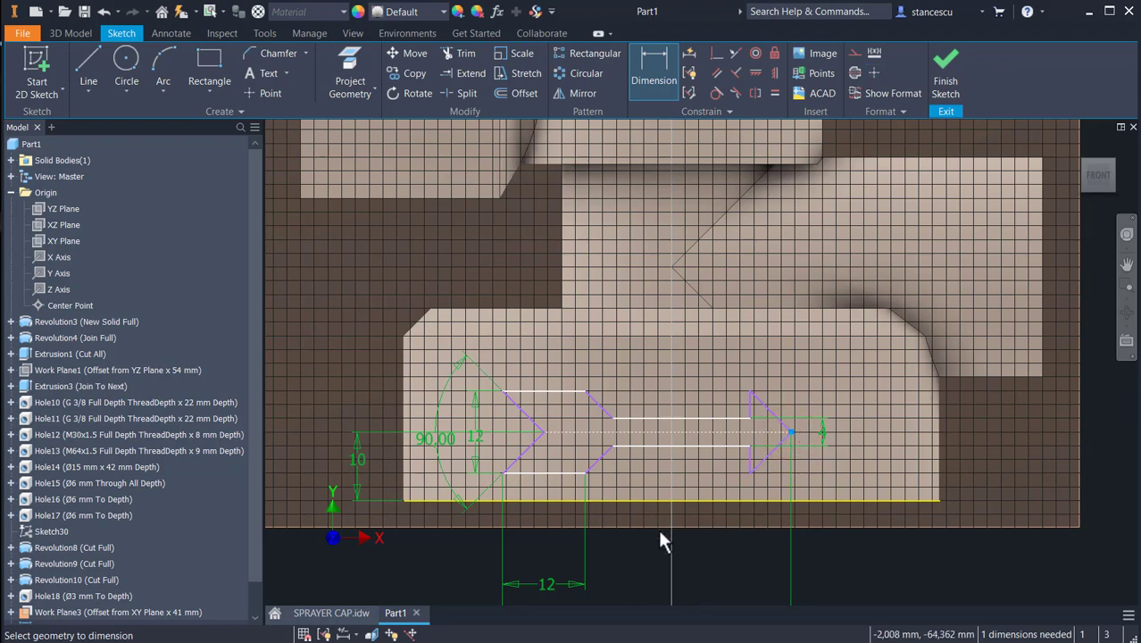
scroll(670, 336, down, 2)
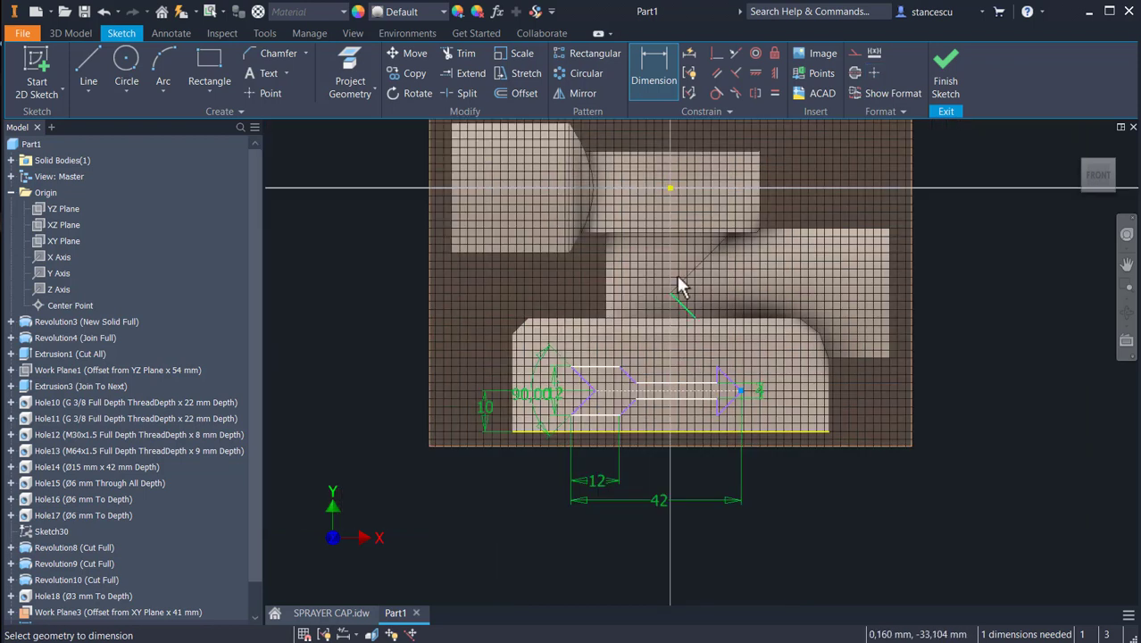
click(670, 188)
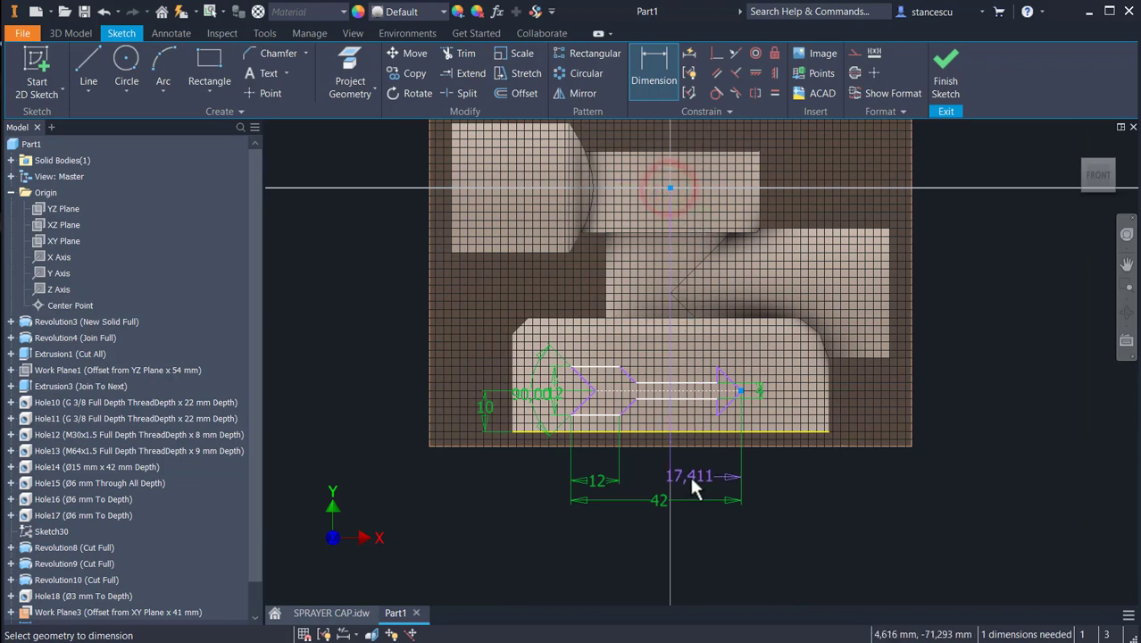
click(695, 480)
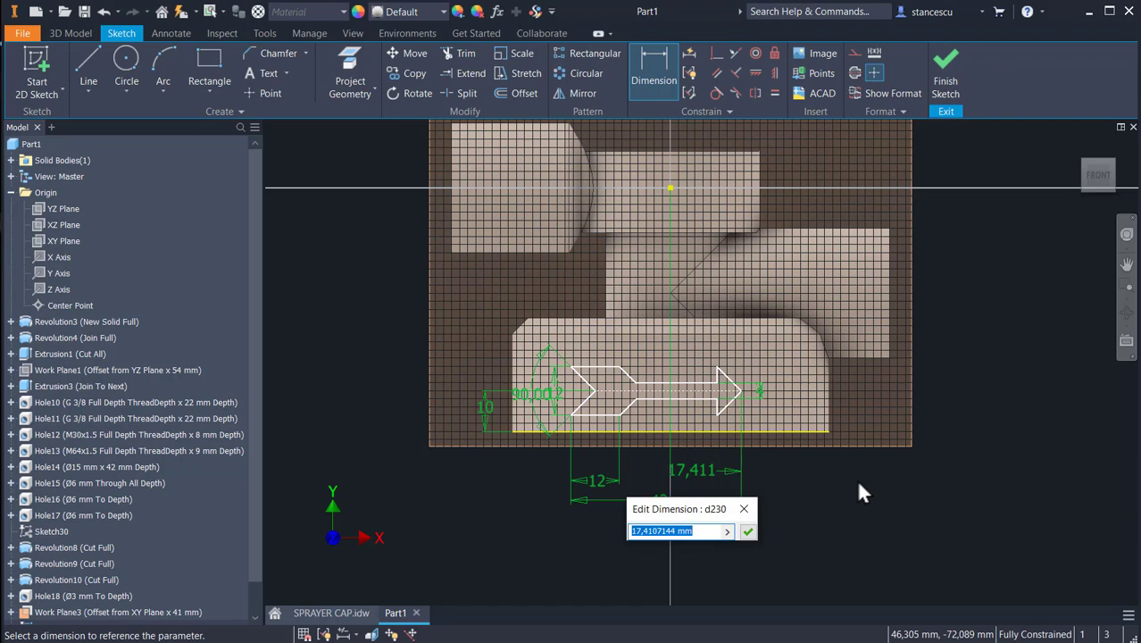
text(21)
key(Return)
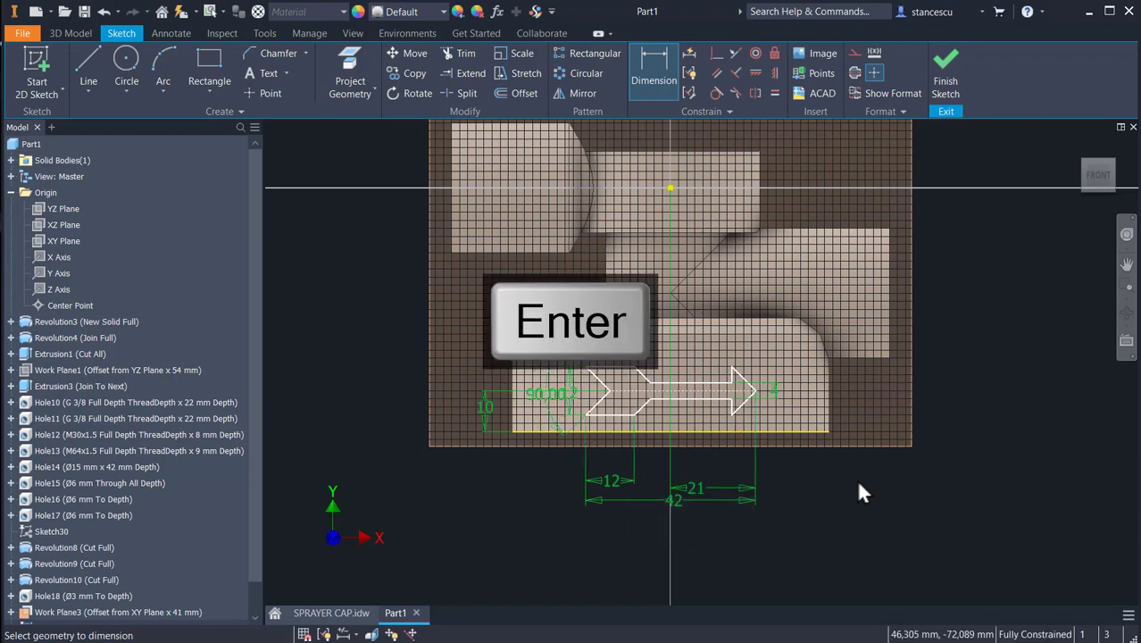
Finish the arrow sketch and extrude its profile to the next face of the solid, joined to the body
click(944, 82)
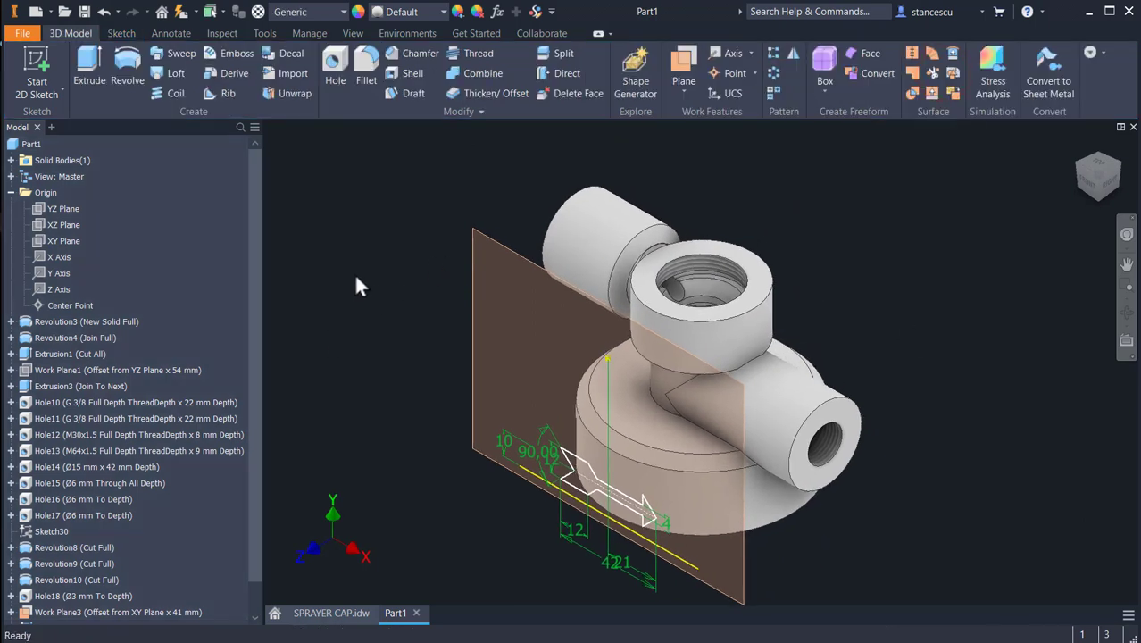
click(90, 72)
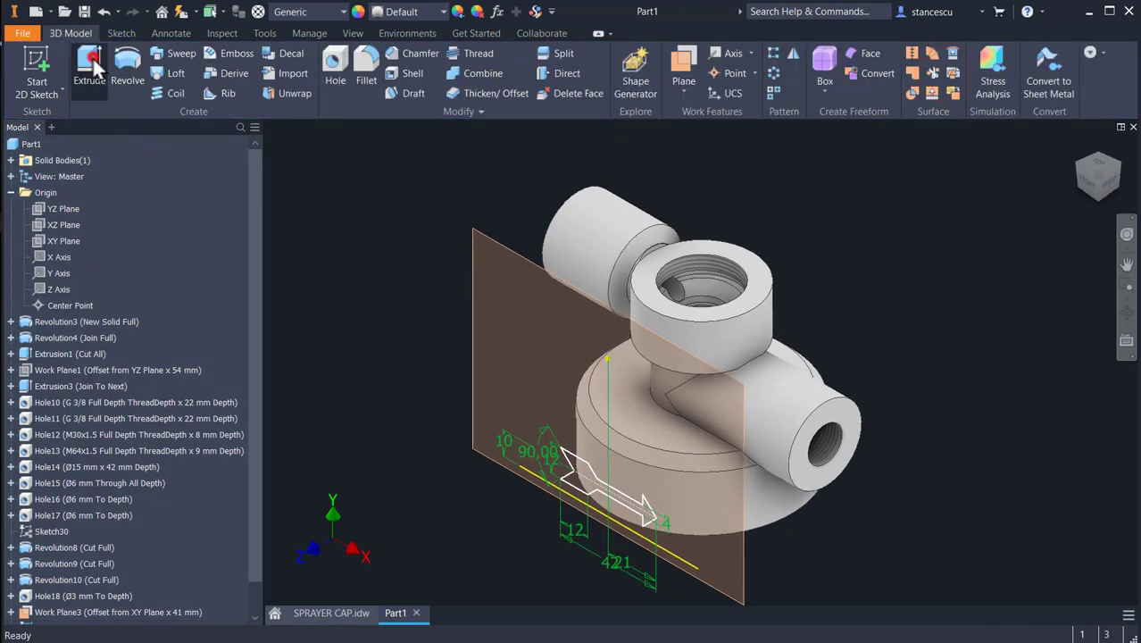
click(401, 242)
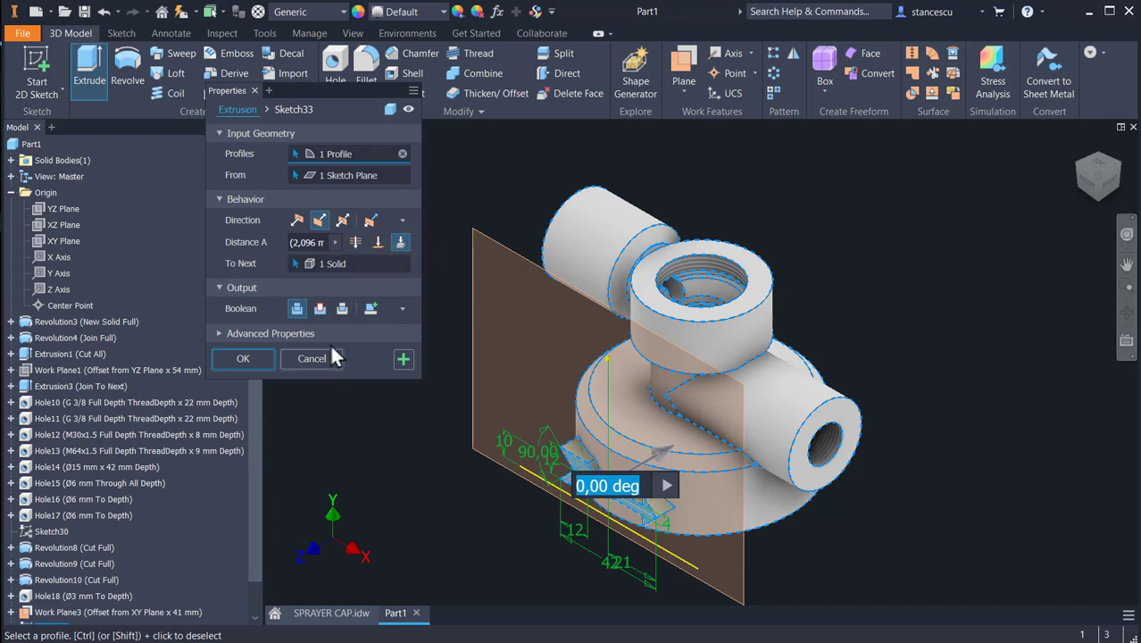
click(260, 353)
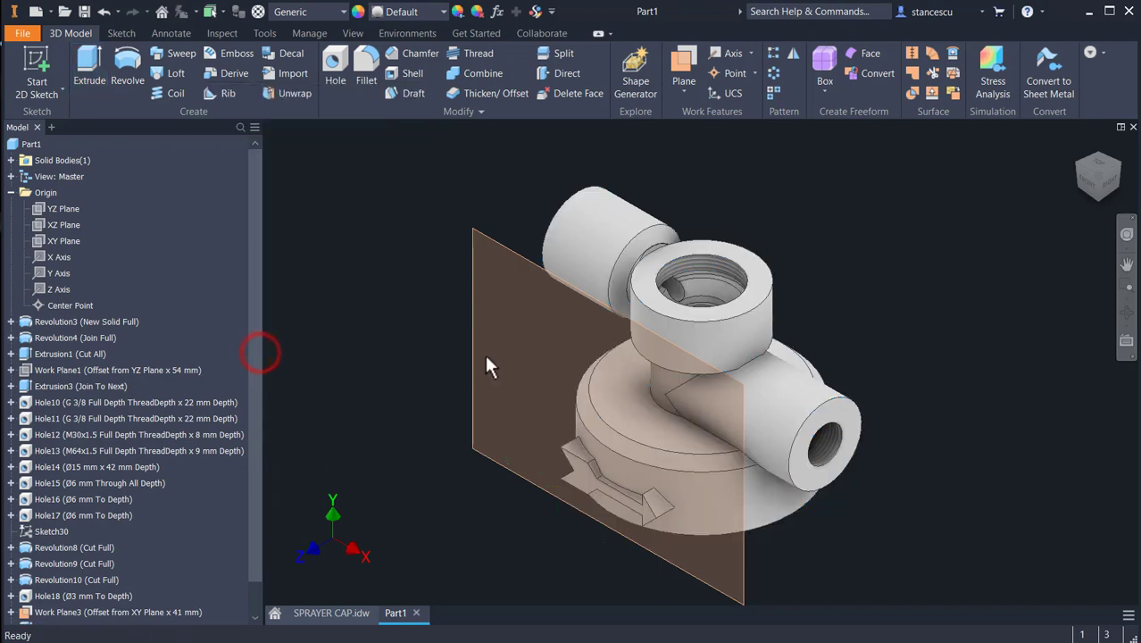
Hide the work plane offset 41 mm from the XY plane
right_click(527, 261)
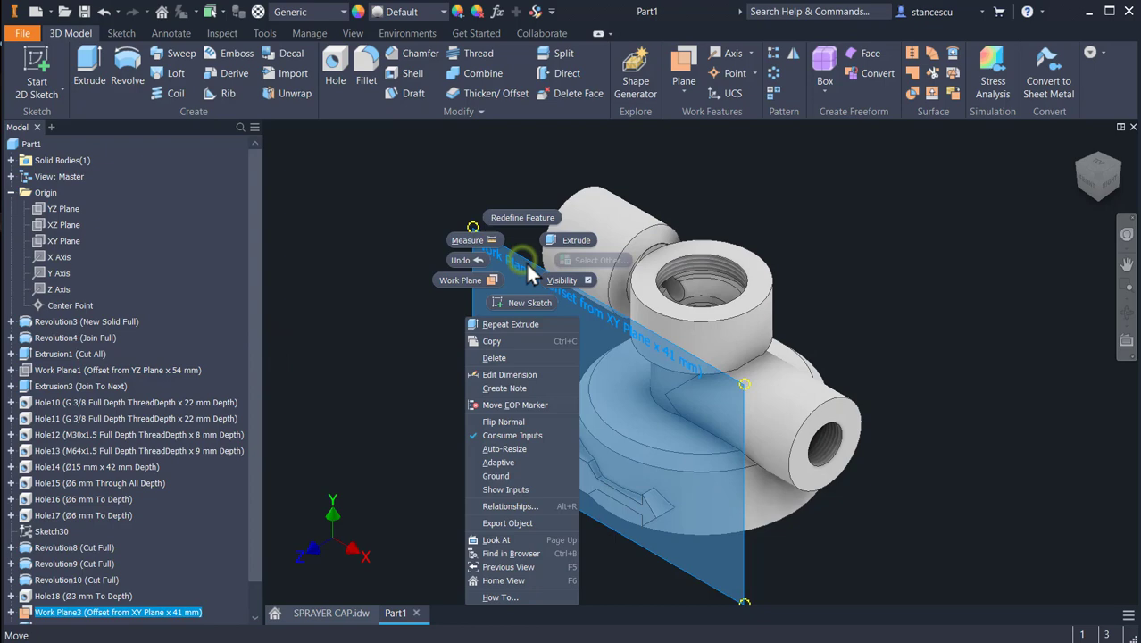
click(582, 280)
scroll(571, 491, up, 4)
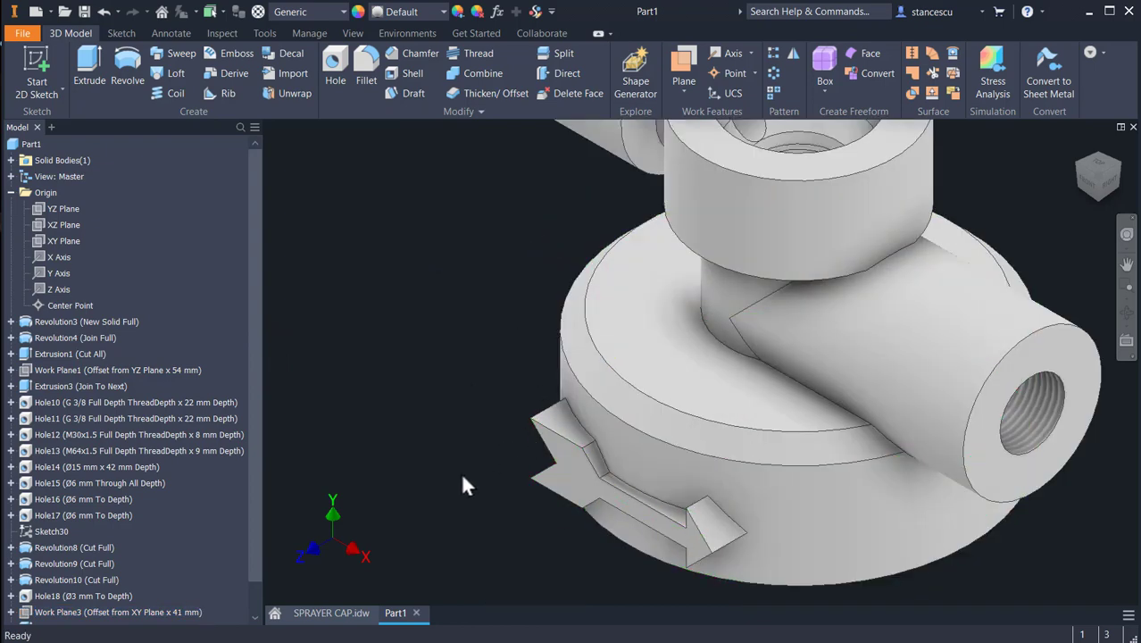
middle_drag(464, 477, 483, 331)
scroll(483, 331, down, 3)
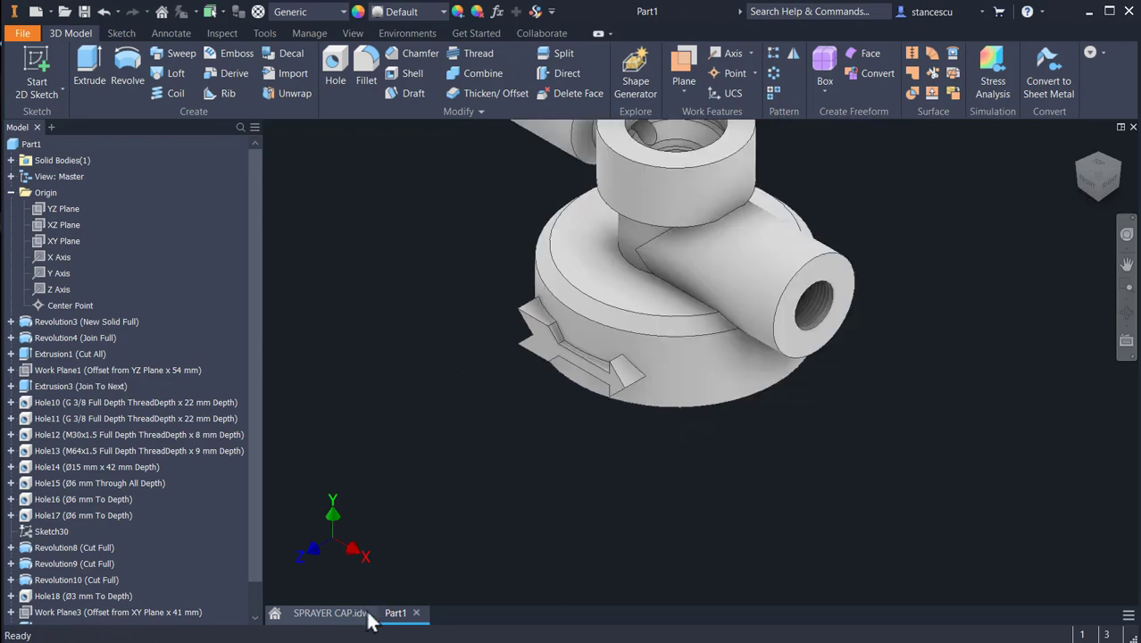
Check the arrow in the SPRAYER CAP drawing and start a sketch on the part's XY plane with the model sliced at it
click(335, 612)
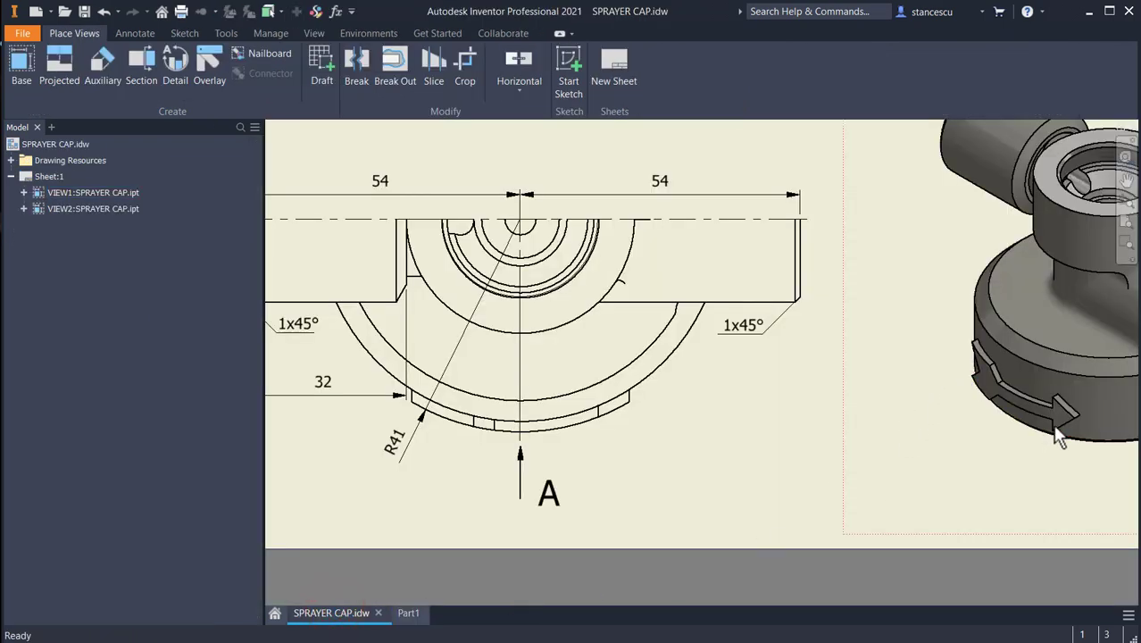
click(408, 613)
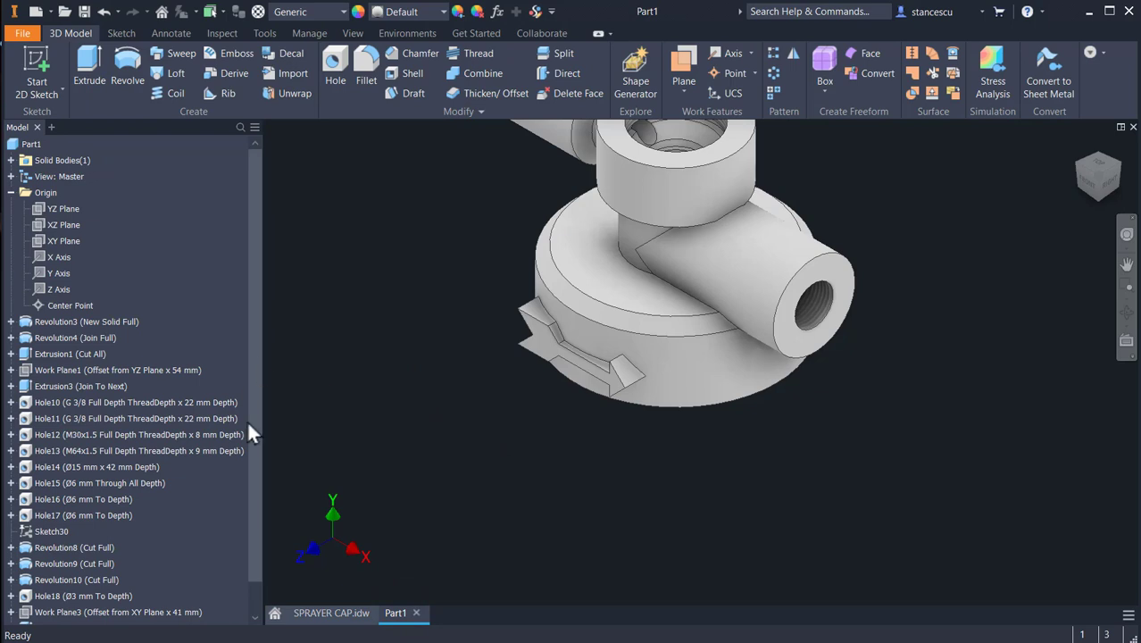
mouse_move(55, 239)
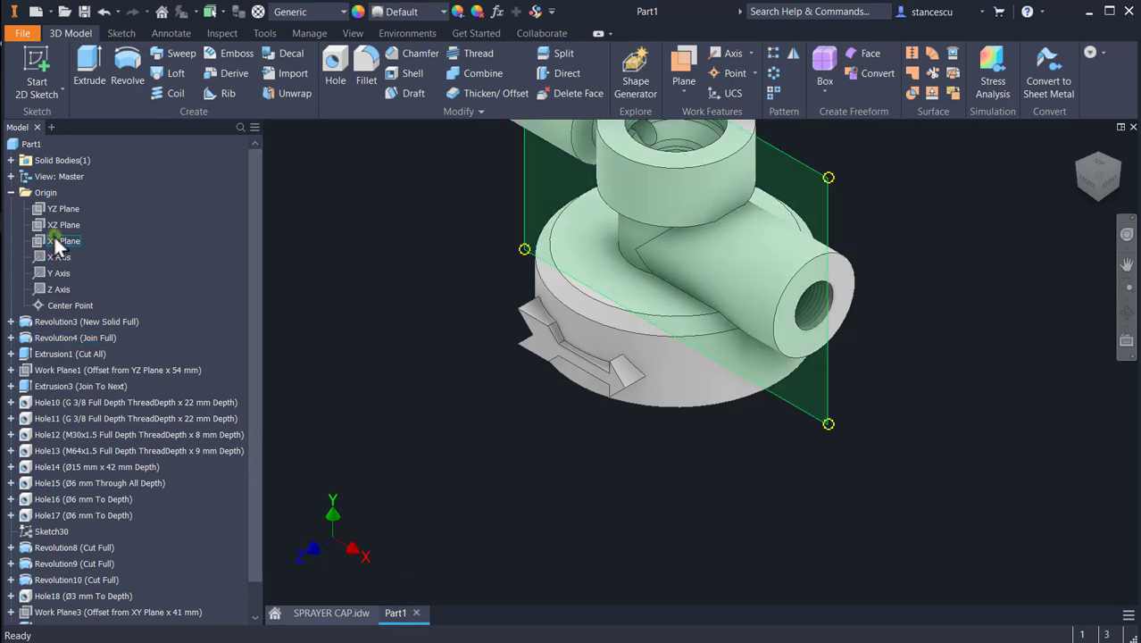
right_click(54, 239)
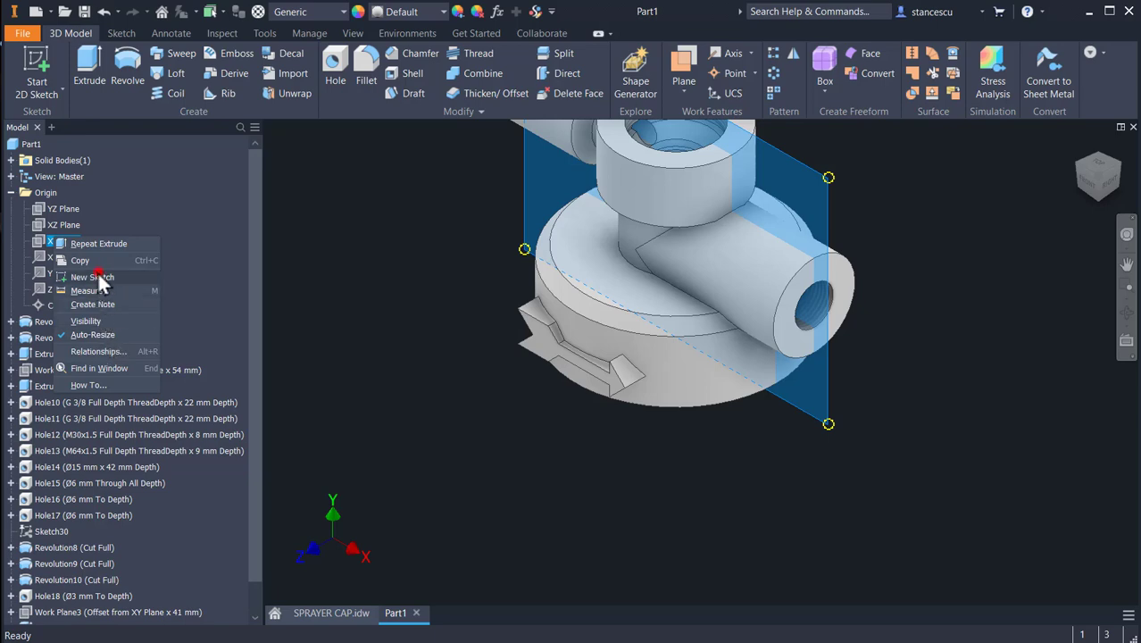
click(93, 277)
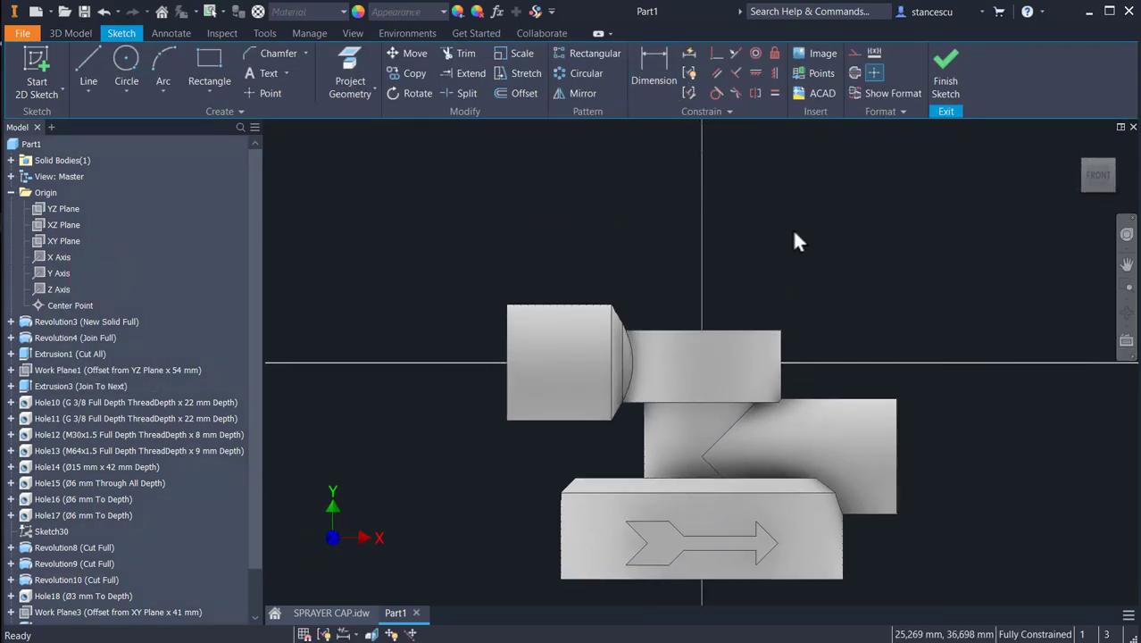
key(F7)
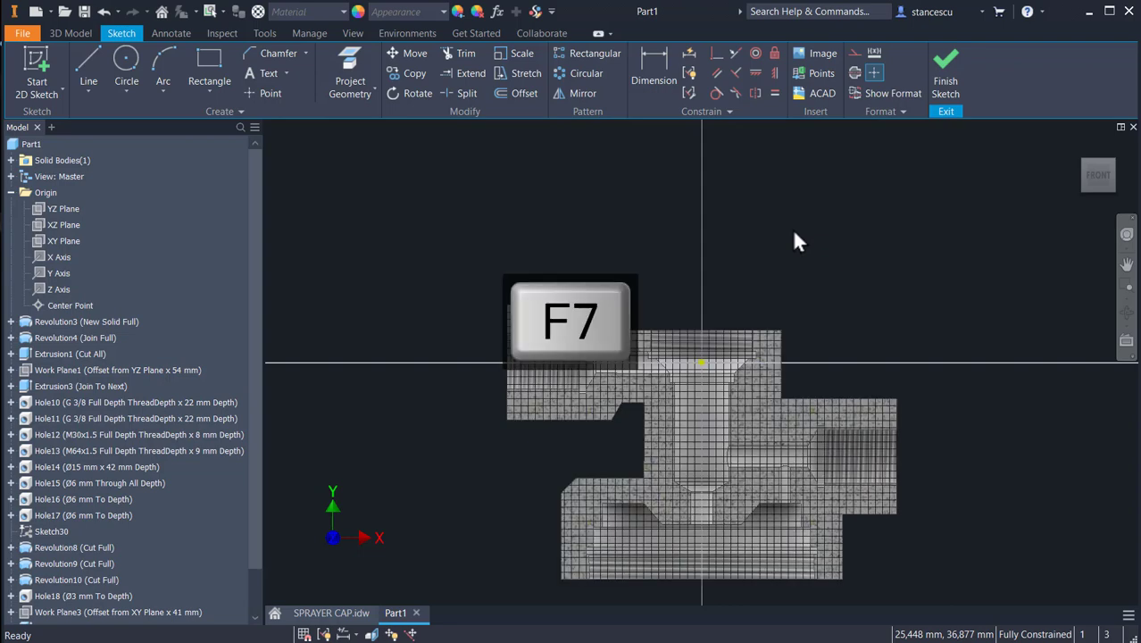
scroll(921, 446, down, 5)
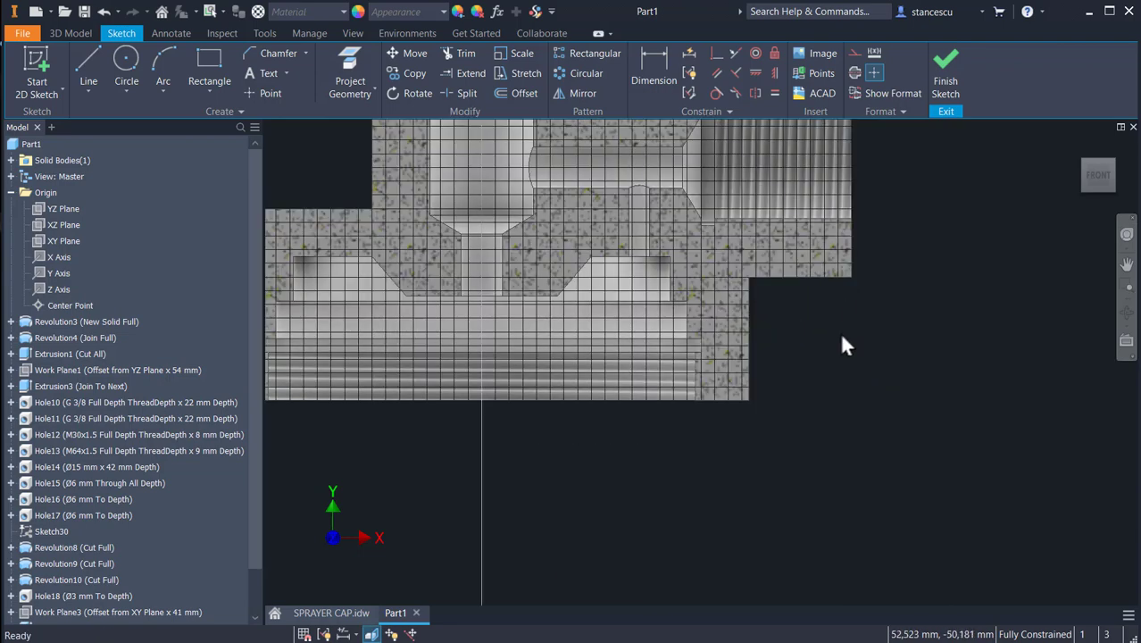
middle_drag(840, 332, 890, 436)
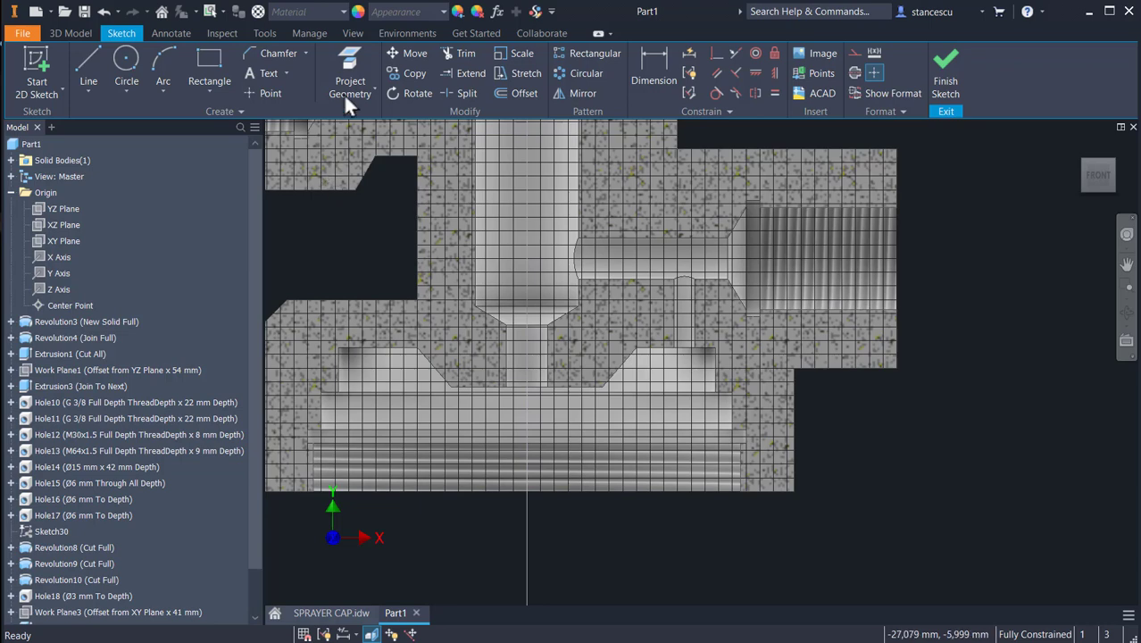
Project the lower side port's outer end edge and the cap body's bottom edge into the sketch
click(349, 60)
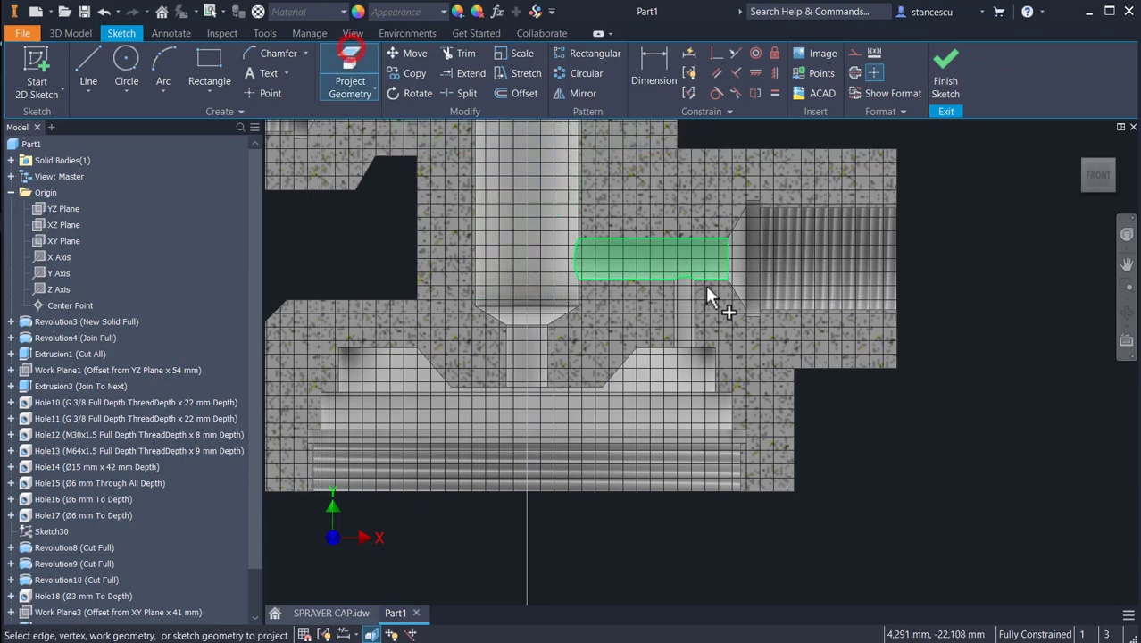
click(896, 341)
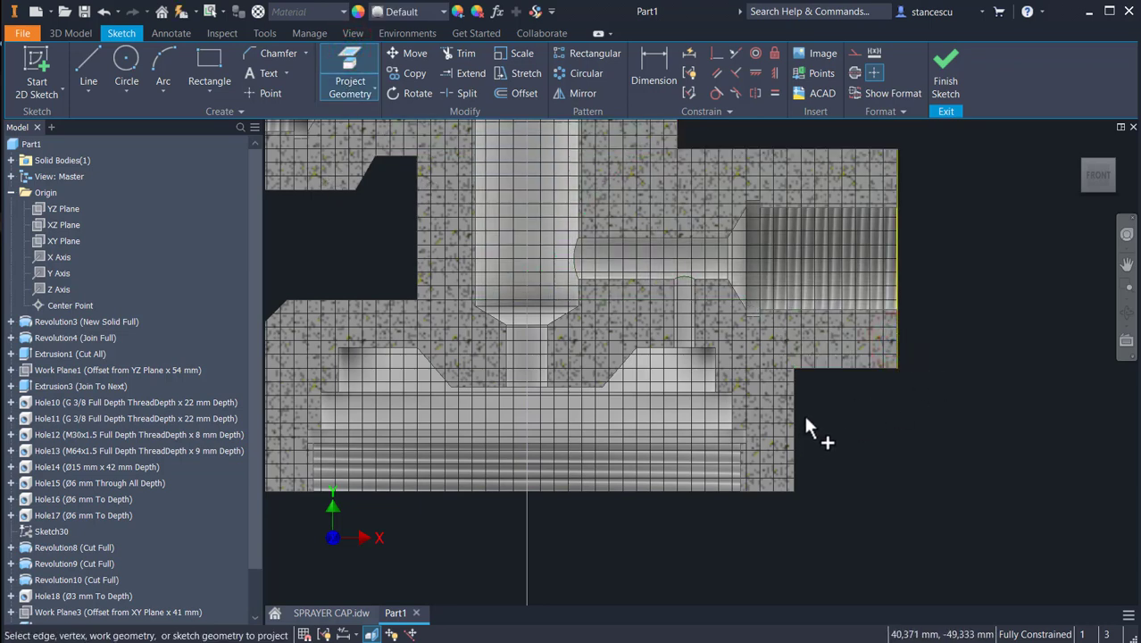
click(767, 494)
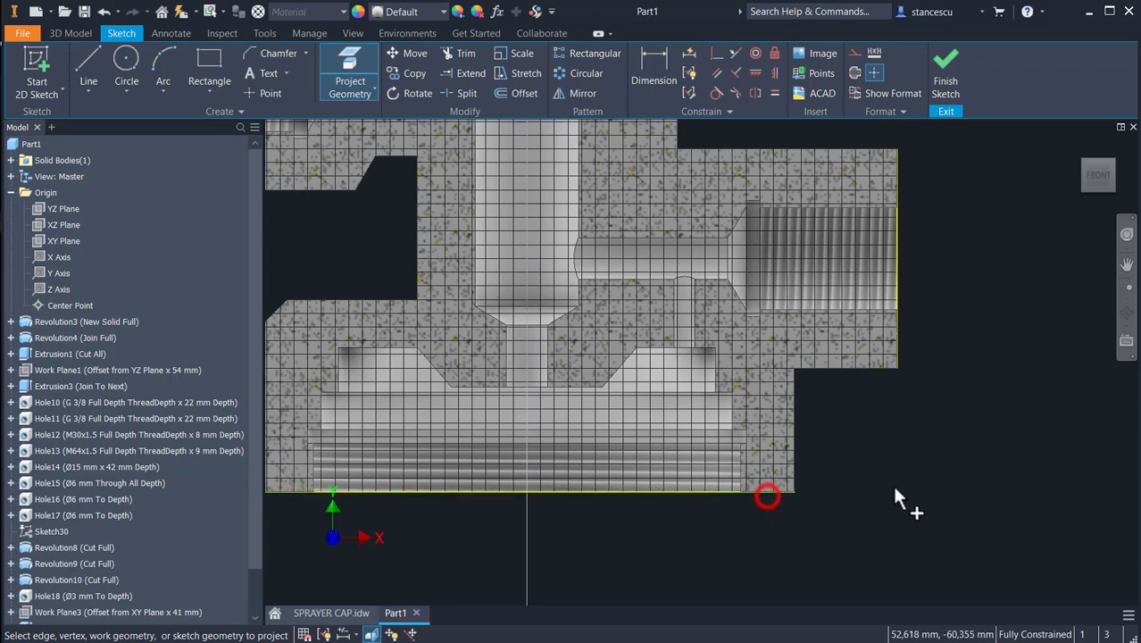
Sketch a rectangle outside the cap body, from the bottom edge's level up to the port's underside, its inner side about 44 mm from the origin
click(212, 49)
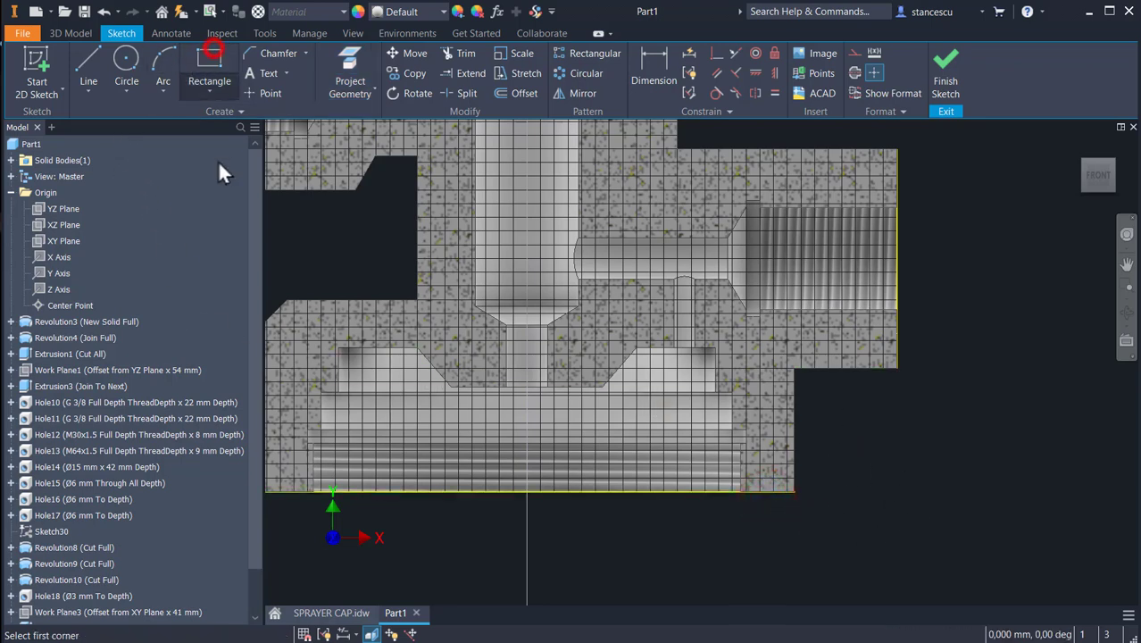
click(897, 489)
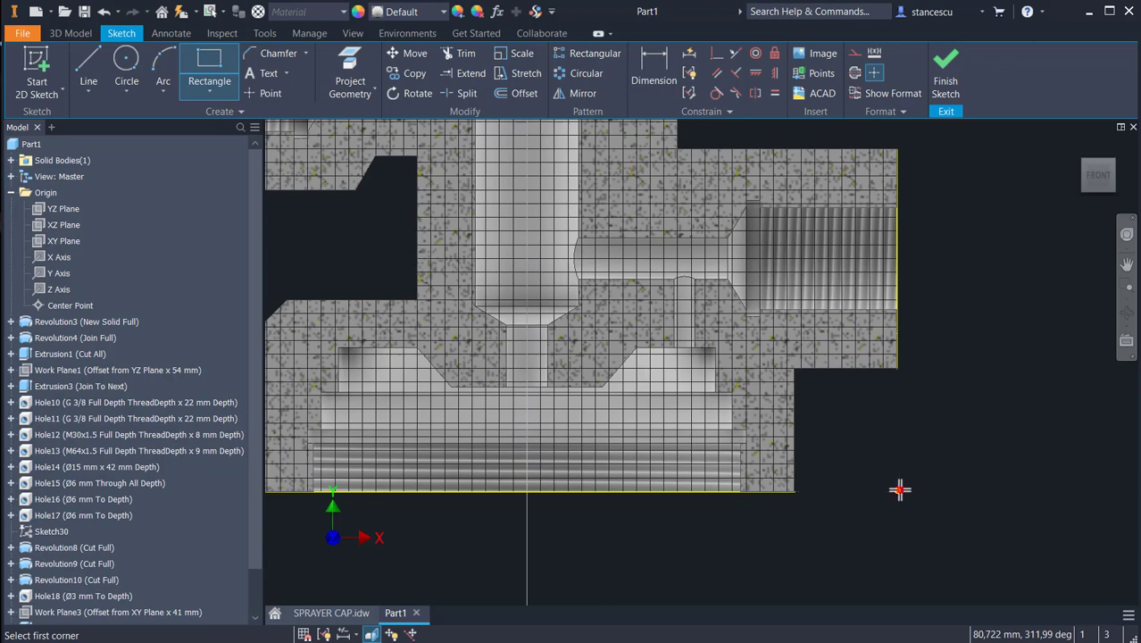
click(825, 368)
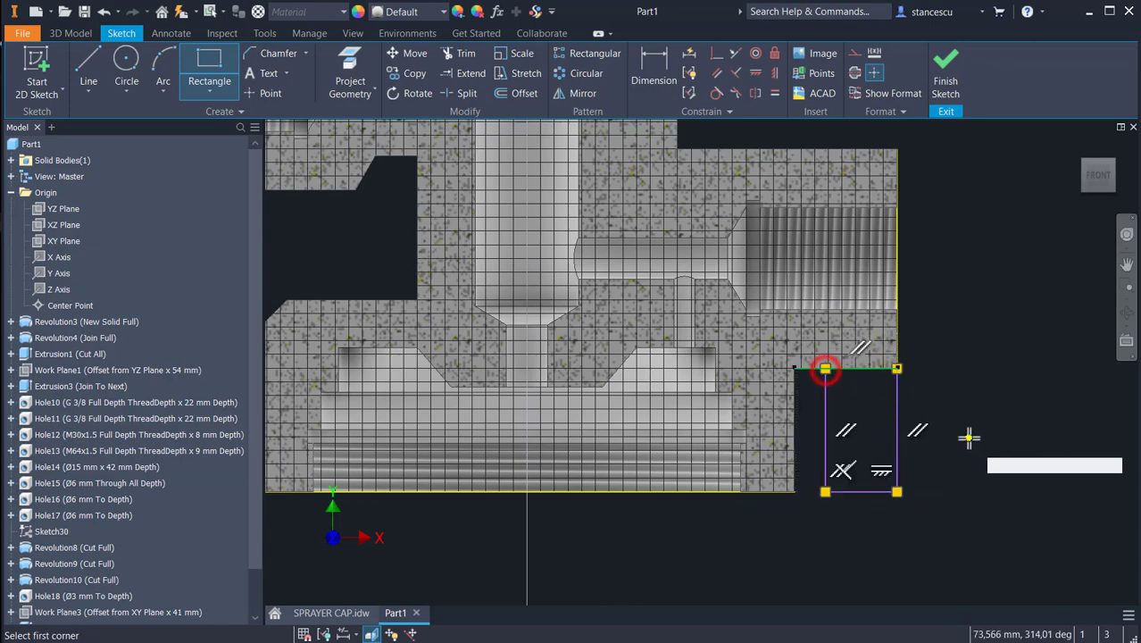
key(Escape)
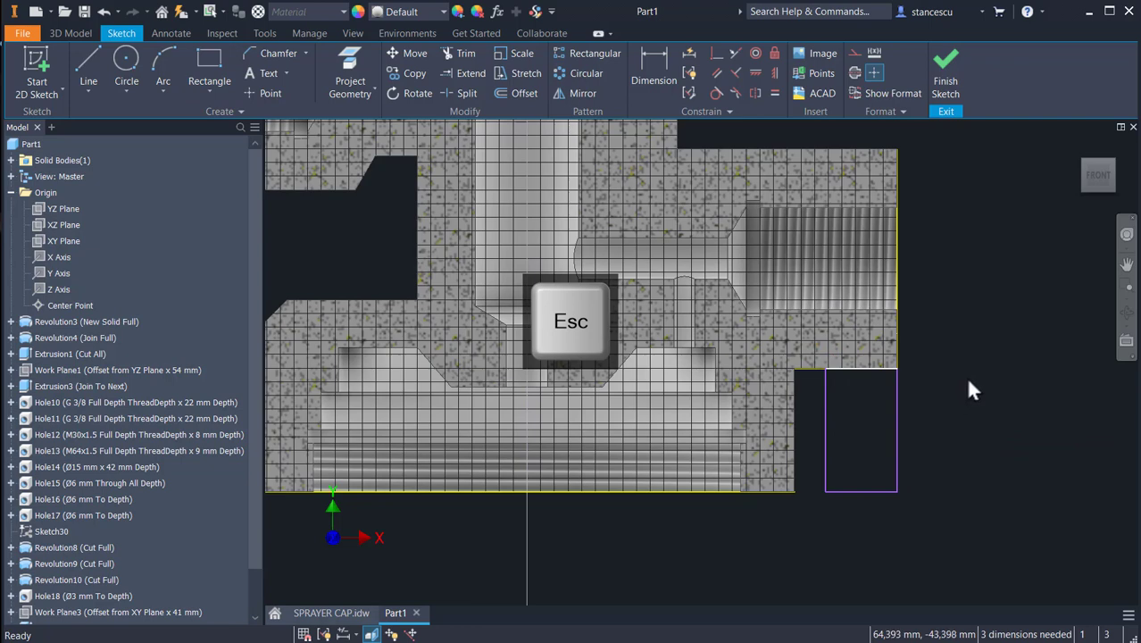
Dimension the horizontal distance from the sketch origin to the rectangle's inner side as 41 mm
click(662, 55)
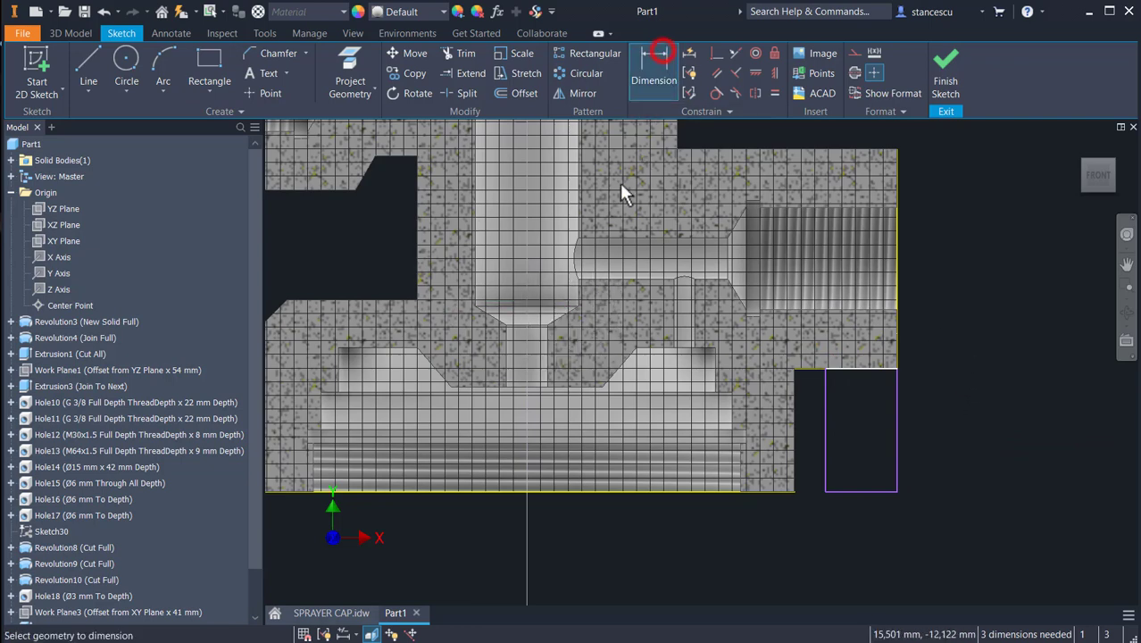
click(822, 448)
middle_drag(604, 339, 655, 519)
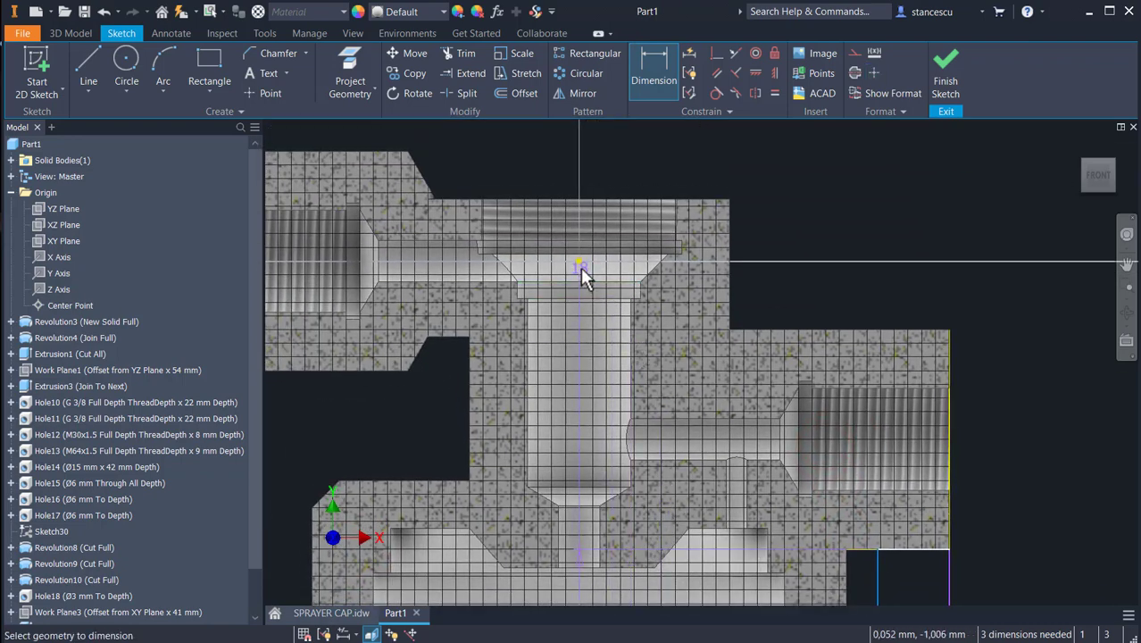
click(577, 260)
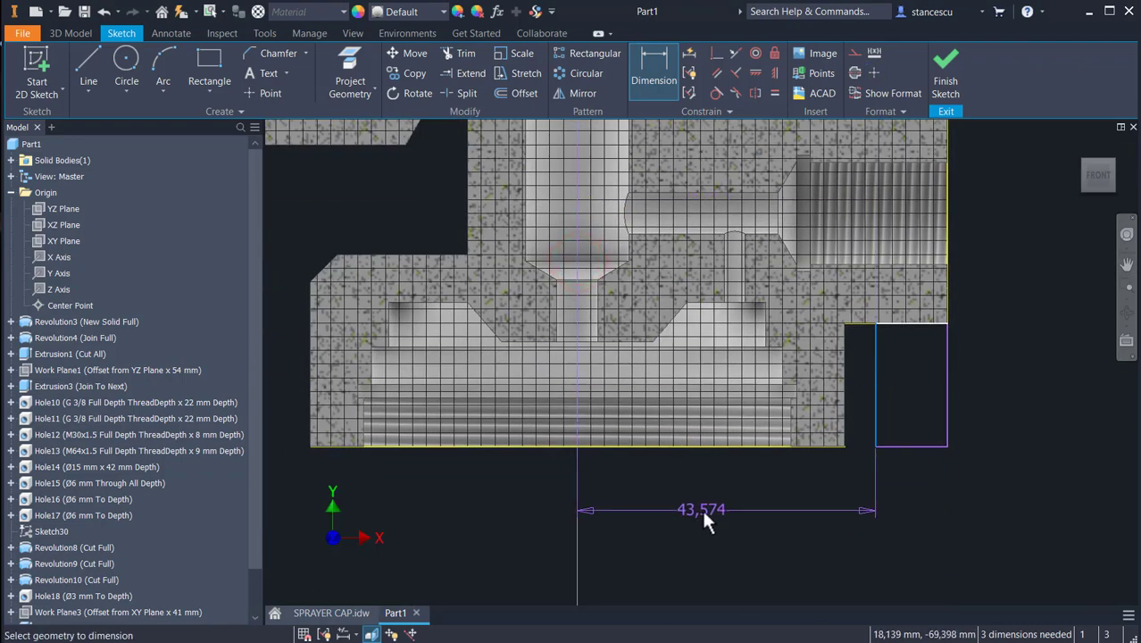
click(702, 507)
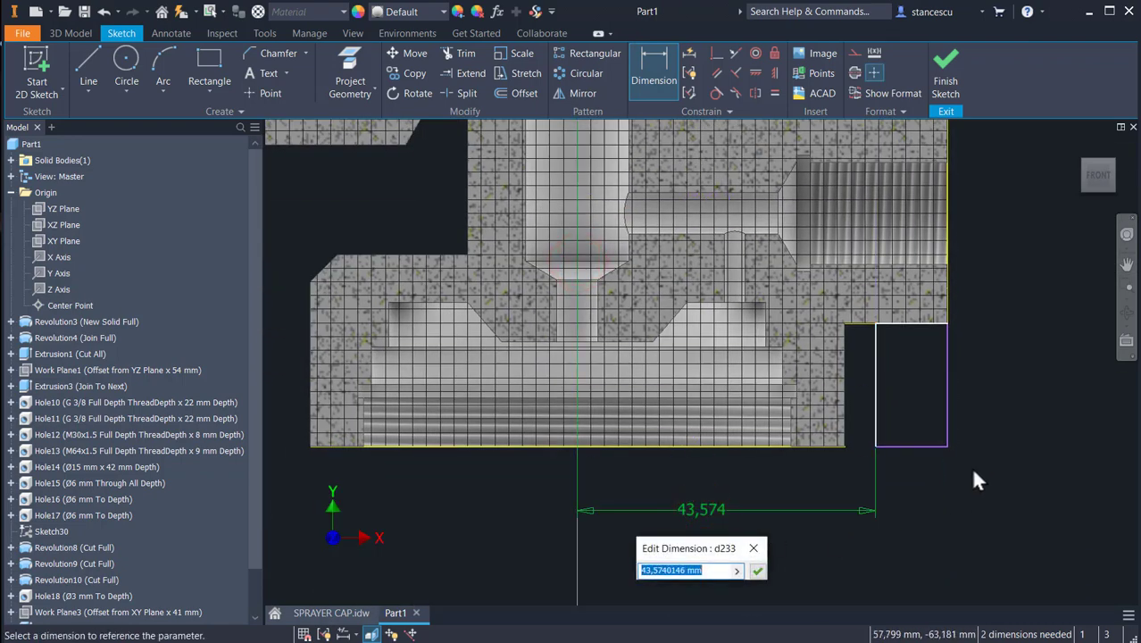
text(41)
key(Return)
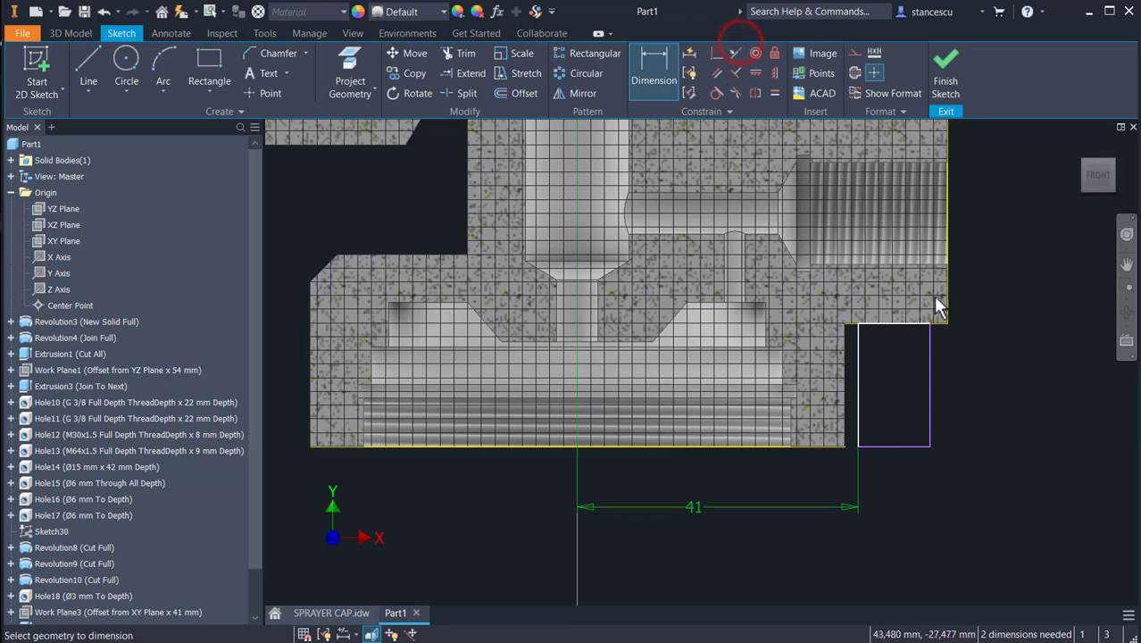
click(929, 382)
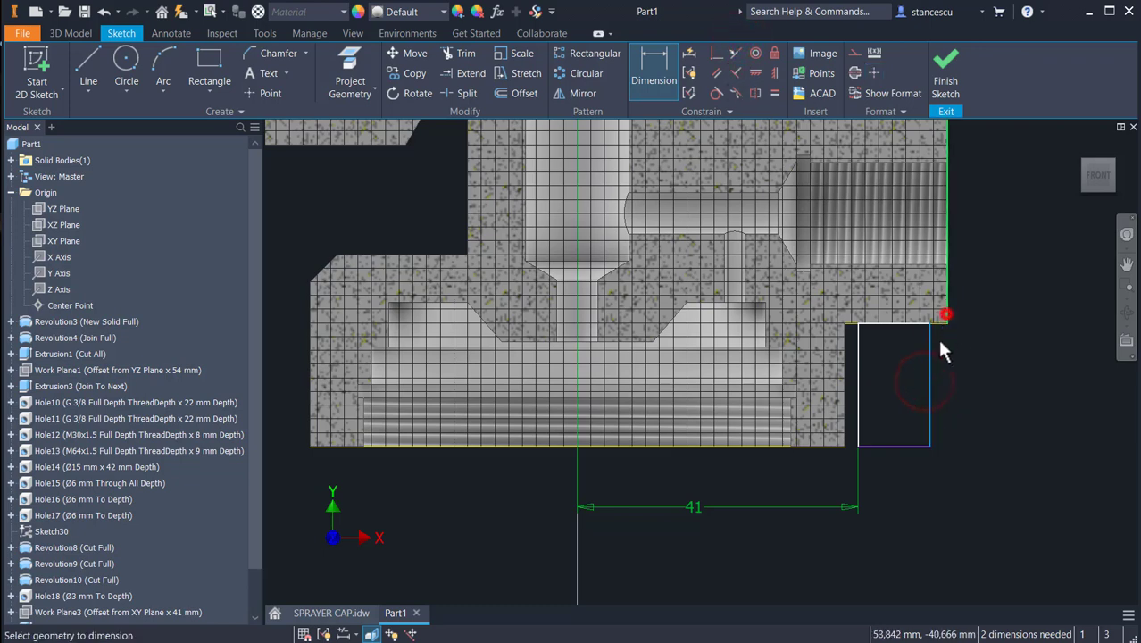
click(945, 329)
key(Escape)
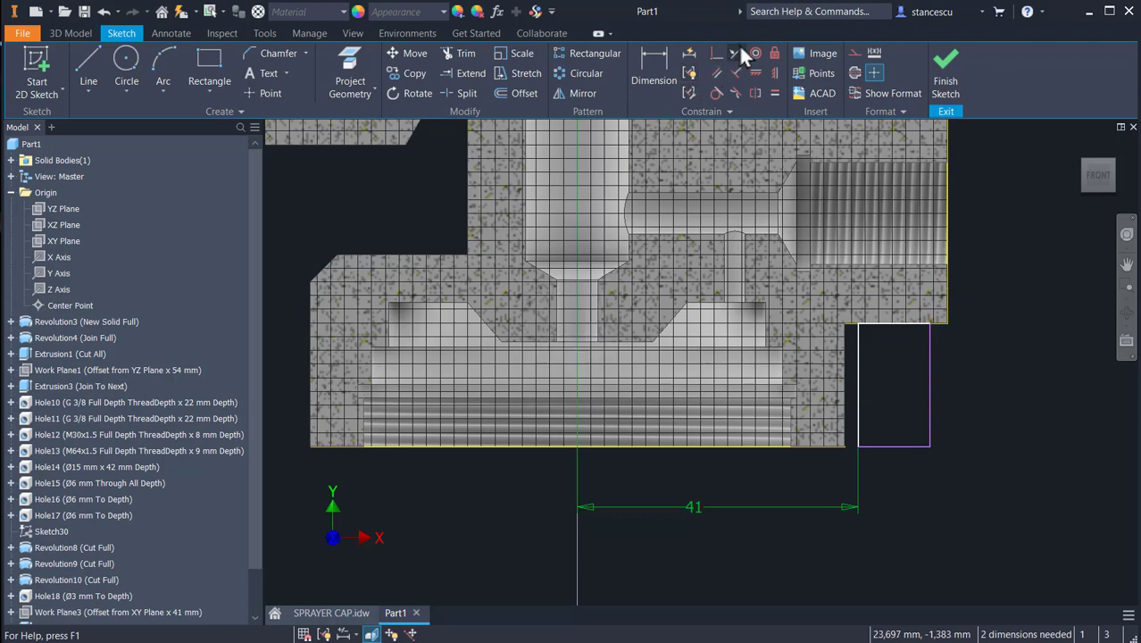